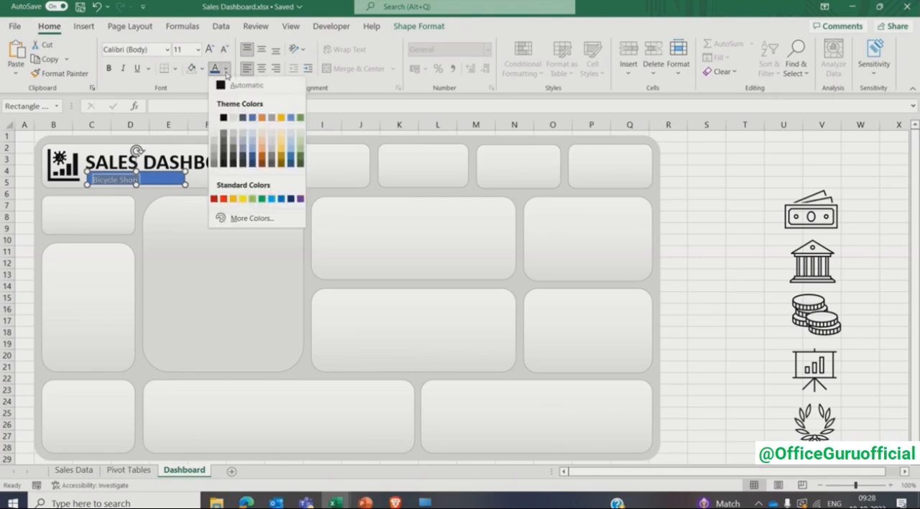
# - Format the Bicycle Shop subtitle text as bold, dark blue theme colour, Comic Sans MS, size 12
pyautogui.click(252, 159)
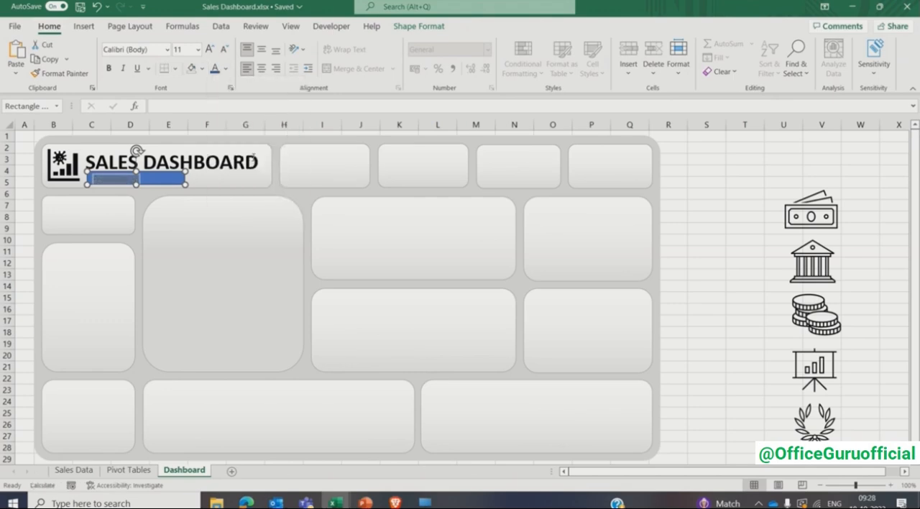
pyautogui.click(109, 69)
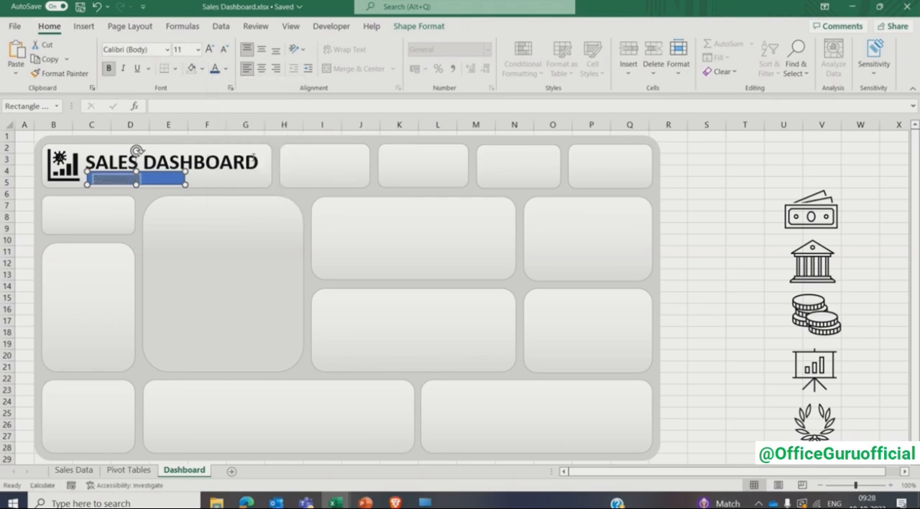
pyautogui.click(168, 49)
pyautogui.click(168, 131)
pyautogui.click(186, 50)
pyautogui.write('12')
pyautogui.press('Return')
# - Remove the fill and the outline from the Bicycle Shop subtitle box
pyautogui.click(415, 27)
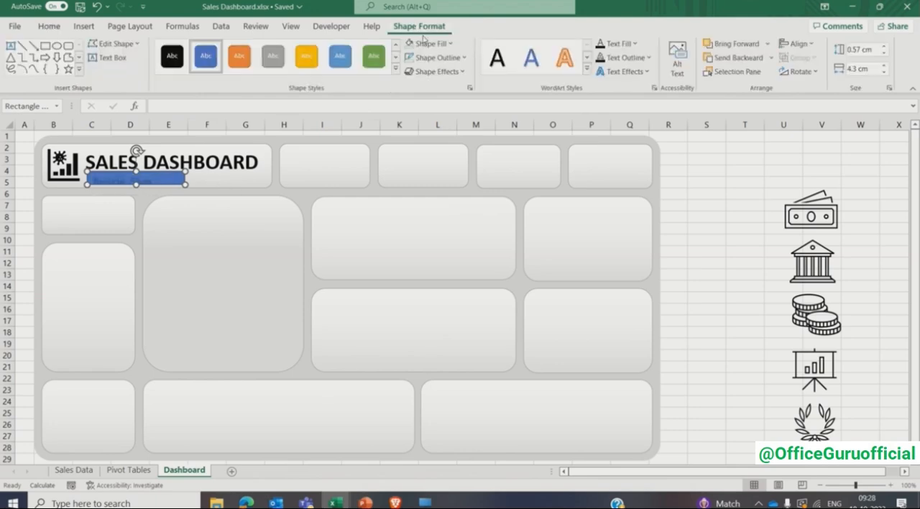
pyautogui.click(450, 44)
pyautogui.click(448, 191)
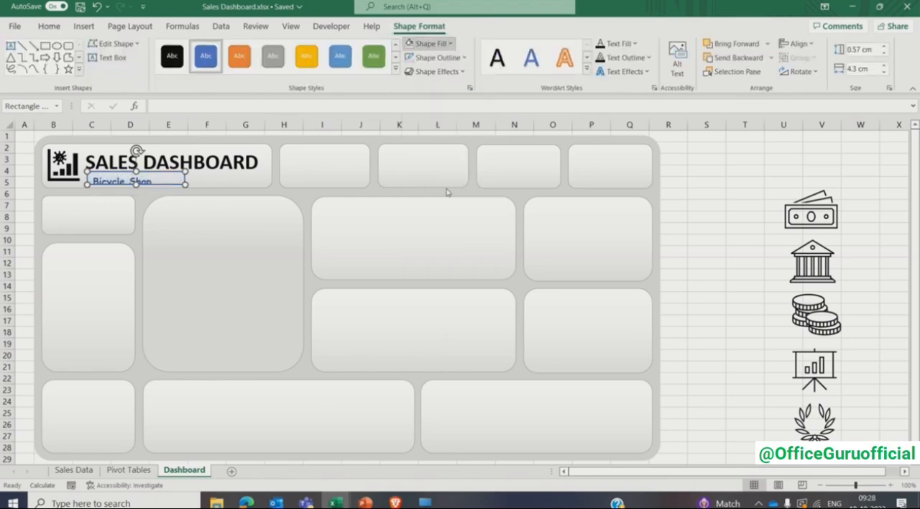
pyautogui.click(437, 58)
pyautogui.click(441, 207)
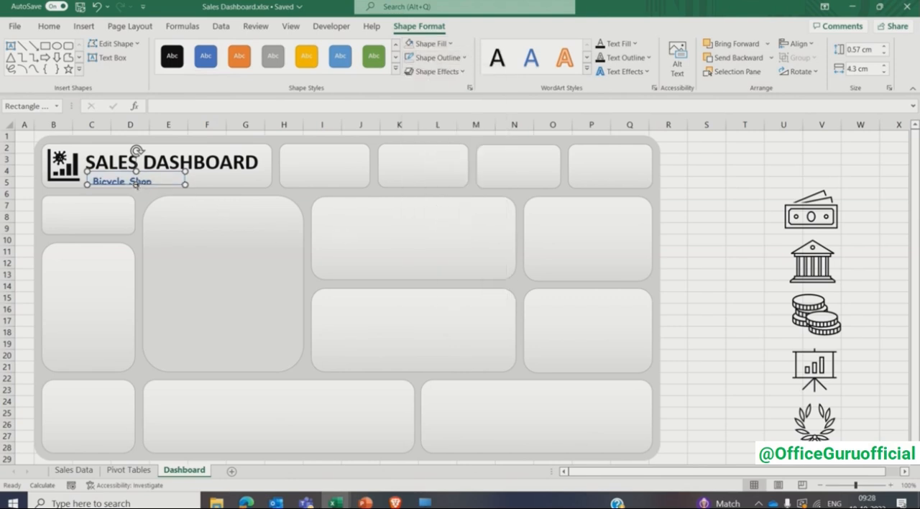
# - Enlarge the subtitle box to 0.8 cm high and nudge it left until Bicycle Shop lines up with the start of the SALES DASHBOARD title
pyautogui.moveTo(136, 184); pyautogui.dragTo(133, 167)
pyautogui.click(668, 182)
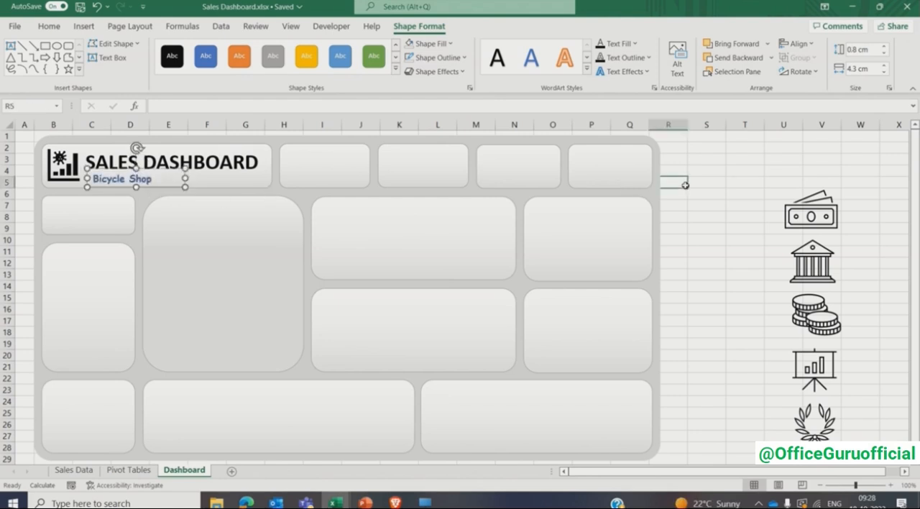
pyautogui.click(114, 177)
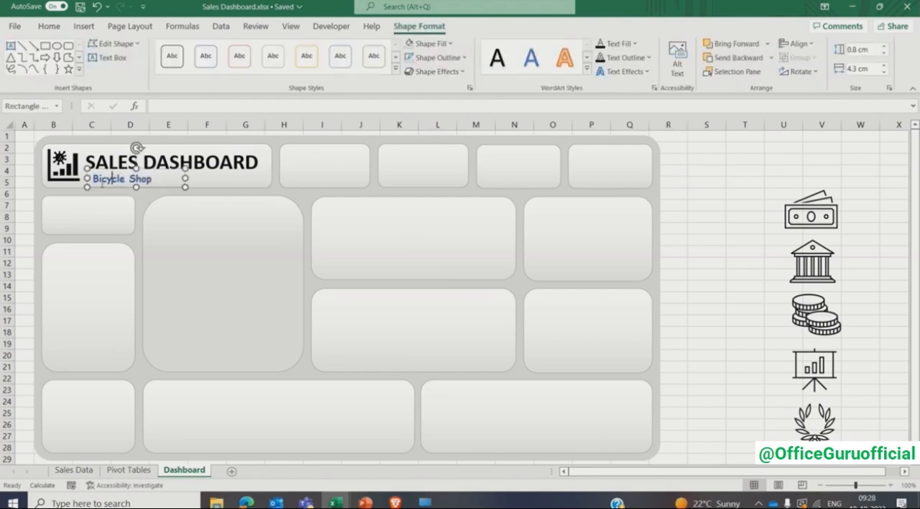
pyautogui.press('Escape')
pyautogui.press('Left')
pyautogui.press('Left')
pyautogui.press('Left')
pyautogui.press('Left')
pyautogui.press('Left')
pyautogui.click(690, 182)
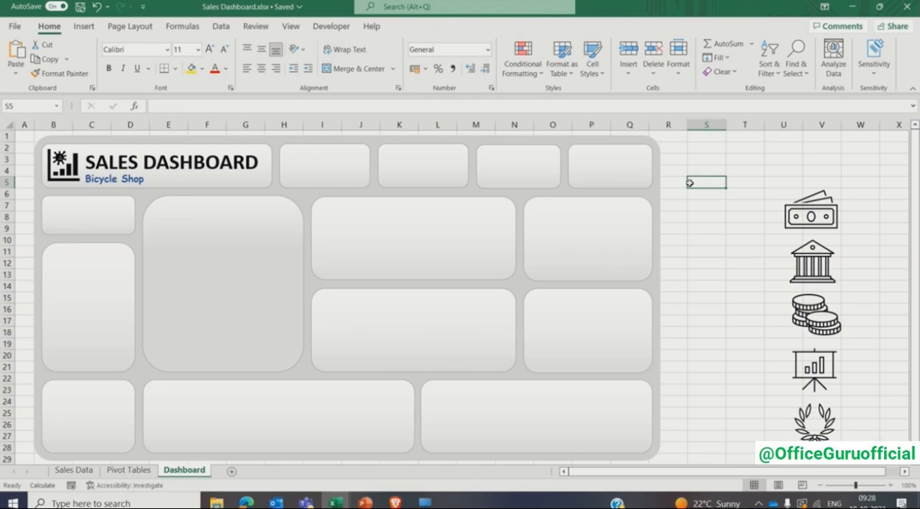
# - Copy the Bicycle Shop box into the first card beside the title and change the copy's text to TOTAL SALES
pyautogui.click(132, 182)
pyautogui.moveTo(141, 191); pyautogui.dragTo(376, 165)
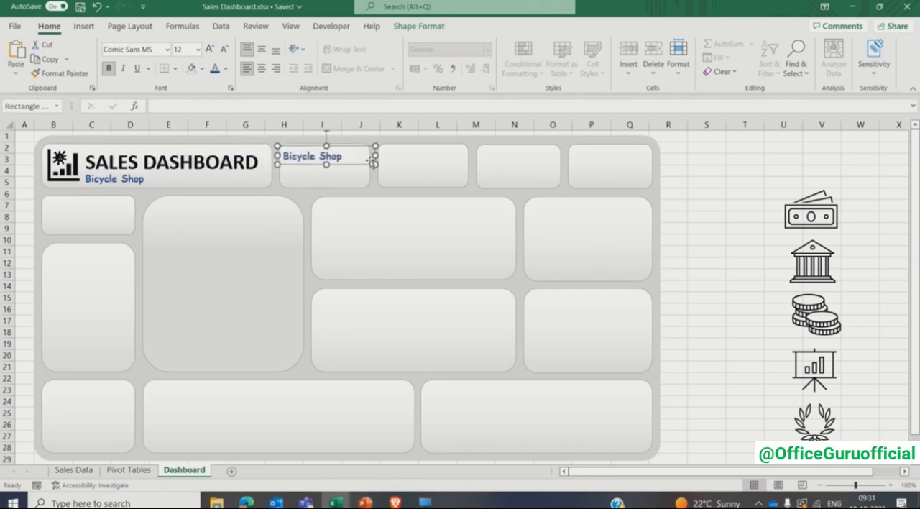
pyautogui.tripleClick(330, 162)
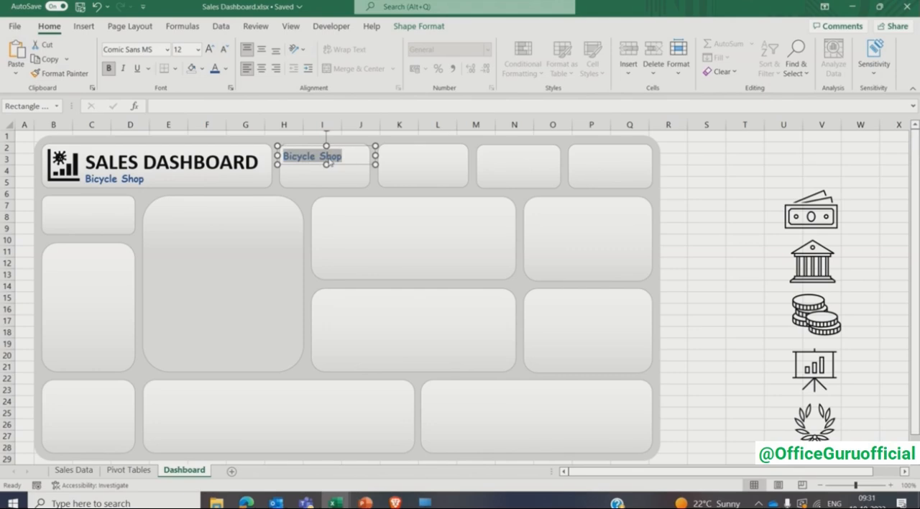
pyautogui.write('TOTAL SALES')
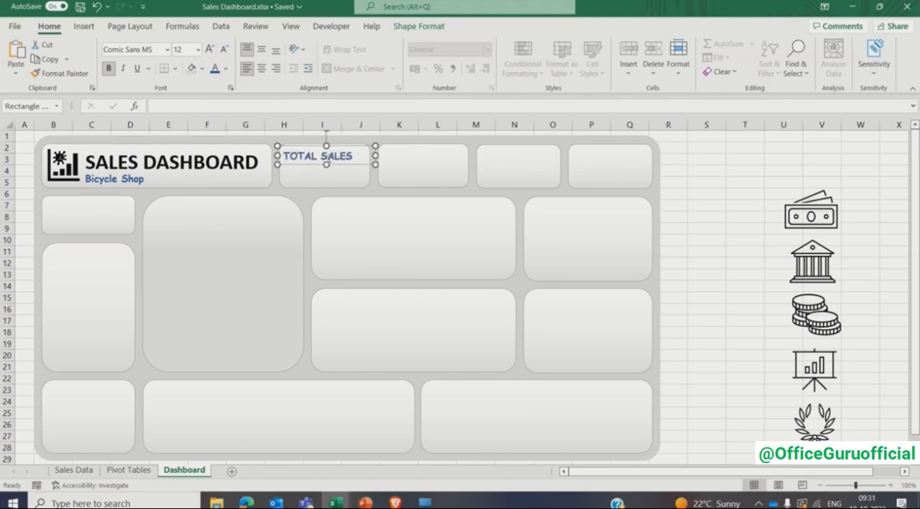
# - Set the TOTAL SALES label's font size to 11 and narrow its box to fit inside the card
pyautogui.tripleClick(330, 162)
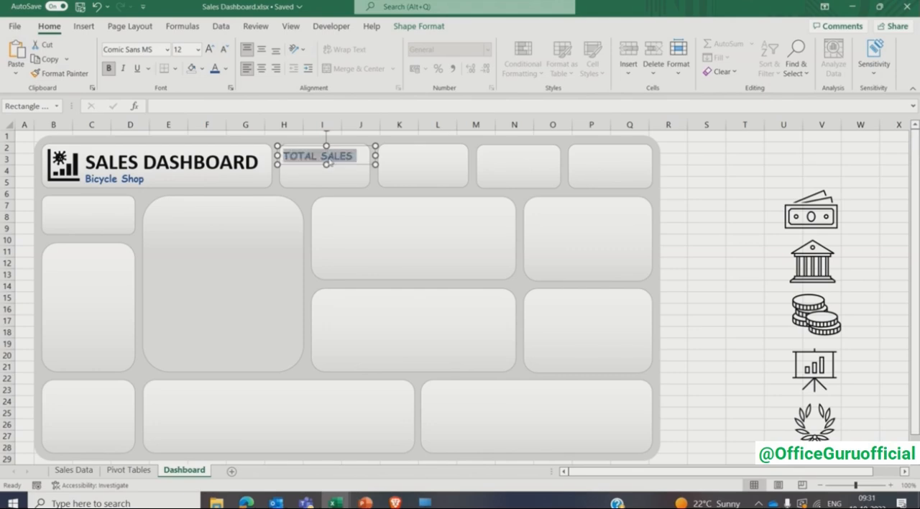
pyautogui.click(190, 50)
pyautogui.write('11')
pyautogui.press('Return')
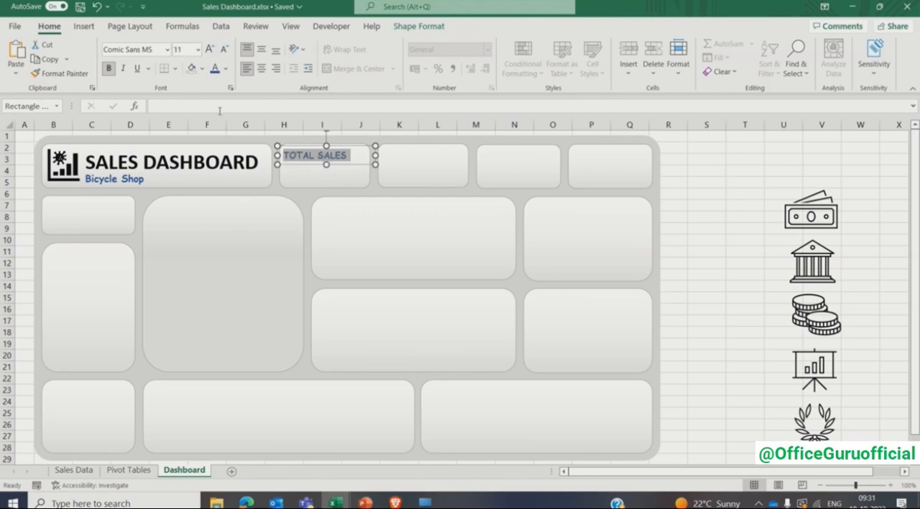
pyautogui.click(297, 164)
pyautogui.moveTo(375, 155); pyautogui.dragTo(355, 158)
pyautogui.click(694, 193)
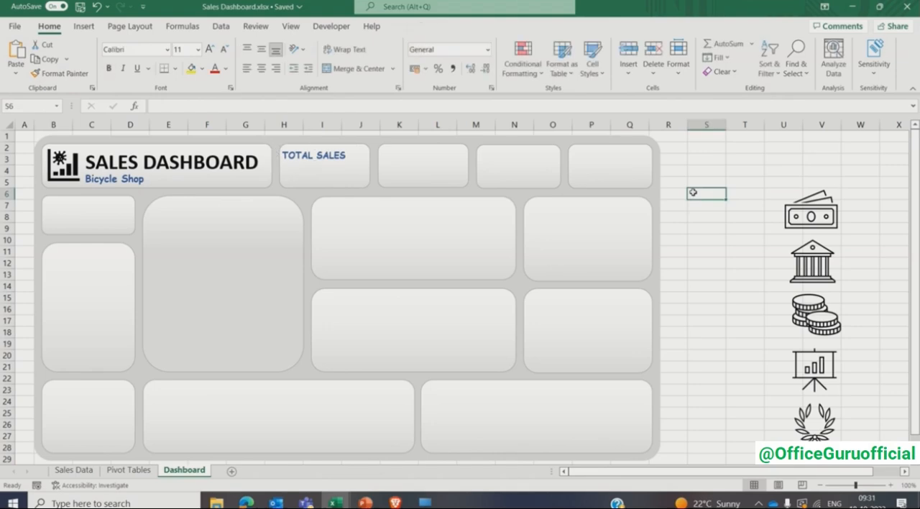
# - Bring the banknotes icon to the front and place it at a small size beside the TOTAL SALES label
pyautogui.click(820, 211)
pyautogui.rightClick(818, 210)
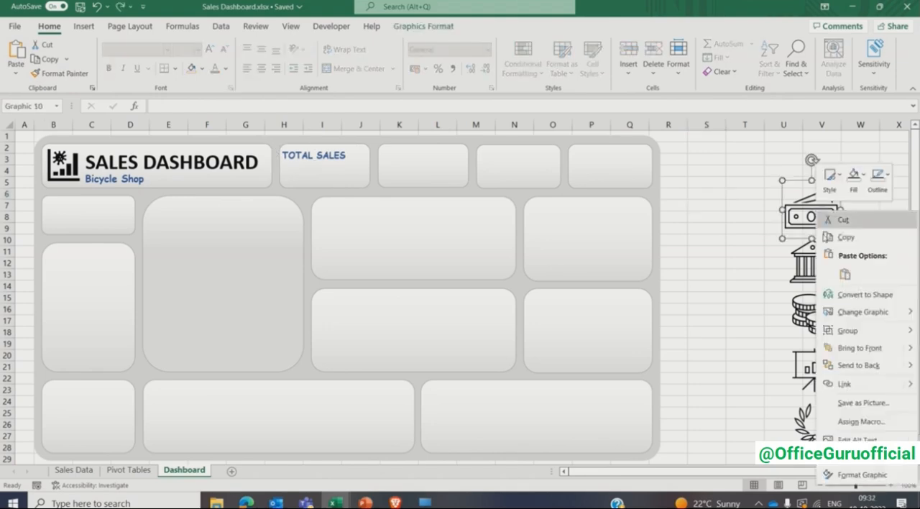
pyautogui.click(852, 345)
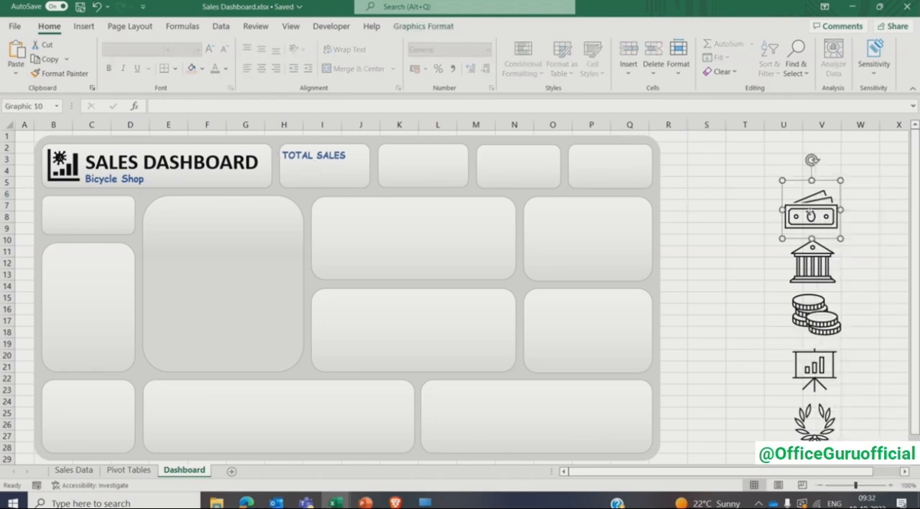
pyautogui.moveTo(810, 212); pyautogui.dragTo(358, 190)
pyautogui.click(672, 204)
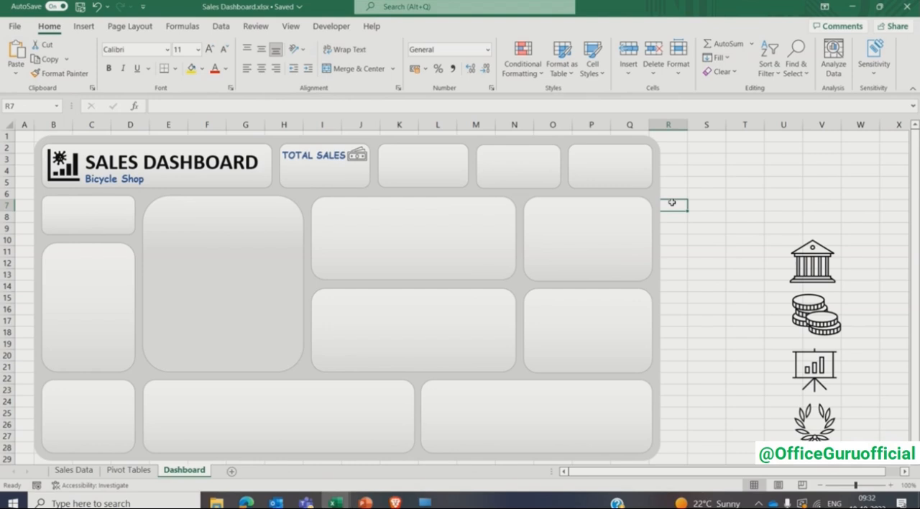
# - Create a PivotTable in cell B2 of the Pivot Tables sheet from the whole data table on the Sales Data sheet
pyautogui.click(130, 470)
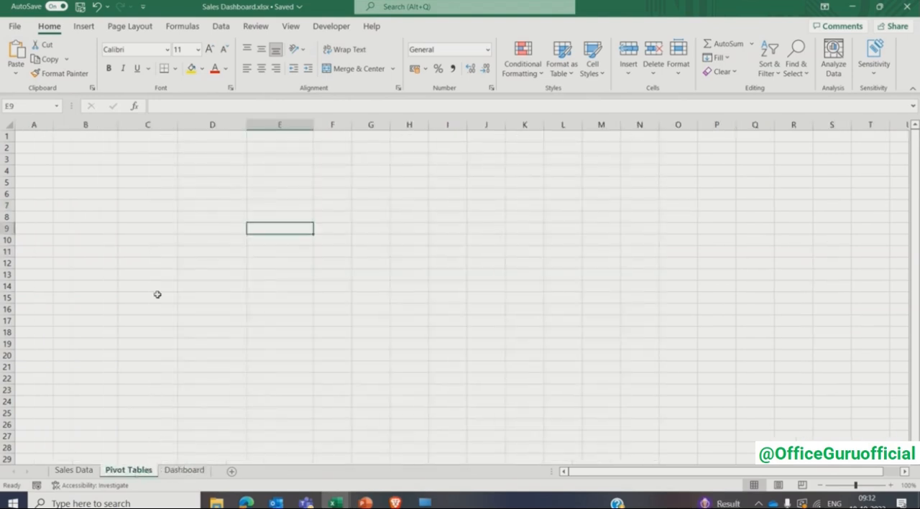
pyautogui.click(103, 146)
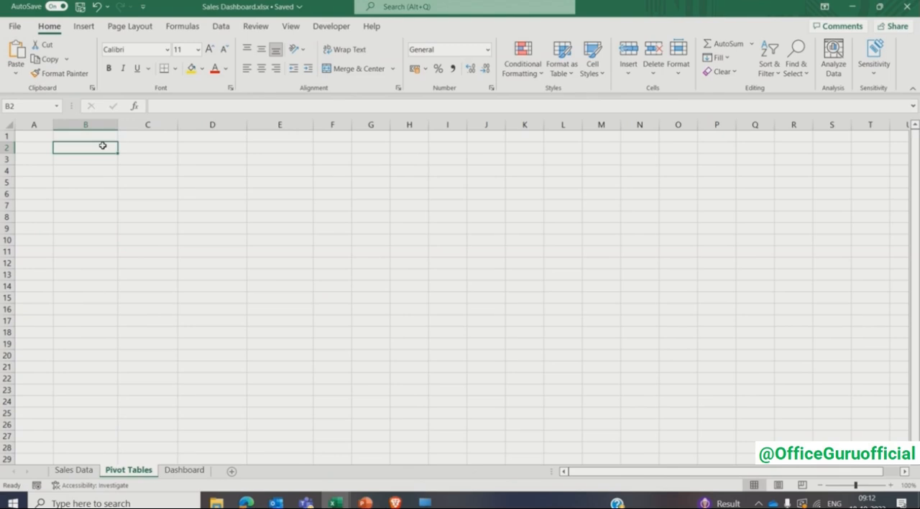
pyautogui.click(83, 26)
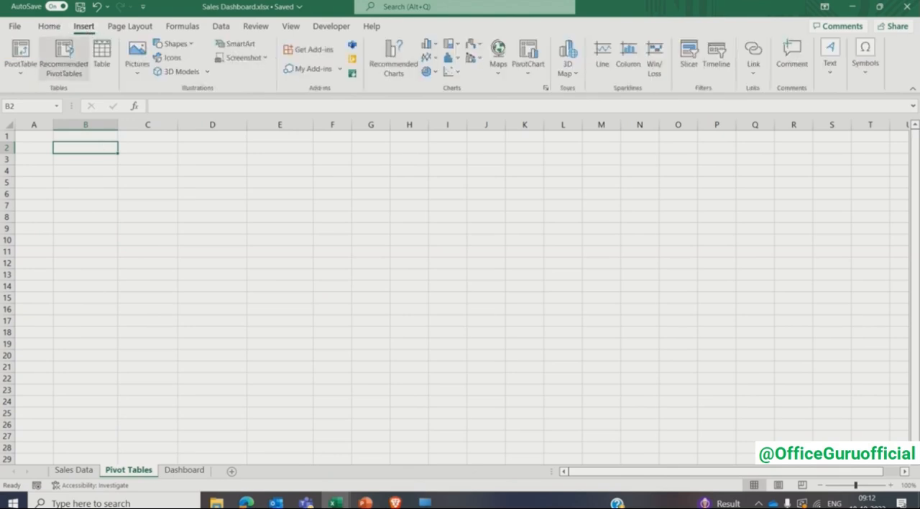
pyautogui.click(21, 49)
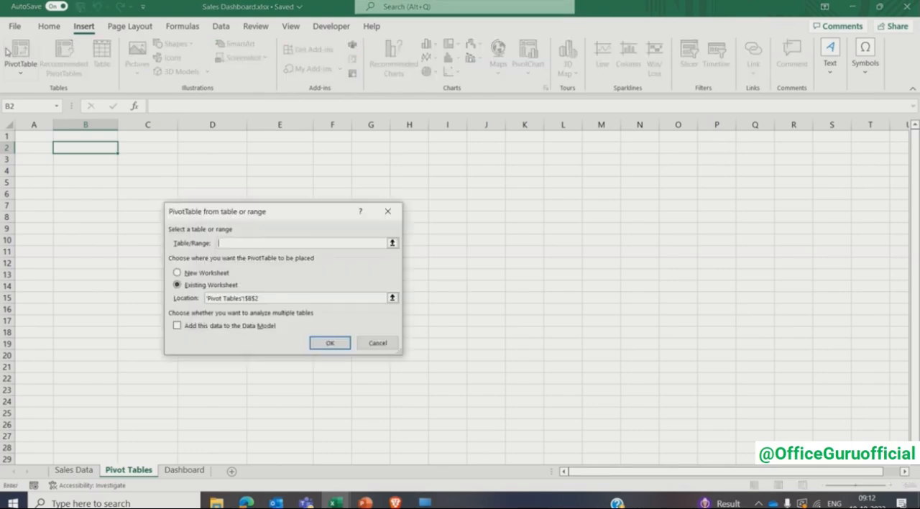
pyautogui.click(77, 471)
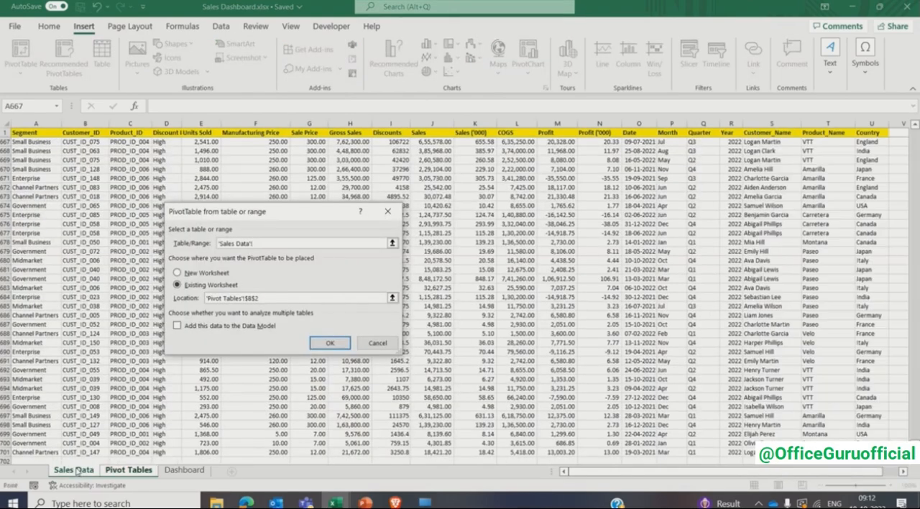
pyautogui.click(46, 132)
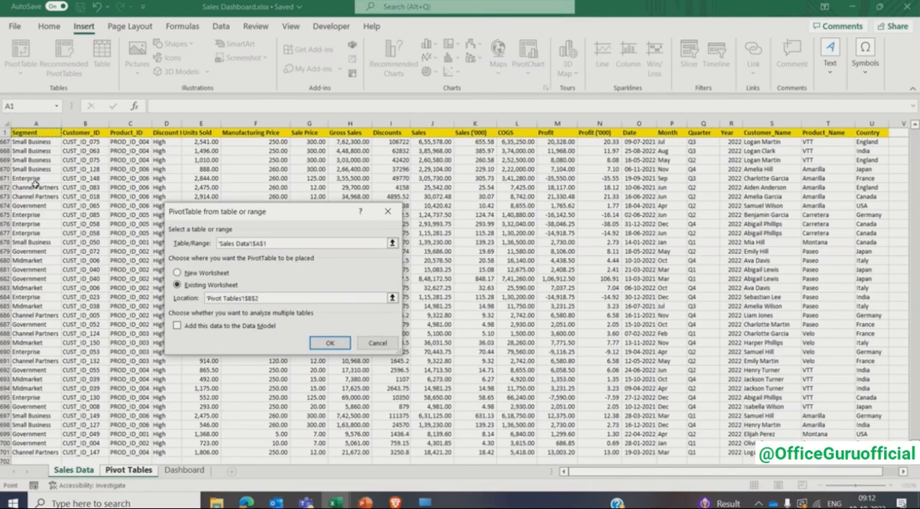
pyautogui.hotkey('ctrl', 'Up')
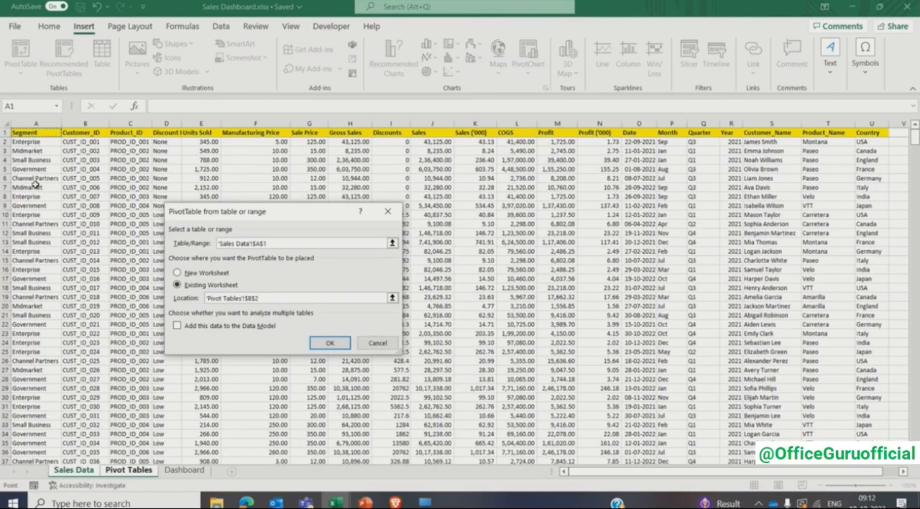
pyautogui.hotkey('ctrl', 'shift', 'Right')
pyautogui.hotkey('ctrl', 'shift', 'Down')
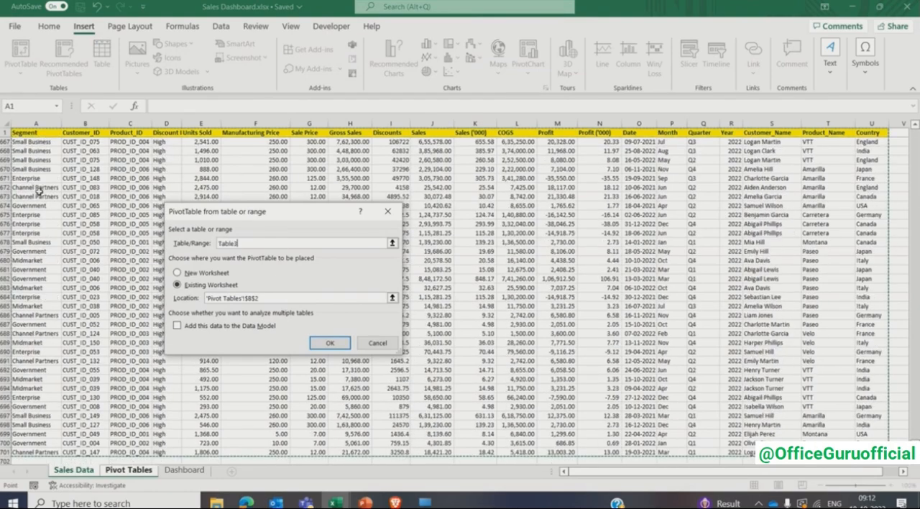
pyautogui.click(314, 346)
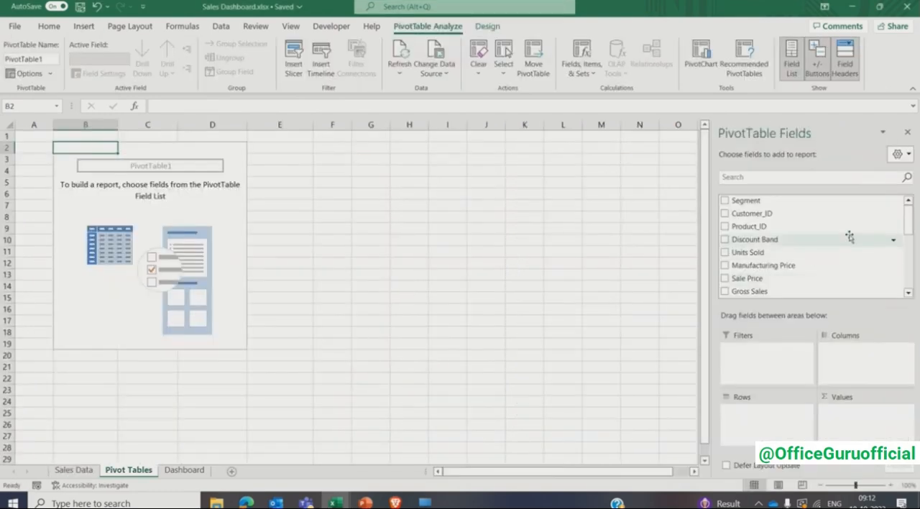
# - Sort the PivotTable field list A to Z and add Sales, Profit and Units Sold as summed values
pyautogui.click(900, 153)
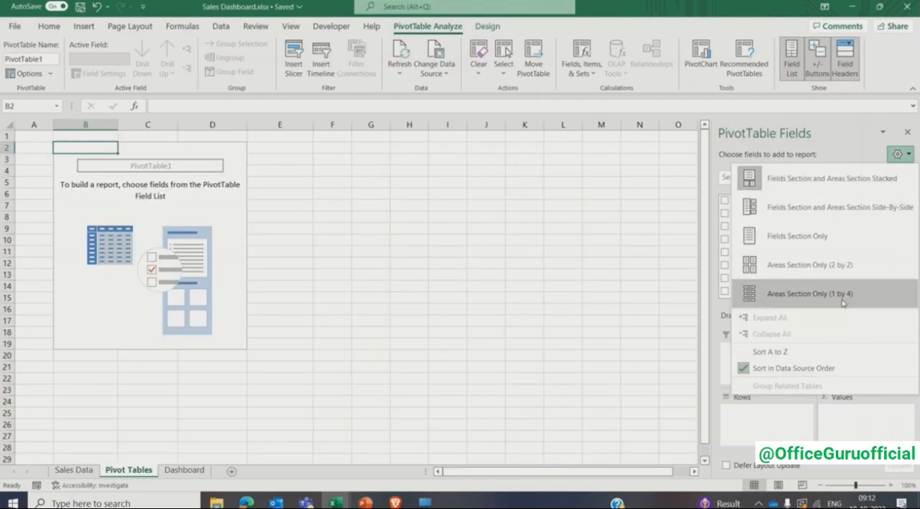
pyautogui.click(795, 353)
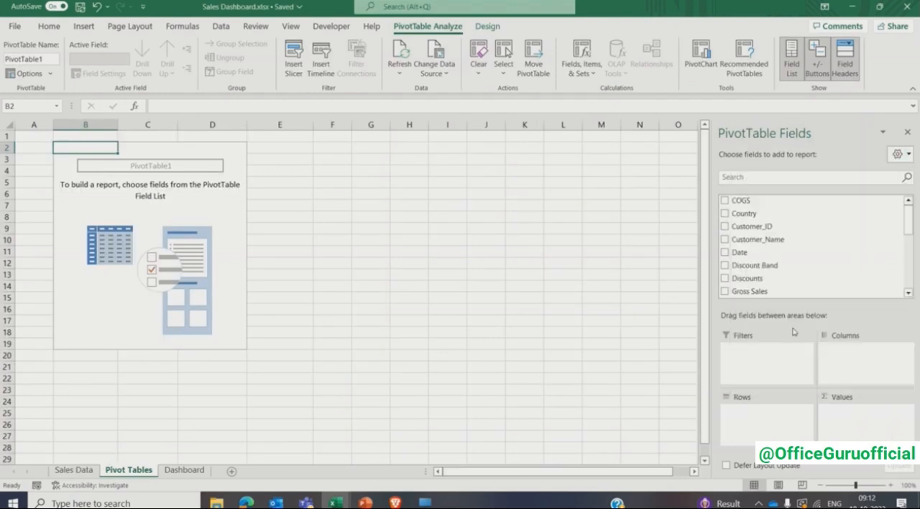
pyautogui.scroll(-5, 791, 263)
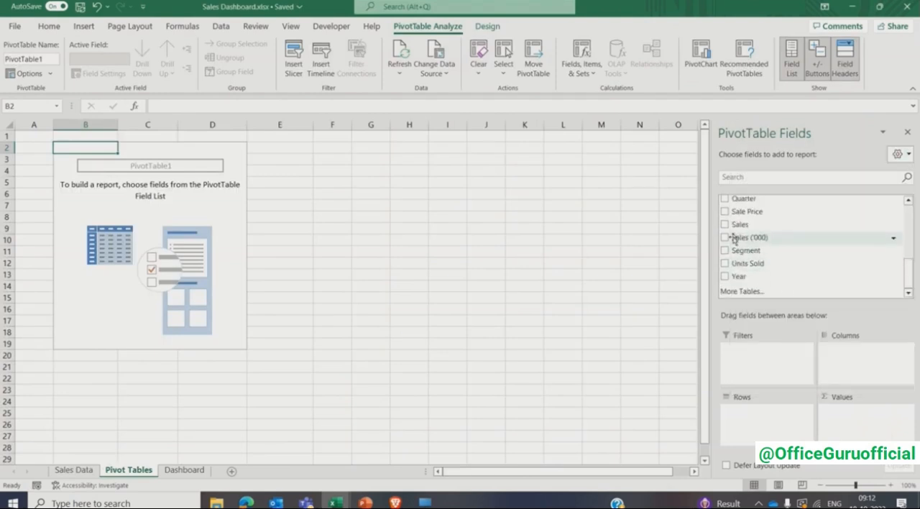
pyautogui.click(724, 225)
pyautogui.scroll(2, 726, 216)
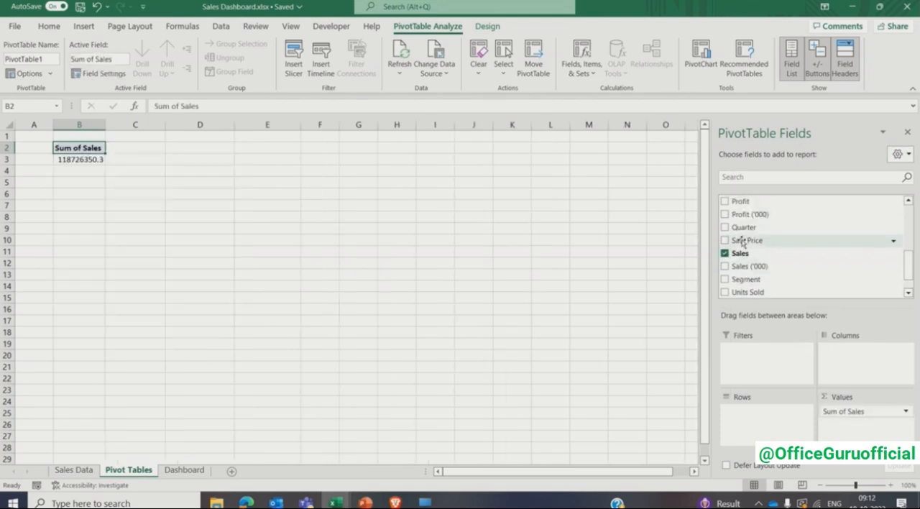
pyautogui.click(724, 202)
pyautogui.scroll(-2, 734, 251)
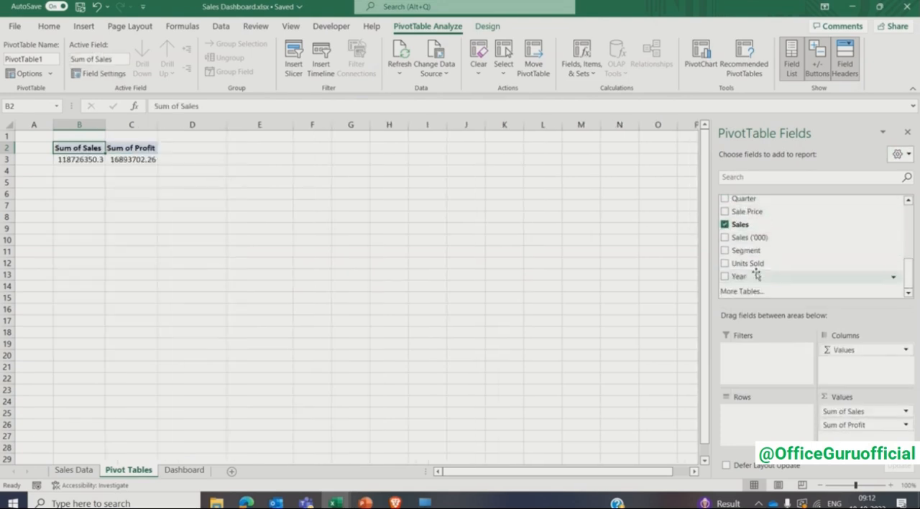
pyautogui.click(725, 264)
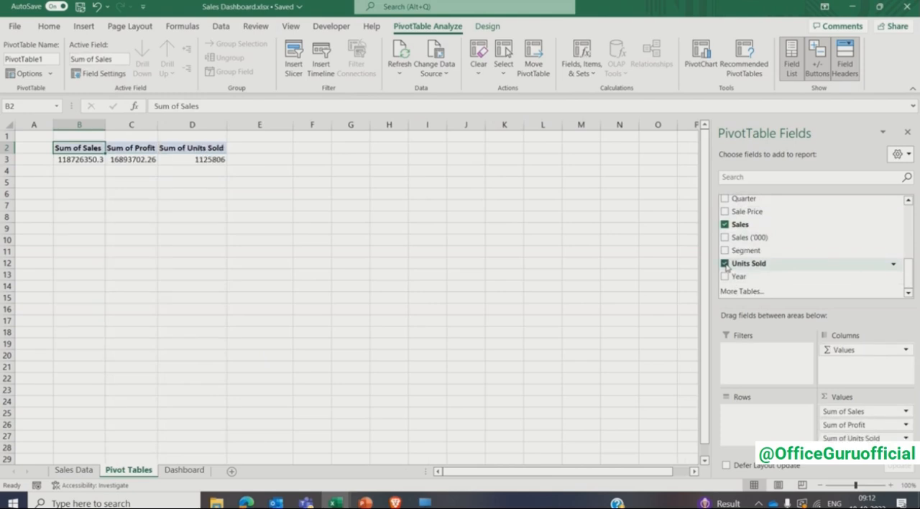
# - Enter the heading Profit Margin in cell E2 next to the PivotTable
pyautogui.click(238, 150)
pyautogui.write('Prof')
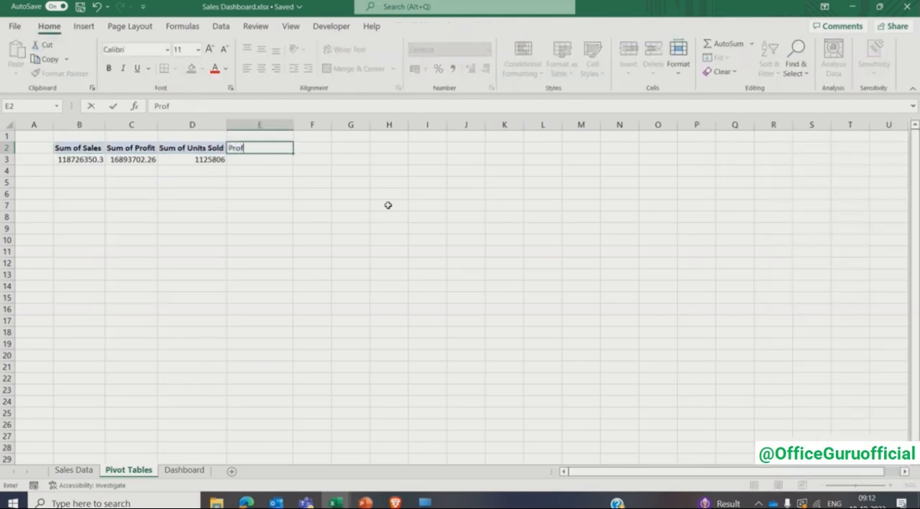
pyautogui.write('it Margin')
pyautogui.press('Return')
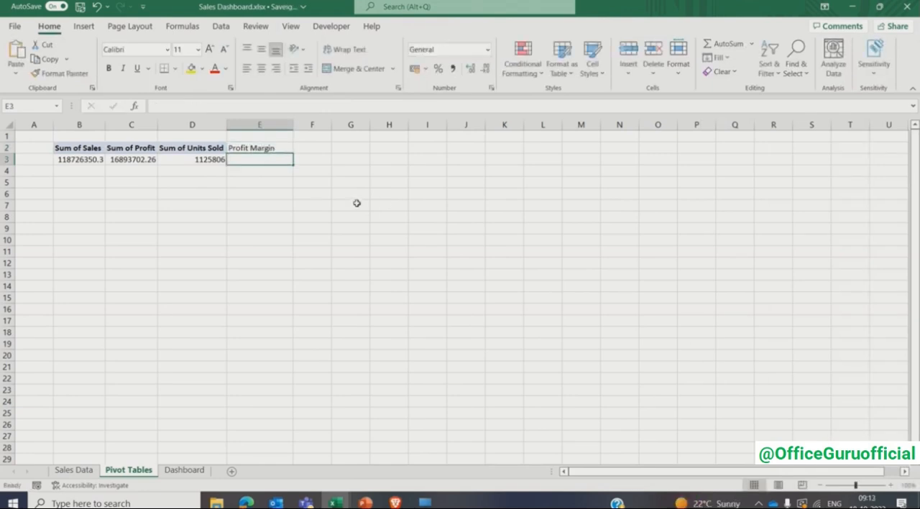
# - Calculate the profit margin in cell E3 as =C3/B3 and format it as a percentage with two decimal places
pyautogui.write('=c3/')
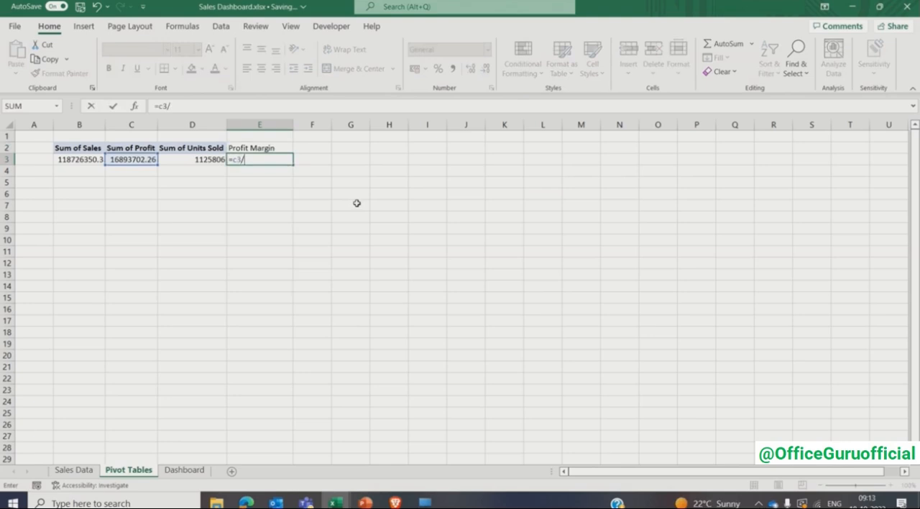
pyautogui.write('b3')
pyautogui.press('Return')
pyautogui.press('Up')
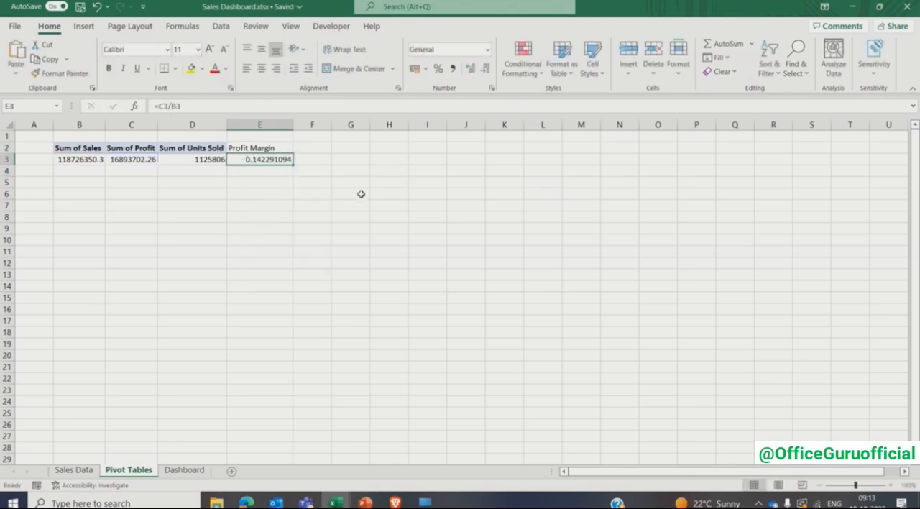
pyautogui.click(437, 69)
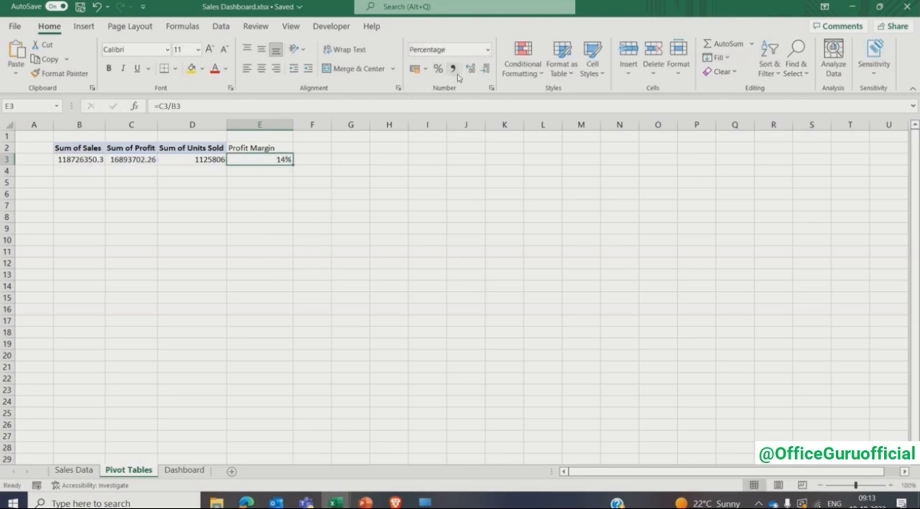
pyautogui.doubleClick(468, 72)
pyautogui.click(310, 238)
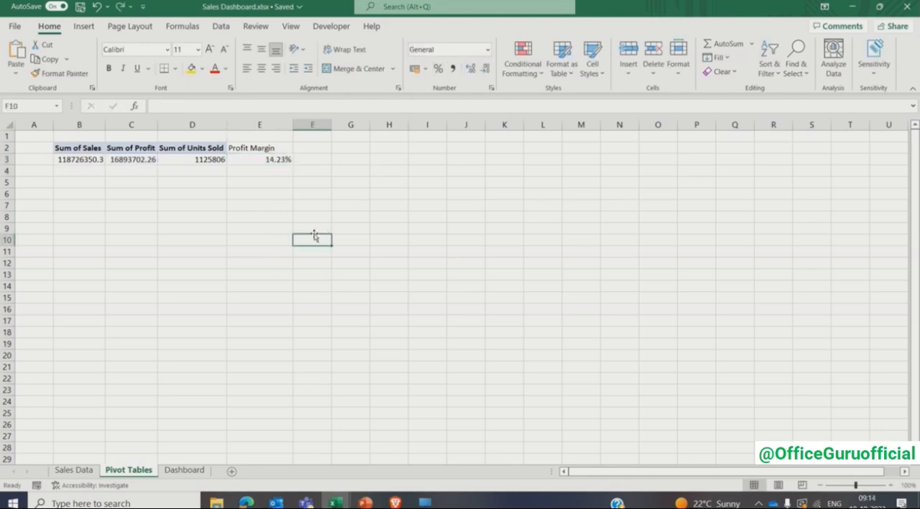
# - Format the PivotTable values in B3:D3 with thousands separators and no decimal places
pyautogui.click(72, 158)
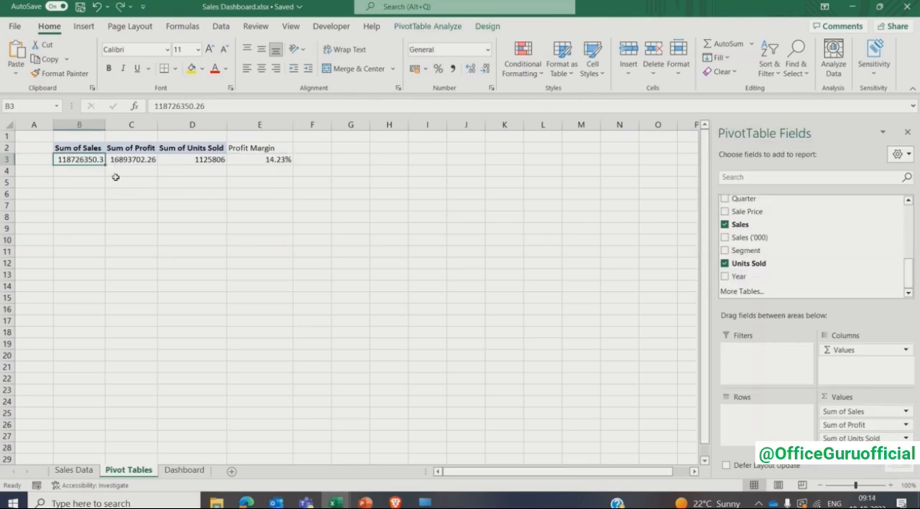
pyautogui.hotkey('shift', 'Right')
pyautogui.hotkey('shift', 'Right')
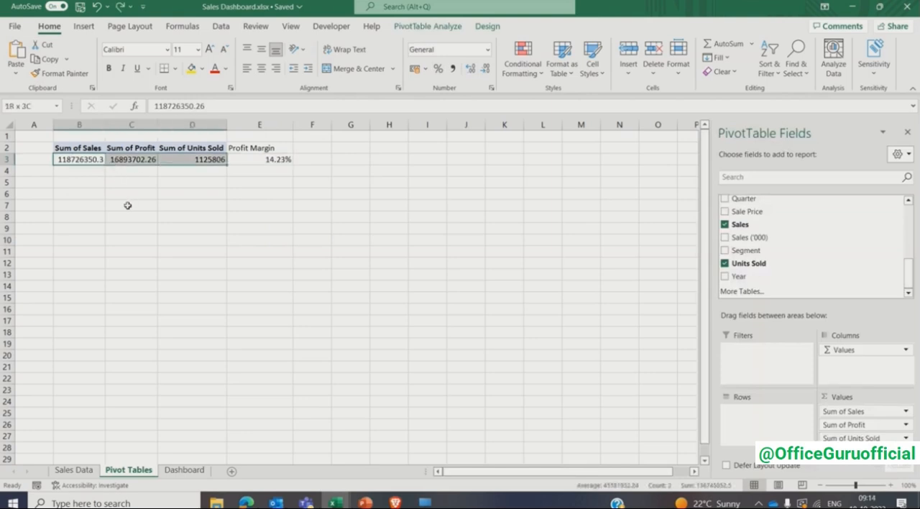
pyautogui.click(454, 68)
pyautogui.click(486, 68)
pyautogui.click(486, 69)
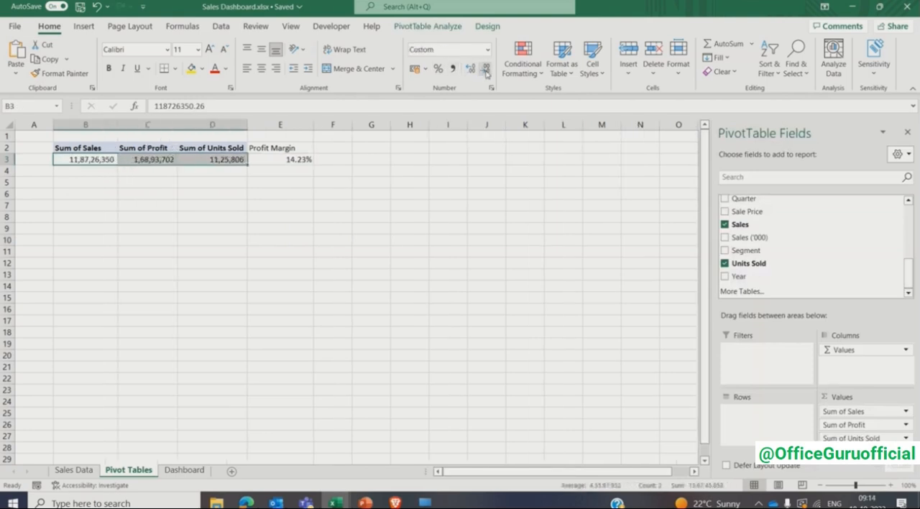
pyautogui.click(191, 214)
# - Format the sales and profit values in B3:C3 as Currency with the $ English (United States) symbol and 0 decimals
pyautogui.click(86, 159)
pyautogui.hotkey('shift', 'Right')
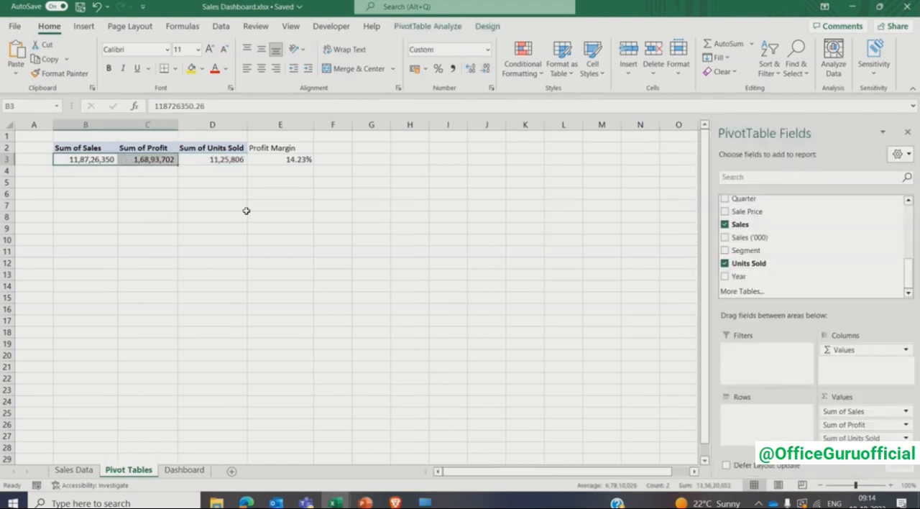
pyautogui.click(488, 50)
pyautogui.click(461, 358)
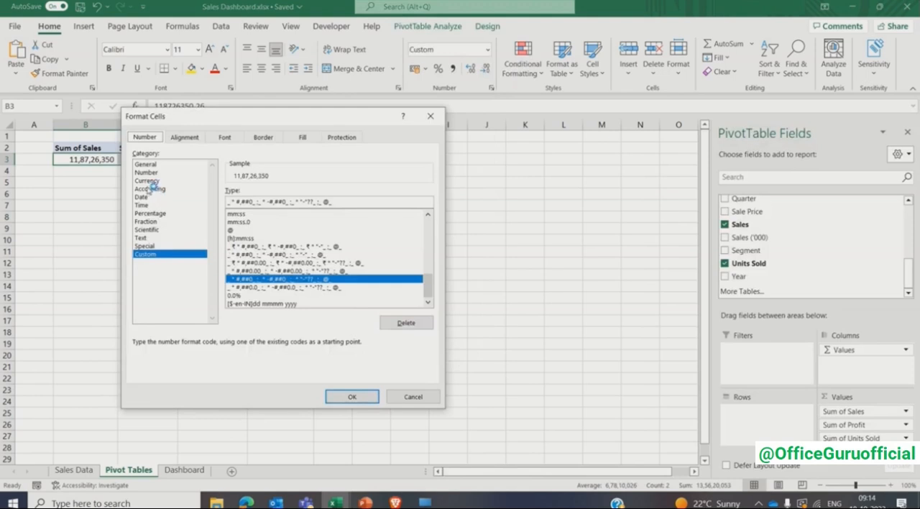
pyautogui.click(148, 181)
pyautogui.click(357, 207)
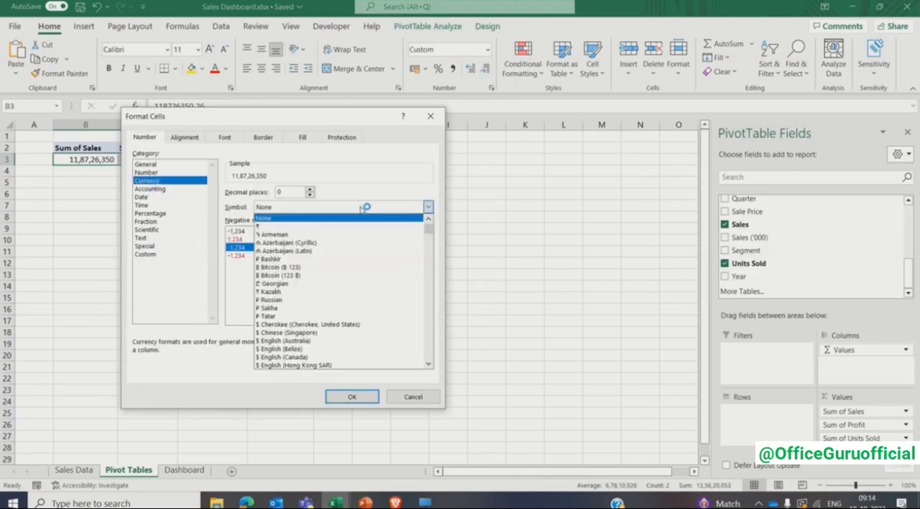
pyautogui.click(428, 366)
pyautogui.scroll(-4, 388, 338)
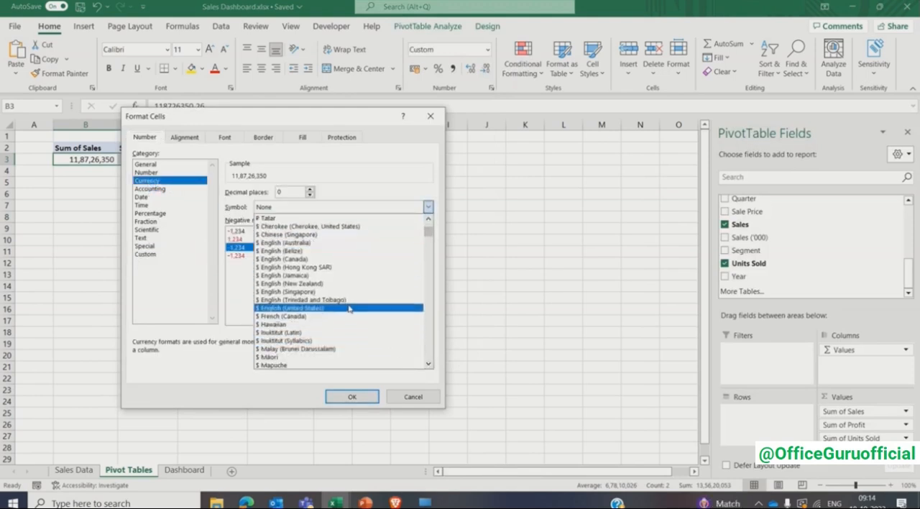
pyautogui.click(350, 309)
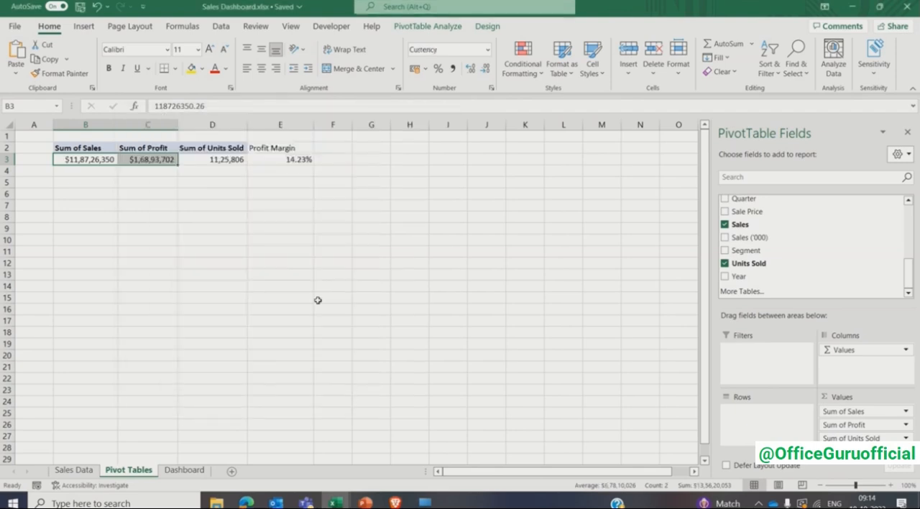
pyautogui.click(300, 204)
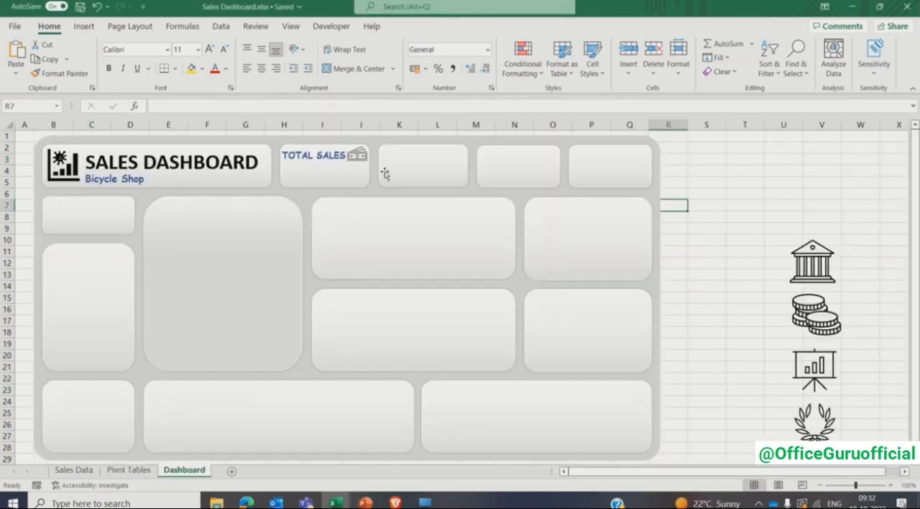
# - On the Dashboard sheet, duplicate the TOTAL SALES label directly below itself and set the copy's font to Calibri (Body), size 18
pyautogui.click(303, 155)
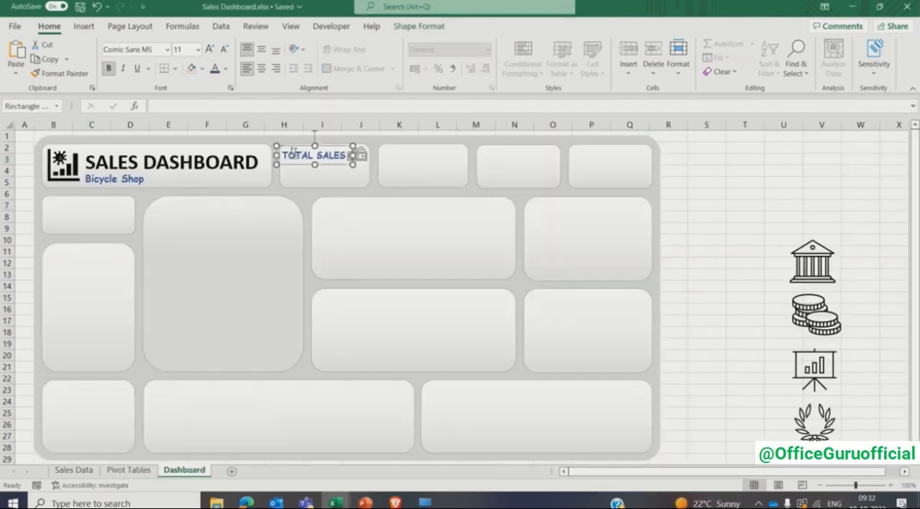
pyautogui.moveTo(291, 147); pyautogui.dragTo(299, 165)
pyautogui.tripleClick(304, 177)
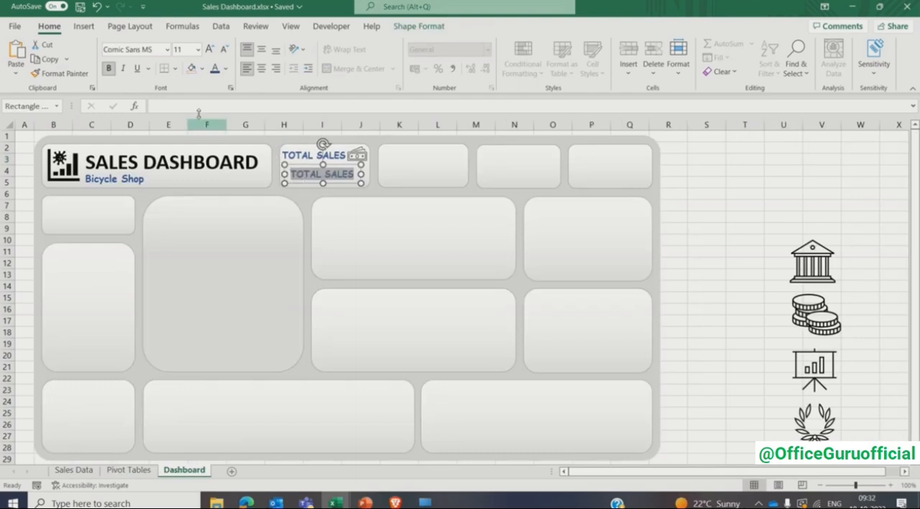
pyautogui.click(168, 49)
pyautogui.click(145, 101)
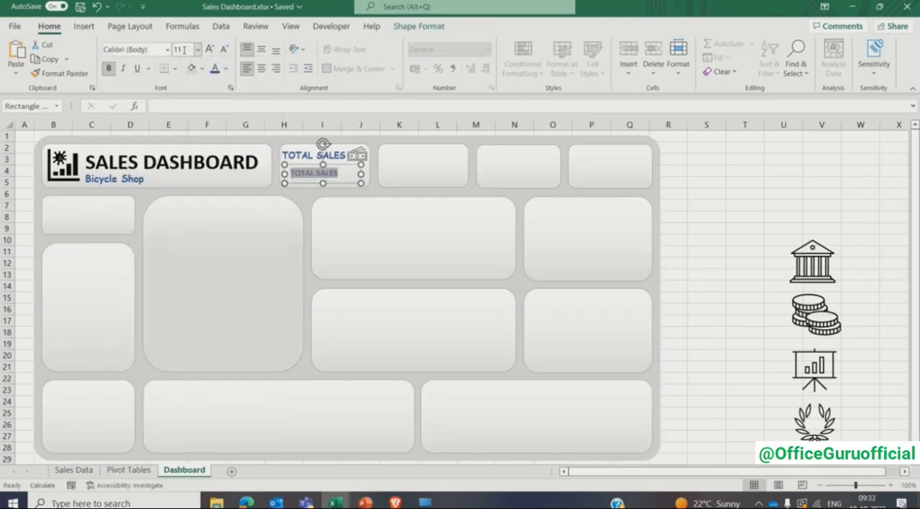
pyautogui.click(186, 50)
pyautogui.write('18')
pyautogui.press('Return')
# - Widen the duplicated text box to slightly beyond both sides of the first KPI card and clear its text
pyautogui.moveTo(361, 183); pyautogui.dragTo(371, 185)
pyautogui.moveTo(284, 185); pyautogui.dragTo(275, 187)
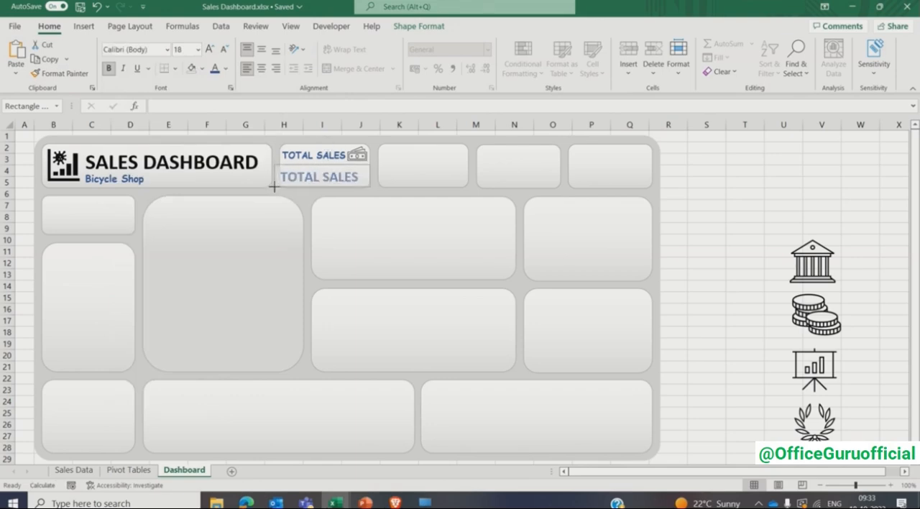
pyautogui.moveTo(370, 176); pyautogui.dragTo(376, 176)
pyautogui.moveTo(280, 177); pyautogui.dragTo(359, 178)
pyautogui.press('Delete')
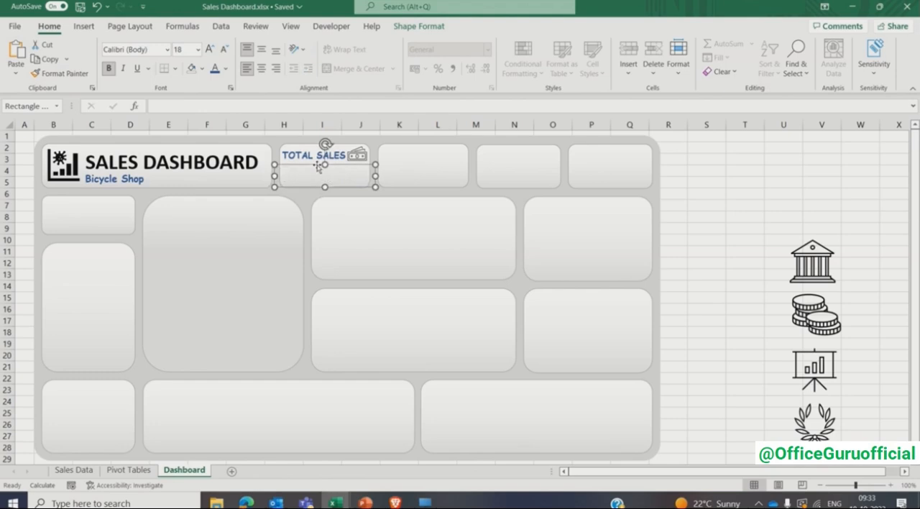
# - Link the empty text box under TOTAL SALES to the pivot value with the formula ='Pivot Tables'!B3
pyautogui.click(240, 108)
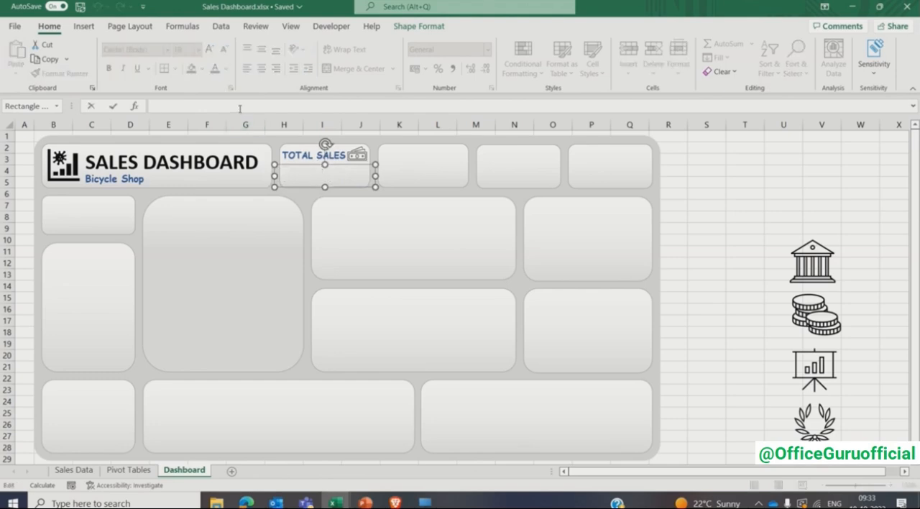
pyautogui.write('=')
pyautogui.click(124, 472)
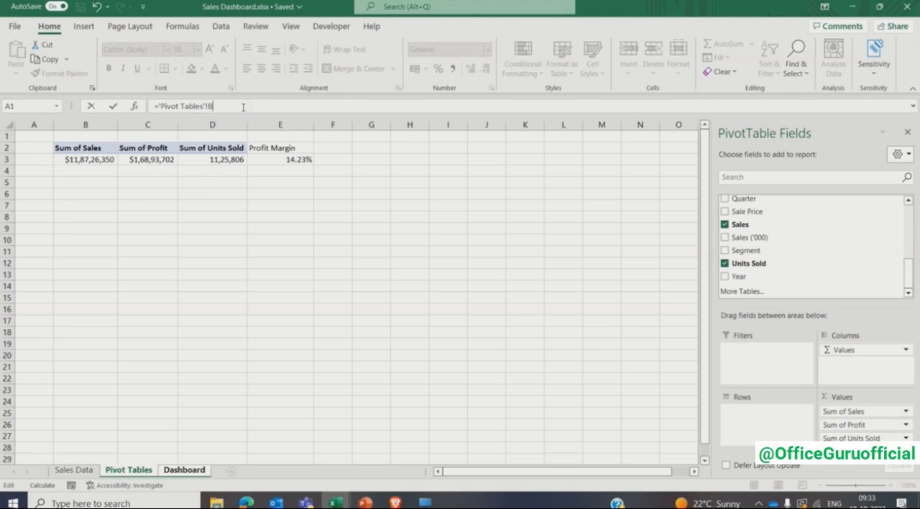
pyautogui.press('Return')
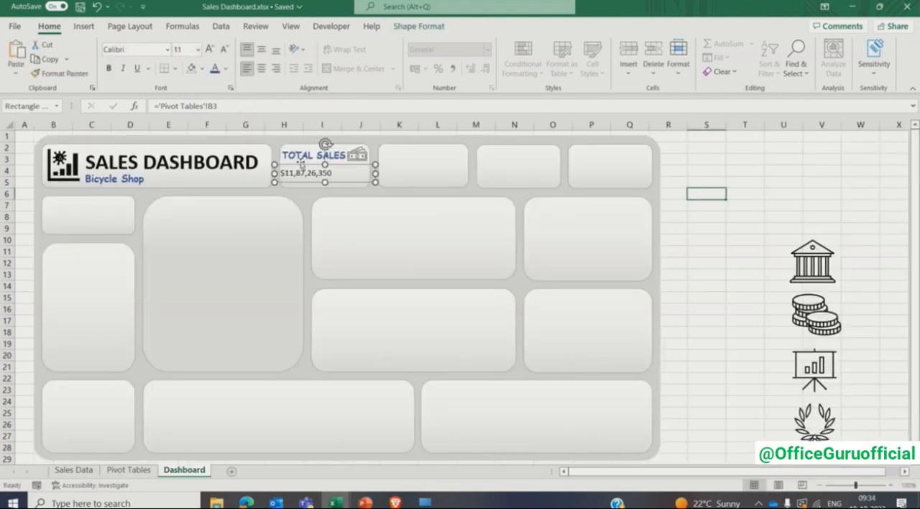
# - Centre the total sales value, make it bold at size 18, and extend its text box down to the card's lower edge
pyautogui.click(262, 69)
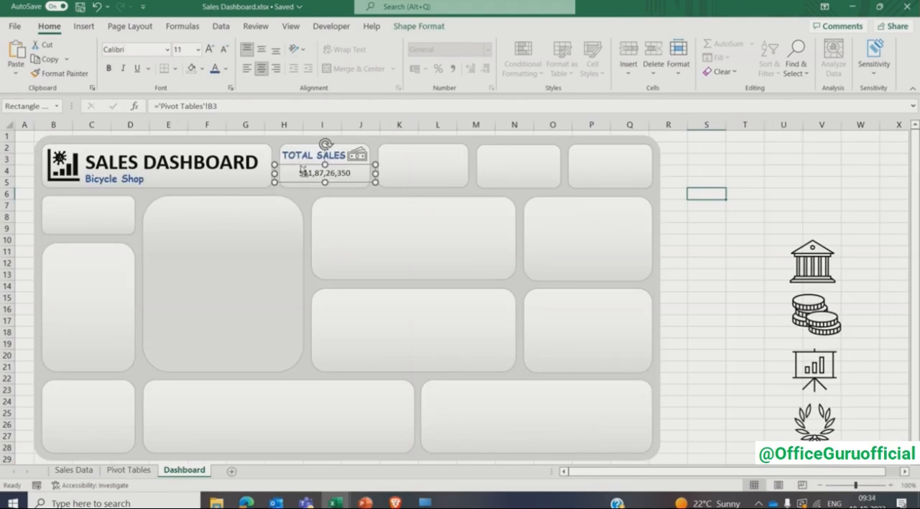
pyautogui.hotkey('ctrl', 'b')
pyautogui.click(185, 50)
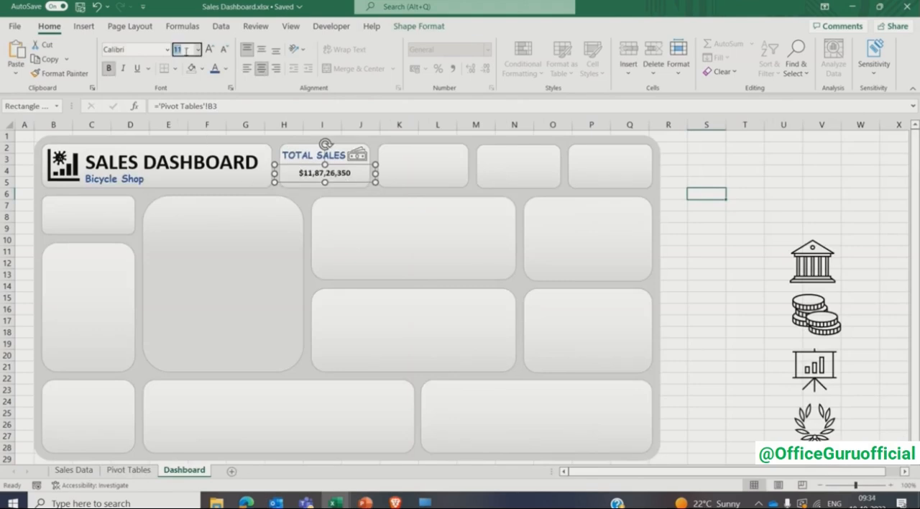
pyautogui.write('18')
pyautogui.press('Return')
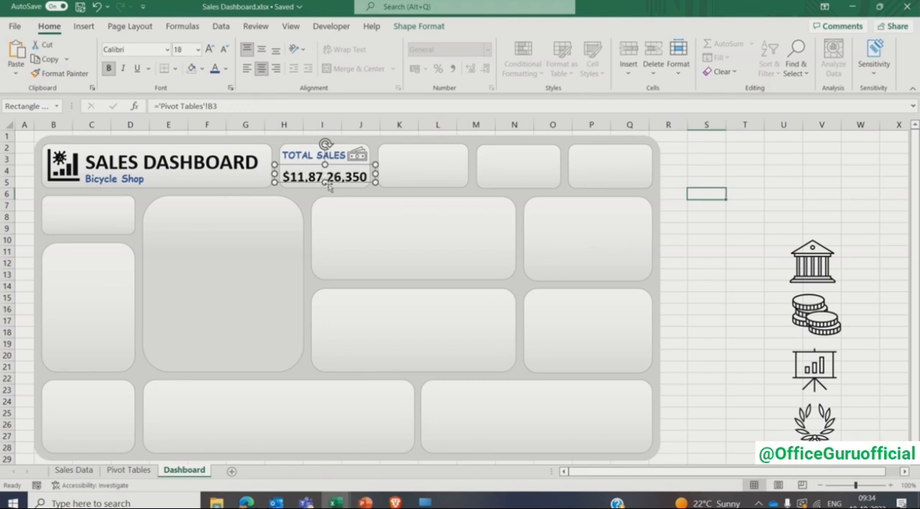
pyautogui.moveTo(325, 183); pyautogui.dragTo(325, 187)
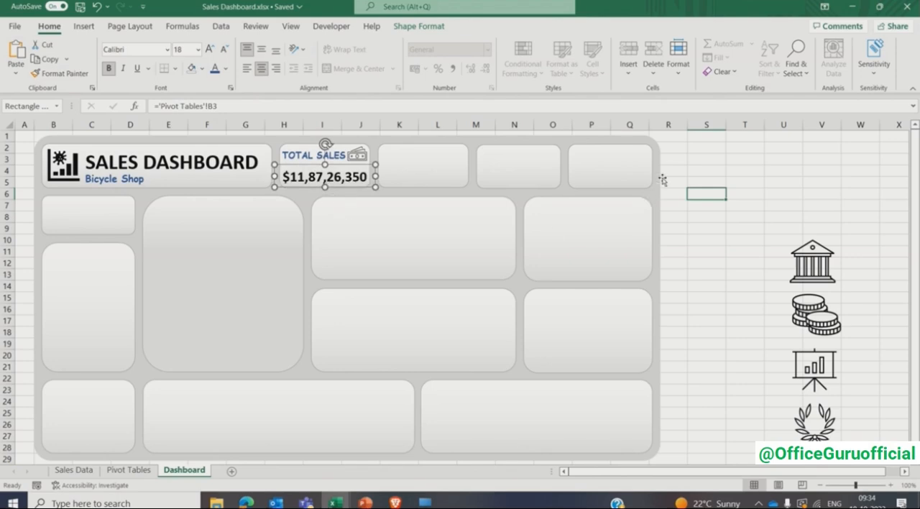
pyautogui.click(674, 169)
pyautogui.click(704, 216)
# - Copy the TOTAL SALES label and its value box into the second KPI card and relabel the copy PROFIT ($)
pyautogui.click(307, 158)
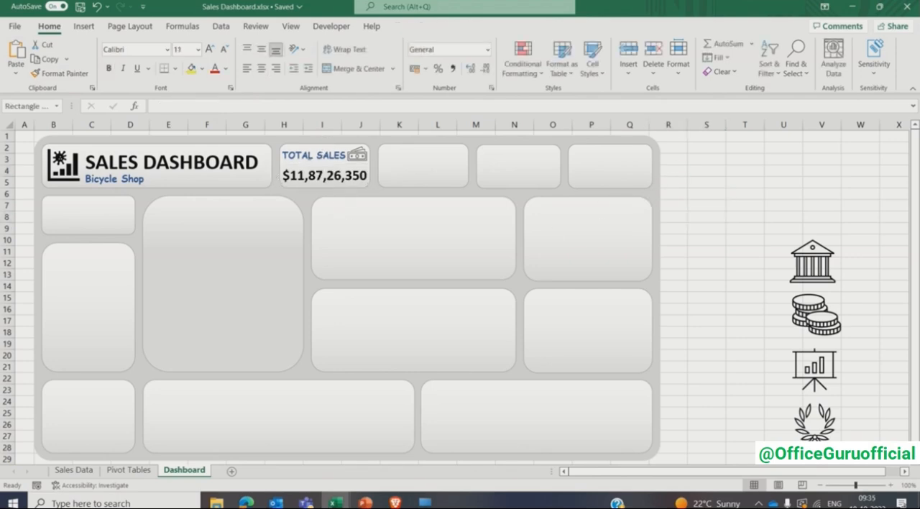
pyautogui.keyDown('shift'); pyautogui.click(306, 178); pyautogui.keyUp('shift')
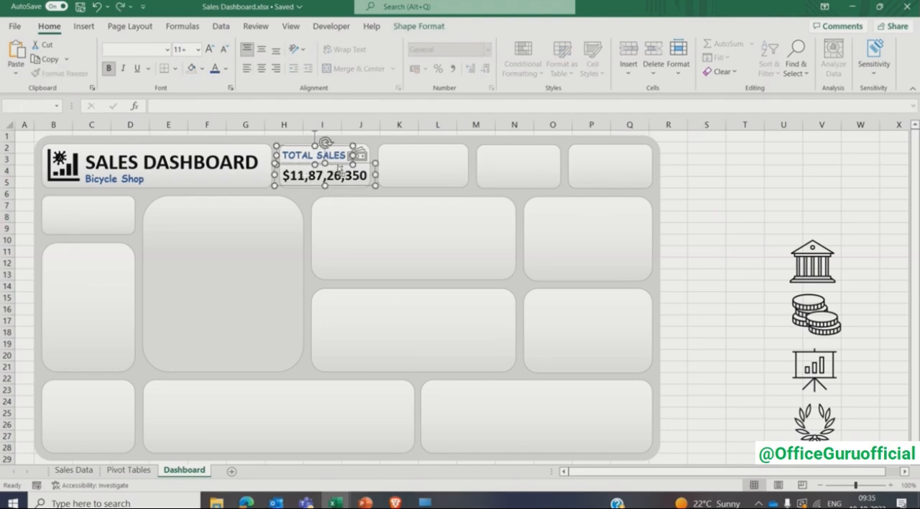
pyautogui.moveTo(339, 167); pyautogui.dragTo(441, 166)
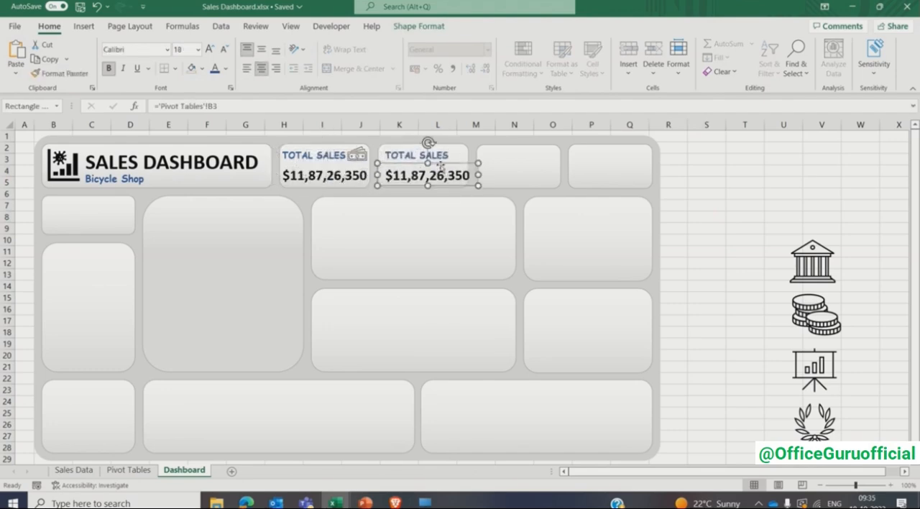
pyautogui.tripleClick(398, 155)
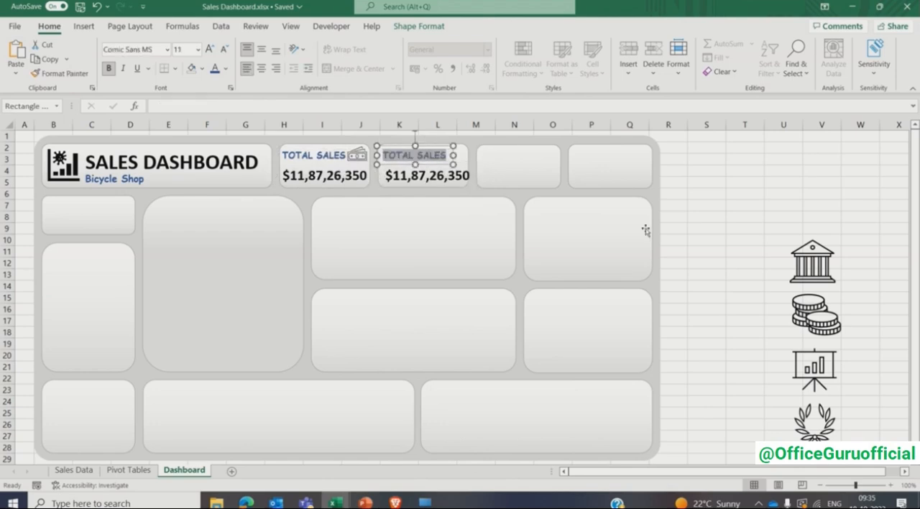
pyautogui.write('PROFIT')
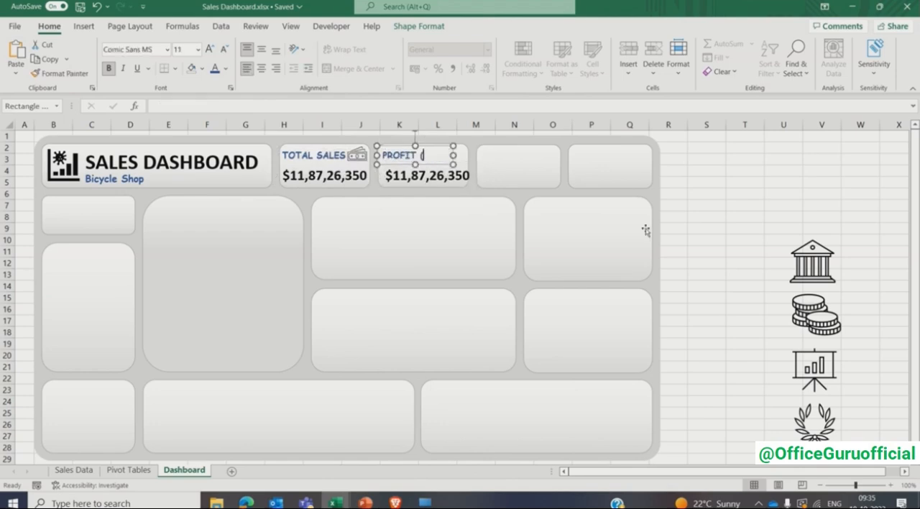
pyautogui.write(' ($)')
# - Link the value box in the PROFIT ($) card to ='Pivot Tables'!C3 and make the value bold
pyautogui.click(424, 175)
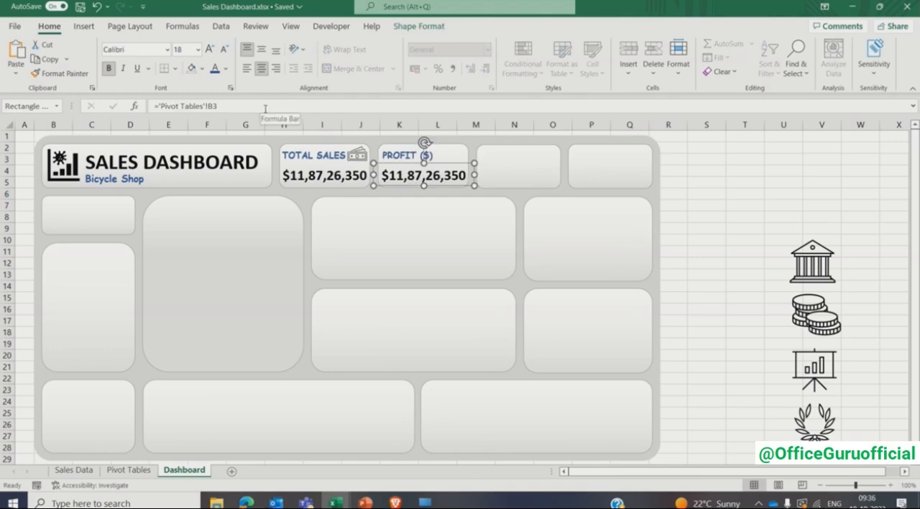
pyautogui.click(113, 471)
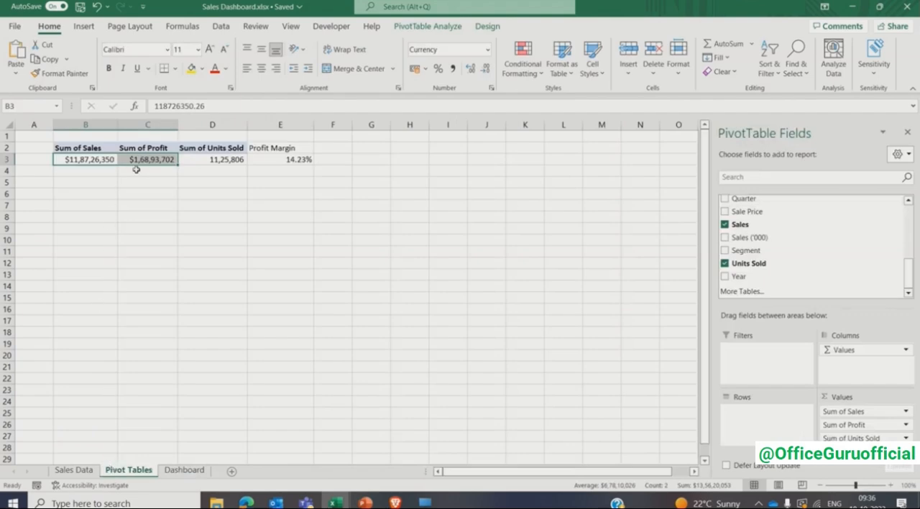
pyautogui.click(184, 471)
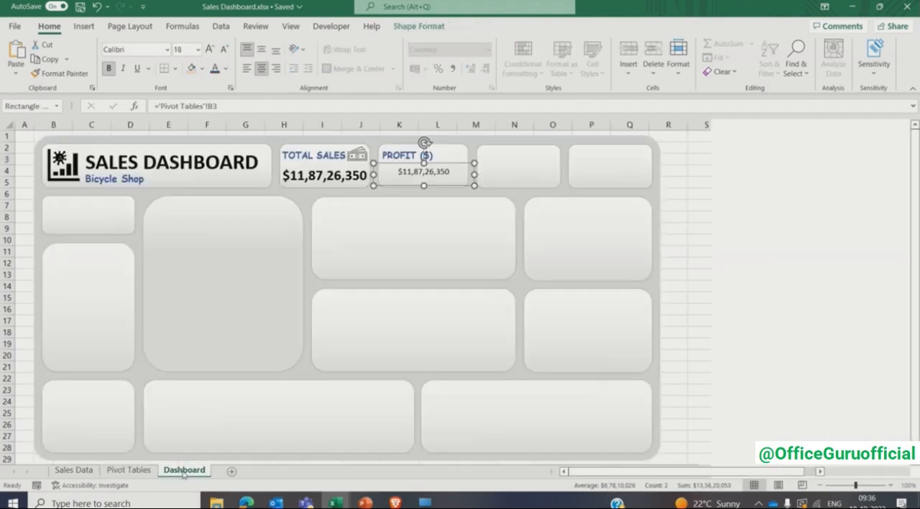
pyautogui.click(213, 106)
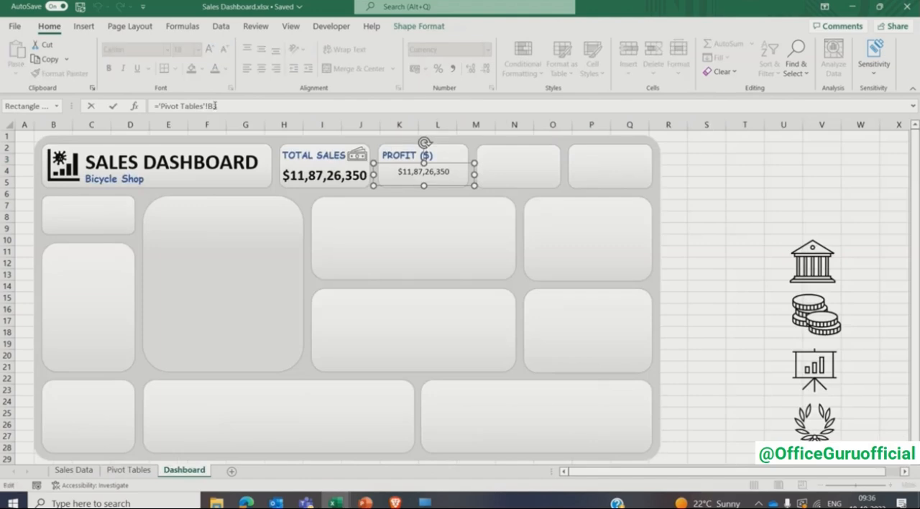
pyautogui.write('C')
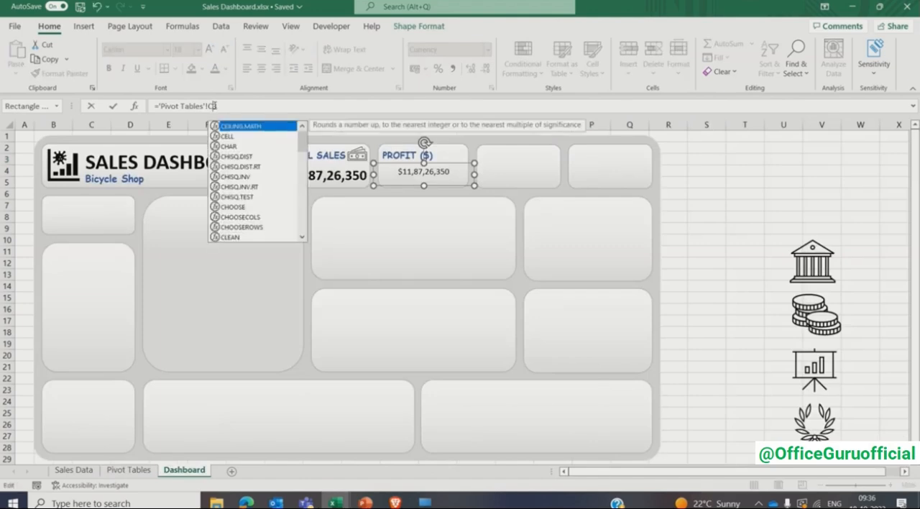
pyautogui.write('3')
pyautogui.press('Return')
pyautogui.click(109, 69)
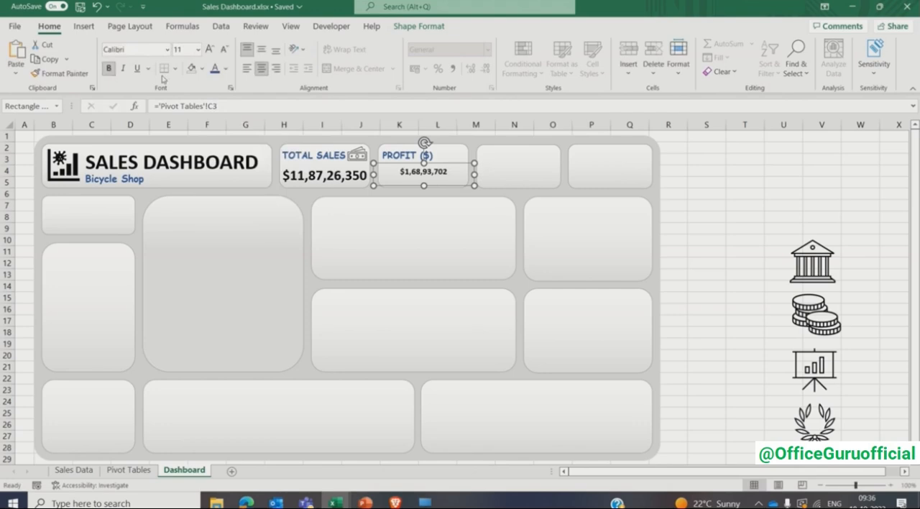
# - Set the font size of the value in the PROFIT ($) card to 18
pyautogui.click(189, 51)
pyautogui.write('1,6')
pyautogui.press('Return')
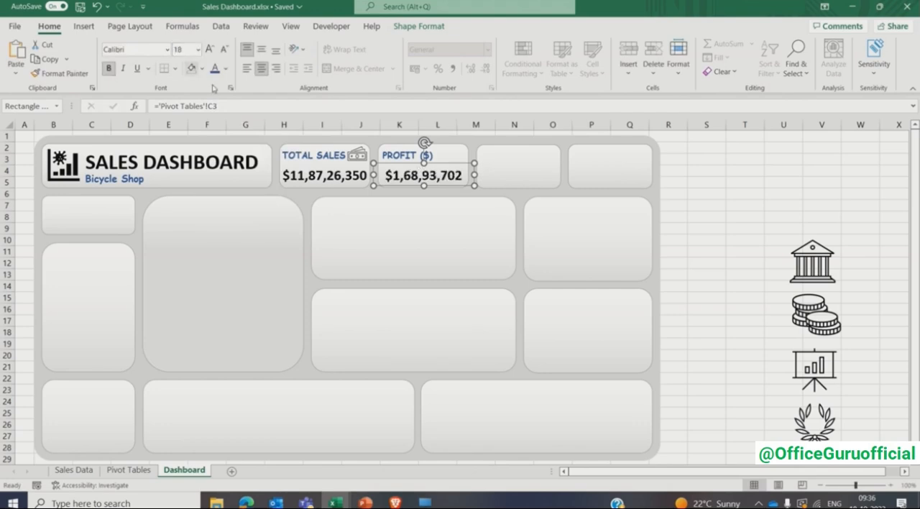
pyautogui.click(696, 207)
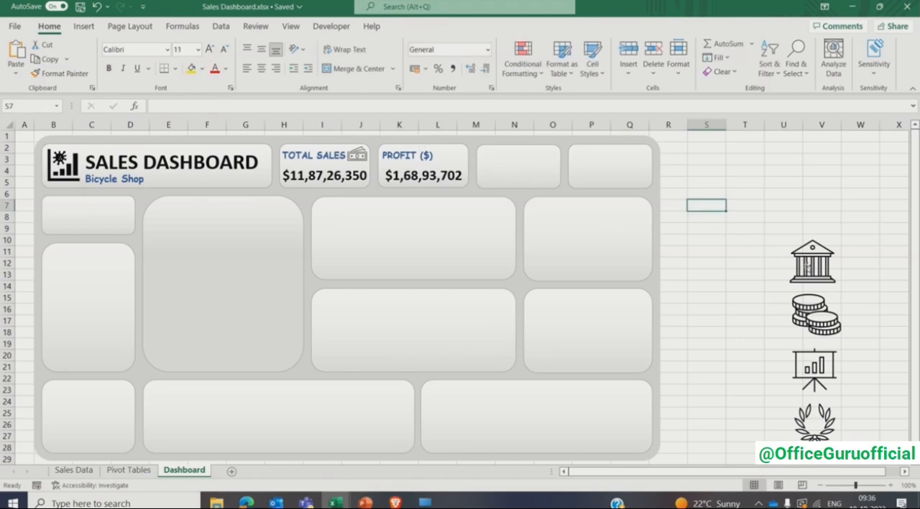
# - Move the bank building icon into the PROFIT ($) card, shrink it, and nudge it into the space beside the label
pyautogui.rightClick(800, 265)
pyautogui.click(845, 352)
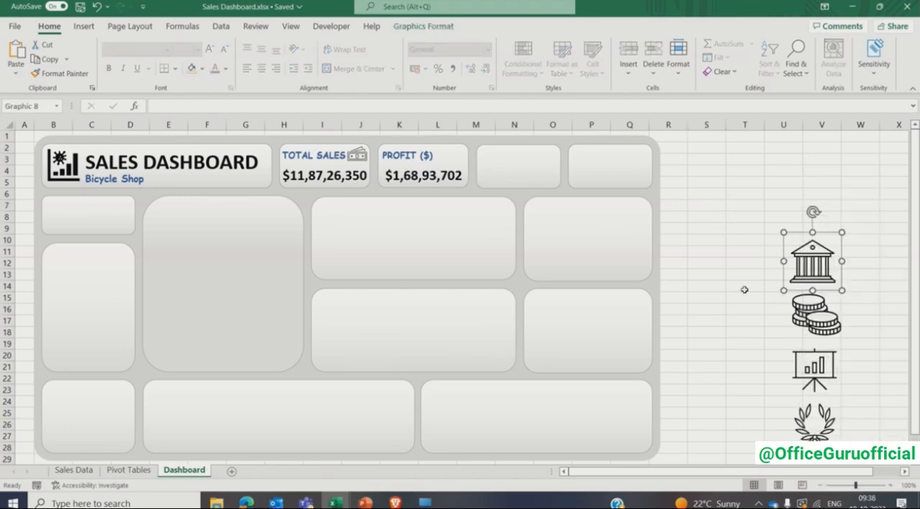
pyautogui.click(747, 207)
pyautogui.moveTo(812, 264); pyautogui.dragTo(466, 179)
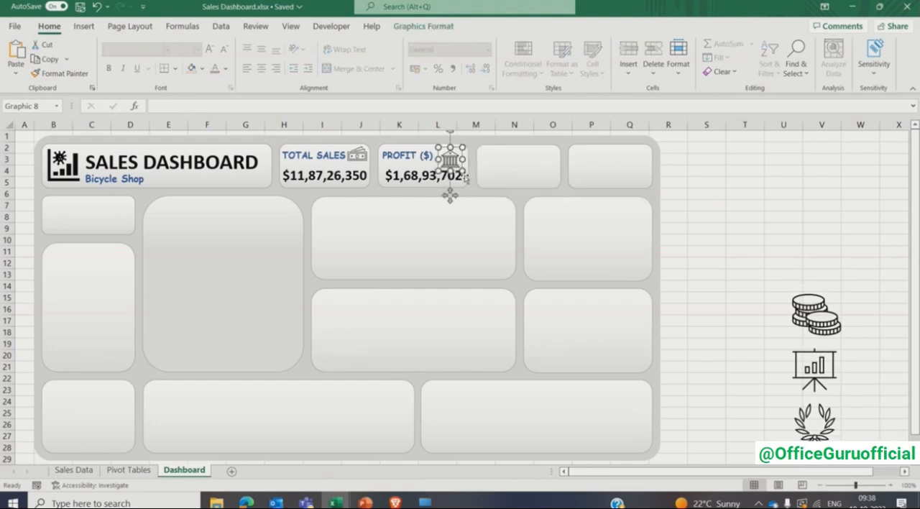
pyautogui.press('Up')
pyautogui.press('Up')
pyautogui.press('Up')
pyautogui.press('Up')
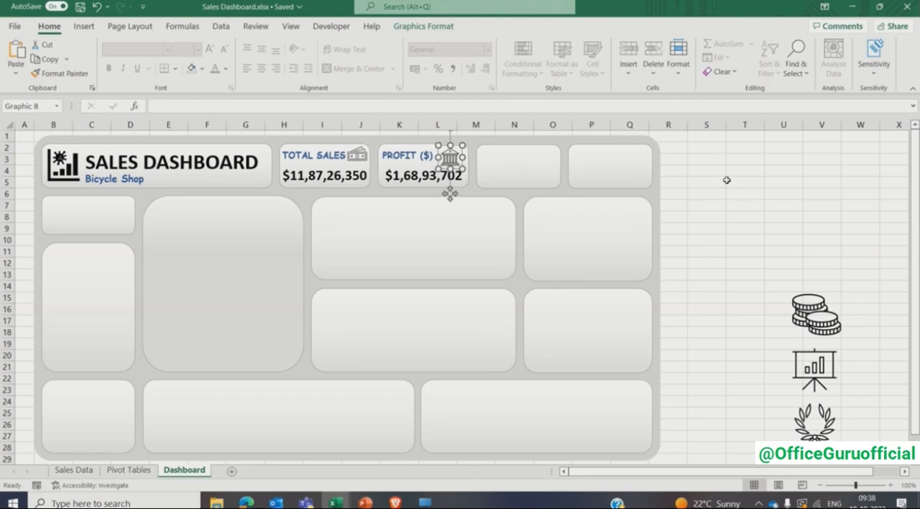
pyautogui.press('Right')
pyautogui.press('Right')
pyautogui.press('Right')
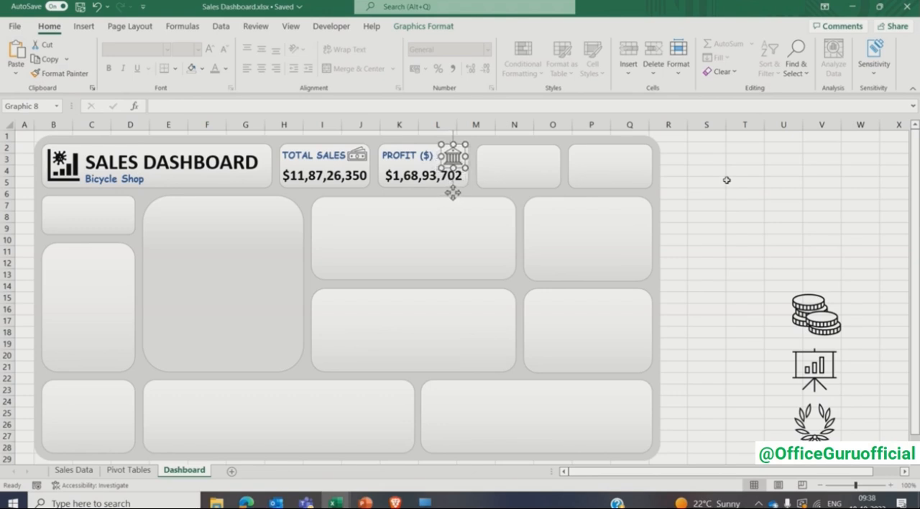
pyautogui.click(727, 181)
# - Copy the PROFIT ($) label and its value box into the third KPI card and relabel the copy PROFIT (%)
pyautogui.click(410, 155)
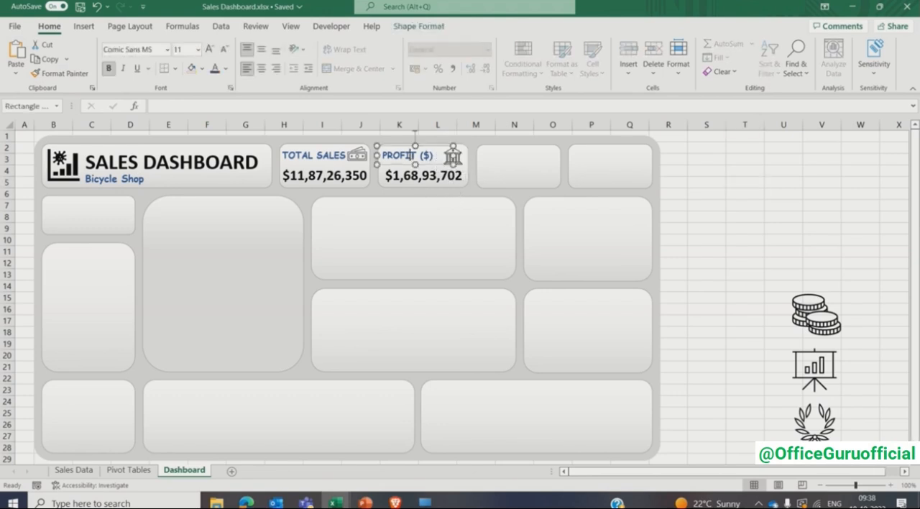
pyautogui.keyDown('ctrl'); pyautogui.click(411, 175); pyautogui.keyUp('ctrl')
pyautogui.keyDown('ctrl'); pyautogui.moveTo(411, 174); pyautogui.dragTo(510, 176); pyautogui.keyUp('ctrl')
pyautogui.click(708, 170)
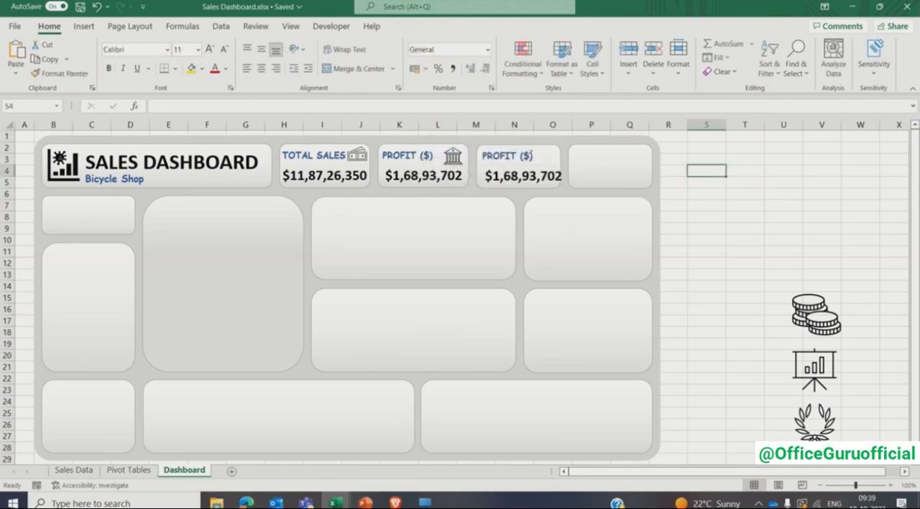
pyautogui.click(527, 156)
pyautogui.click(781, 200)
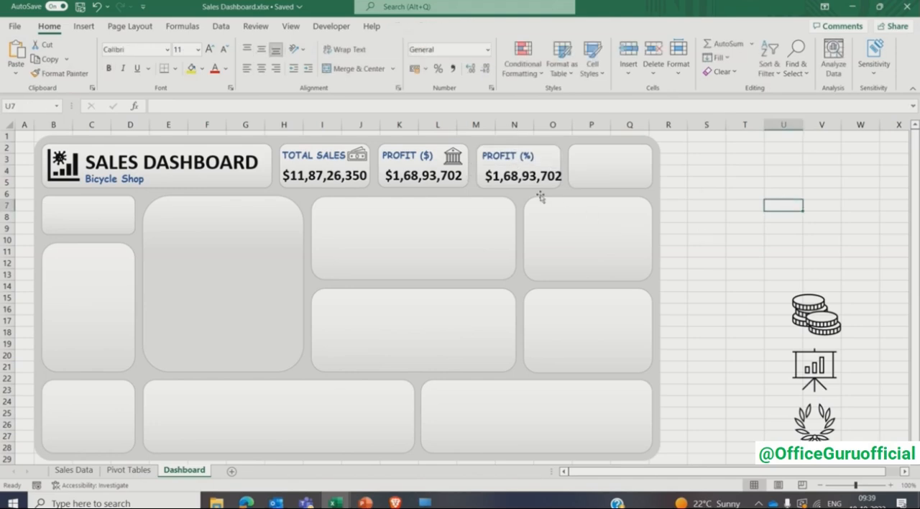
# - Narrow the value box in the PROFIT (%) card to fit the card and link it to ='Pivot Tables'!E3
pyautogui.click(510, 189)
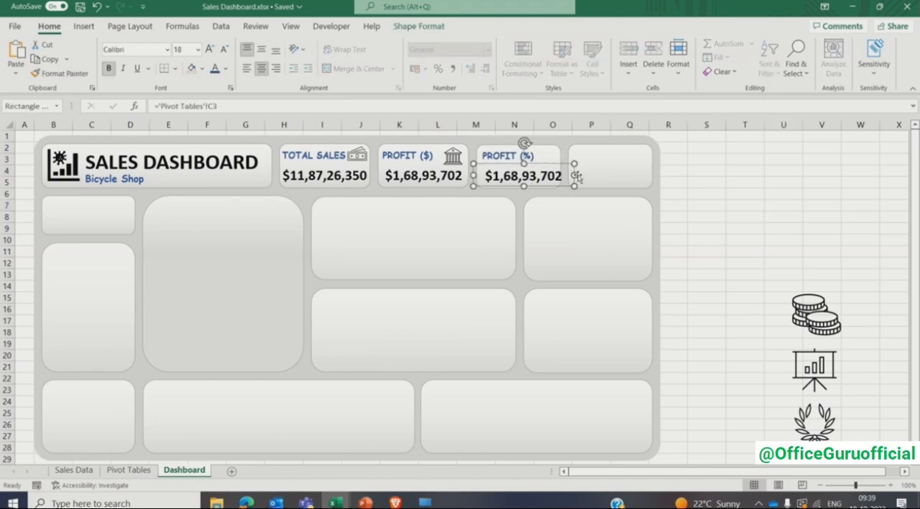
pyautogui.moveTo(575, 175); pyautogui.dragTo(566, 175)
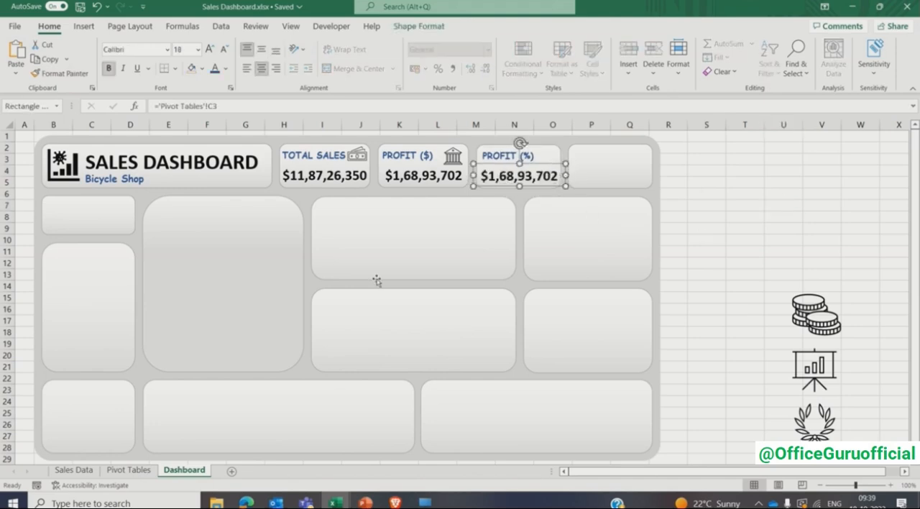
pyautogui.click(129, 470)
pyautogui.click(180, 471)
pyautogui.click(209, 107)
pyautogui.press('Delete')
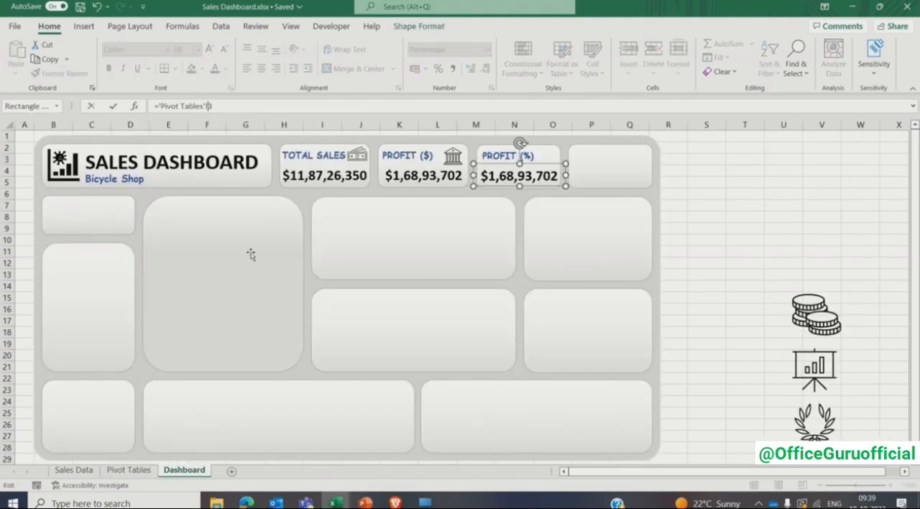
pyautogui.write('E')
pyautogui.press('Return')
pyautogui.click(745, 228)
# - Make the value in the PROFIT (%) card bold at size 18
pyautogui.click(519, 175)
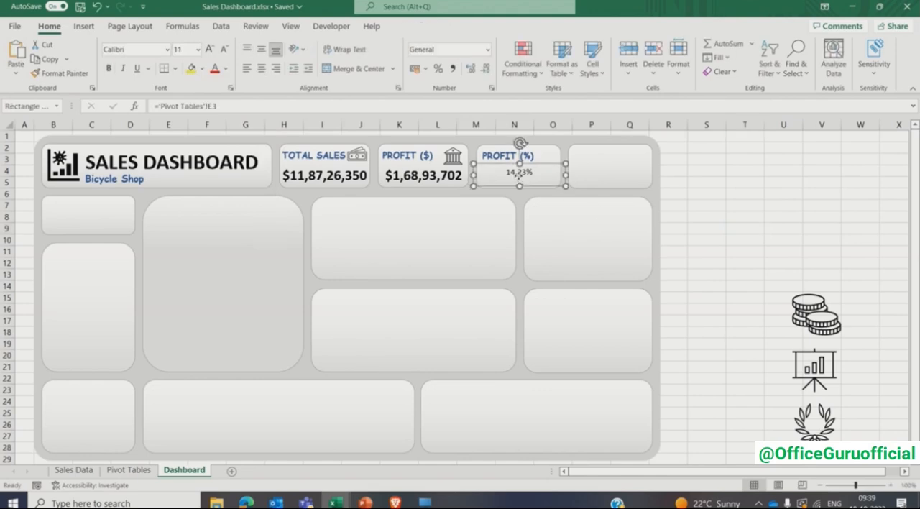
pyautogui.click(110, 70)
pyautogui.click(187, 52)
pyautogui.write('18')
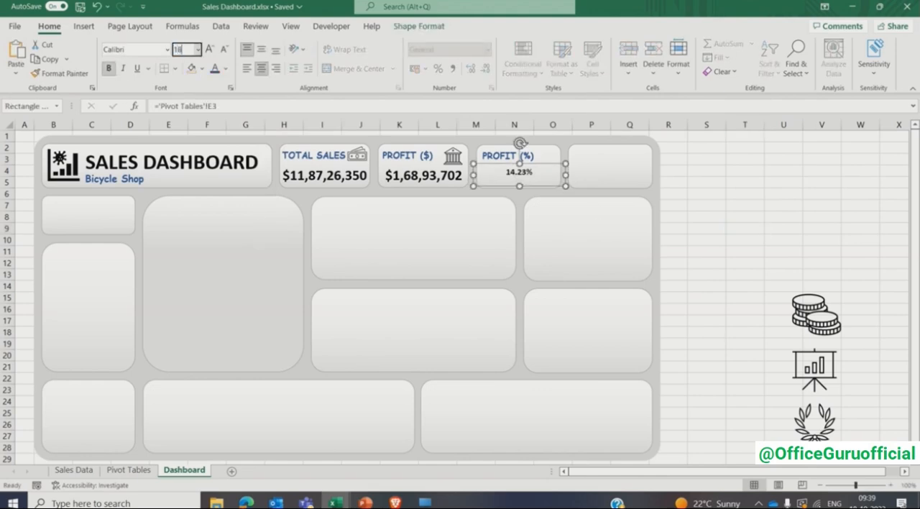
pyautogui.press('Return')
pyautogui.click(741, 191)
# - Move the coin stacks icon into the PROFIT (%) card and shrink it to fit beside the label
pyautogui.click(791, 294)
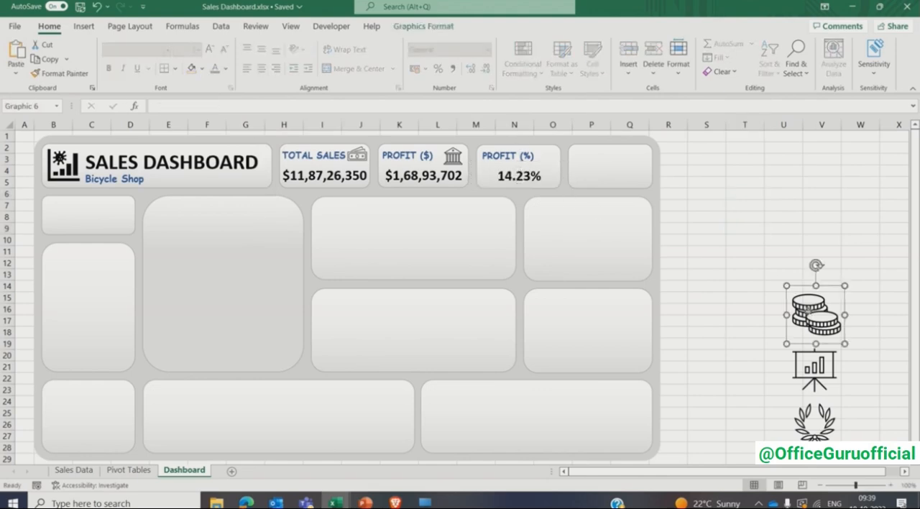
pyautogui.rightClick(808, 311)
pyautogui.click(842, 179)
pyautogui.moveTo(802, 314); pyautogui.dragTo(536, 158)
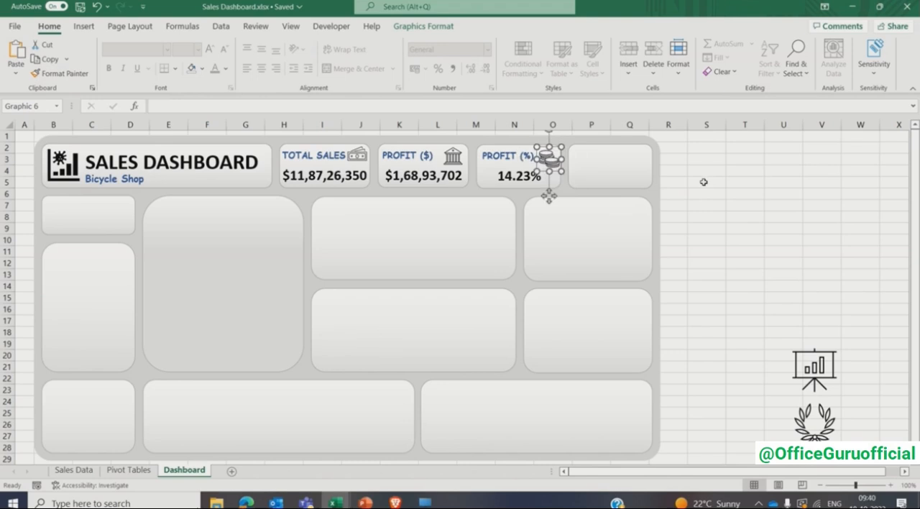
pyautogui.click(705, 182)
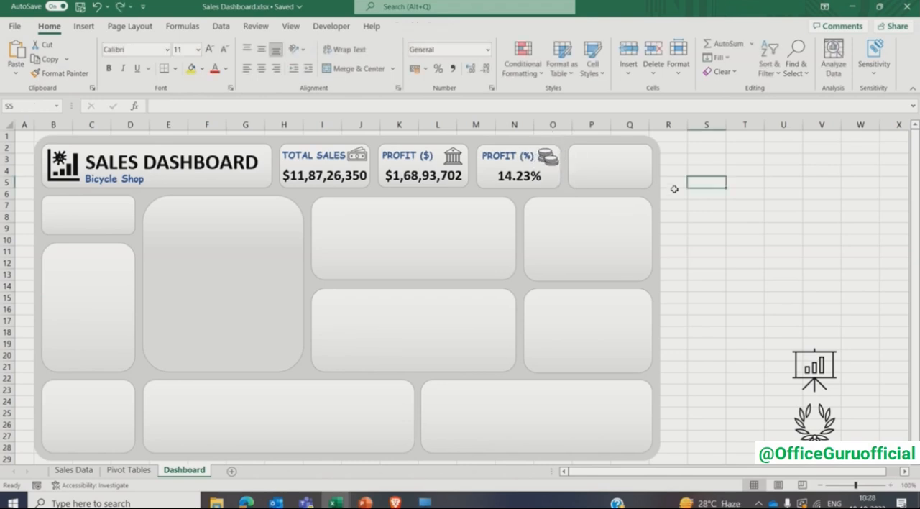
# - Copy the PROFIT (%) label and its value box into the empty fourth KPI card
pyautogui.click(508, 160)
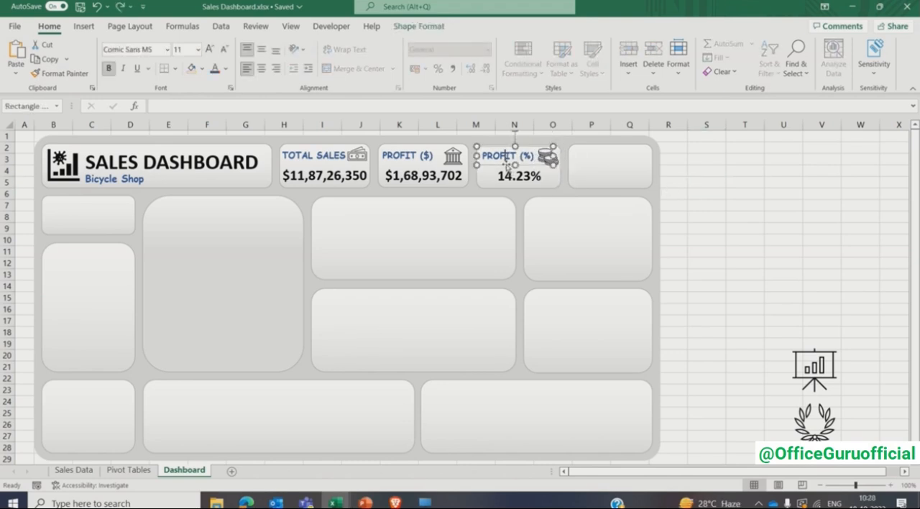
pyautogui.keyDown('shift'); pyautogui.click(508, 176); pyautogui.keyUp('shift')
pyautogui.moveTo(508, 178); pyautogui.dragTo(630, 183)
pyautogui.click(707, 170)
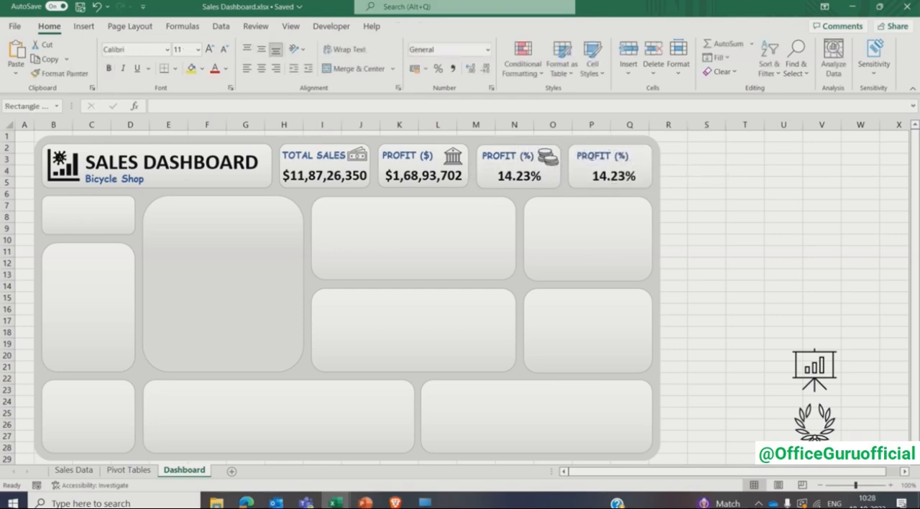
# - Relabel the fourth KPI card UNITS SOLD and shift the label slightly towards the card's left edge
pyautogui.click(603, 156)
pyautogui.hotkey('ctrl', 'a')
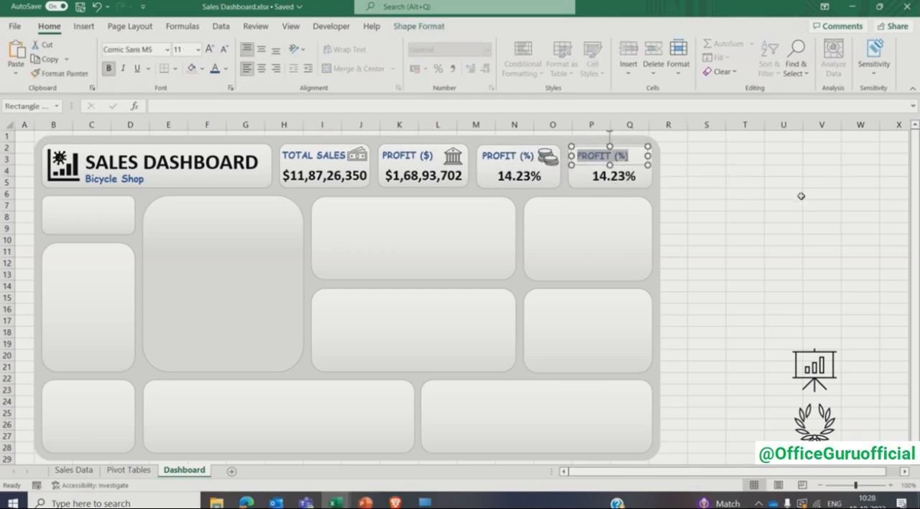
pyautogui.write('UNITS SOLD')
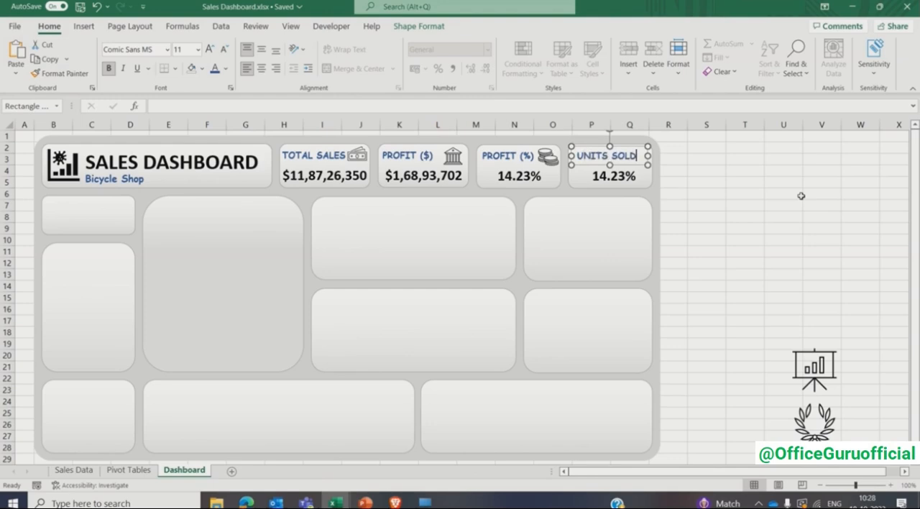
pyautogui.press('Escape')
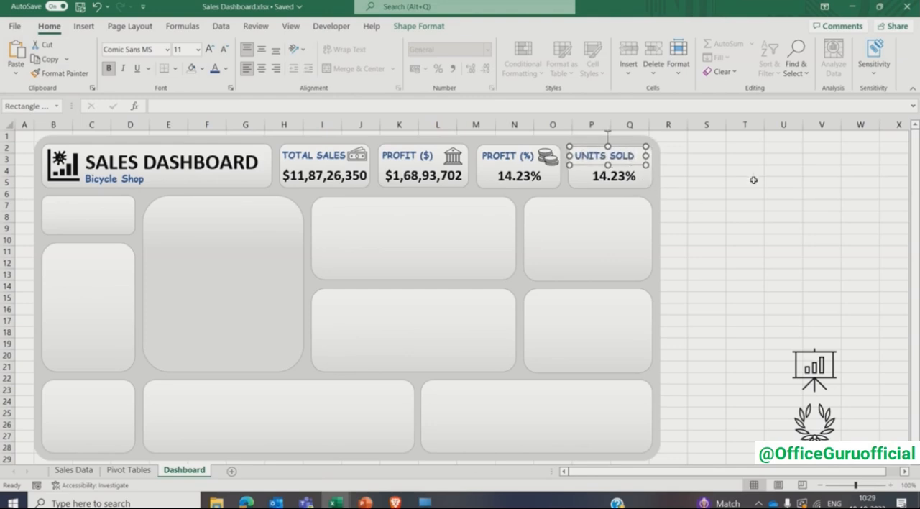
pyautogui.click(754, 180)
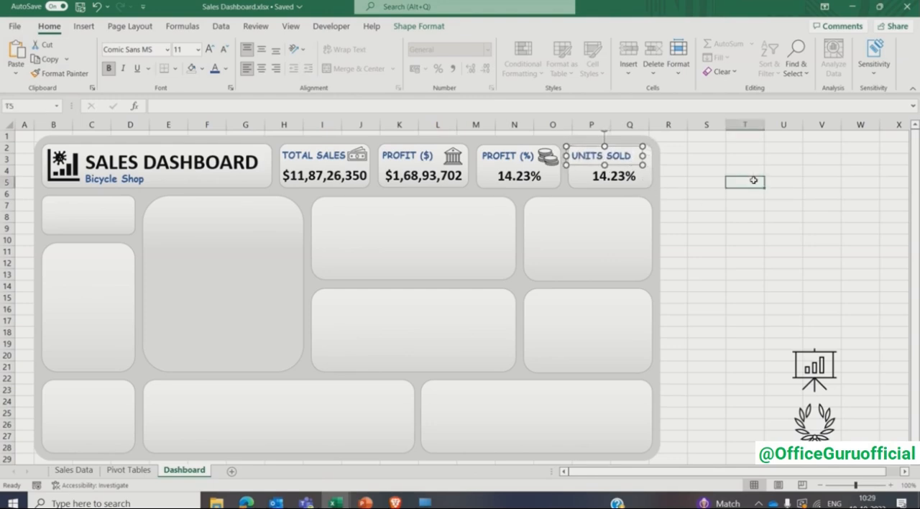
# - Link the value box in the UNITS SOLD card to the units sold pivot value with ='Pivot Tables'!D3
pyautogui.click(625, 191)
pyautogui.click(137, 470)
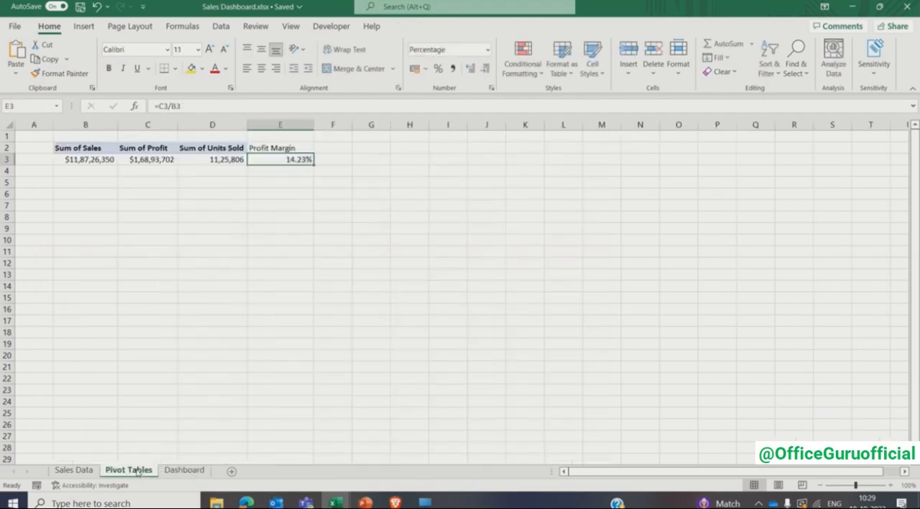
pyautogui.click(209, 160)
pyautogui.click(214, 217)
pyautogui.click(185, 471)
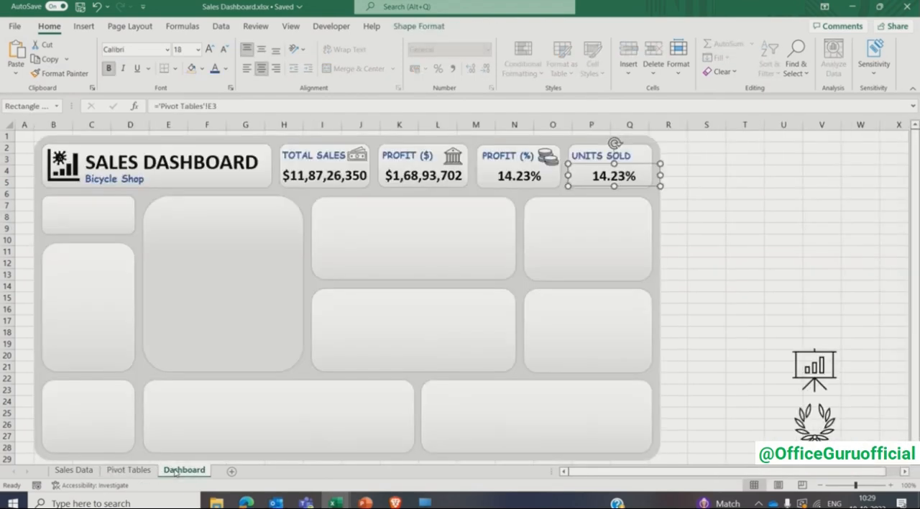
pyautogui.click(212, 106)
pyautogui.press('BackSpace')
pyautogui.write('D')
pyautogui.press('Return')
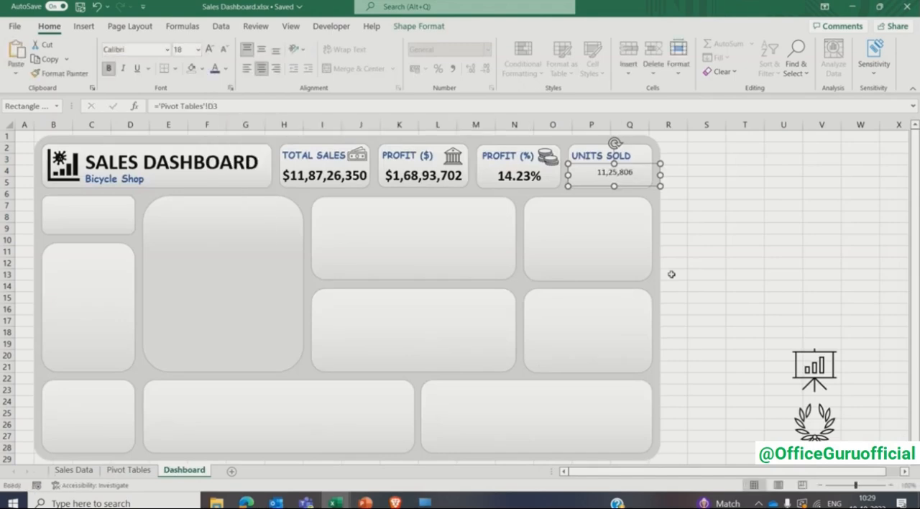
# - Format the UNITS SOLD value as bold at size 18 and narrow its text box to the card's width
pyautogui.click(184, 49)
pyautogui.write('18')
pyautogui.press('Return')
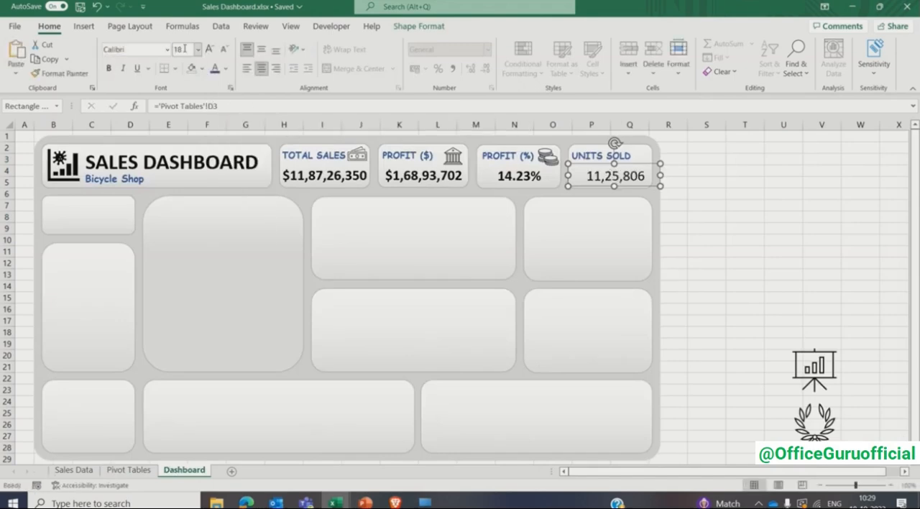
pyautogui.hotkey('ctrl', 'b')
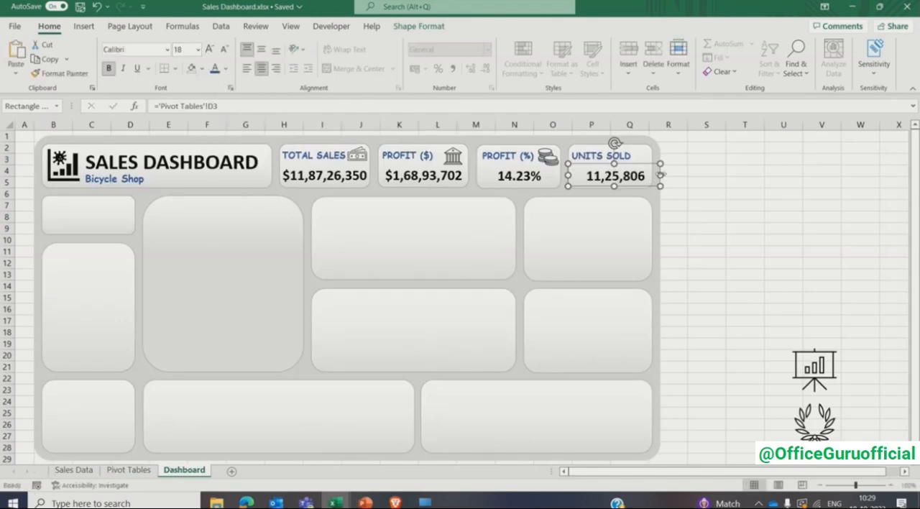
pyautogui.moveTo(660, 174); pyautogui.dragTo(653, 174)
pyautogui.click(745, 205)
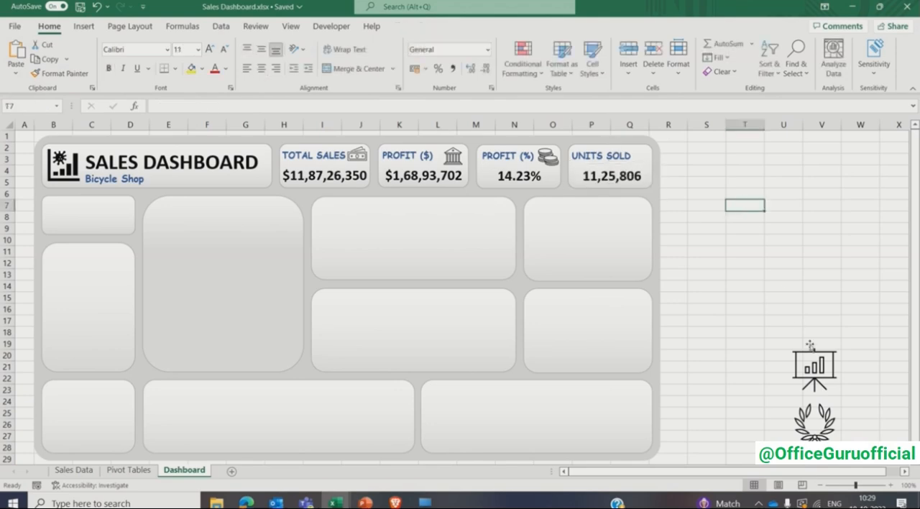
# - Move the presentation chart icon into the UNITS SOLD card and shrink it to fit beside the label
pyautogui.rightClick(818, 369)
pyautogui.click(774, 228)
pyautogui.moveTo(813, 359); pyautogui.dragTo(637, 149)
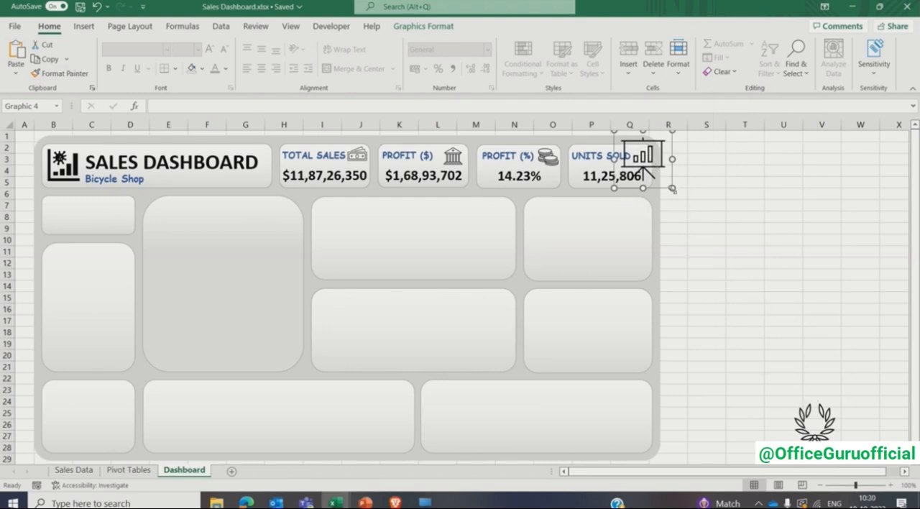
pyautogui.moveTo(672, 189); pyautogui.dragTo(655, 167)
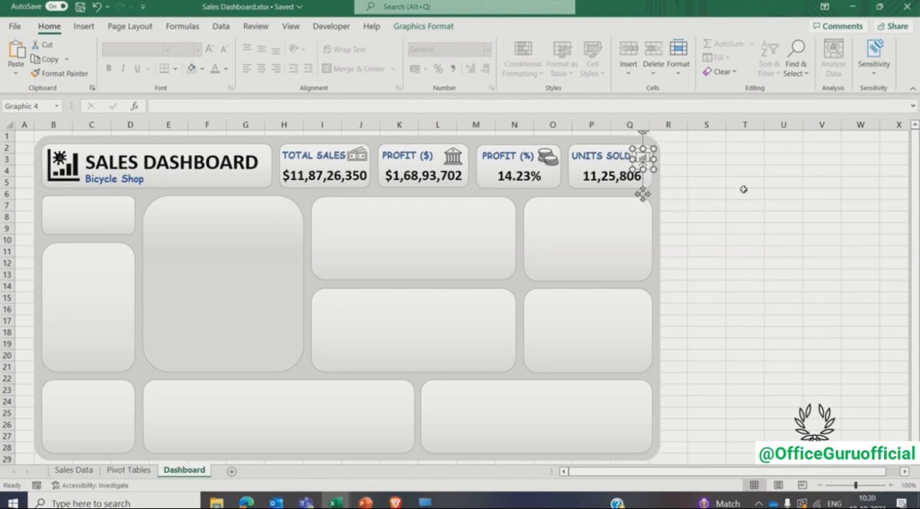
pyautogui.click(745, 191)
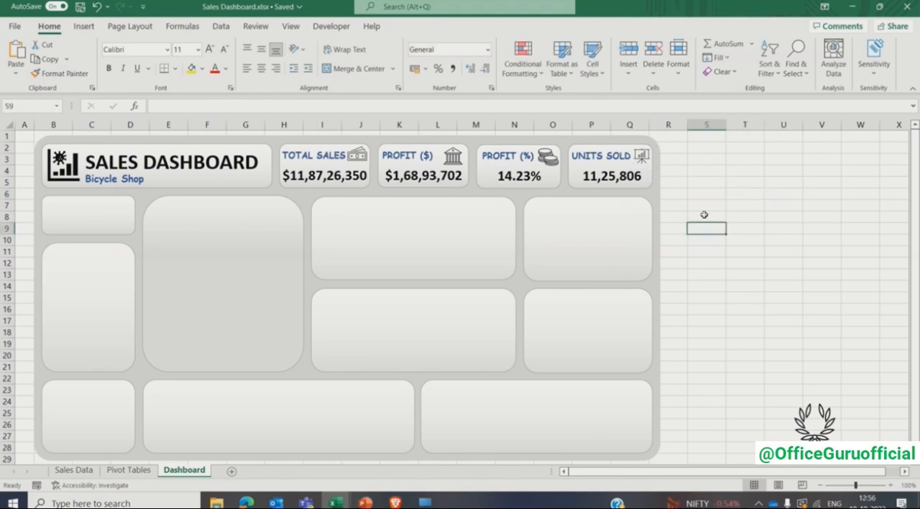
# - Insert a pivot table at H2 of the Pivot Tables sheet, using the whole Sales Data table as its source
pyautogui.click(585, 233)
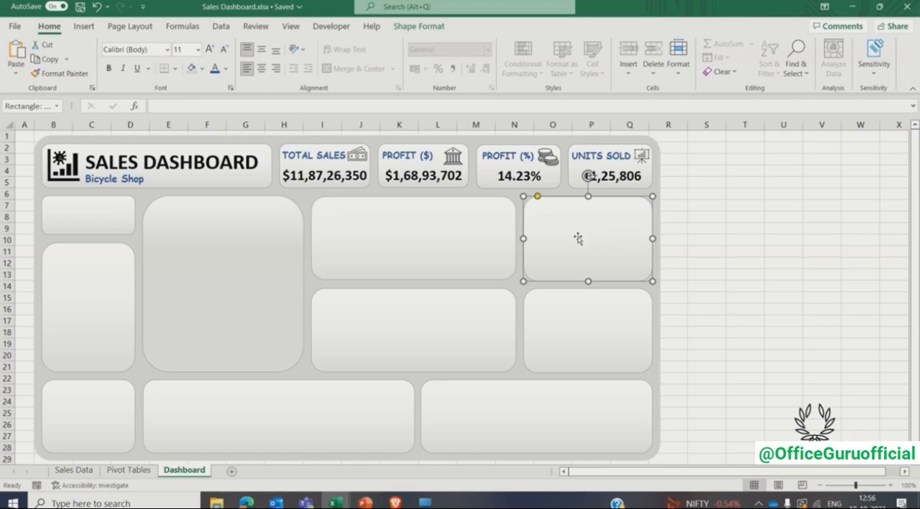
pyautogui.click(129, 470)
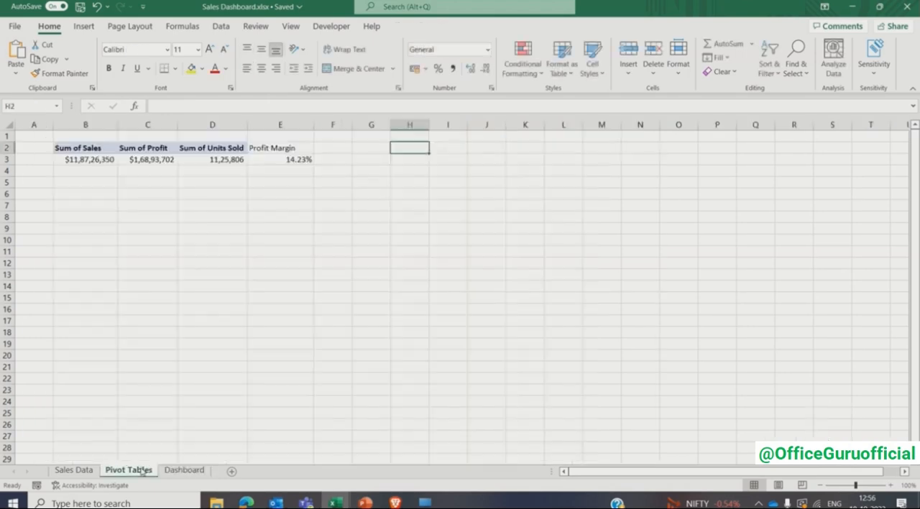
pyautogui.click(84, 25)
pyautogui.click(26, 49)
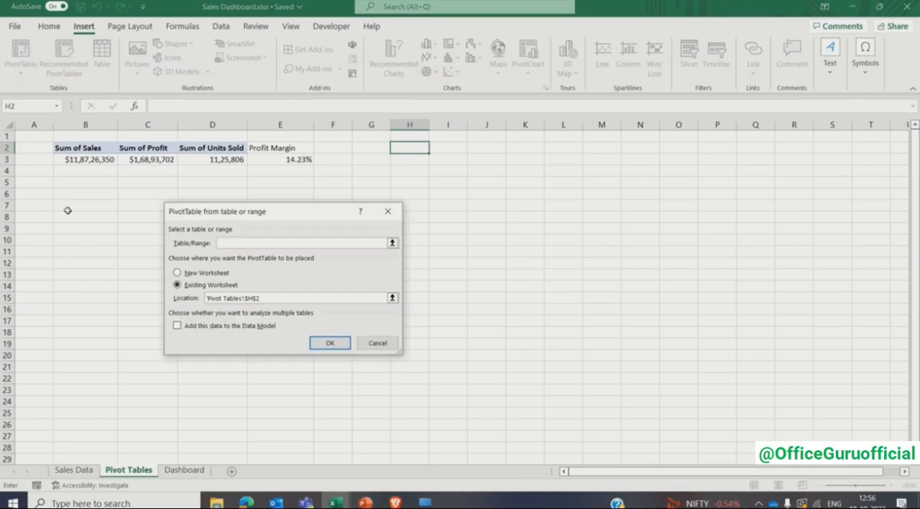
pyautogui.click(60, 470)
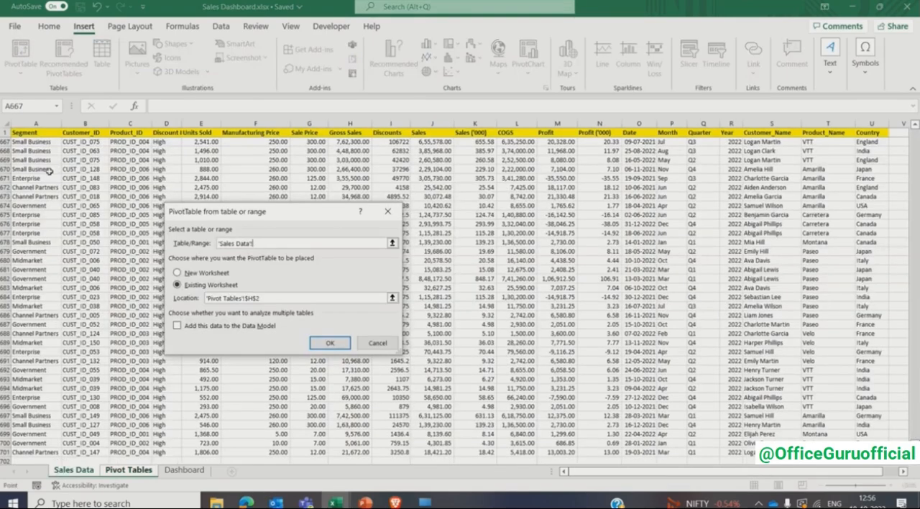
pyautogui.click(40, 132)
pyautogui.hotkey('ctrl', 'shift', 'Right')
pyautogui.hotkey('ctrl', 'shift', 'Down')
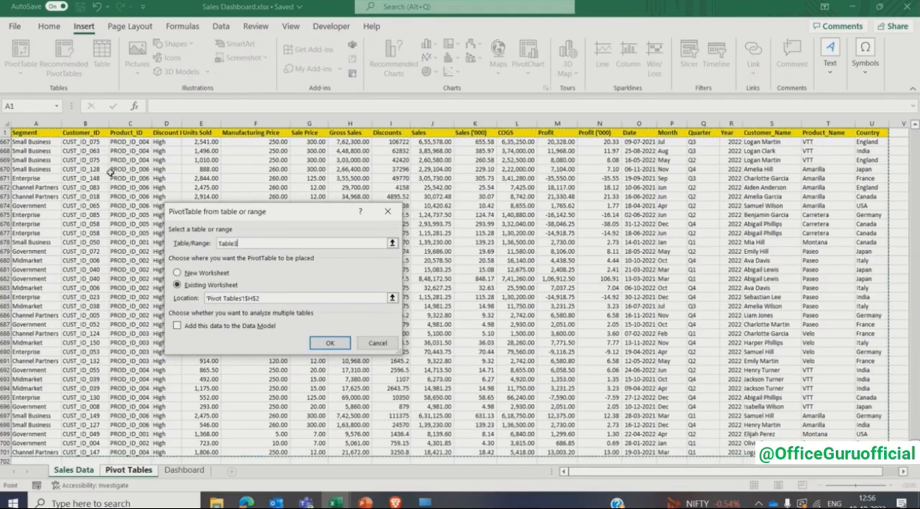
pyautogui.click(325, 343)
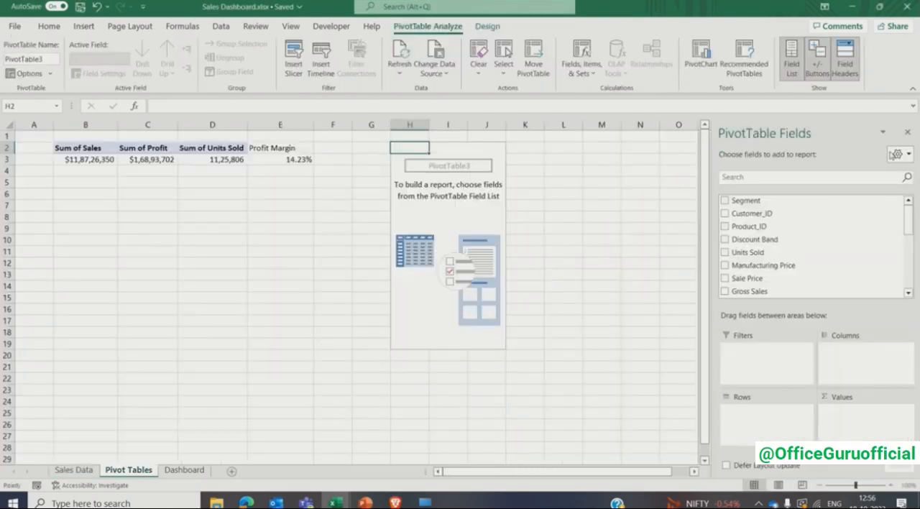
# - Sort the pivot field list A to Z and build the new pivot table as sum of Sales by Product_ID
pyautogui.click(901, 154)
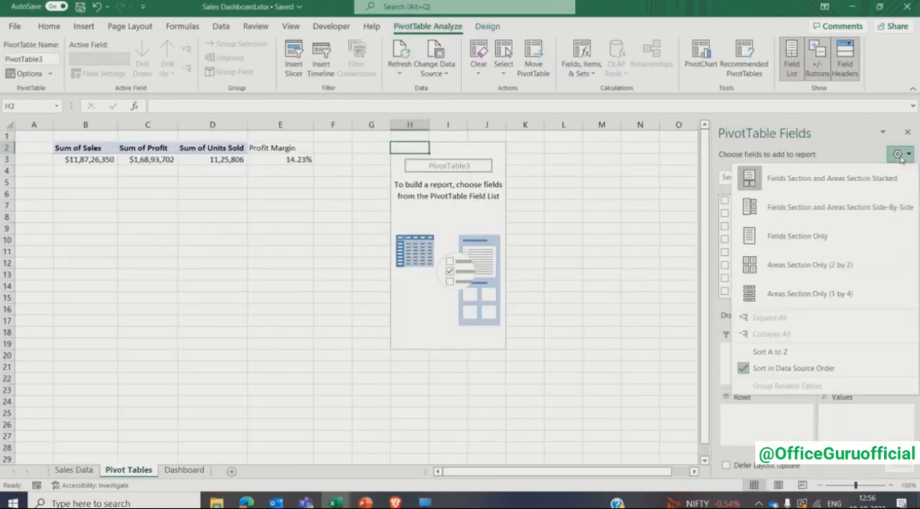
pyautogui.click(825, 353)
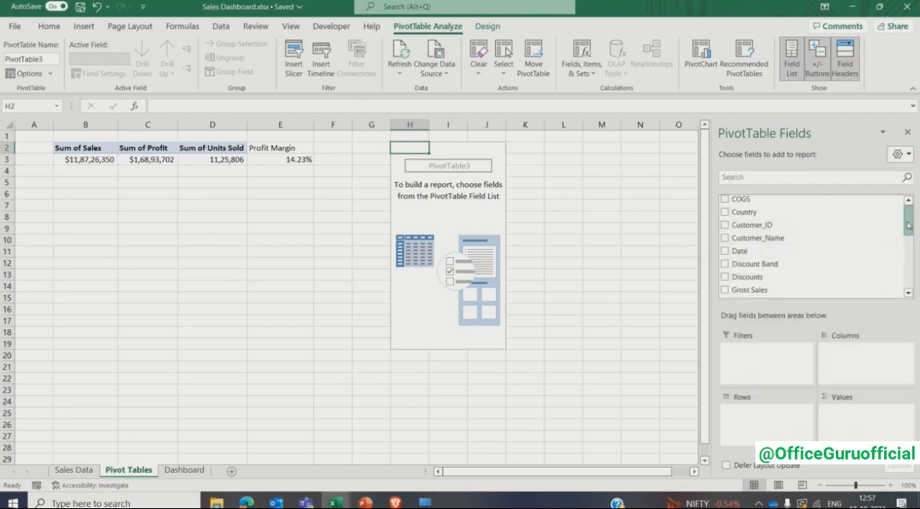
pyautogui.moveTo(908, 225); pyautogui.dragTo(912, 278)
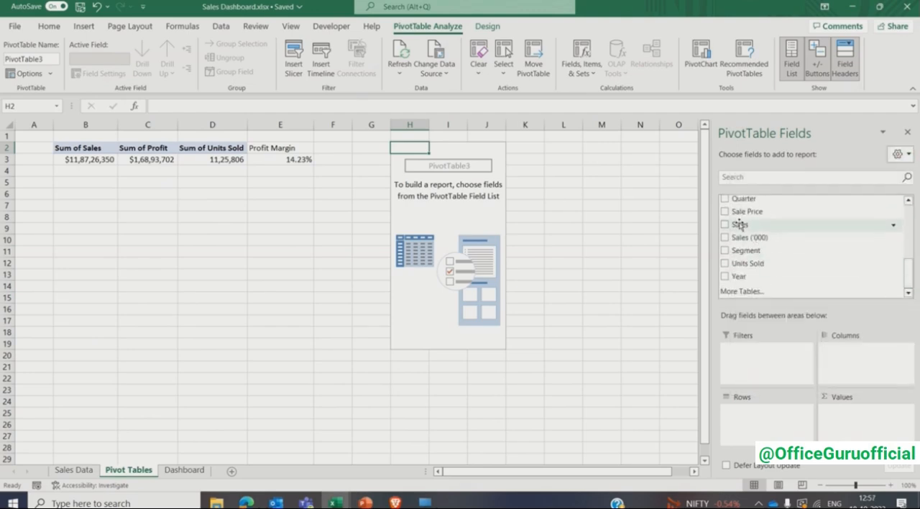
pyautogui.moveTo(741, 224); pyautogui.dragTo(876, 412)
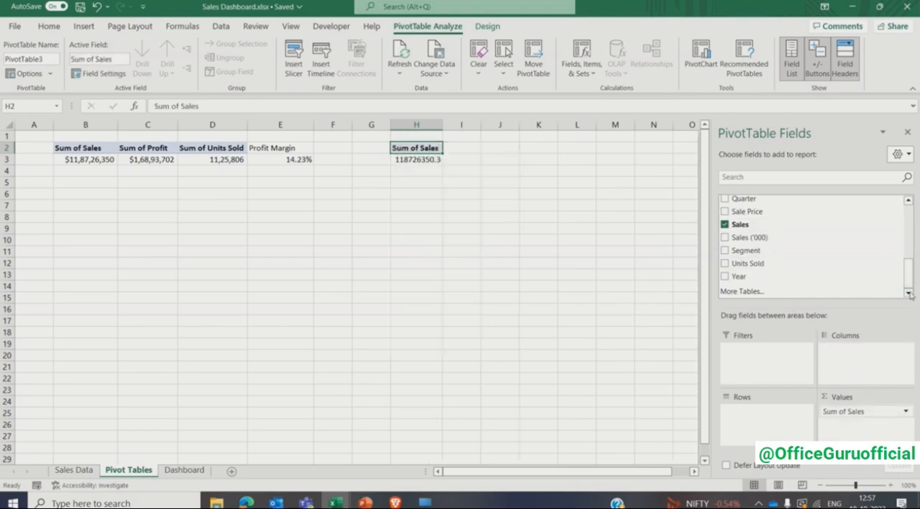
pyautogui.moveTo(911, 282); pyautogui.dragTo(911, 260)
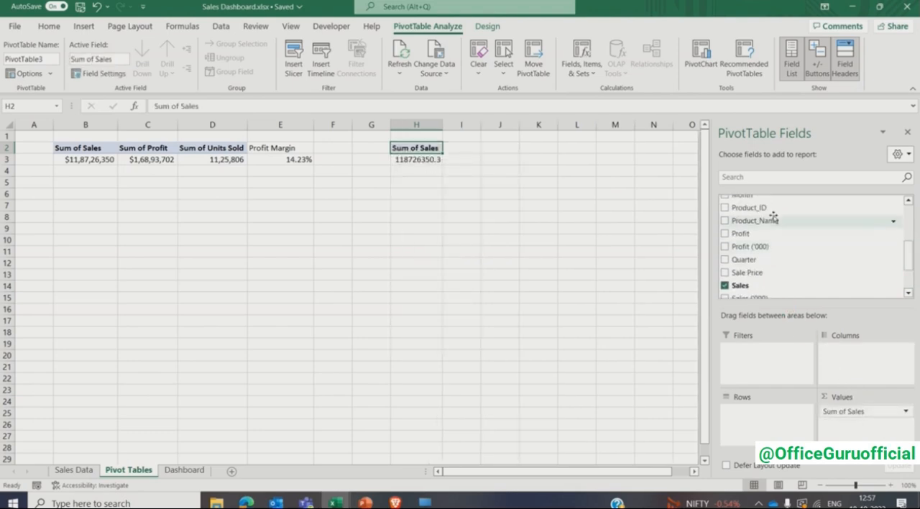
pyautogui.click(724, 208)
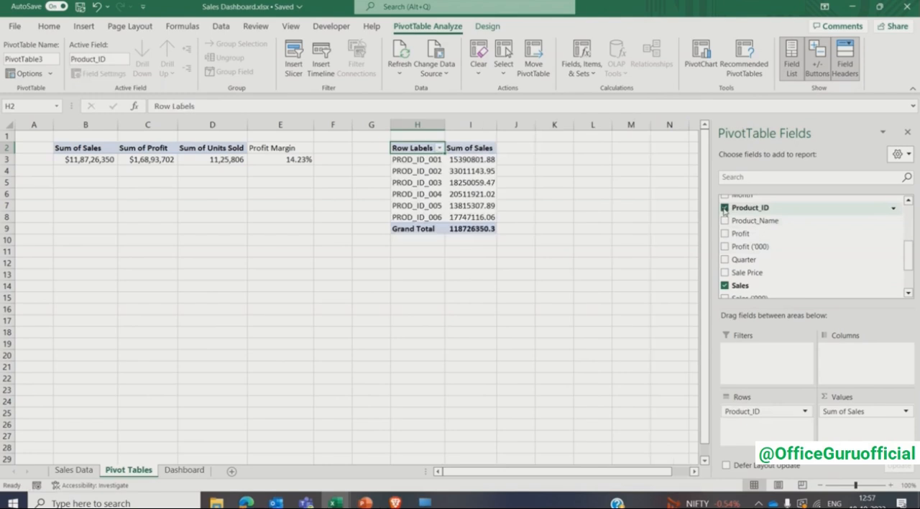
pyautogui.click(907, 132)
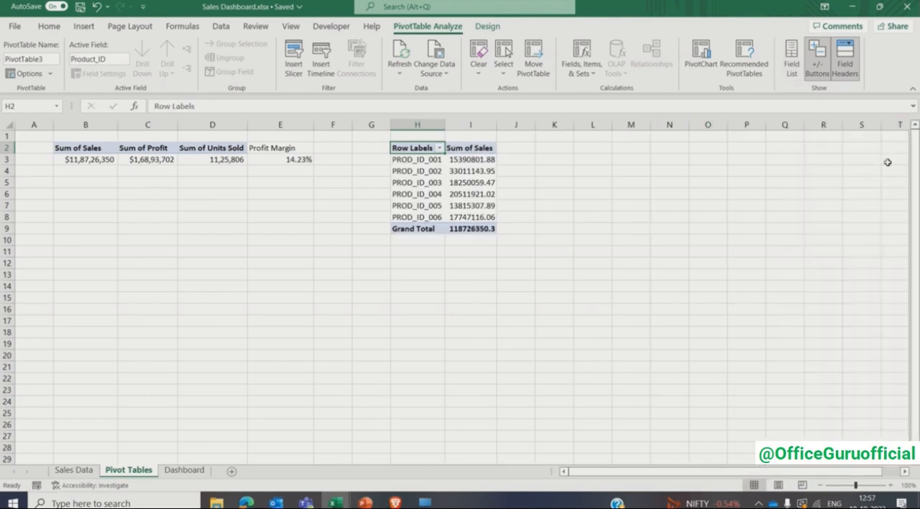
# - Remove the grand total from the product sales pivot table
pyautogui.click(422, 229)
pyautogui.rightClick(423, 229)
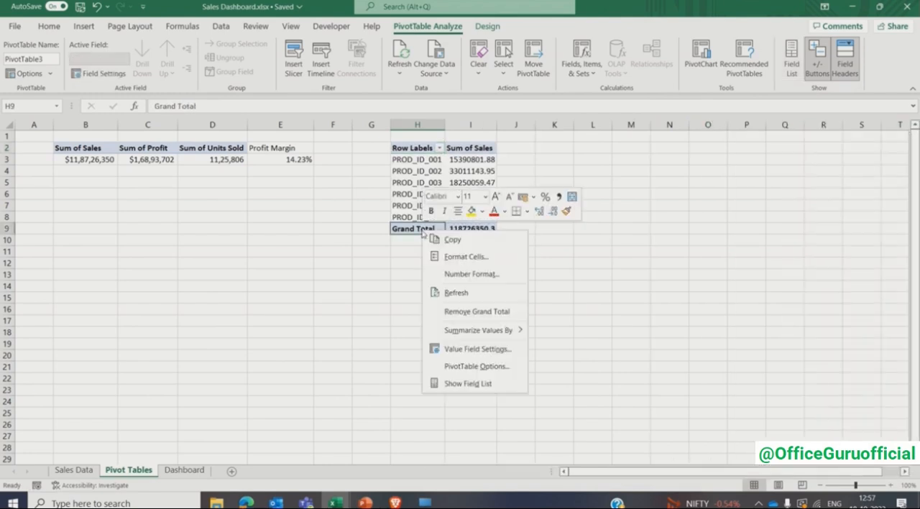
pyautogui.click(451, 313)
# - Format the Sum of Sales values in I3:I8 with thousands separators and no decimals
pyautogui.moveTo(465, 157); pyautogui.dragTo(473, 217)
pyautogui.click(60, 28)
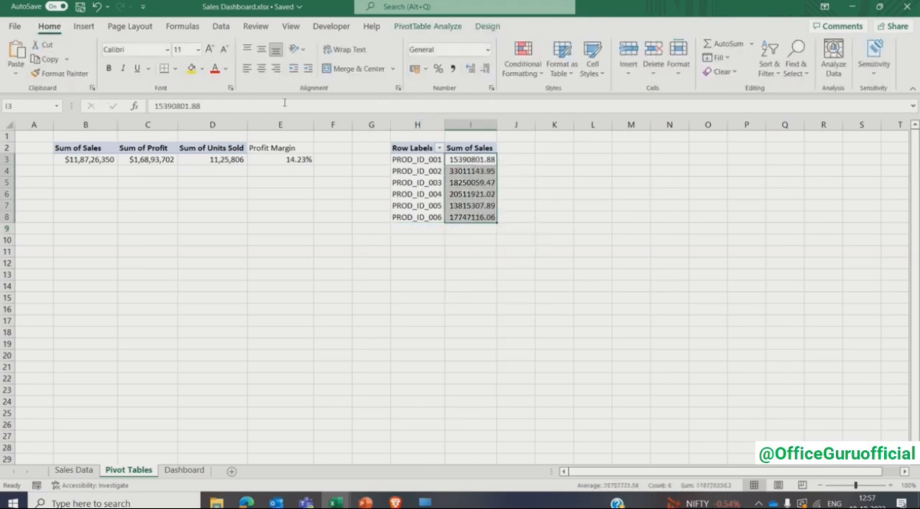
pyautogui.click(453, 69)
pyautogui.click(486, 69)
pyautogui.click(487, 68)
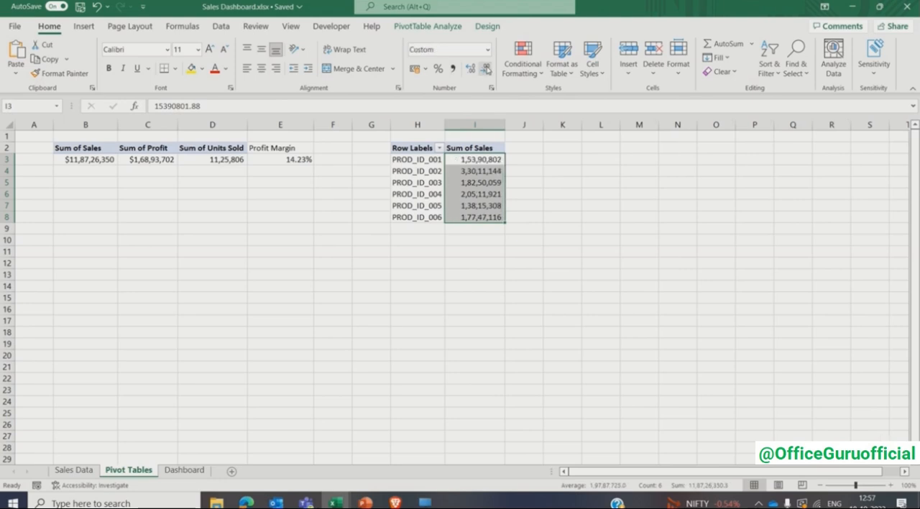
# - Calculate the highest product sales in K4 with =MAX(I3:I8)
pyautogui.click(563, 171)
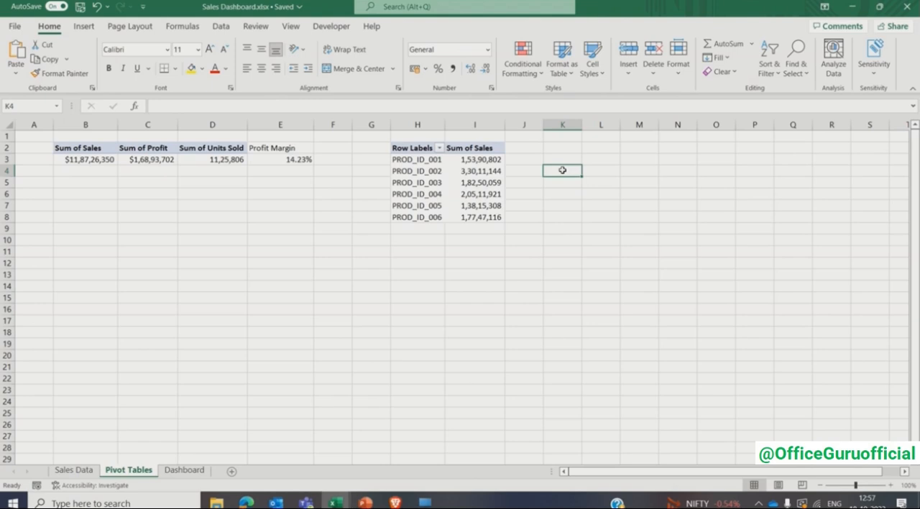
pyautogui.write('=max')
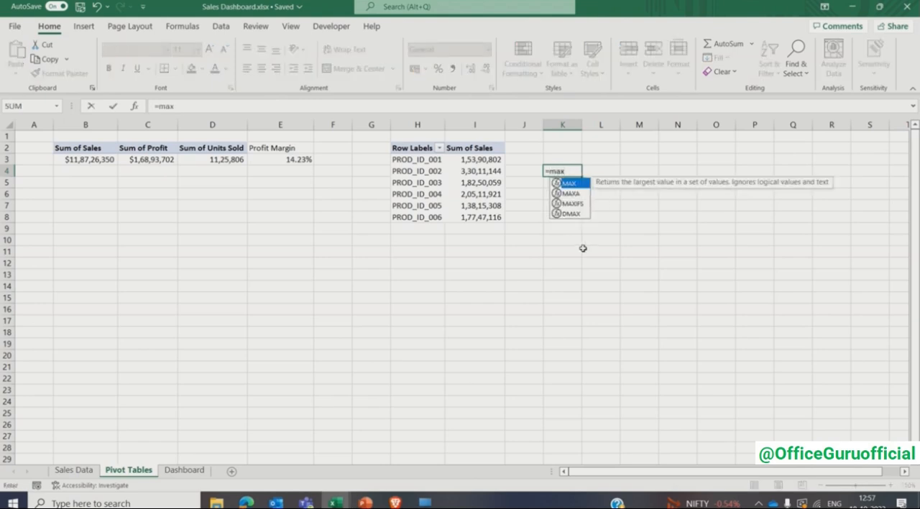
pyautogui.press('Tab')
pyautogui.write('I3')
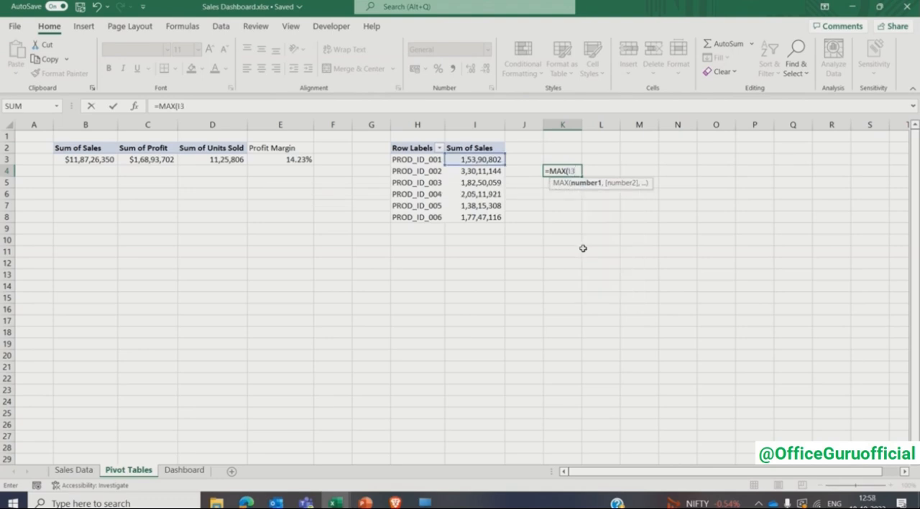
pyautogui.write(':I8)')
pyautogui.press('Return')
pyautogui.press('Up')
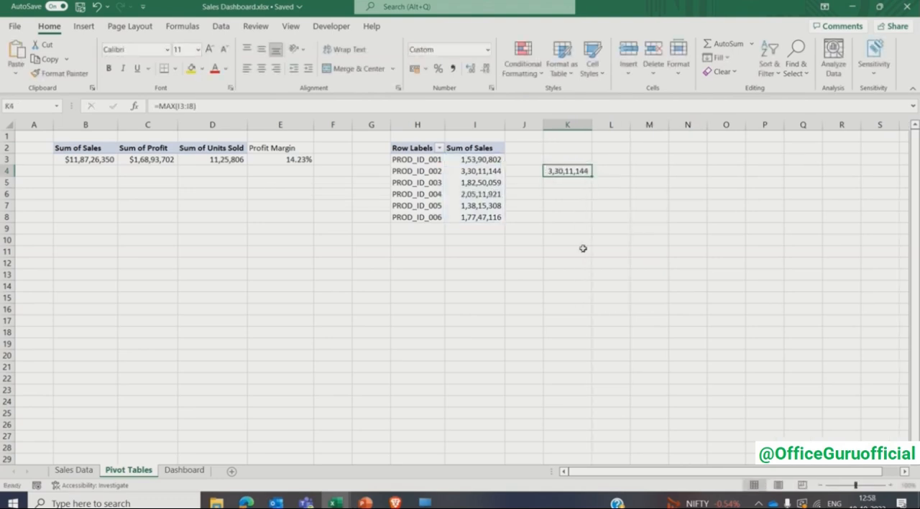
# - Wrap the K4 formula in an exact match to find the top product's position: =MATCH(MAX(I3:I8),I3:I8,0)
pyautogui.press('F2')
pyautogui.press('Home')
pyautogui.press('Right')
pyautogui.write('MATCH(')
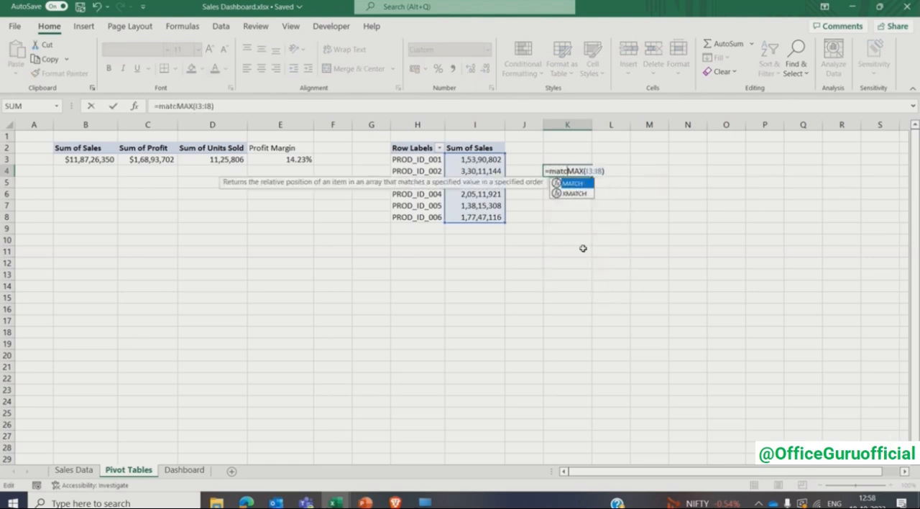
pyautogui.press('End')
pyautogui.write(',')
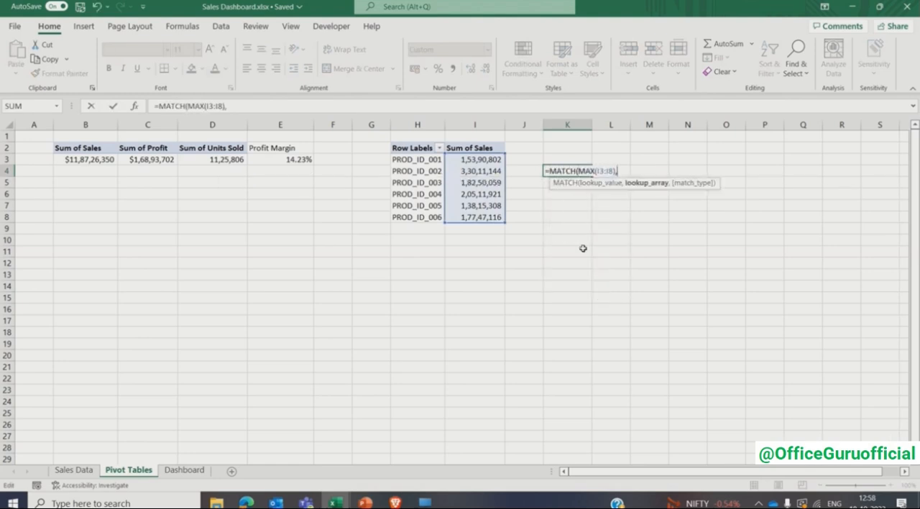
pyautogui.write('I3:I8,0)')
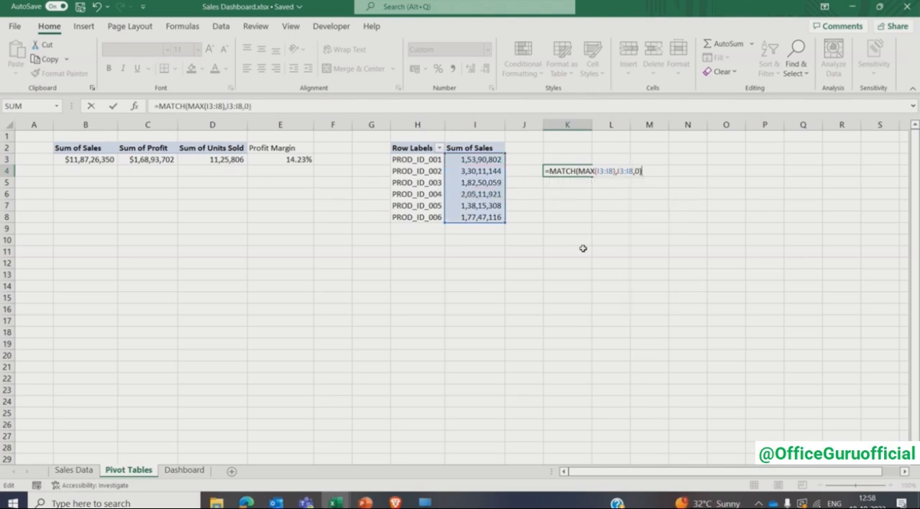
pyautogui.press('Return')
pyautogui.press('Up')
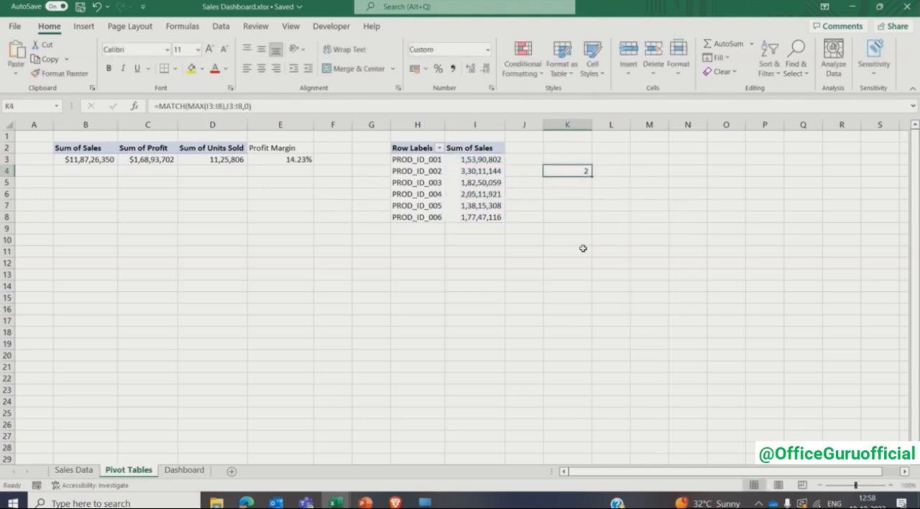
# - Extend K4 to return the top product's ID with =INDEX(H3:I8,MATCH(MAX(I3:I8),I3:I8,0),1), and fit column K to its content
pyautogui.click(467, 159)
pyautogui.hotkey('ctrl', 'shift', 'Down')
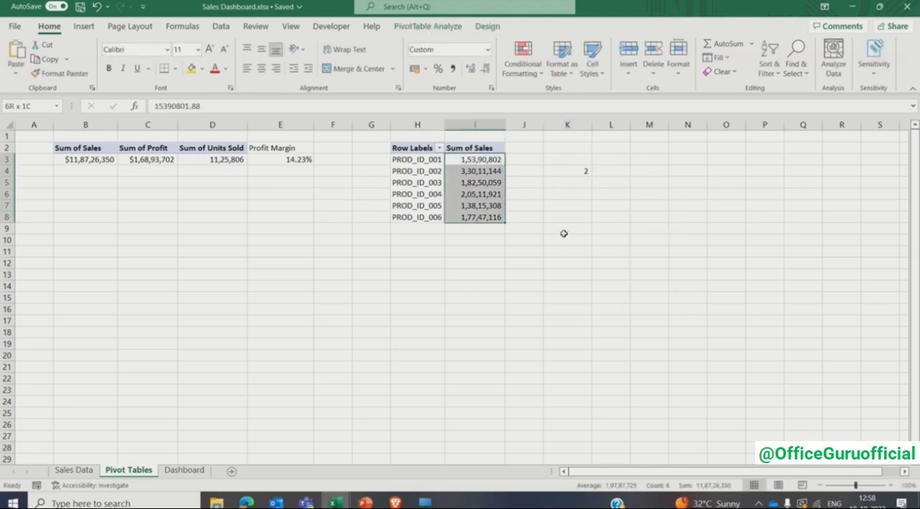
pyautogui.doubleClick(576, 171)
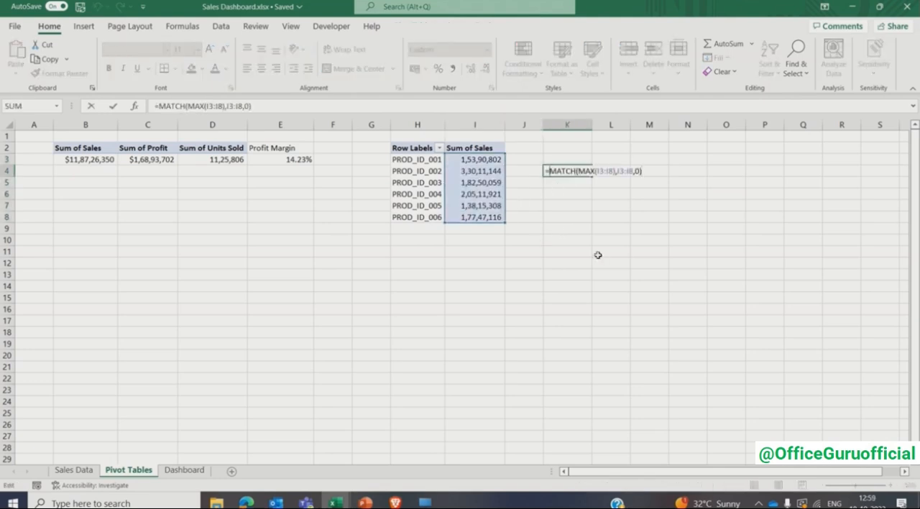
pyautogui.write('INDEX(H3')
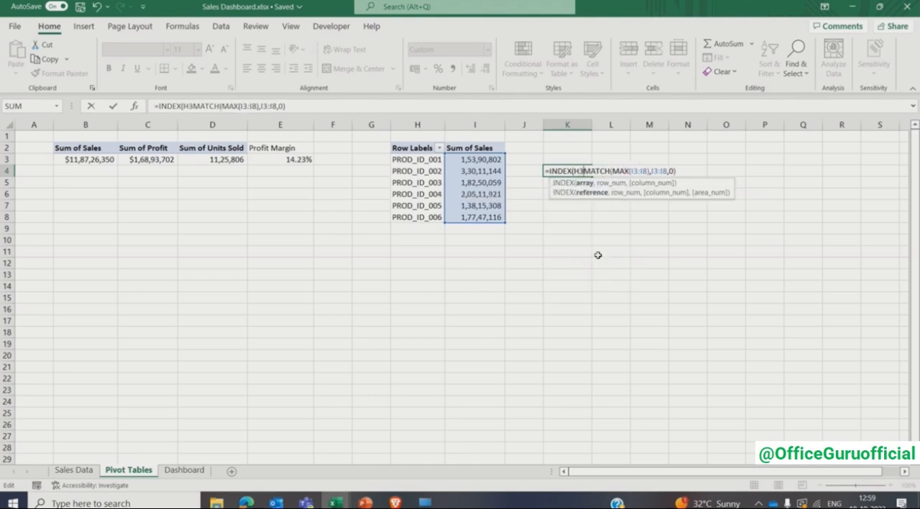
pyautogui.write(':I8,')
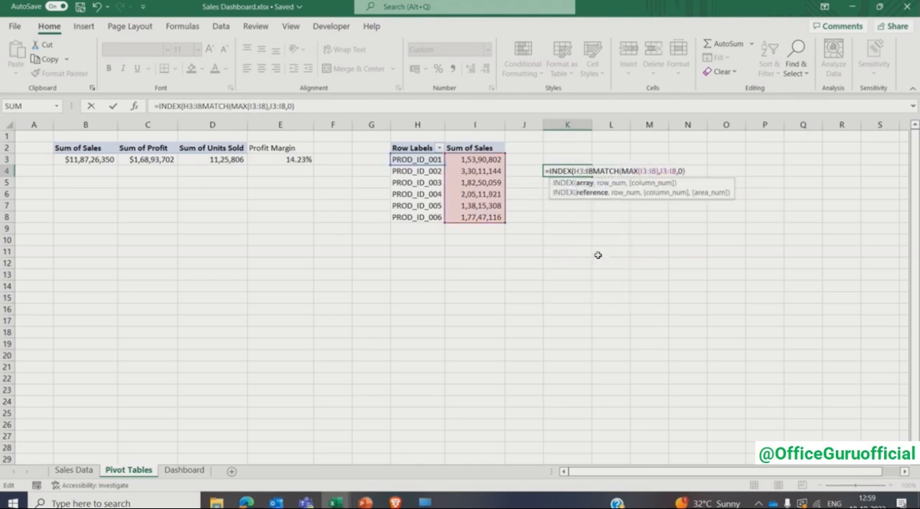
pyautogui.write(')')
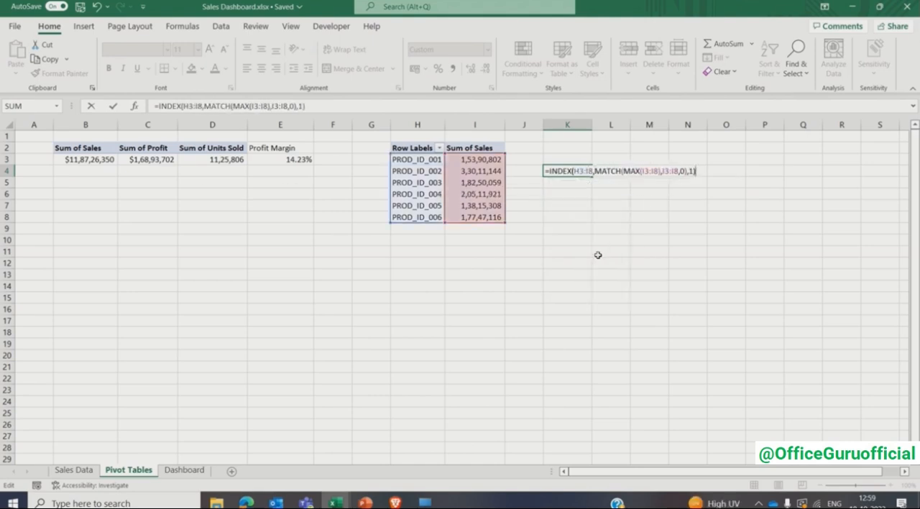
pyautogui.press('Return')
pyautogui.press('Up')
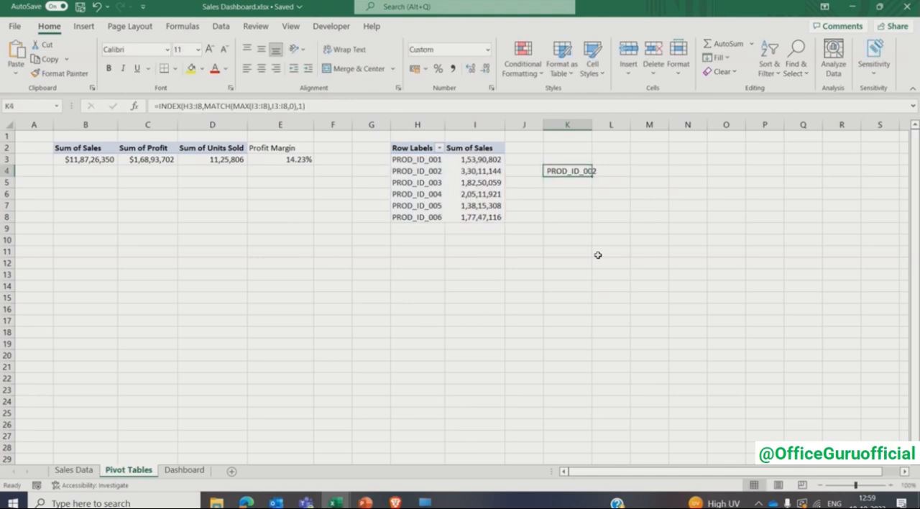
pyautogui.doubleClick(592, 124)
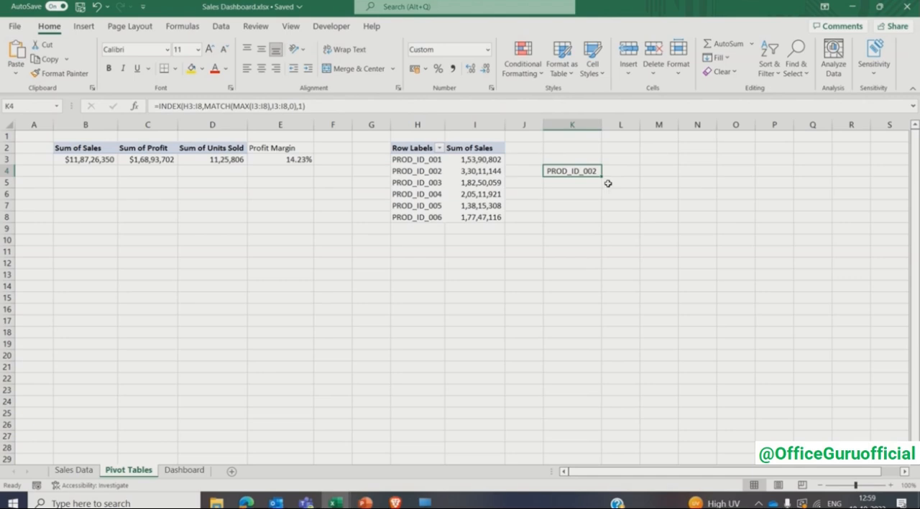
# - Copy the K4 formula to K6 and edit it to return the top product's sales: =INDEX(H3:I8,MATCH(MAX(I3:I8),I3:I8,0),2)
pyautogui.hotkey('ctrl', 'c')
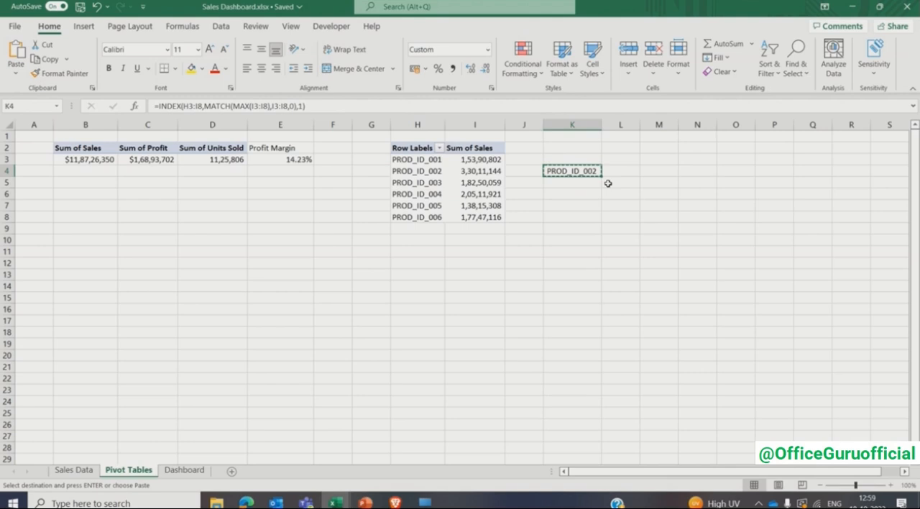
pyautogui.press('Down')
pyautogui.press('Down')
pyautogui.hotkey('ctrl', 'v')
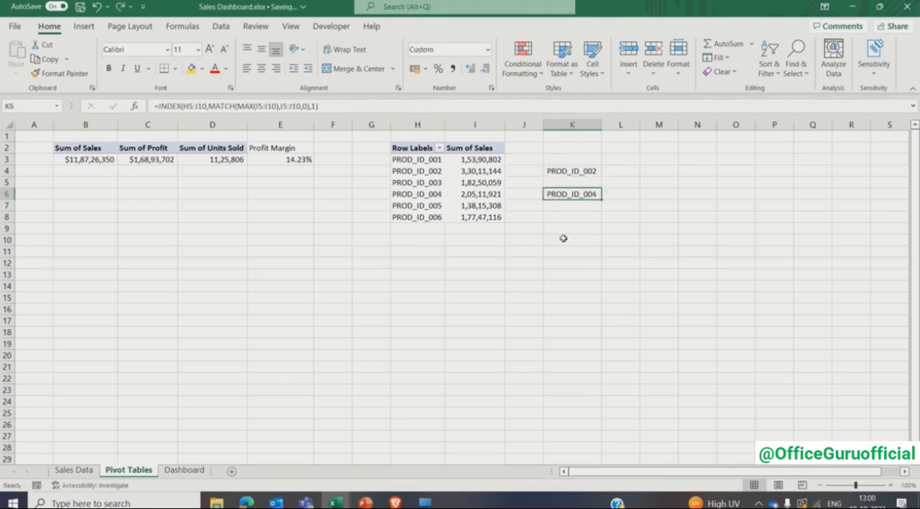
pyautogui.press('F2')
pyautogui.moveTo(455, 180); pyautogui.dragTo(455, 161)
pyautogui.click(302, 106)
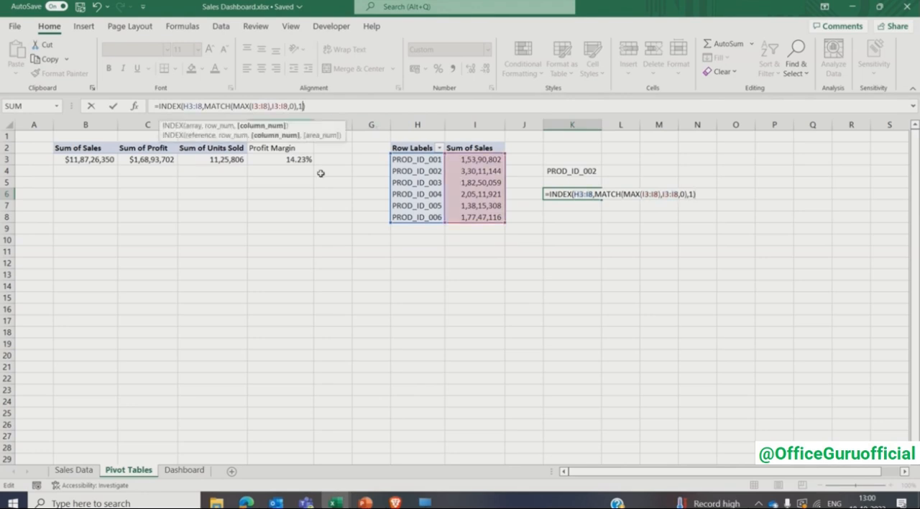
pyautogui.press('BackSpace')
pyautogui.write('2')
pyautogui.press('Return')
pyautogui.moveTo(576, 174); pyautogui.dragTo(589, 193)
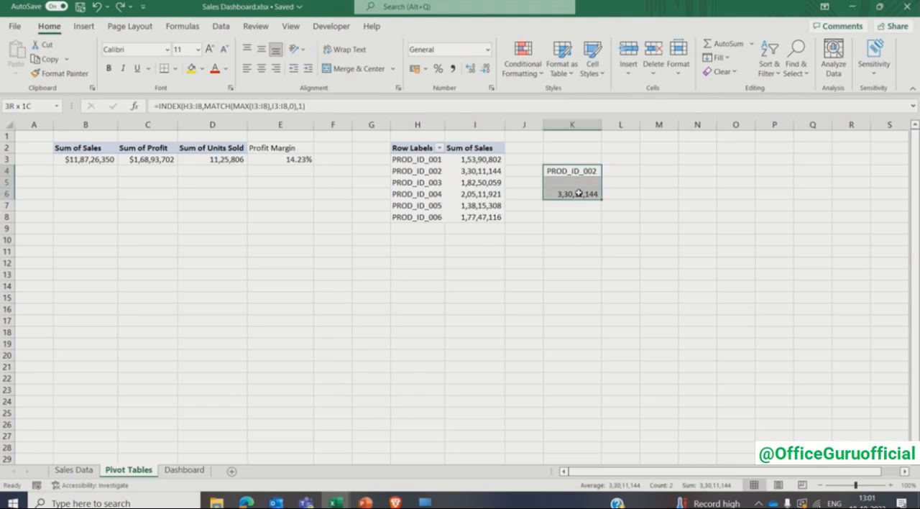
# - Bold K4:K6 and format K6 as currency with the $ English (United States) symbol
pyautogui.hotkey('ctrl', 'b')
pyautogui.click(579, 251)
pyautogui.click(567, 196)
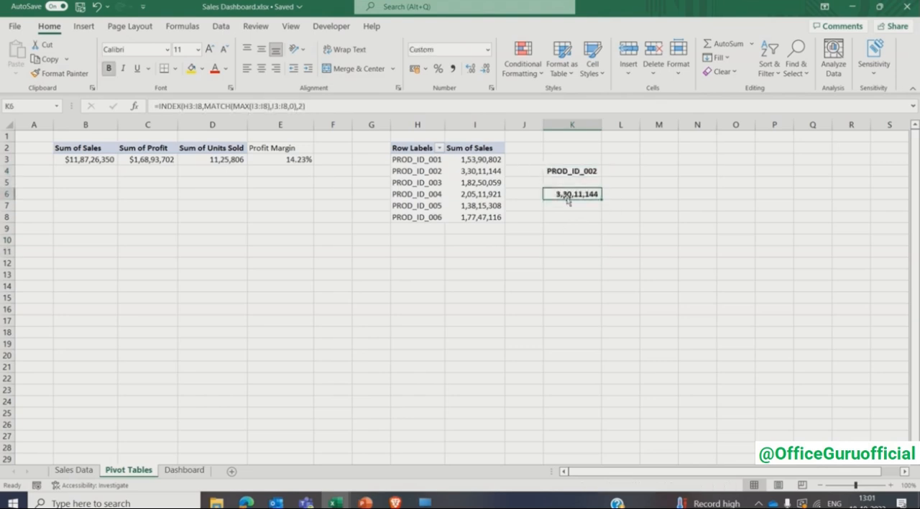
pyautogui.click(487, 49)
pyautogui.click(457, 355)
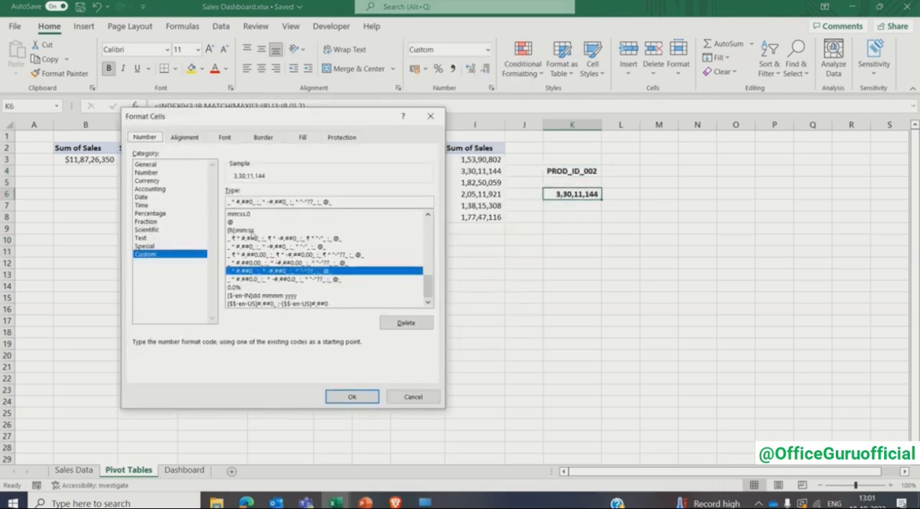
pyautogui.click(175, 182)
pyautogui.click(428, 207)
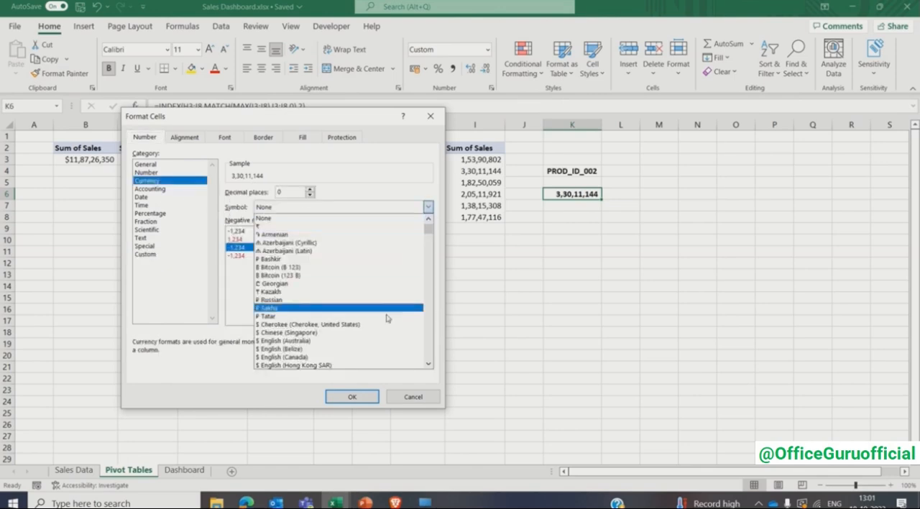
pyautogui.click(429, 364)
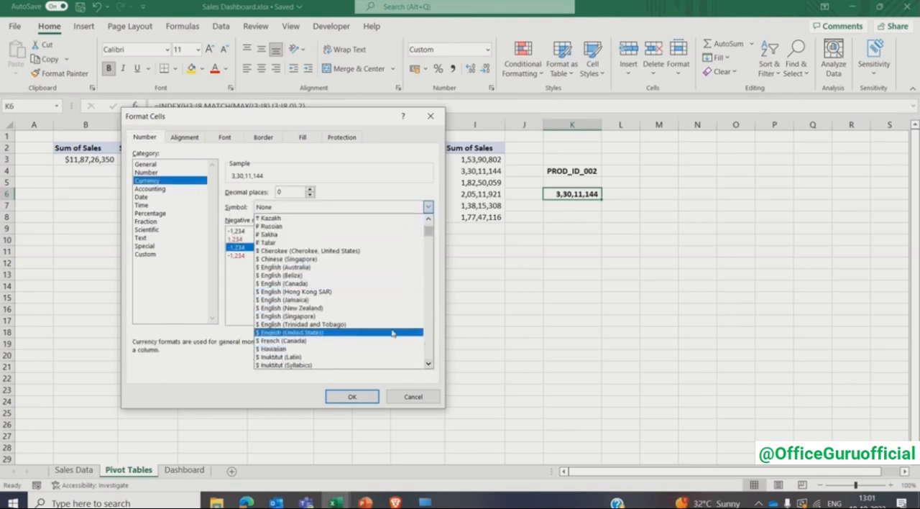
pyautogui.click(392, 334)
pyautogui.click(353, 397)
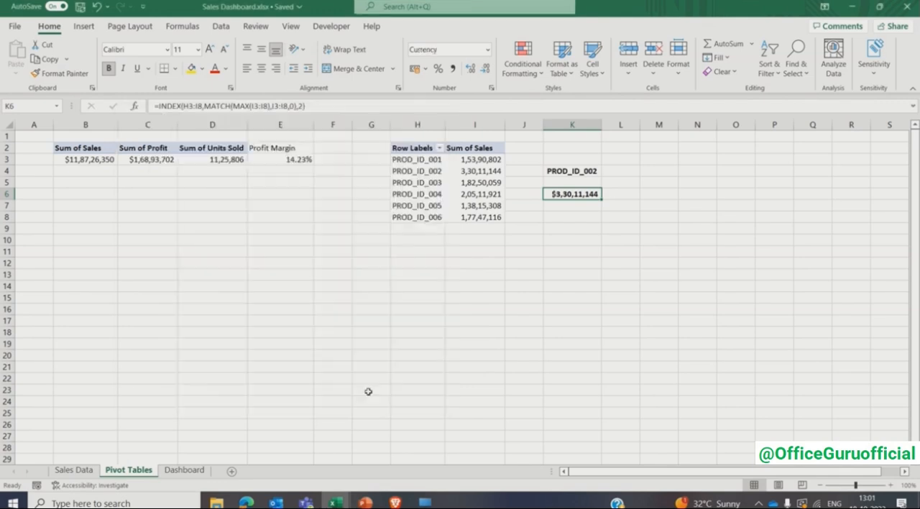
pyautogui.click(418, 275)
# - On the Dashboard sheet, copy the UNITS SOLD label and its value box into the empty card directly below
pyautogui.click(184, 470)
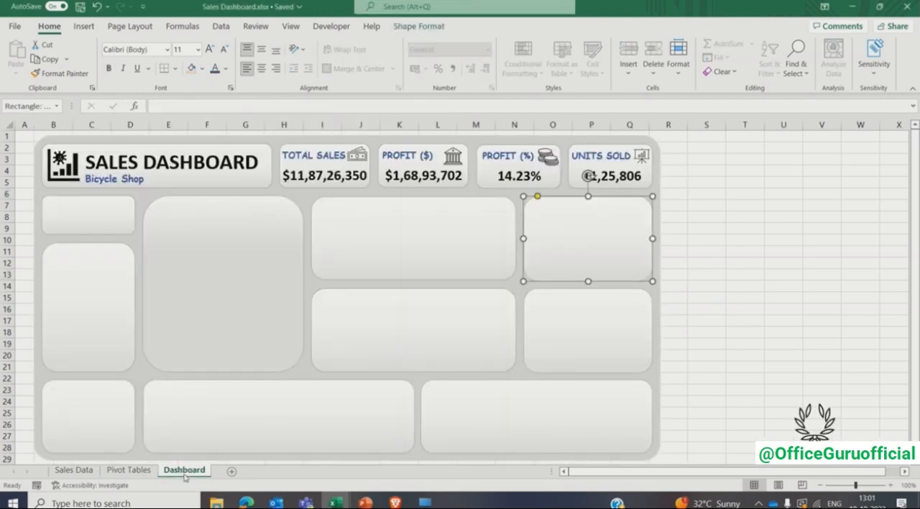
pyautogui.click(588, 175)
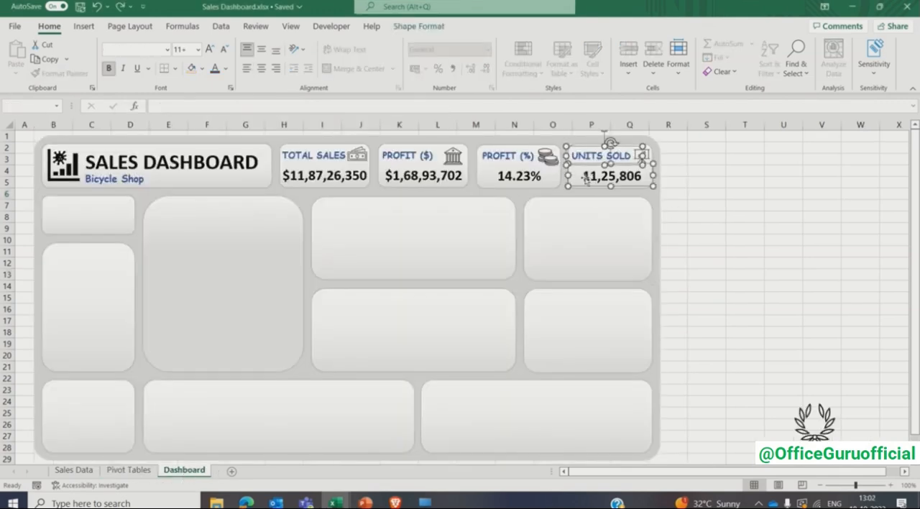
pyautogui.moveTo(584, 172); pyautogui.dragTo(551, 231)
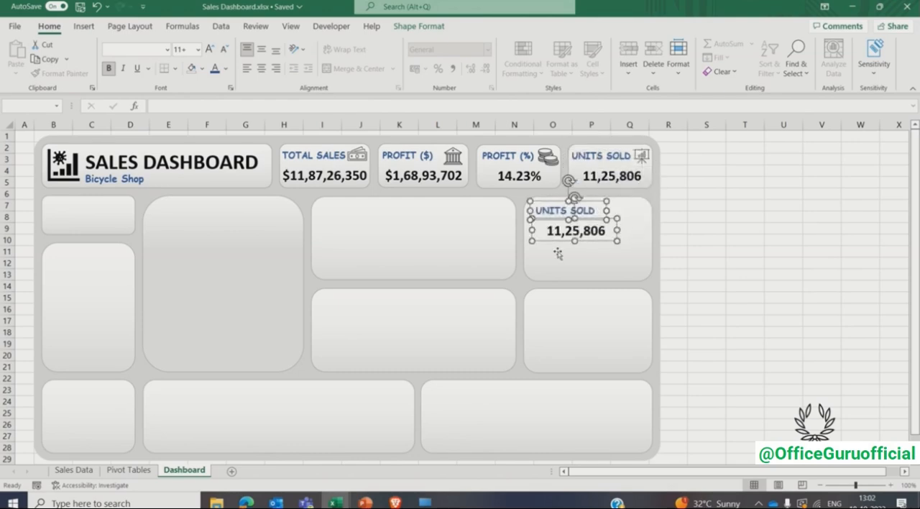
# - Duplicate the copied value box and align the duplicate directly beneath it within the same card
pyautogui.click(701, 239)
pyautogui.click(595, 232)
pyautogui.hotkey('ctrl', 'd')
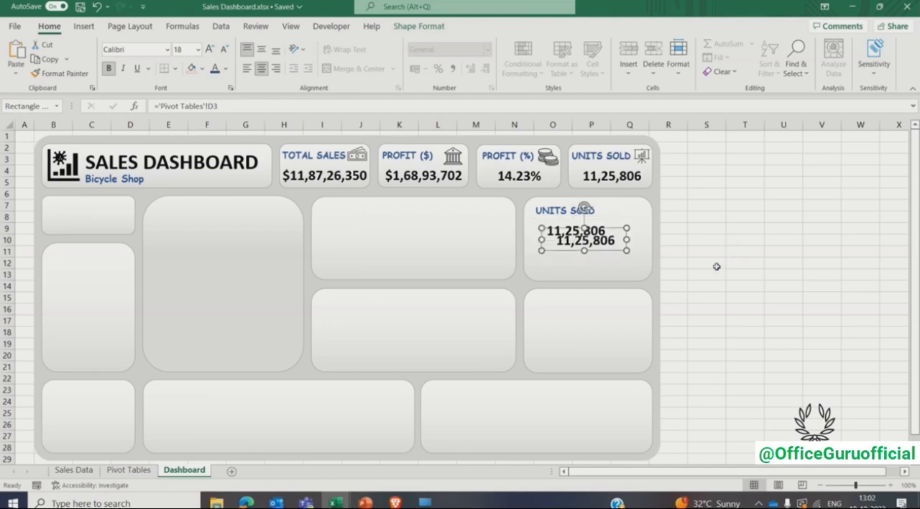
pyautogui.press('Down')
pyautogui.press('Down')
pyautogui.press('Down')
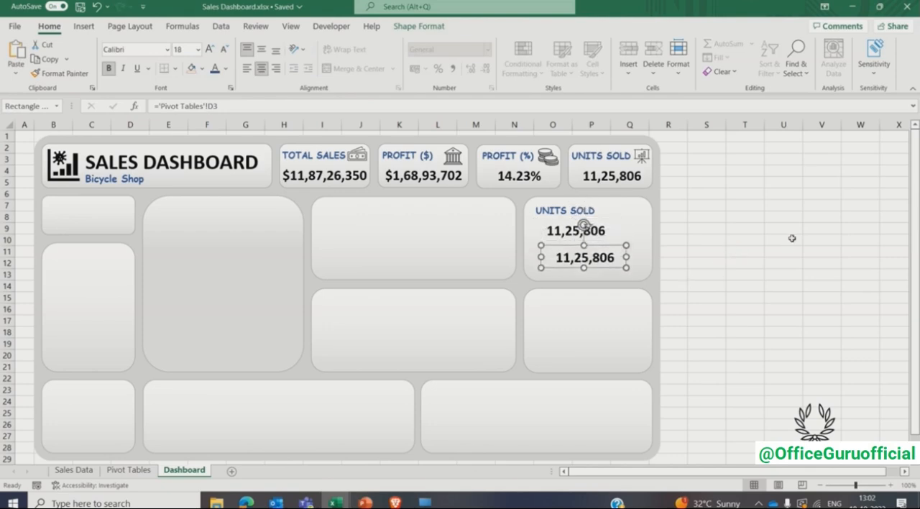
pyautogui.press('Left')
pyautogui.press('Left')
pyautogui.press('Right')
pyautogui.press('Right')
pyautogui.press('Right')
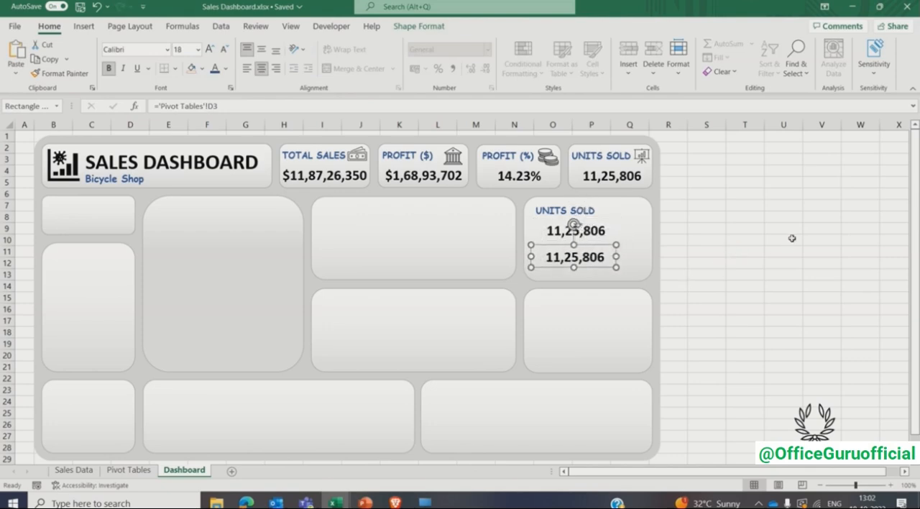
# - Change the copied UNITS SOLD label in the new card to TOP SELLING PRODUCT
pyautogui.click(555, 210)
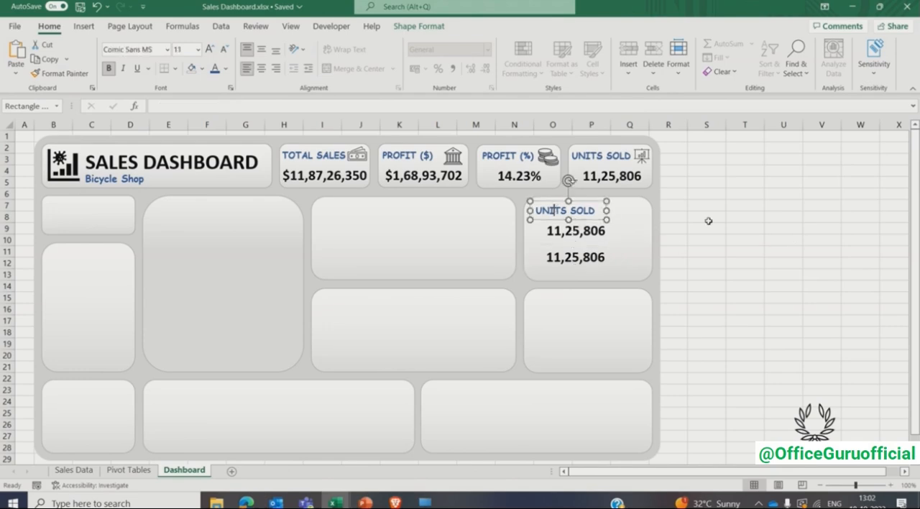
pyautogui.hotkey('ctrl', 'a')
pyautogui.write('T')
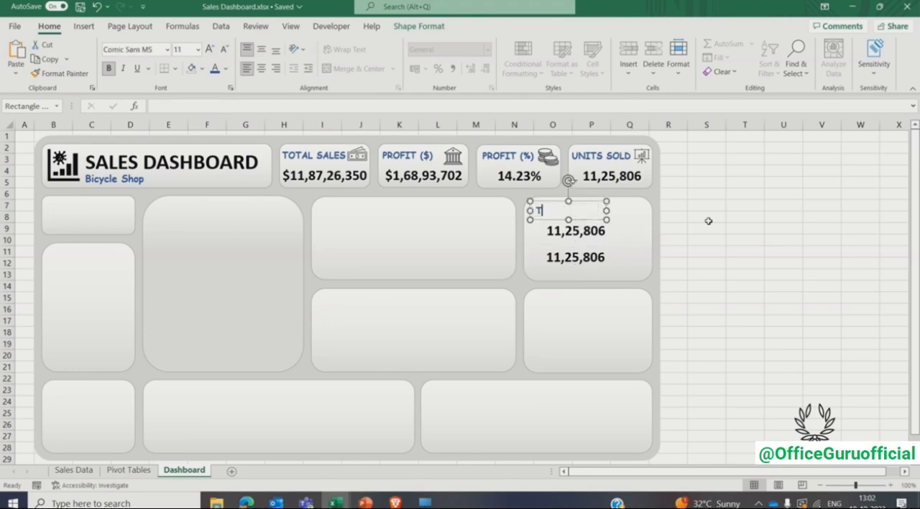
pyautogui.write('OP SELLING PRODUCT')
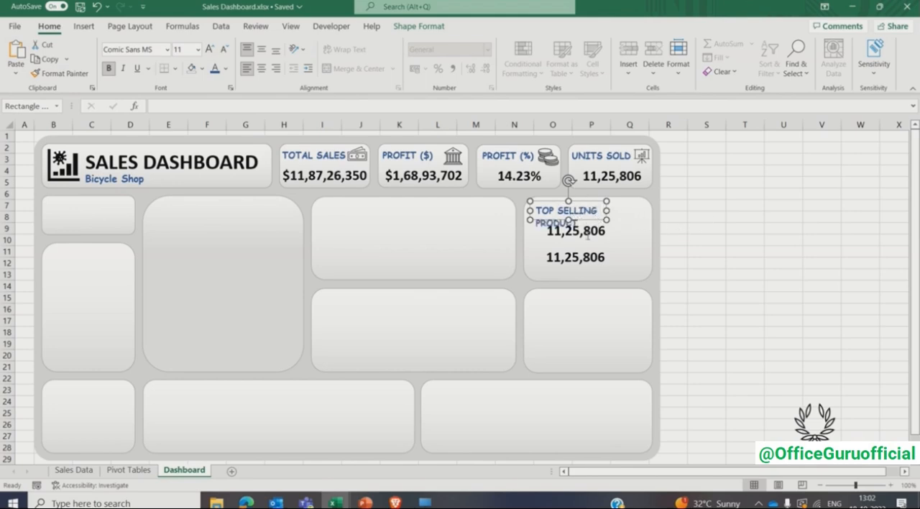
pyautogui.click(654, 253)
# - Move both value boxes slightly lower in the card and heighten the TOP SELLING PRODUCT label box to fit two lines
pyautogui.click(594, 247)
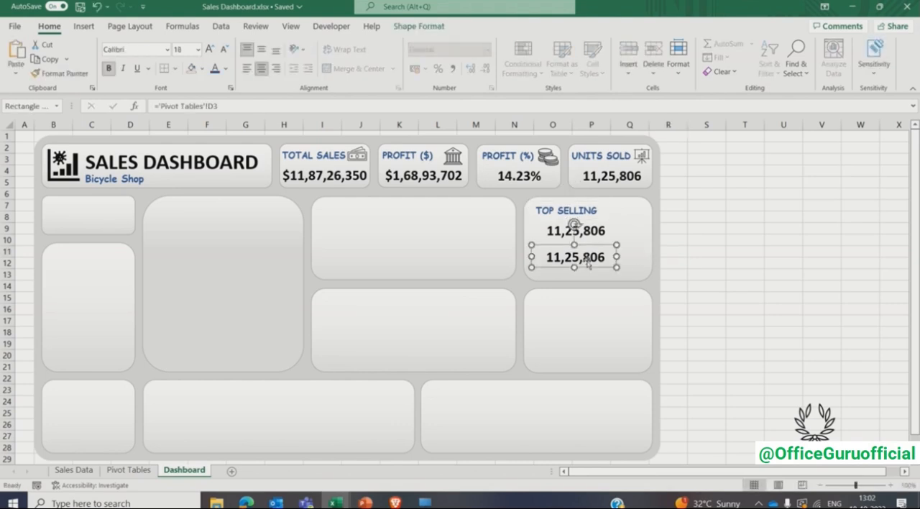
pyautogui.keyDown('shift'); pyautogui.click(596, 235); pyautogui.keyUp('shift')
pyautogui.press('Down')
pyautogui.press('Down')
pyautogui.press('Down')
pyautogui.press('Down')
pyautogui.press('Down')
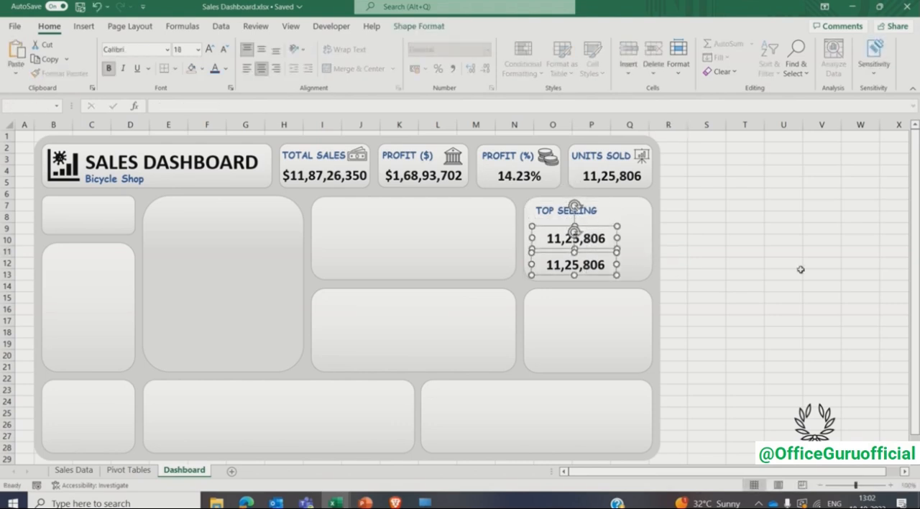
pyautogui.click(544, 211)
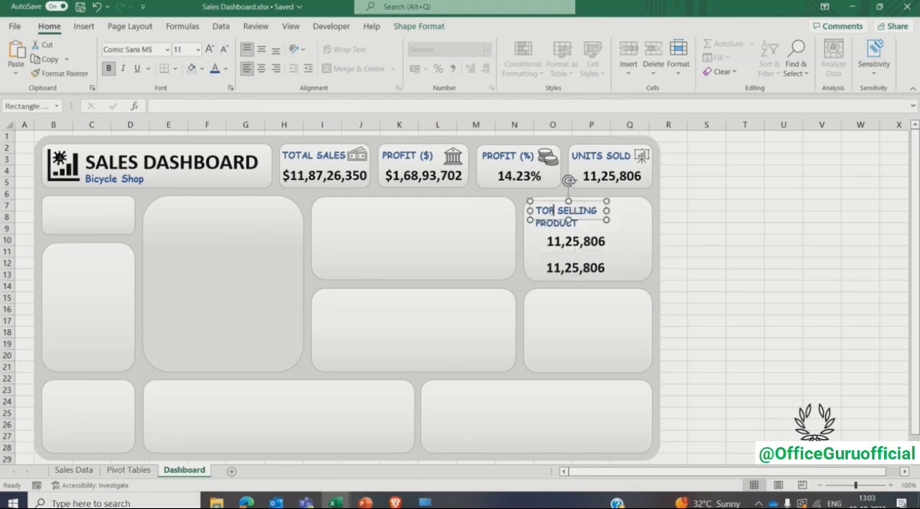
pyautogui.moveTo(568, 220); pyautogui.dragTo(568, 231)
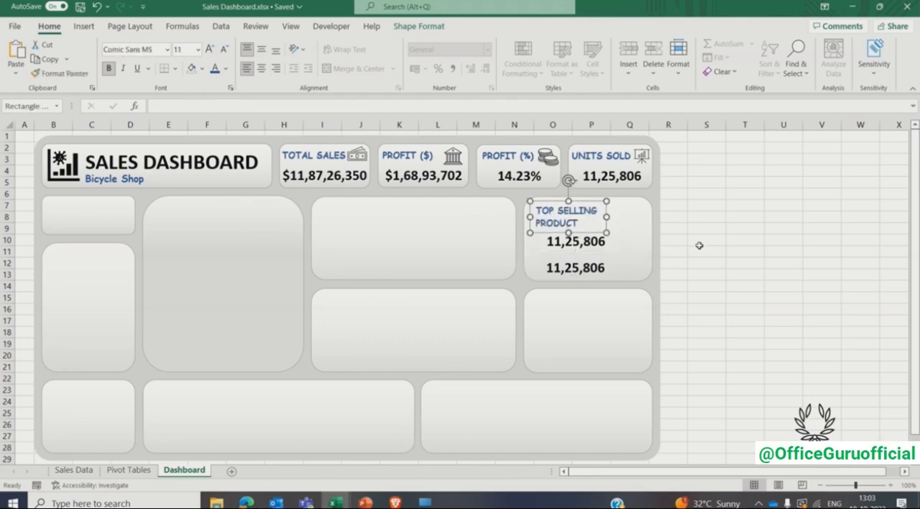
# - Bring the laurel wreath icon to the front and place it in the upper-right corner of the TOP SELLING PRODUCT card
pyautogui.click(784, 368)
pyautogui.rightClick(815, 421)
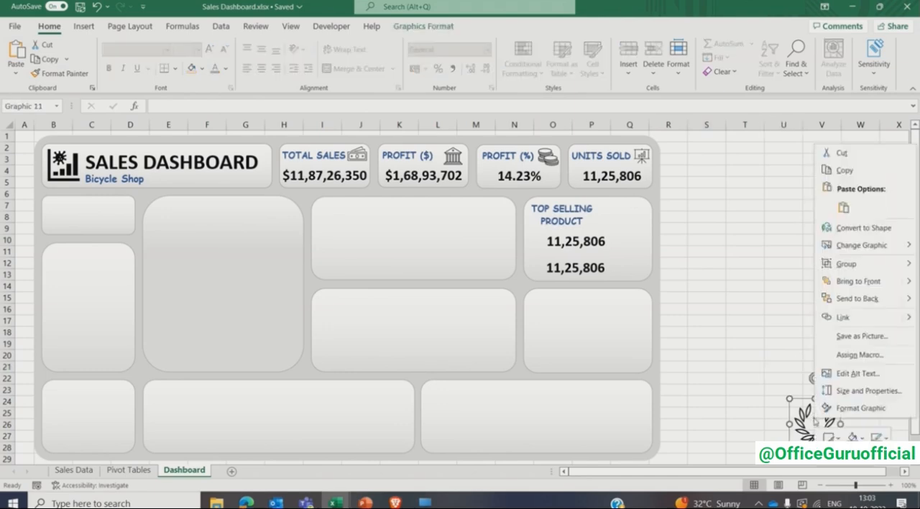
pyautogui.click(852, 281)
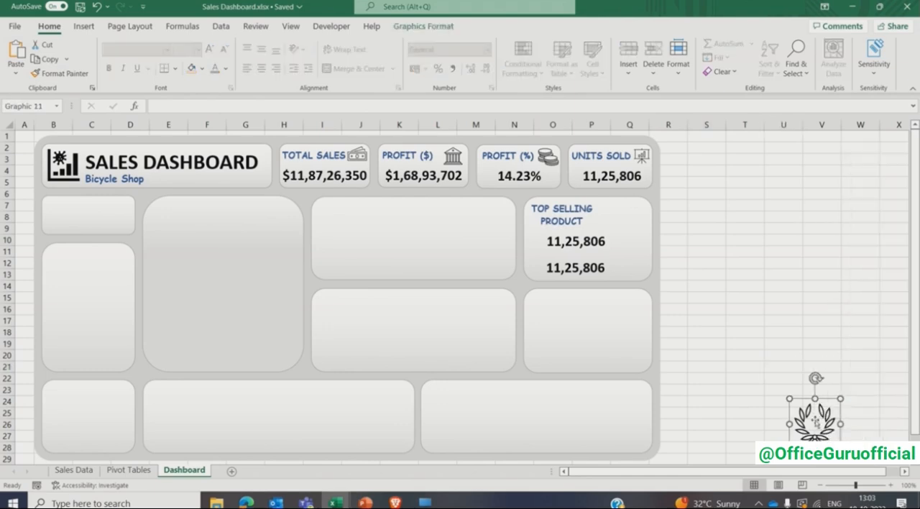
pyautogui.moveTo(815, 419); pyautogui.dragTo(640, 231)
pyautogui.click(705, 249)
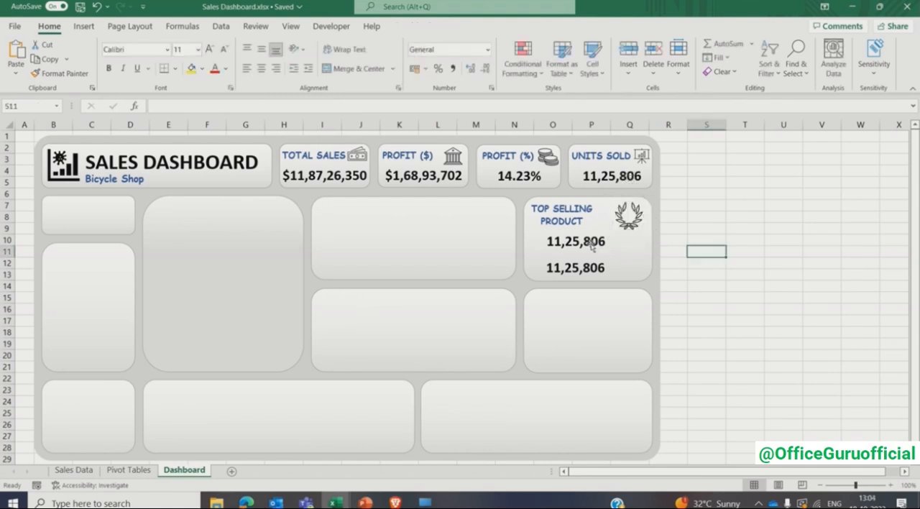
# - Link the card's upper value box to ='Pivot Tables'!K4, set its font size to 18, and widen it to fit the product ID
pyautogui.click(551, 242)
pyautogui.click(295, 105)
pyautogui.press('BackSpace')
pyautogui.press('BackSpace')
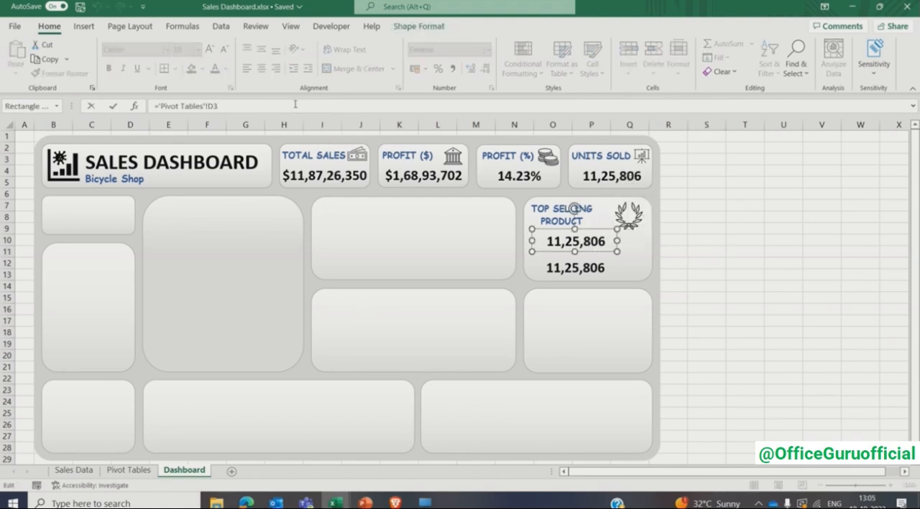
pyautogui.write('K4')
pyautogui.press('Return')
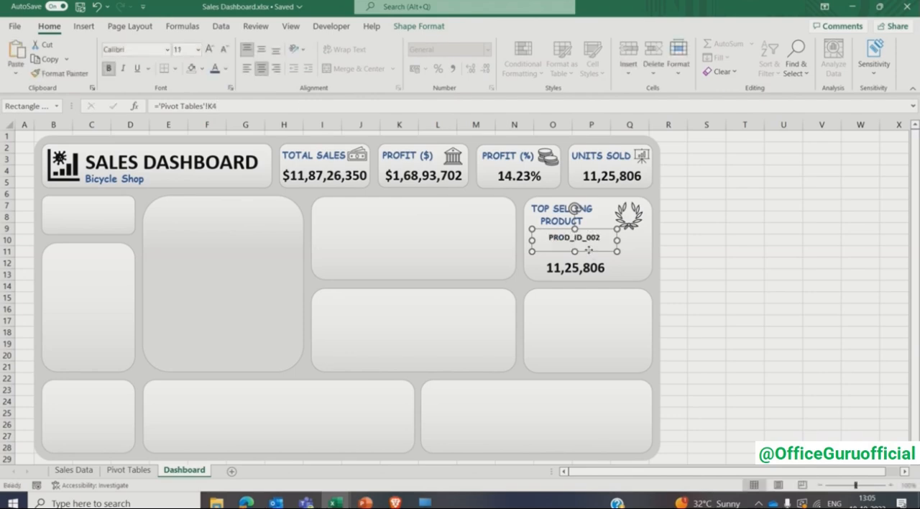
pyautogui.click(185, 49)
pyautogui.write('18')
pyautogui.press('Return')
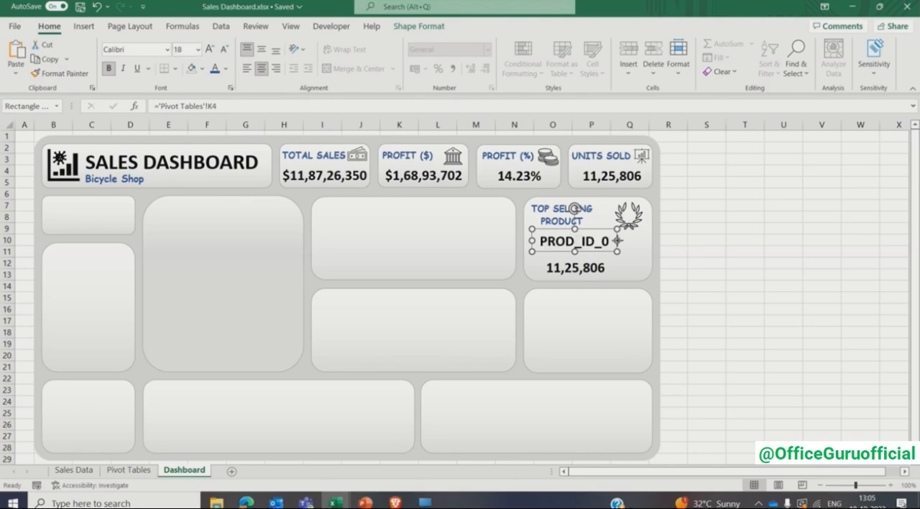
pyautogui.moveTo(617, 241); pyautogui.dragTo(634, 241)
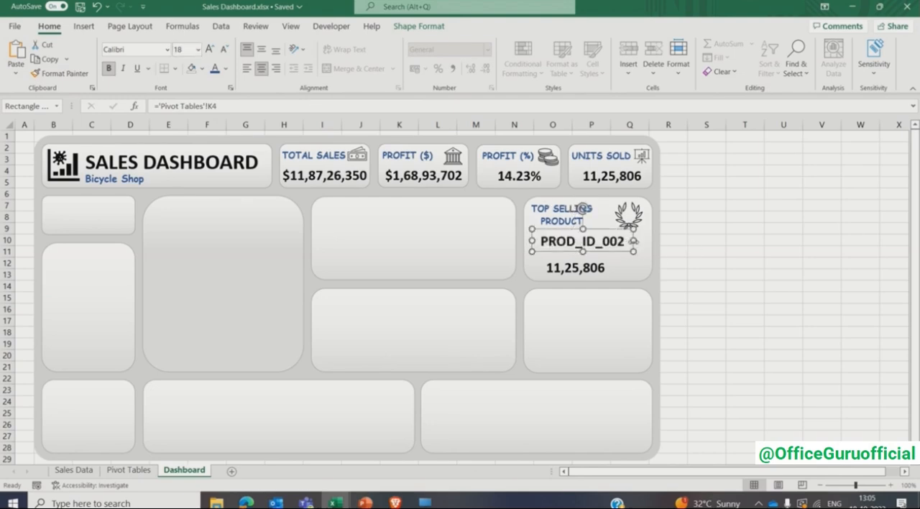
pyautogui.click(703, 266)
# - Link the card's lower value box to ='Pivot Tables'!K6, set its font size to 18, and widen it to fit the sales amount
pyautogui.click(599, 272)
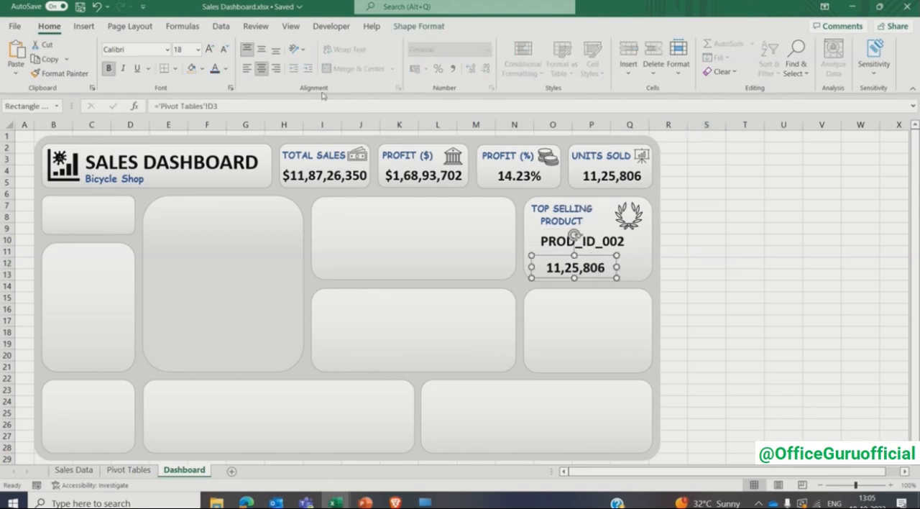
pyautogui.click(297, 106)
pyautogui.press('BackSpace')
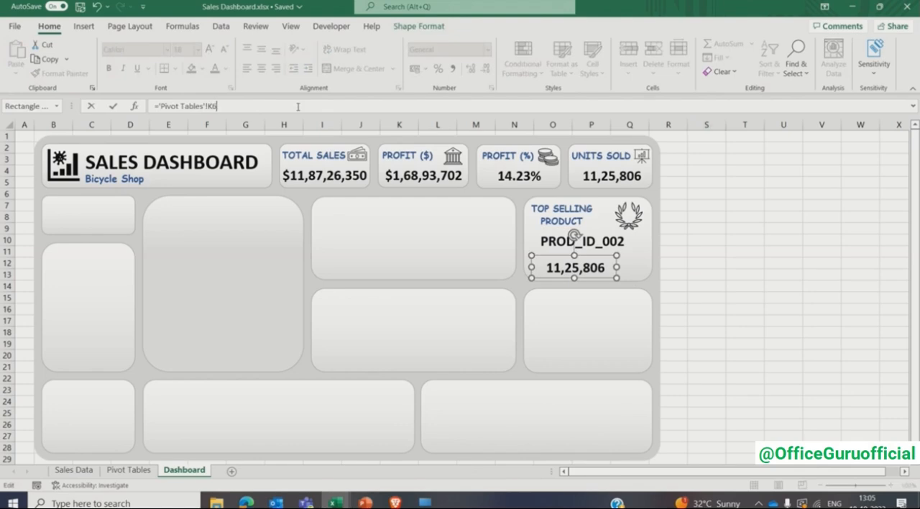
pyautogui.write('K6')
pyautogui.press('Return')
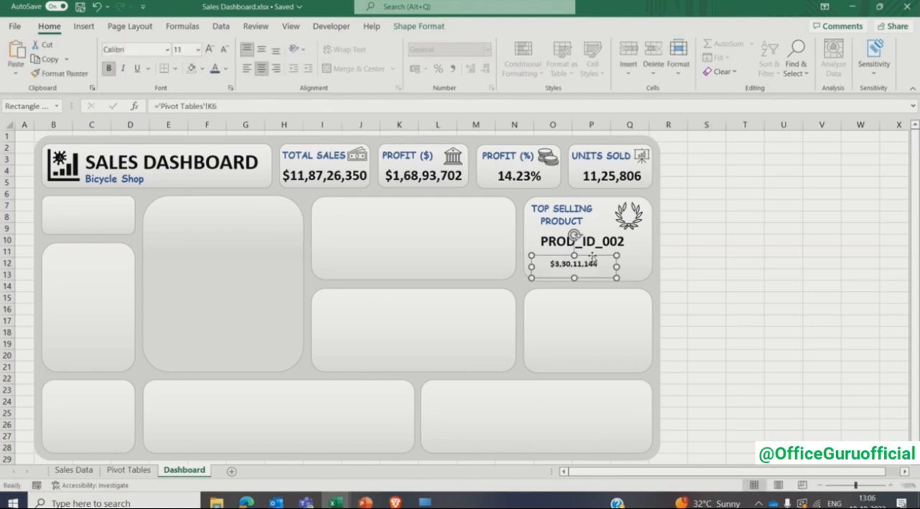
pyautogui.click(186, 50)
pyautogui.press('Return')
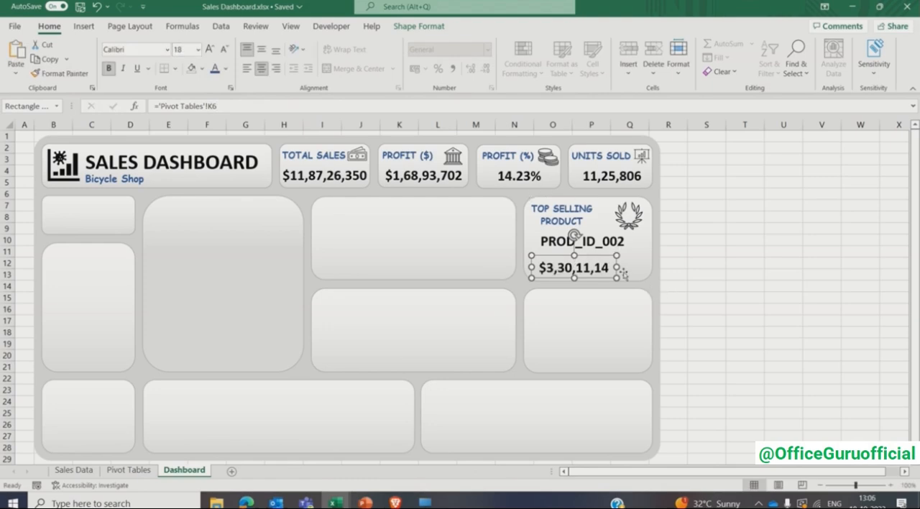
pyautogui.moveTo(616, 267); pyautogui.dragTo(632, 268)
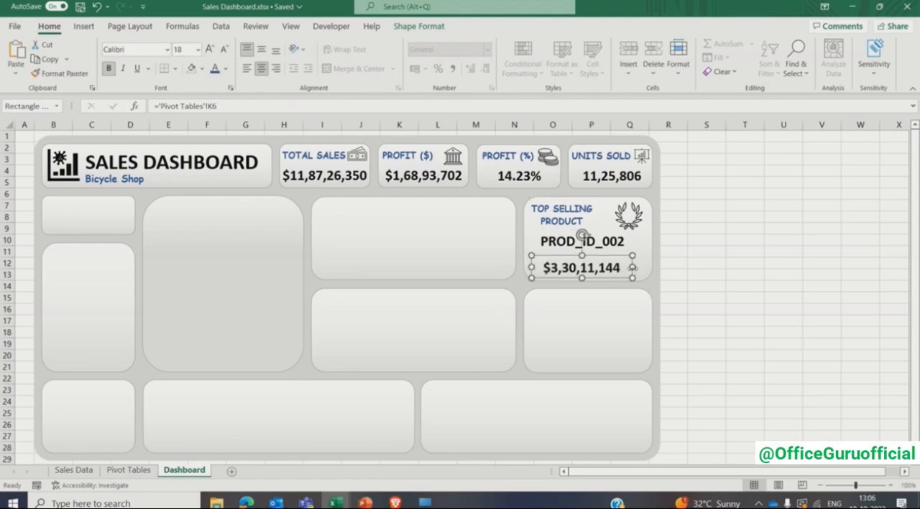
pyautogui.click(727, 249)
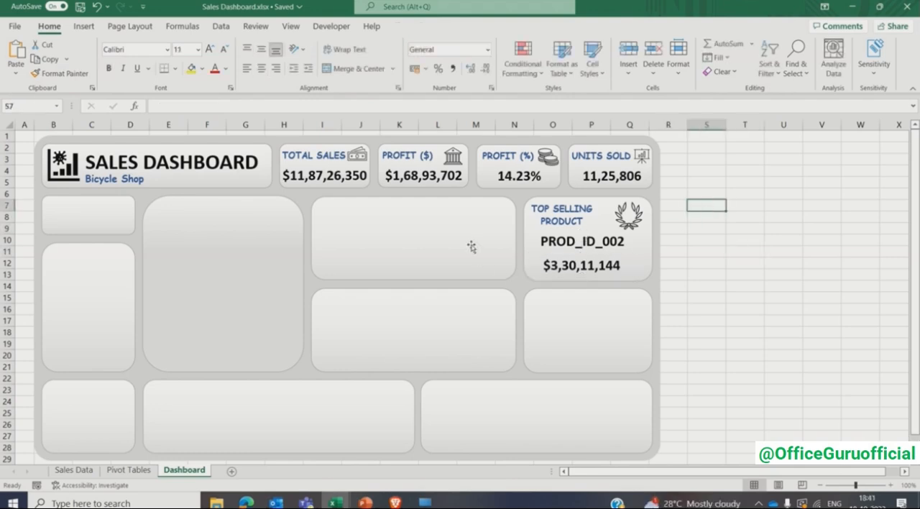
# - Insert a PivotTable based on the full Sales Data table at cell M2 of the Pivot Tables sheet
pyautogui.click(471, 247)
pyautogui.click(132, 471)
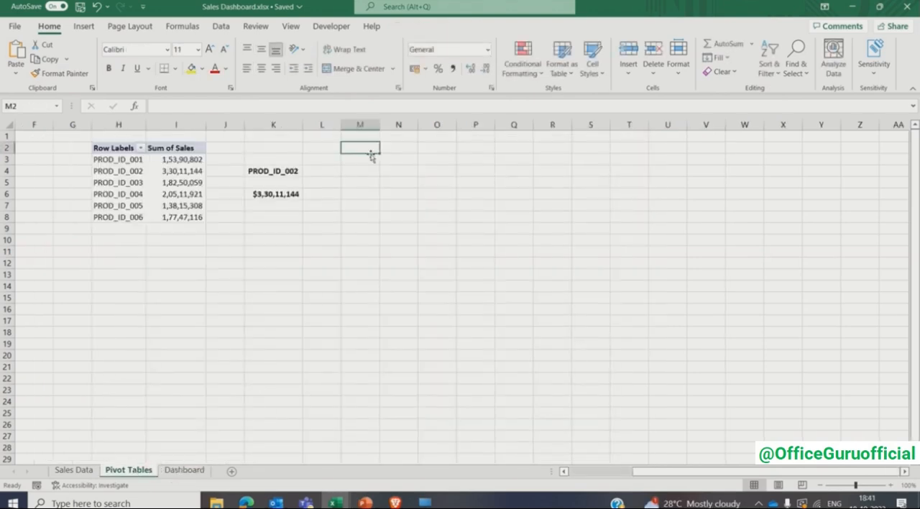
pyautogui.click(83, 26)
pyautogui.click(20, 54)
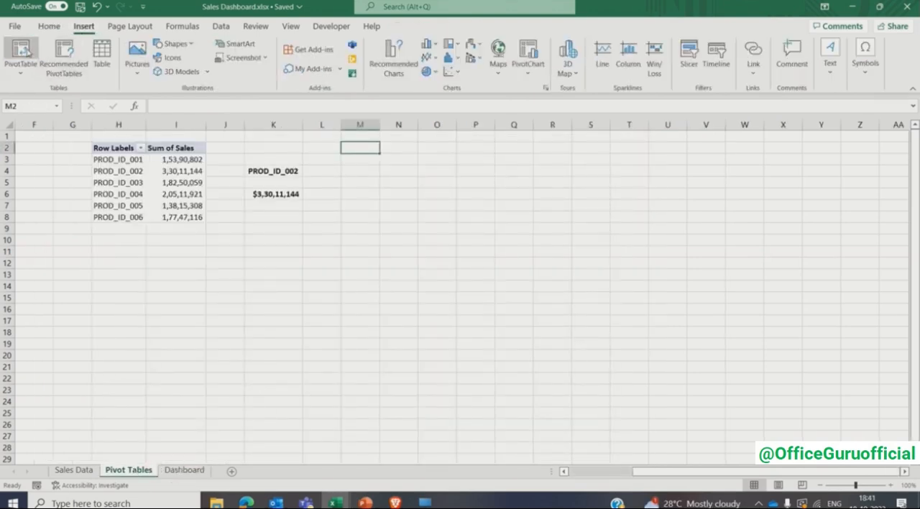
pyautogui.click(72, 470)
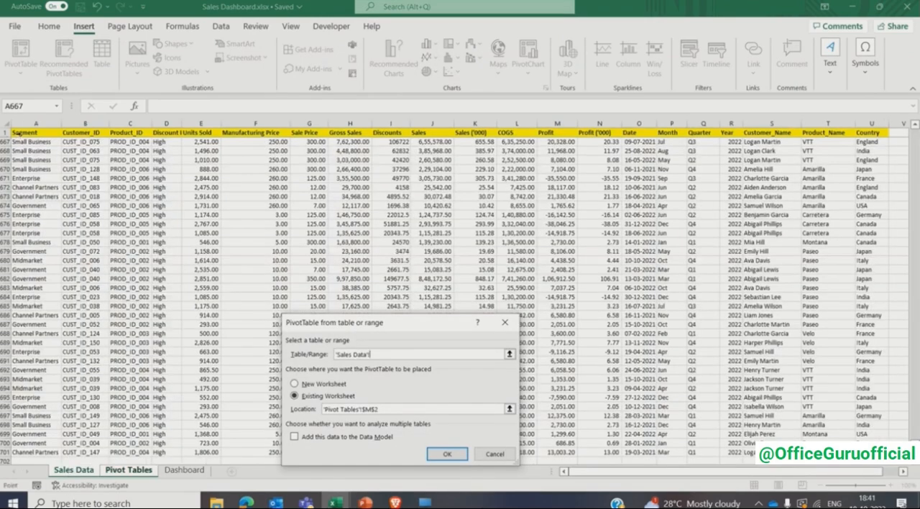
pyautogui.click(20, 132)
pyautogui.hotkey('ctrl', 'shift', 'Right')
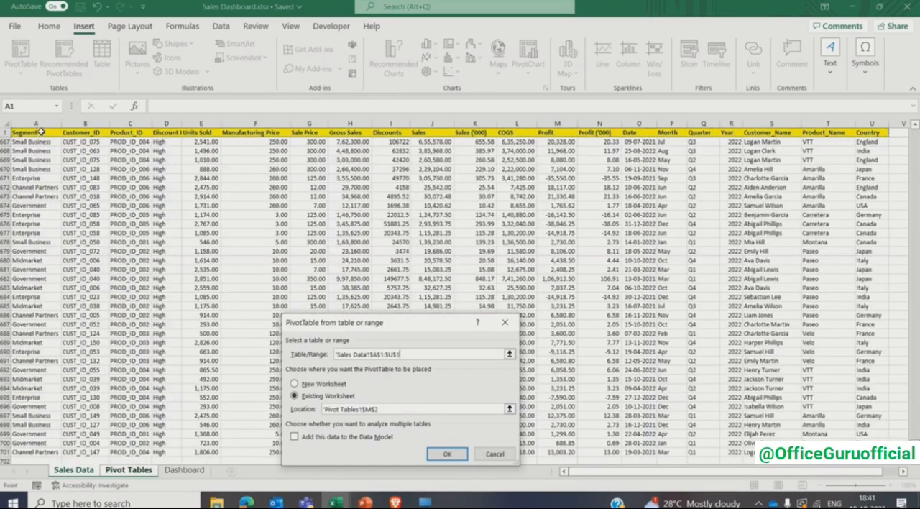
pyautogui.hotkey('ctrl', 'shift', 'Down')
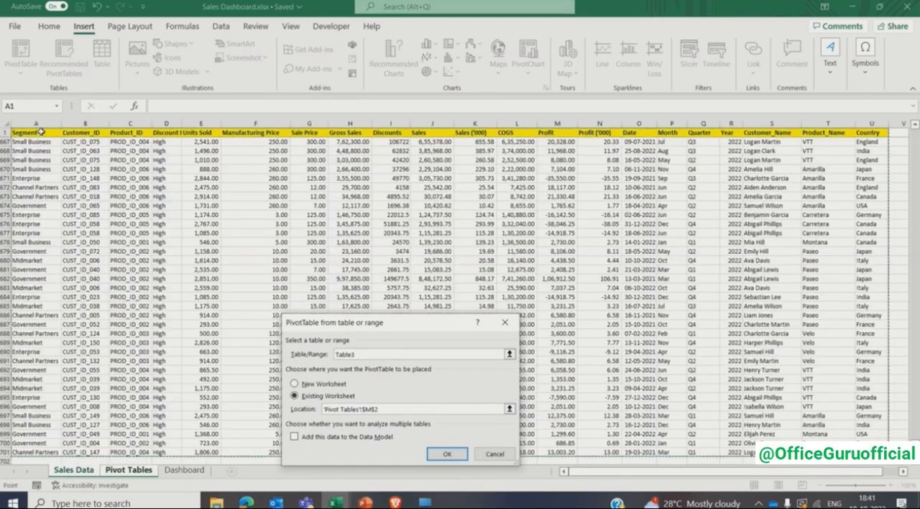
pyautogui.click(435, 455)
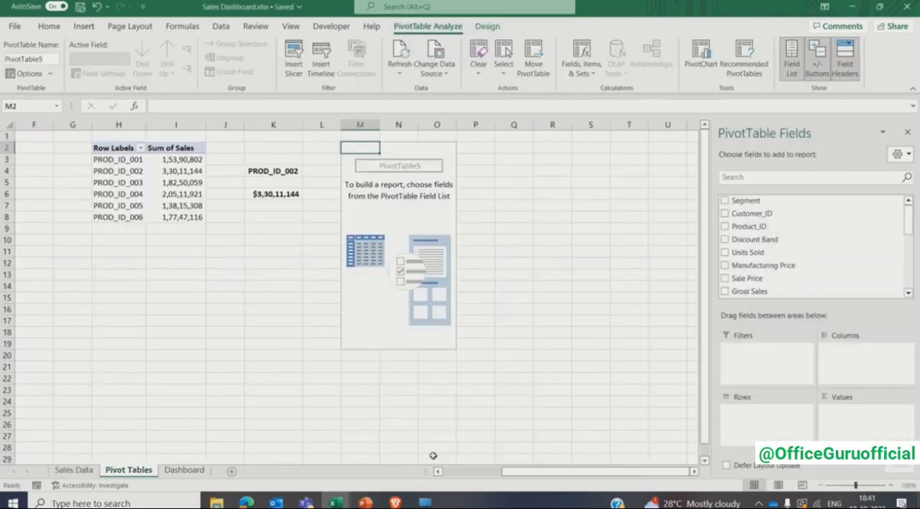
# - Sort the field list alphabetically and build the pivot with Month as rows and Sales ('000) and Profit ('000) as values
pyautogui.click(899, 153)
pyautogui.click(770, 352)
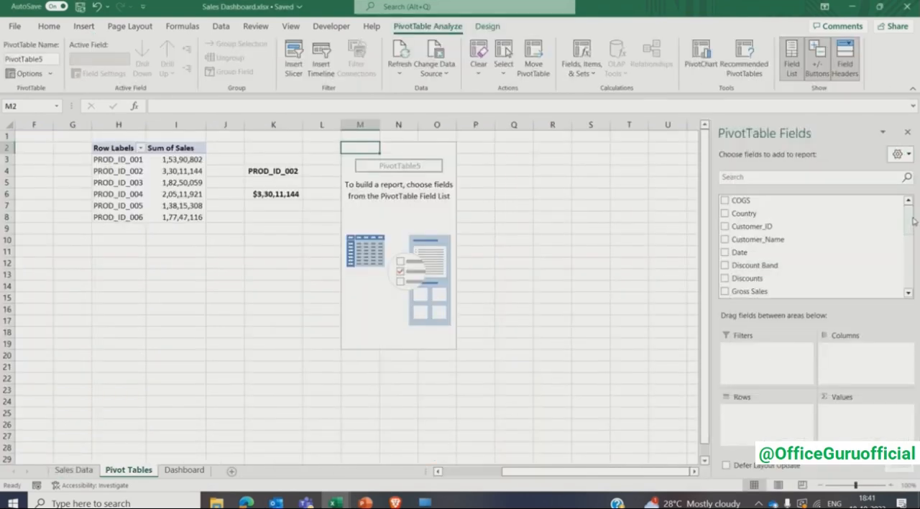
pyautogui.moveTo(913, 220); pyautogui.dragTo(911, 266)
pyautogui.click(725, 237)
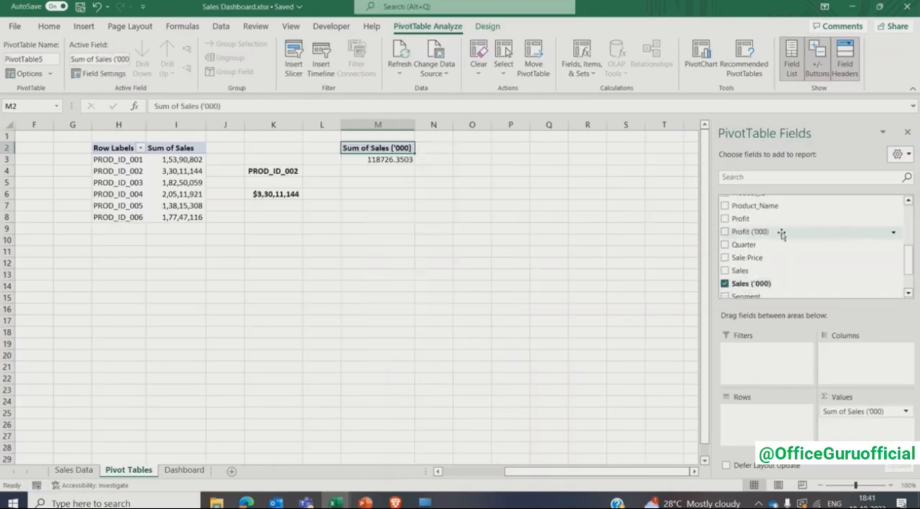
pyautogui.click(725, 231)
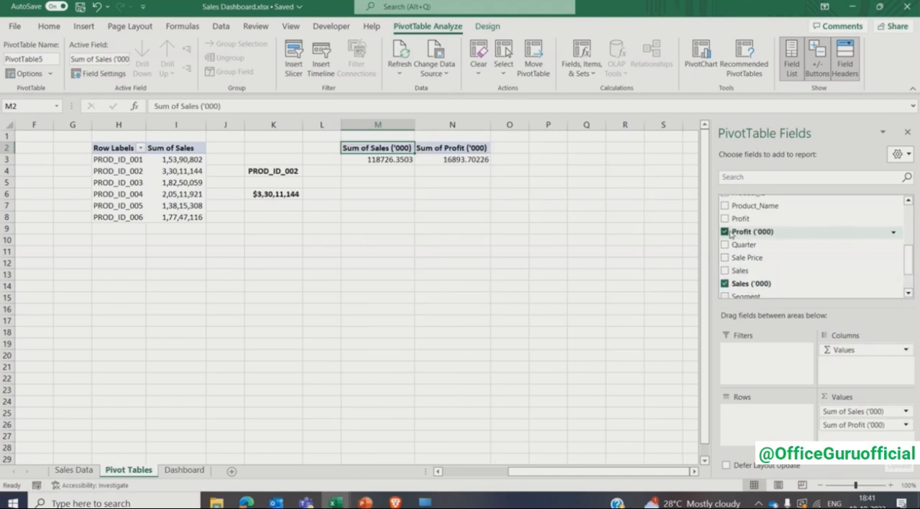
pyautogui.moveTo(911, 263); pyautogui.dragTo(910, 241)
pyautogui.click(726, 253)
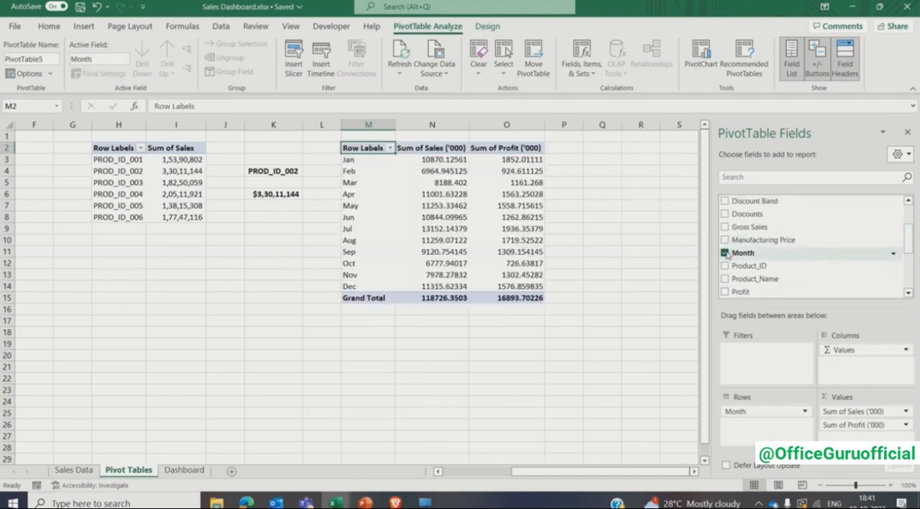
pyautogui.click(908, 132)
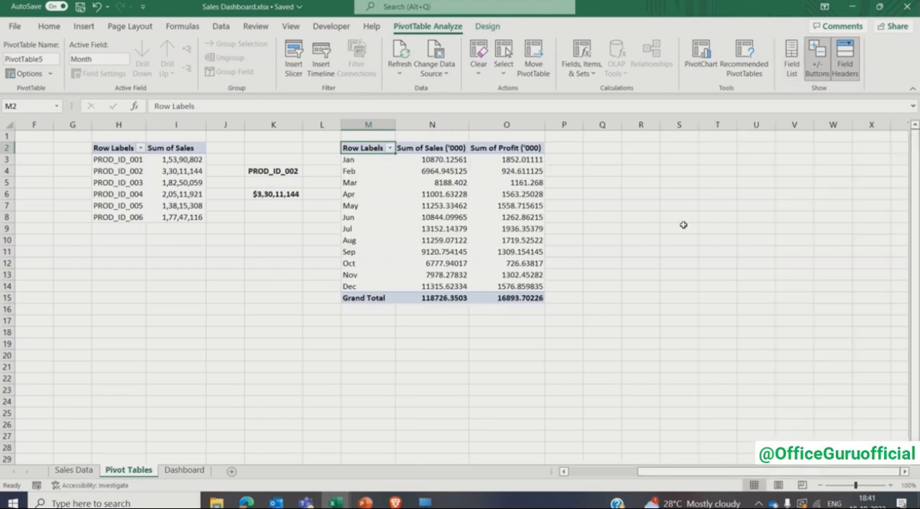
# - Enter the header Profit (%) in P2 beside the monthly pivot and remove the pivot's Grand Total row
pyautogui.click(567, 147)
pyautogui.write('Profit (%')
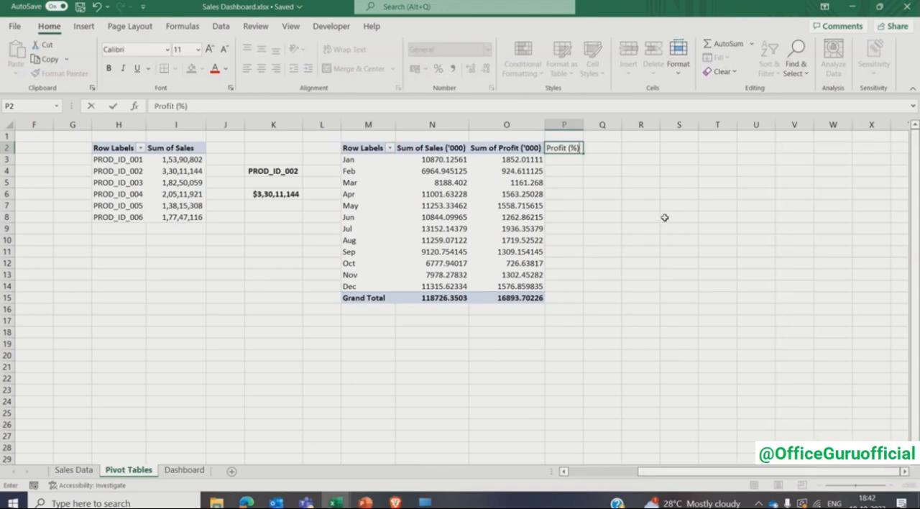
pyautogui.press('Return')
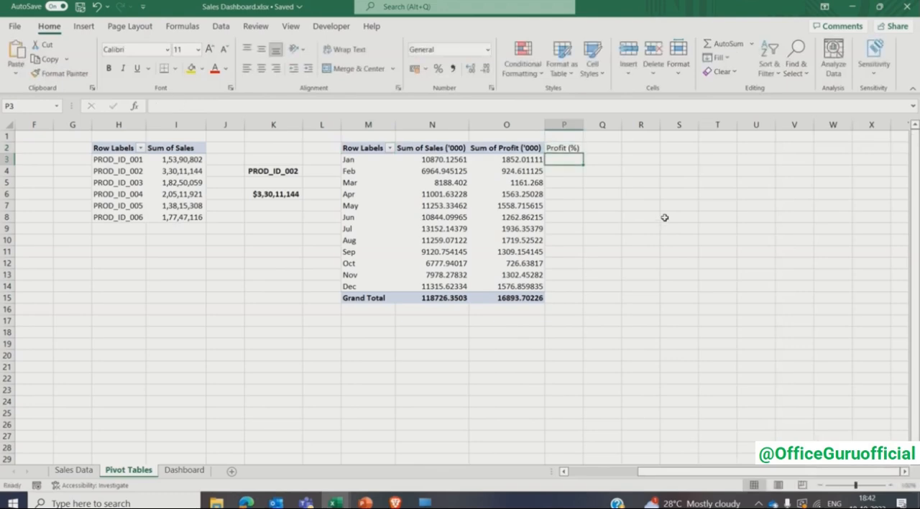
pyautogui.click(350, 299)
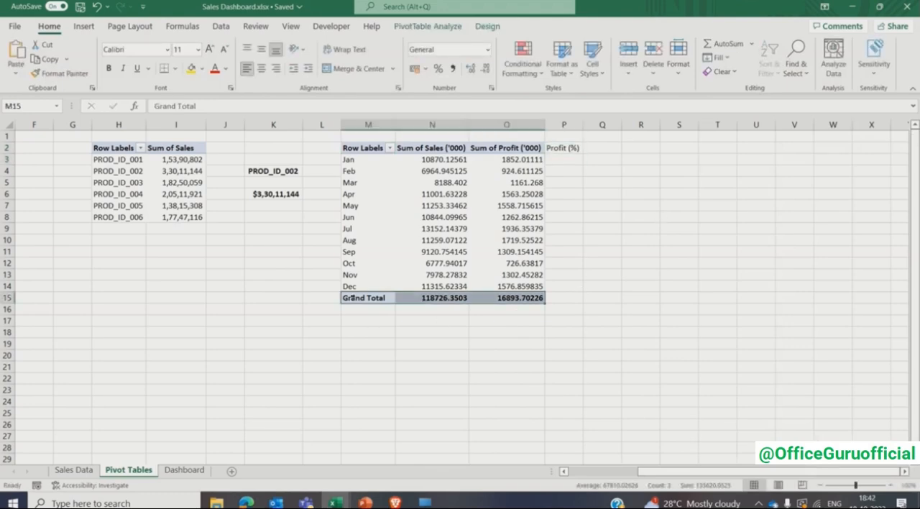
pyautogui.rightClick(365, 298)
pyautogui.click(402, 380)
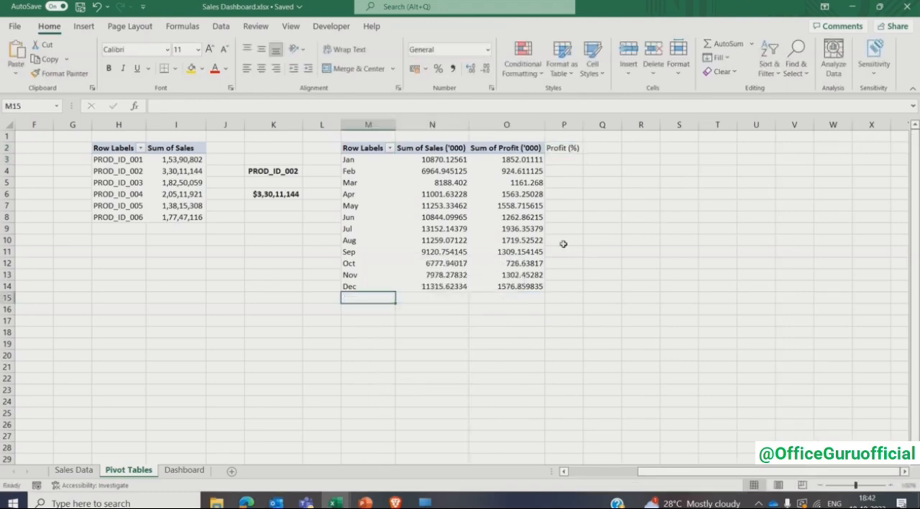
# - Calculate the profit ratio in P3 with =O3/N3, fill it down to P14, and format the column as percentages
pyautogui.click(564, 159)
pyautogui.write('=')
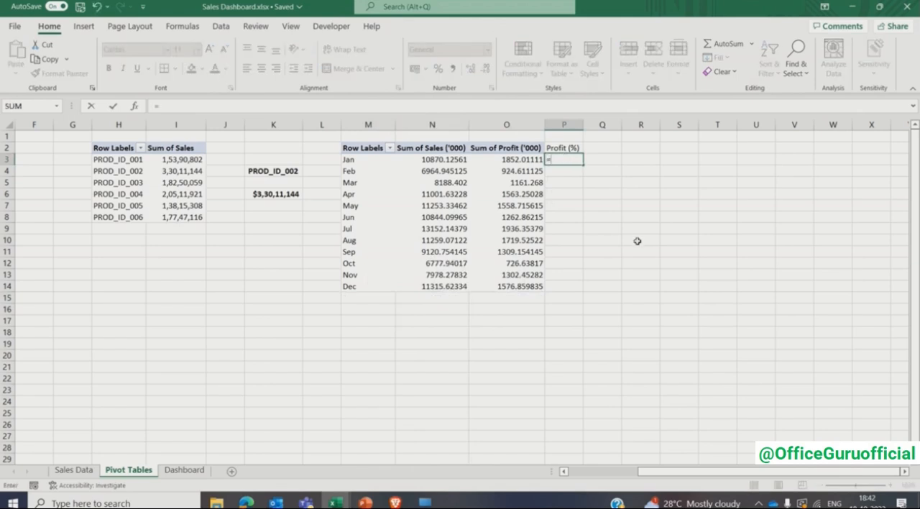
pyautogui.write('o3')
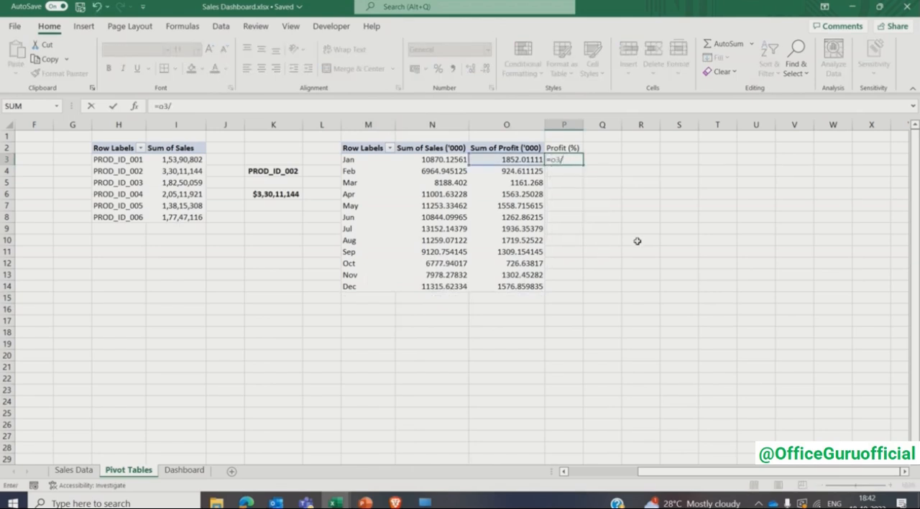
pyautogui.write('/n3')
pyautogui.press('Return')
pyautogui.press('Left')
pyautogui.hotkey('ctrl', 'Down')
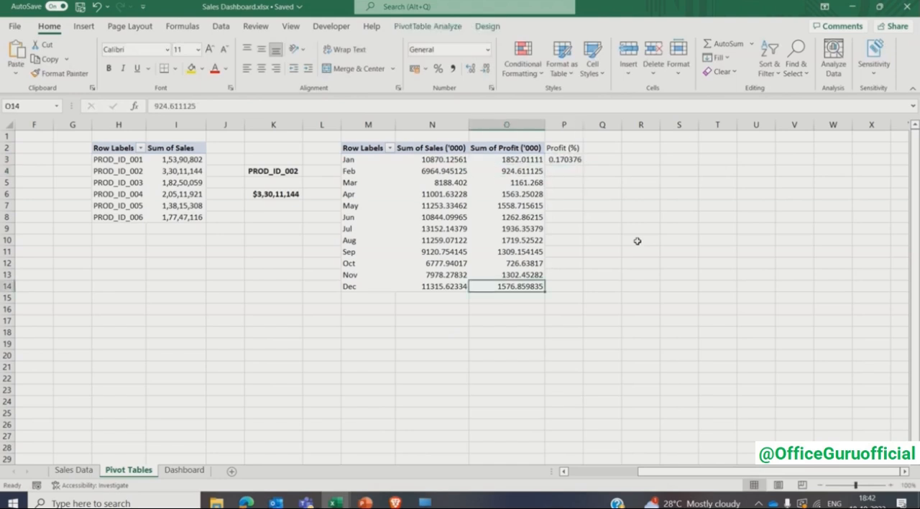
pyautogui.press('Right')
pyautogui.hotkey('ctrl', 'shift', 'Up')
pyautogui.hotkey('ctrl', 'd')
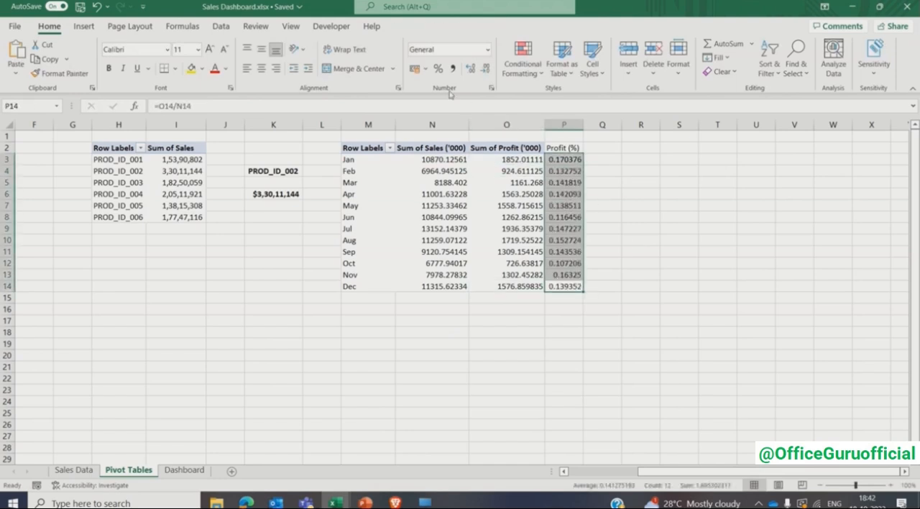
pyautogui.click(437, 70)
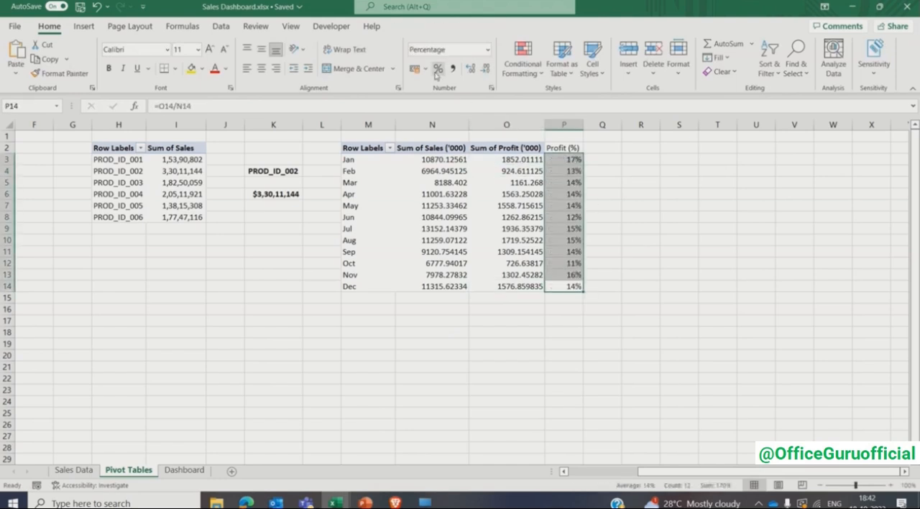
# - Format the monthly sales and profit values in N3:O14 with thousands separators and no decimals
pyautogui.click(437, 161)
pyautogui.hotkey('shift', 'Right')
pyautogui.hotkey('ctrl', 'shift', 'Down')
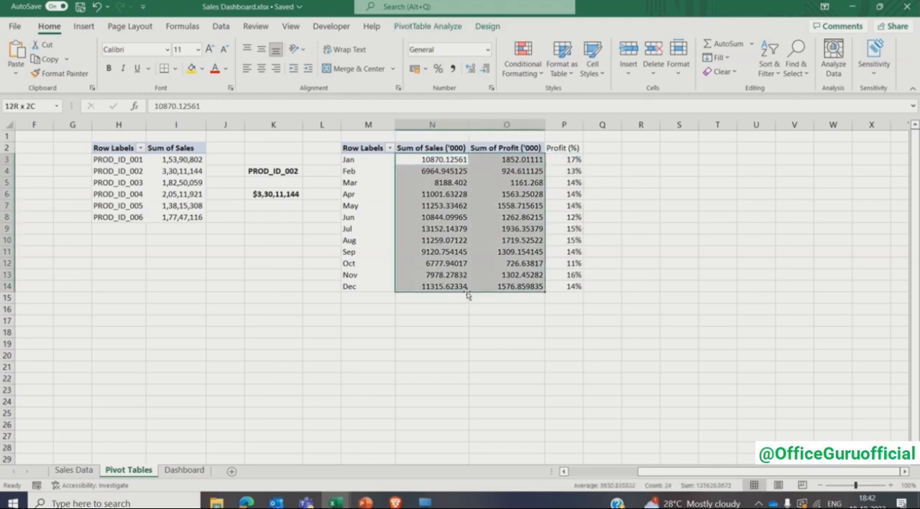
pyautogui.click(453, 68)
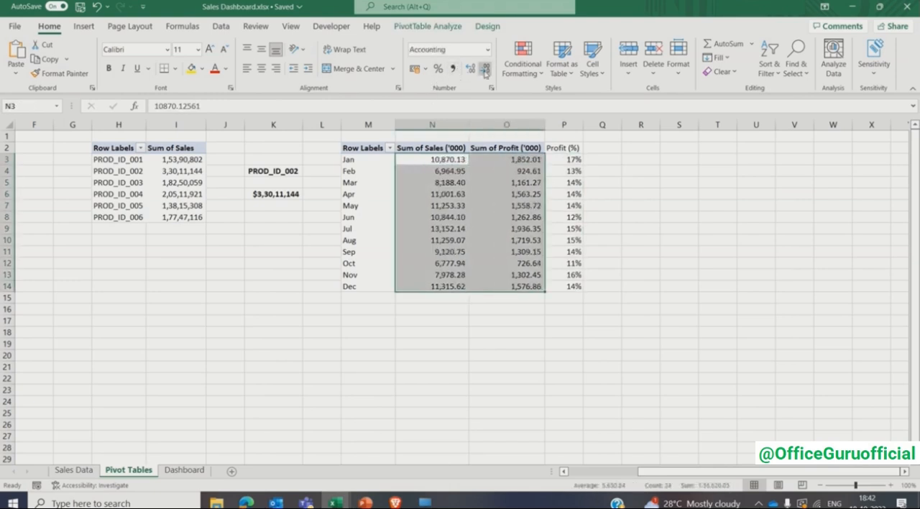
pyautogui.click(485, 69)
pyautogui.click(485, 69)
pyautogui.click(444, 207)
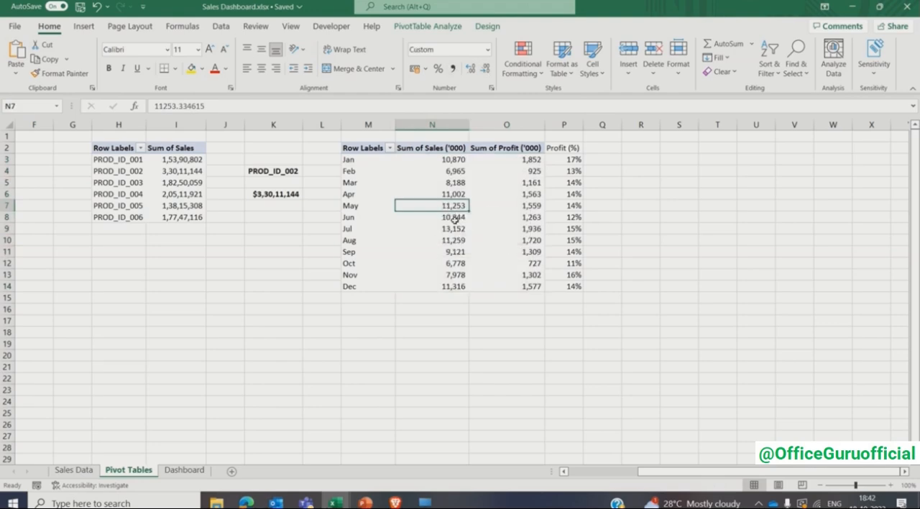
# - Insert a Stacked Column chart from the monthly pivot and place it beside the Profit (%) column
pyautogui.click(76, 27)
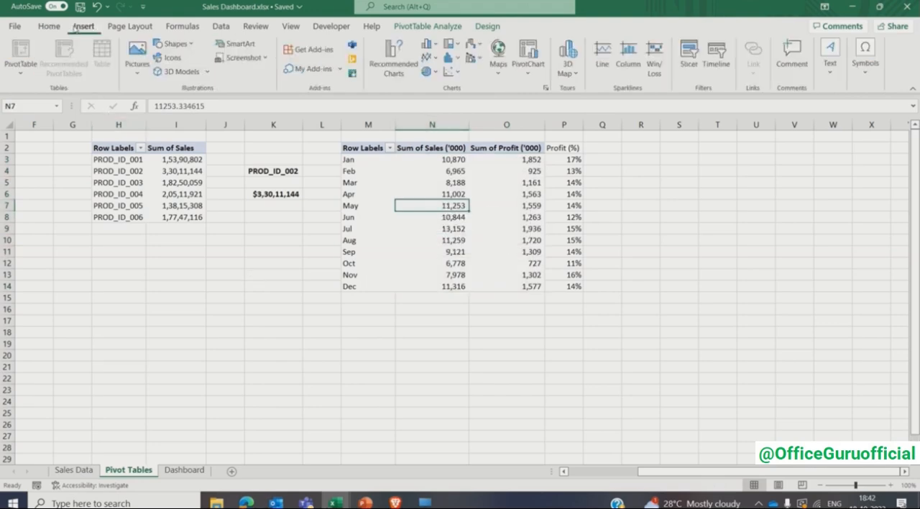
pyautogui.click(545, 89)
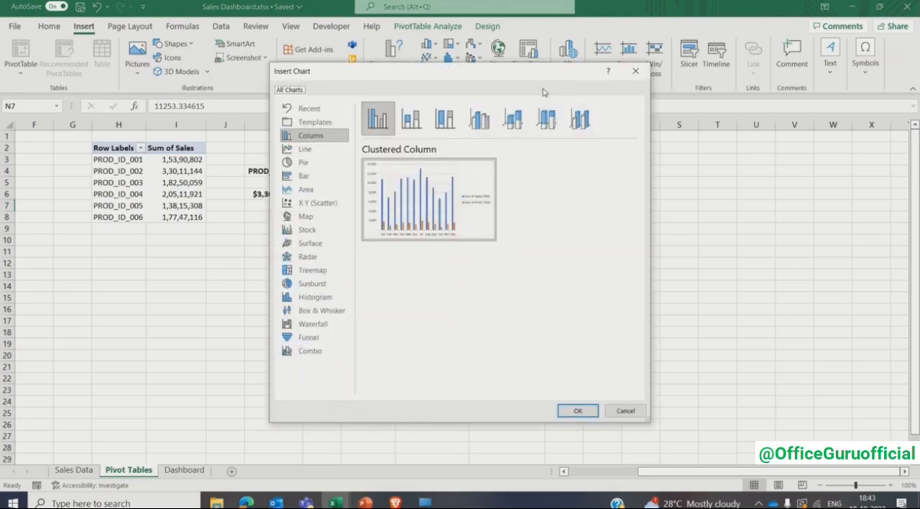
pyautogui.click(411, 118)
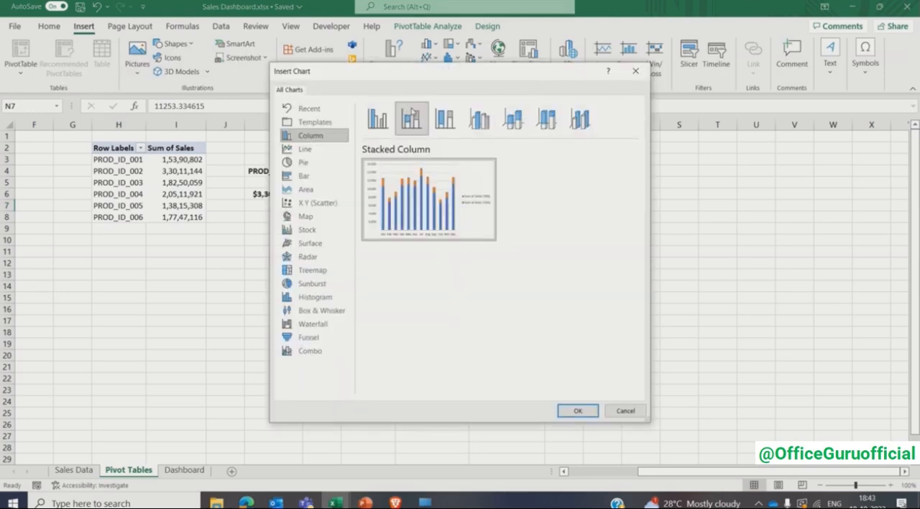
pyautogui.click(577, 410)
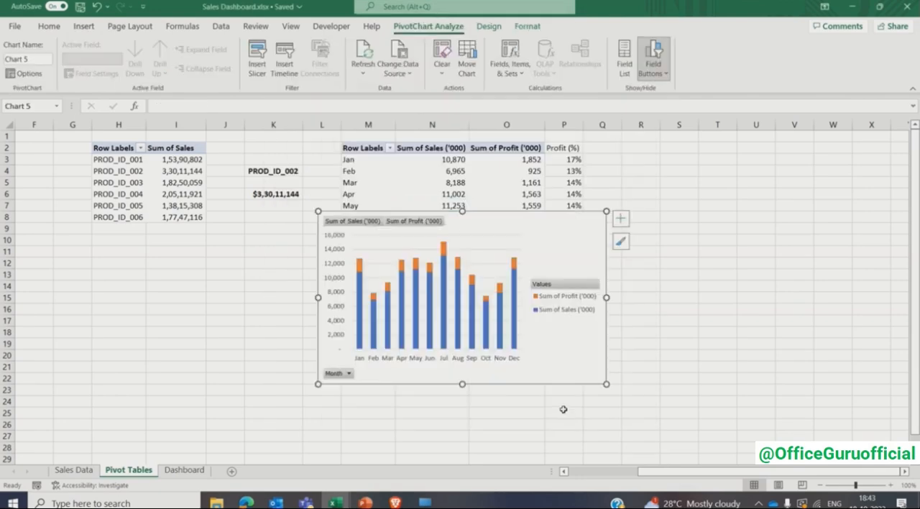
pyautogui.click(905, 471)
pyautogui.click(905, 471)
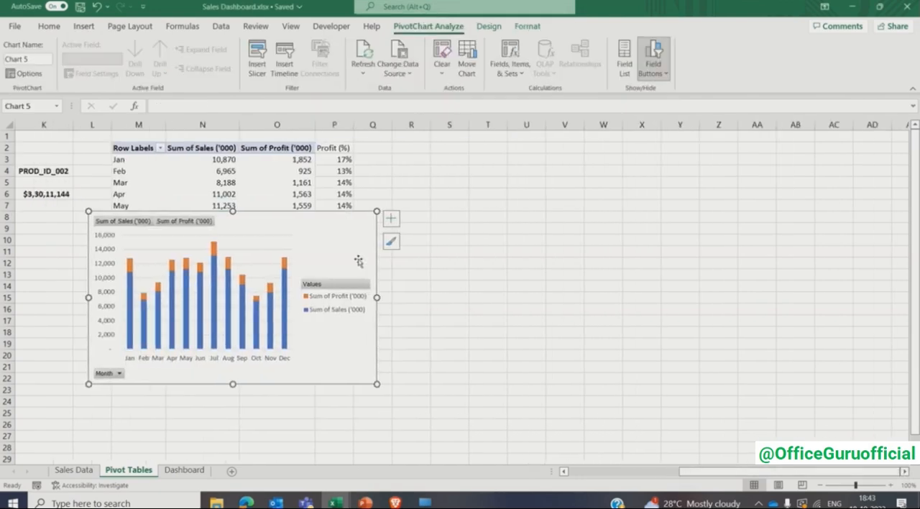
pyautogui.moveTo(374, 216)
pyautogui.mouseDown()
pyautogui.moveTo(489, 201)
pyautogui.moveTo(655, 150)
pyautogui.moveTo(666, 156)
pyautogui.mouseUp()
# - Hide all field buttons on the stacked column chart and remove its gridlines and legend
pyautogui.rightClick(413, 313)
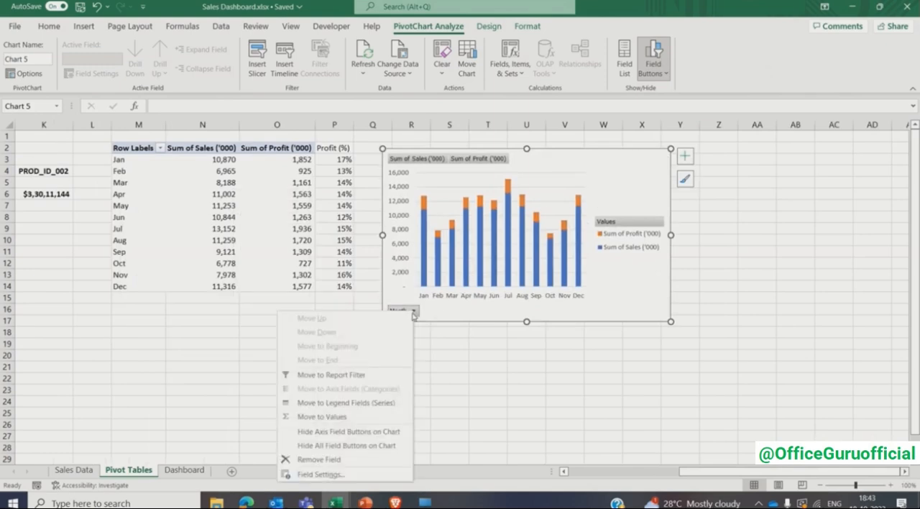
pyautogui.click(355, 445)
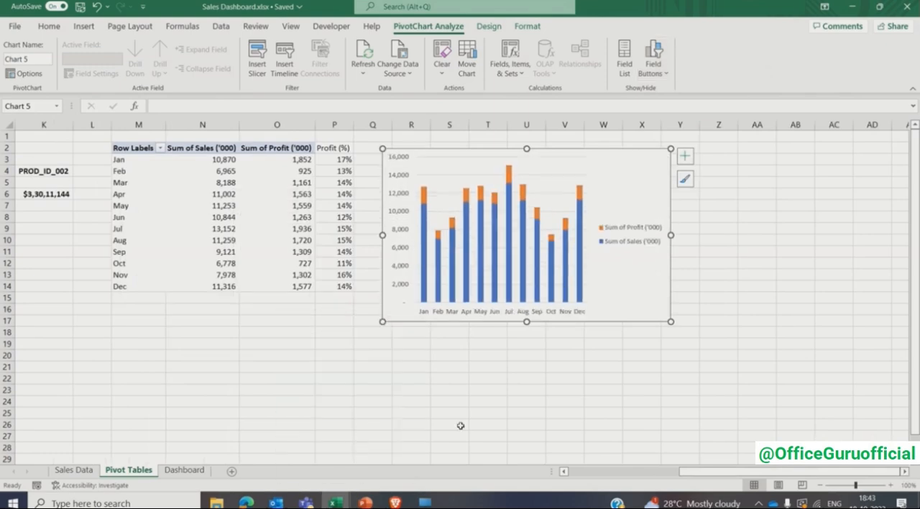
pyautogui.click(686, 156)
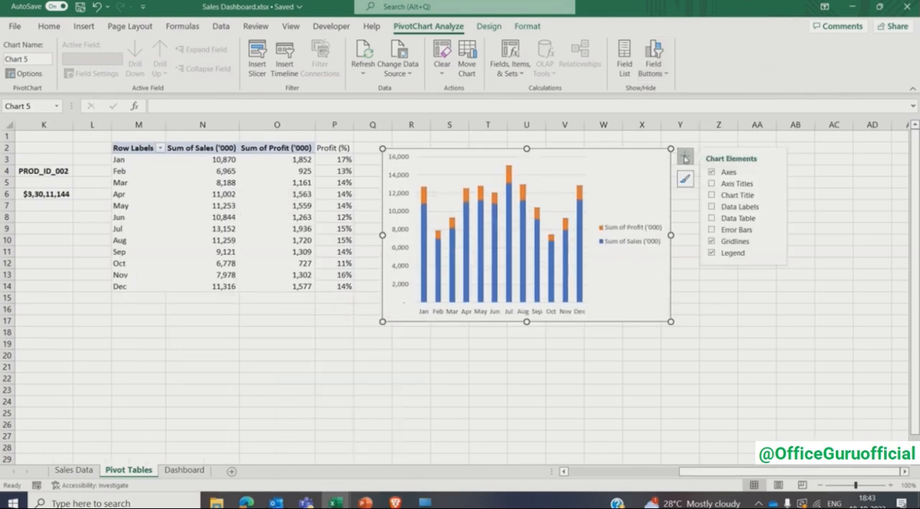
pyautogui.click(712, 241)
pyautogui.click(713, 253)
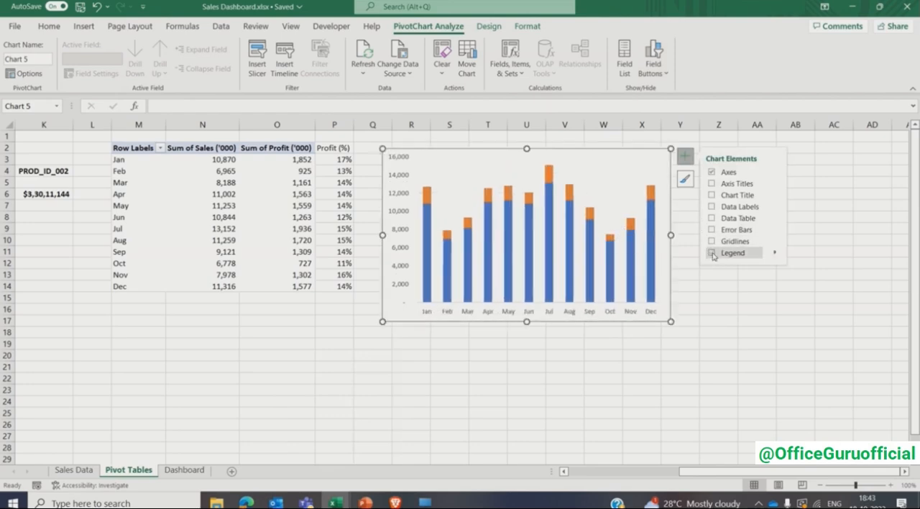
# - Add a chart title to the monthly column chart reading "Sales ('000) & Profit (%) by Month"
pyautogui.click(711, 195)
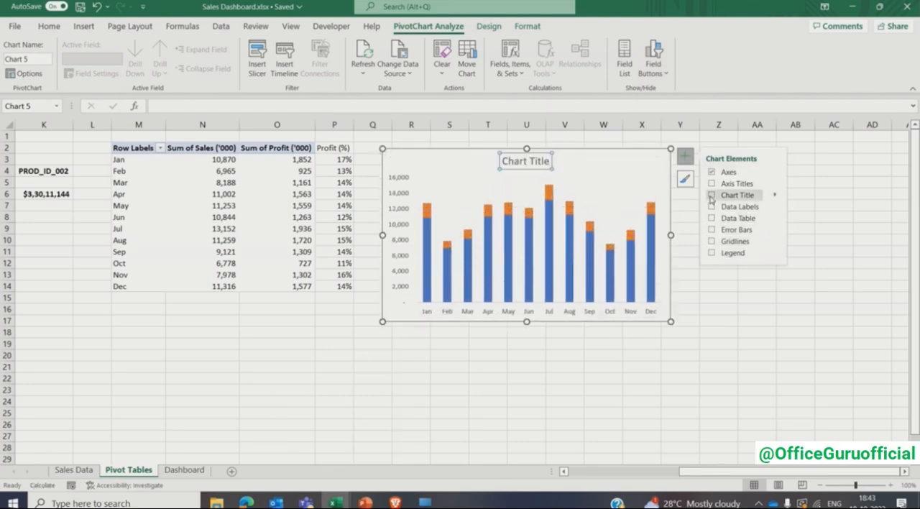
pyautogui.click(512, 163)
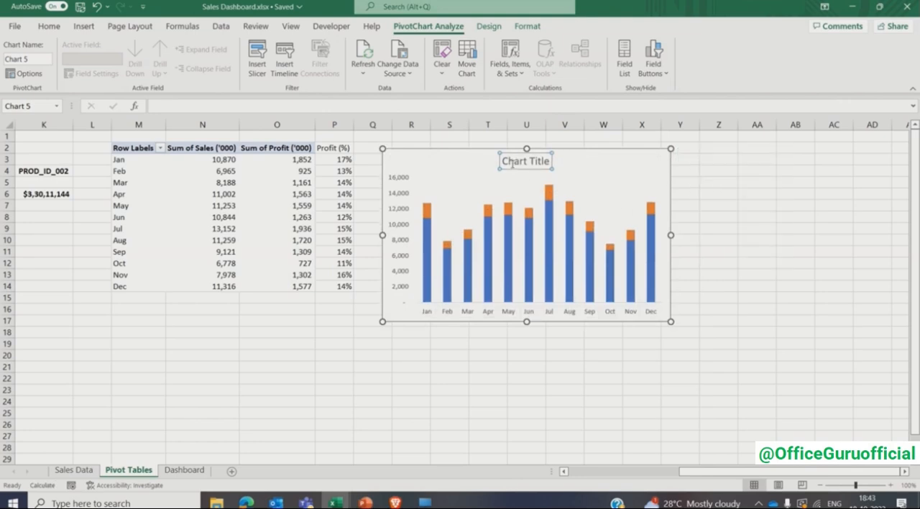
pyautogui.tripleClick(513, 164)
pyautogui.write('Sales')
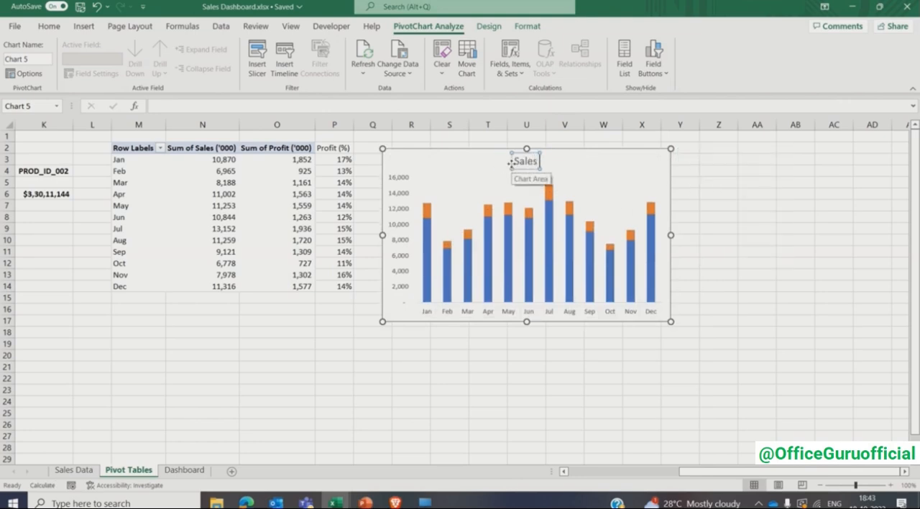
pyautogui.write(" ('000) & Pro")
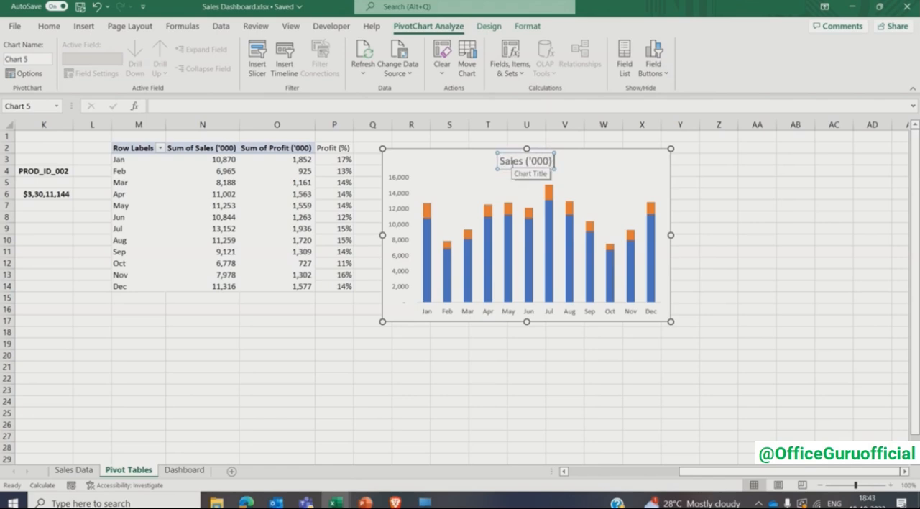
pyautogui.write('fit')
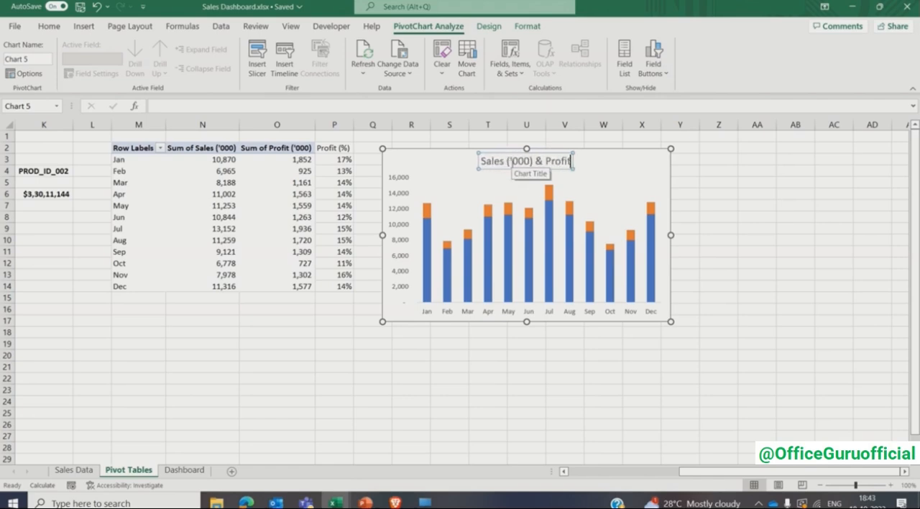
pyautogui.write(' (%) by')
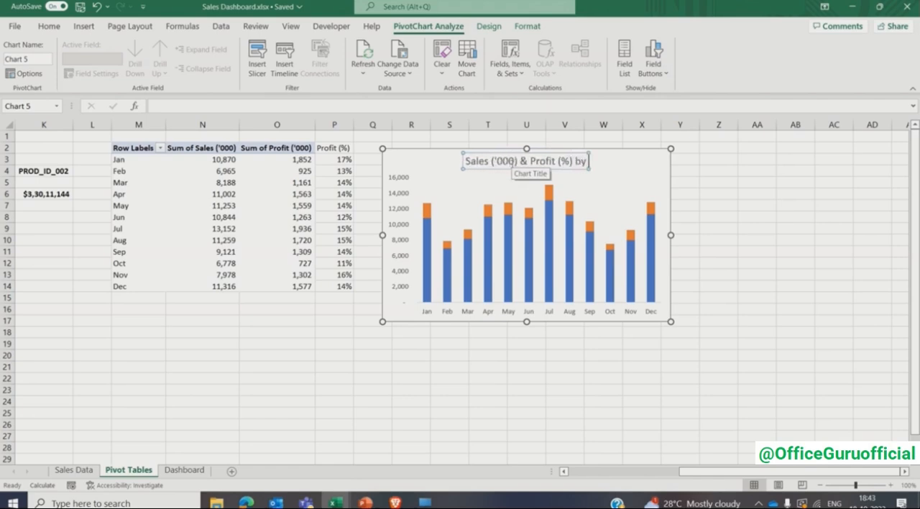
pyautogui.write(' Month')
# - Format the whole chart title as bold Comic Sans MS at size 10
pyautogui.hotkey('ctrl', 'a')
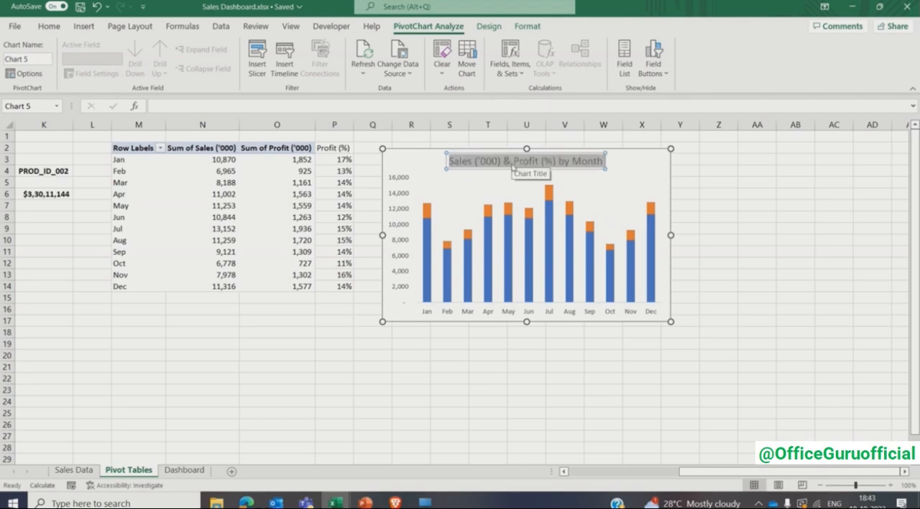
pyautogui.click(49, 26)
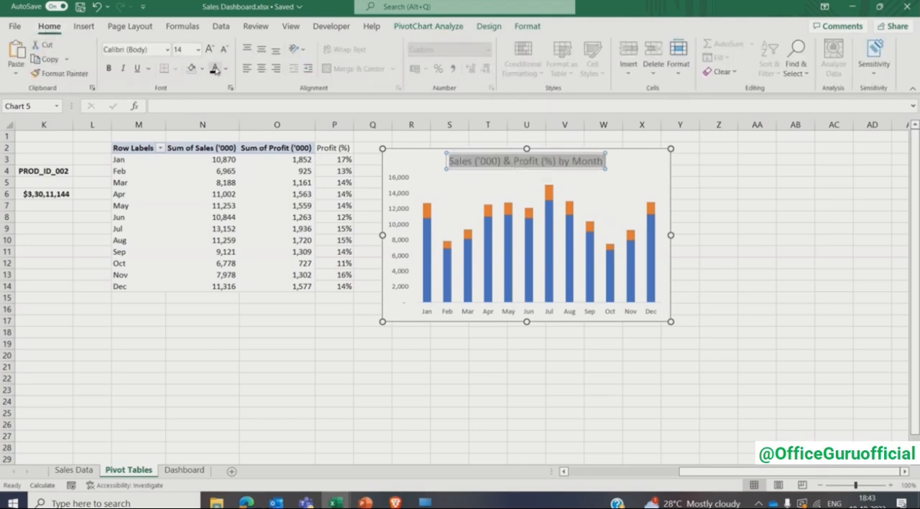
pyautogui.click(108, 69)
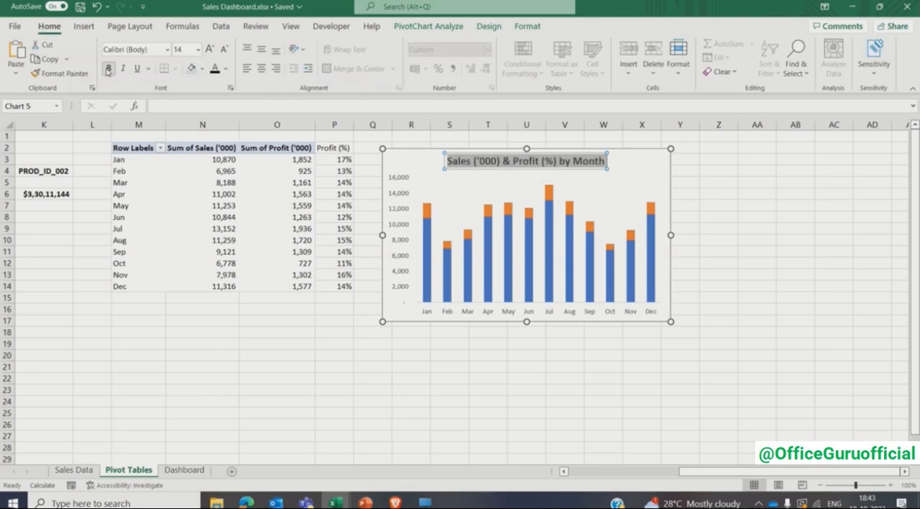
pyautogui.click(168, 50)
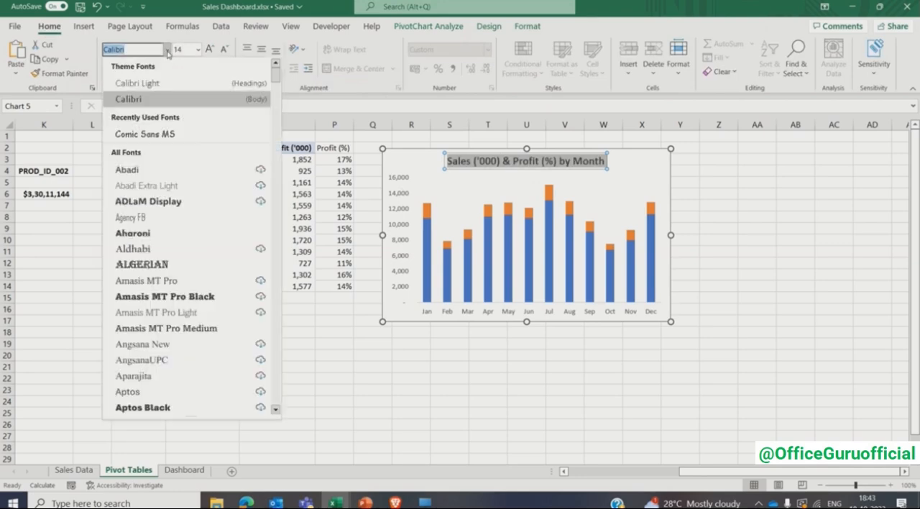
pyautogui.click(151, 132)
pyautogui.click(183, 51)
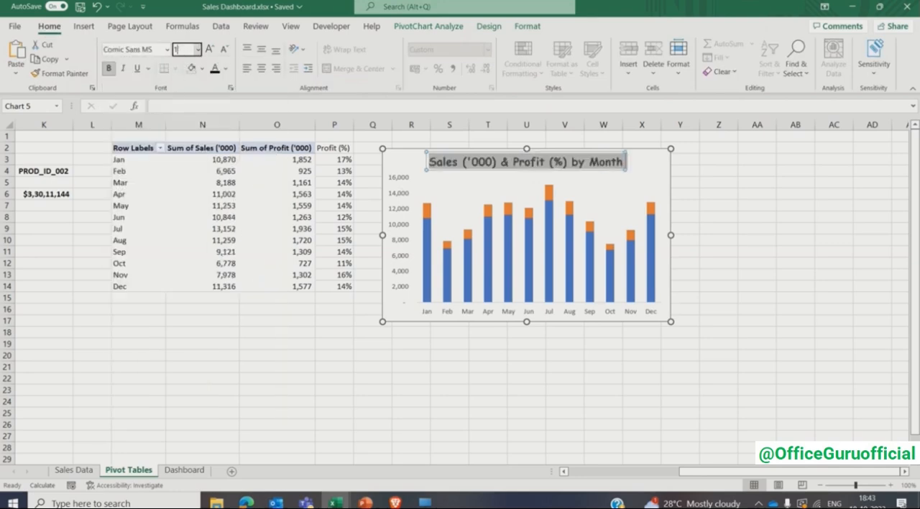
pyautogui.press('Return')
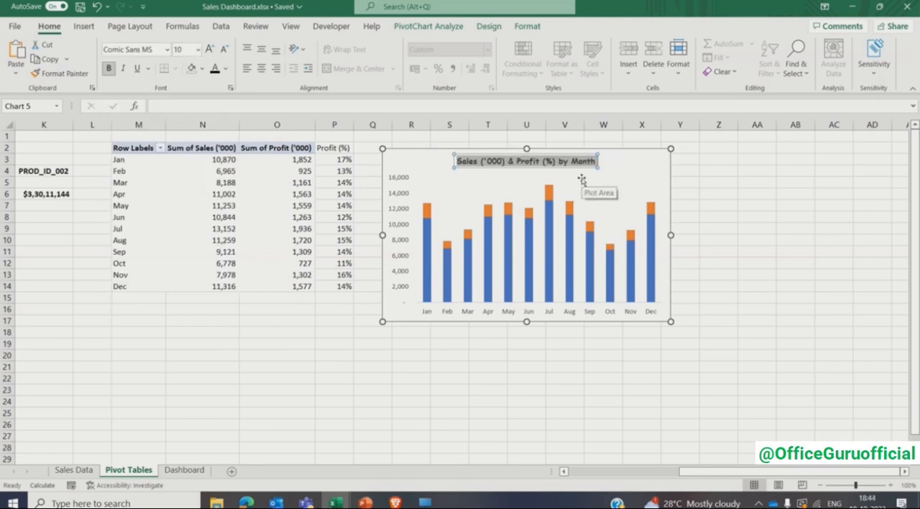
pyautogui.click(697, 193)
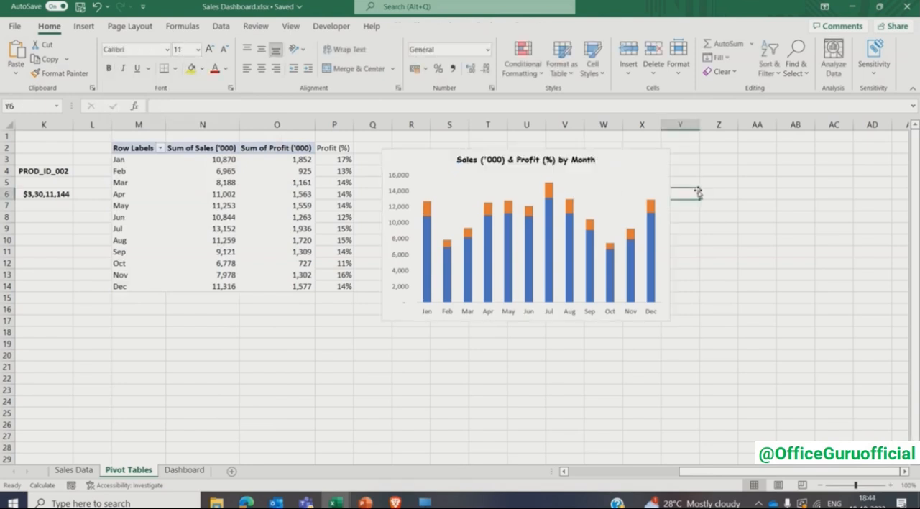
# - Set the gap width of the chart's sales column series to 80%
pyautogui.click(638, 171)
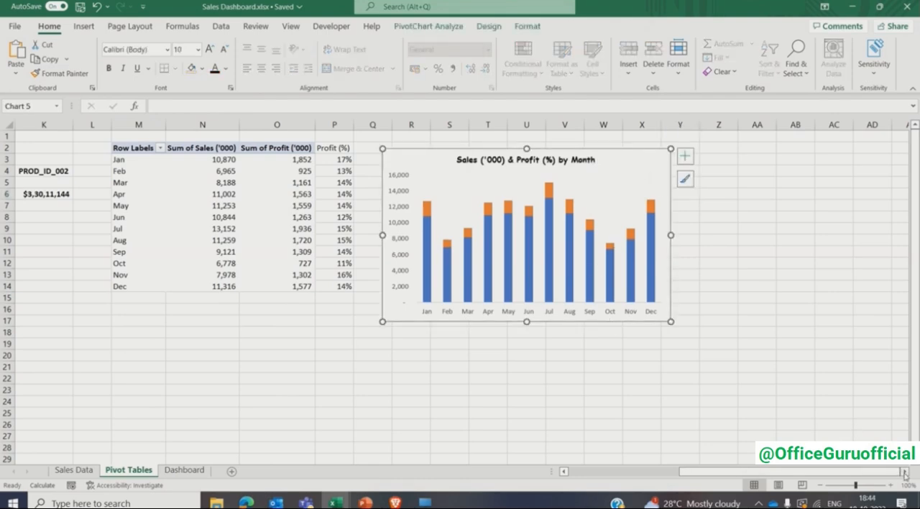
pyautogui.hscroll(2, 891, 473)
pyautogui.click(491, 256)
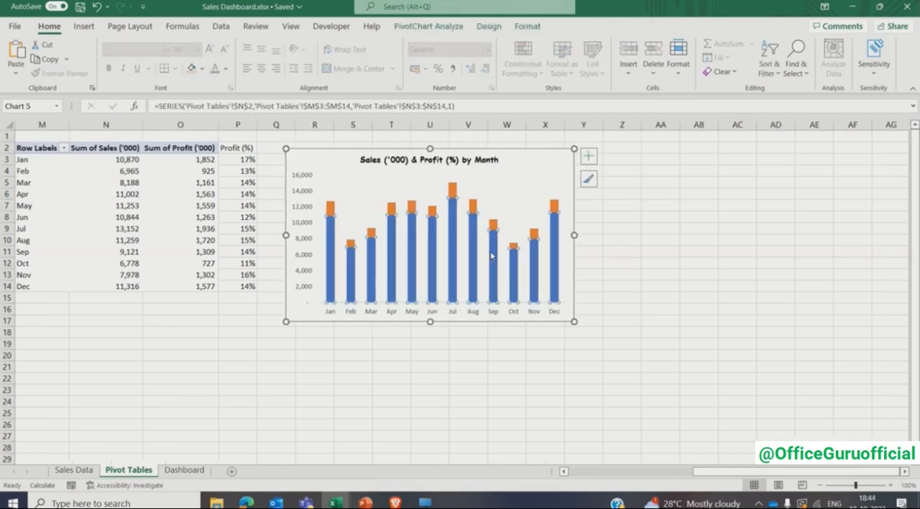
pyautogui.rightClick(492, 256)
pyautogui.click(525, 422)
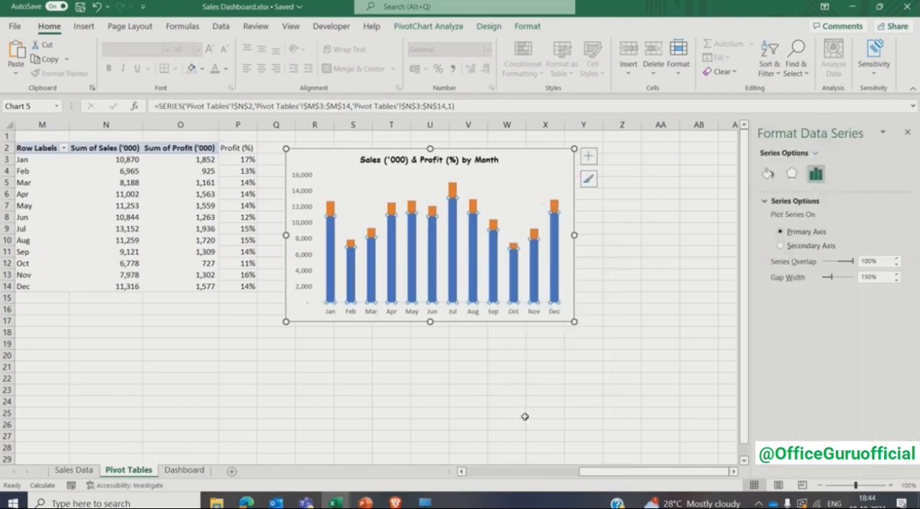
pyautogui.doubleClick(872, 277)
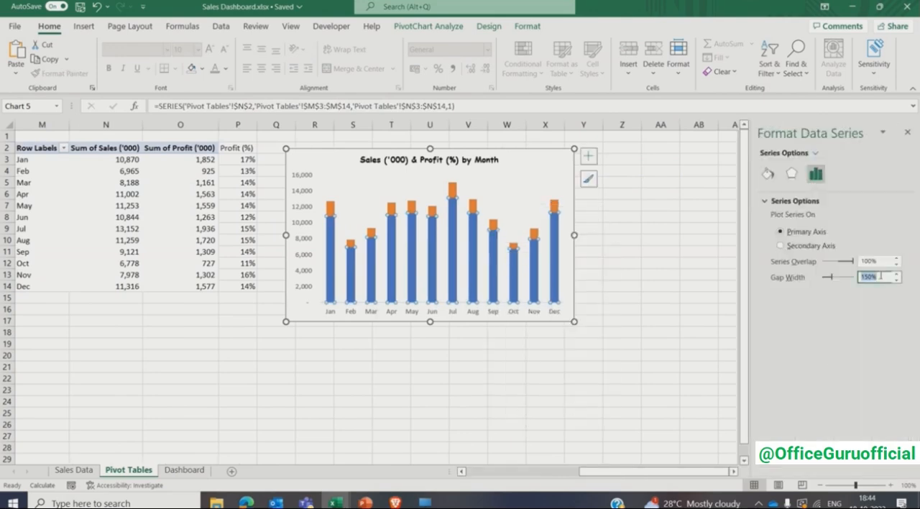
pyautogui.write('80')
pyautogui.press('Return')
# - Cut the monthly sales and profit chart from the Pivot Tables sheet and paste it into the Dashboard sheet
pyautogui.click(542, 170)
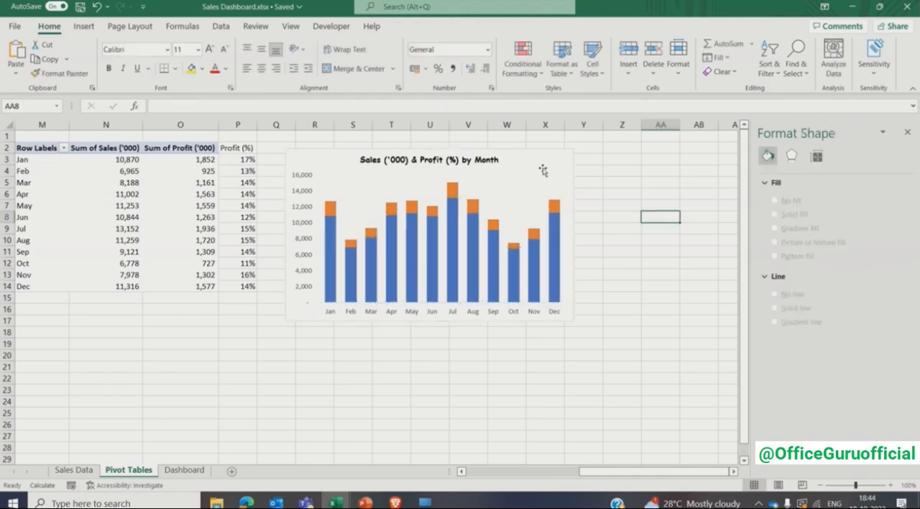
pyautogui.hotkey('ctrl', 'x')
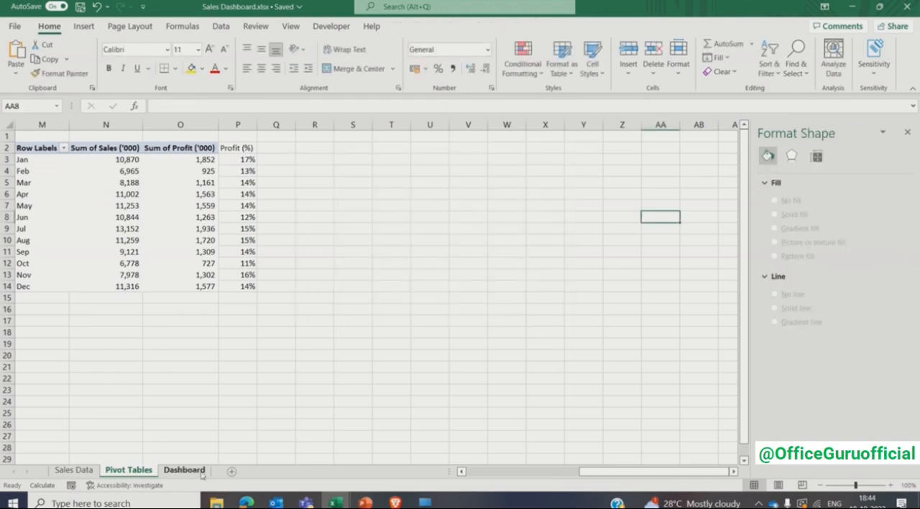
pyautogui.click(184, 470)
pyautogui.hotkey('ctrl', 'v')
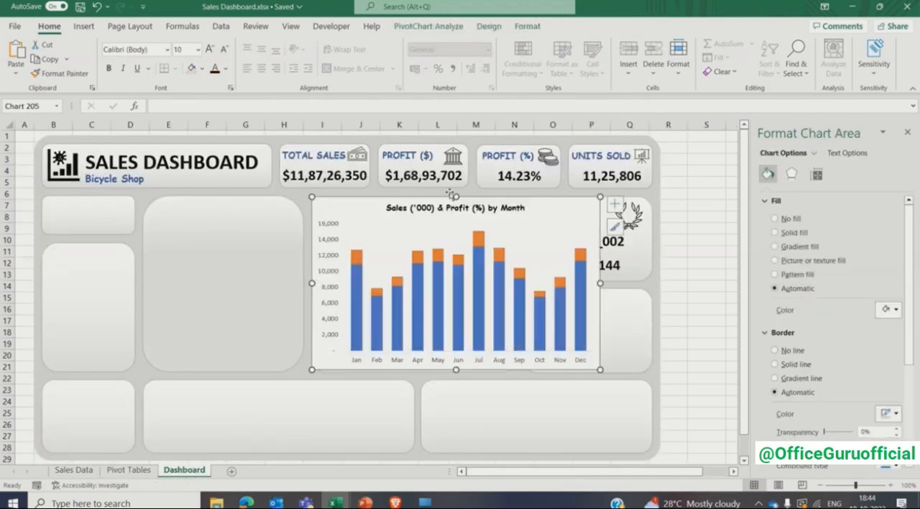
# - Shrink and position the monthly chart so it fits the empty card beside the Top Selling Product card
pyautogui.moveTo(465, 250); pyautogui.dragTo(464, 251)
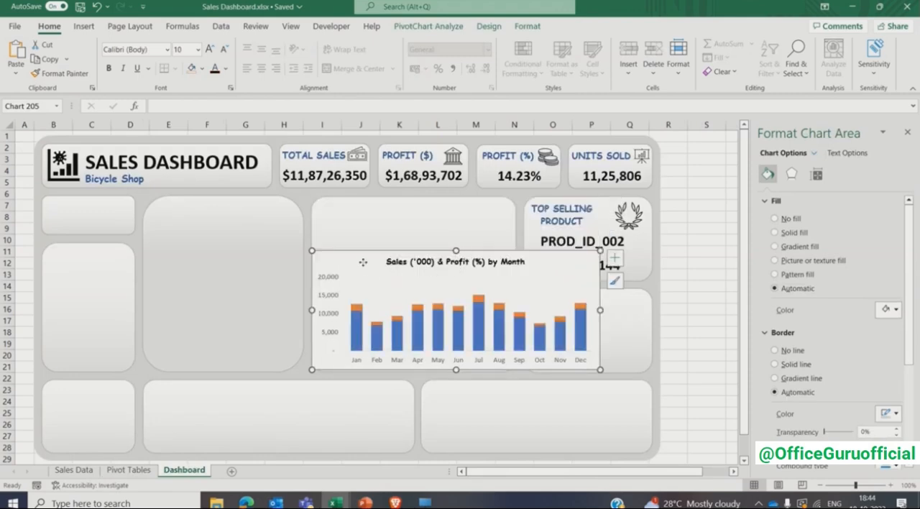
pyautogui.moveTo(364, 263); pyautogui.dragTo(364, 197)
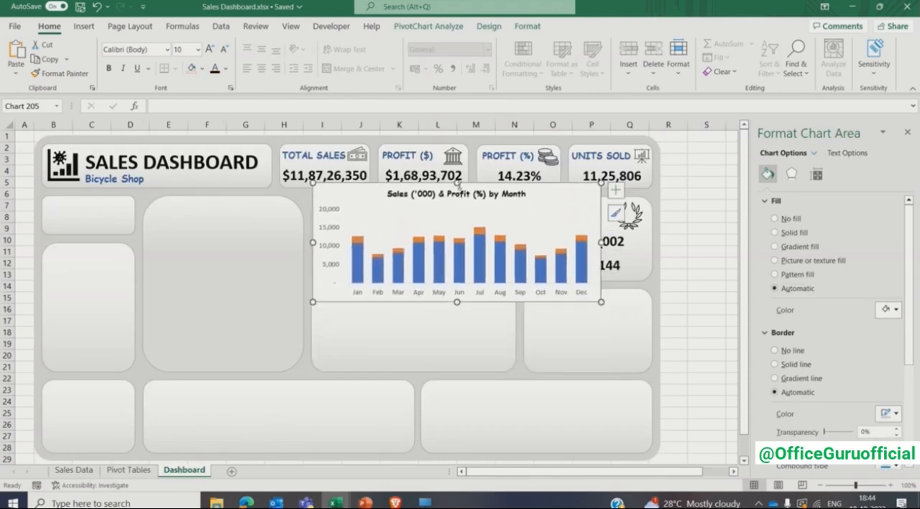
pyautogui.moveTo(458, 182); pyautogui.dragTo(465, 220)
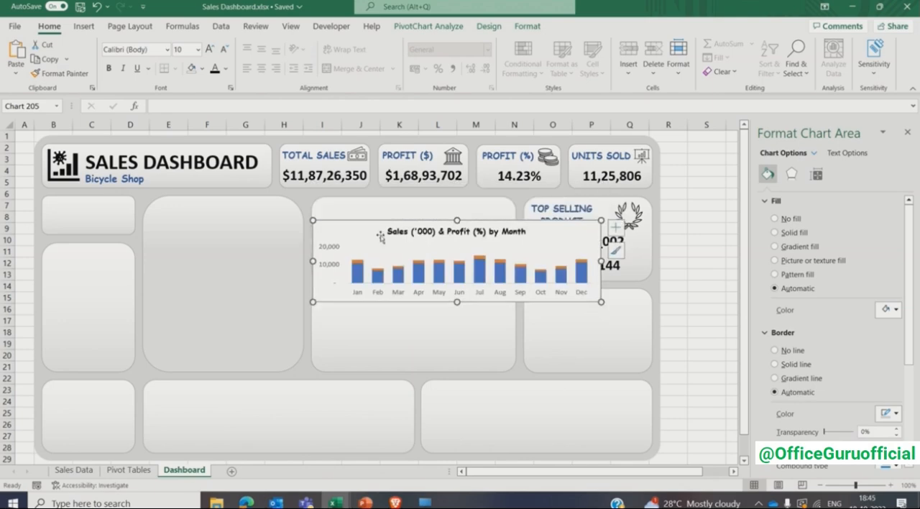
pyautogui.moveTo(367, 230); pyautogui.dragTo(375, 210)
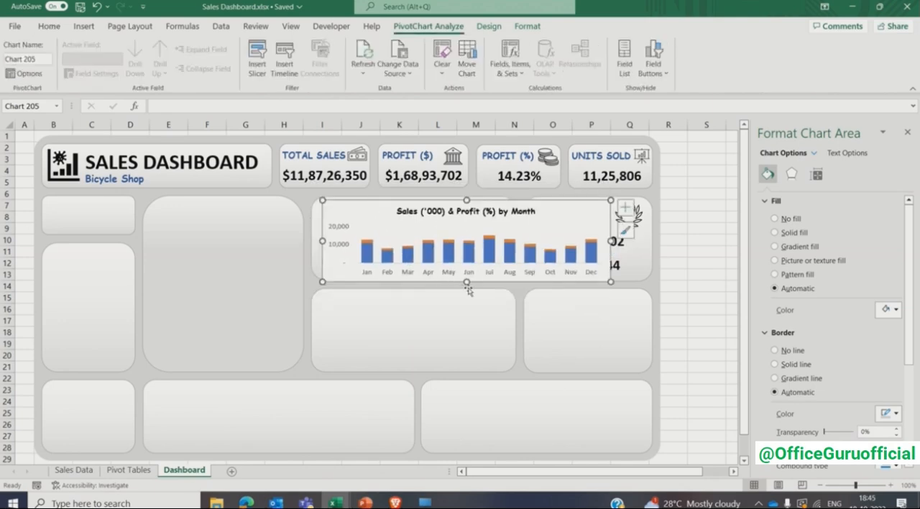
pyautogui.moveTo(467, 278); pyautogui.dragTo(466, 276)
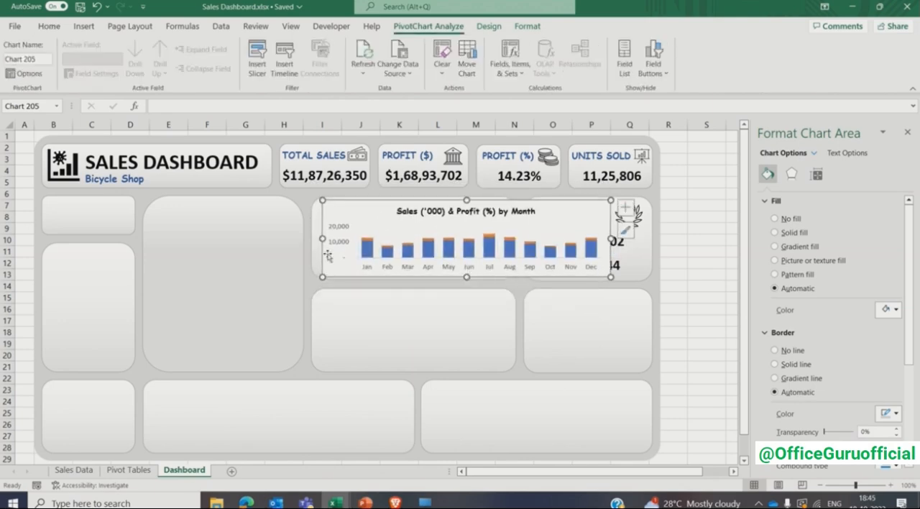
pyautogui.moveTo(313, 237); pyautogui.dragTo(310, 239)
pyautogui.moveTo(610, 238); pyautogui.dragTo(509, 238)
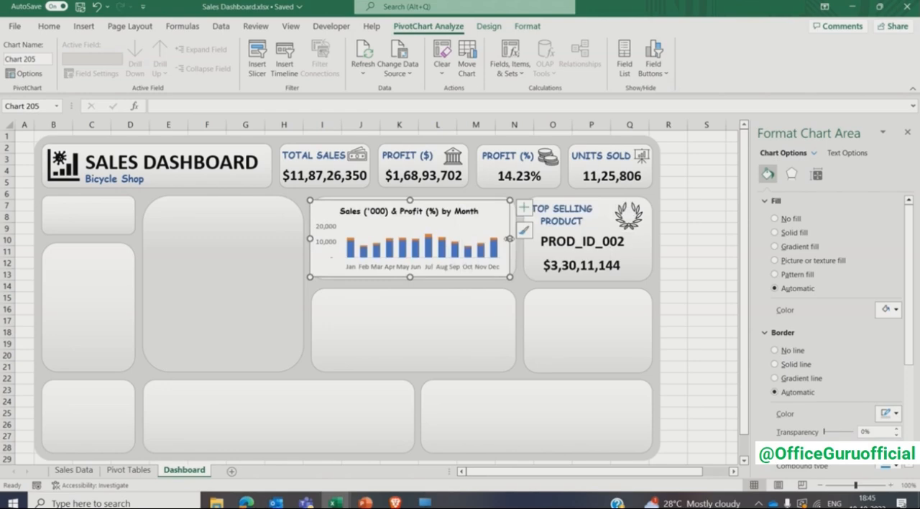
# - Set the font size of the month axis and the value axis labels to 6
pyautogui.click(362, 268)
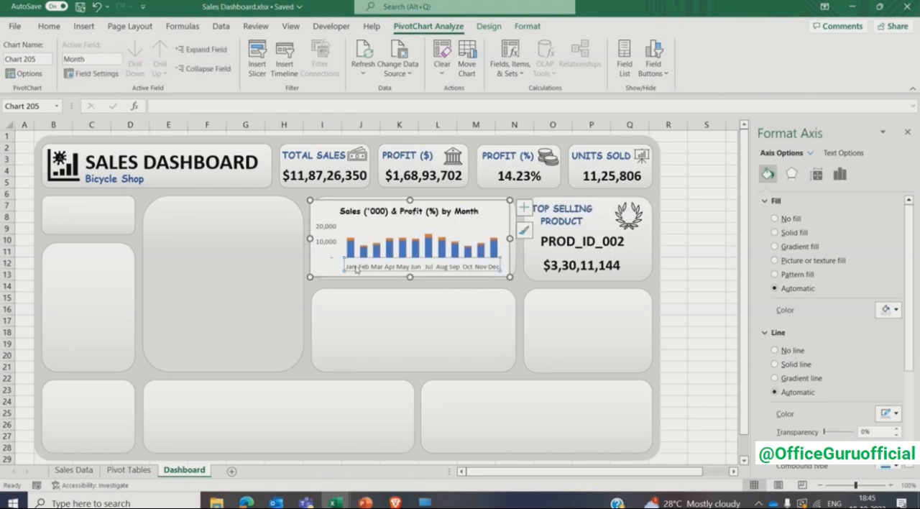
pyautogui.click(49, 26)
pyautogui.click(182, 49)
pyautogui.write('6')
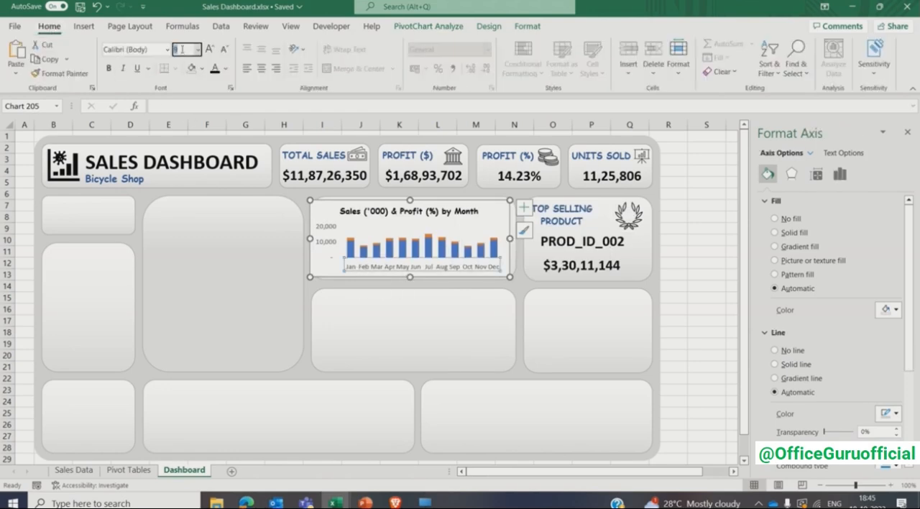
pyautogui.press('Return')
pyautogui.click(326, 245)
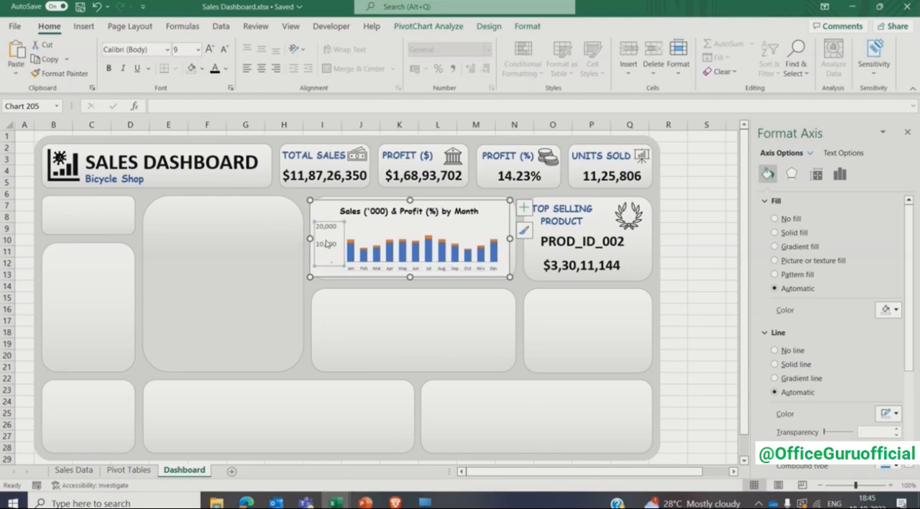
pyautogui.click(182, 50)
pyautogui.write('6')
pyautogui.press('Return')
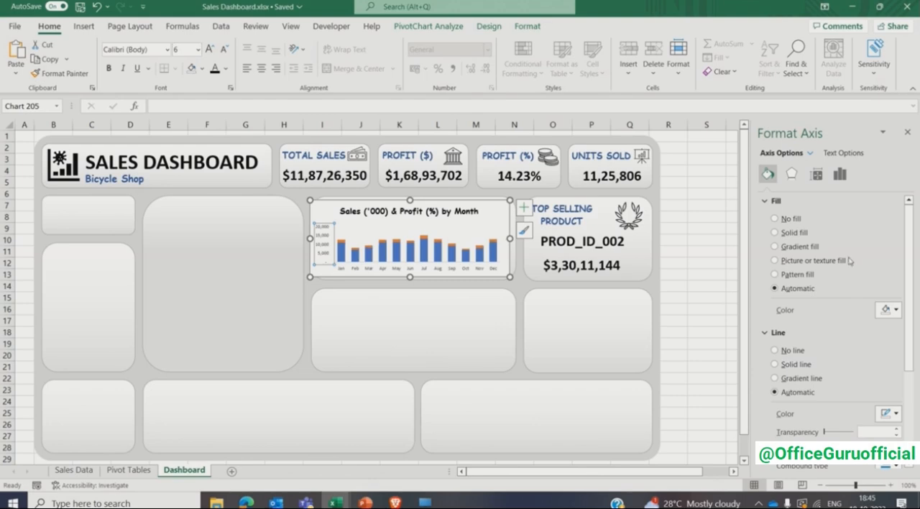
# - Set the value axis maximum bound to 16000 and widen the chart slightly to span its dashboard card
pyautogui.click(840, 174)
pyautogui.click(796, 202)
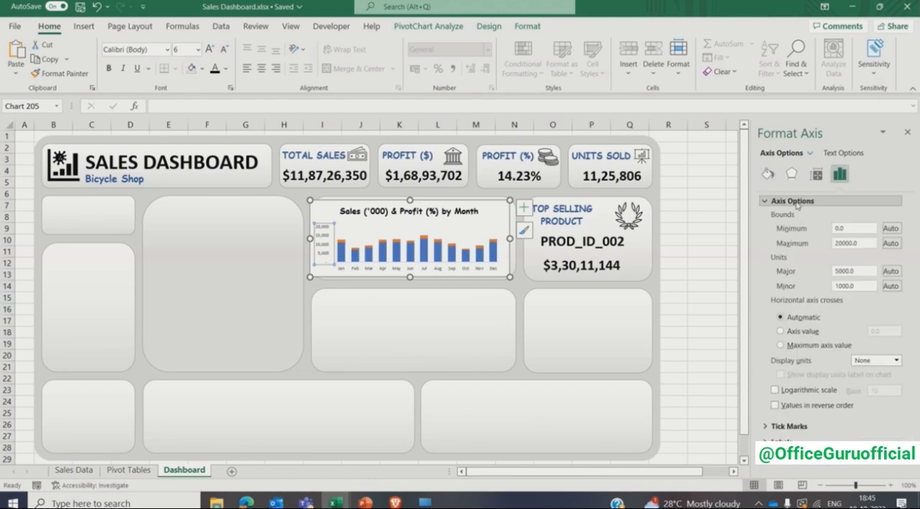
pyautogui.doubleClick(866, 243)
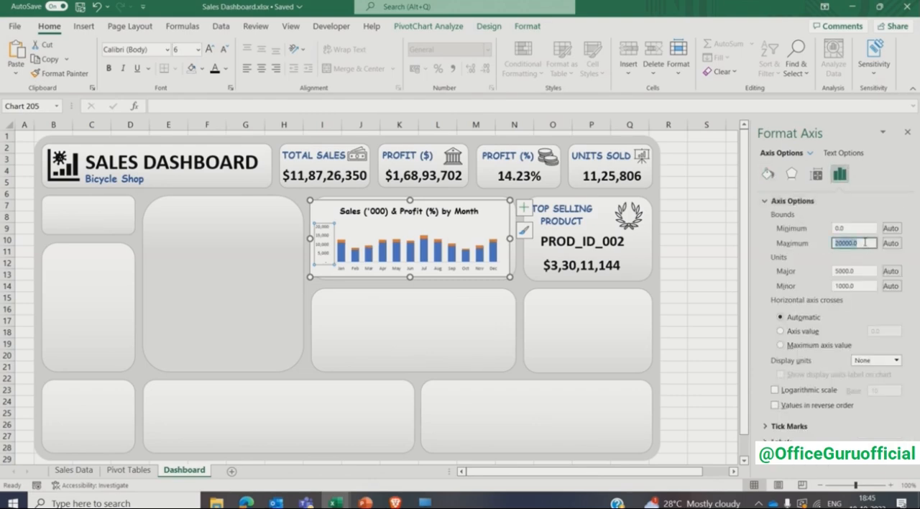
pyautogui.write('16000')
pyautogui.press('Return')
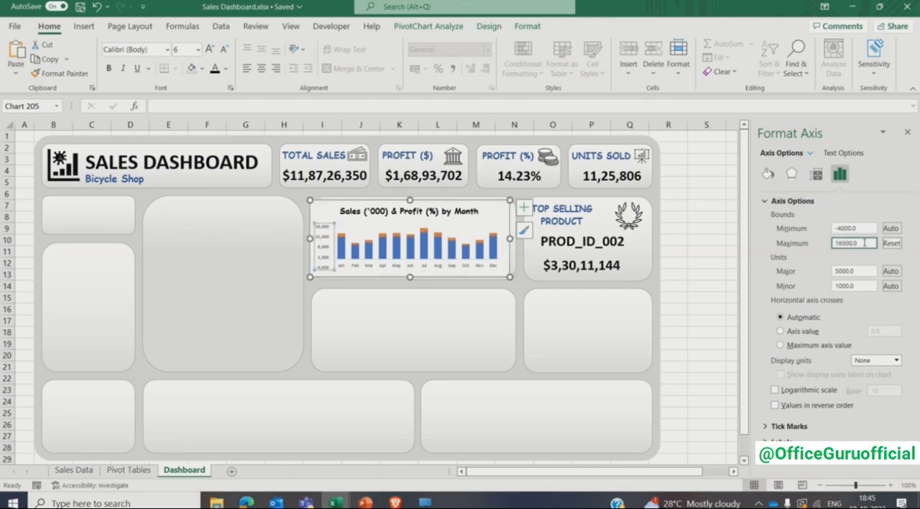
pyautogui.click(515, 237)
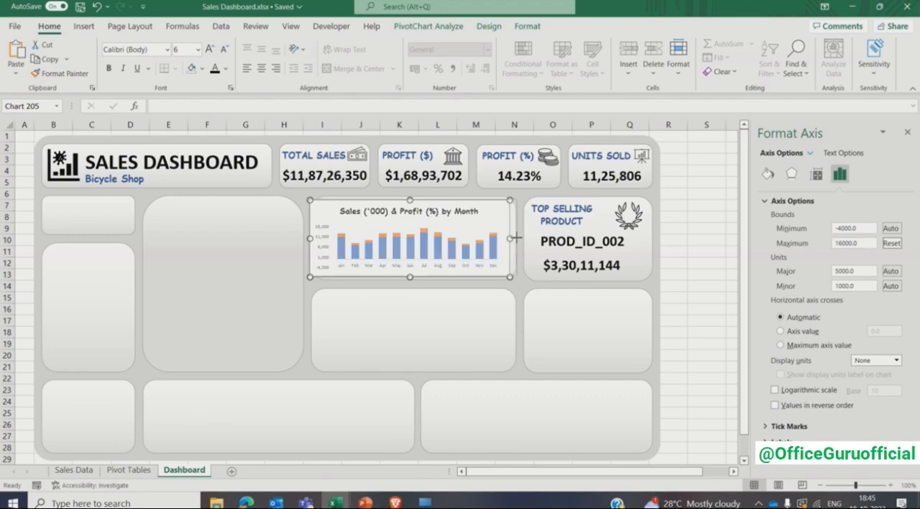
pyautogui.moveTo(516, 237); pyautogui.dragTo(524, 238)
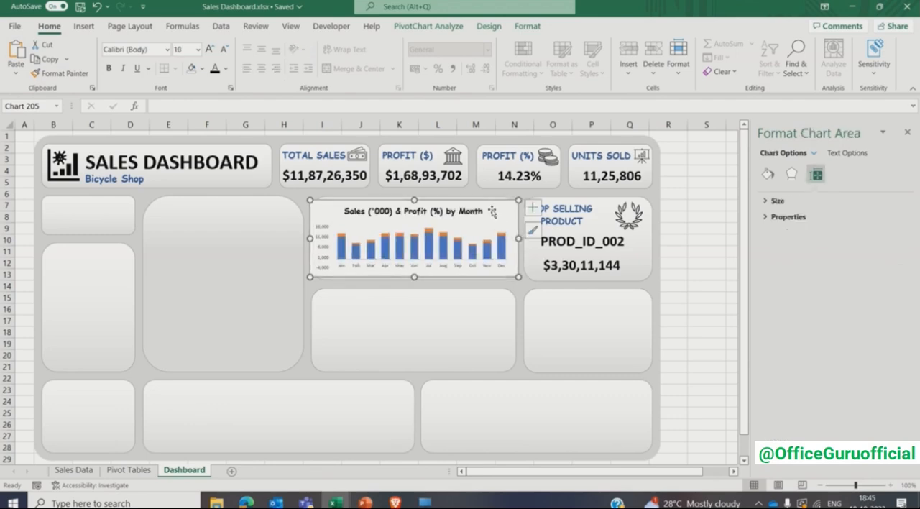
# - Remove the fill and the border line from the monthly sales and profit chart area
pyautogui.click(768, 174)
pyautogui.click(779, 221)
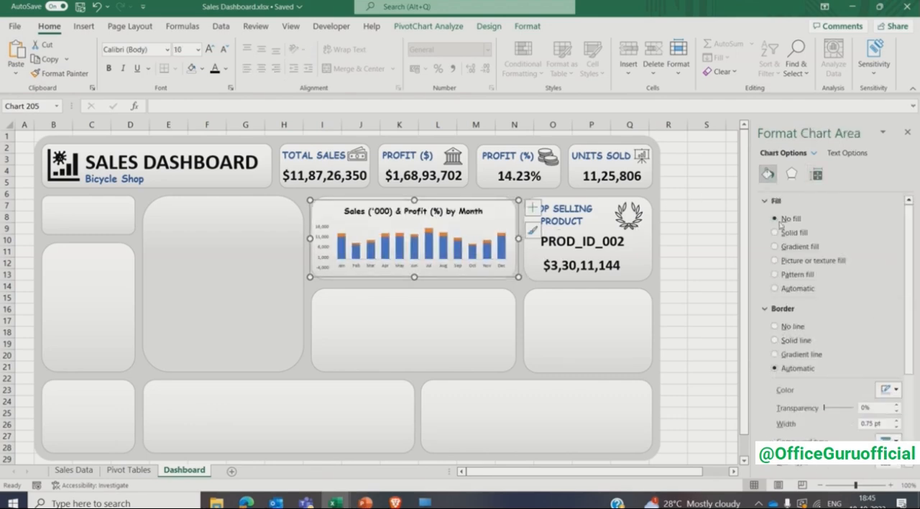
pyautogui.click(785, 327)
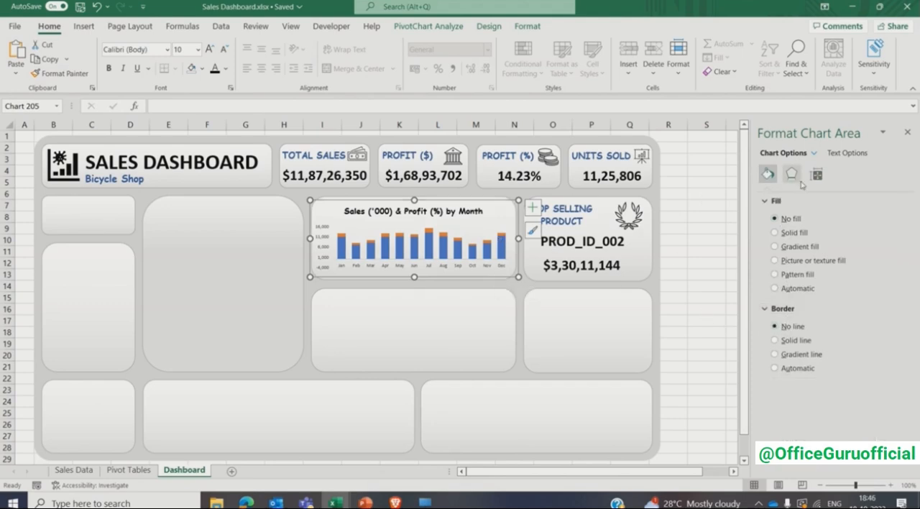
# - Set the minimum bound of the monthly chart's value axis to 0
pyautogui.click(327, 243)
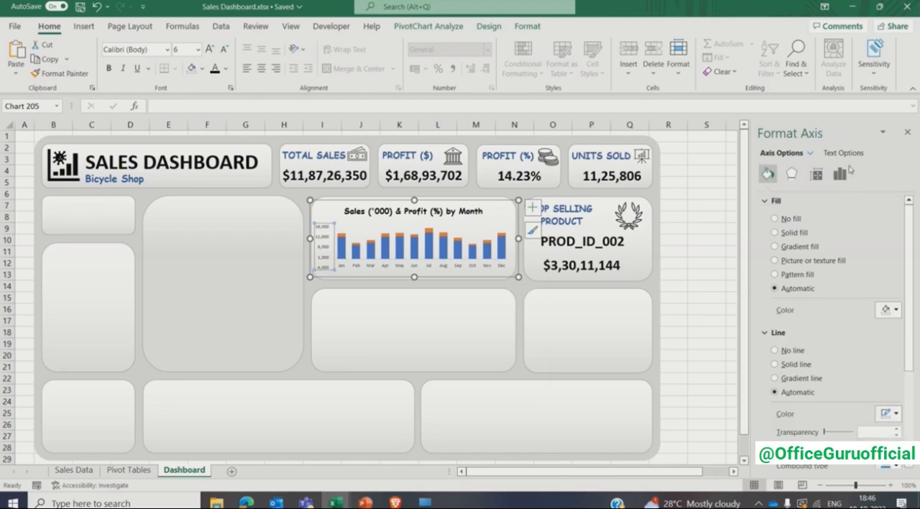
pyautogui.click(840, 174)
pyautogui.click(791, 202)
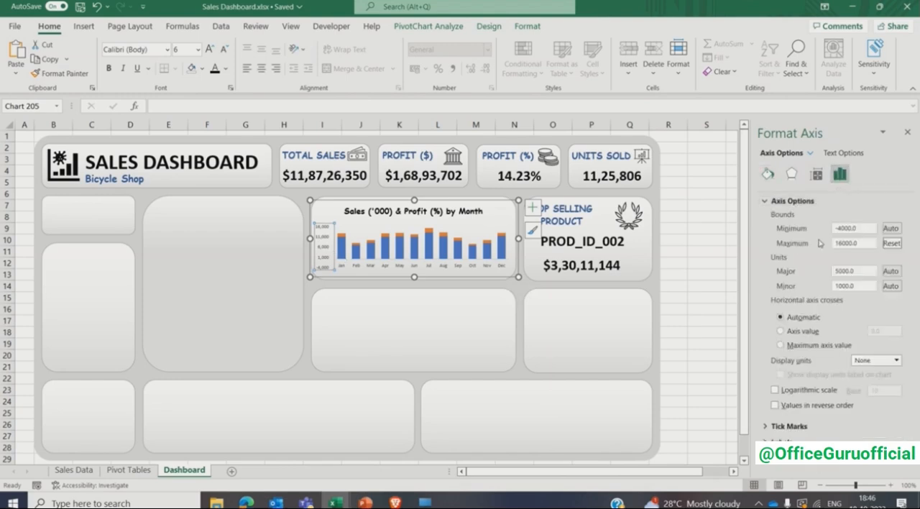
pyautogui.moveTo(861, 229); pyautogui.dragTo(831, 232)
pyautogui.write('0')
pyautogui.press('Return')
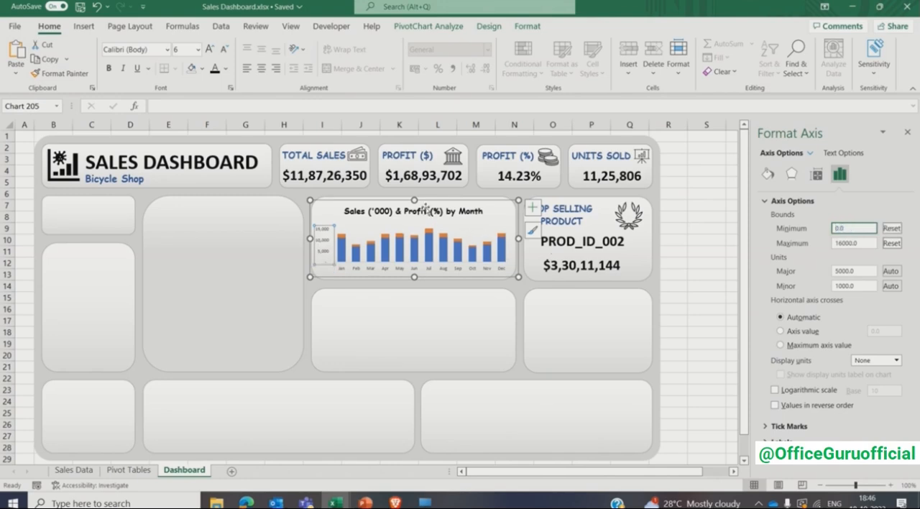
# - Stretch the monthly chart upward and downward so it fills the height of its dashboard card
pyautogui.moveTo(414, 199); pyautogui.dragTo(415, 192)
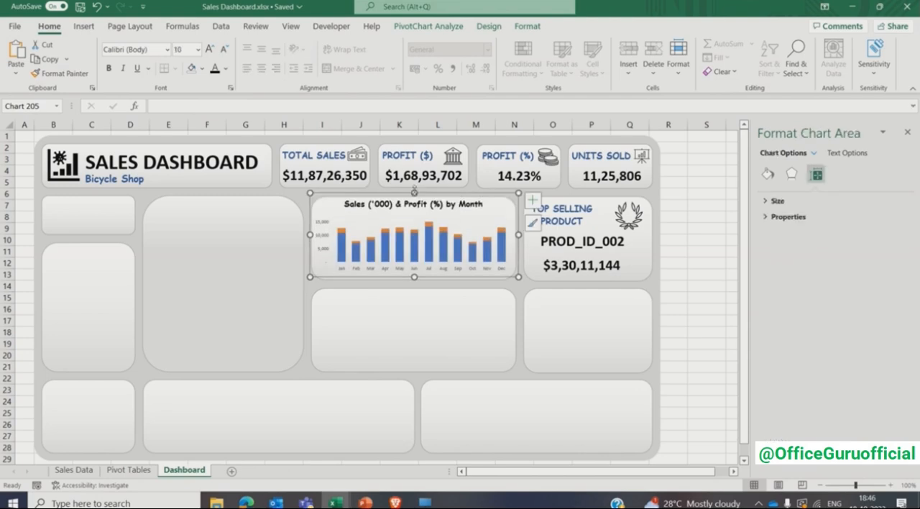
pyautogui.moveTo(414, 278); pyautogui.dragTo(414, 285)
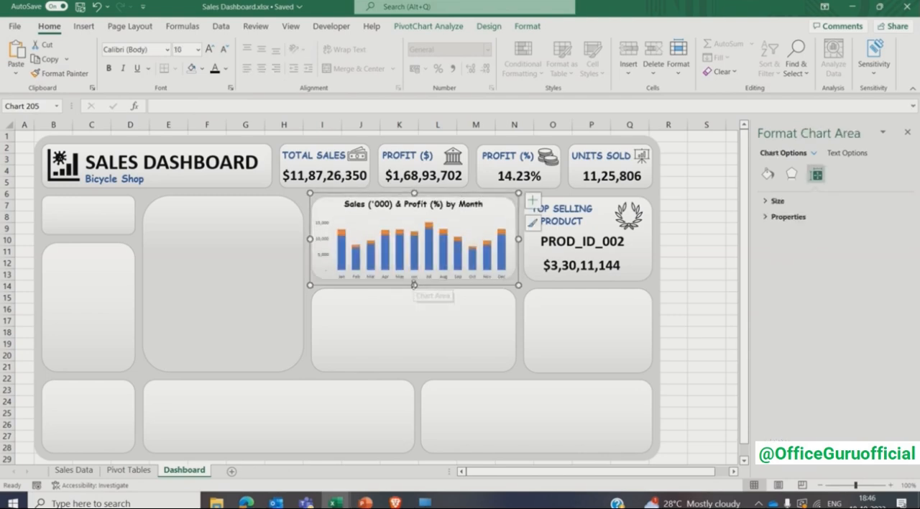
pyautogui.click(415, 205)
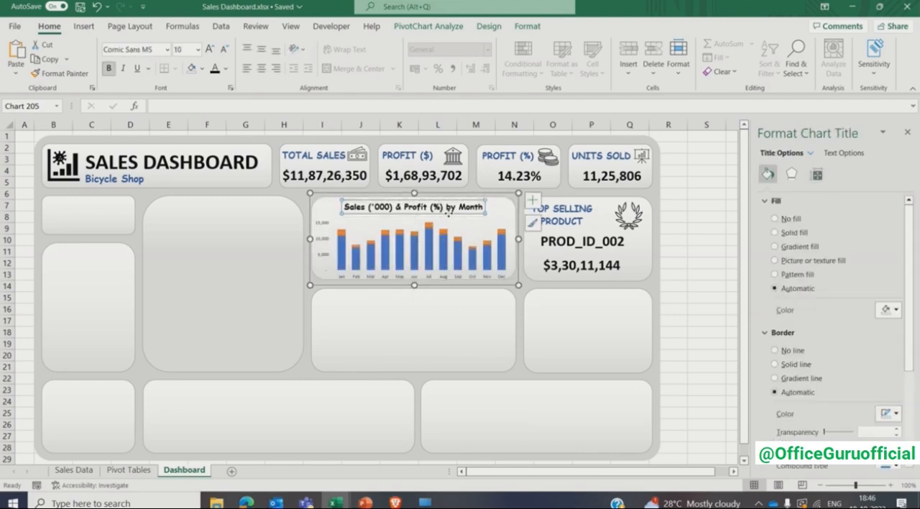
# - Recolor the monthly chart's sales columns with a lighter blue and the profit segments with a lighter orange
pyautogui.click(431, 250)
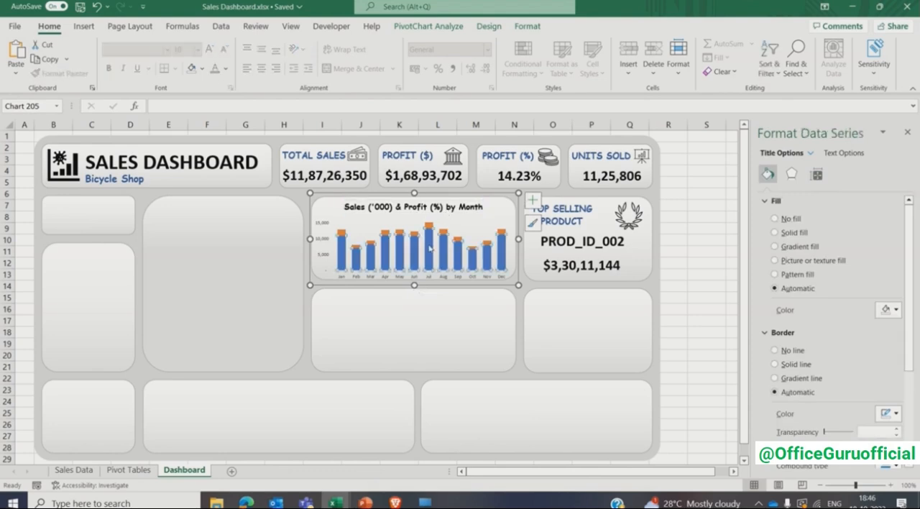
pyautogui.click(891, 325)
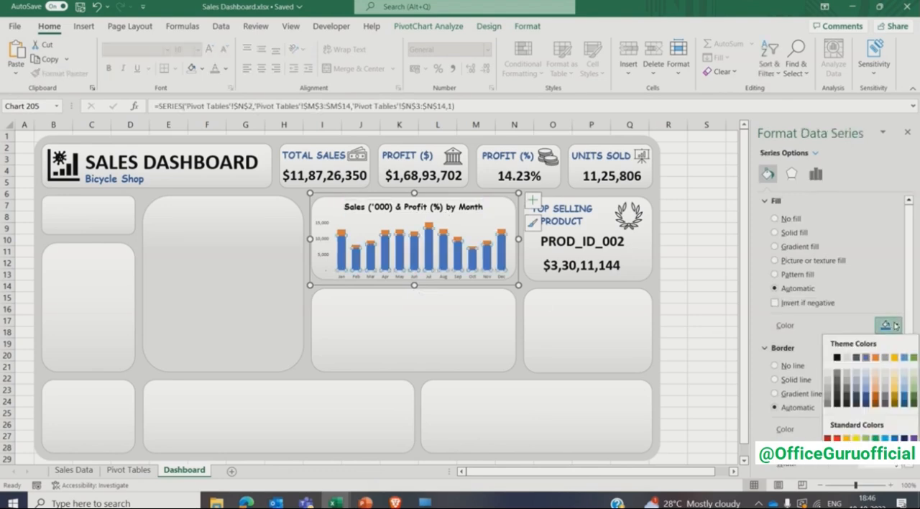
pyautogui.click(868, 392)
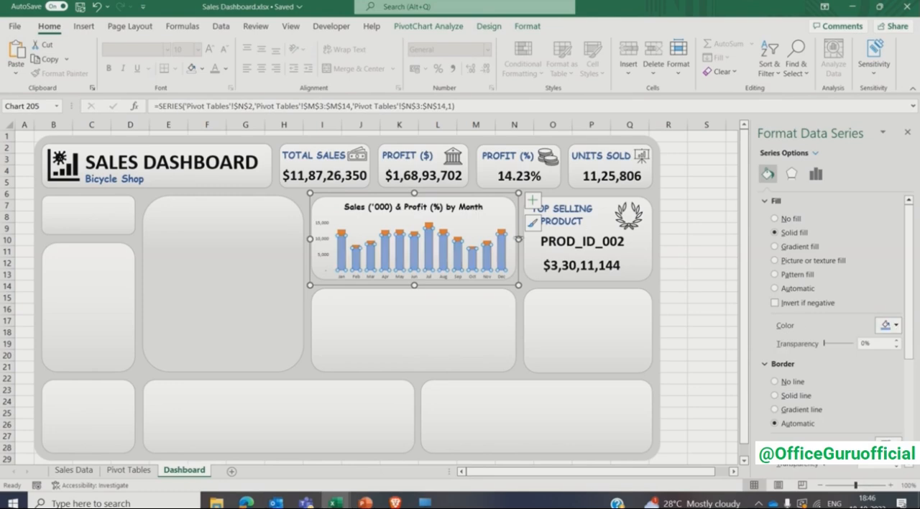
pyautogui.click(502, 234)
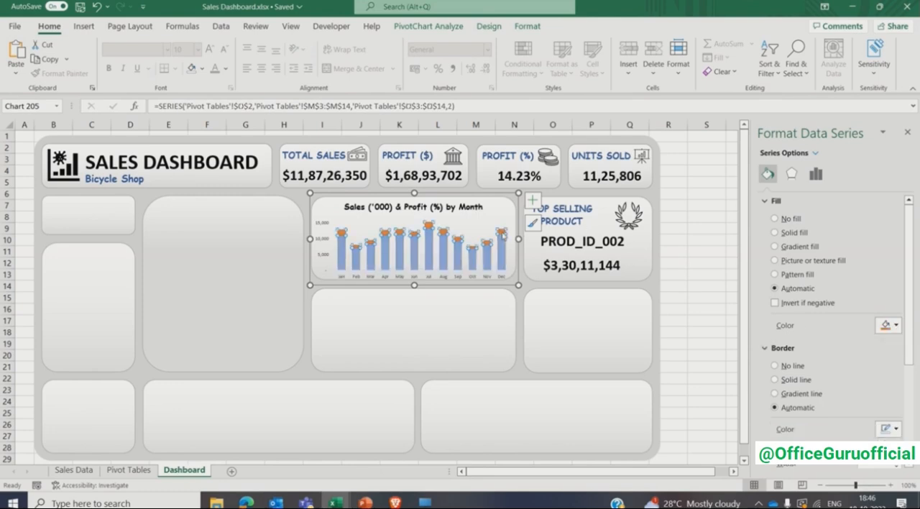
pyautogui.click(896, 326)
pyautogui.click(880, 385)
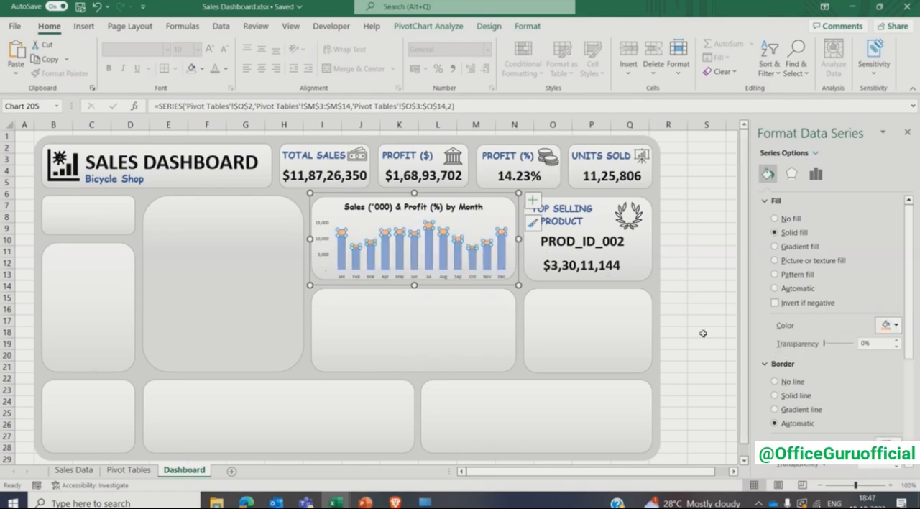
# - Add data labels to the profit series of the monthly chart and select them for formatting
pyautogui.click(532, 201)
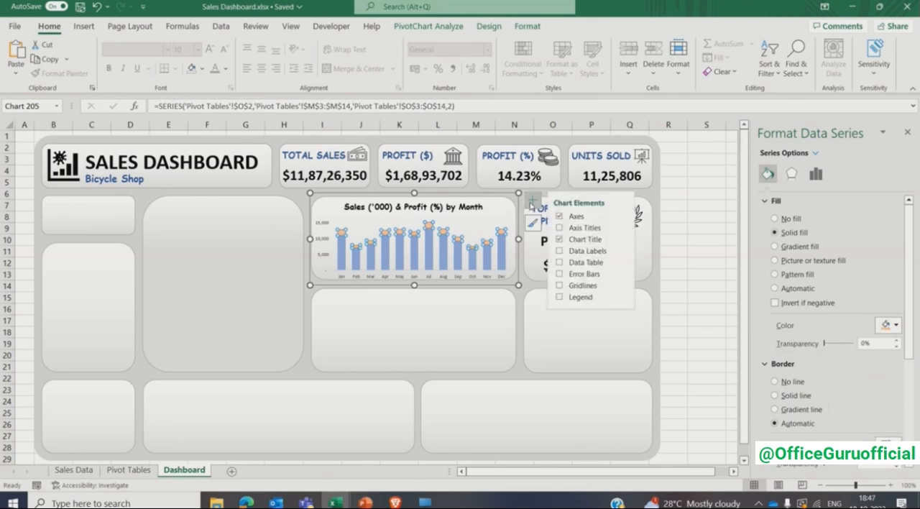
pyautogui.click(559, 253)
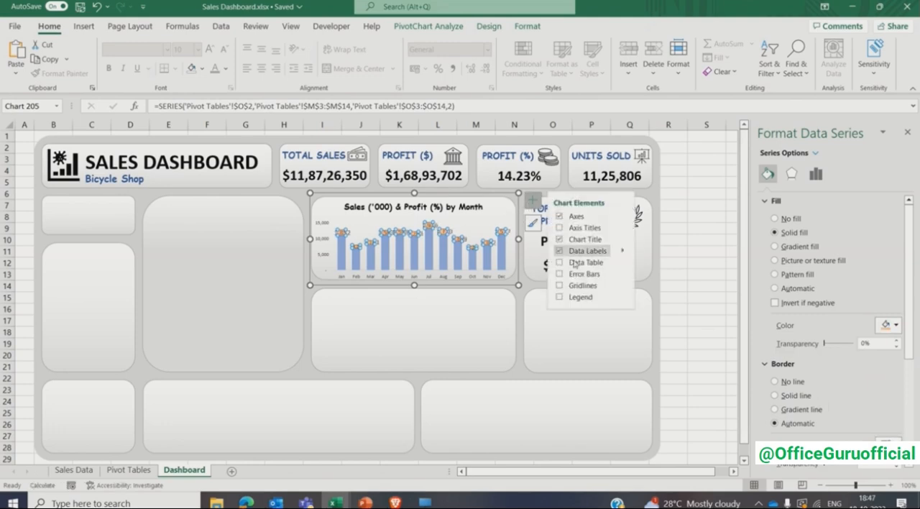
pyautogui.click(714, 251)
pyautogui.click(505, 233)
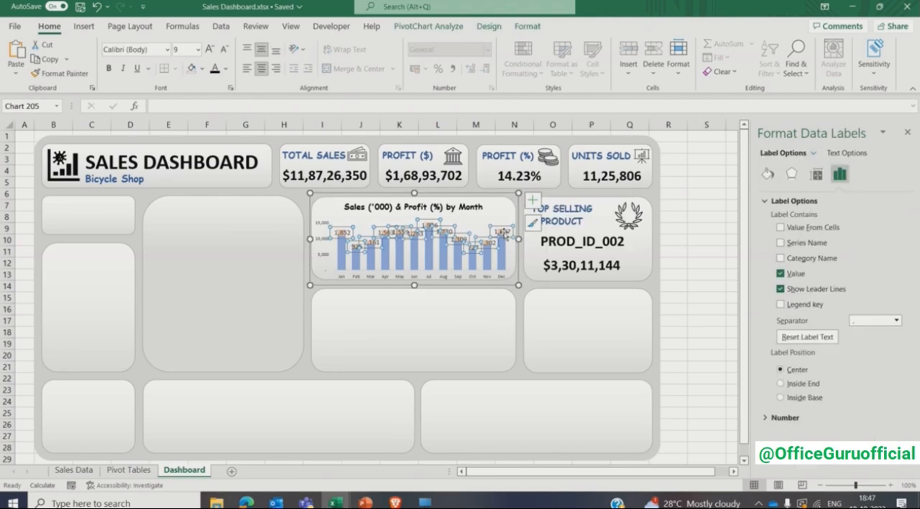
# - Replace the profit labels' values with the monthly profit percentages from the cell range on the Pivot Tables sheet
pyautogui.click(781, 273)
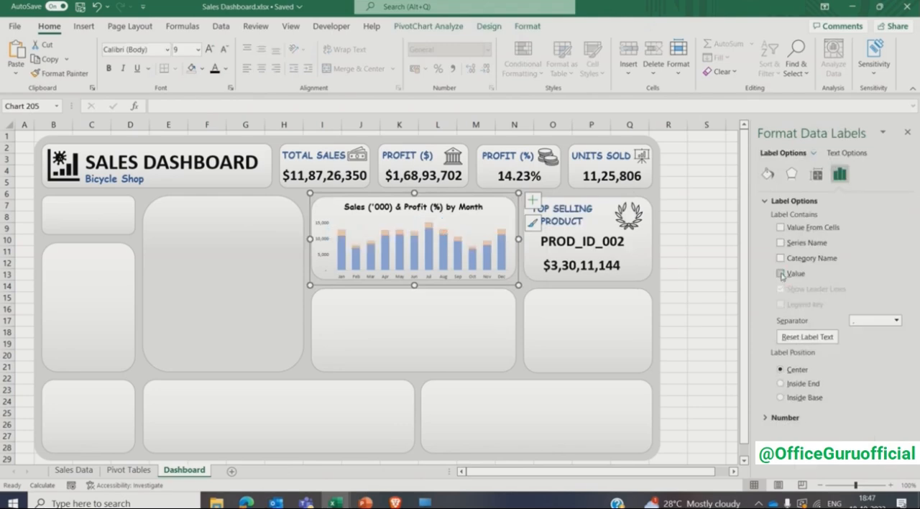
pyautogui.click(781, 227)
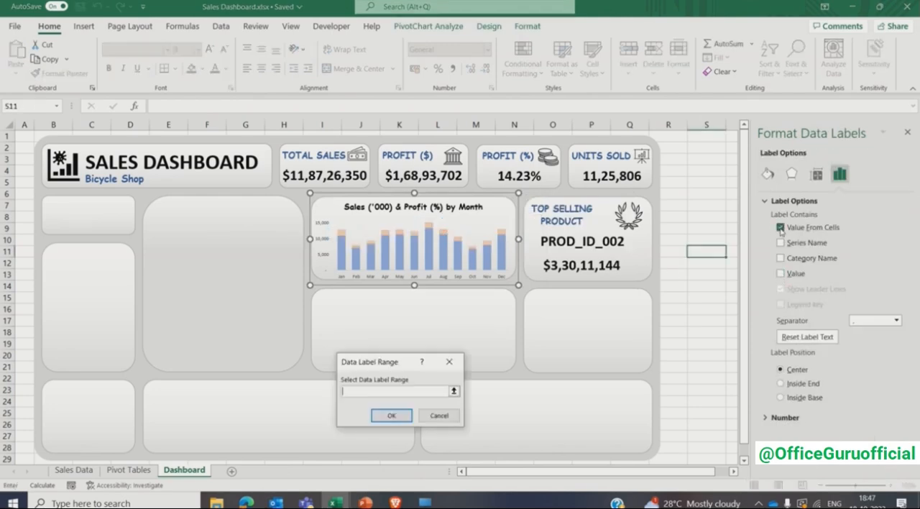
pyautogui.click(128, 469)
pyautogui.moveTo(243, 159); pyautogui.dragTo(245, 291)
pyautogui.click(391, 416)
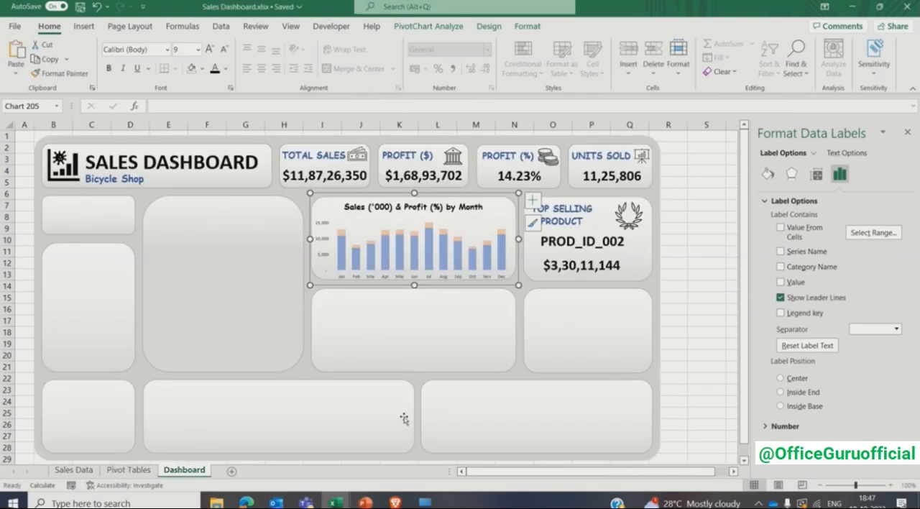
pyautogui.click(781, 227)
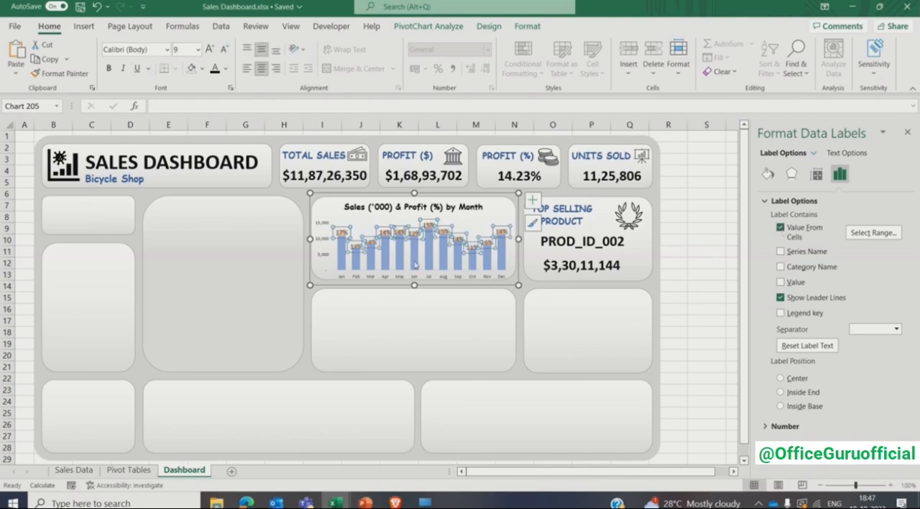
# - Make the profit percentage labels bold at font size 6 and extend the chart's plot area slightly upward
pyautogui.click(184, 49)
pyautogui.press('Return')
pyautogui.hotkey('ctrl', 'b')
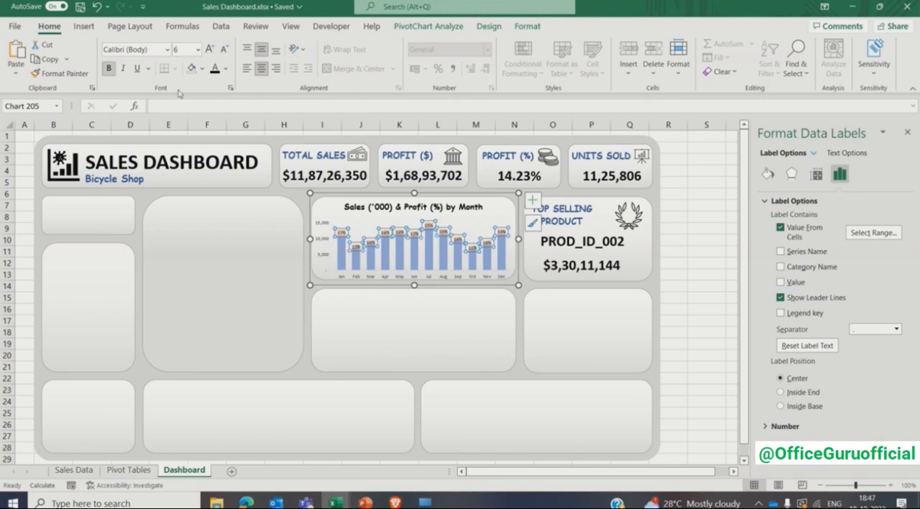
pyautogui.click(676, 227)
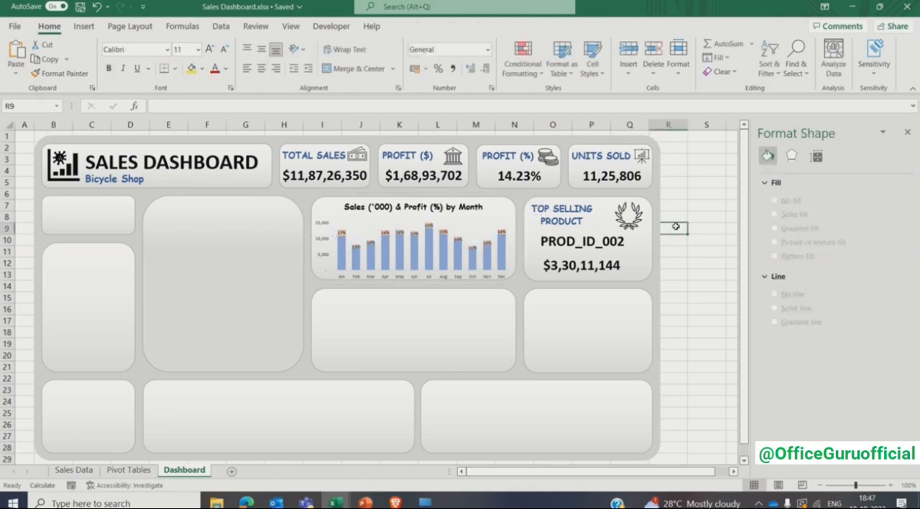
pyautogui.click(455, 229)
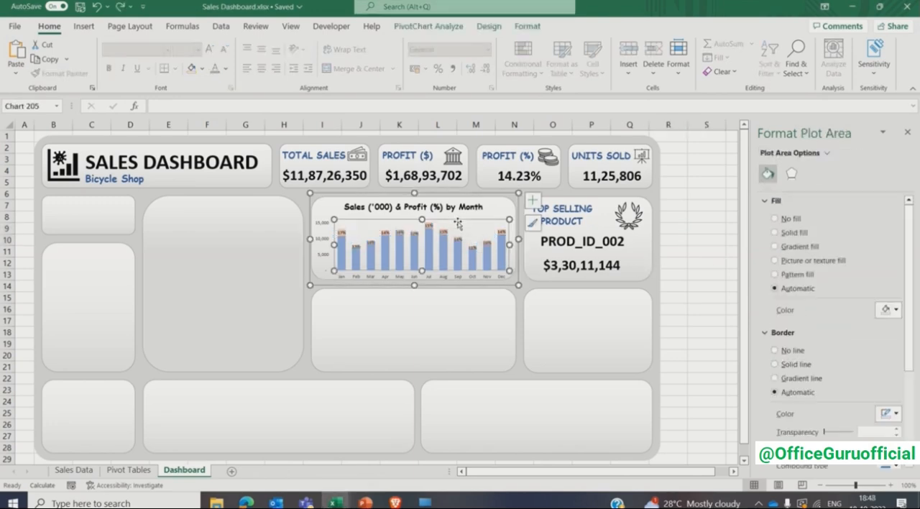
pyautogui.click(704, 246)
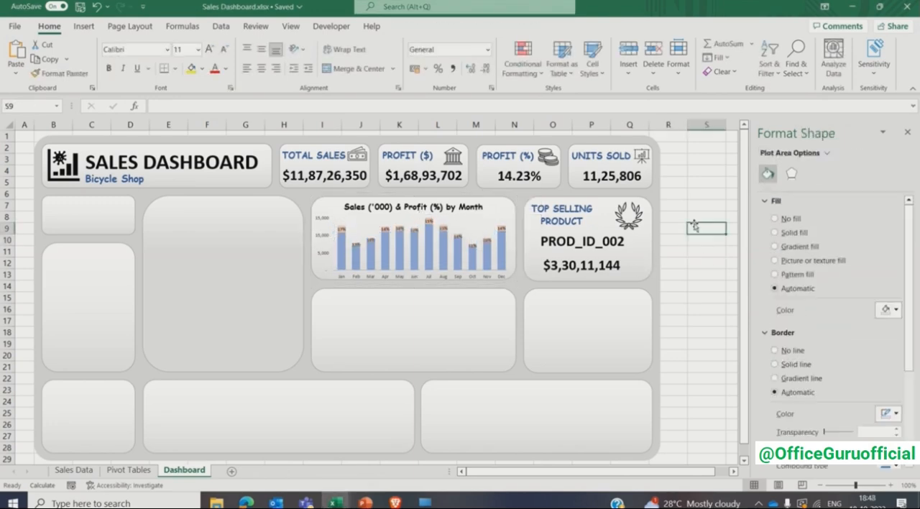
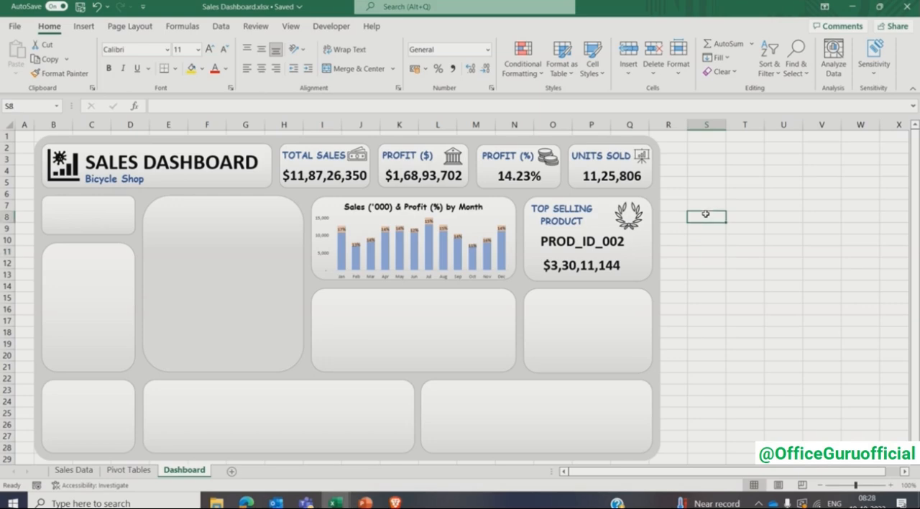
# - Insert a pivot table from the whole Sales Data table at cell S2 of the existing Pivot Tables sheet
pyautogui.click(466, 322)
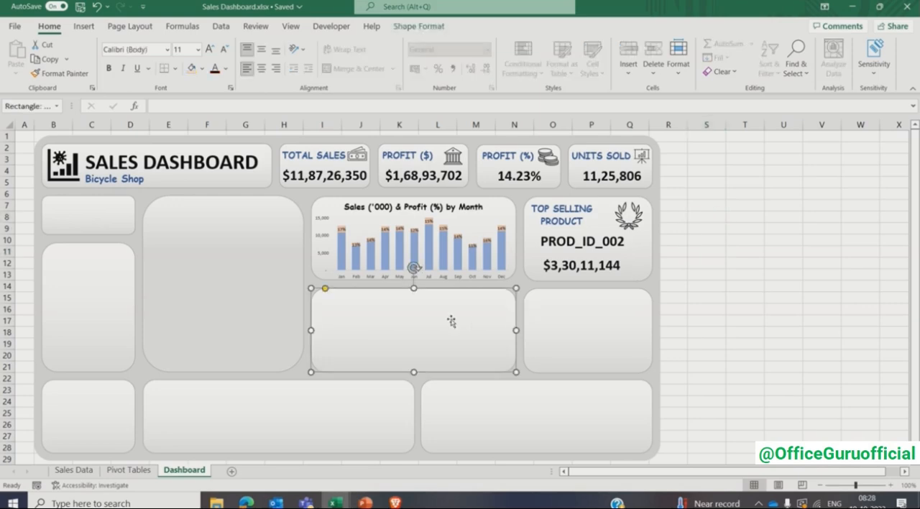
pyautogui.click(144, 470)
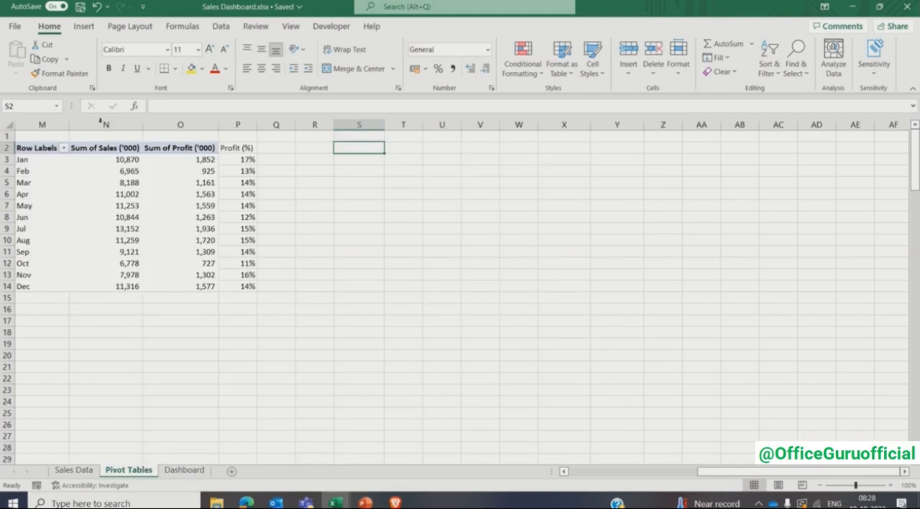
pyautogui.click(84, 26)
pyautogui.click(24, 49)
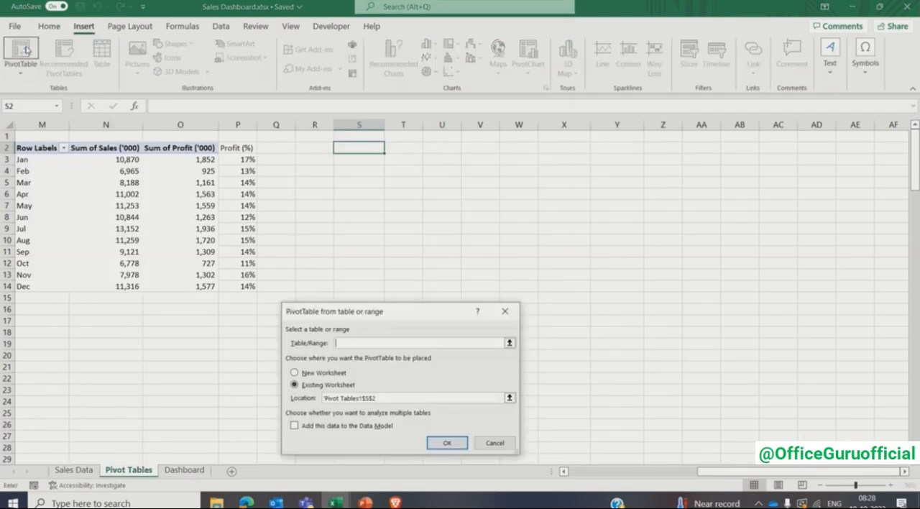
pyautogui.click(75, 470)
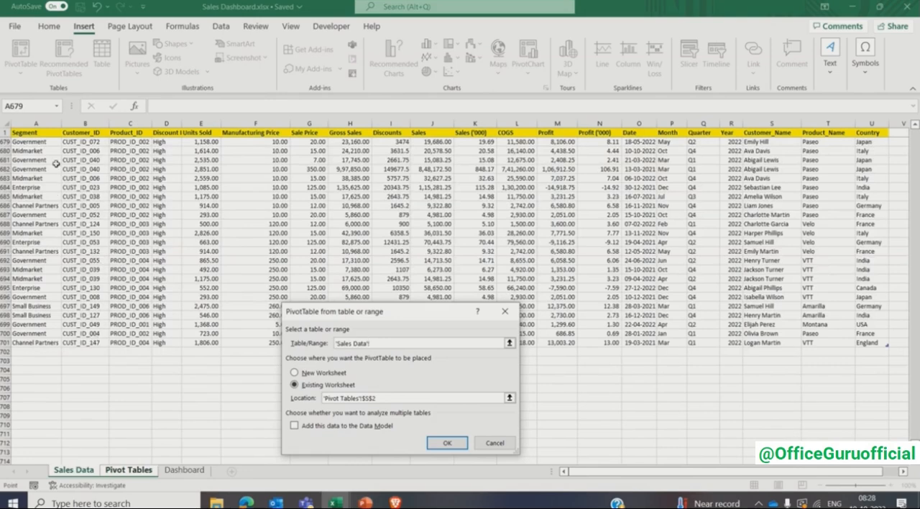
pyautogui.click(39, 133)
pyautogui.hotkey('ctrl', 'shift', 'Right')
pyautogui.hotkey('ctrl', 'shift', 'Down')
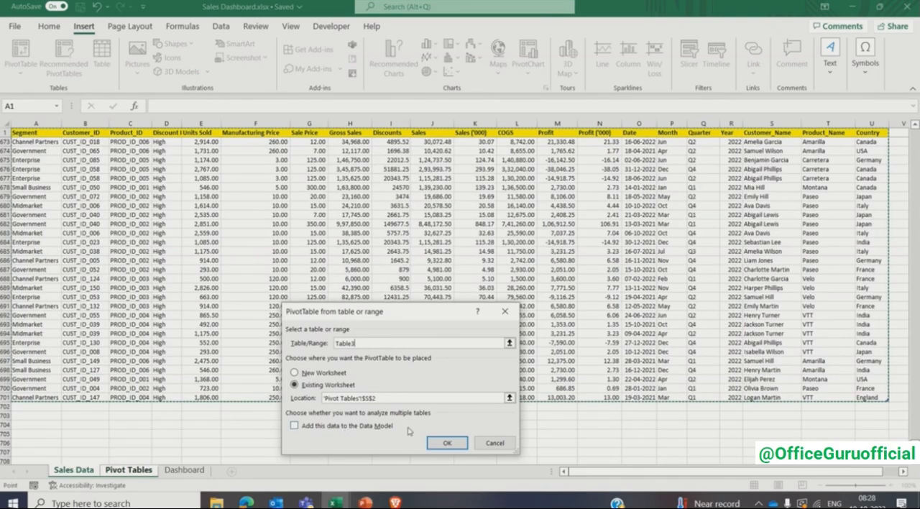
pyautogui.click(446, 442)
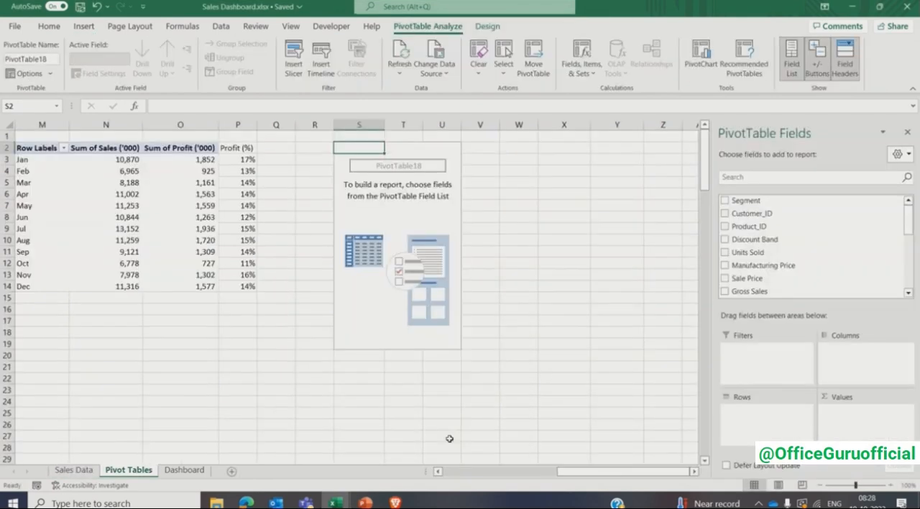
# - Sort the pivot field list A to Z and build the pivot with Customer_ID as rows and Sales as values
pyautogui.click(899, 154)
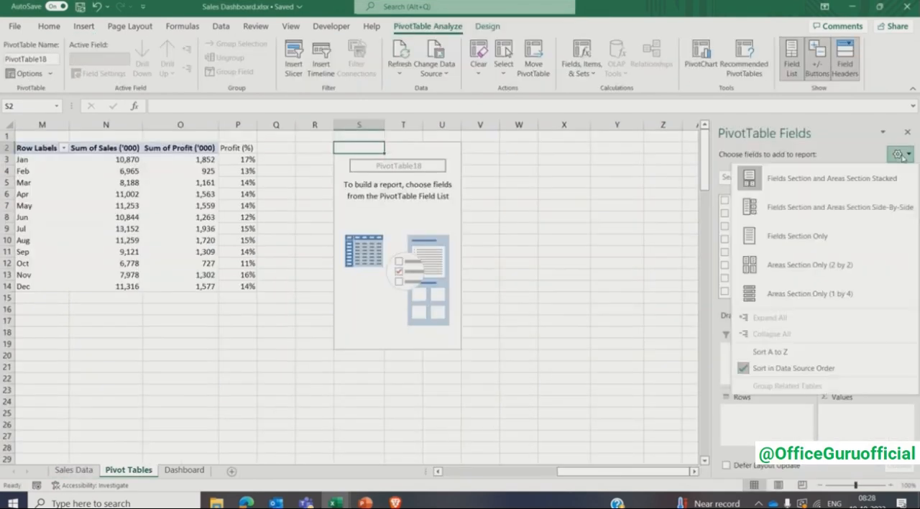
pyautogui.click(778, 352)
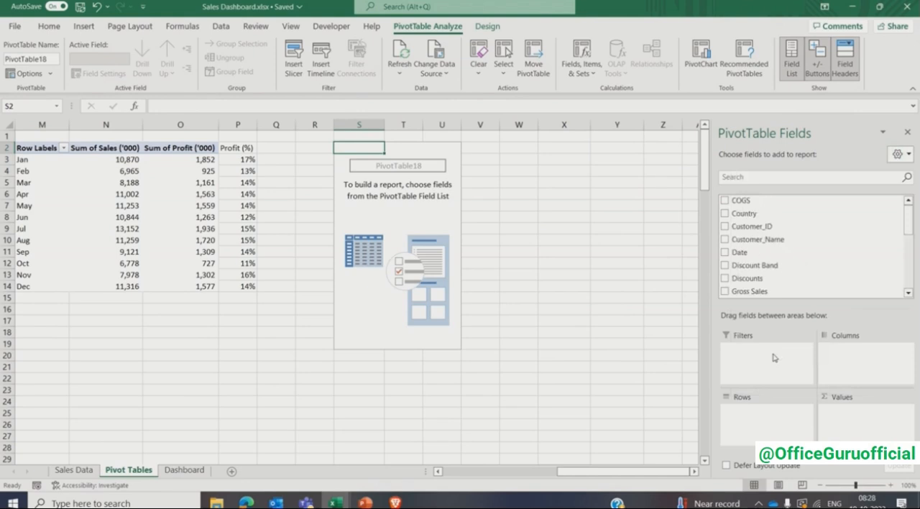
pyautogui.click(725, 227)
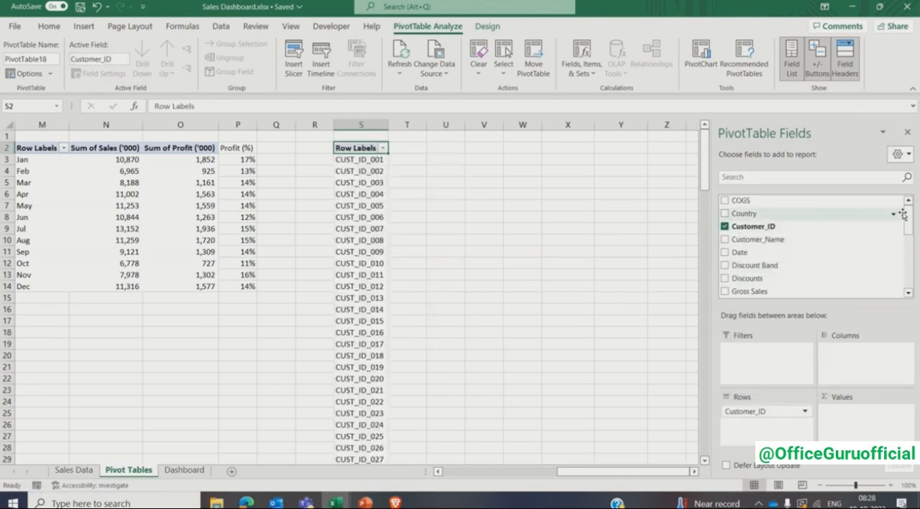
pyautogui.moveTo(909, 215); pyautogui.dragTo(910, 269)
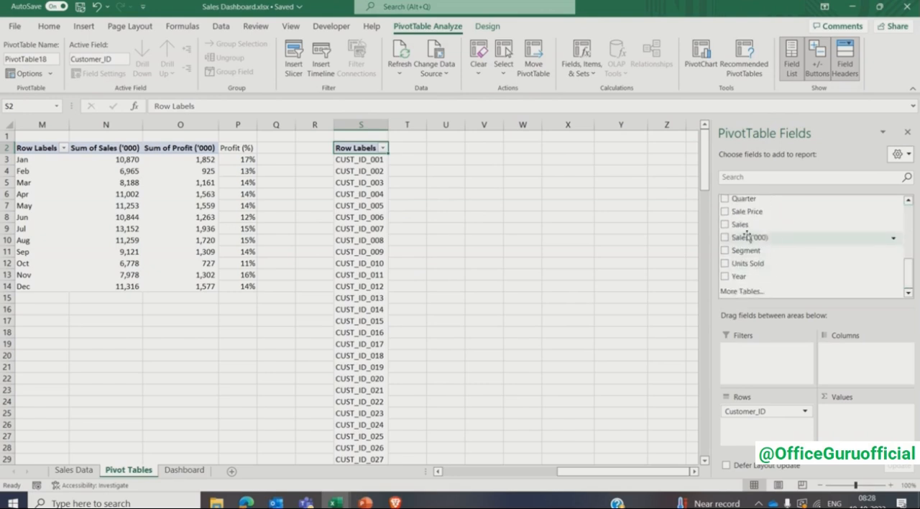
pyautogui.click(725, 225)
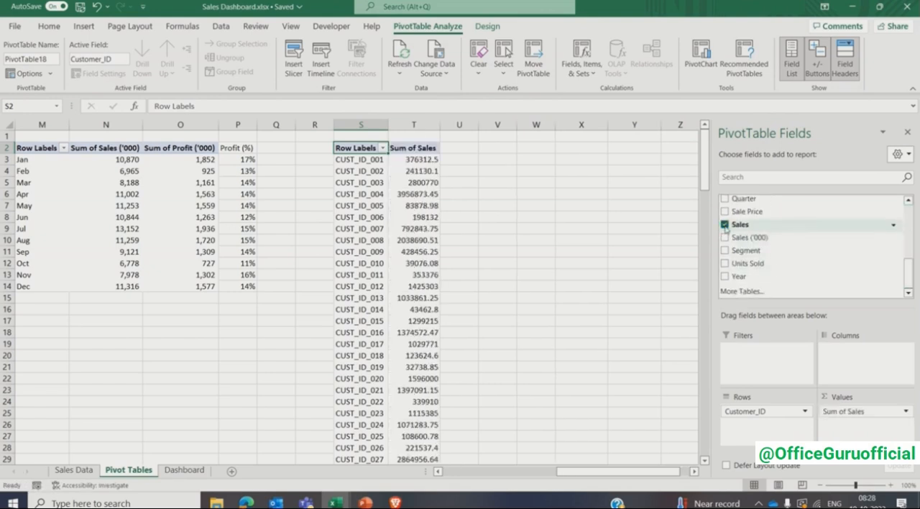
pyautogui.click(907, 132)
# - Format the customer pivot's Sum of Sales values with comma style and no decimals
pyautogui.click(426, 158)
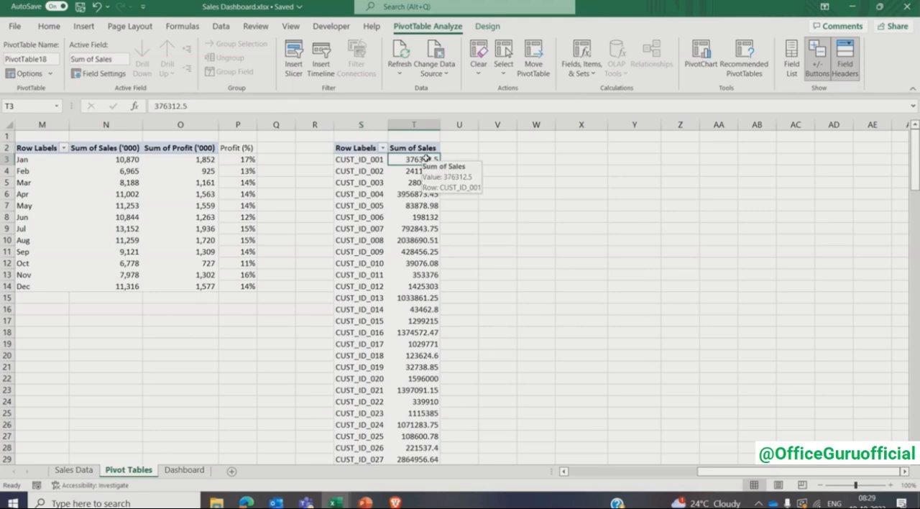
pyautogui.hotkey('ctrl', 'shift', 'Down')
pyautogui.click(49, 26)
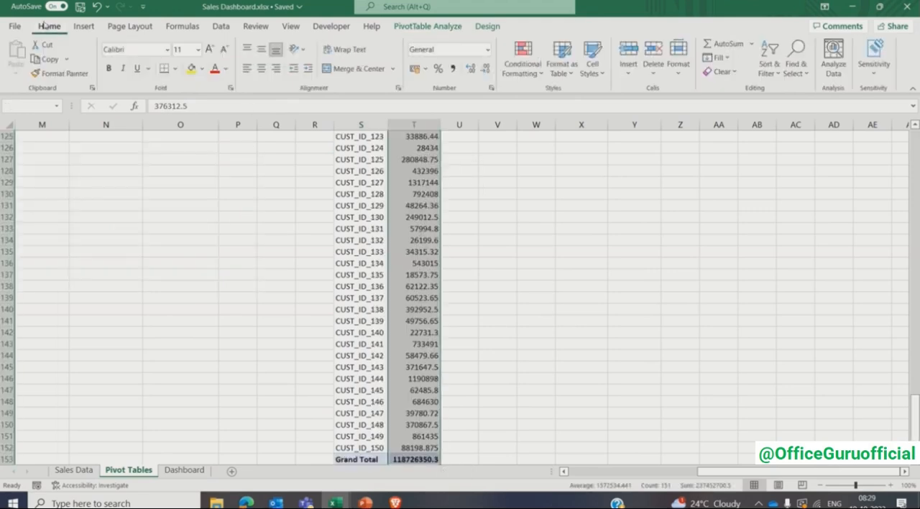
pyautogui.click(453, 70)
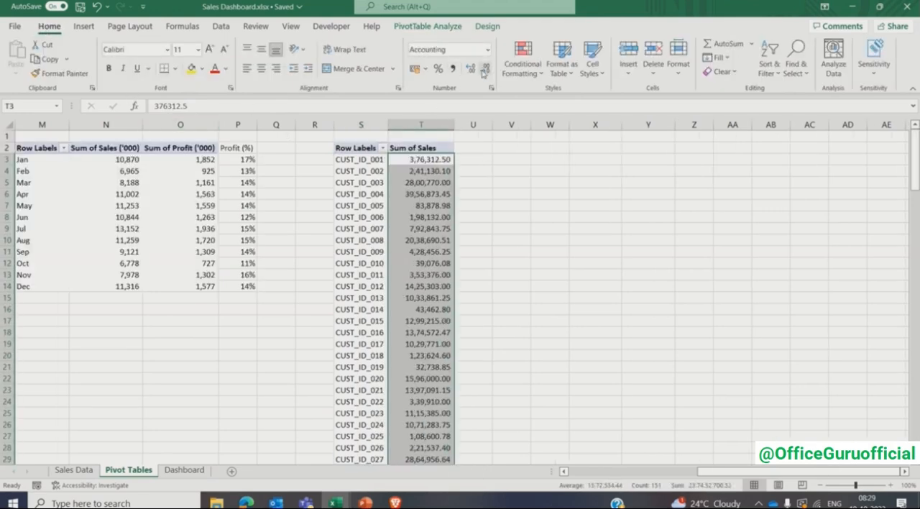
pyautogui.click(485, 69)
pyautogui.click(485, 68)
# - Remove the grand total row from the customer sales pivot and return to the top of the table
pyautogui.click(429, 161)
pyautogui.hotkey('ctrl', 'Down')
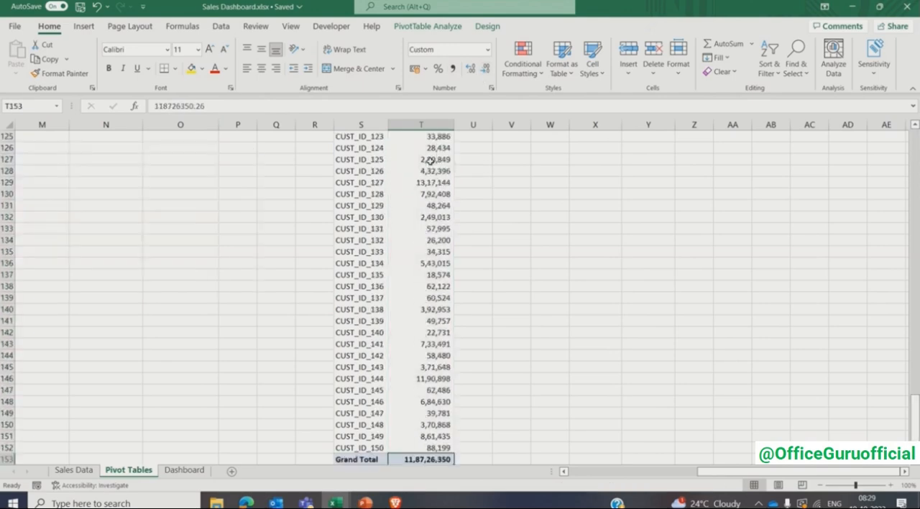
pyautogui.scroll(-4, 425, 158)
pyautogui.rightClick(378, 322)
pyautogui.click(432, 404)
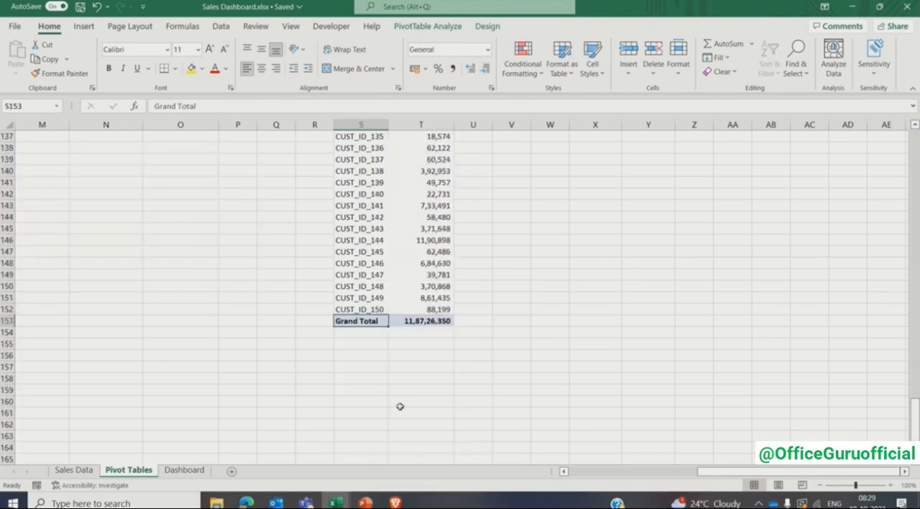
pyautogui.click(413, 286)
pyautogui.hotkey('ctrl', 'Up')
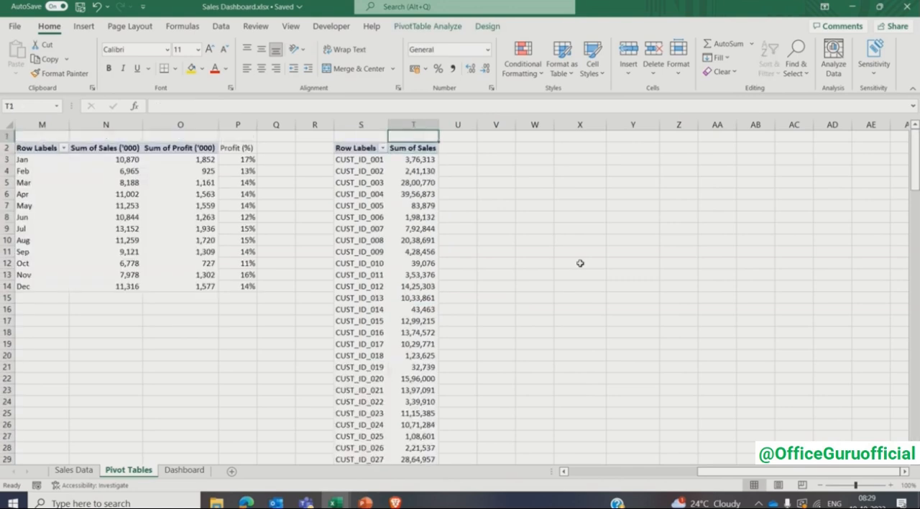
# - Draw a vertical scroll bar form control in column V beside the customer pivot, spanning about rows 7 to 19
pyautogui.click(497, 159)
pyautogui.click(335, 25)
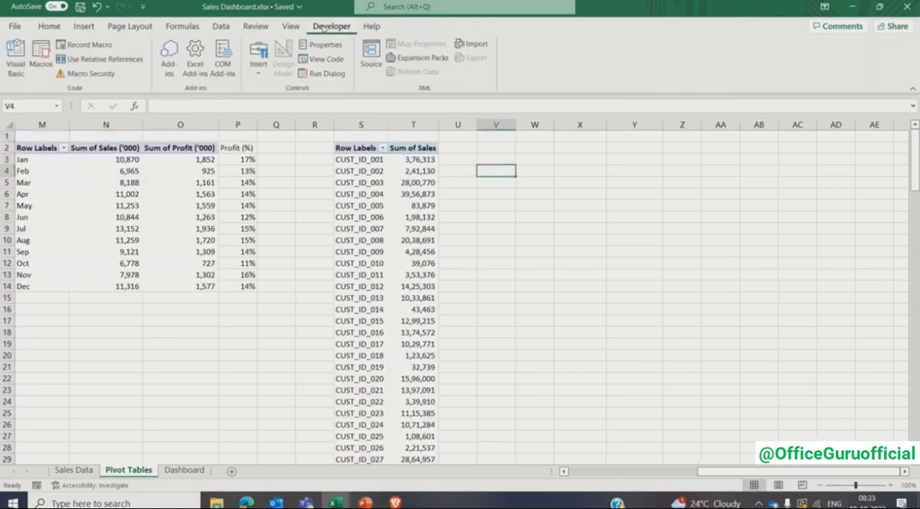
pyautogui.click(259, 65)
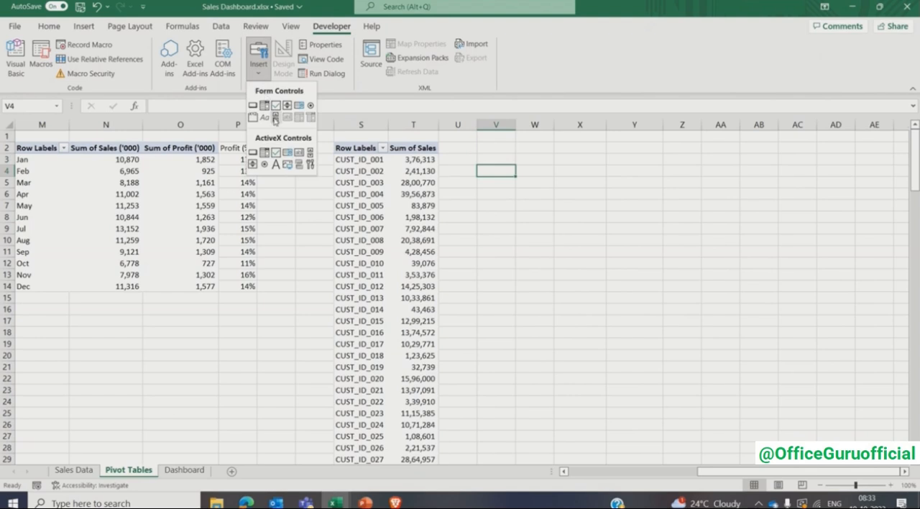
pyautogui.click(275, 117)
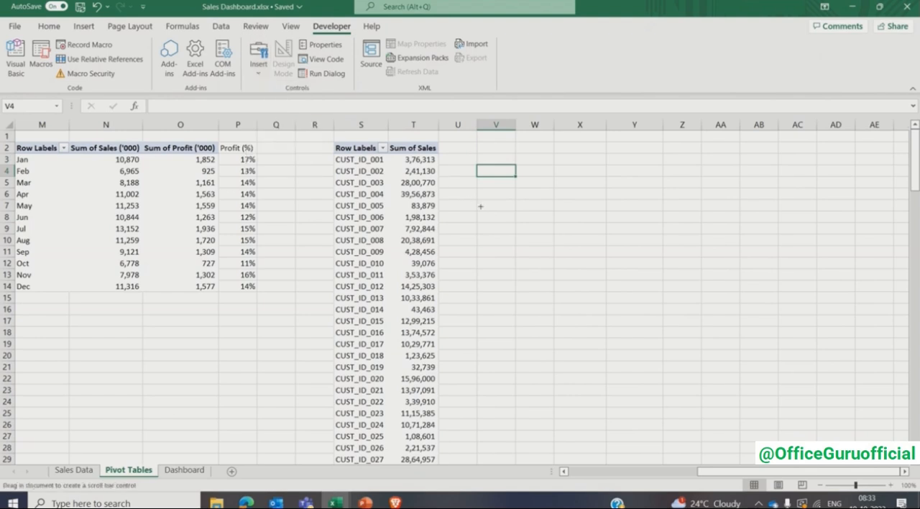
pyautogui.moveTo(483, 206); pyautogui.dragTo(498, 248)
pyautogui.moveTo(503, 331); pyautogui.dragTo(504, 354)
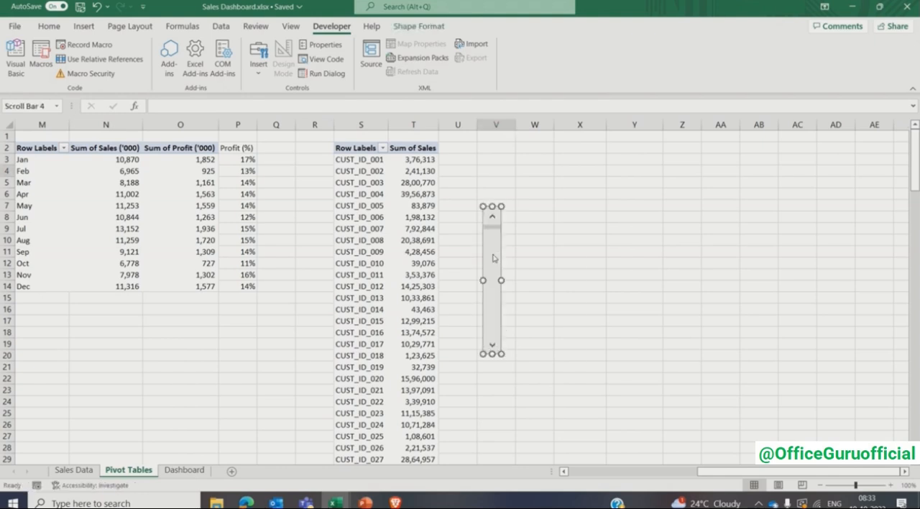
# - Set the scroll bar's minimum value to 1, maximum value to 150, page change to 5 and cell link to V1
pyautogui.rightClick(494, 256)
pyautogui.click(505, 369)
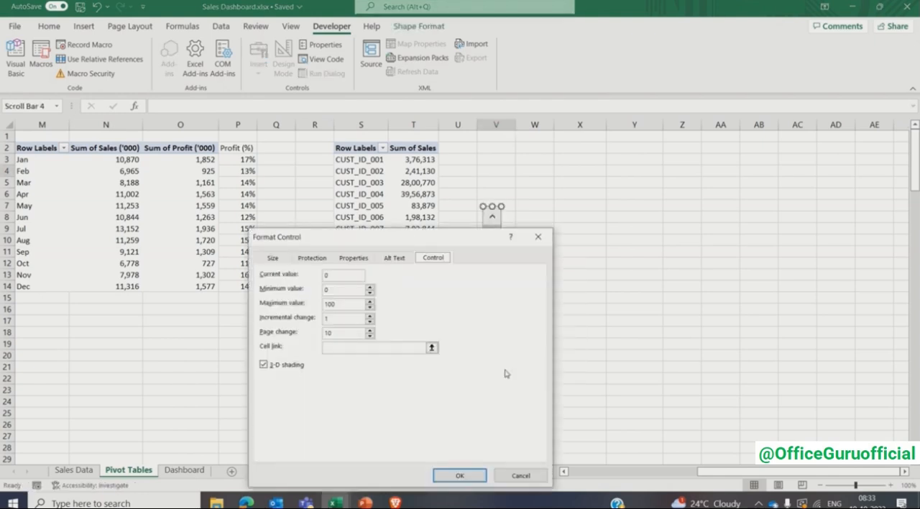
pyautogui.click(337, 290)
pyautogui.write('1')
pyautogui.press('Tab')
pyautogui.write('150')
pyautogui.press('Tab')
pyautogui.write('5')
pyautogui.press('Tab')
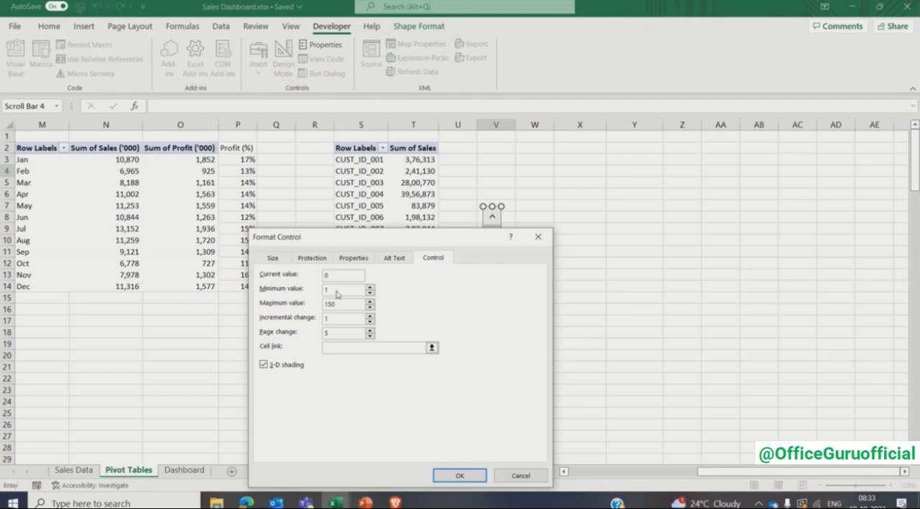
pyautogui.click(498, 137)
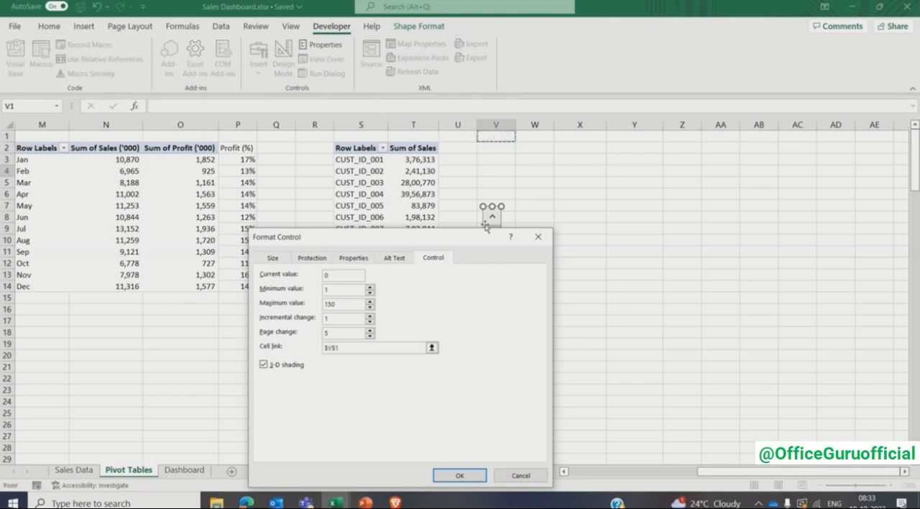
pyautogui.click(459, 476)
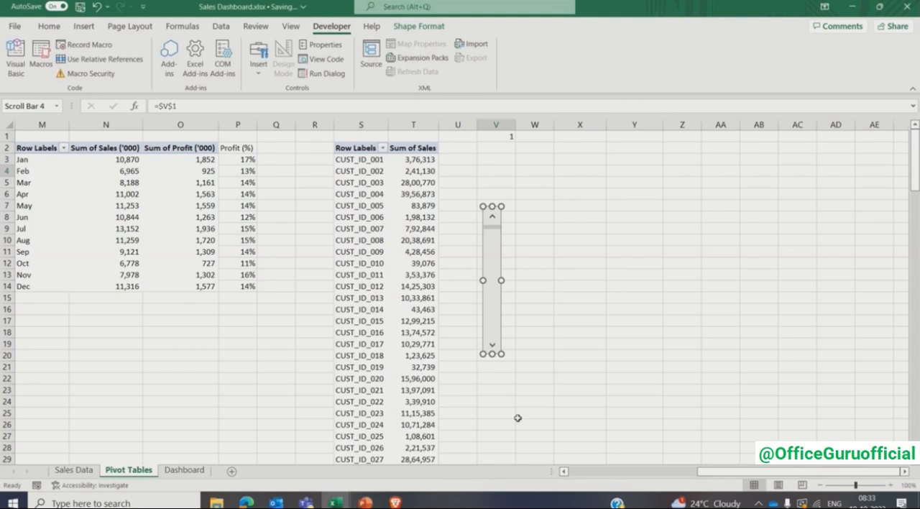
# - Test the scroll bar by stepping it, running it to its lower end and returning it to the start
pyautogui.click(527, 324)
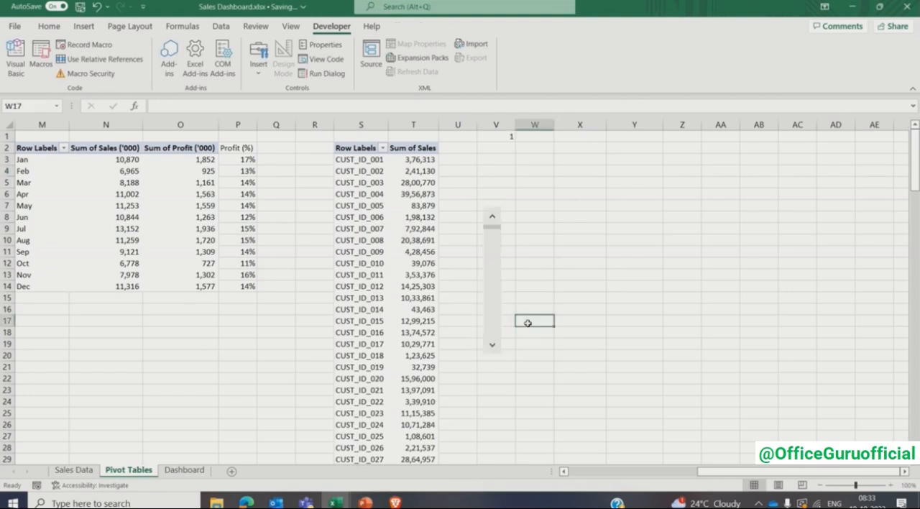
pyautogui.click(493, 347)
pyautogui.click(493, 347)
pyautogui.click(493, 347)
pyautogui.click(493, 347)
pyautogui.click(492, 346)
pyautogui.moveTo(493, 232); pyautogui.dragTo(494, 348)
pyautogui.moveTo(492, 335); pyautogui.dragTo(494, 212)
# - Enter =COUNT(T:T) in cell W1 to count the customer sales values
pyautogui.click(534, 136)
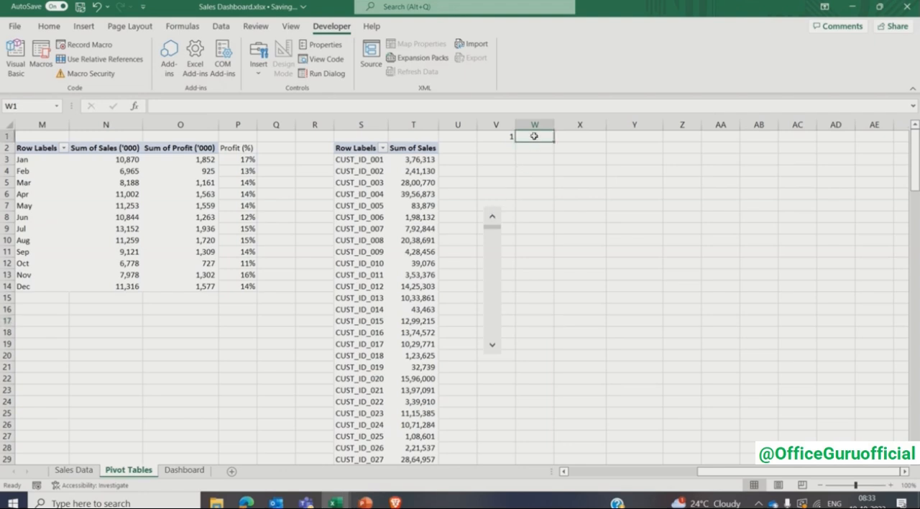
pyautogui.write('=count(')
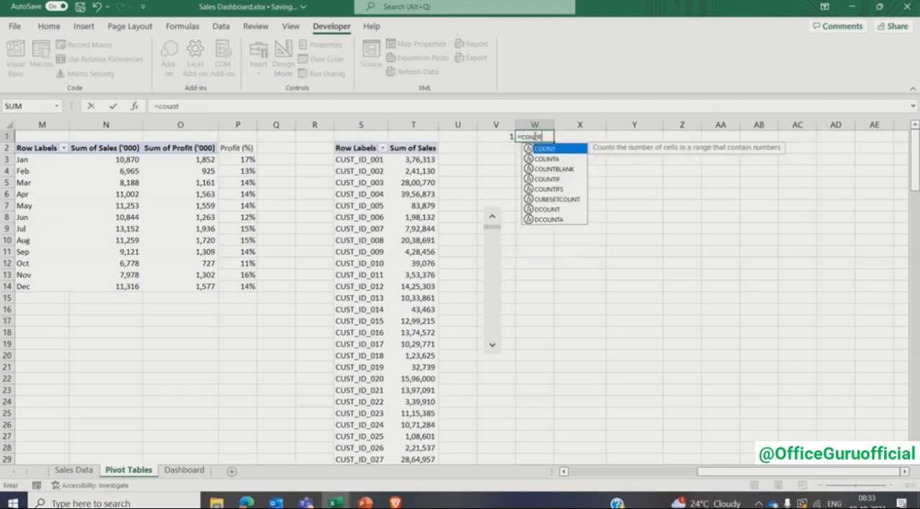
pyautogui.click(414, 124)
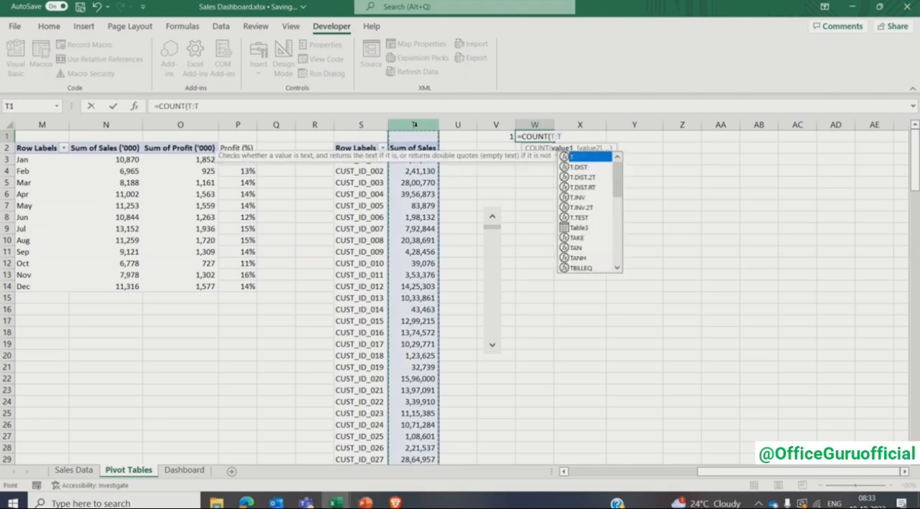
pyautogui.write(')')
pyautogui.press('Tab')
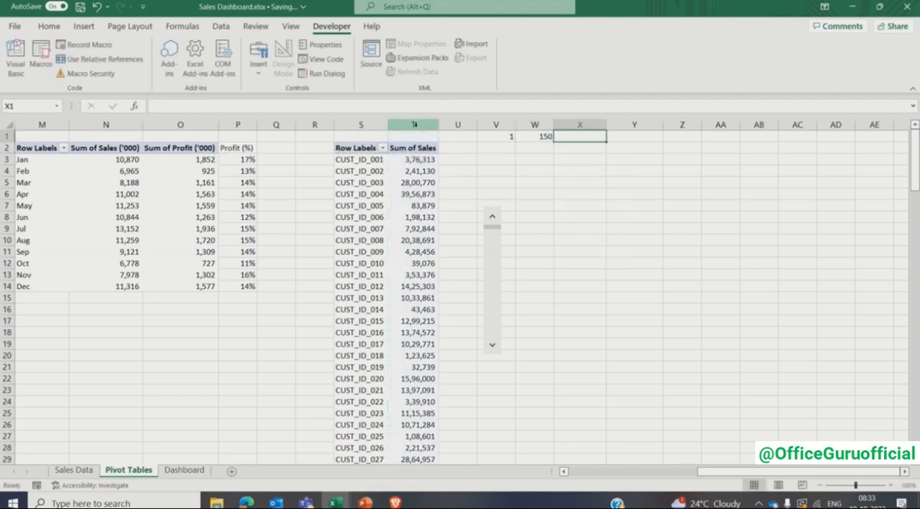
# - Enter =W1-4 in cell X1 to calculate the last starting position for a five-customer window
pyautogui.write('=')
pyautogui.press('Left')
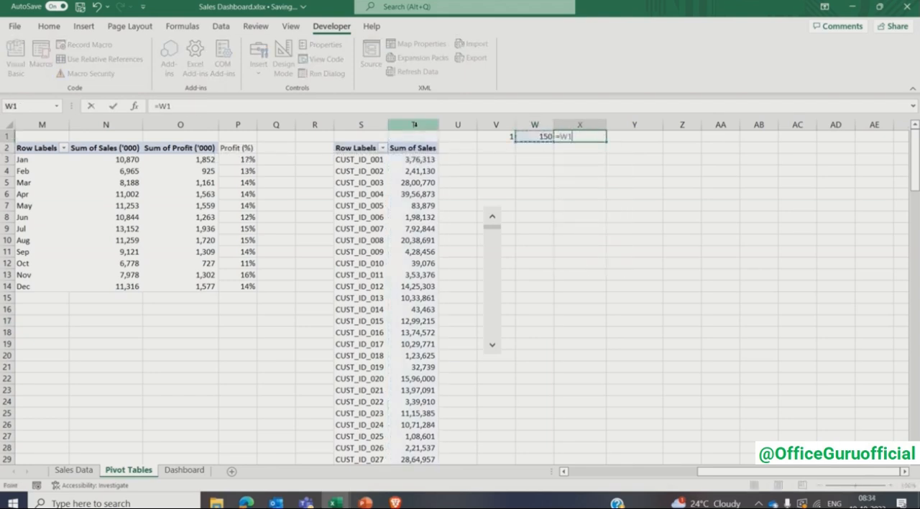
pyautogui.write('-4')
pyautogui.press('Return')
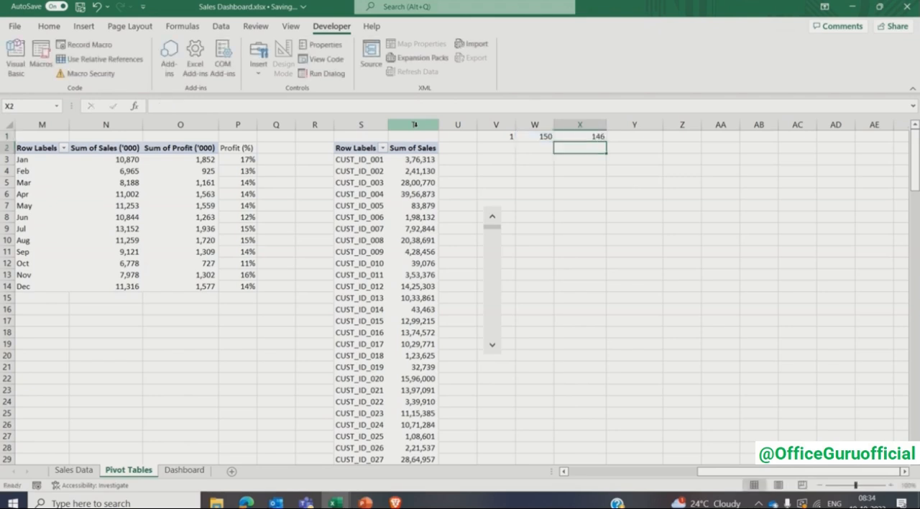
# - Enter =MIN(X1,V1) in cell Y1 to cap the scroll position at the last valid starting row
pyautogui.press('Up')
pyautogui.press('Right')
pyautogui.write('=min')
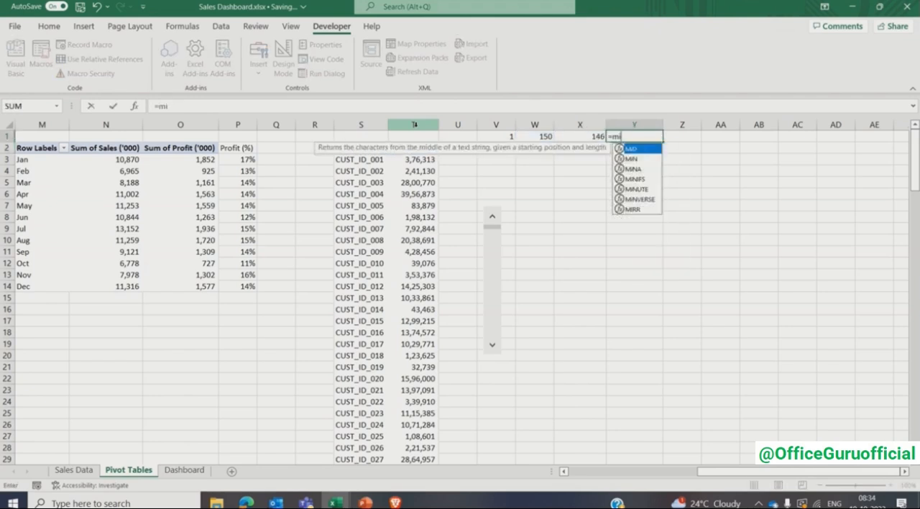
pyautogui.press('Tab')
pyautogui.press('Left')
pyautogui.write(',')
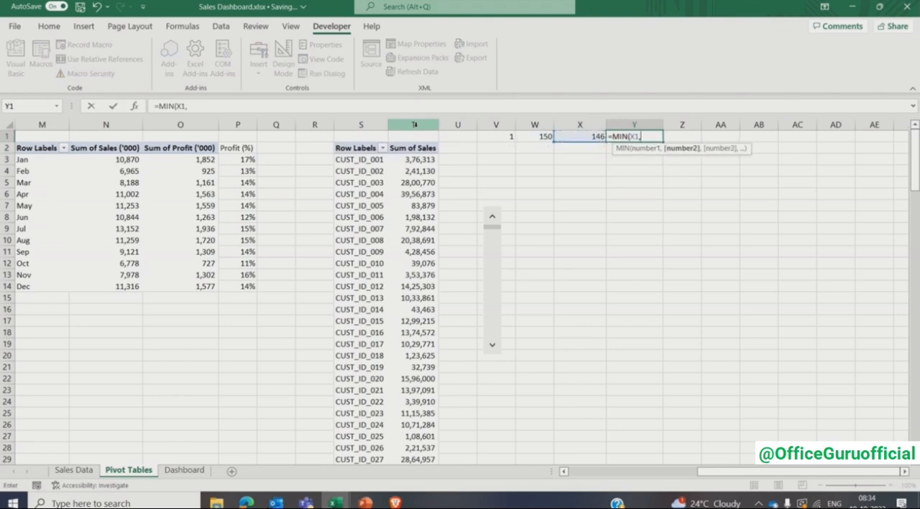
pyautogui.press('Left')
pyautogui.press('Left')
pyautogui.press('Left')
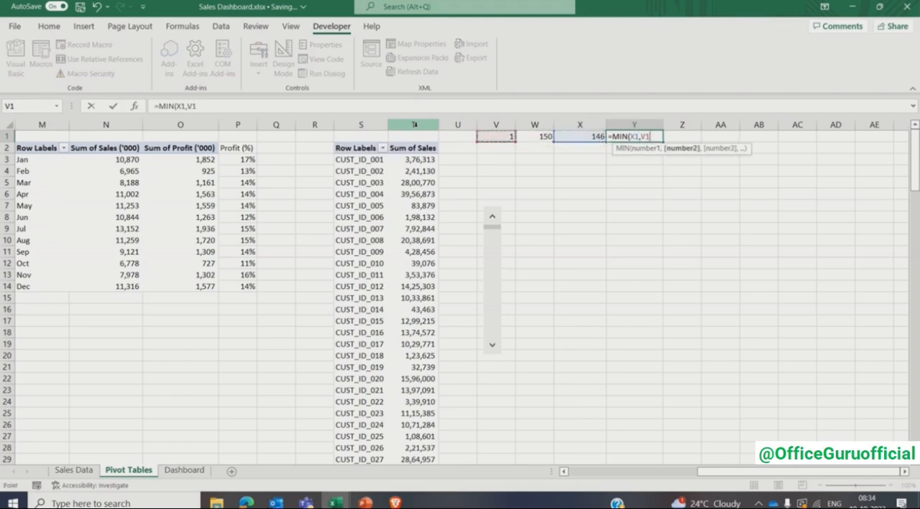
pyautogui.write(')')
pyautogui.press('Return')
# - Enter =OFFSET(S2,$Y$1,0,5) in cell Y7 to return five customer IDs from the scroll position
pyautogui.press('Down')
pyautogui.press('Down')
pyautogui.press('Down')
pyautogui.press('Down')
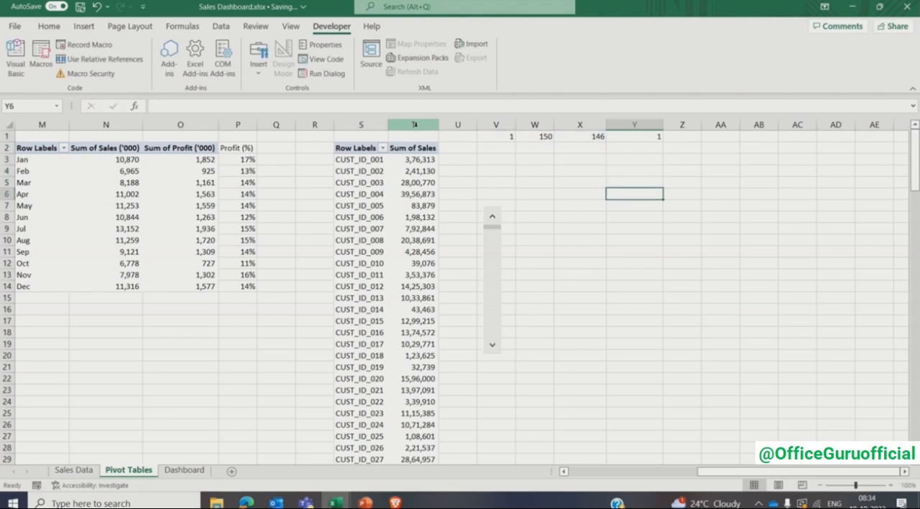
pyautogui.press('Down')
pyautogui.write('=off')
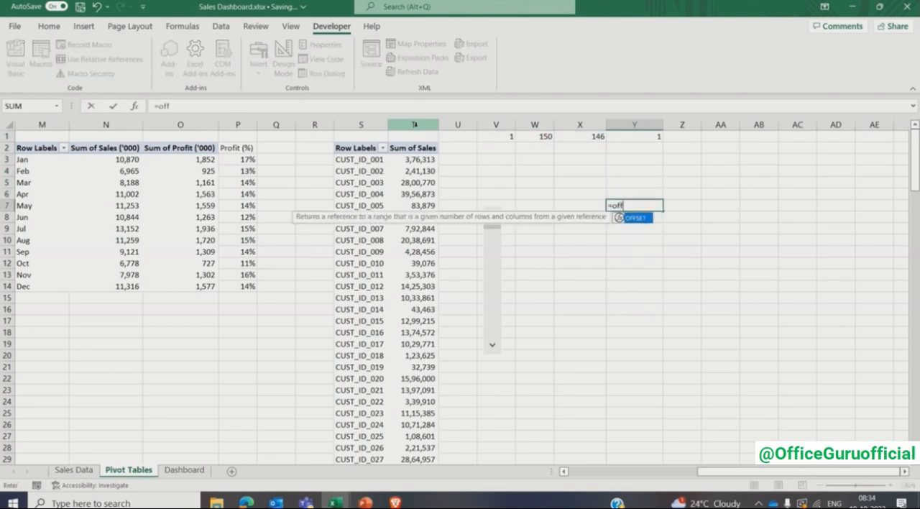
pyautogui.press('Tab')
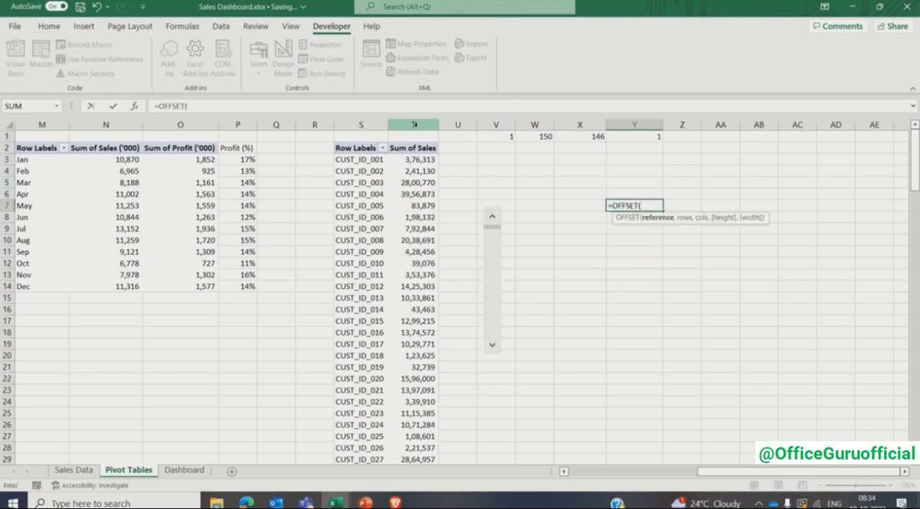
pyautogui.write('S')
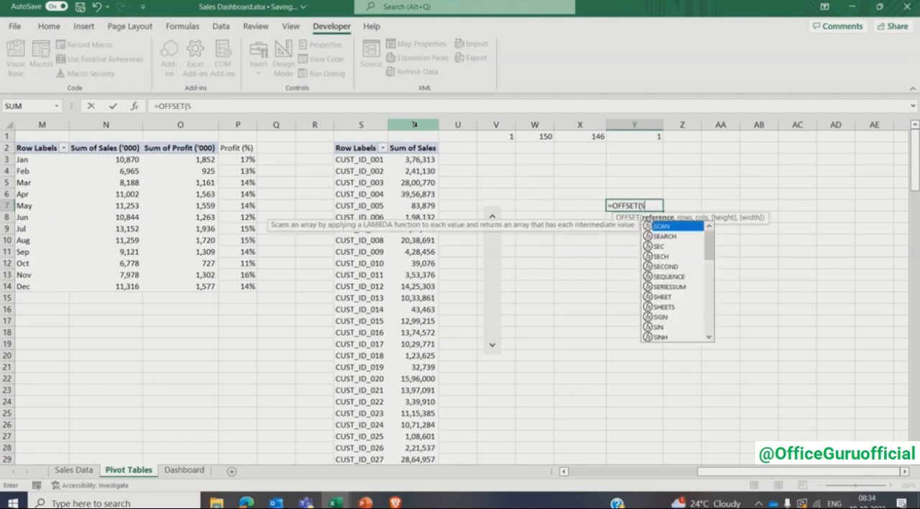
pyautogui.write('2,')
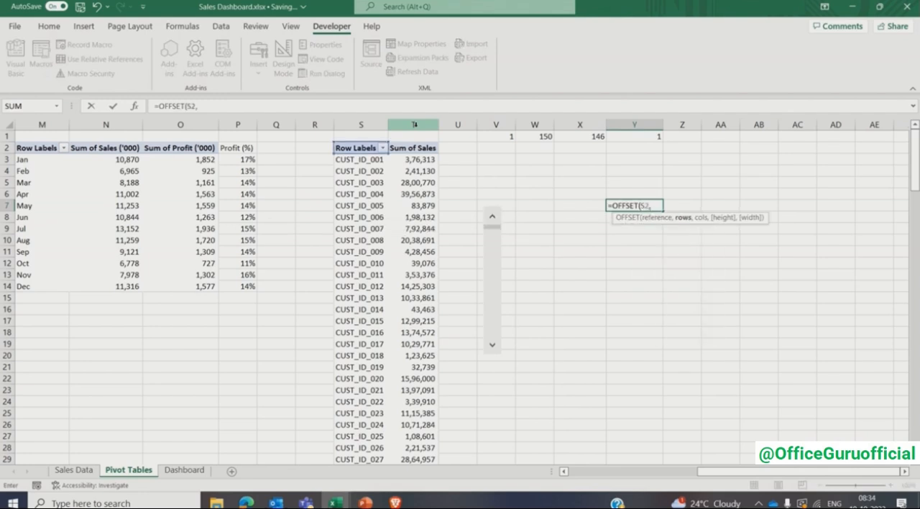
pyautogui.click(627, 138)
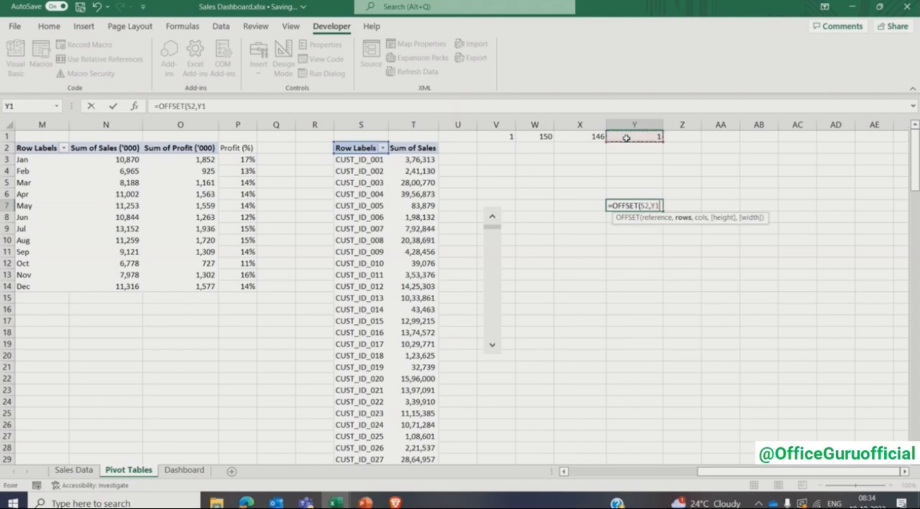
pyautogui.press('F4')
pyautogui.write(',0')
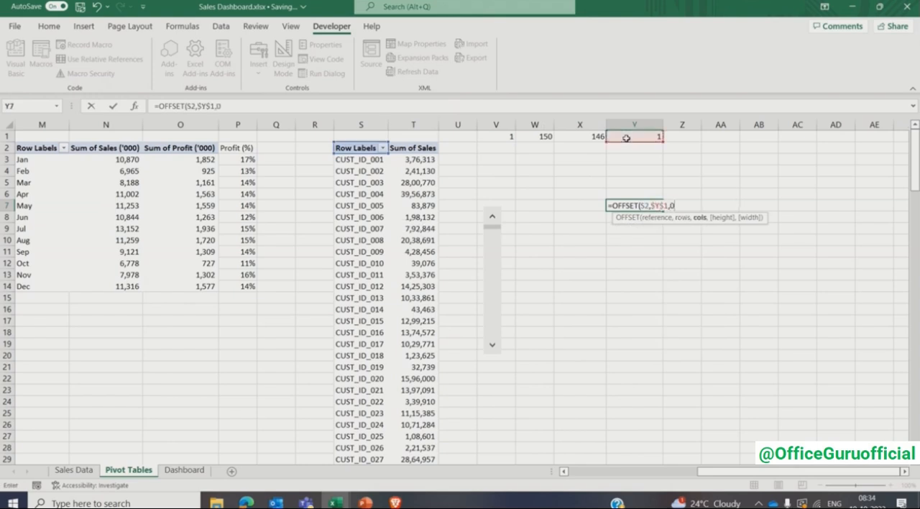
pyautogui.write(',5)')
pyautogui.press('Return')
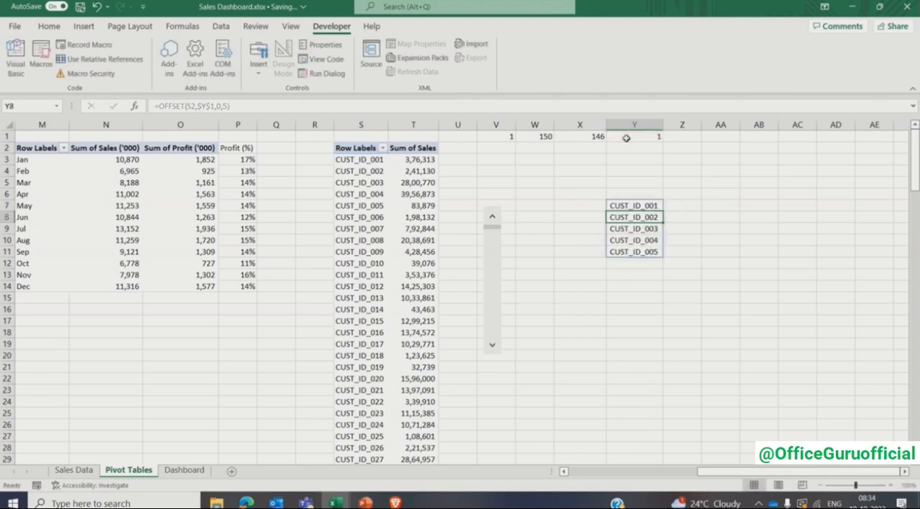
# - Copy the OFFSET formula from Y7 into Z7 to return the matching customer sales values
pyautogui.press('Up')
pyautogui.press('Right')
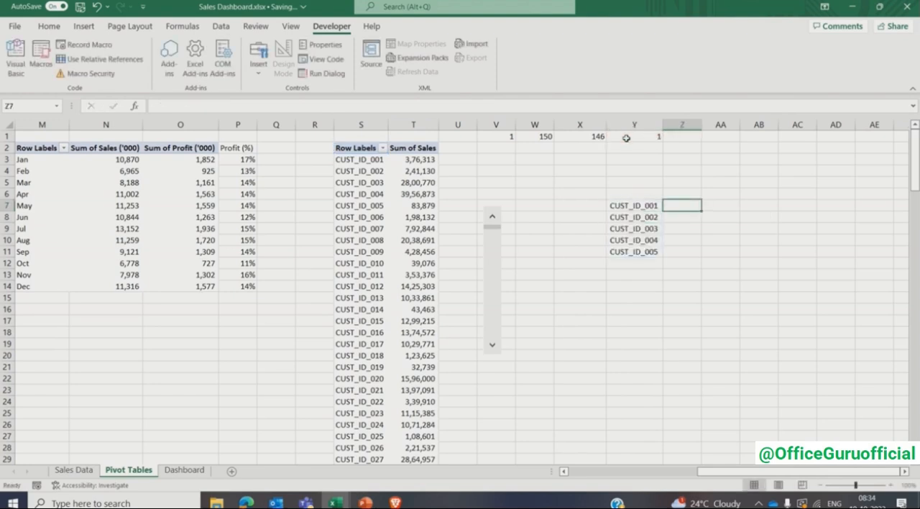
pyautogui.press('Left')
pyautogui.hotkey('ctrl', 'c')
pyautogui.press('Right')
pyautogui.press('Return')
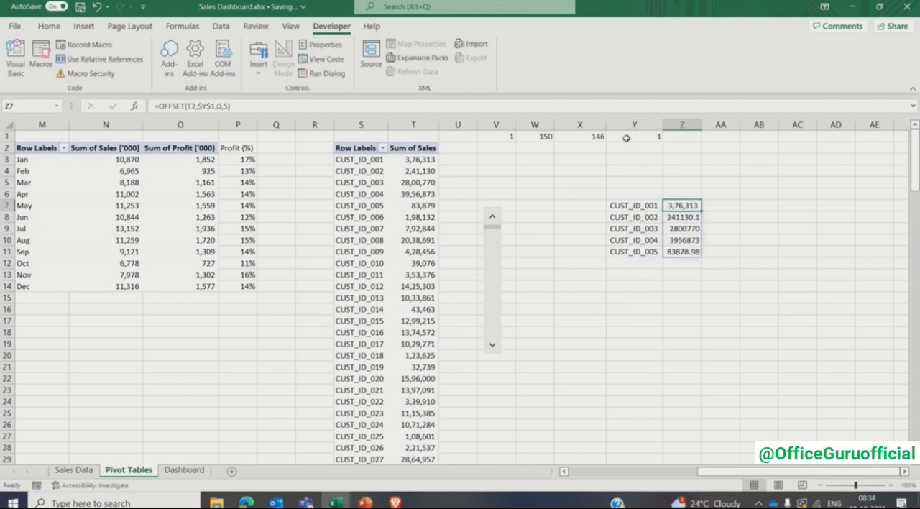
# - Format the sales values in Z7:Z11 with the comma style and no decimal places
pyautogui.hotkey('ctrl', 'shift', 'Down')
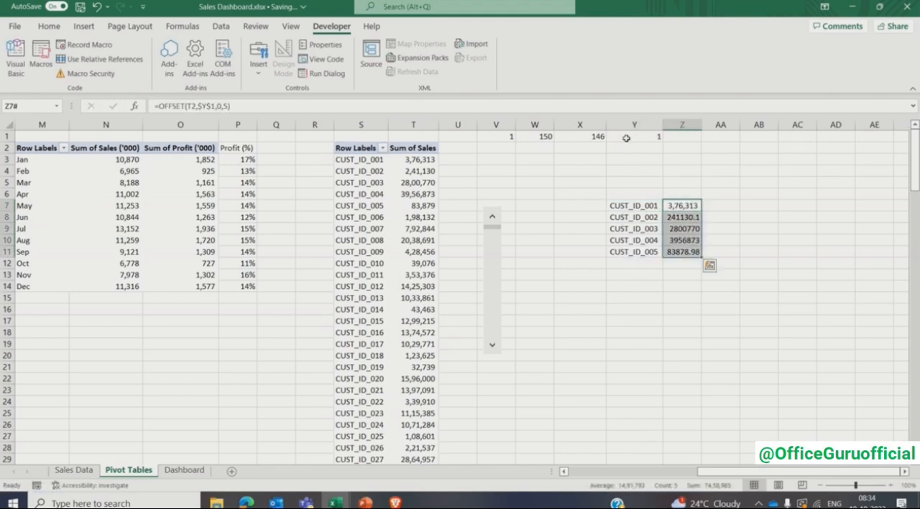
pyautogui.click(49, 26)
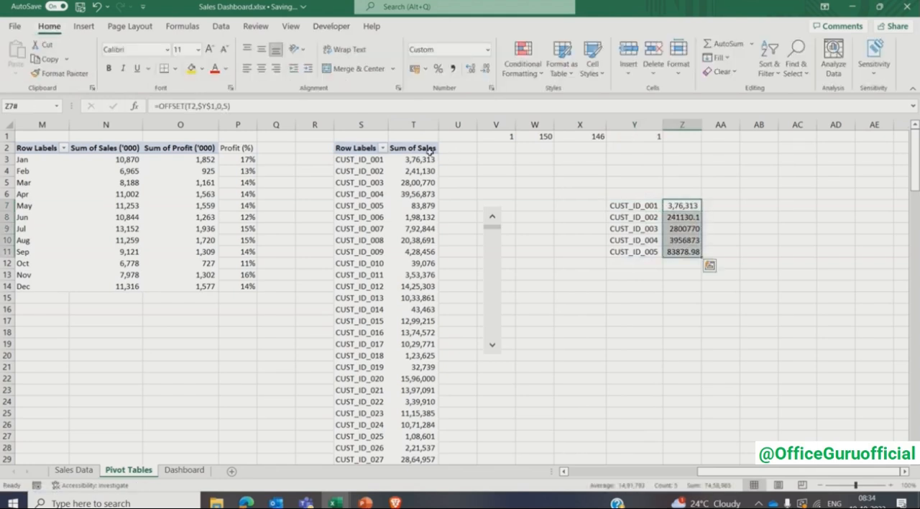
pyautogui.click(452, 68)
pyautogui.click(485, 68)
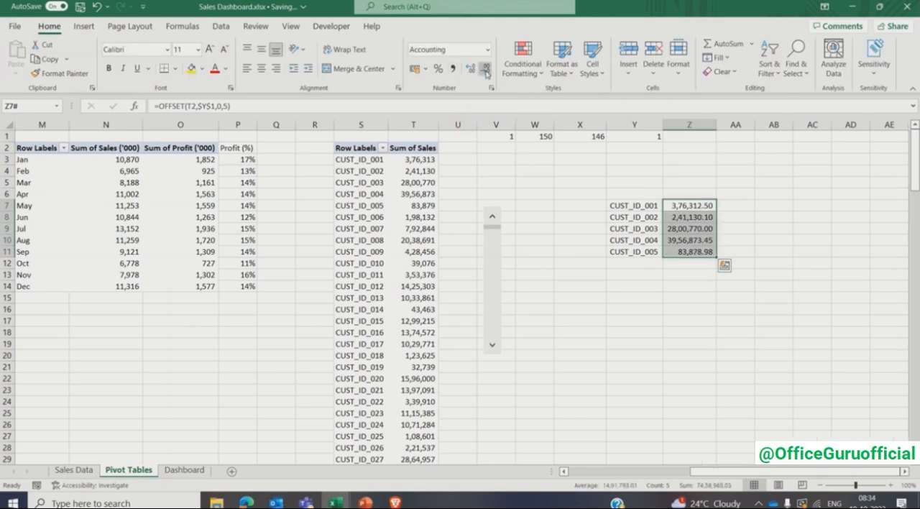
pyautogui.click(485, 69)
# - Test the customer window by stepping the scroll bar down, running it to its lower end, stepping up and returning it near the start
pyautogui.click(652, 208)
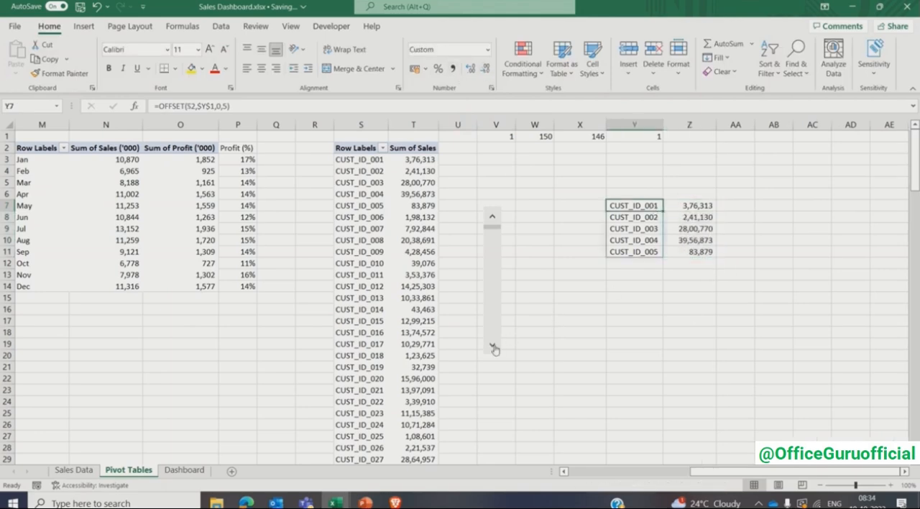
pyautogui.click(493, 346)
pyautogui.click(493, 345)
pyautogui.click(493, 345)
pyautogui.click(493, 346)
pyautogui.click(493, 345)
pyautogui.click(492, 345)
pyautogui.click(492, 345)
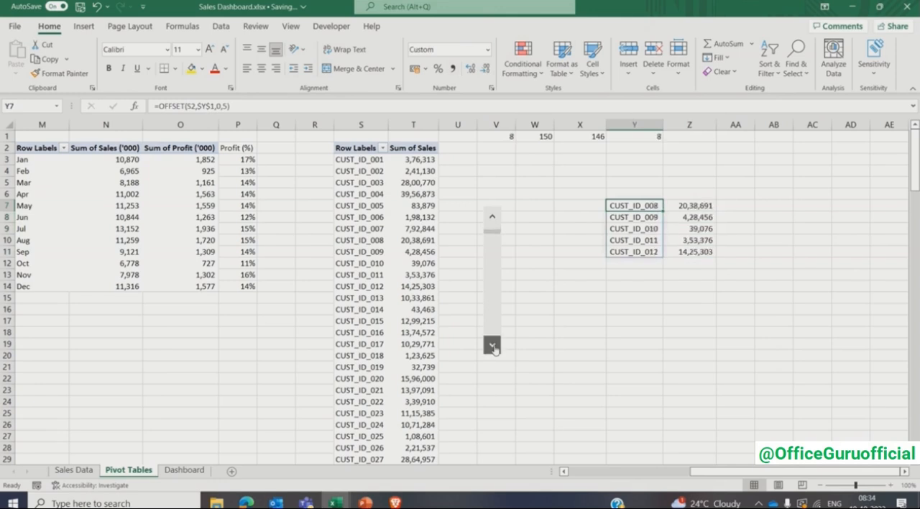
pyautogui.click(492, 345)
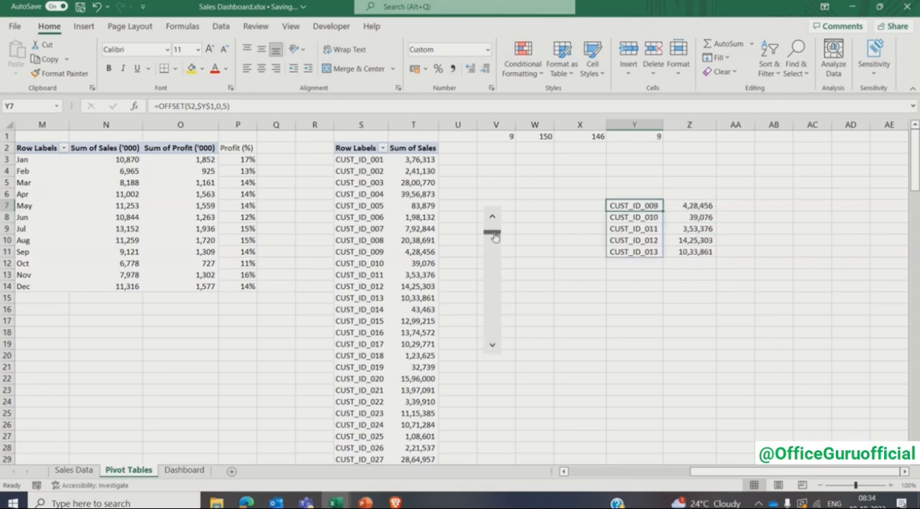
pyautogui.moveTo(495, 237); pyautogui.dragTo(494, 351)
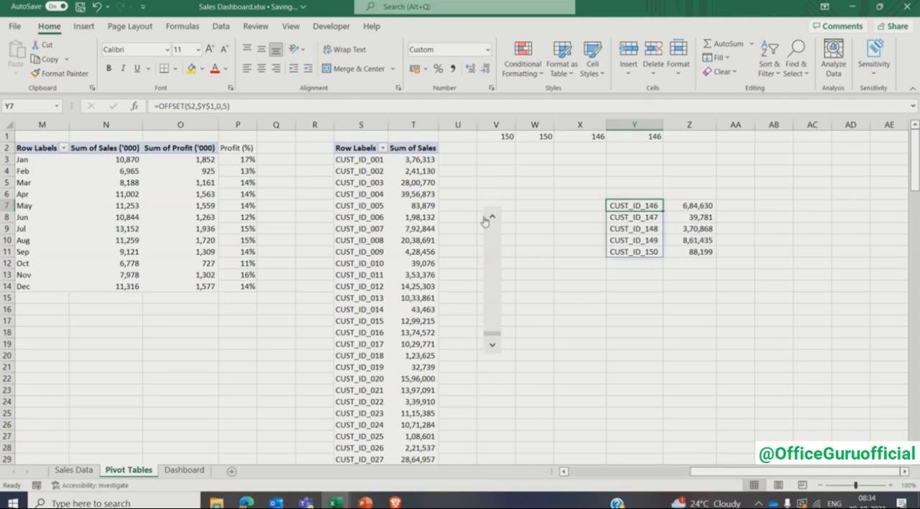
pyautogui.click(492, 219)
pyautogui.click(493, 219)
pyautogui.click(493, 221)
pyautogui.click(494, 221)
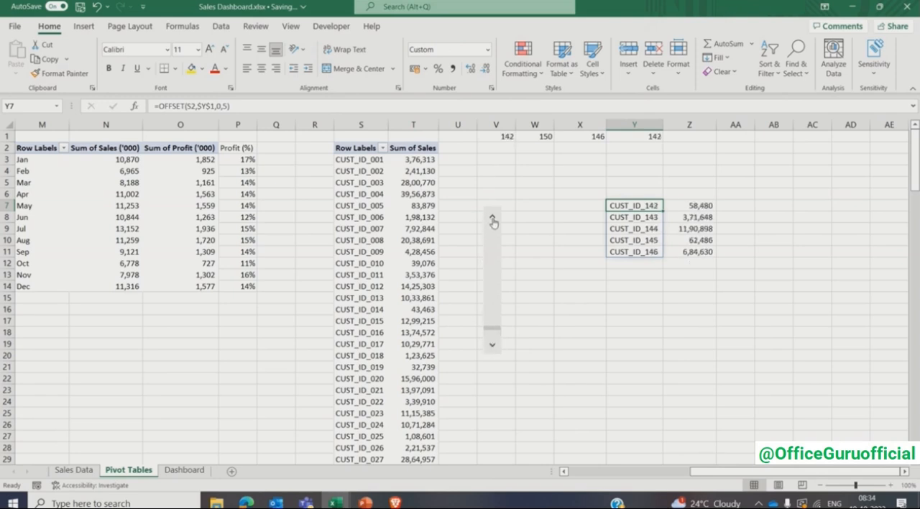
pyautogui.click(494, 221)
pyautogui.click(493, 220)
pyautogui.moveTo(493, 324); pyautogui.dragTo(495, 242)
# - Insert a clustered bar chart from the customer data in Y7:Z11 and place it below that data
pyautogui.moveTo(634, 206); pyautogui.dragTo(688, 252)
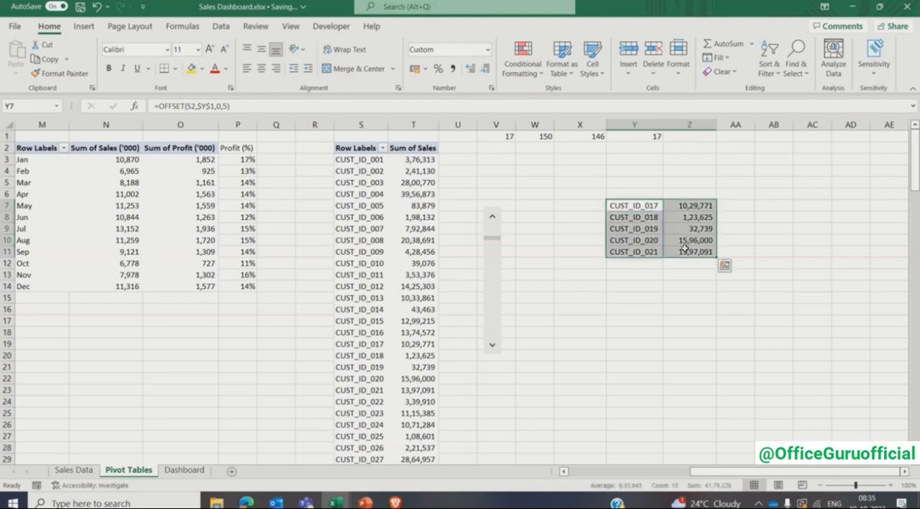
pyautogui.click(85, 26)
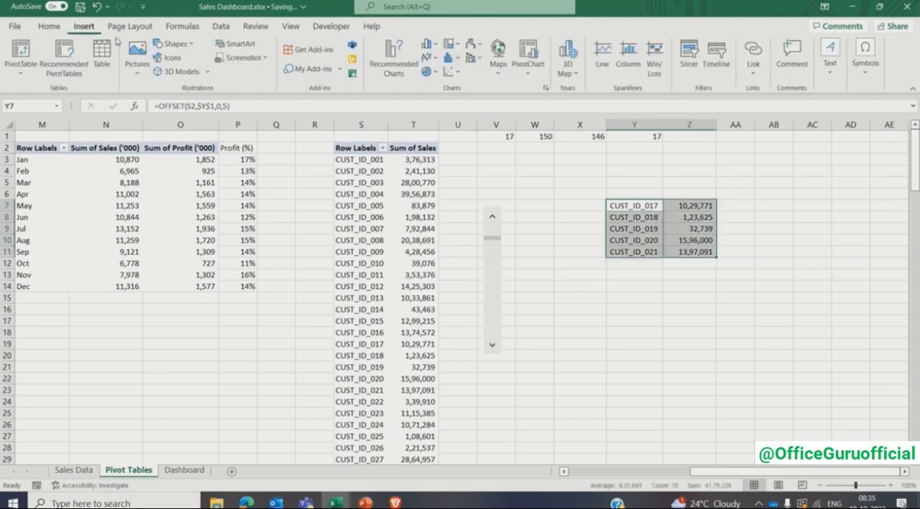
pyautogui.click(544, 88)
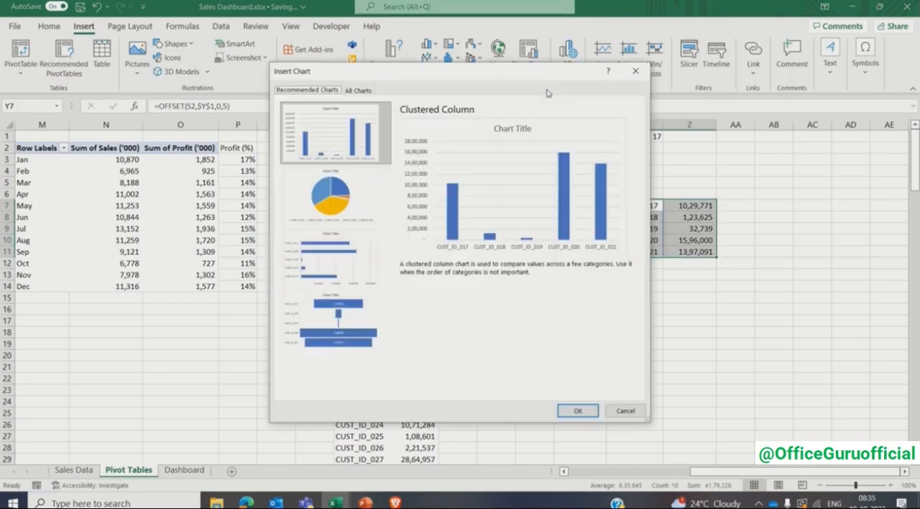
pyautogui.click(358, 91)
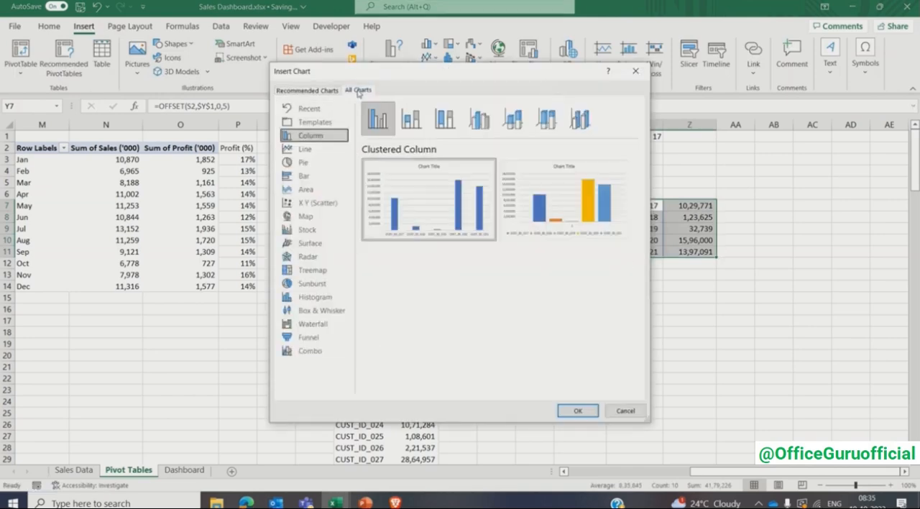
pyautogui.click(307, 177)
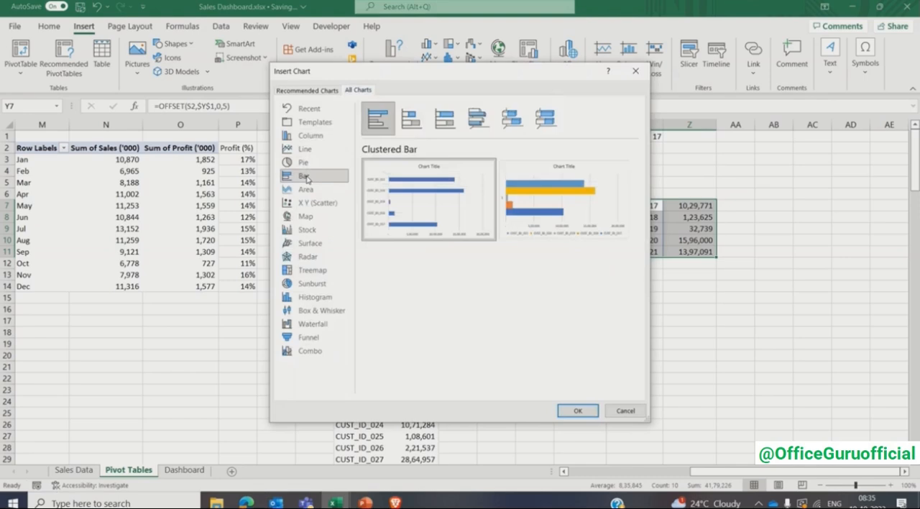
pyautogui.click(572, 410)
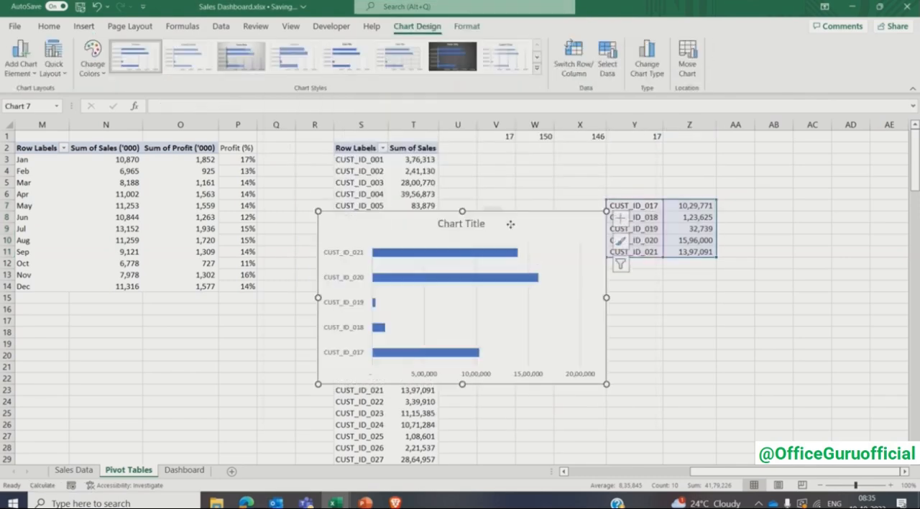
pyautogui.moveTo(510, 225); pyautogui.dragTo(733, 289)
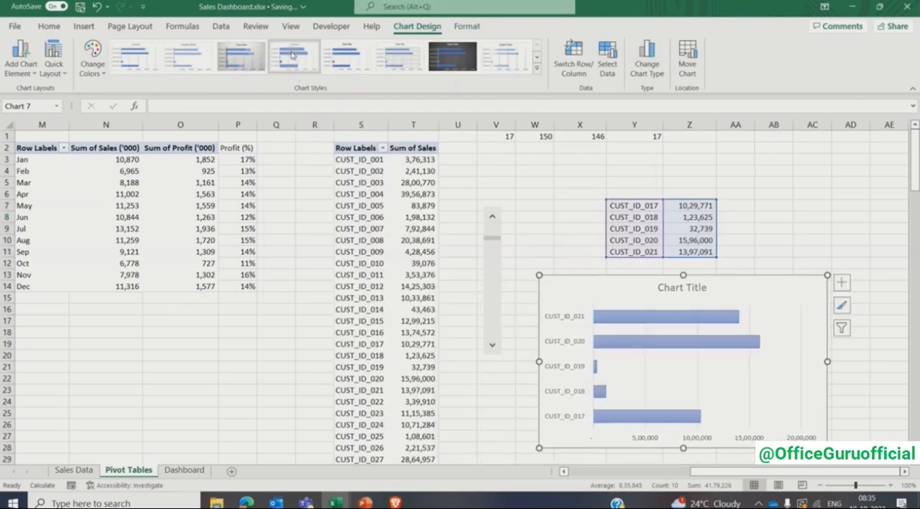
# - Apply the fourth preset chart style to the customer bar chart and remove its gridlines
pyautogui.click(292, 54)
pyautogui.click(906, 471)
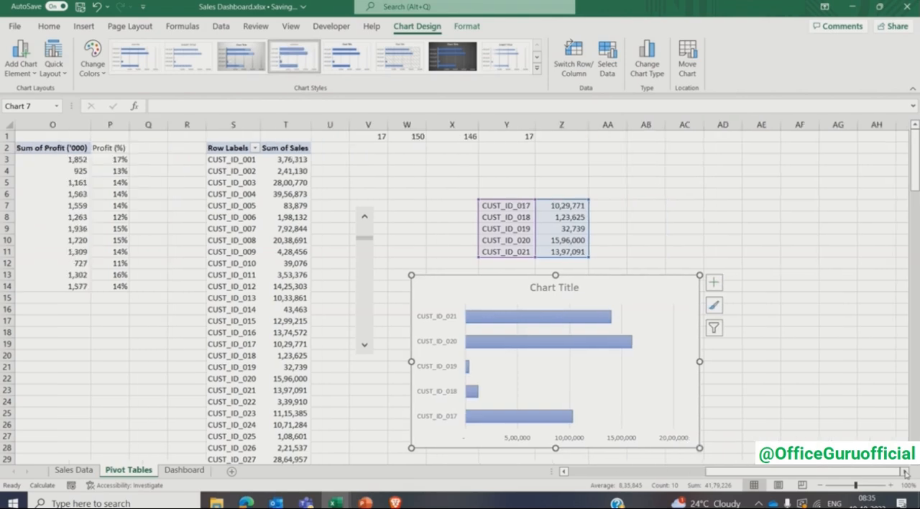
pyautogui.click(905, 472)
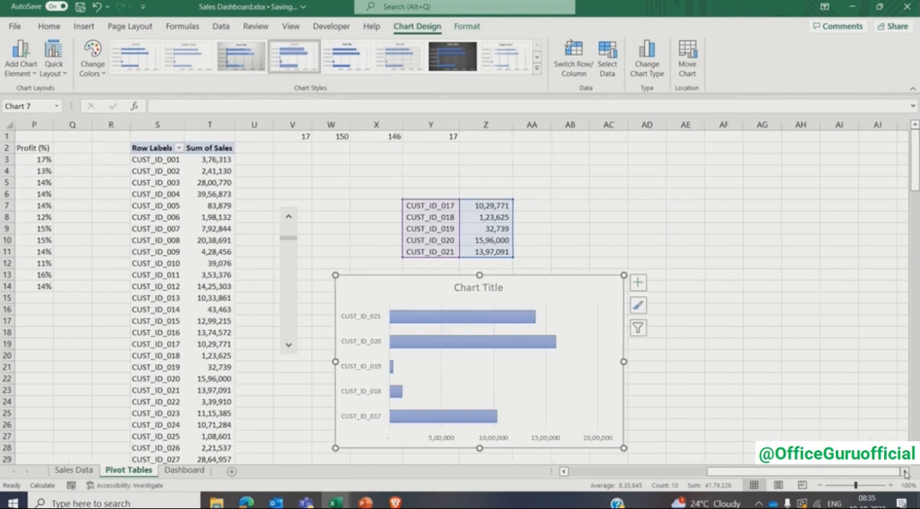
pyautogui.click(639, 284)
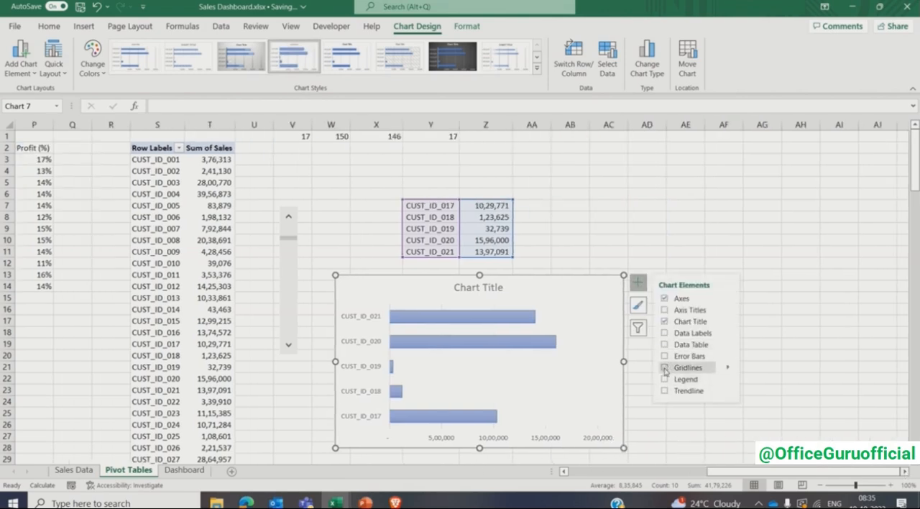
# - Title the customer bar chart "Sales ($) generated by Customers"
pyautogui.click(501, 289)
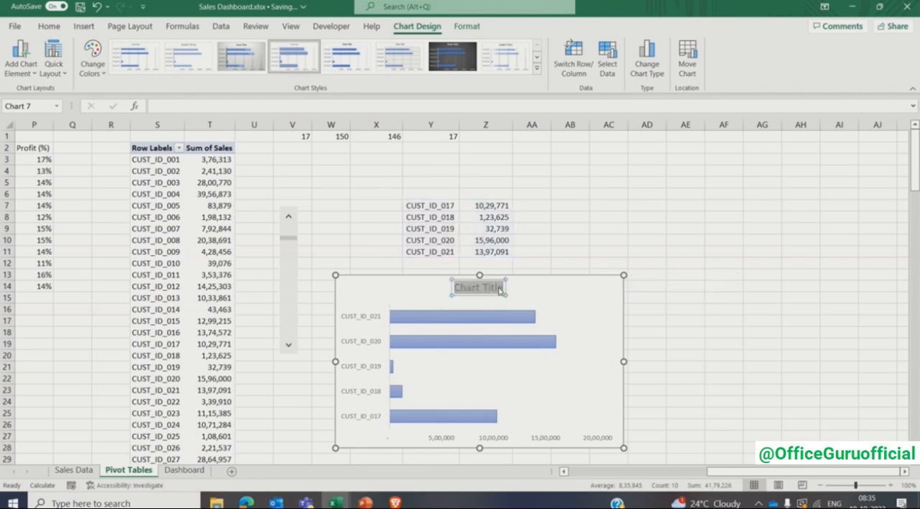
pyautogui.write('Sales (')
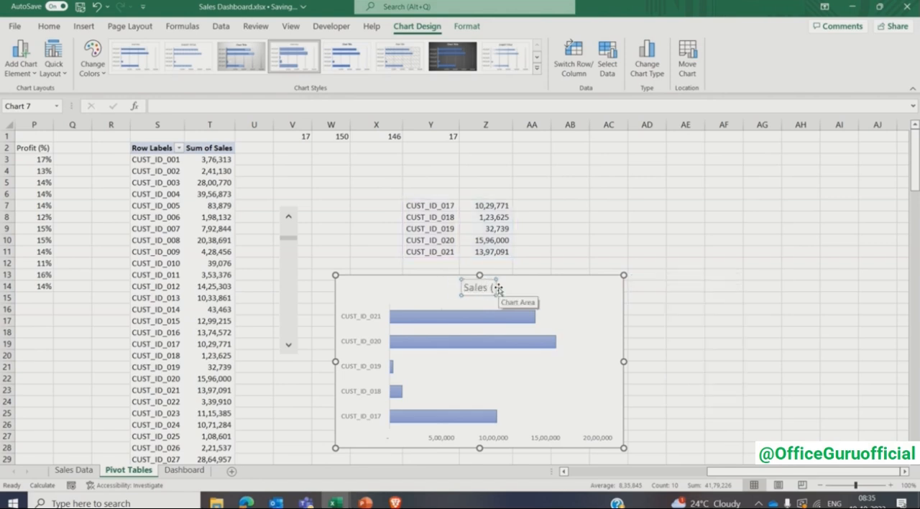
pyautogui.write('$')
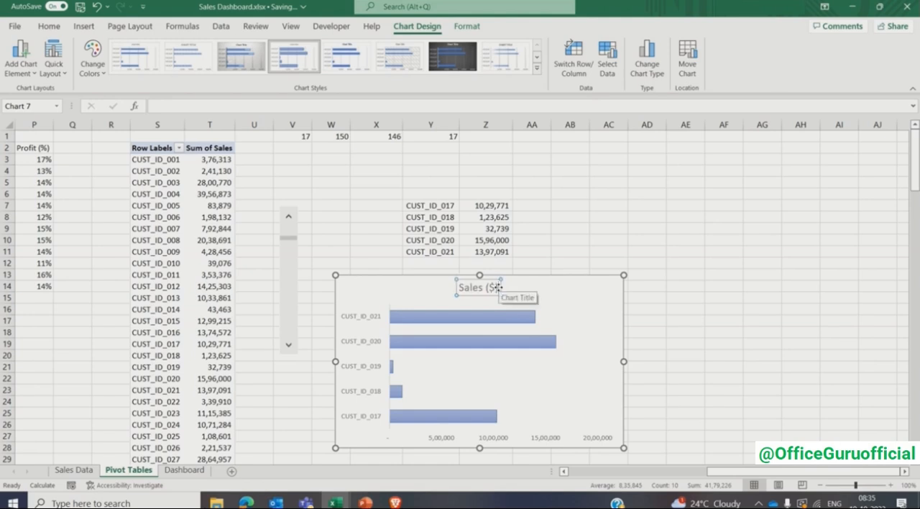
pyautogui.write(') generated b')
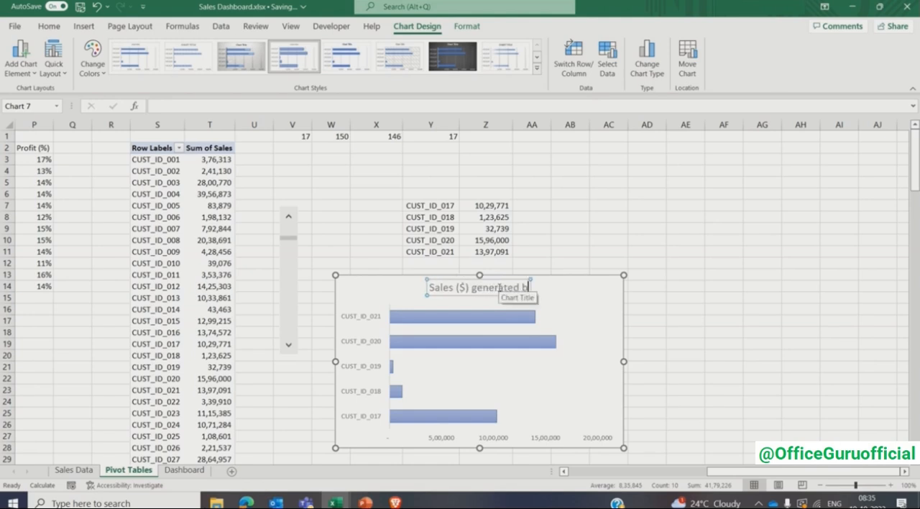
pyautogui.write('y Customers')
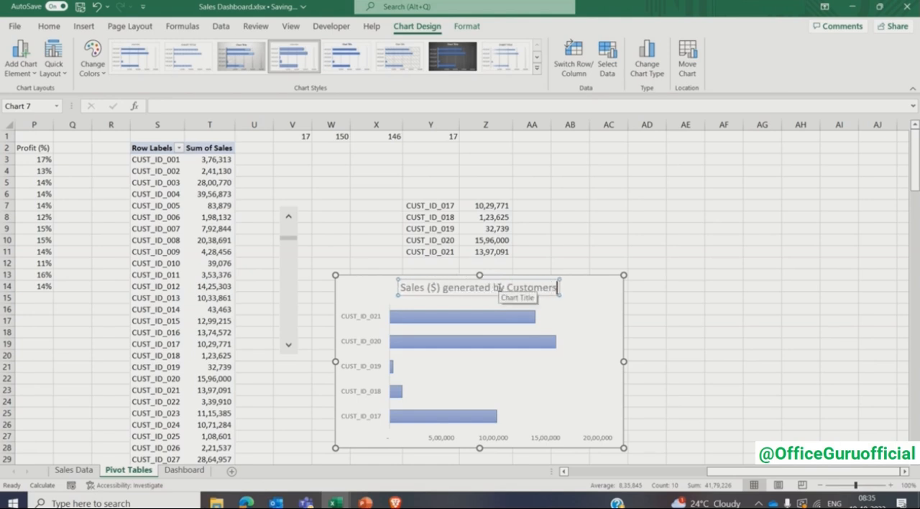
# - Format the customer chart's title in bold Comic Sans MS at size 10
pyautogui.hotkey('ctrl', 'a')
pyautogui.click(49, 26)
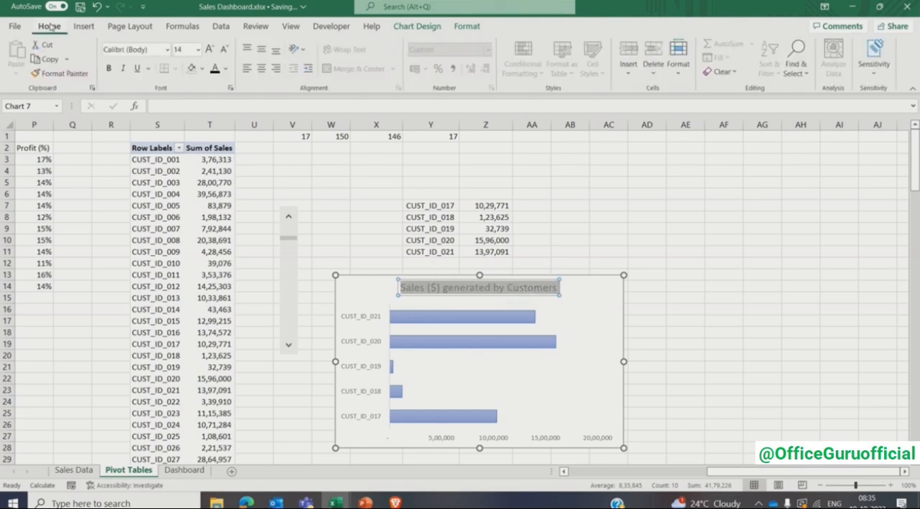
pyautogui.click(166, 50)
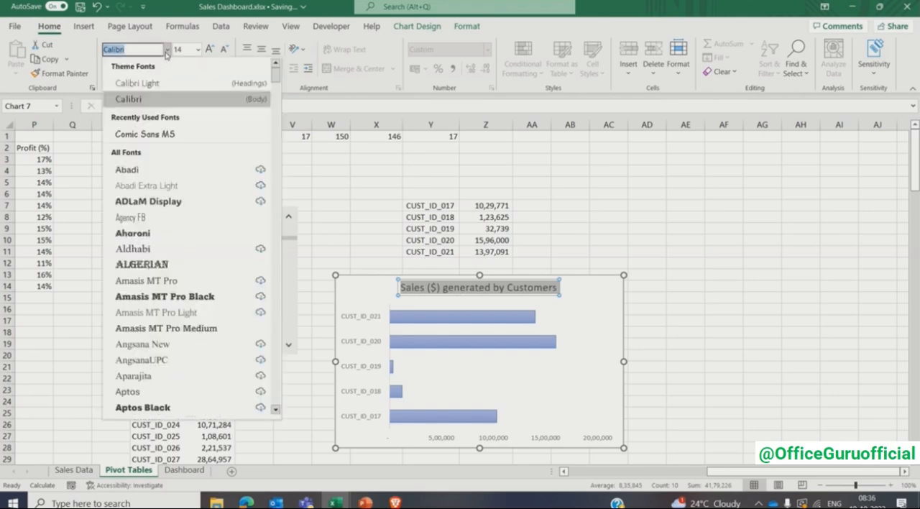
pyautogui.click(146, 134)
pyautogui.click(180, 49)
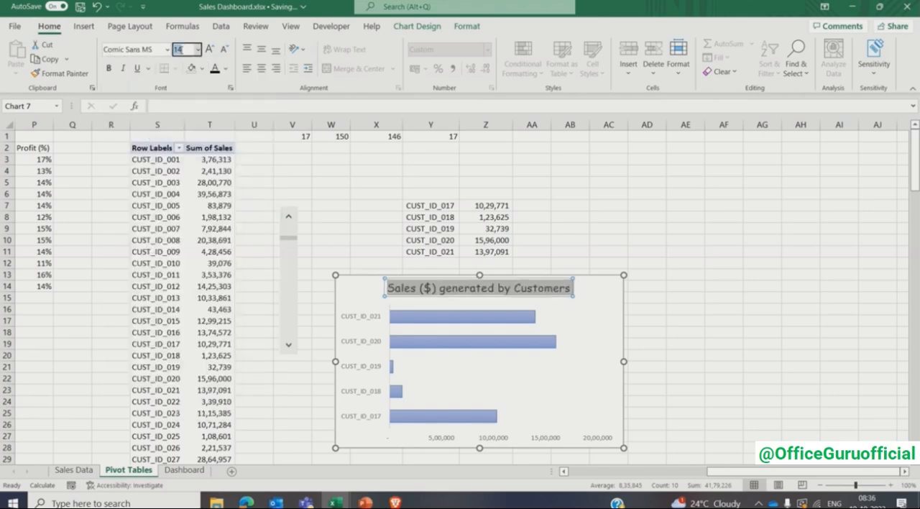
pyautogui.write('10')
pyautogui.press('Return')
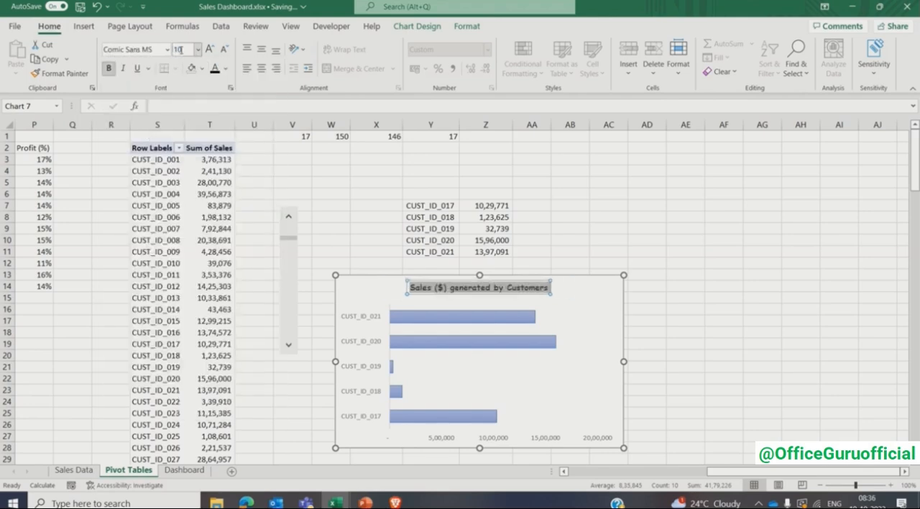
pyautogui.click(637, 250)
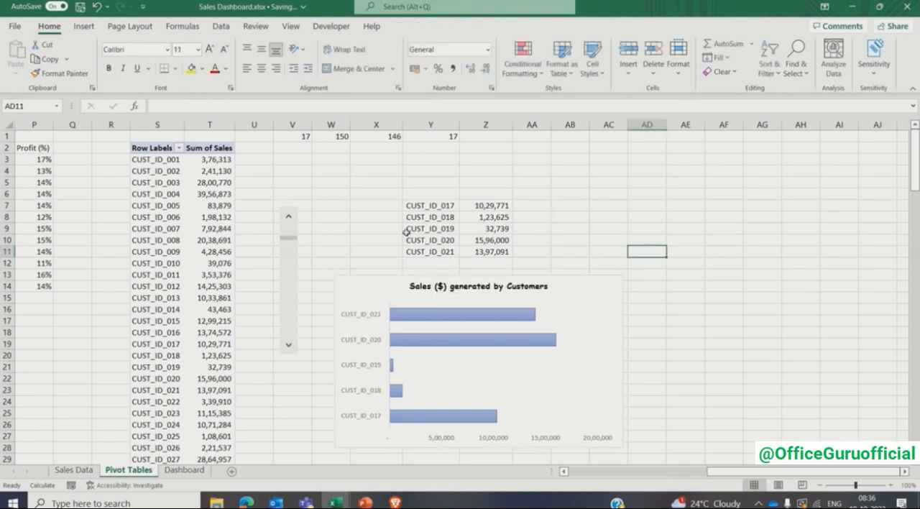
# - Test the customer chart by stepping its scroll bar down three customers
pyautogui.click(289, 348)
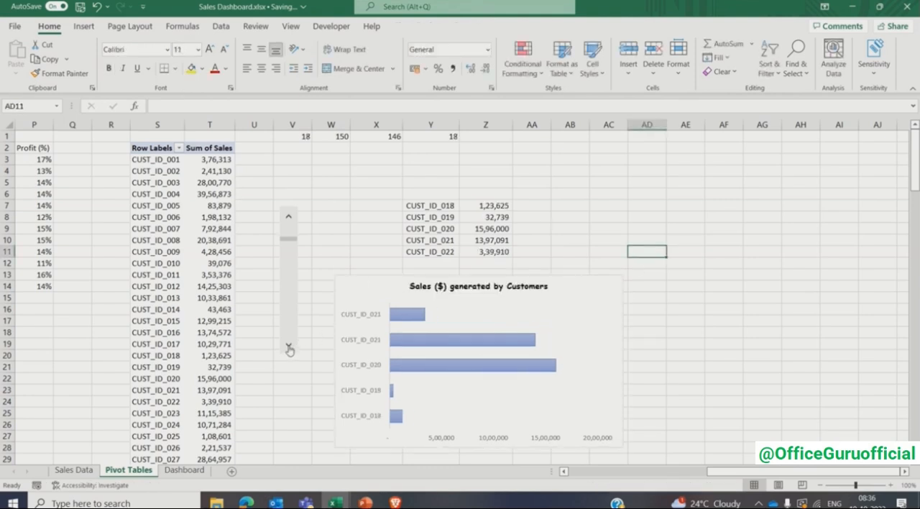
pyautogui.click(289, 348)
pyautogui.click(289, 348)
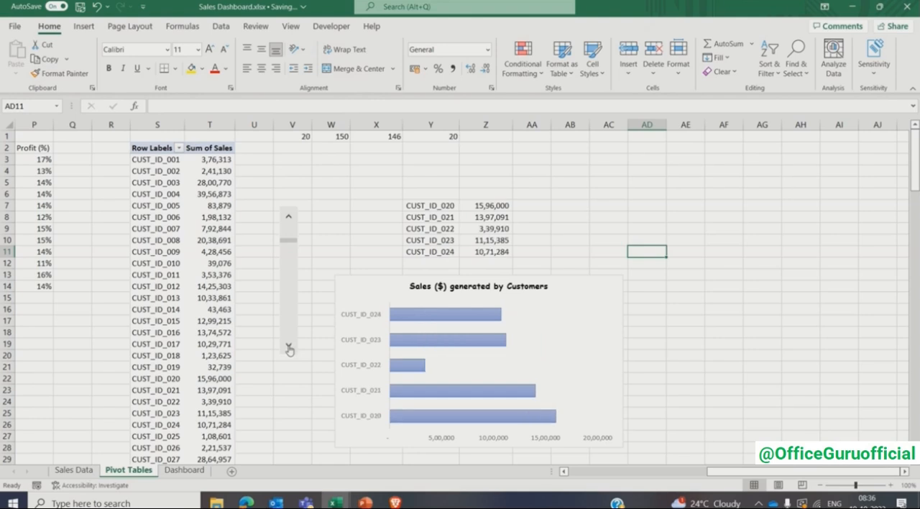
# - Move the customer bar chart and its scroll bar together from the Pivot Tables sheet to the Dashboard sheet
pyautogui.click(362, 292)
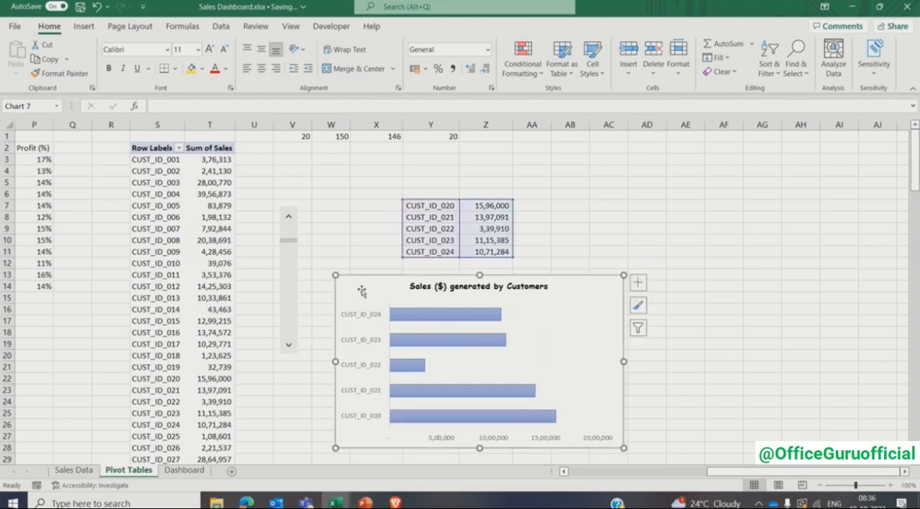
pyautogui.keyDown('ctrl'); pyautogui.click(291, 322); pyautogui.keyUp('ctrl')
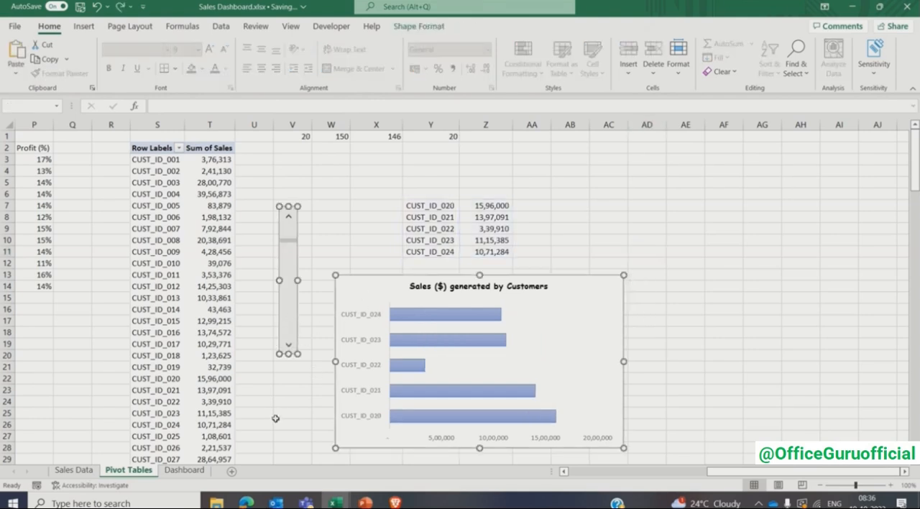
pyautogui.hotkey('ctrl', 'x')
pyautogui.click(184, 470)
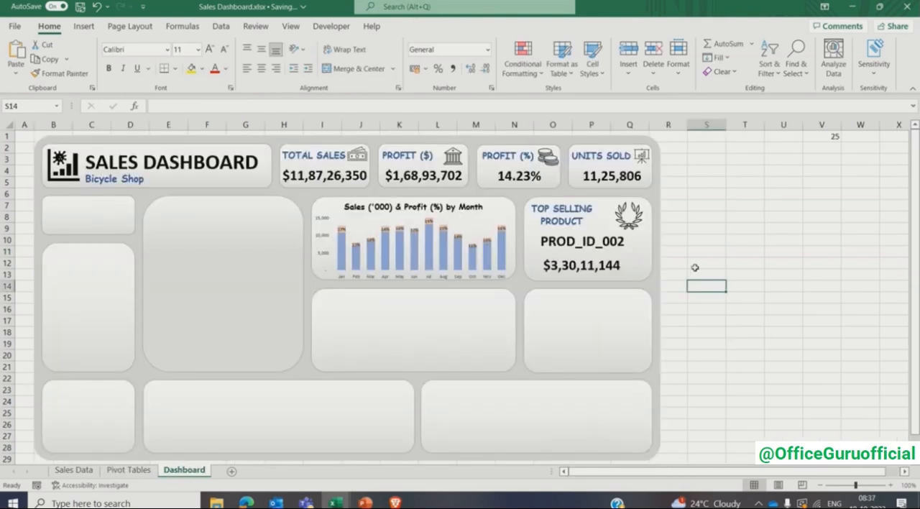
pyautogui.hotkey('ctrl', 'v')
pyautogui.click(789, 272)
# - Place the scroll bar along the left edge of the empty card below the monthly chart and shrink it to the card's height
pyautogui.moveTo(700, 301); pyautogui.dragTo(326, 355)
pyautogui.moveTo(327, 293); pyautogui.dragTo(327, 306)
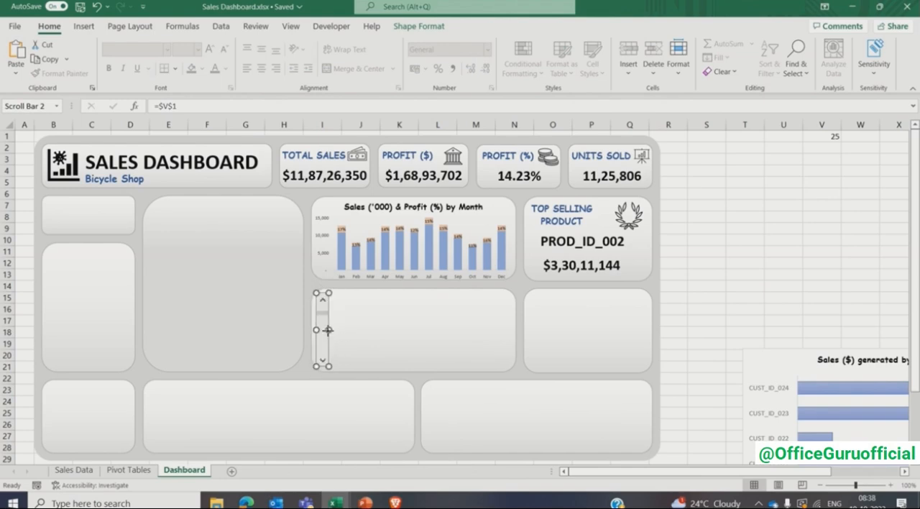
pyautogui.click(679, 299)
# - Bring the customer bar chart onto the dashboard beside the scroll bar and reduce its width and height
pyautogui.click(741, 354)
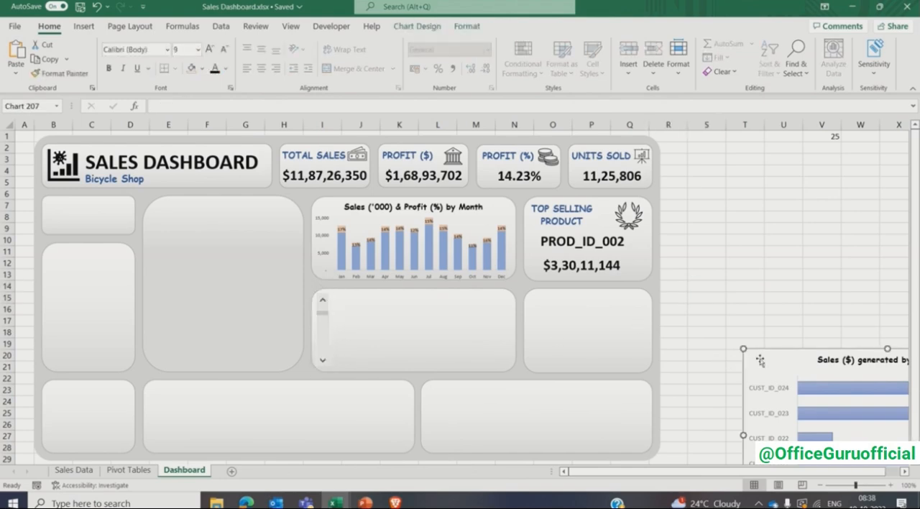
pyautogui.moveTo(740, 354); pyautogui.dragTo(566, 299)
pyautogui.moveTo(407, 249); pyautogui.dragTo(345, 254)
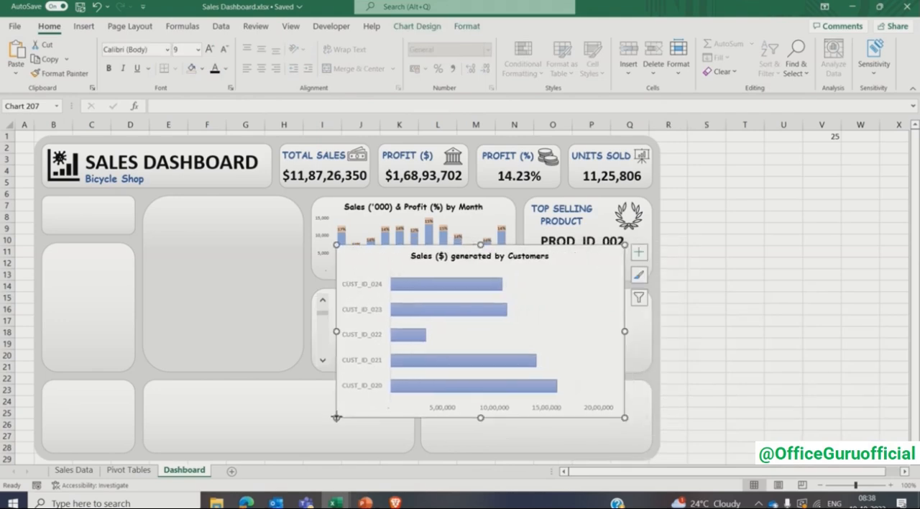
pyautogui.moveTo(336, 417); pyautogui.dragTo(416, 357)
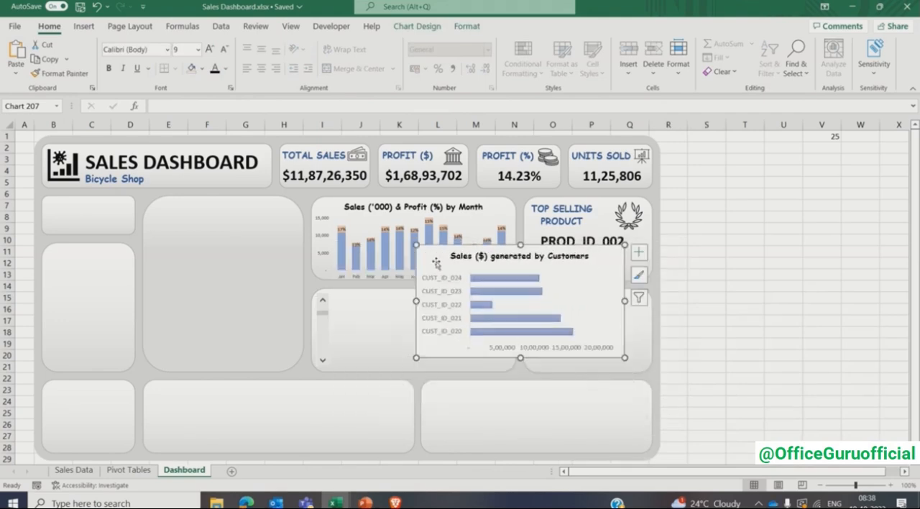
# - Nudge the customer bar chart down and left until it sits right beside the scroll bar
pyautogui.press('Down')
pyautogui.press('Down')
pyautogui.press('Down')
pyautogui.press('Down')
pyautogui.press('Down')
pyautogui.press('Down')
pyautogui.press('Left')
pyautogui.press('Left')
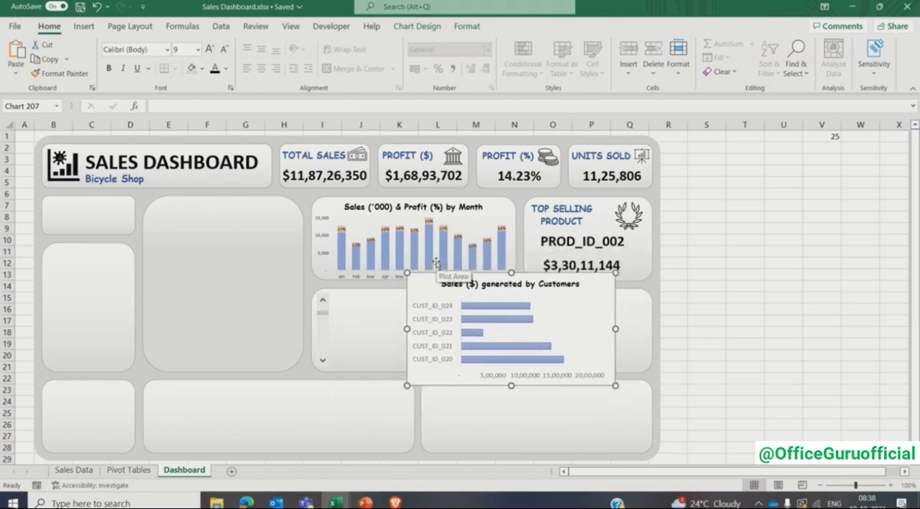
pyautogui.press('Left')
pyautogui.press('Left')
pyautogui.press('Left')
pyautogui.press('Left')
pyautogui.press('Left')
pyautogui.press('Left')
pyautogui.press('Left')
pyautogui.press('Left')
pyautogui.press('Left')
pyautogui.press('Left')
pyautogui.press('Left')
pyautogui.press('Left')
pyautogui.press('Left')
pyautogui.press('Left')
pyautogui.press('Left')
# - Resize the customer bar chart's upper, lower and right edges to match the card below the monthly chart
pyautogui.moveTo(441, 272); pyautogui.dragTo(441, 295)
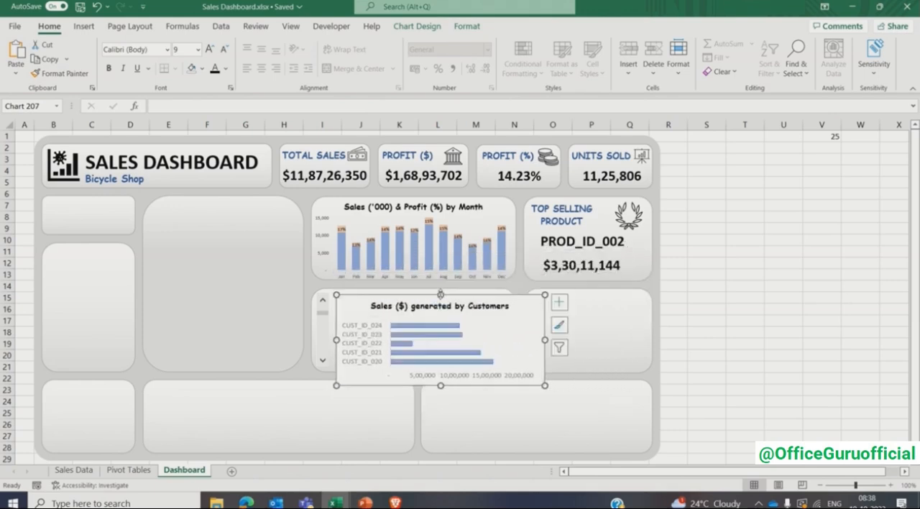
pyautogui.moveTo(441, 384); pyautogui.dragTo(441, 371)
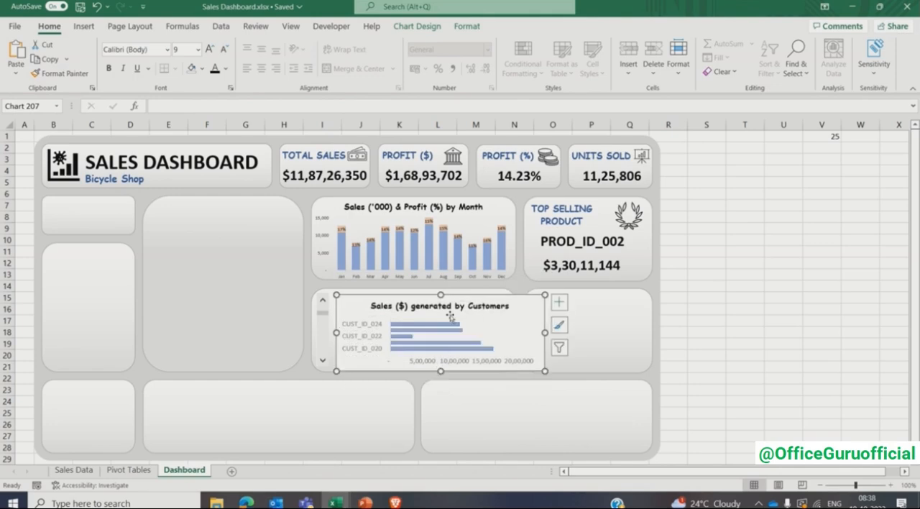
pyautogui.doubleClick(440, 294)
pyautogui.moveTo(440, 294); pyautogui.dragTo(440, 287)
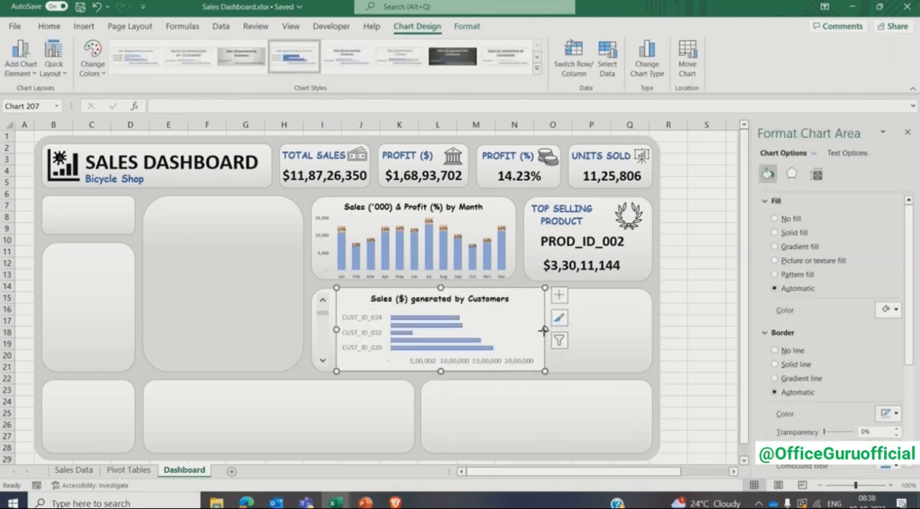
pyautogui.moveTo(545, 333); pyautogui.dragTo(520, 331)
# - Nudge the customer bar chart slightly left so its right edge stays inside the card
pyautogui.click(478, 332)
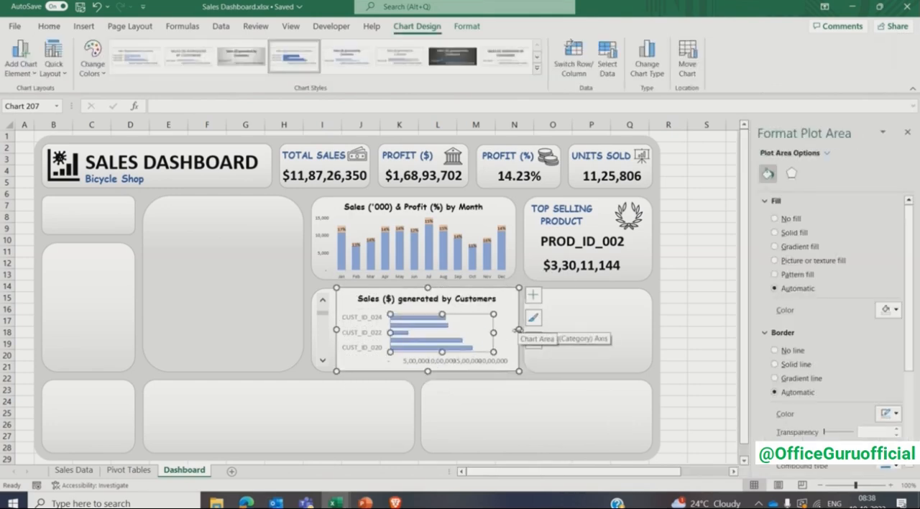
pyautogui.click(486, 298)
pyautogui.click(504, 299)
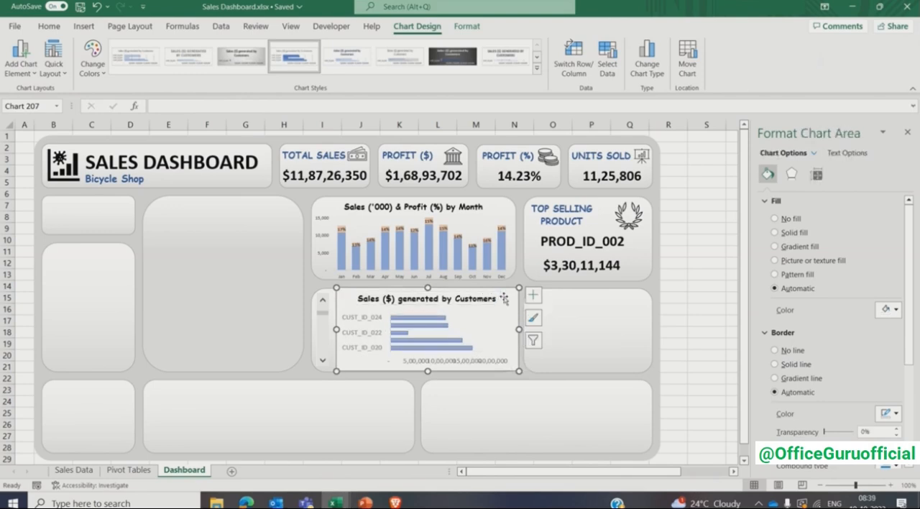
pyautogui.press('Left')
pyautogui.press('Left')
pyautogui.press('Left')
pyautogui.press('Left')
pyautogui.press('Left')
pyautogui.press('Left')
pyautogui.press('Left')
pyautogui.press('Left')
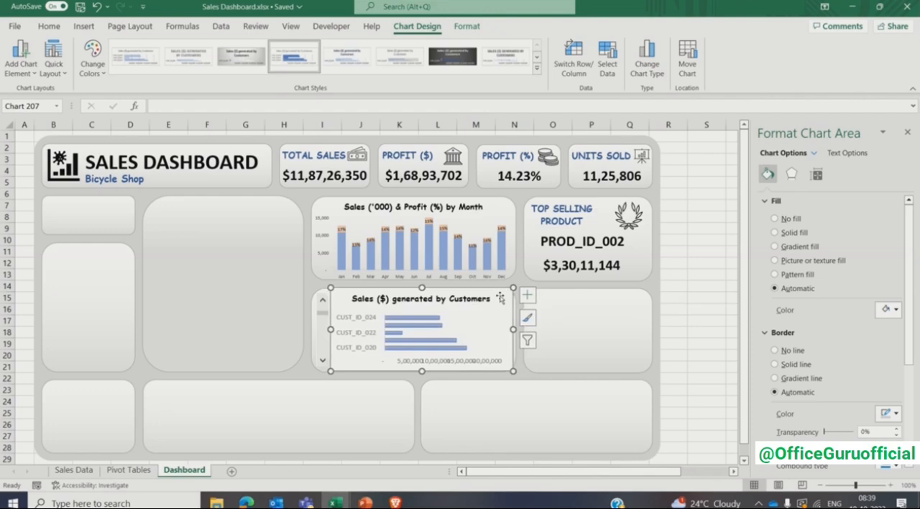
# - Set the customer chart area to no fill and its border to no line
pyautogui.click(791, 219)
pyautogui.click(793, 327)
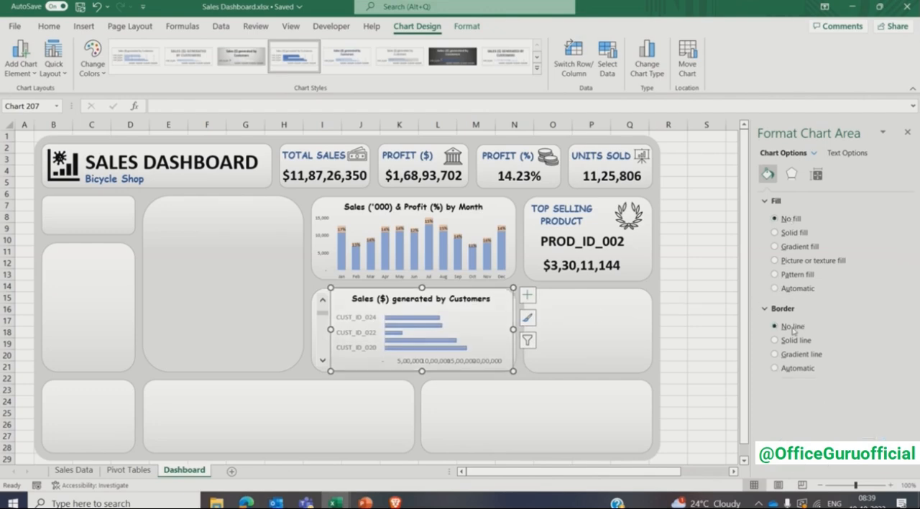
pyautogui.click(685, 309)
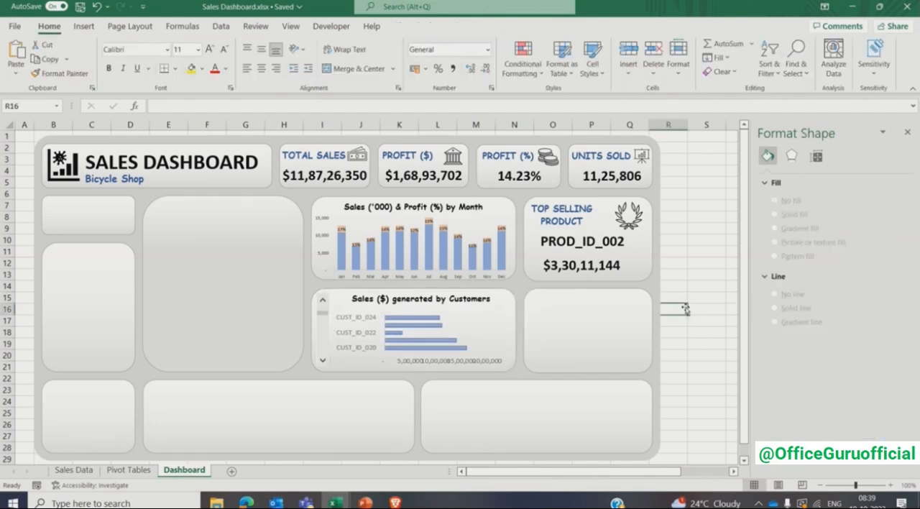
# - Set the font size of the customer chart's vertical axis labels to 7
pyautogui.click(371, 333)
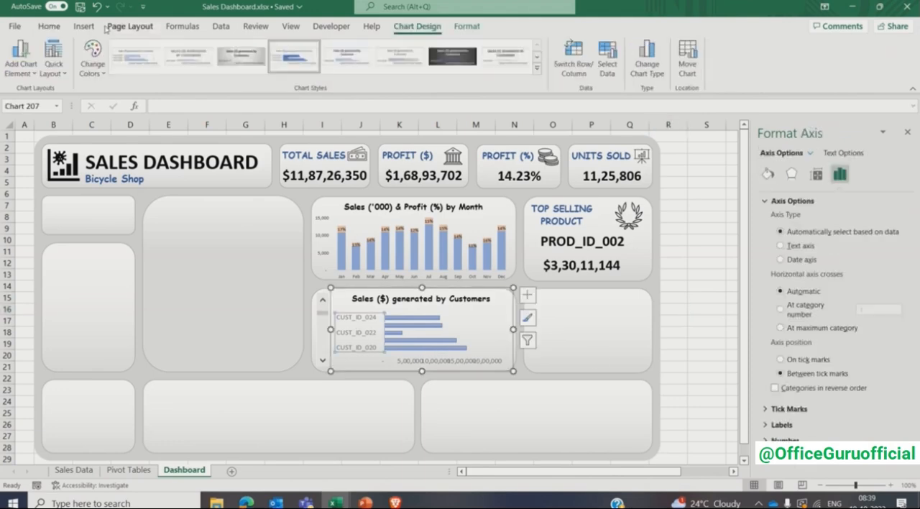
pyautogui.click(52, 27)
pyautogui.click(181, 50)
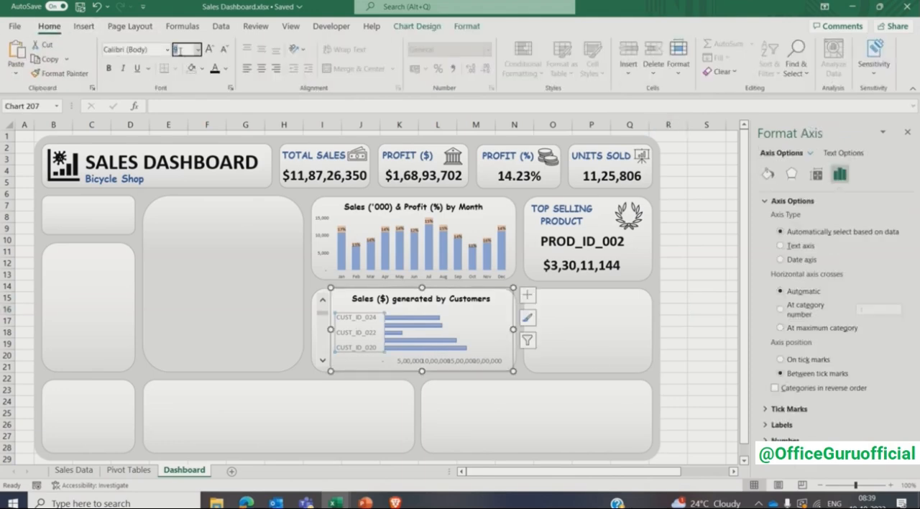
pyautogui.write('7')
pyautogui.press('Return')
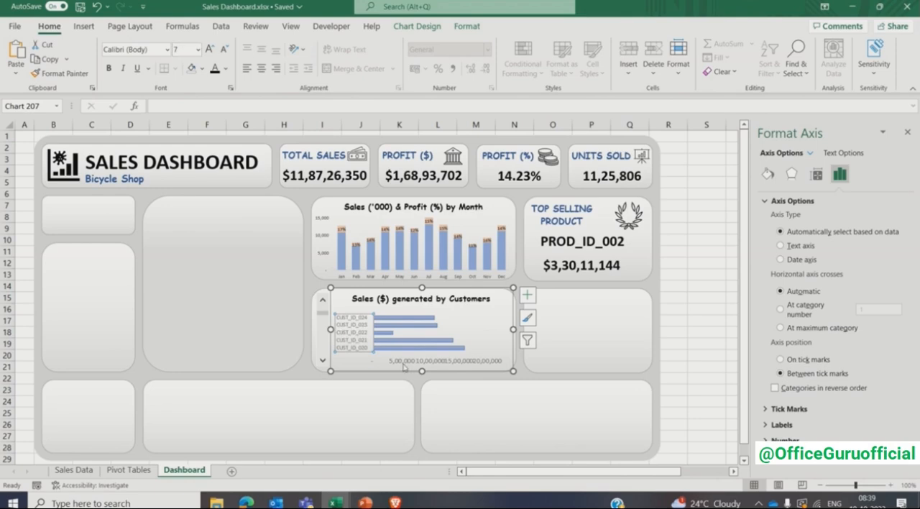
# - Set the font size of the customer chart's horizontal sales axis labels to 7
pyautogui.click(406, 362)
pyautogui.click(184, 51)
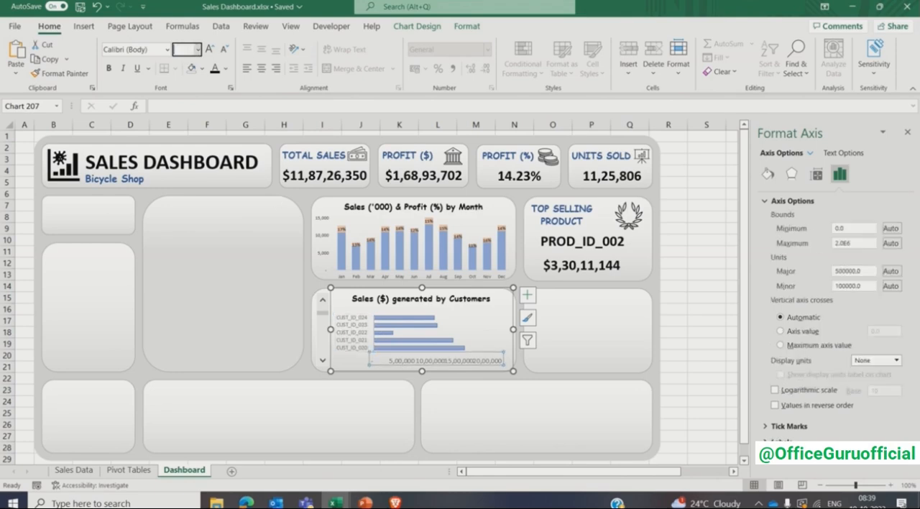
pyautogui.write('7')
pyautogui.press('Return')
pyautogui.click(706, 228)
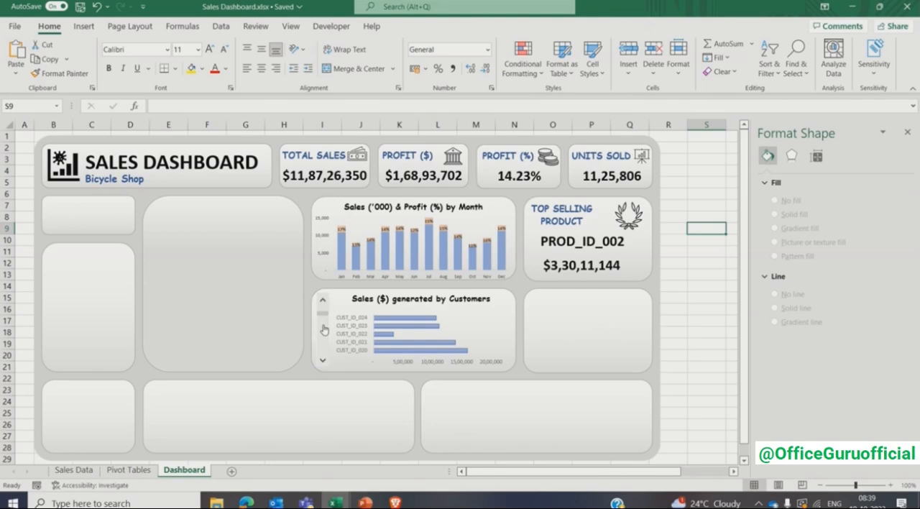
# - Link the customer chart's scroll bar to cell V1 on the Pivot Tables sheet
pyautogui.rightClick(324, 330)
pyautogui.click(346, 439)
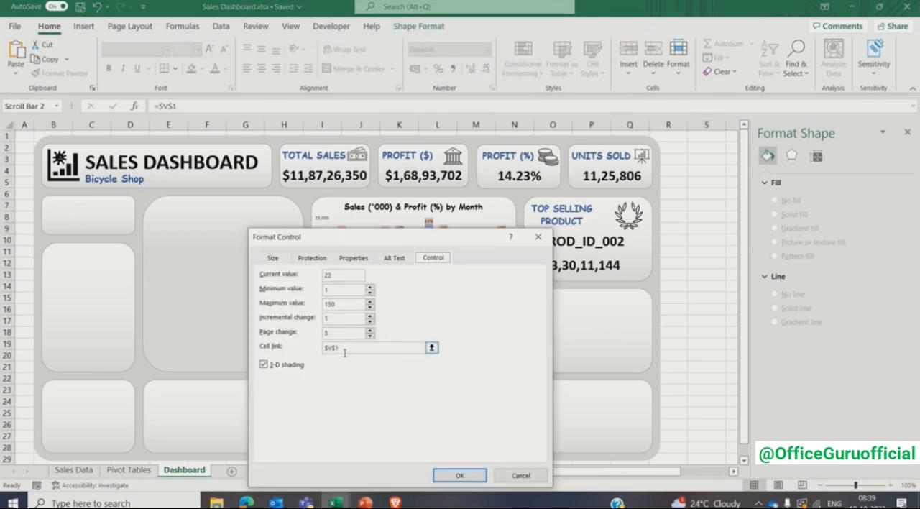
pyautogui.click(345, 351)
pyautogui.click(148, 471)
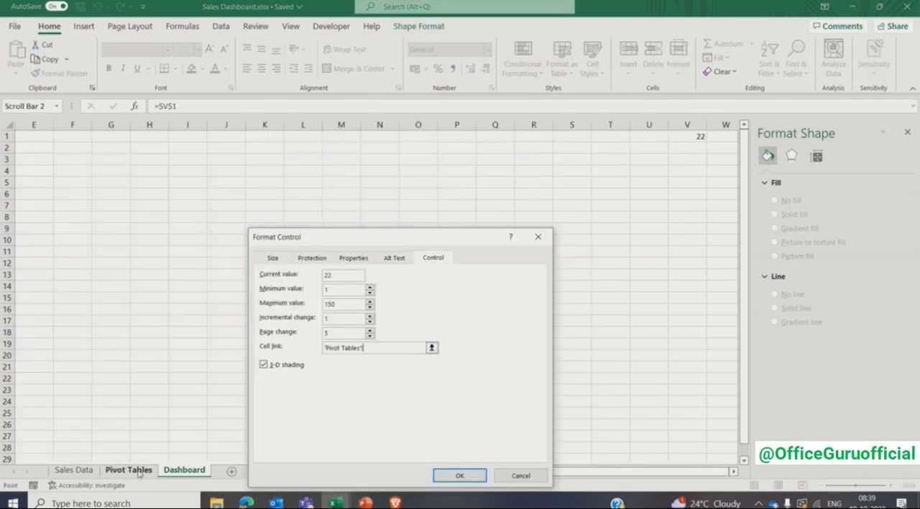
pyautogui.click(288, 140)
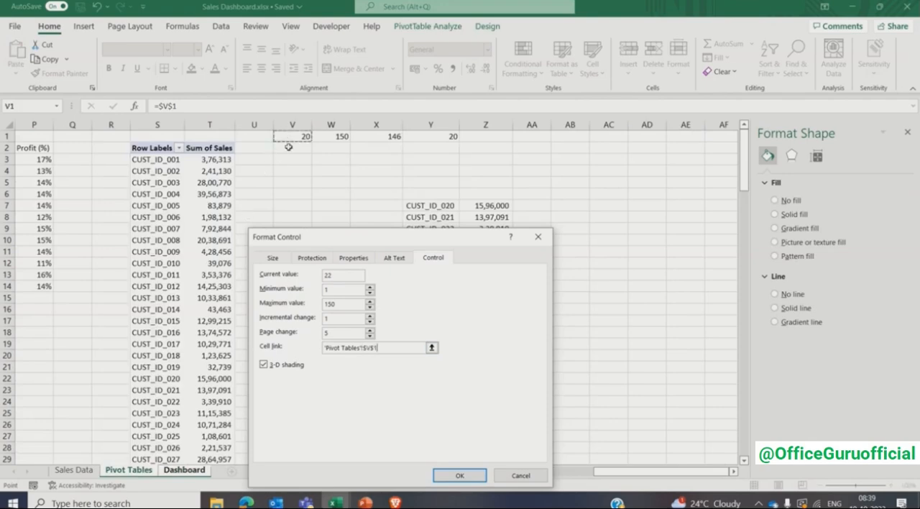
pyautogui.click(459, 475)
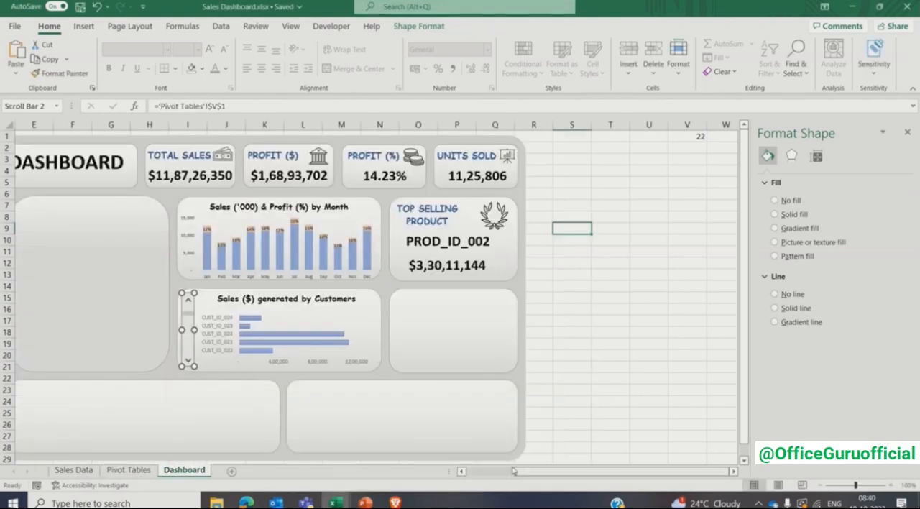
# - Test the relinked scroll bar by advancing the customer chart a few customers
pyautogui.click(463, 472)
pyautogui.click(463, 472)
pyautogui.click(462, 472)
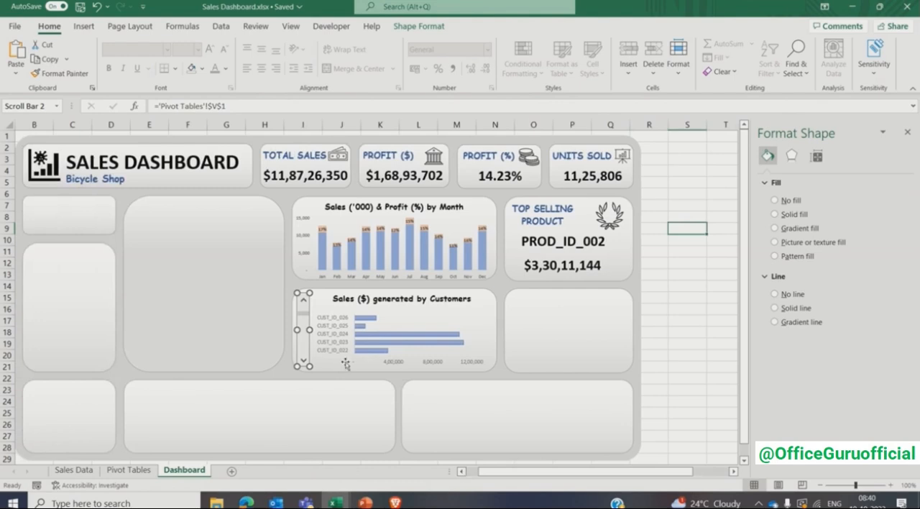
pyautogui.click(688, 309)
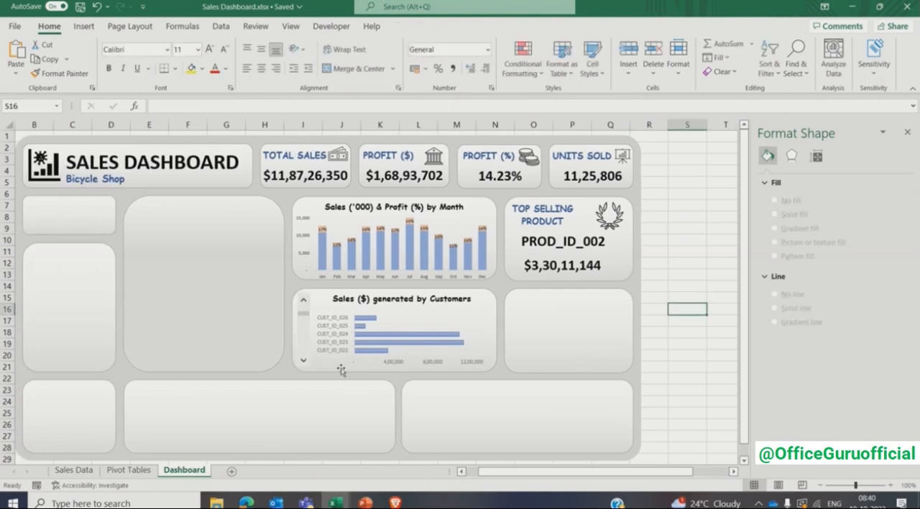
pyautogui.click(303, 362)
pyautogui.click(303, 362)
pyautogui.click(302, 363)
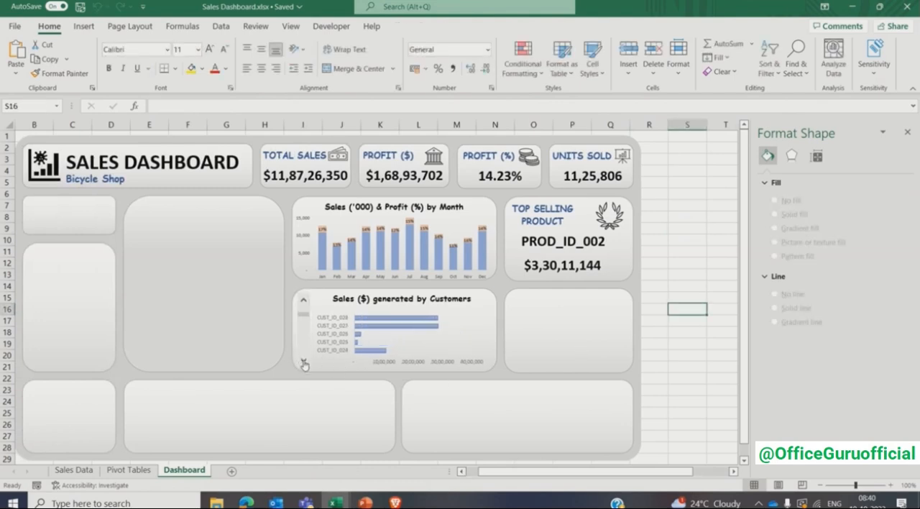
pyautogui.click(303, 363)
# - Enlarge the customer chart's plot area upward and to the right to fill more of its card
pyautogui.click(373, 310)
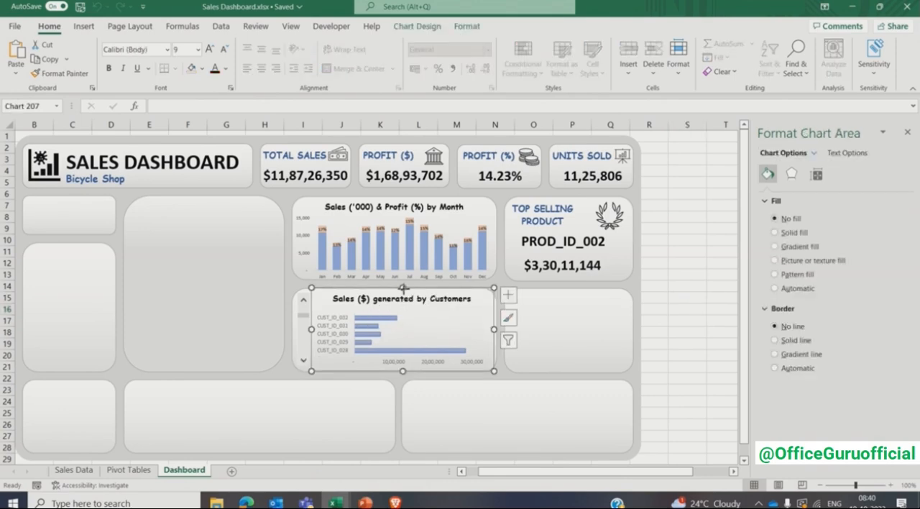
pyautogui.moveTo(404, 289); pyautogui.dragTo(414, 304)
pyautogui.click(413, 311)
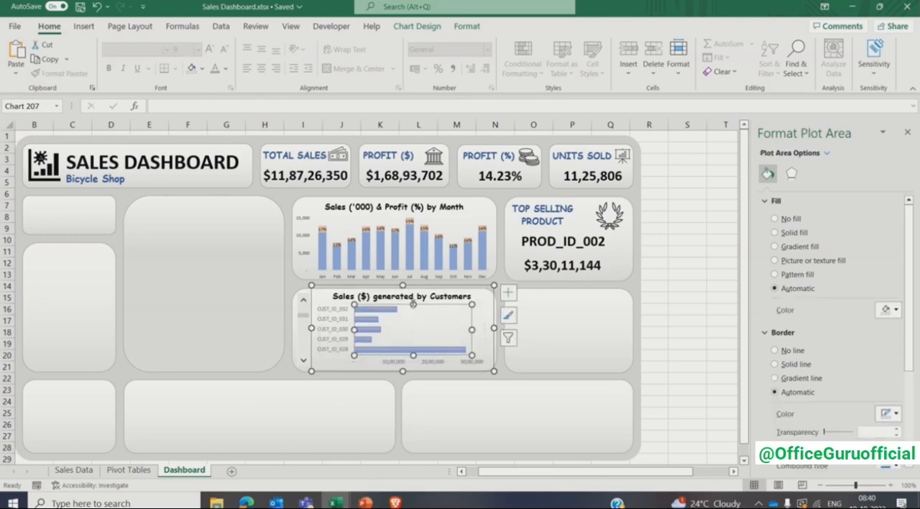
pyautogui.moveTo(472, 329); pyautogui.dragTo(486, 329)
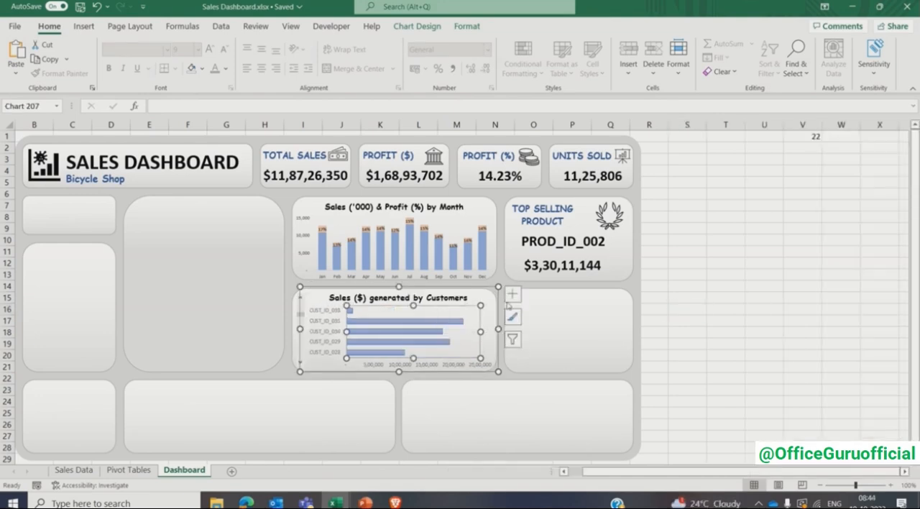
# - Add data labels to the customer chart's bars and make the label text black
pyautogui.click(512, 294)
pyautogui.click(540, 344)
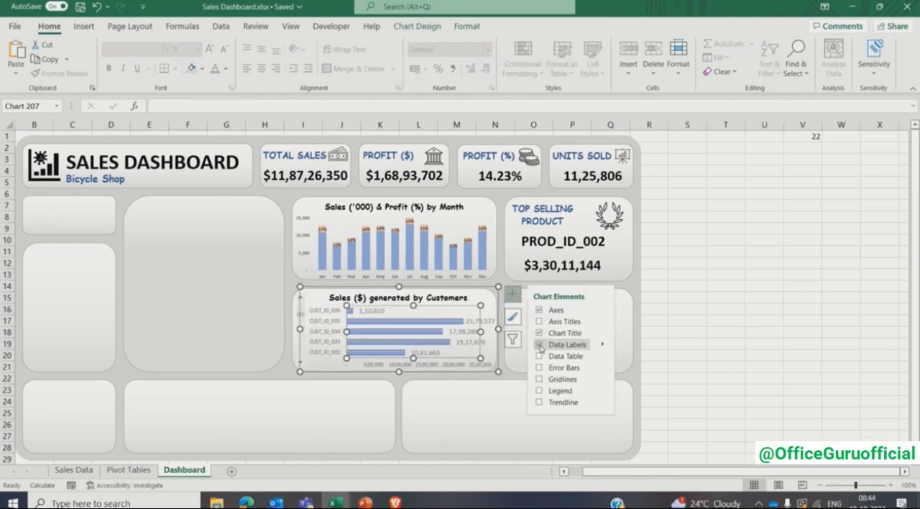
pyautogui.click(651, 294)
pyautogui.click(483, 325)
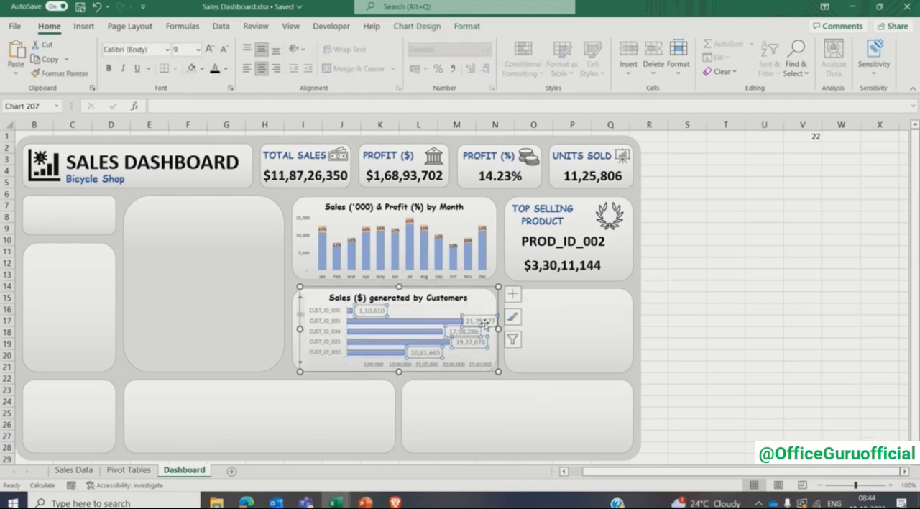
pyautogui.click(214, 69)
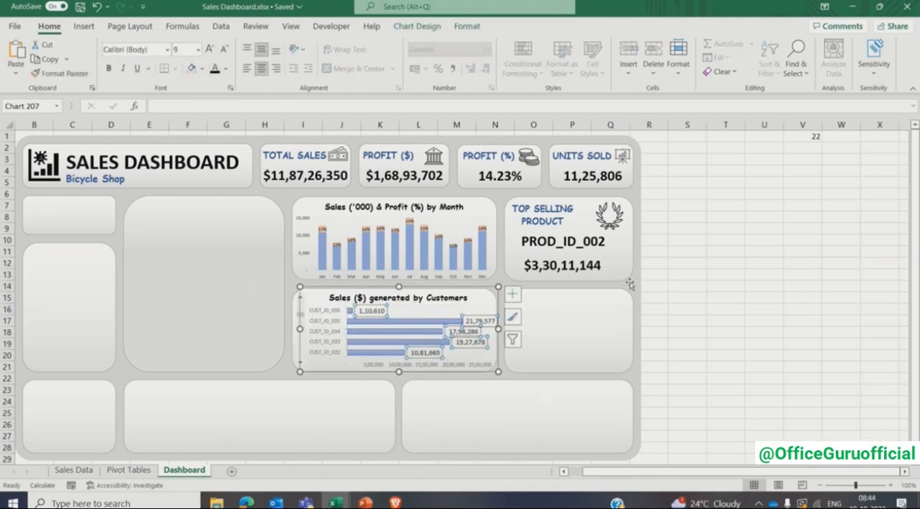
pyautogui.click(680, 295)
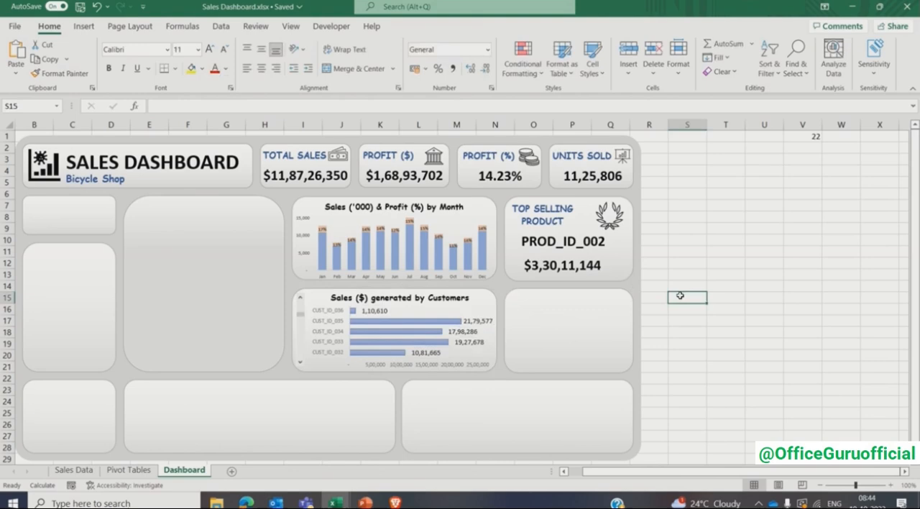
# - Step the customer chart's scroll bar forward to check the bars and data labels for further customers
pyautogui.click(301, 363)
pyautogui.click(300, 363)
pyautogui.click(300, 363)
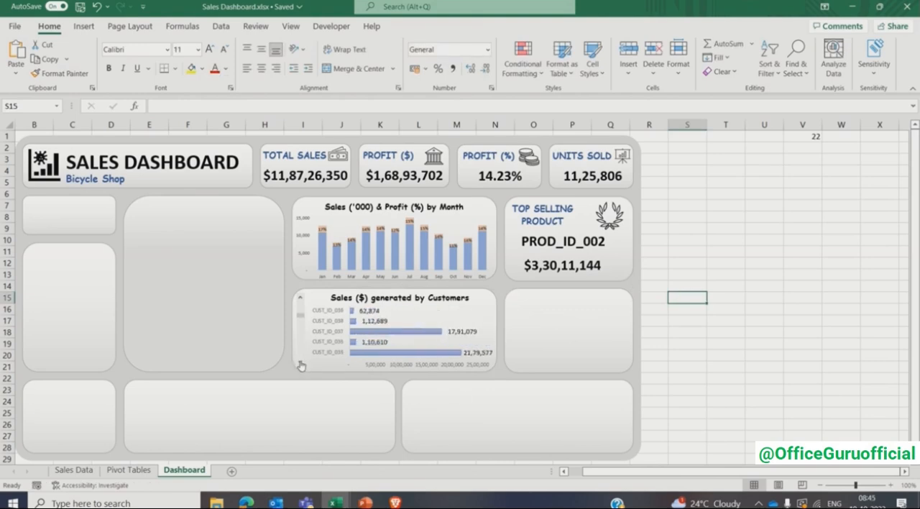
pyautogui.click(301, 365)
pyautogui.click(300, 364)
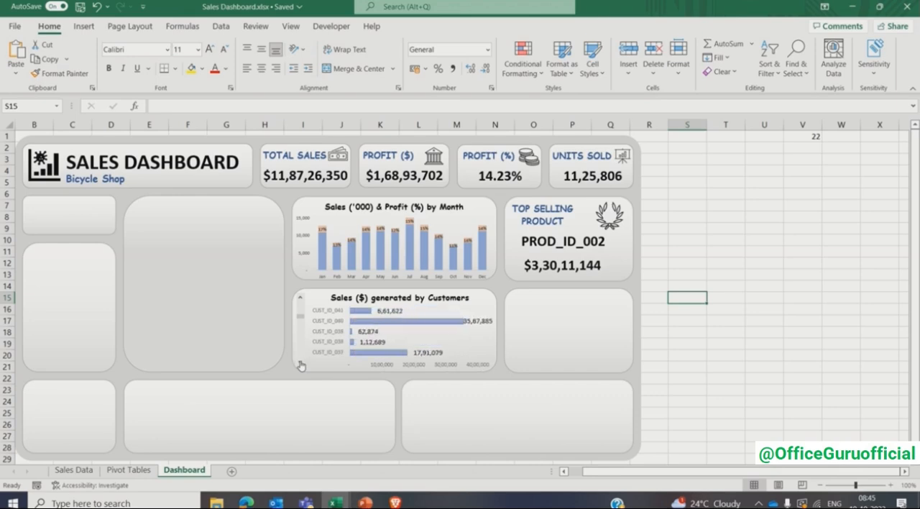
pyautogui.click(301, 364)
pyautogui.click(300, 365)
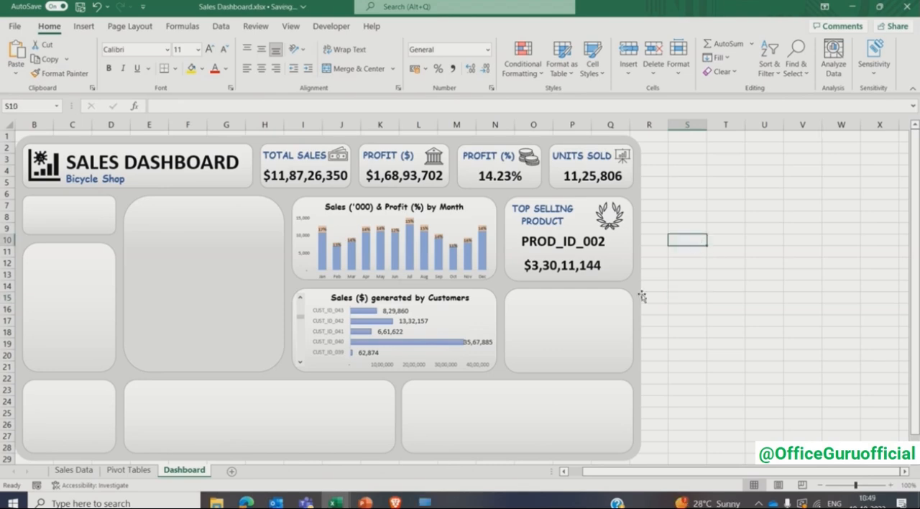
# - Insert a PivotTable at cell AB3 of the Pivot Tables sheet, using Table3 from the Sales Data sheet as source
pyautogui.click(571, 331)
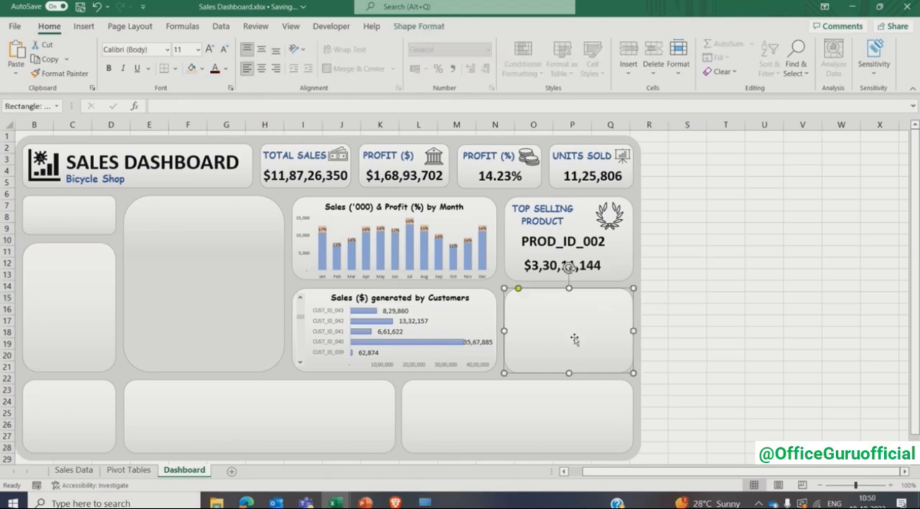
pyautogui.click(128, 470)
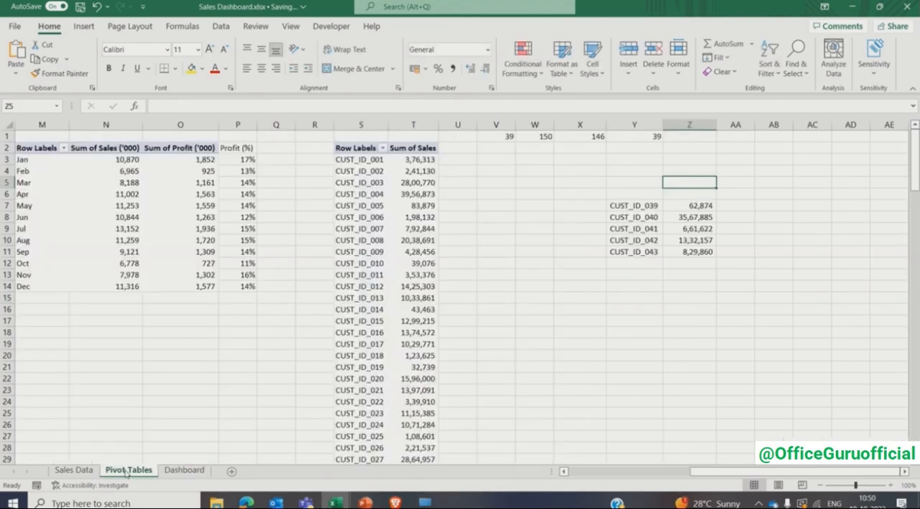
pyautogui.click(766, 162)
pyautogui.click(905, 471)
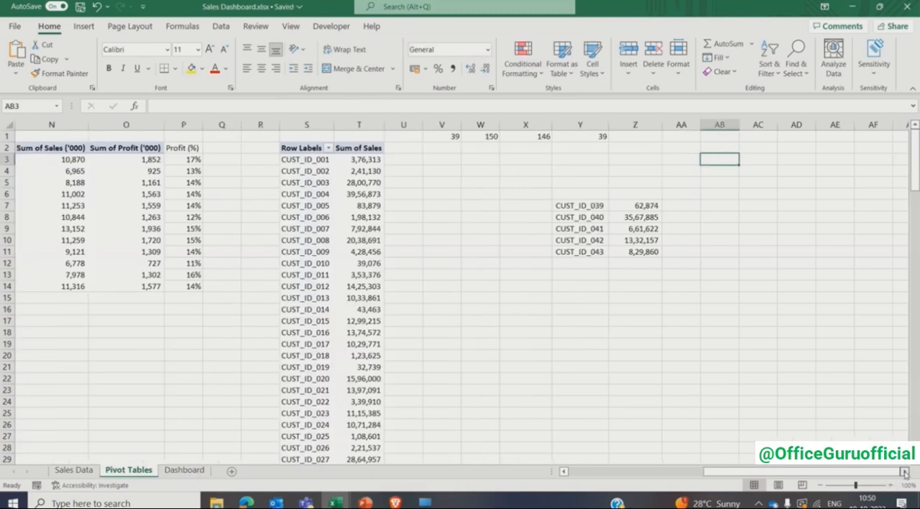
pyautogui.click(83, 26)
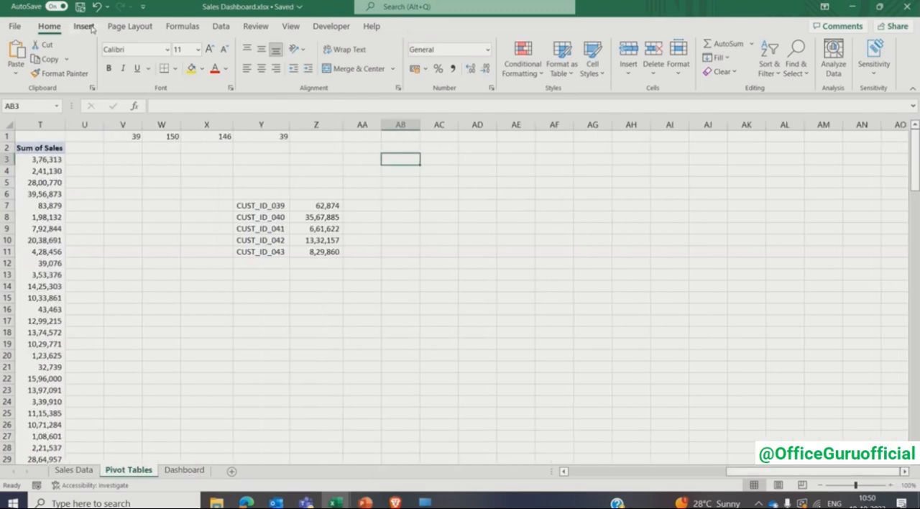
pyautogui.click(21, 52)
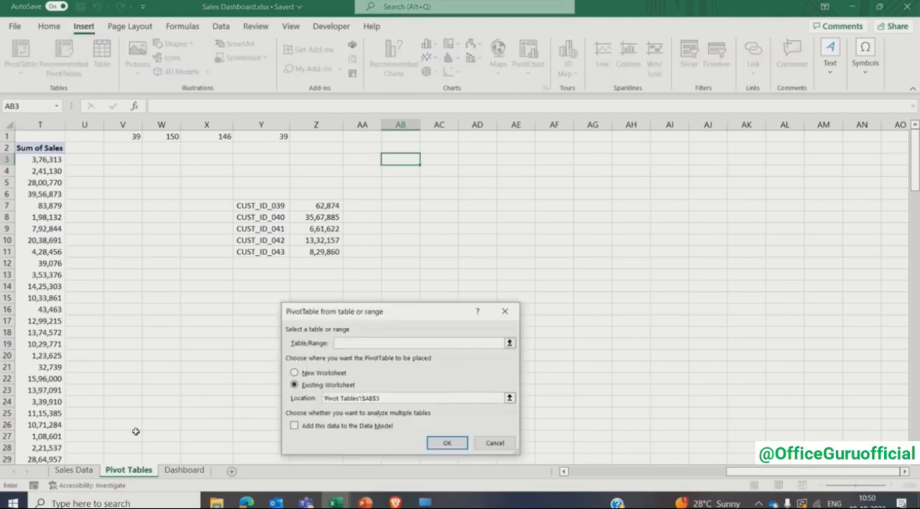
pyautogui.click(66, 471)
pyautogui.click(52, 133)
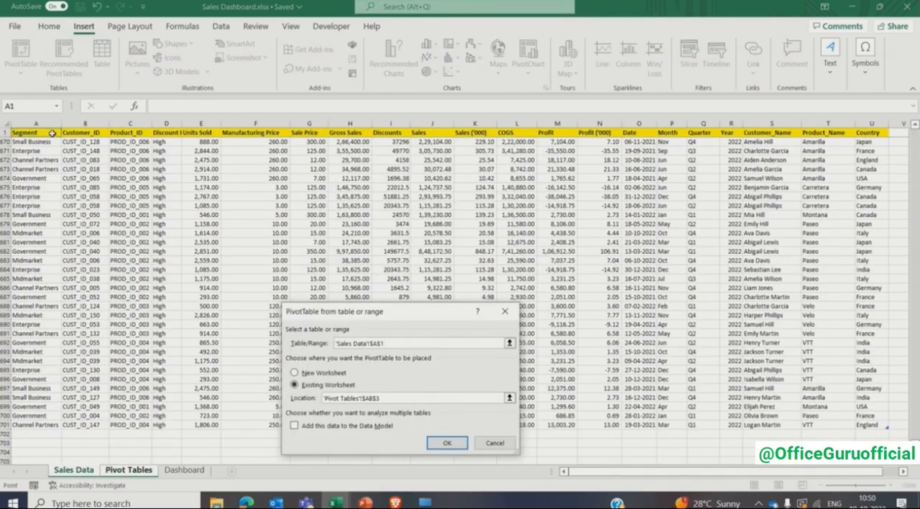
pyautogui.scroll(-1, 51, 133)
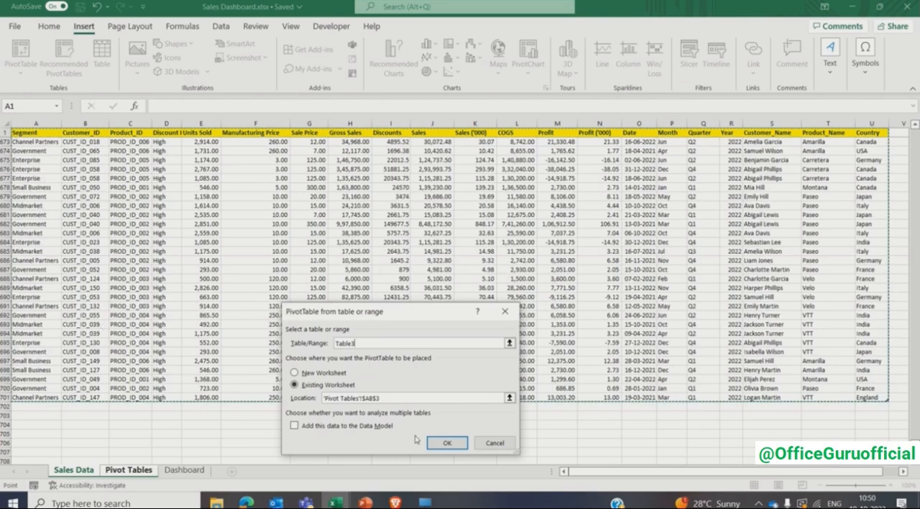
pyautogui.click(445, 443)
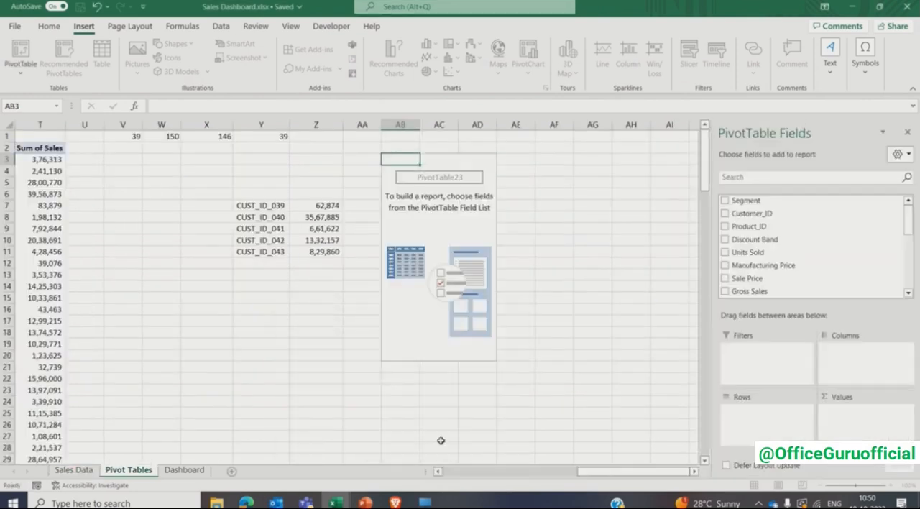
# - Sort the field list A to Z and build the new PivotTable with Country as rows and Sales as values
pyautogui.click(911, 157)
pyautogui.click(825, 352)
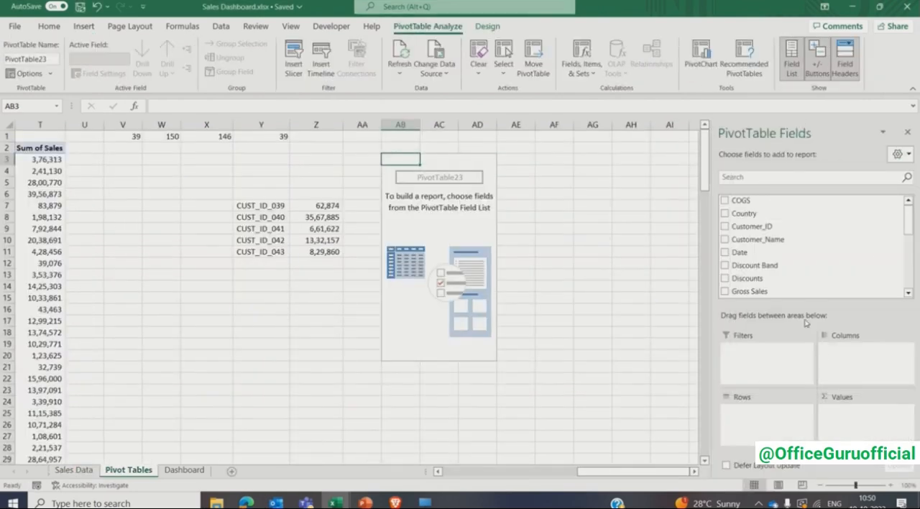
pyautogui.click(725, 214)
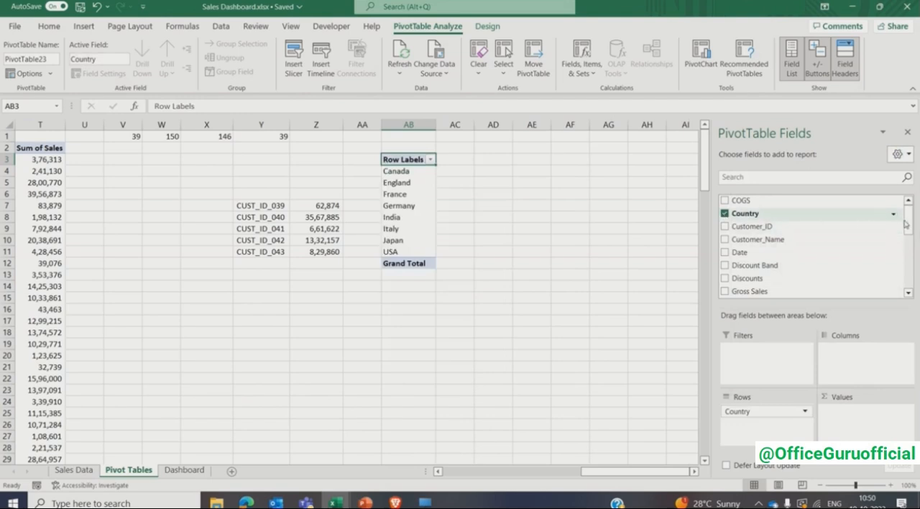
pyautogui.moveTo(908, 220); pyautogui.dragTo(912, 282)
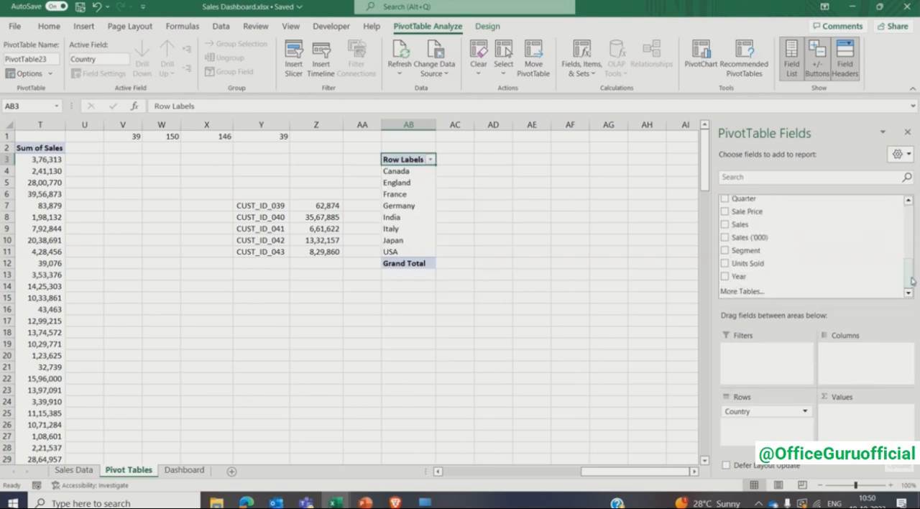
pyautogui.click(725, 224)
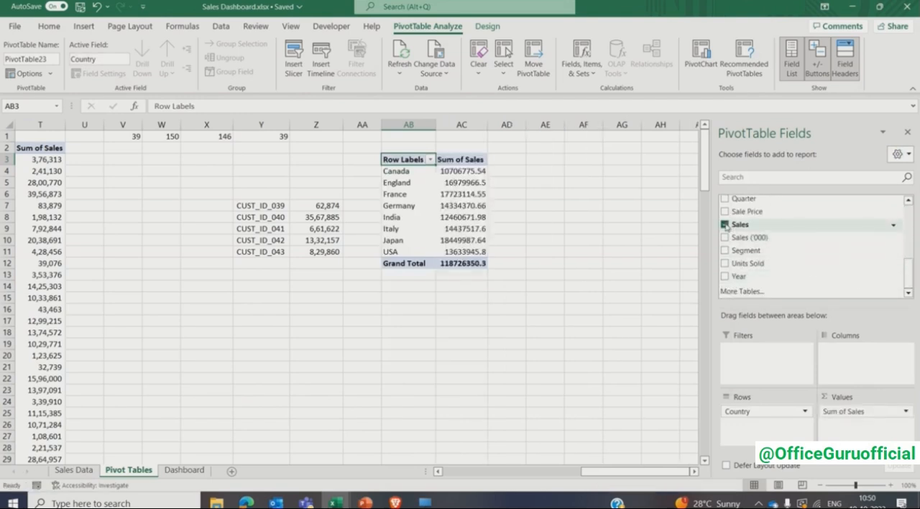
pyautogui.click(907, 133)
# - Remove the grand total row from the country PivotTable
pyautogui.click(413, 264)
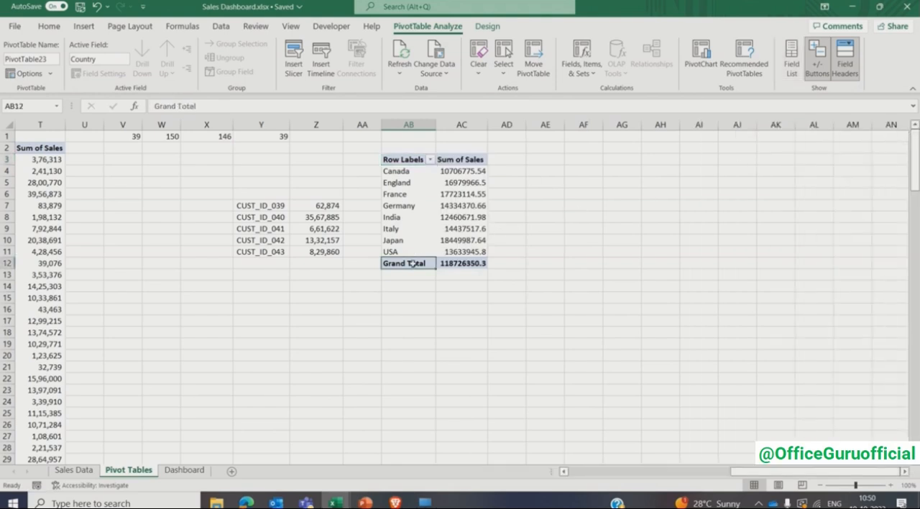
pyautogui.rightClick(413, 264)
pyautogui.click(435, 344)
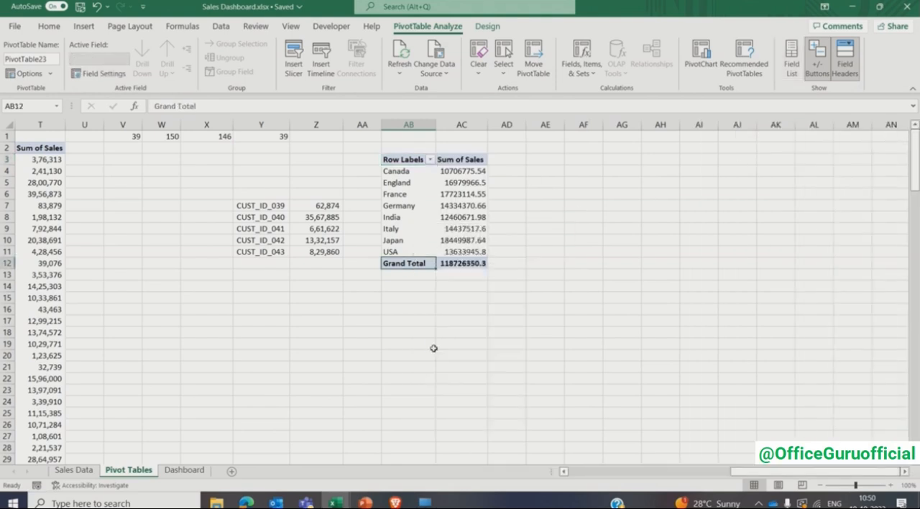
# - Show the country PivotTable's Sum of Sales values as % of Grand Total
pyautogui.click(458, 195)
pyautogui.rightClick(460, 196)
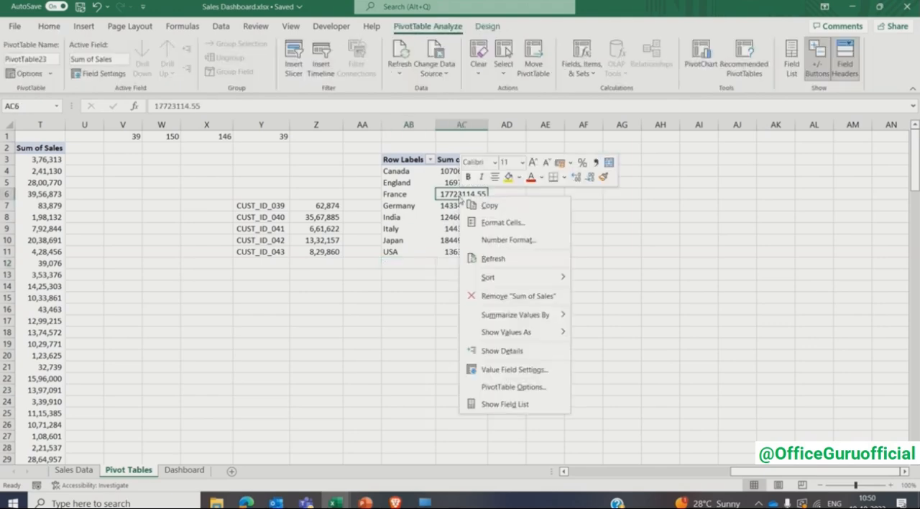
pyautogui.moveTo(527, 331)
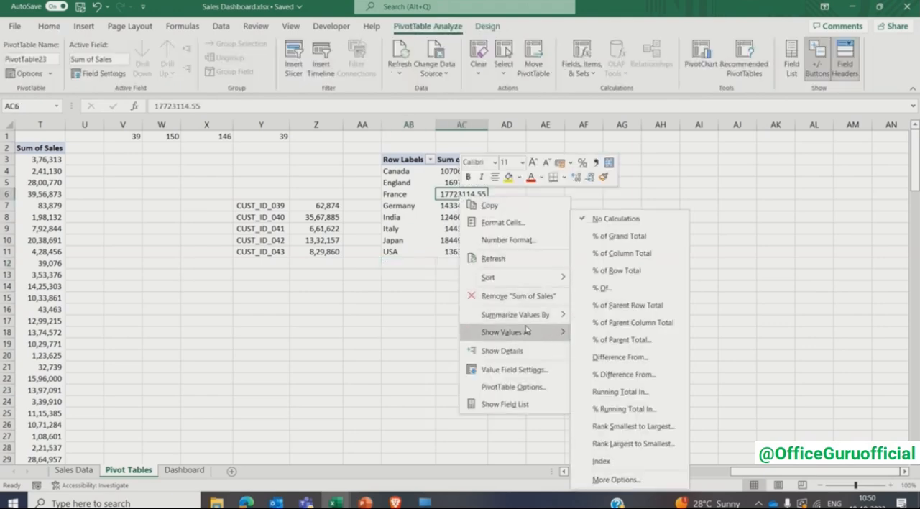
pyautogui.click(647, 238)
# - Format the percentages in the country PivotTable's Sum of Sales column with no decimal places
pyautogui.press('Up')
pyautogui.press('Up')
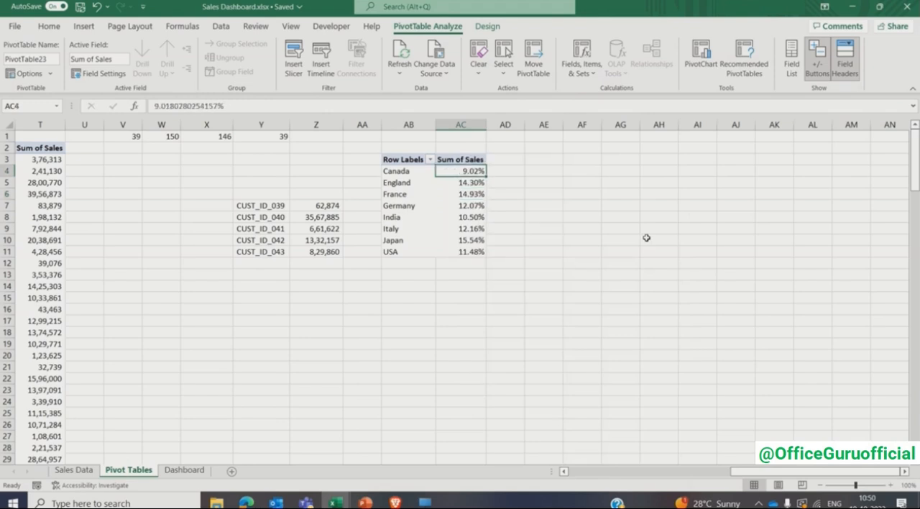
pyautogui.hotkey('ctrl', 'shift', 'Down')
pyautogui.click(50, 27)
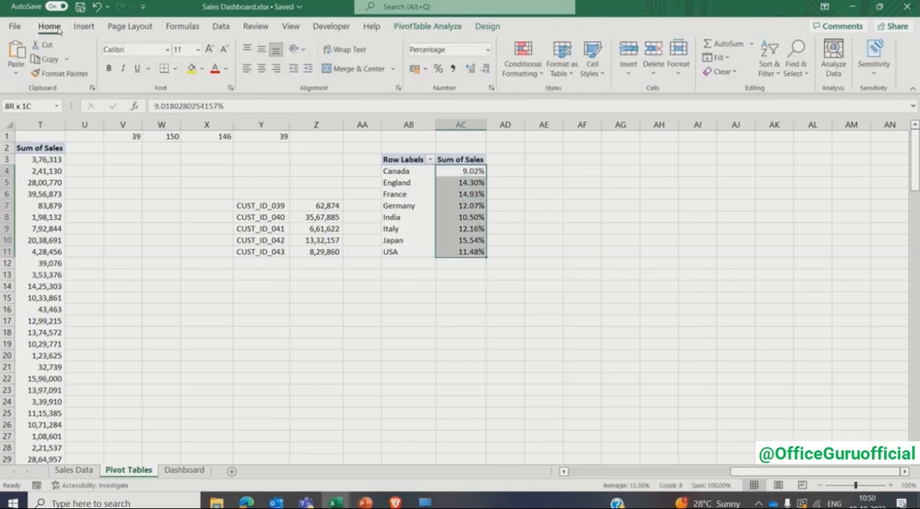
pyautogui.click(485, 69)
pyautogui.click(485, 68)
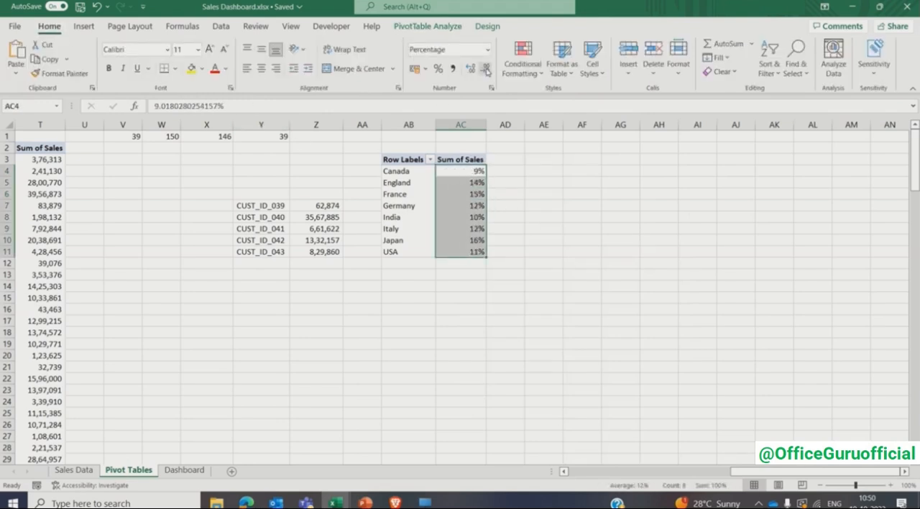
# - Insert a Doughnut PivotChart from the country PivotTable and place it just below the table
pyautogui.click(471, 191)
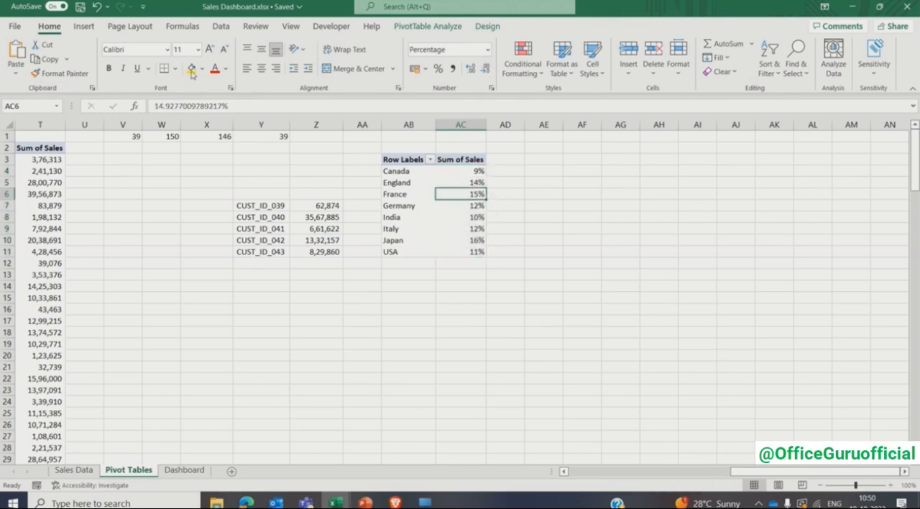
pyautogui.click(91, 28)
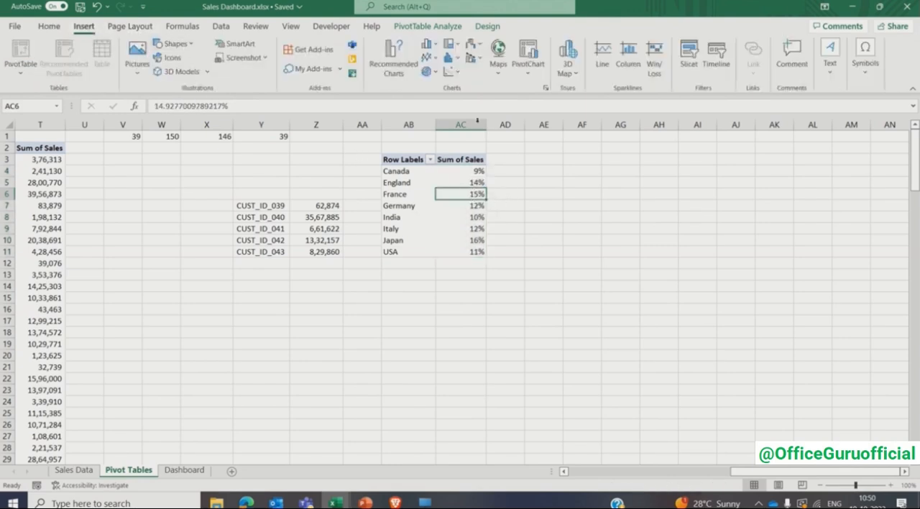
pyautogui.click(545, 88)
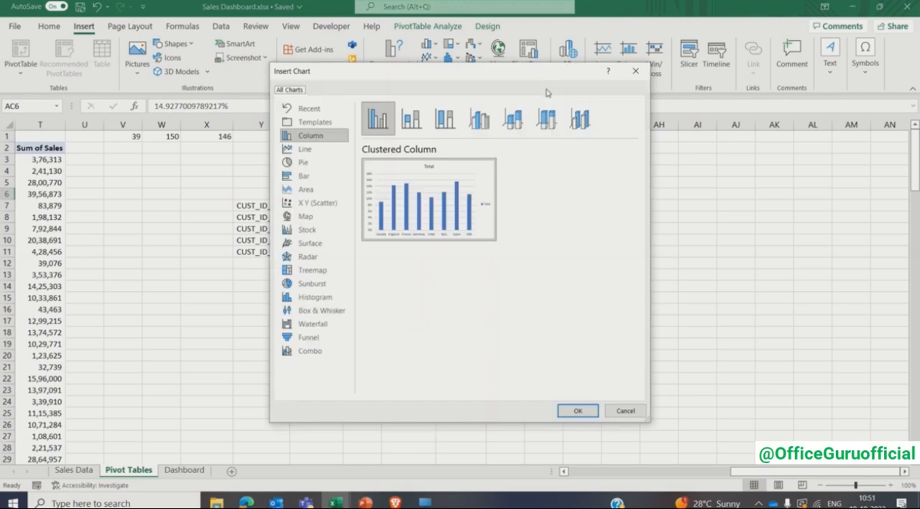
pyautogui.click(325, 161)
pyautogui.click(523, 122)
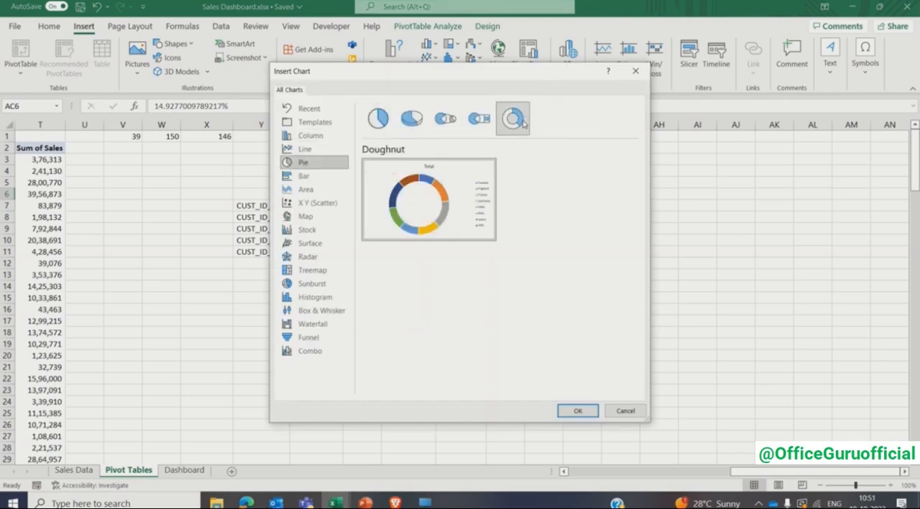
pyautogui.click(564, 410)
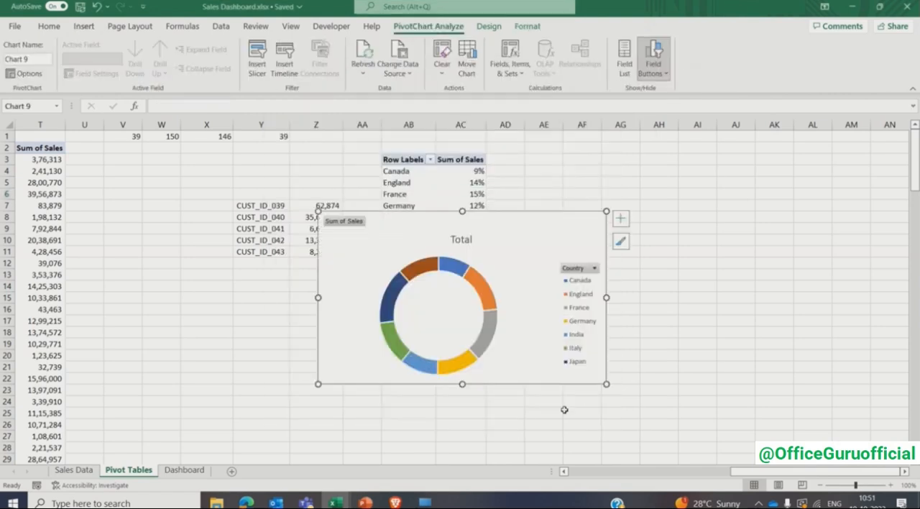
pyautogui.moveTo(524, 227); pyautogui.dragTo(517, 286)
# - Apply the fourth chart style in the gallery to the doughnut chart and hide all its field buttons
pyautogui.click(489, 26)
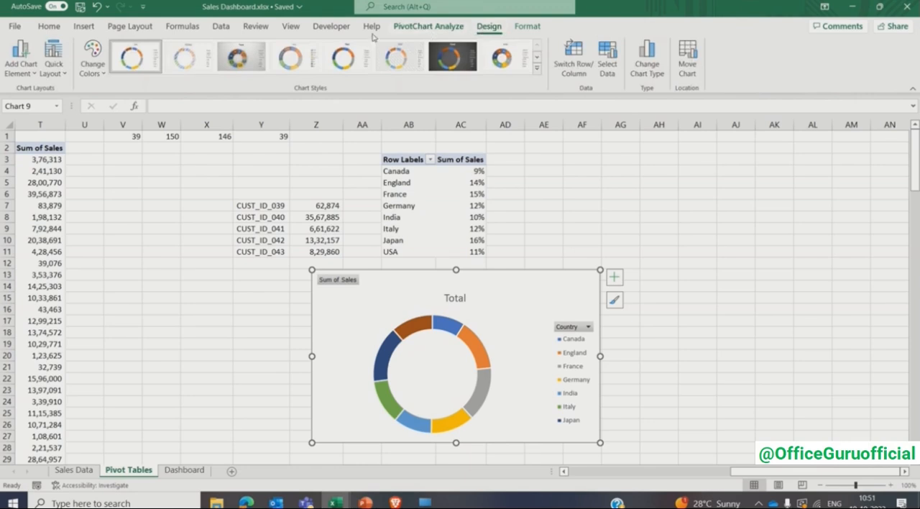
pyautogui.click(291, 59)
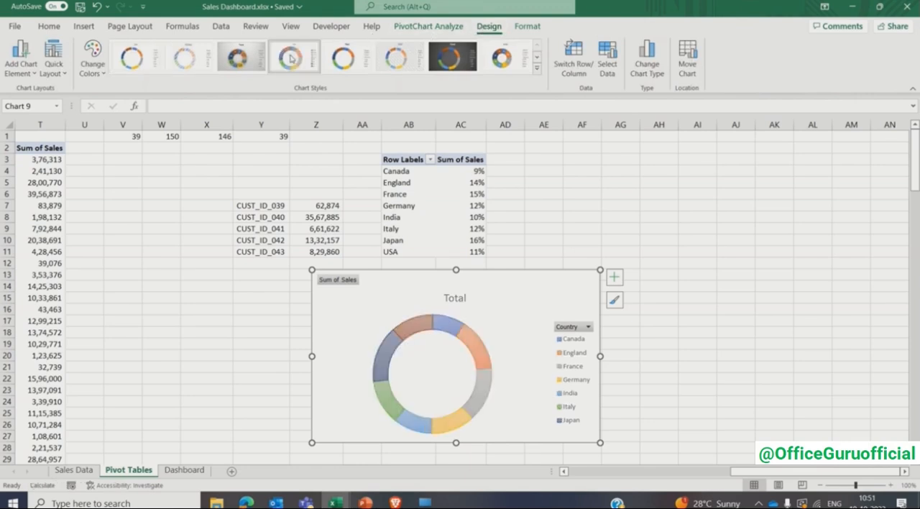
pyautogui.rightClick(353, 284)
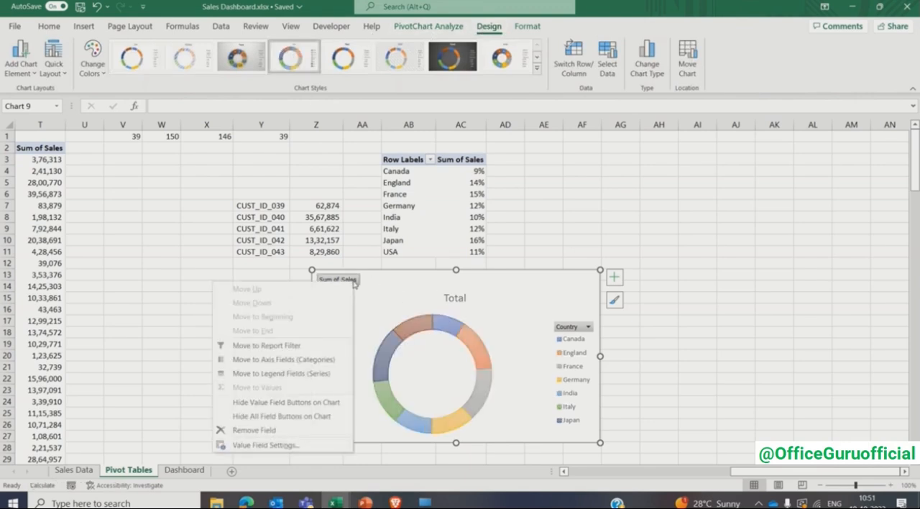
pyautogui.click(297, 417)
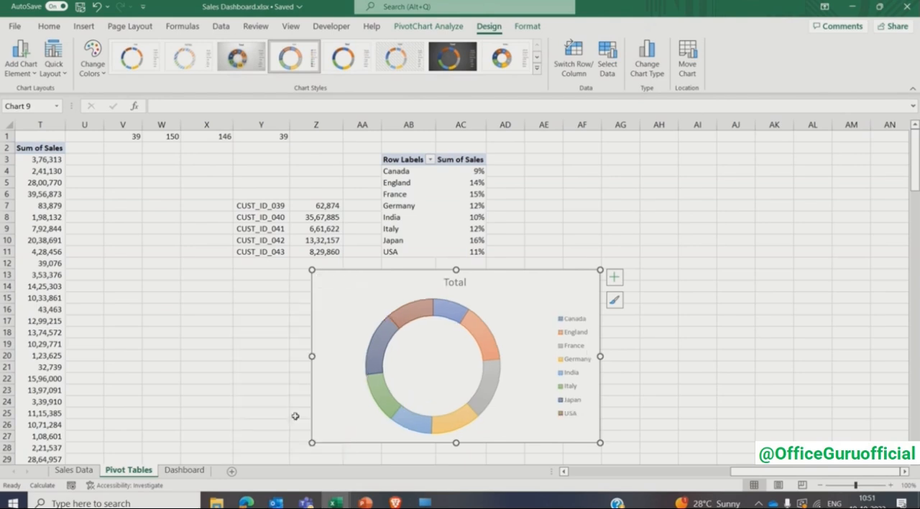
# - Change the doughnut chart's title to "Sales (%) by Country"
pyautogui.click(455, 283)
pyautogui.doubleClick(455, 283)
pyautogui.write('Sales')
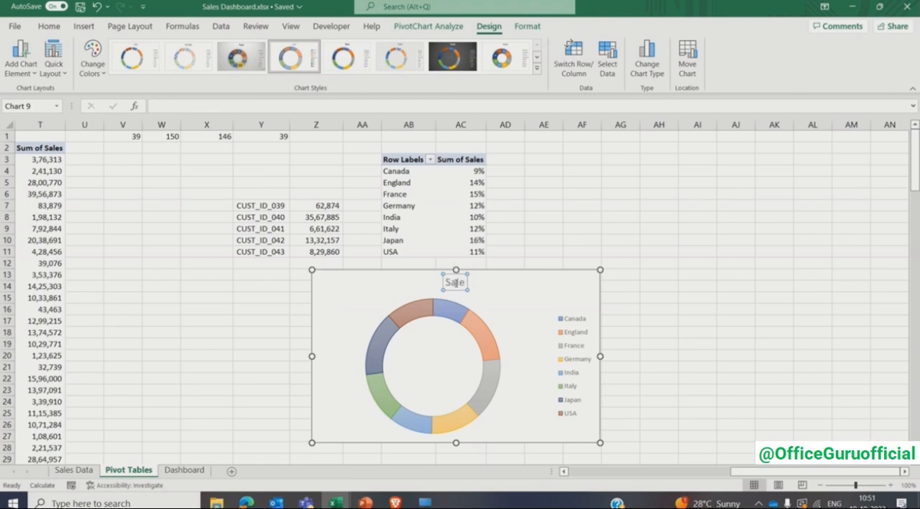
pyautogui.write(' (%)')
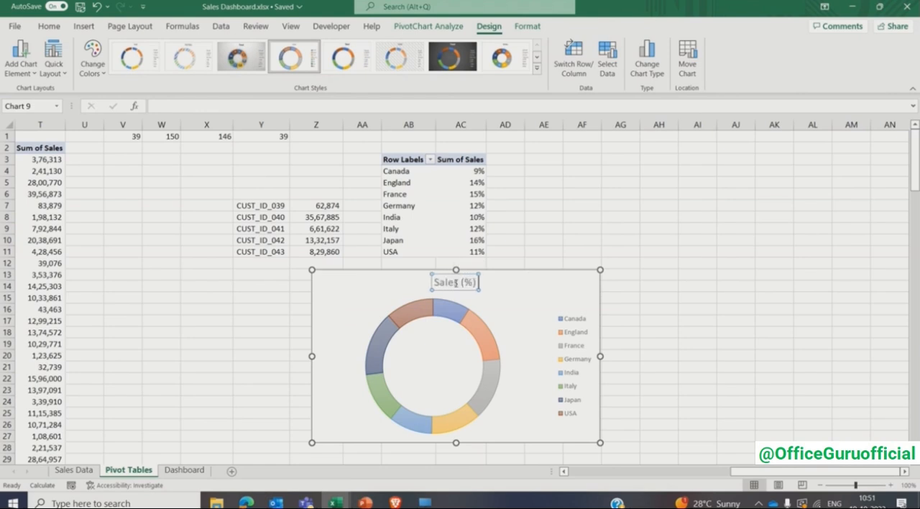
pyautogui.write(' by Country')
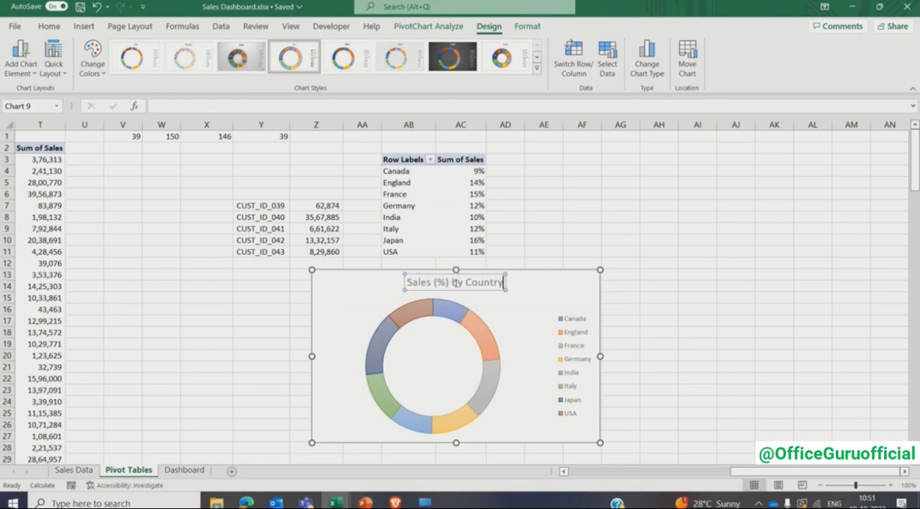
# - Format the doughnut chart's title as bold black Comic Sans MS at size 10
pyautogui.hotkey('ctrl', 'a')
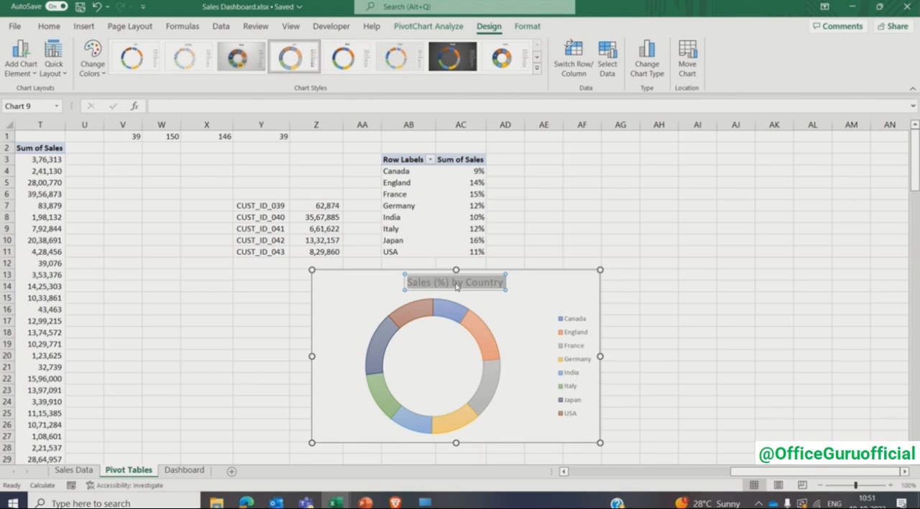
pyautogui.click(49, 26)
pyautogui.click(109, 69)
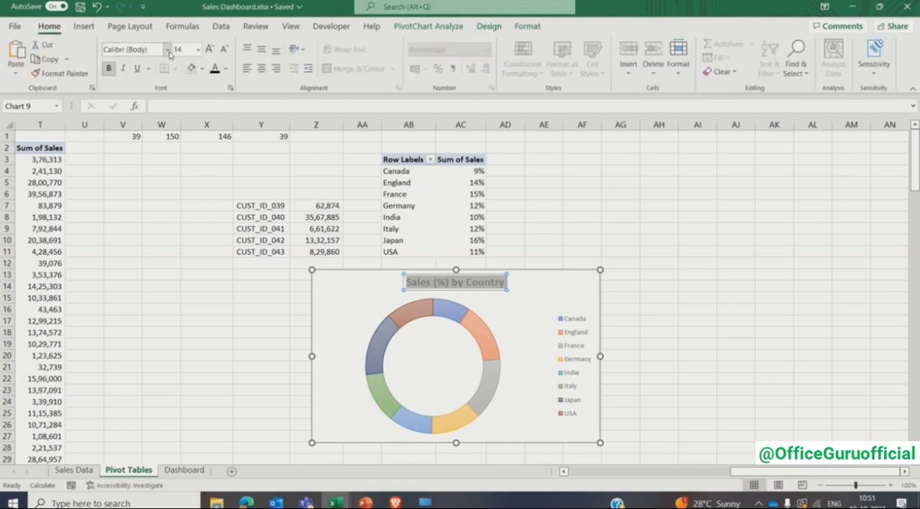
pyautogui.click(168, 50)
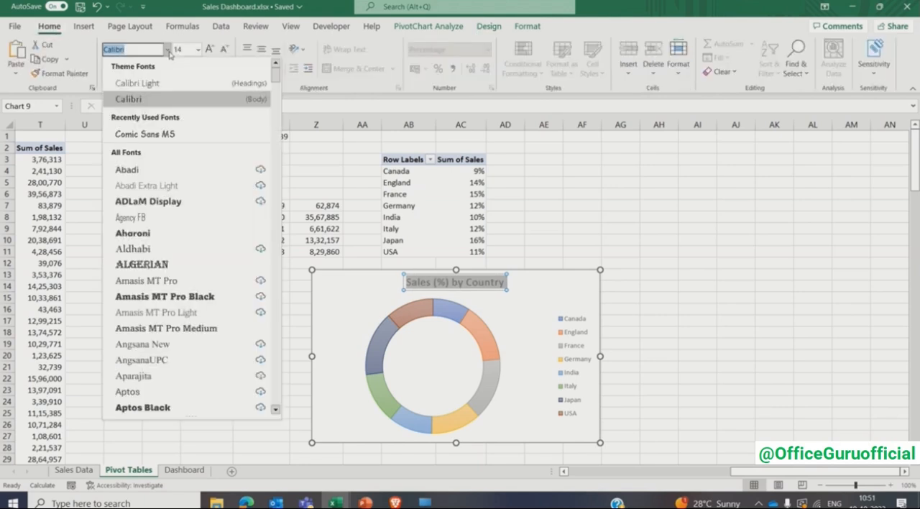
pyautogui.click(151, 128)
pyautogui.click(185, 50)
pyautogui.write('1')
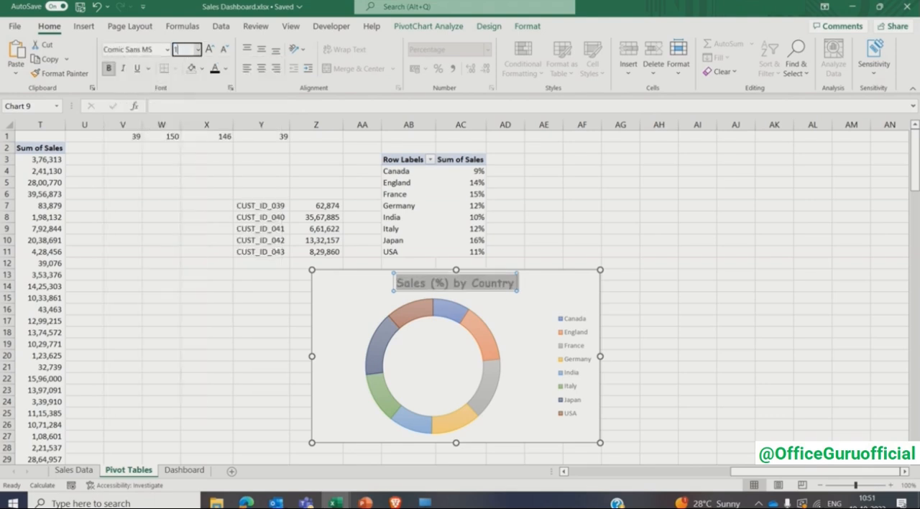
pyautogui.write('0')
pyautogui.press('Return')
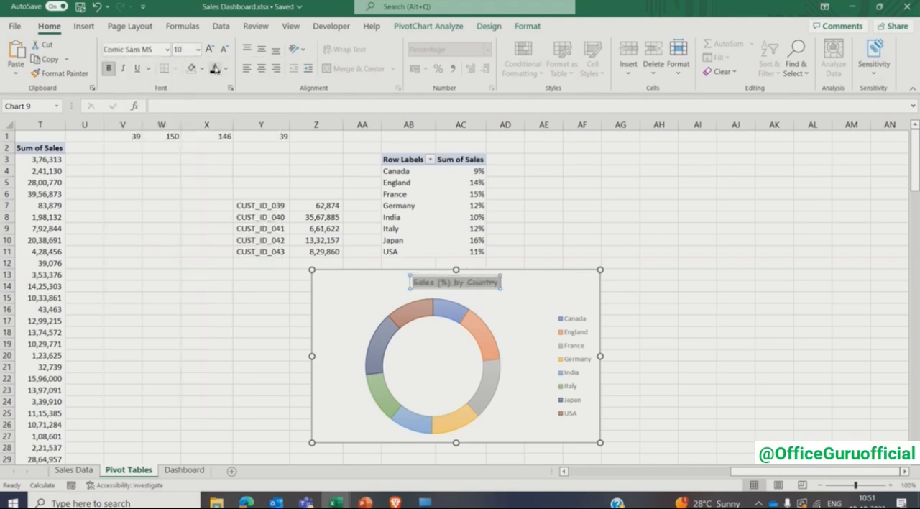
# - Add data labels to the doughnut chart and format them bold, black and size 6
pyautogui.click(579, 310)
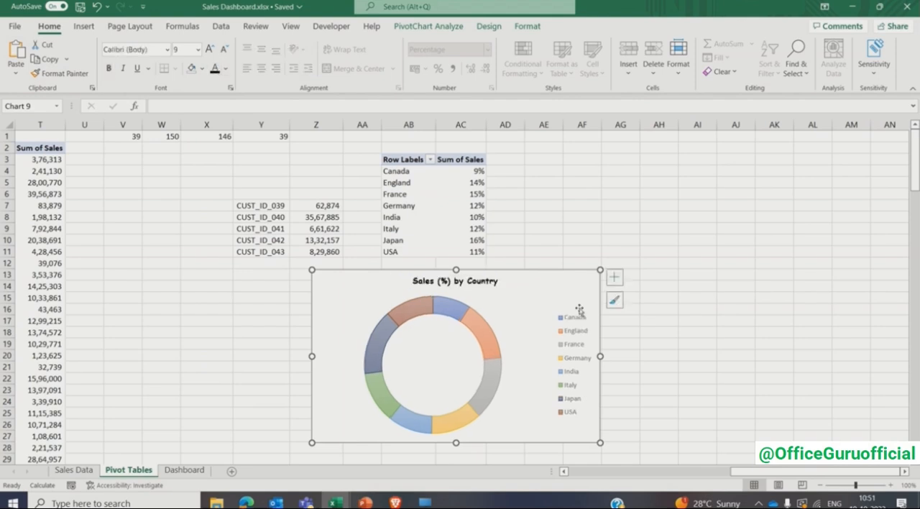
pyautogui.click(615, 277)
pyautogui.click(641, 306)
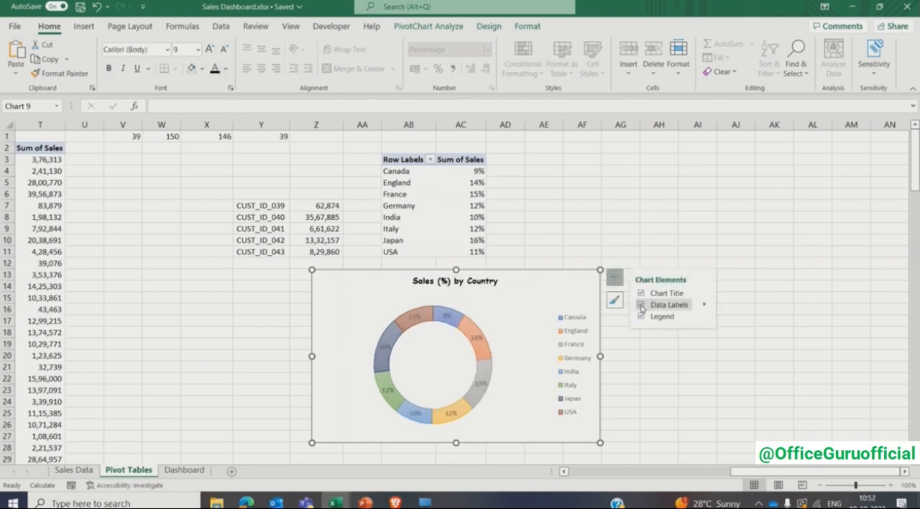
pyautogui.click(479, 338)
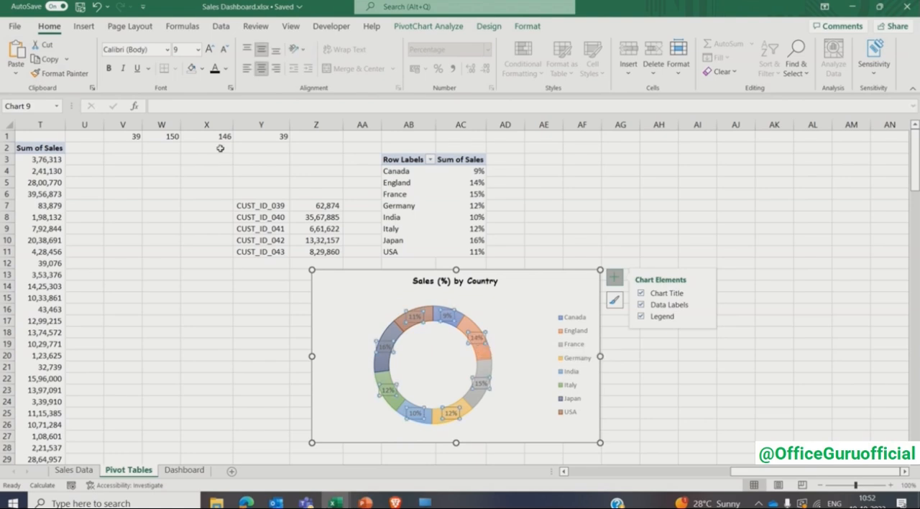
pyautogui.click(181, 49)
pyautogui.write('6')
pyautogui.press('Return')
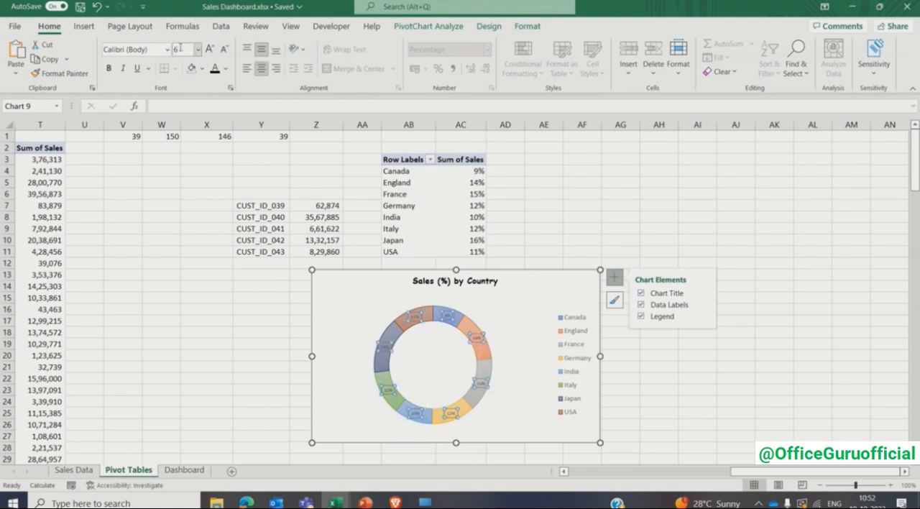
pyautogui.hotkey('ctrl', 'b')
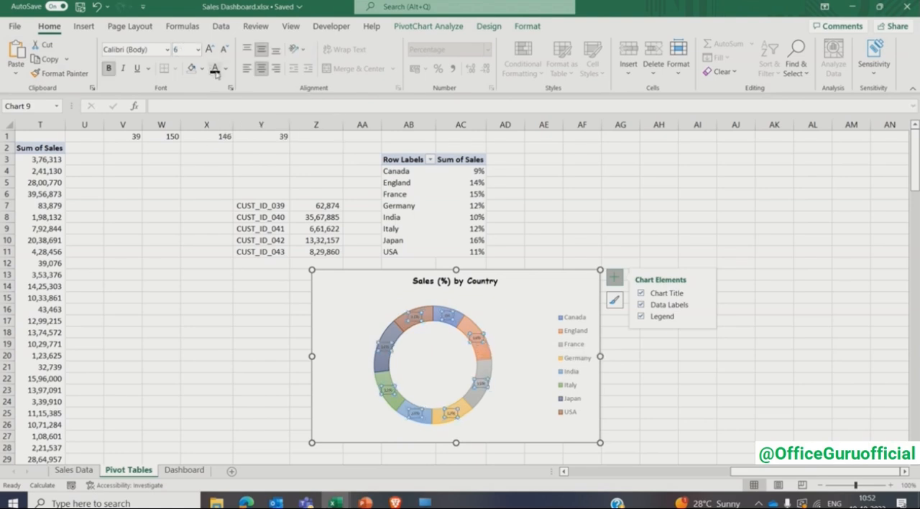
# - Cut the doughnut chart and paste it into the Dashboard sheet, beside the dashboard background
pyautogui.click(352, 293)
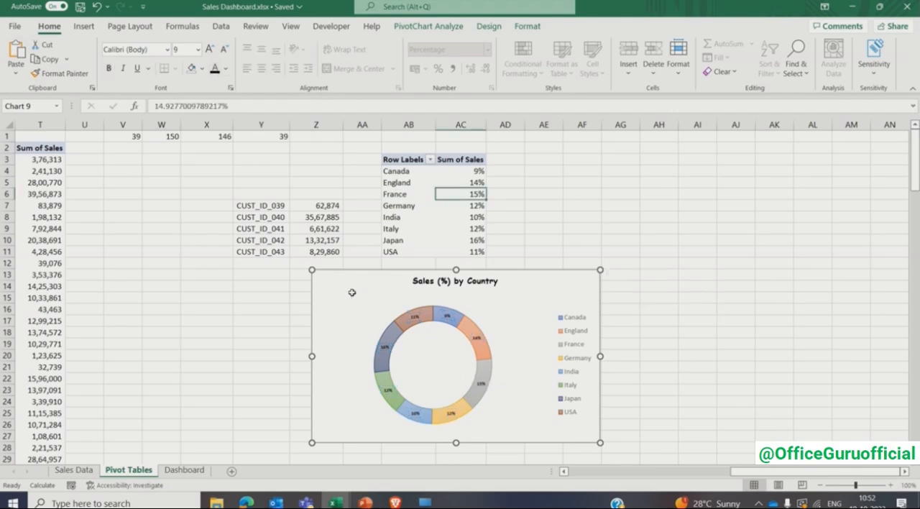
pyautogui.hotkey('ctrl', 'x')
pyautogui.click(184, 471)
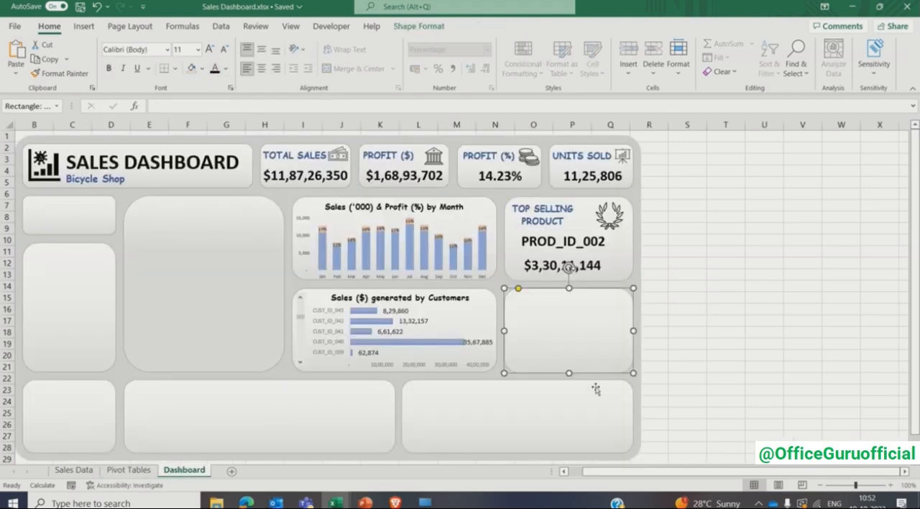
pyautogui.click(678, 288)
pyautogui.hotkey('ctrl', 'v')
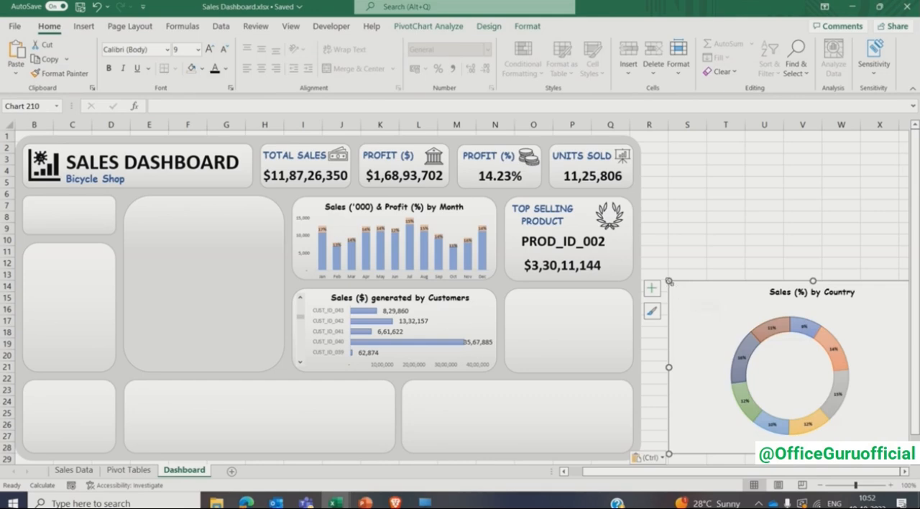
# - Shrink the pasted doughnut chart and stretch its legend tall enough to list all the countries
pyautogui.moveTo(670, 281); pyautogui.dragTo(689, 307)
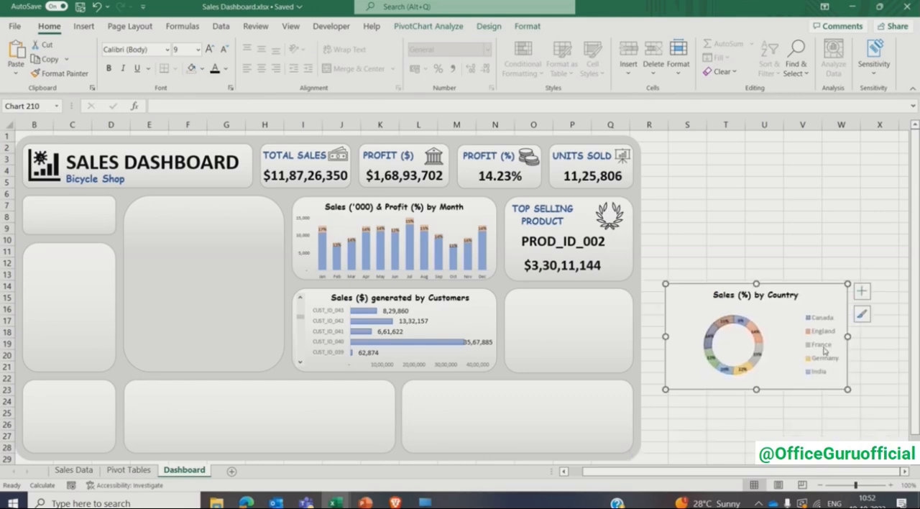
pyautogui.click(825, 351)
pyautogui.moveTo(824, 310); pyautogui.dragTo(824, 316)
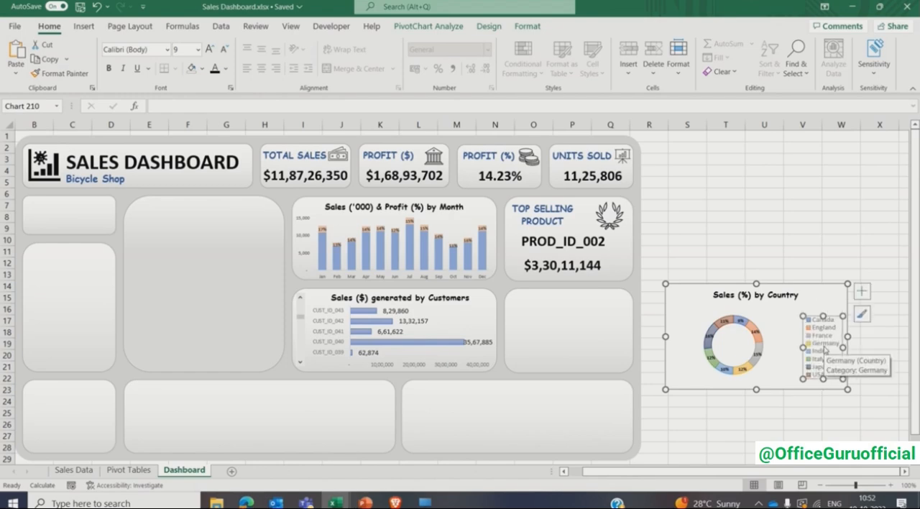
pyautogui.click(698, 296)
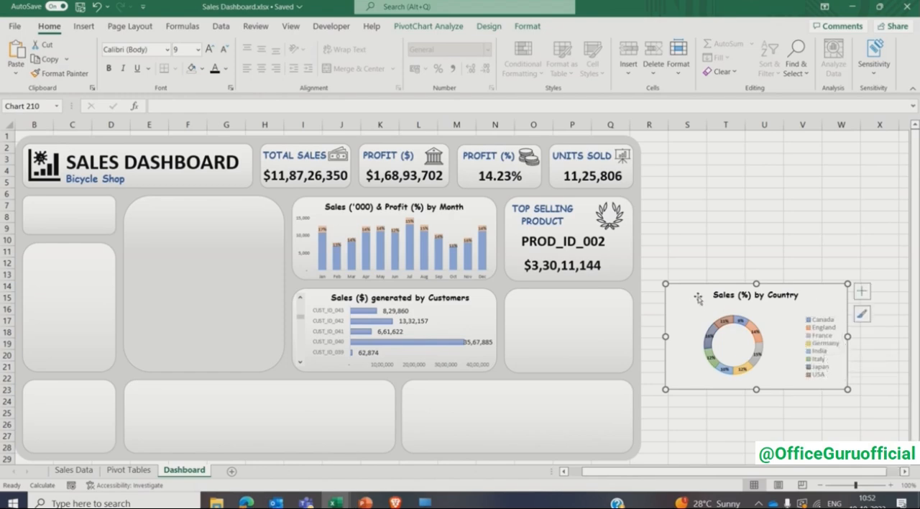
# - Move the doughnut chart over the empty card below Top Selling Product and narrow it to the card's width
pyautogui.moveTo(698, 298); pyautogui.dragTo(524, 295)
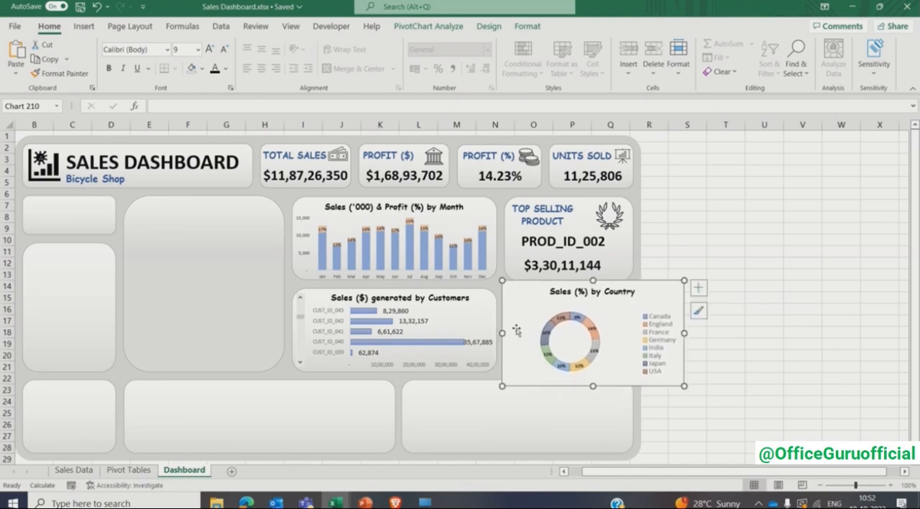
pyautogui.moveTo(503, 333); pyautogui.dragTo(525, 333)
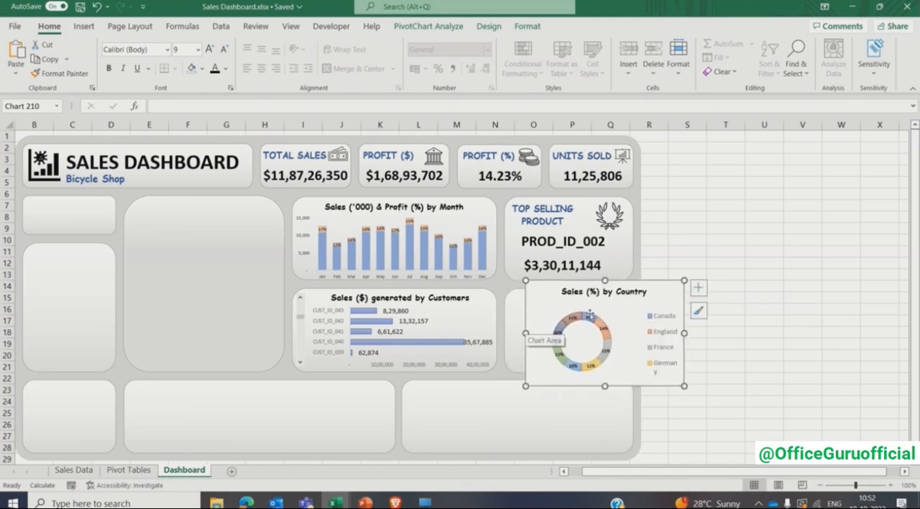
pyautogui.moveTo(617, 312); pyautogui.dragTo(594, 312)
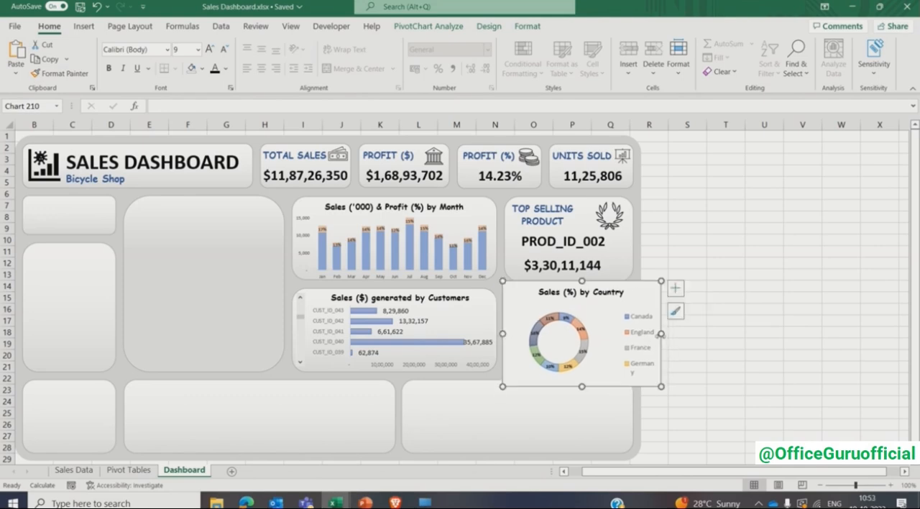
pyautogui.moveTo(661, 333)
pyautogui.mouseDown()
pyautogui.moveTo(618, 334)
pyautogui.moveTo(632, 333)
pyautogui.mouseUp()
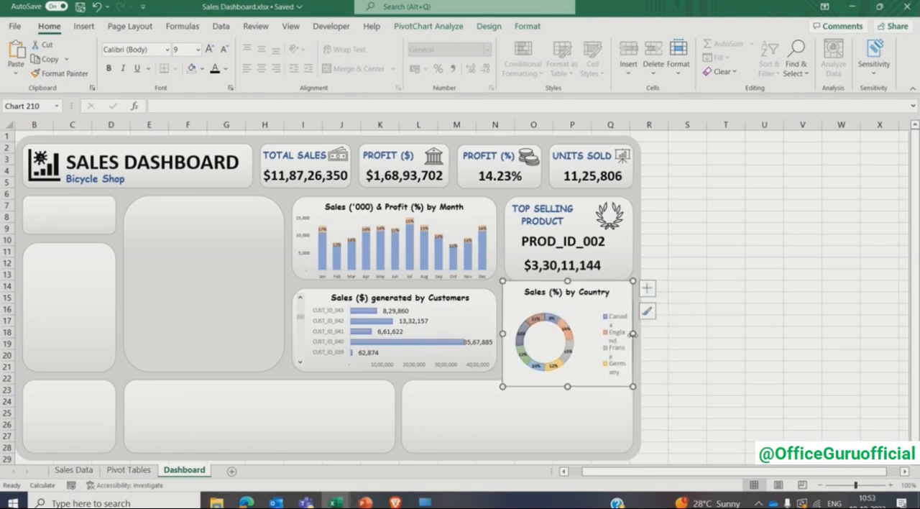
# - Widen and heighten the doughnut chart's legend so it lists all countries on single lines below the title
pyautogui.click(616, 336)
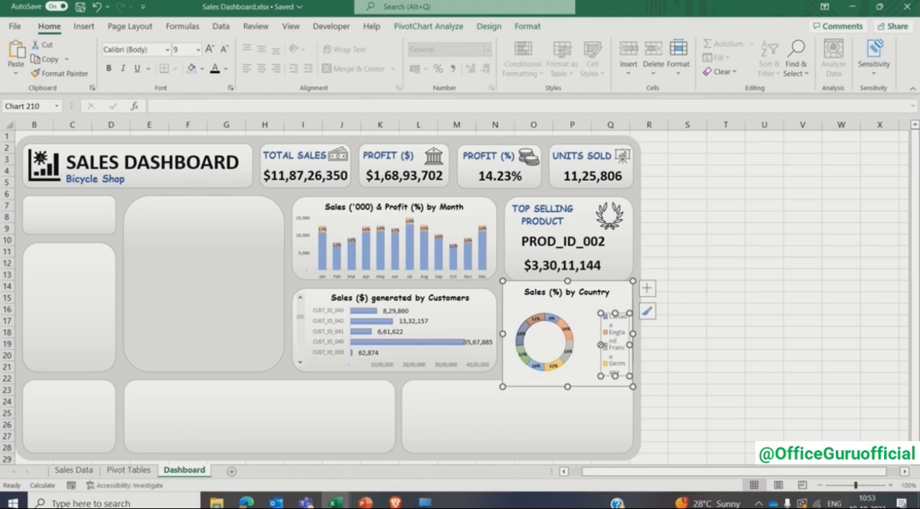
pyautogui.moveTo(600, 338); pyautogui.dragTo(594, 338)
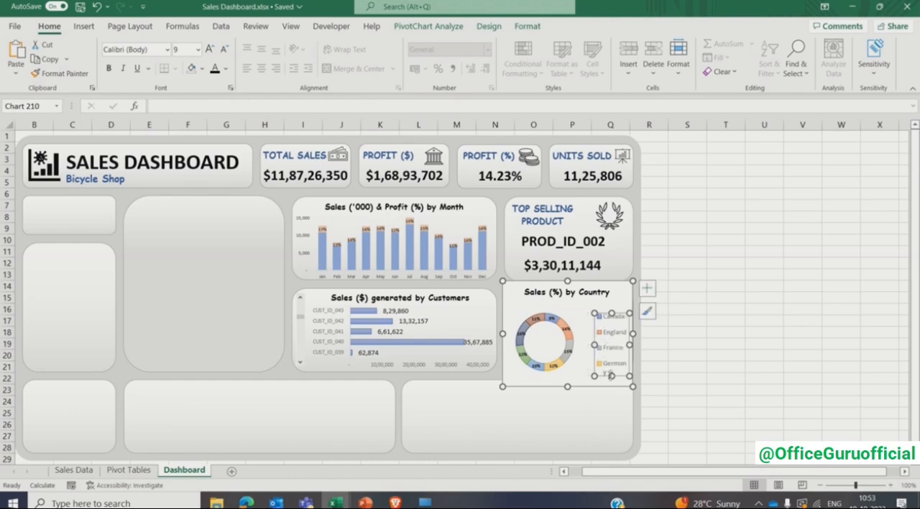
pyautogui.moveTo(611, 375); pyautogui.dragTo(611, 367)
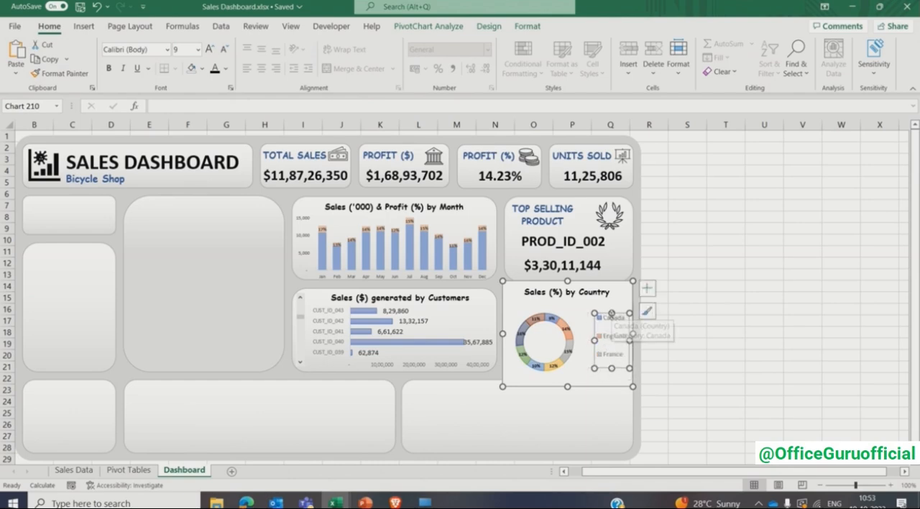
pyautogui.moveTo(612, 314); pyautogui.dragTo(612, 290)
pyautogui.moveTo(612, 368); pyautogui.dragTo(612, 385)
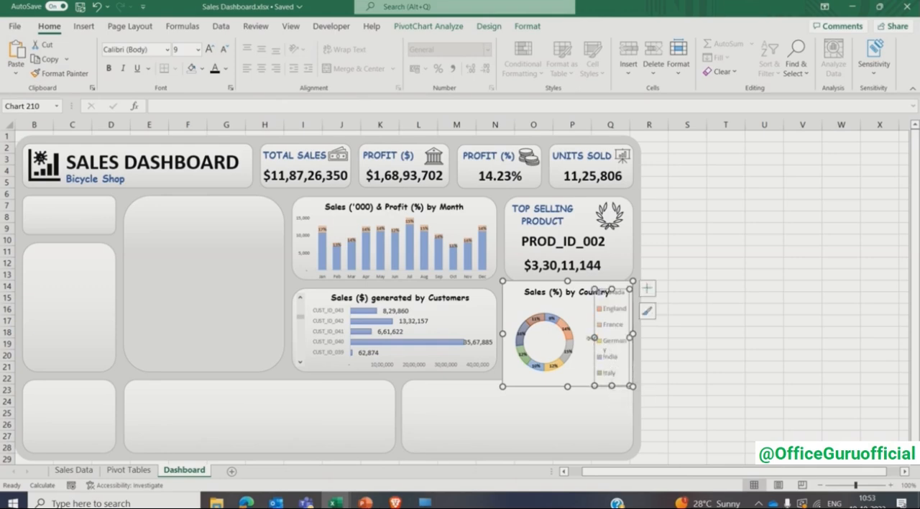
pyautogui.moveTo(594, 335); pyautogui.dragTo(578, 336)
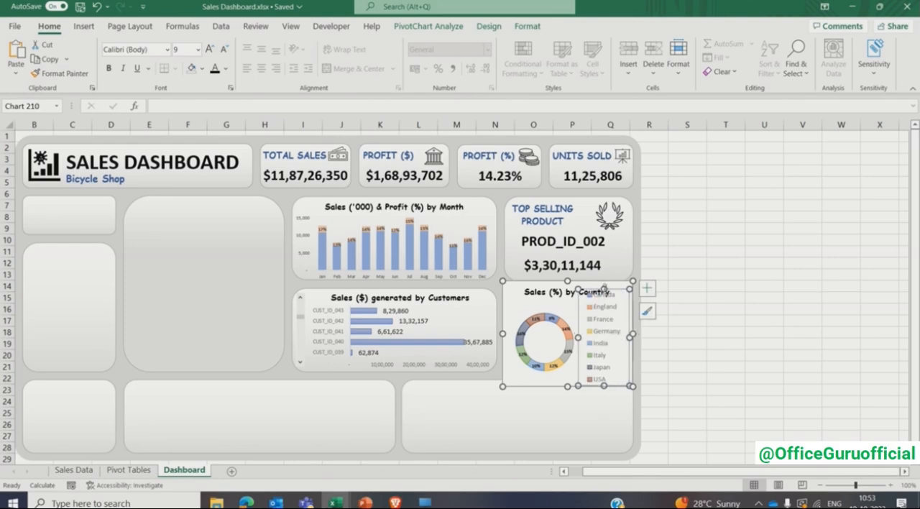
pyautogui.moveTo(606, 290); pyautogui.dragTo(605, 301)
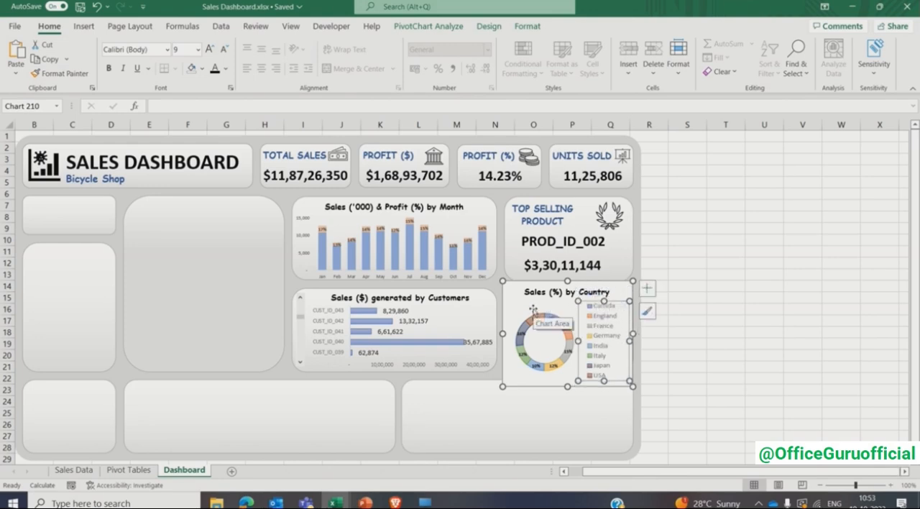
# - Format the doughnut chart area with no fill and no border line
pyautogui.click(533, 309)
pyautogui.rightClick(534, 310)
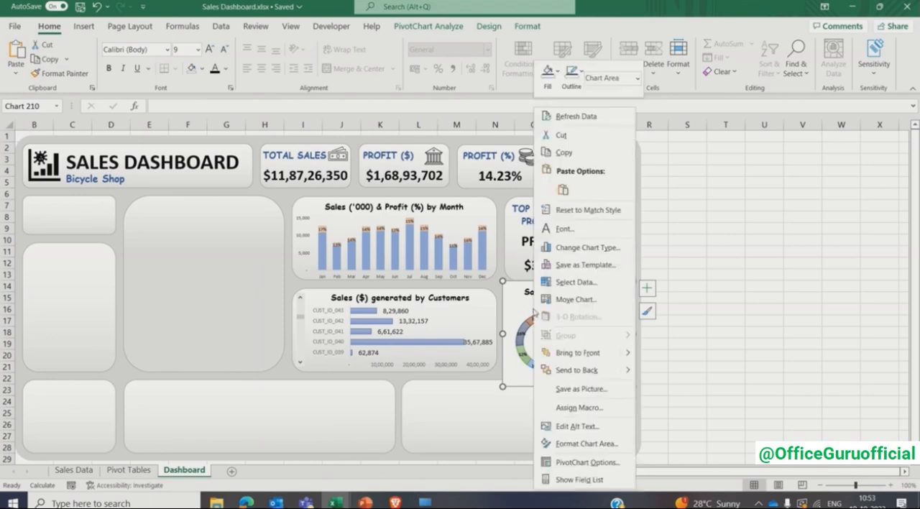
pyautogui.click(565, 444)
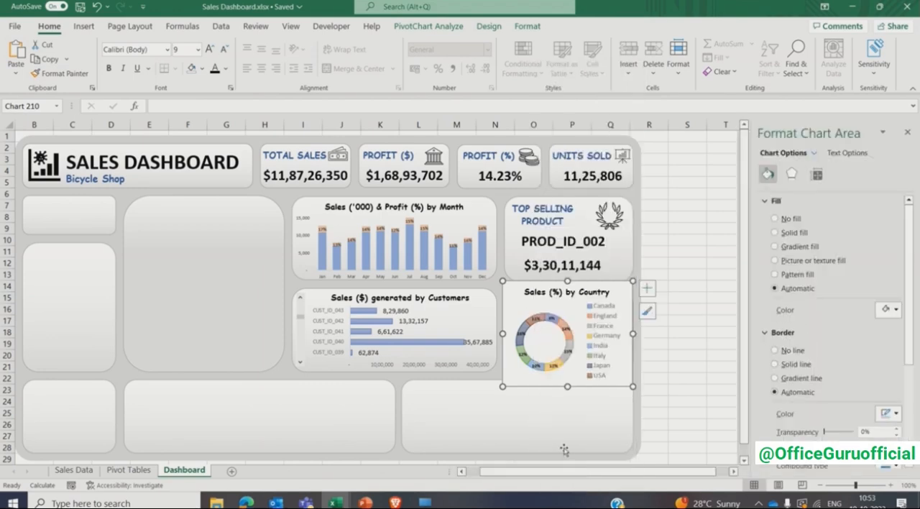
pyautogui.click(776, 219)
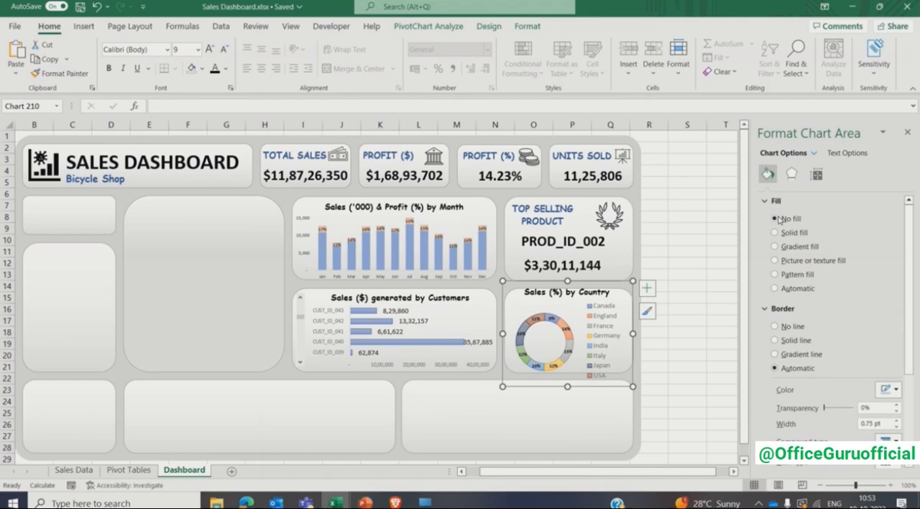
pyautogui.click(782, 327)
pyautogui.click(703, 290)
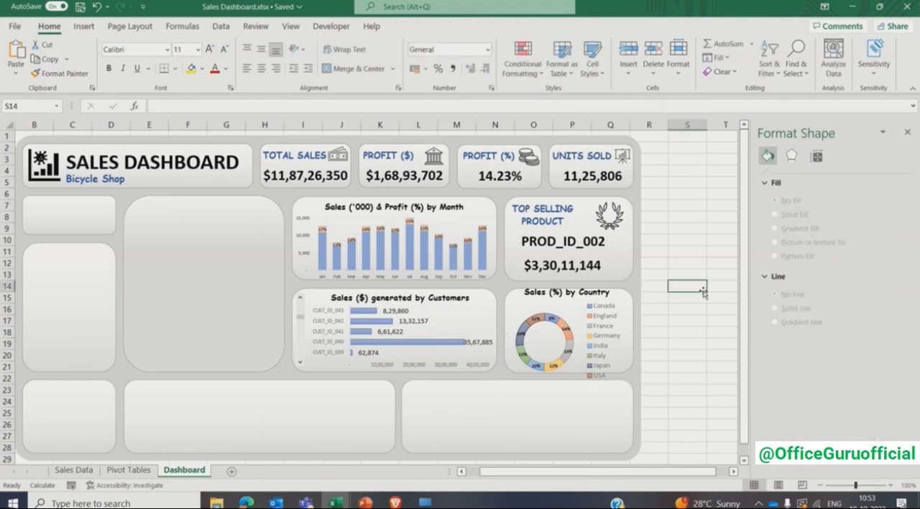
# - Reduce the doughnut chart's height from both ends so it fits inside its card
pyautogui.click(522, 302)
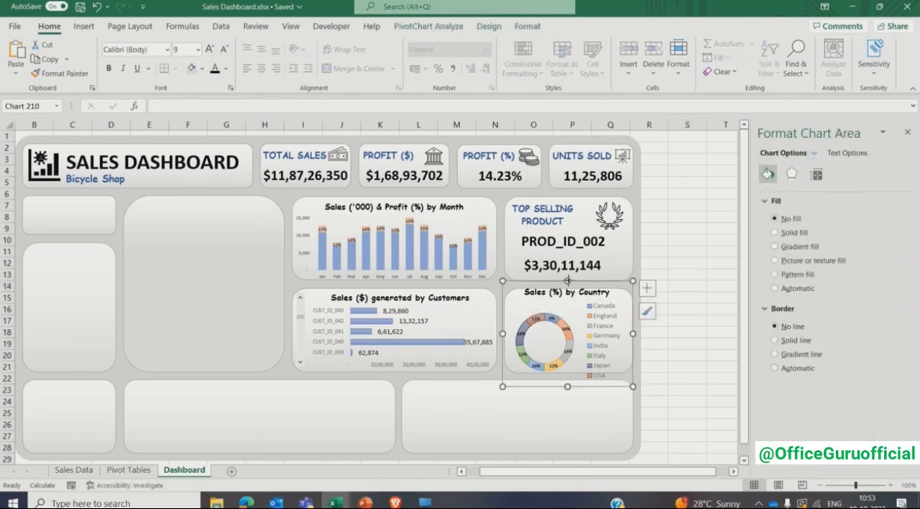
pyautogui.moveTo(567, 281); pyautogui.dragTo(568, 287)
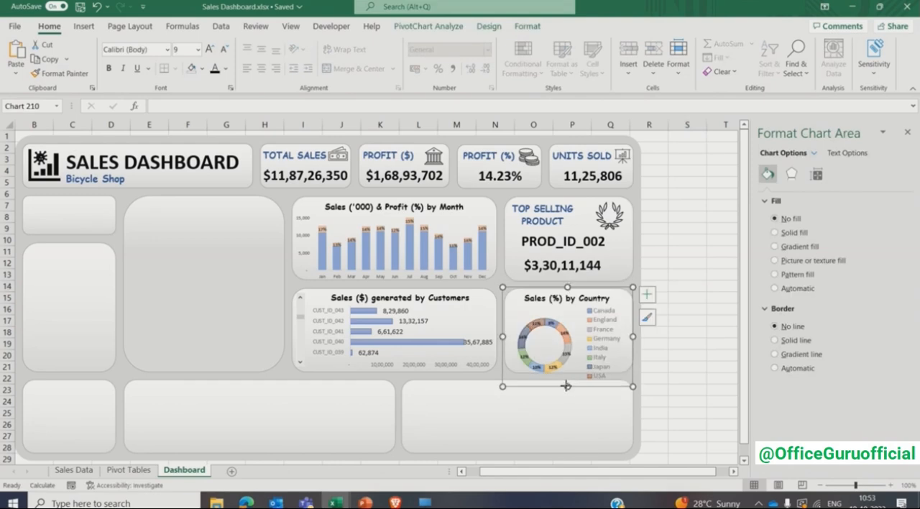
pyautogui.moveTo(568, 386); pyautogui.dragTo(568, 374)
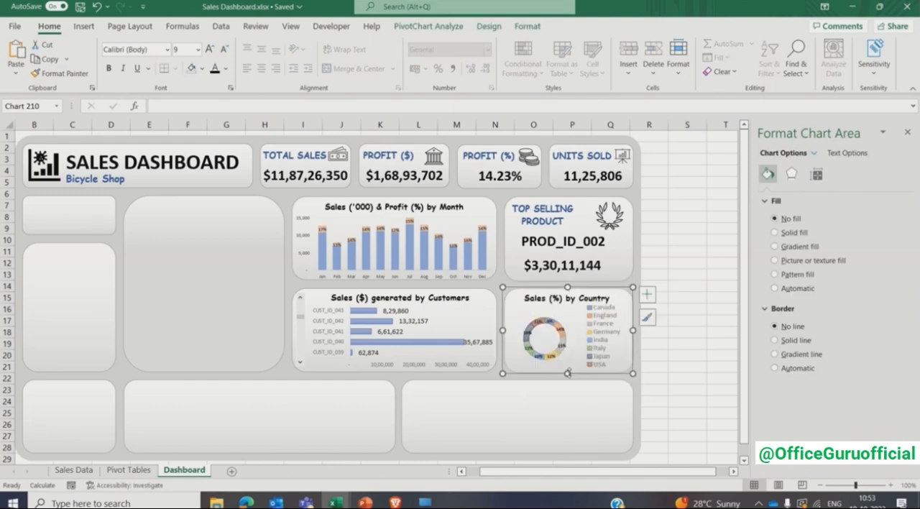
# - Enlarge the doughnut's plot area to fill the space beside the legend, and narrow the legend slightly to clear the ring
pyautogui.click(550, 331)
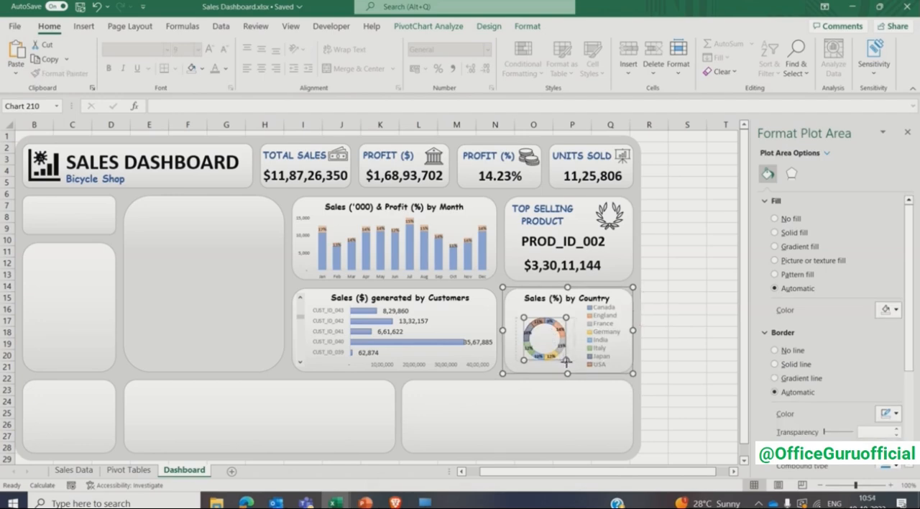
pyautogui.moveTo(568, 366); pyautogui.dragTo(573, 371)
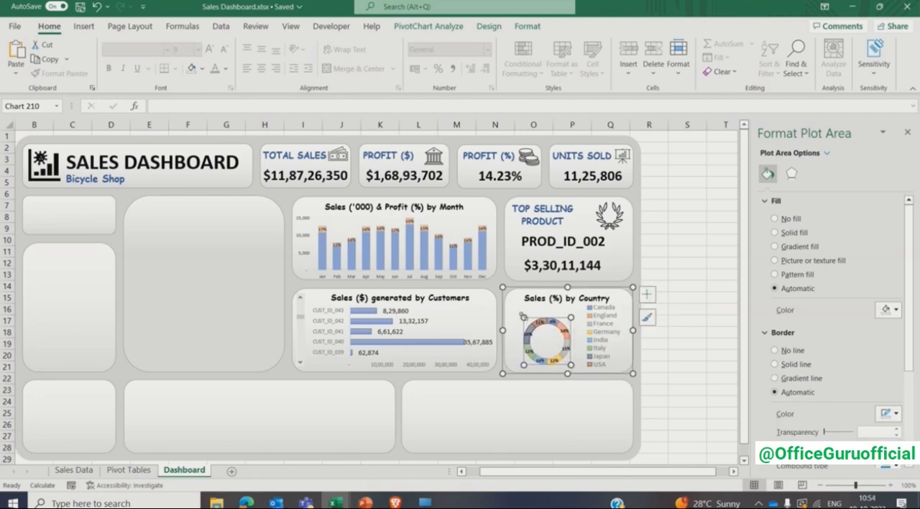
pyautogui.moveTo(517, 307); pyautogui.dragTo(513, 305)
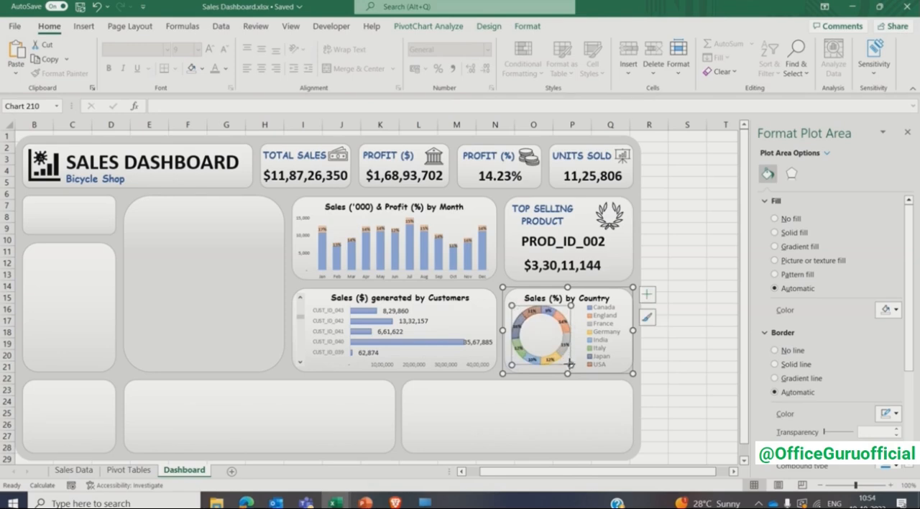
pyautogui.moveTo(574, 365); pyautogui.dragTo(579, 372)
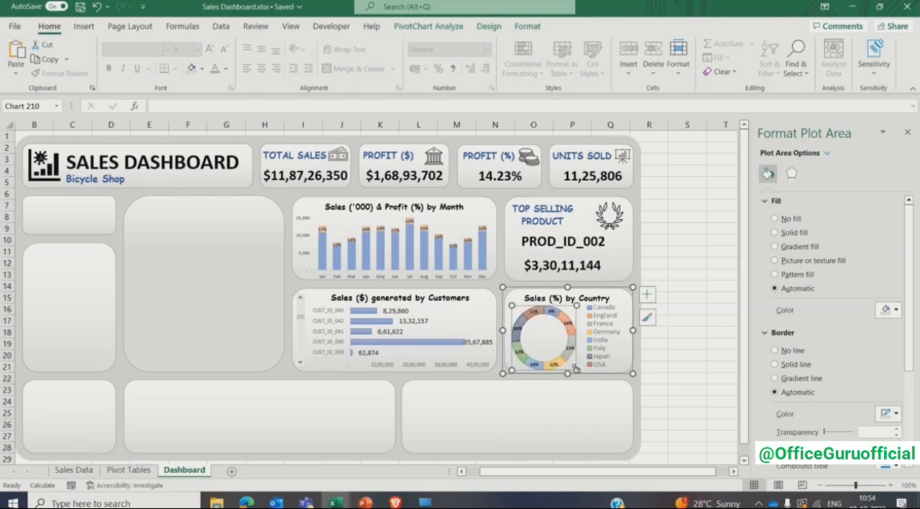
pyautogui.click(616, 341)
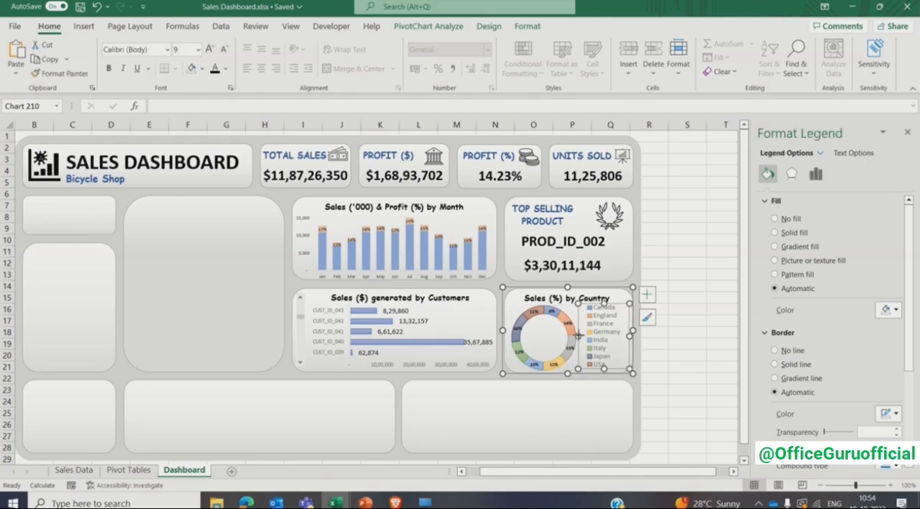
pyautogui.moveTo(579, 335); pyautogui.dragTo(586, 336)
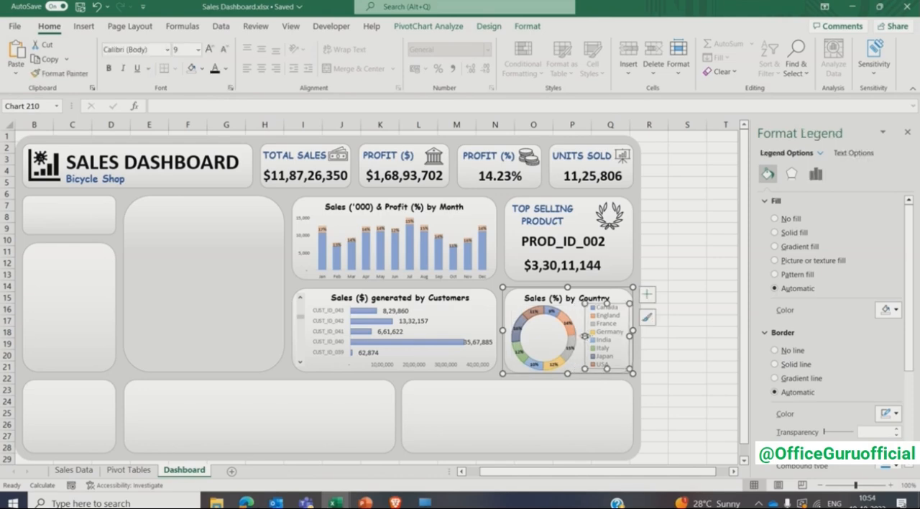
pyautogui.click(664, 335)
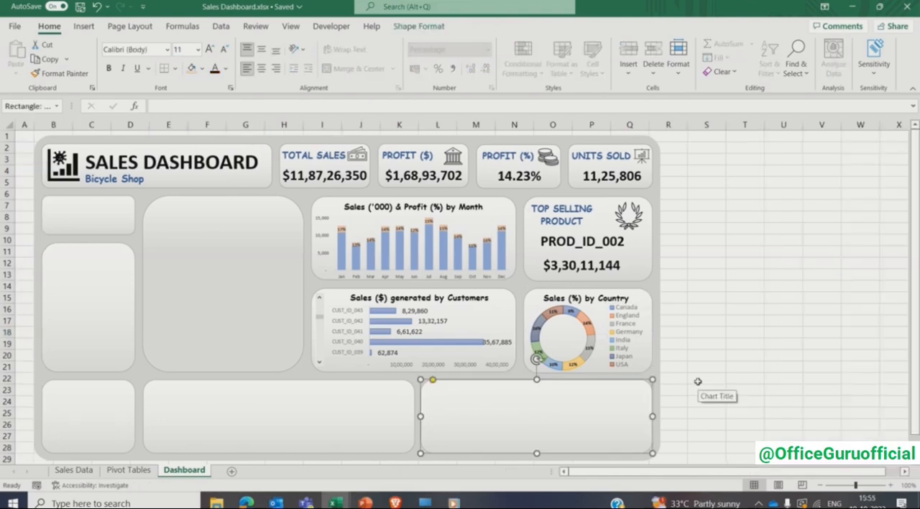
# - Insert a pivot table based on Table3 at cell AF3 of the Pivot Tables sheet and sort its field list A to Z
pyautogui.click(697, 382)
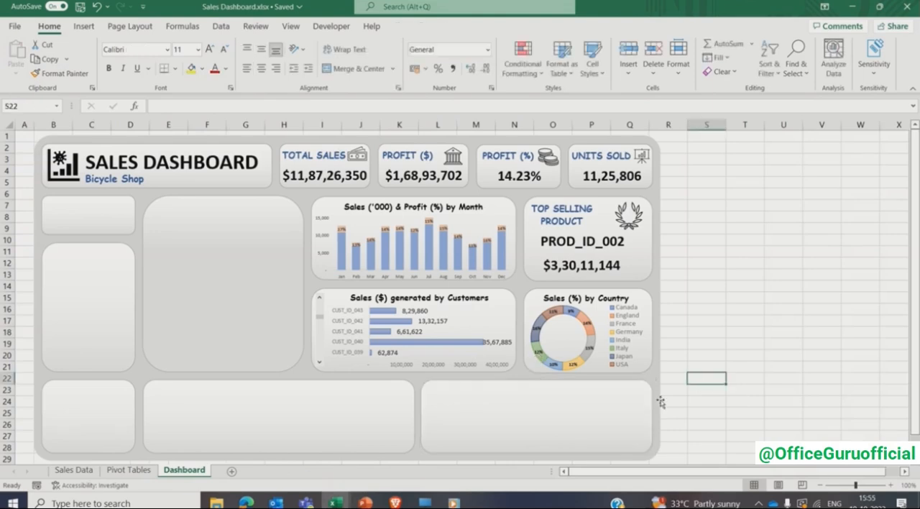
pyautogui.click(579, 426)
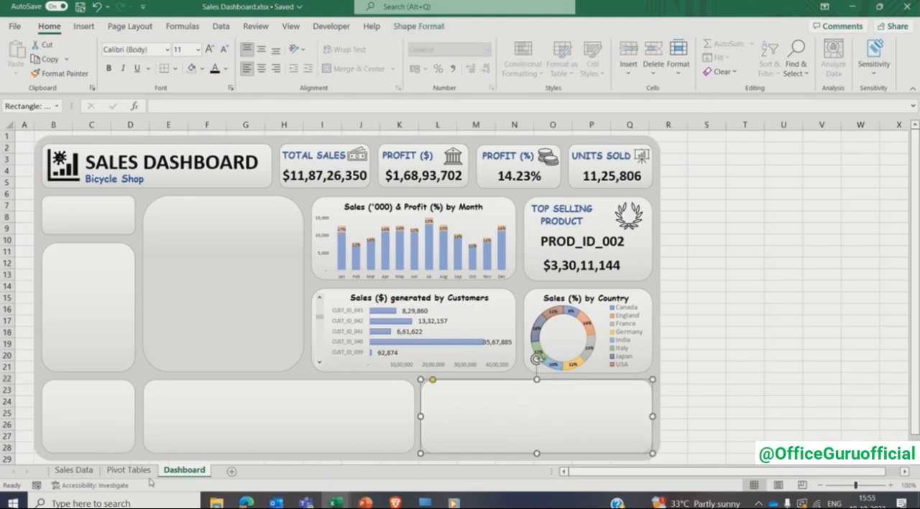
pyautogui.click(122, 471)
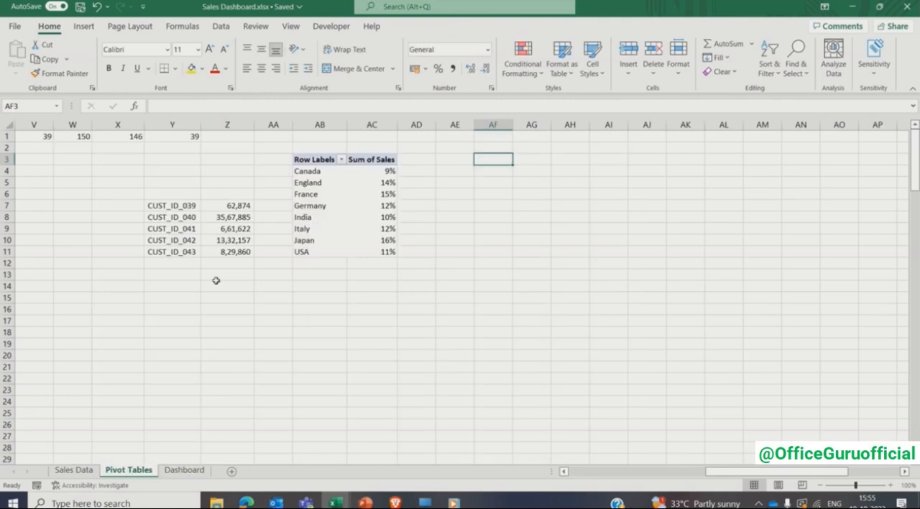
pyautogui.click(84, 27)
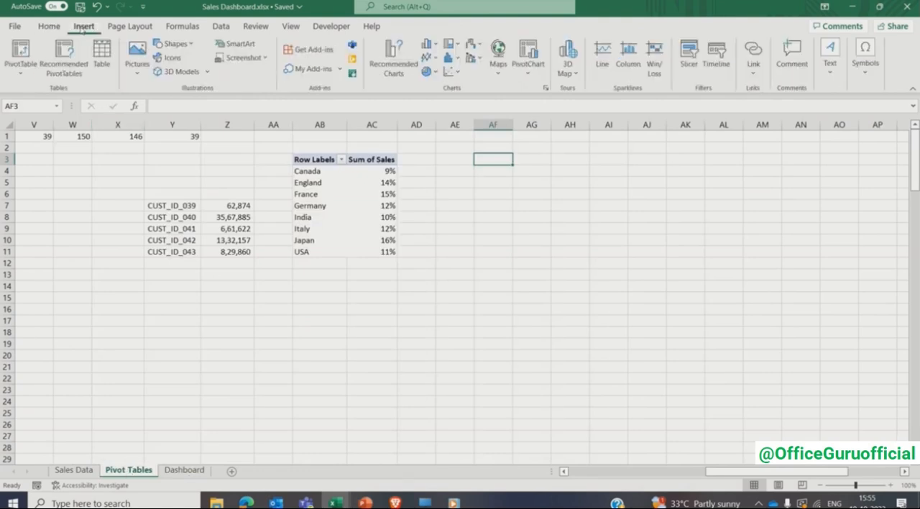
pyautogui.click(9, 52)
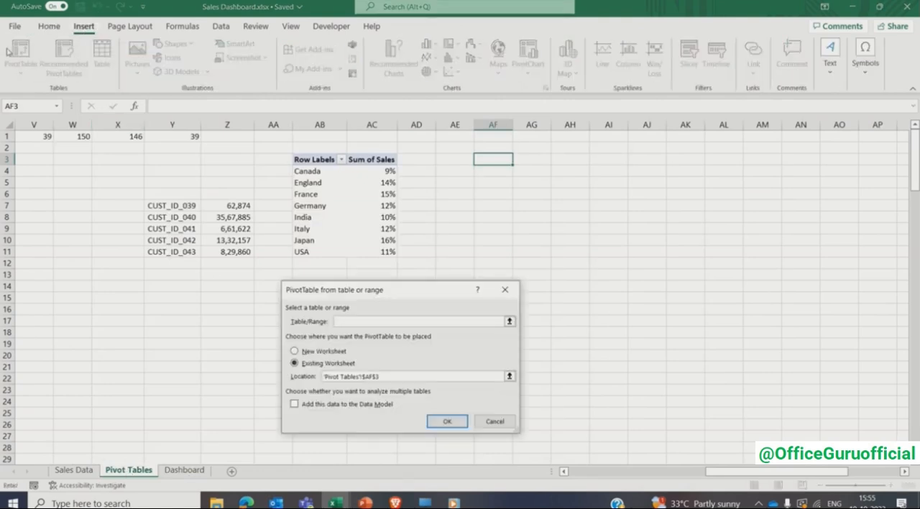
pyautogui.click(84, 471)
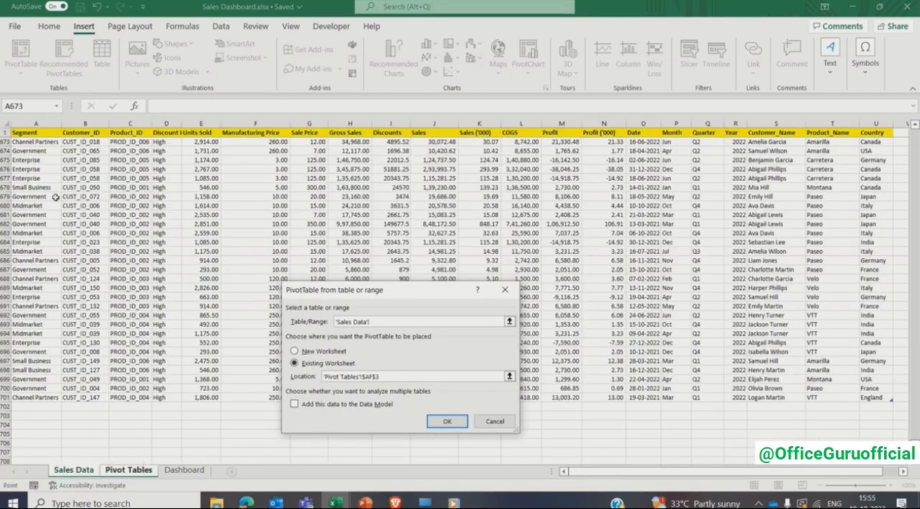
pyautogui.click(36, 133)
pyautogui.hotkey('ctrl', 'a')
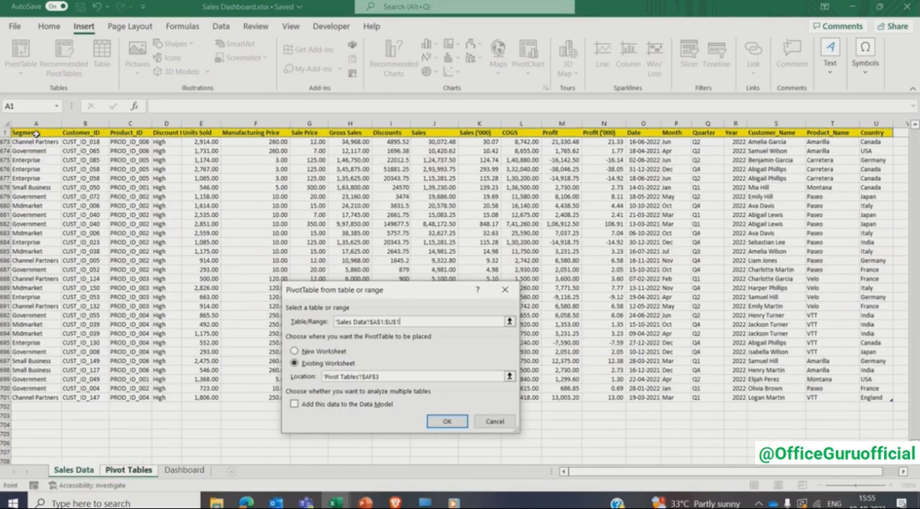
pyautogui.scroll(-1, 123, 263)
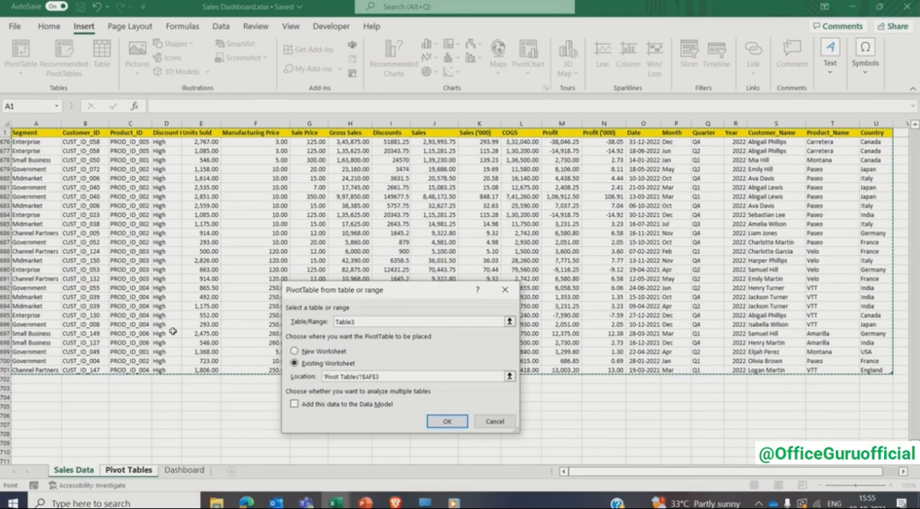
pyautogui.click(448, 421)
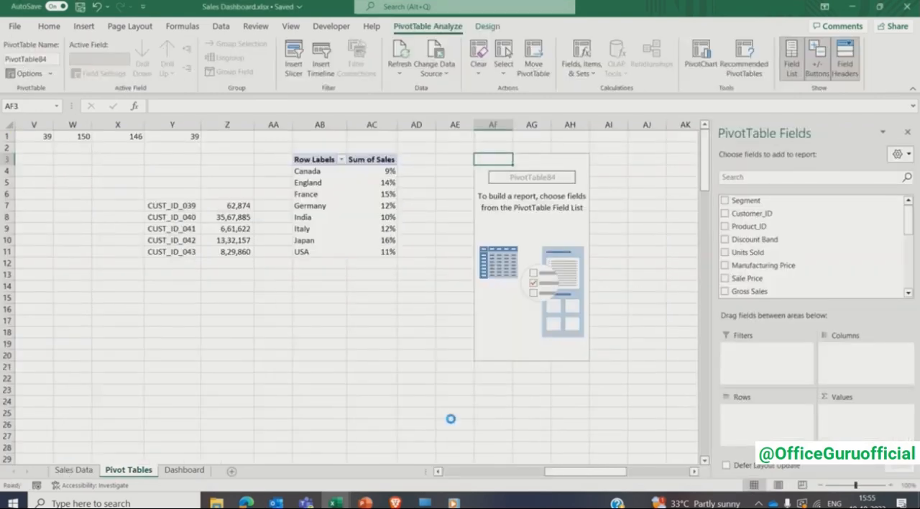
pyautogui.click(898, 154)
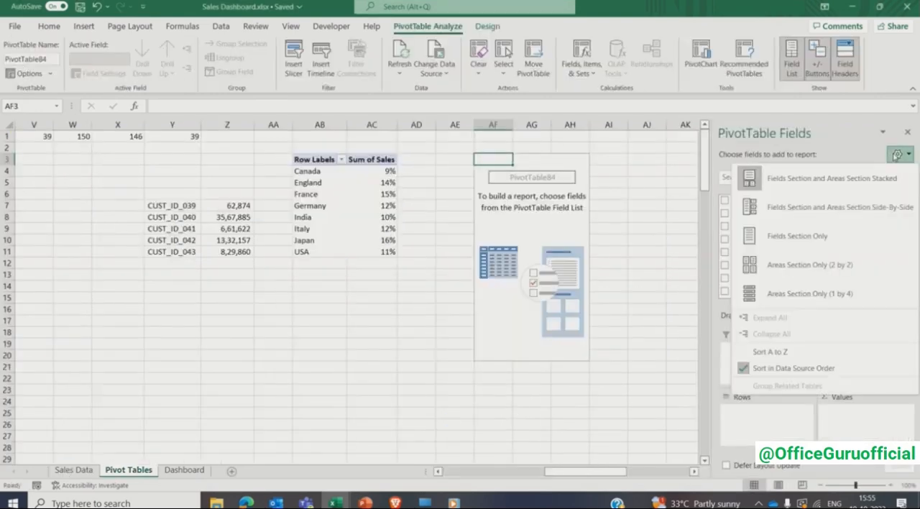
pyautogui.click(818, 352)
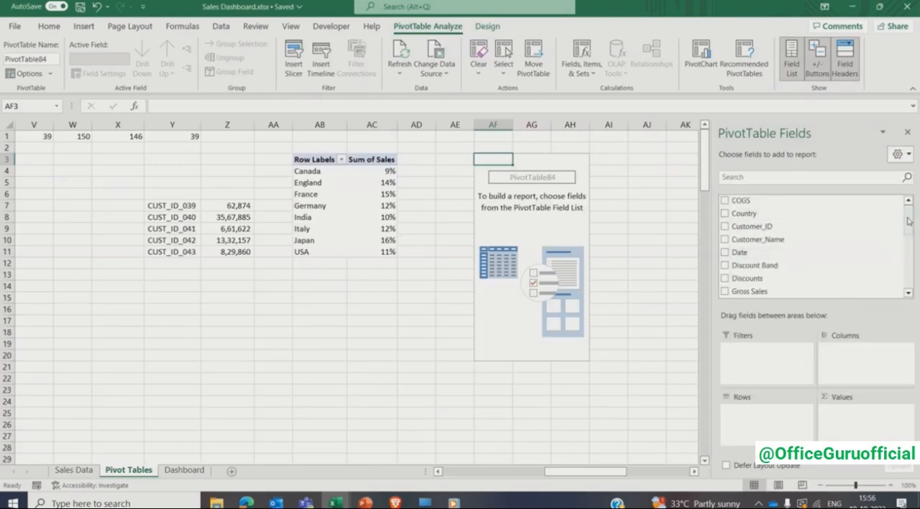
# - Build the new pivot table with Segment as rows and Sales as values, and remove its grand total
pyautogui.moveTo(908, 221); pyautogui.dragTo(909, 273)
pyautogui.click(725, 250)
pyautogui.click(725, 224)
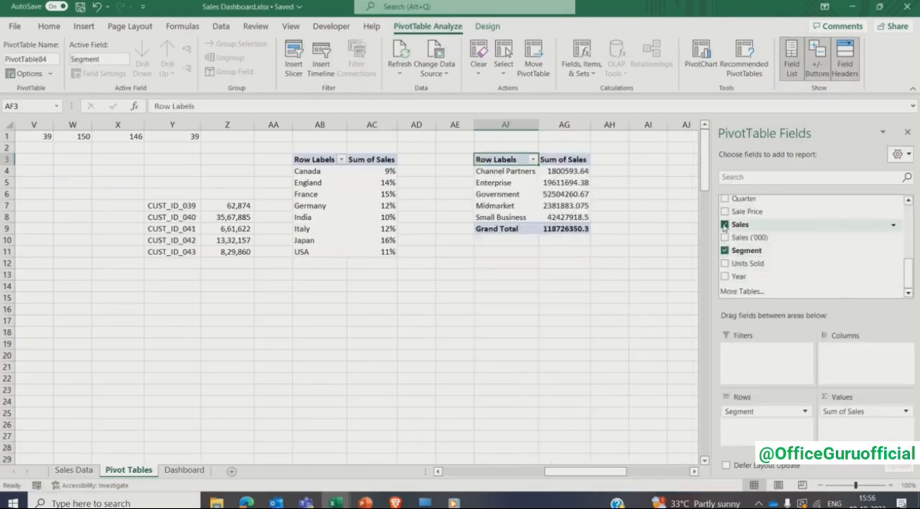
pyautogui.click(907, 133)
pyautogui.rightClick(518, 233)
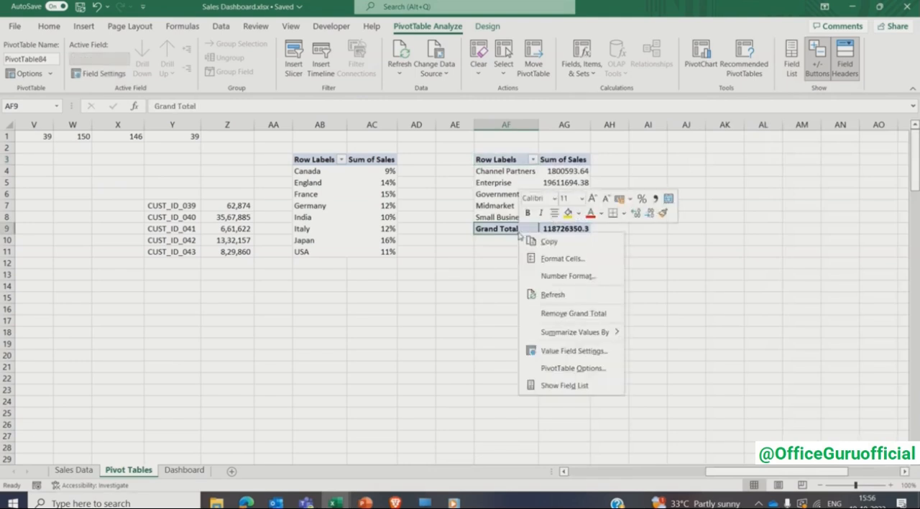
pyautogui.click(548, 313)
# - Show the segment pivot's sales as percentages of the total, formatted without decimal places
pyautogui.rightClick(580, 186)
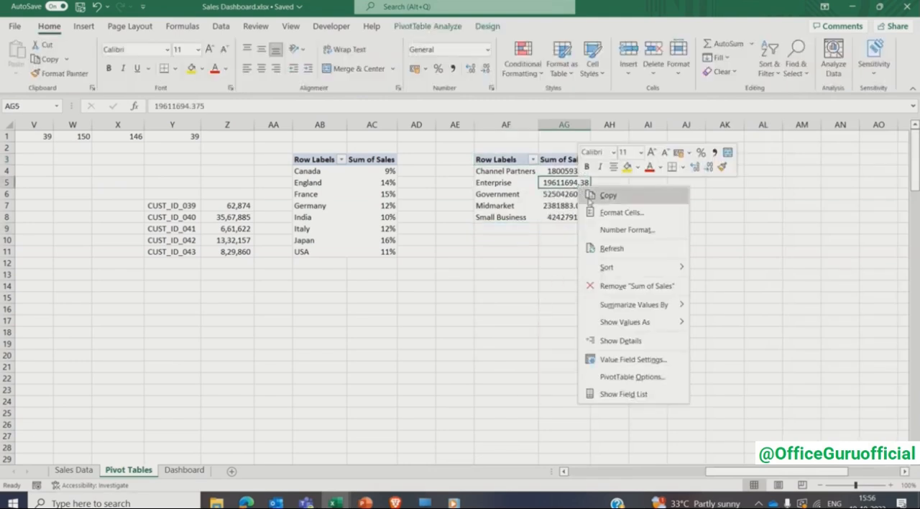
pyautogui.moveTo(625, 321)
pyautogui.click(719, 235)
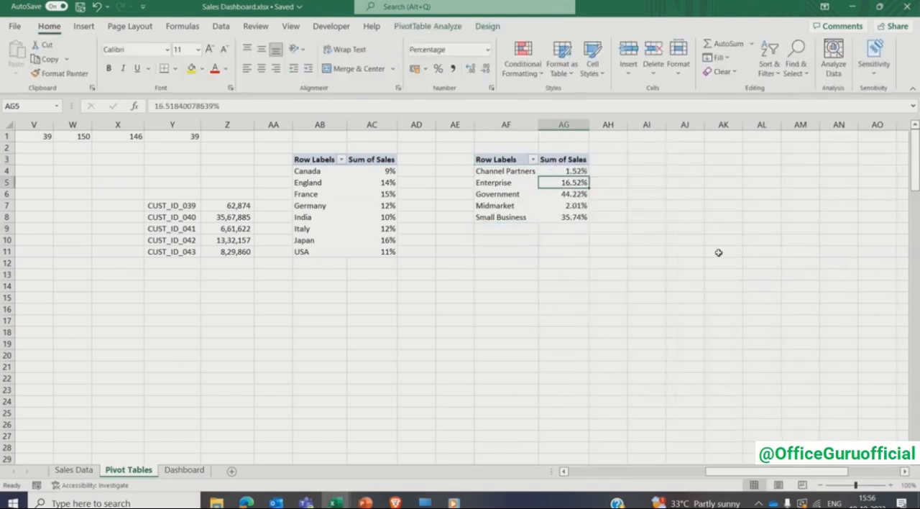
pyautogui.press('Up')
pyautogui.hotkey('ctrl', 'shift', 'Down')
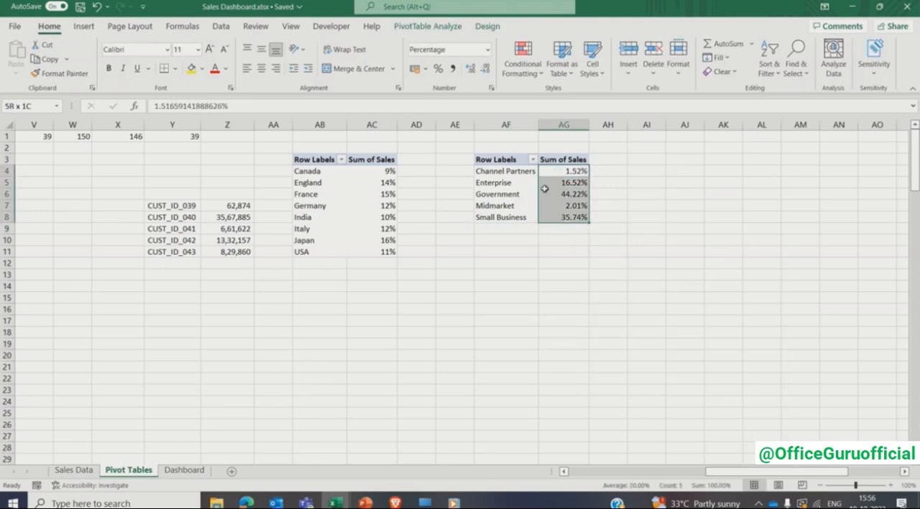
pyautogui.click(486, 69)
pyautogui.click(486, 69)
pyautogui.click(507, 194)
pyautogui.click(83, 27)
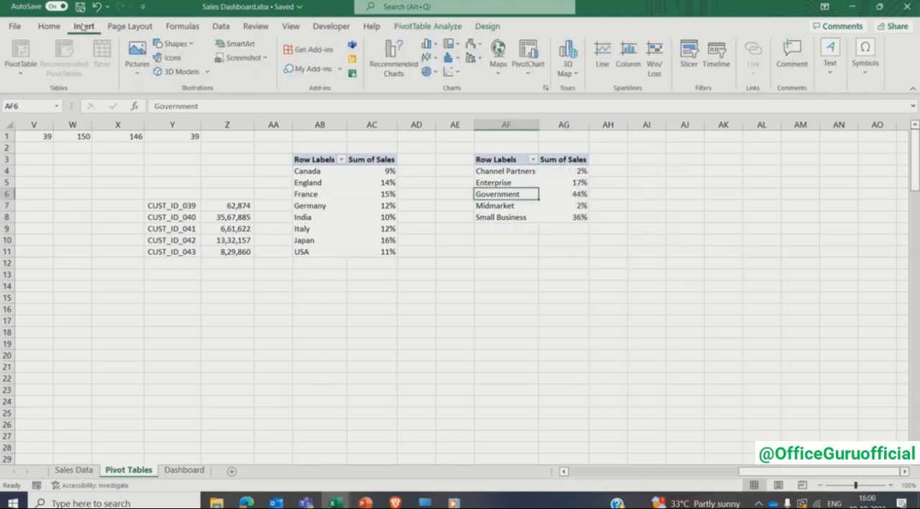
pyautogui.click(546, 88)
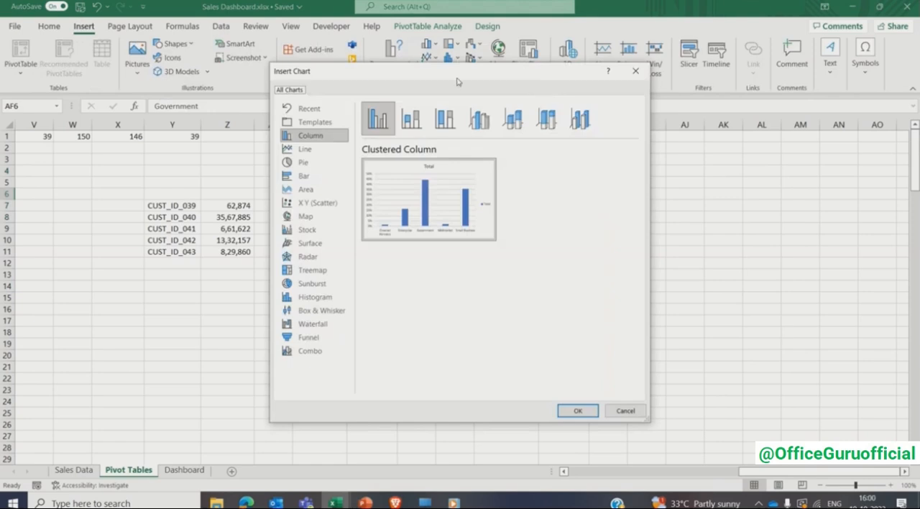
pyautogui.click(320, 270)
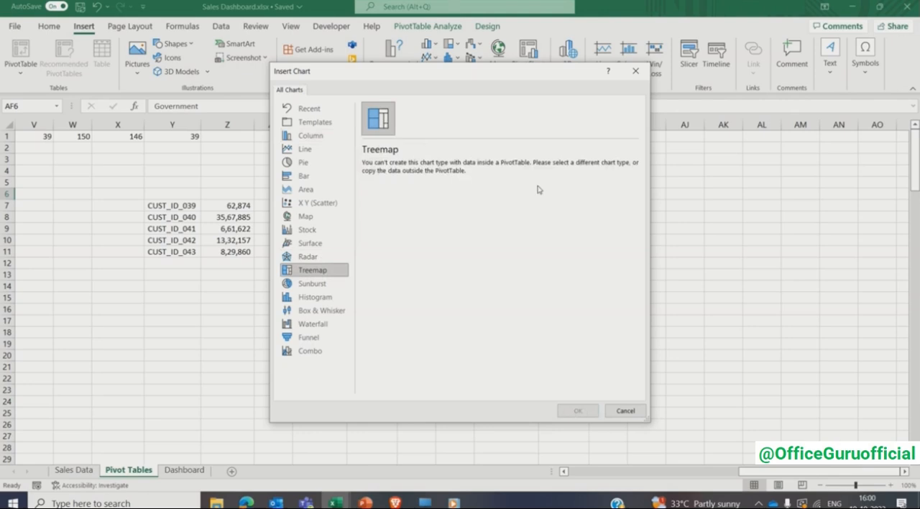
pyautogui.click(618, 411)
# - Copy the pivot's segment names and percentages from AF4:AG8 to the range starting at AI4
pyautogui.press('Up')
pyautogui.press('Up')
pyautogui.hotkey('shift', 'Right')
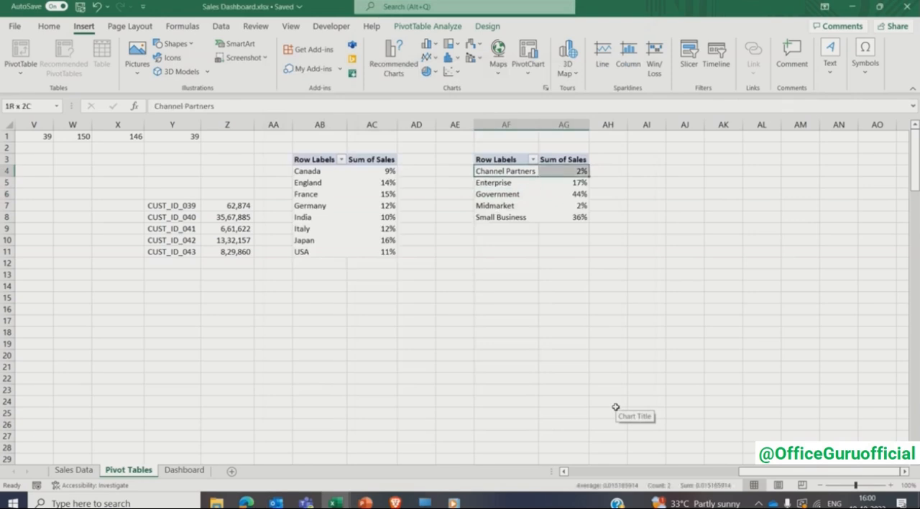
pyautogui.hotkey('ctrl', 'shift', 'Down')
pyautogui.hotkey('ctrl', 'c')
pyautogui.press('Right')
pyautogui.press('Right')
pyautogui.press('Right')
pyautogui.hotkey('ctrl', 'v')
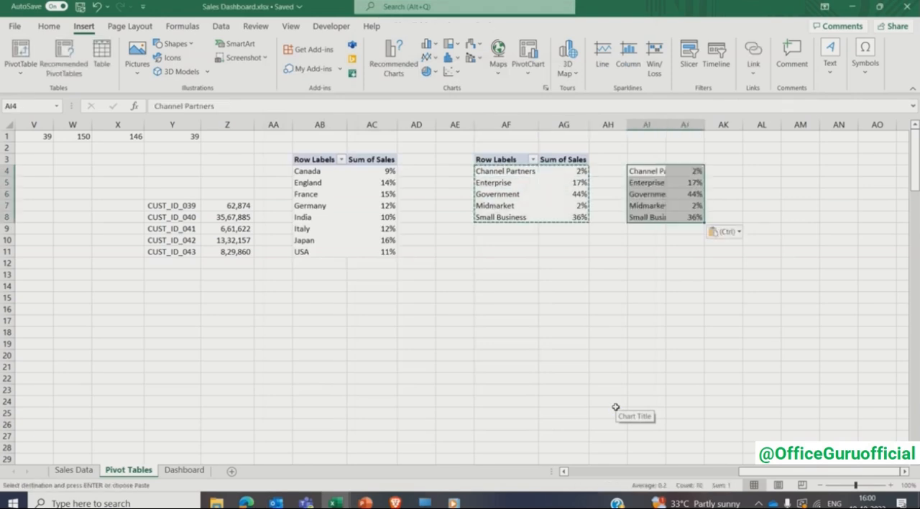
# - AutoFit the width of column AI to its segment names
pyautogui.hotkey('ctrl', 'space')
pyautogui.hotkey('alt', 'h')
pyautogui.press('o')
pyautogui.press('i')
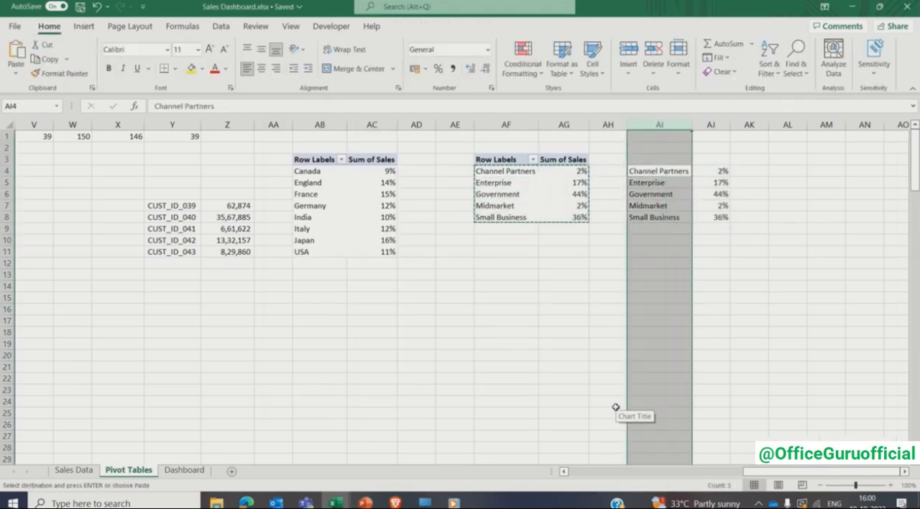
# - Enter the headers Segment in AI3 and Sales (%) in AJ3, and make both bold
pyautogui.click(657, 173)
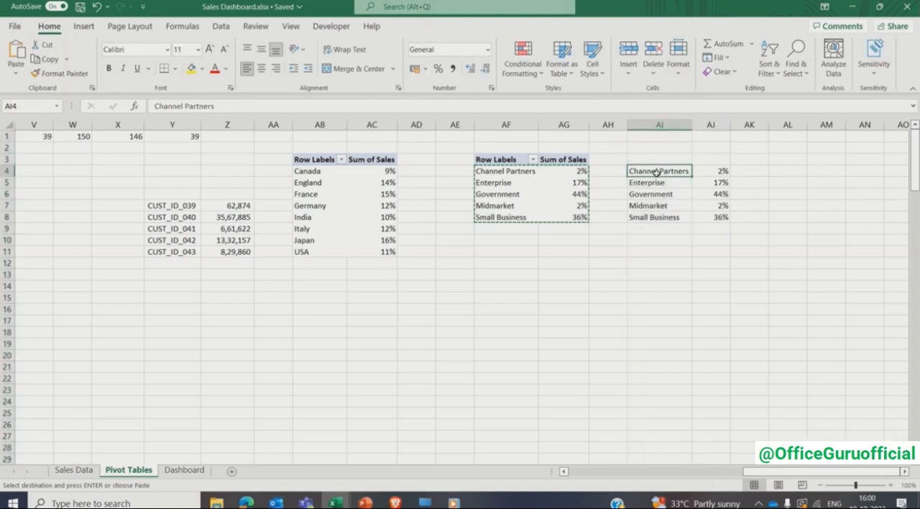
pyautogui.press('Up')
pyautogui.write('Segment')
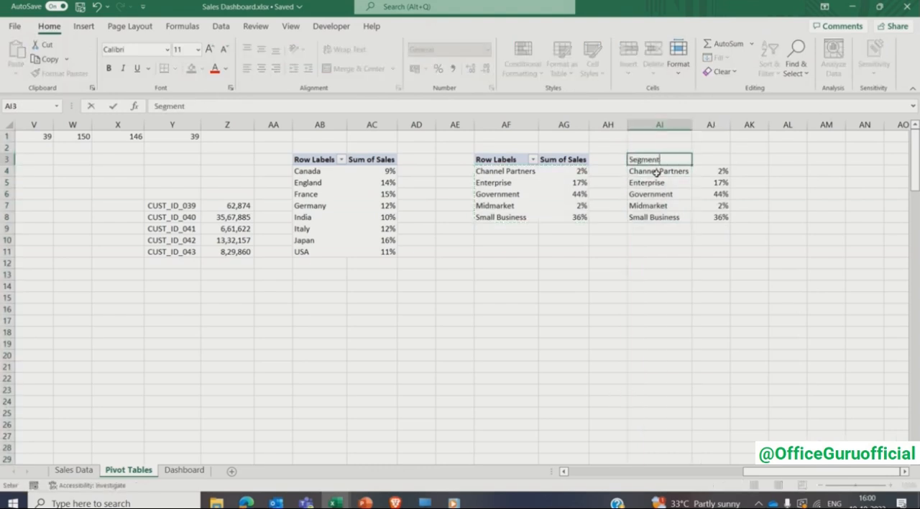
pyautogui.press('Tab')
pyautogui.write('Sales')
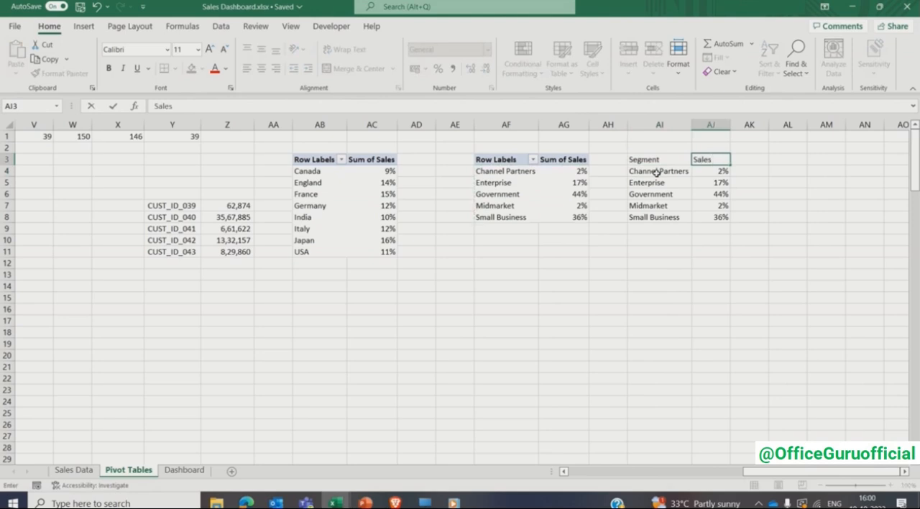
pyautogui.write(' (%)')
pyautogui.press('Return')
pyautogui.press('Up')
pyautogui.hotkey('shift', 'Right')
pyautogui.hotkey('ctrl', 'b')
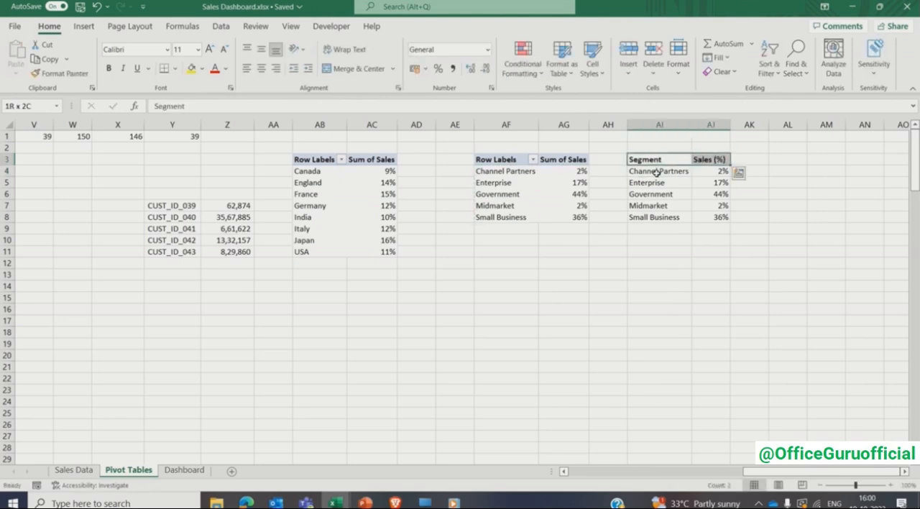
# - Insert a Treemap chart from the copied segment data in AI3:AJ8 and move it below the segment tables
pyautogui.hotkey('shift', 'Down')
pyautogui.hotkey('ctrl', 'shift', 'Down')
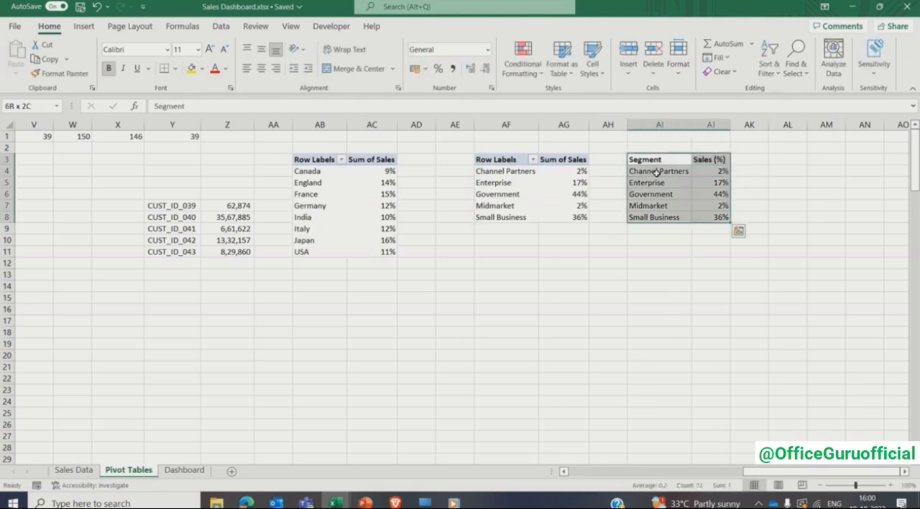
pyautogui.click(84, 26)
pyautogui.click(546, 89)
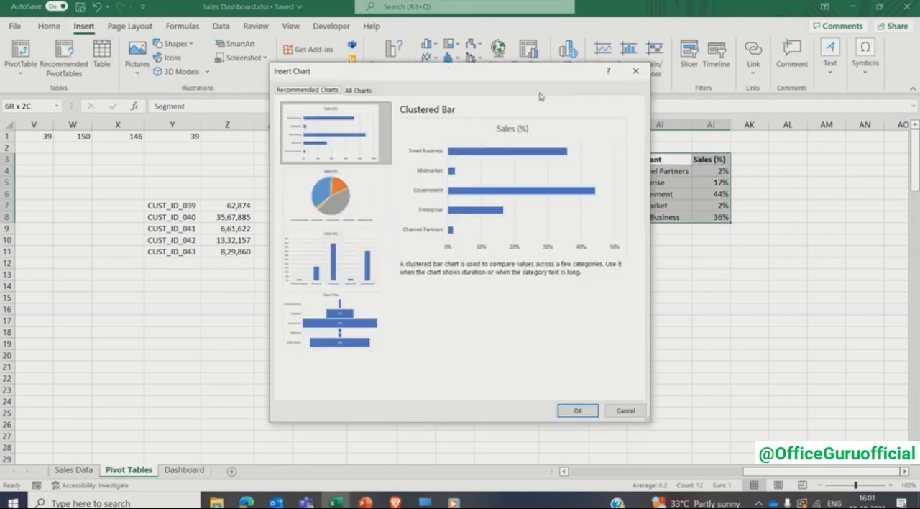
pyautogui.click(360, 91)
pyautogui.click(313, 270)
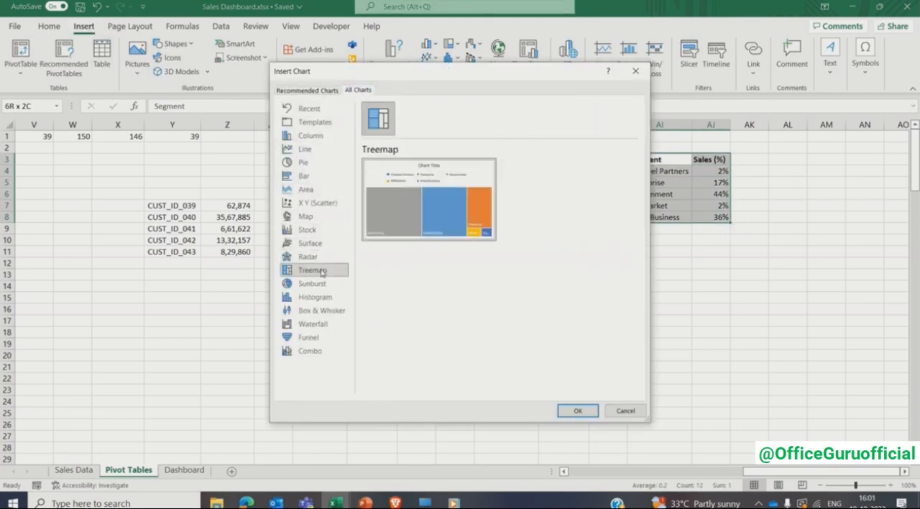
pyautogui.click(575, 411)
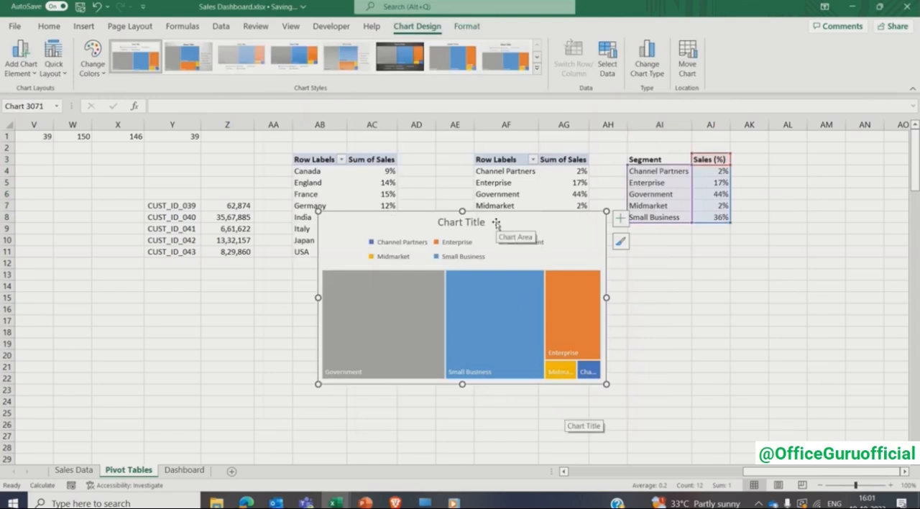
pyautogui.moveTo(498, 222); pyautogui.dragTo(644, 256)
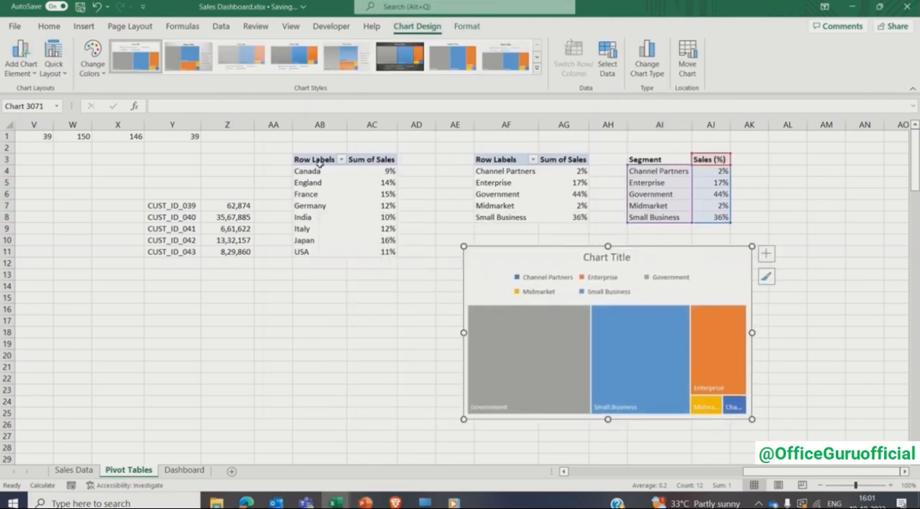
# - Apply the fifth chart style, with gradient-filled tiles, to the treemap and remove its legend
pyautogui.click(339, 64)
pyautogui.click(905, 472)
pyautogui.click(904, 471)
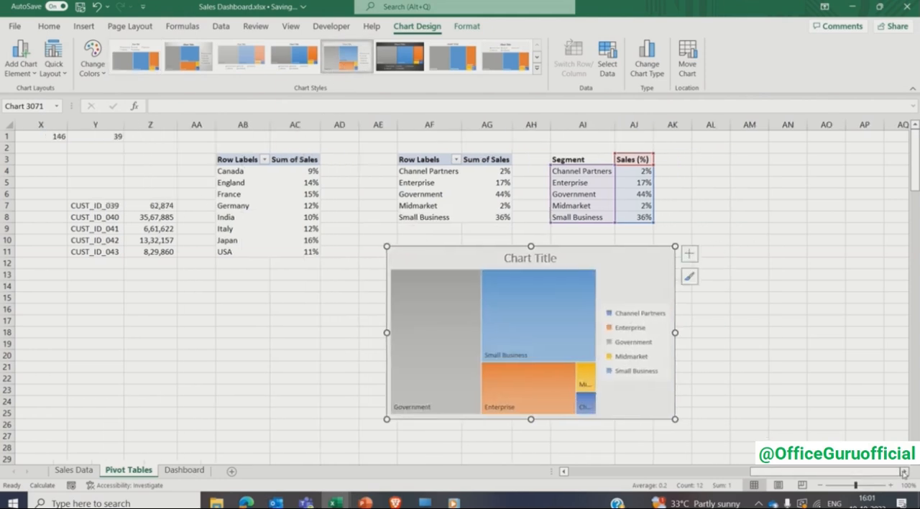
pyautogui.click(689, 253)
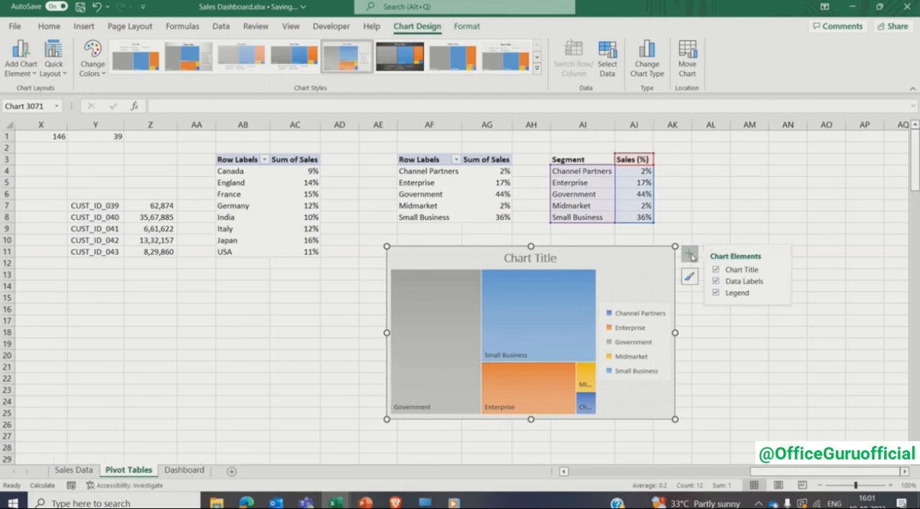
pyautogui.click(716, 294)
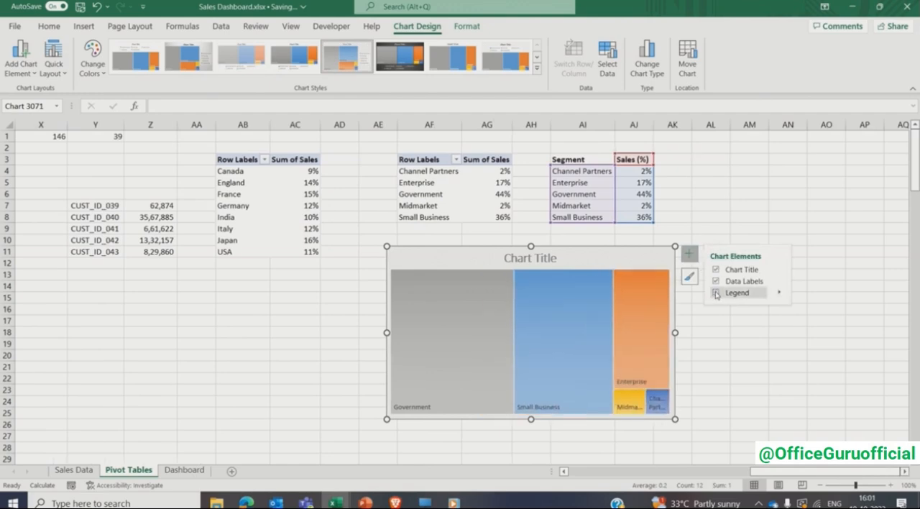
# - Add values to the treemap's data labels alongside the category names, using a new line as separator
pyautogui.click(781, 282)
pyautogui.click(805, 315)
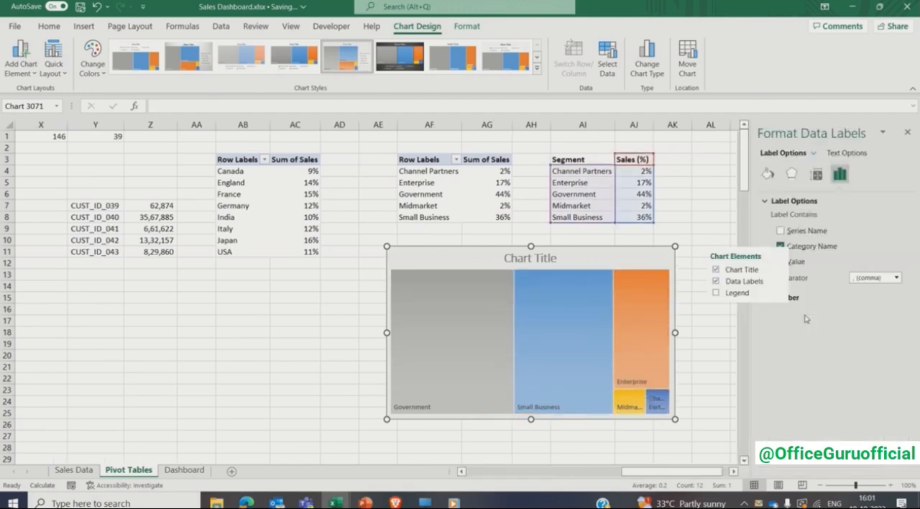
pyautogui.click(734, 471)
pyautogui.click(734, 472)
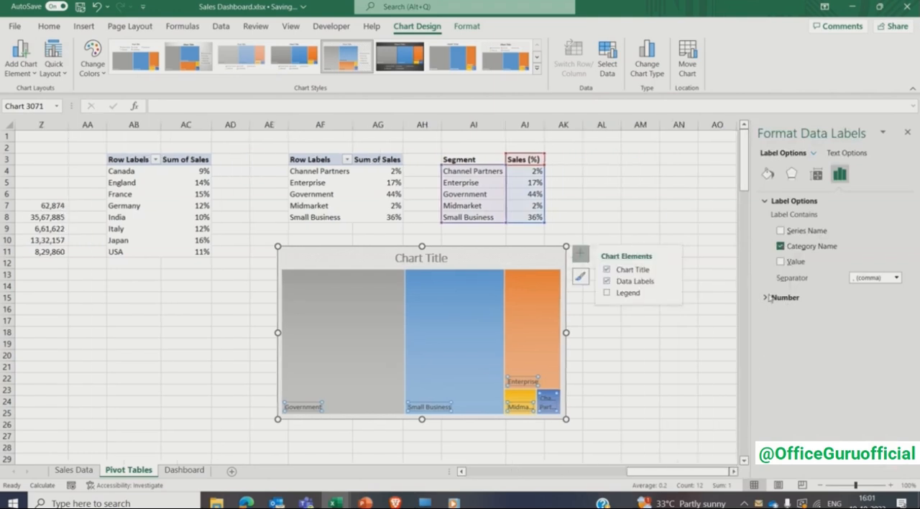
pyautogui.click(780, 262)
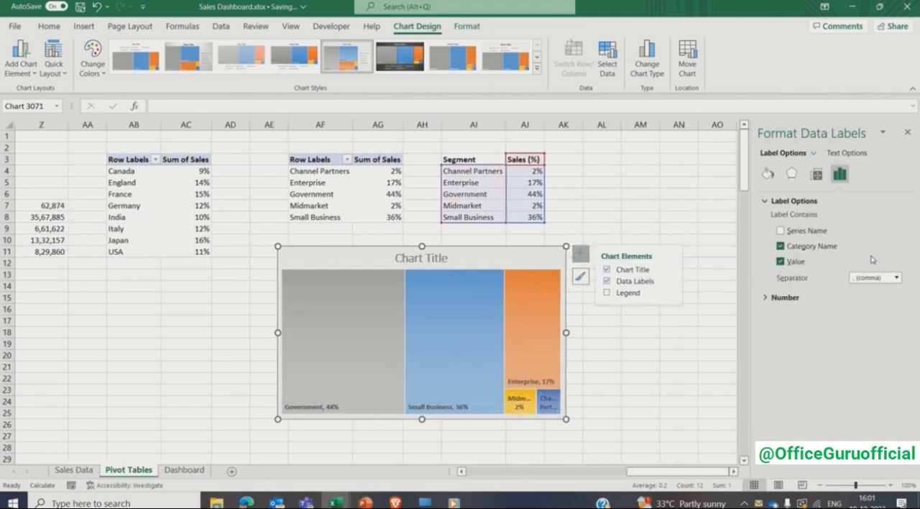
pyautogui.click(896, 277)
pyautogui.click(885, 327)
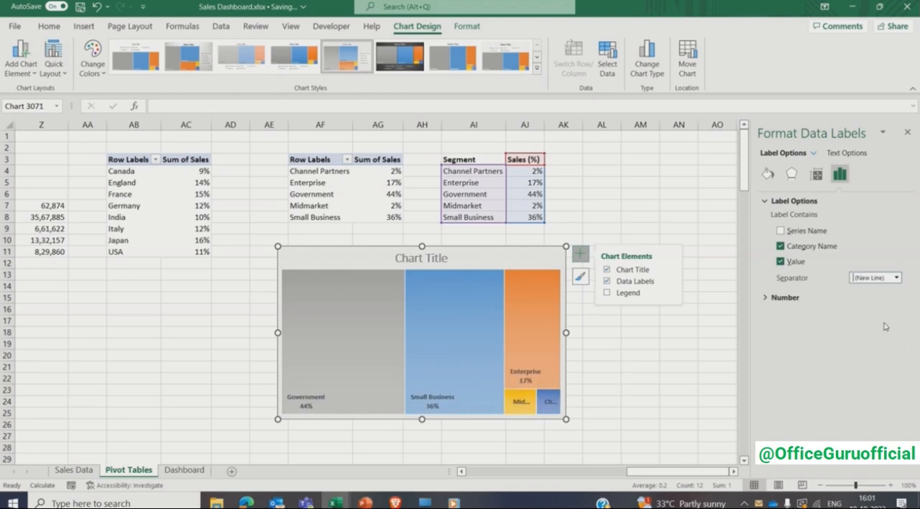
# - Change the treemap's chart title to "Sales breakup % by Segment"
pyautogui.click(436, 259)
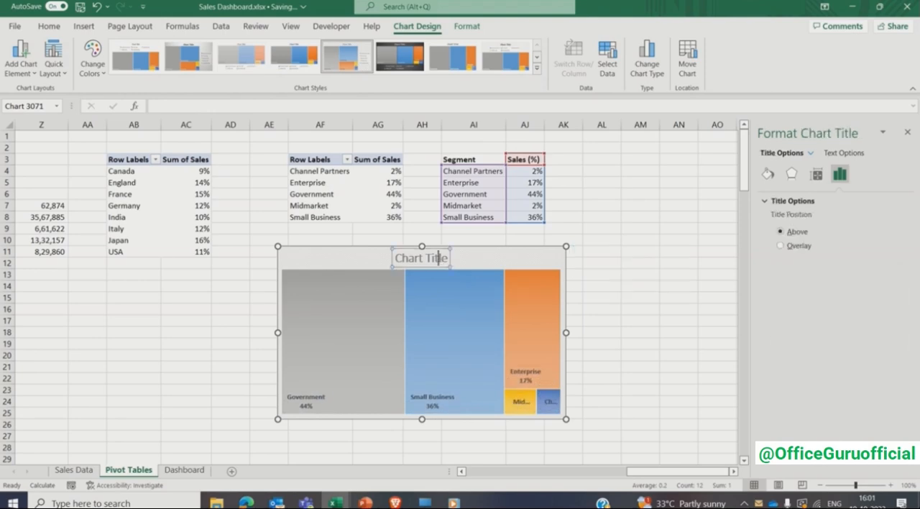
pyautogui.moveTo(427, 258); pyautogui.dragTo(395, 258)
pyautogui.write('Sales')
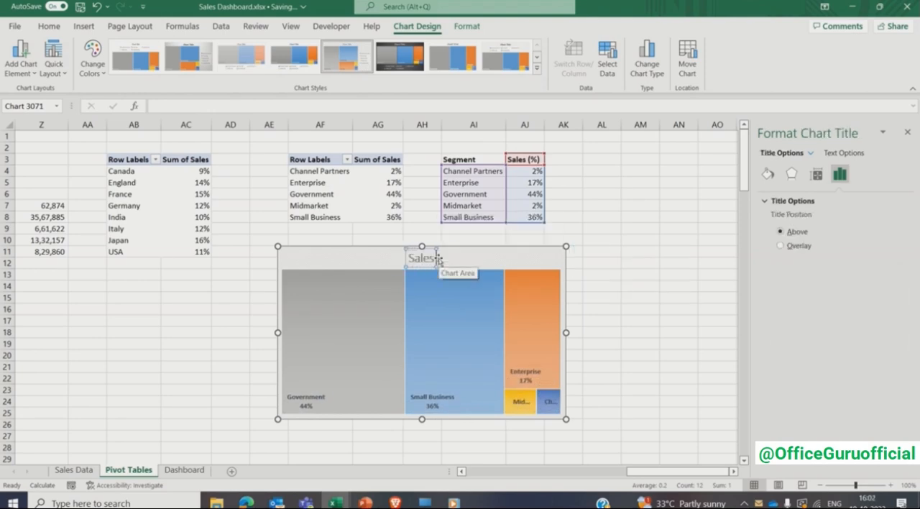
pyautogui.write(' breakup %')
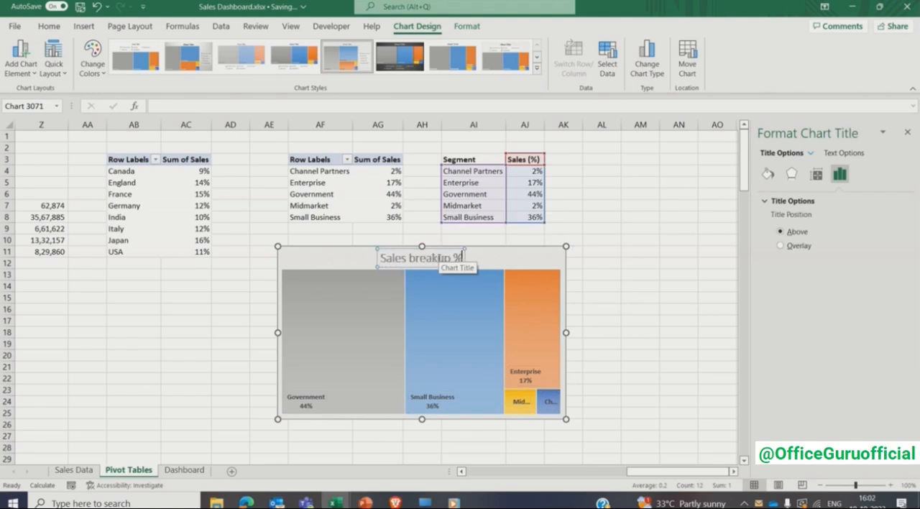
pyautogui.write(' by Seg')
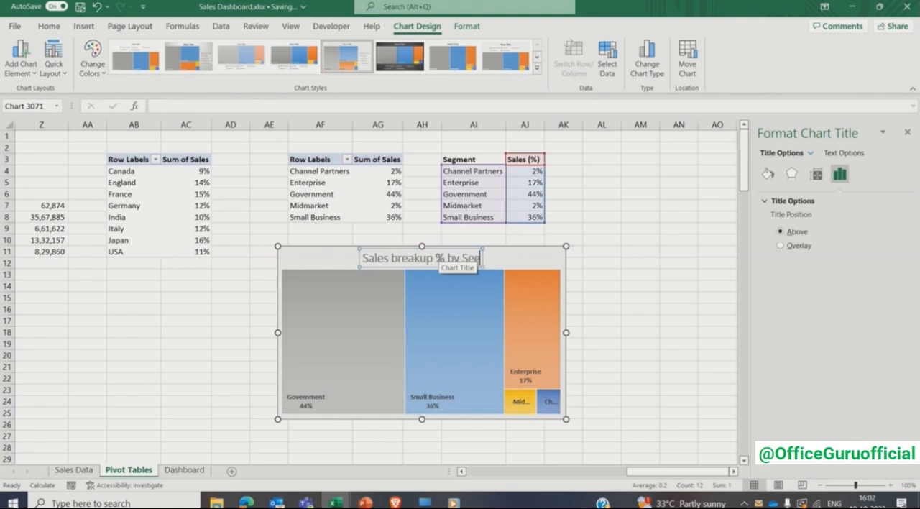
pyautogui.write('ment')
# - Set the font of the whole treemap title to Comic Sans MS
pyautogui.tripleClick(436, 259)
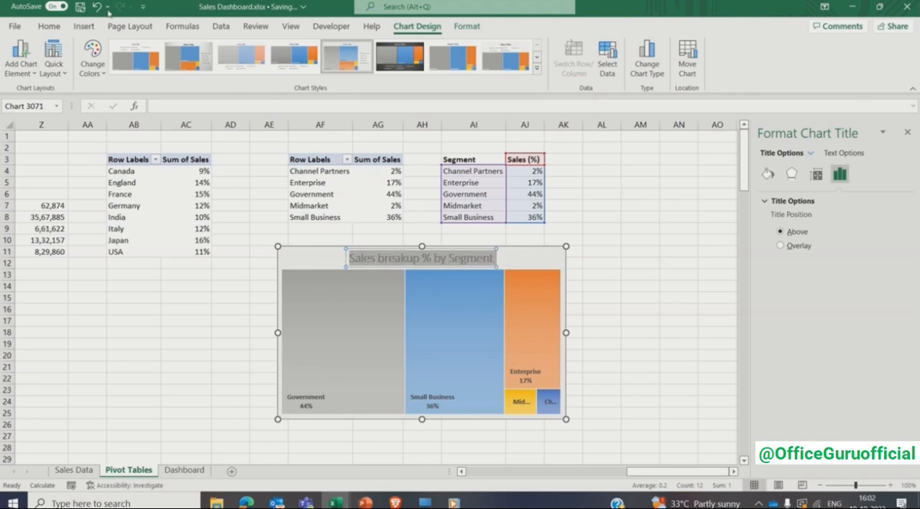
pyautogui.click(49, 27)
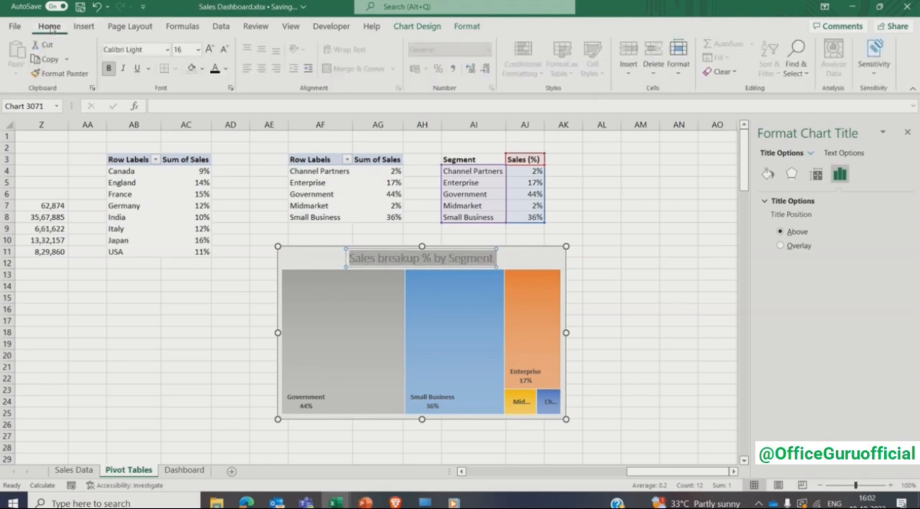
pyautogui.click(168, 49)
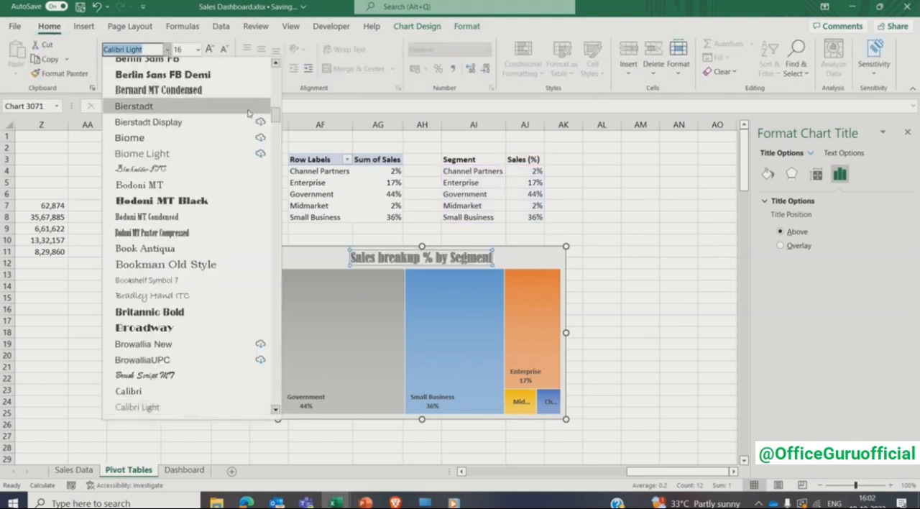
pyautogui.scroll(10, 170, 128)
pyautogui.click(169, 133)
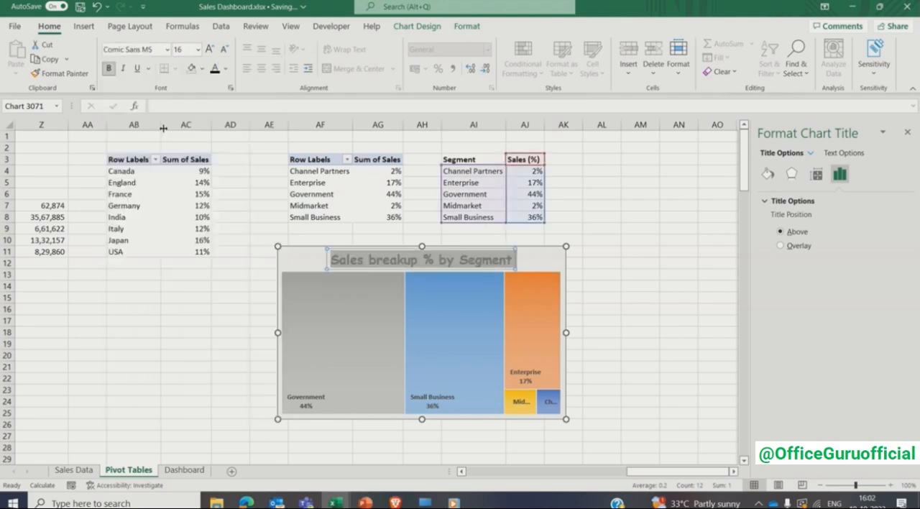
# - Set the treemap title's font size to 10 and close the formatting pane
pyautogui.click(186, 49)
pyautogui.write('10')
pyautogui.press('Return')
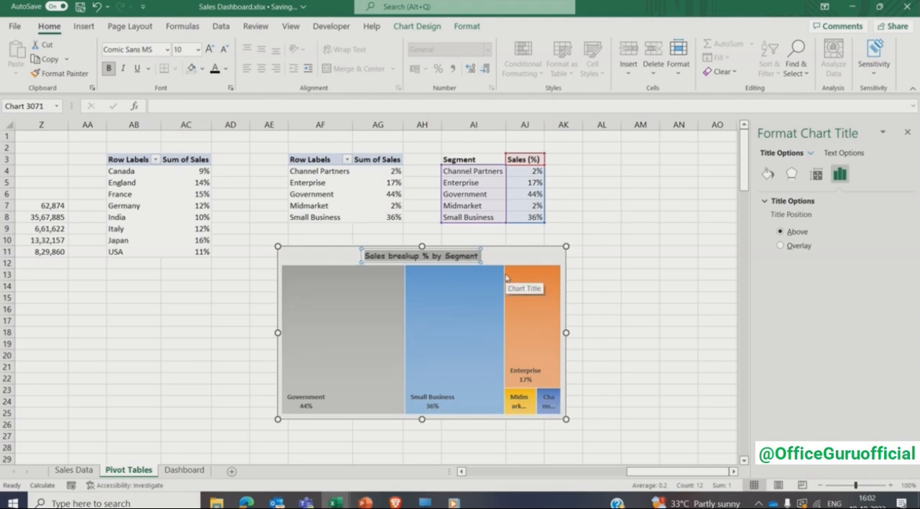
pyautogui.click(577, 295)
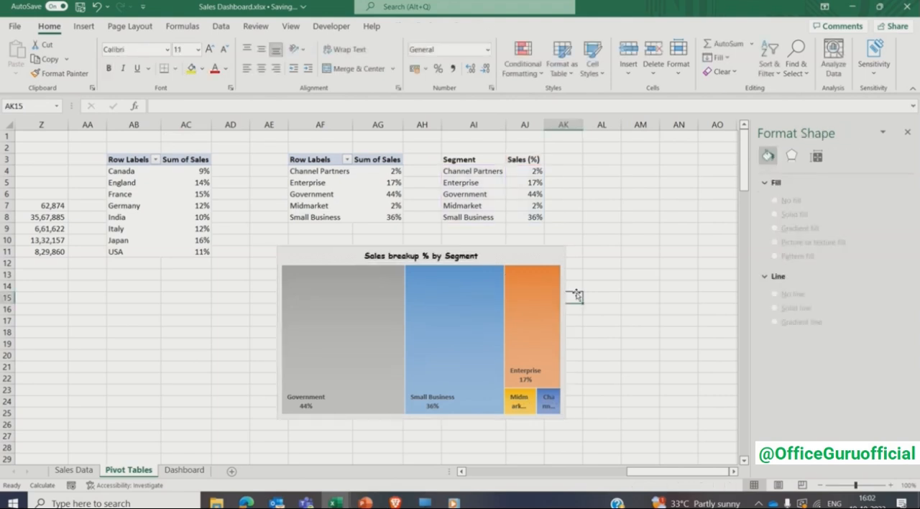
pyautogui.click(907, 132)
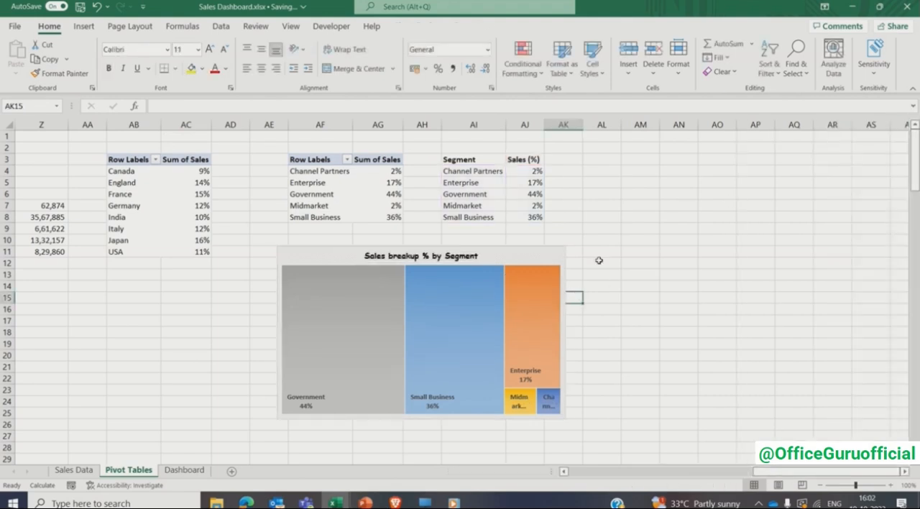
# - Cut the segment treemap from the Pivot Tables sheet and paste it onto the Dashboard sheet
pyautogui.click(542, 260)
pyautogui.press('Delete')
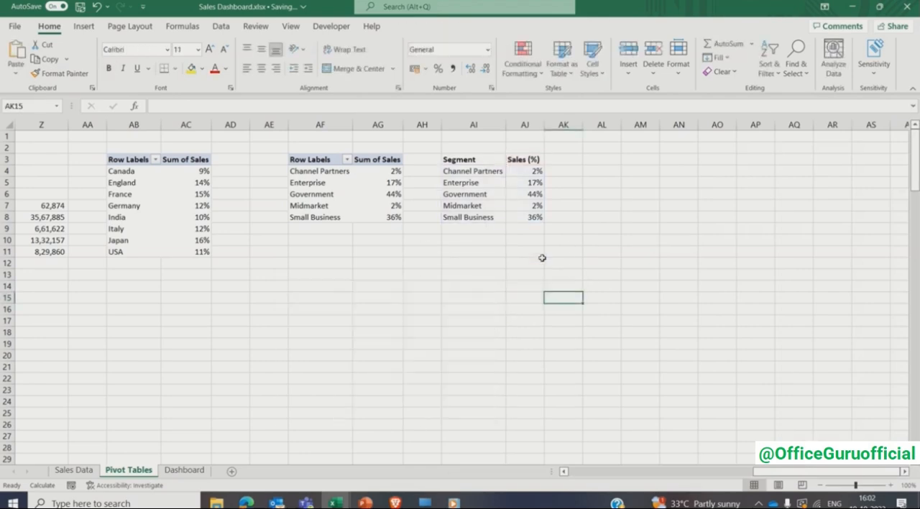
pyautogui.click(187, 467)
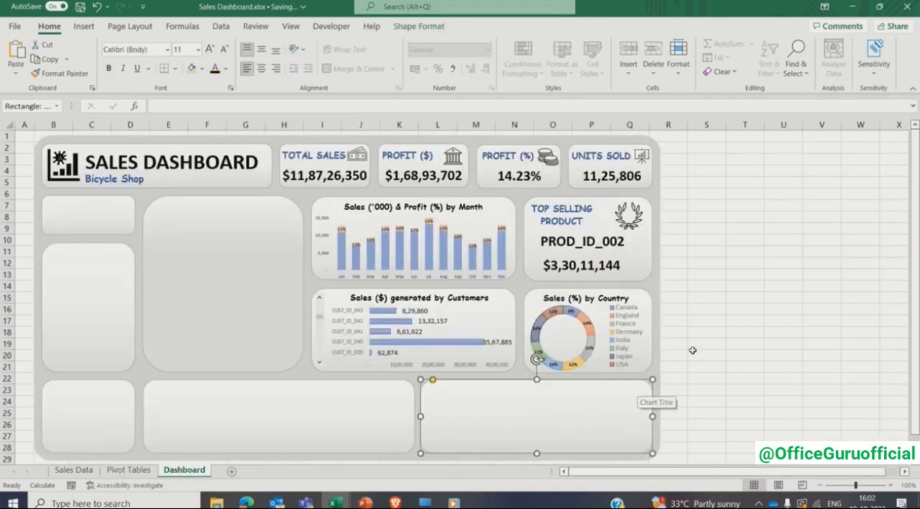
pyautogui.hotkey('ctrl', 'v')
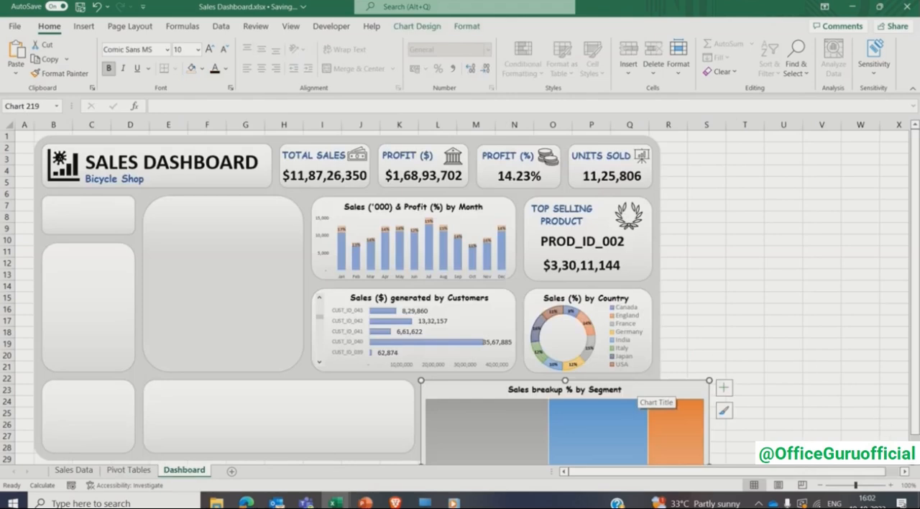
# - Resize and position the treemap to fit the empty rounded card beneath the customer and country charts
pyautogui.scroll(-3, 917, 466)
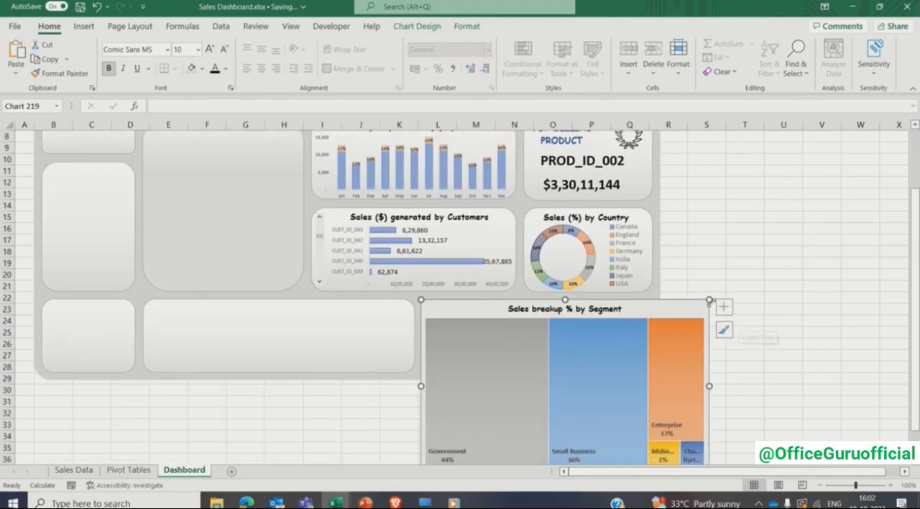
pyautogui.moveTo(709, 299); pyautogui.dragTo(607, 311)
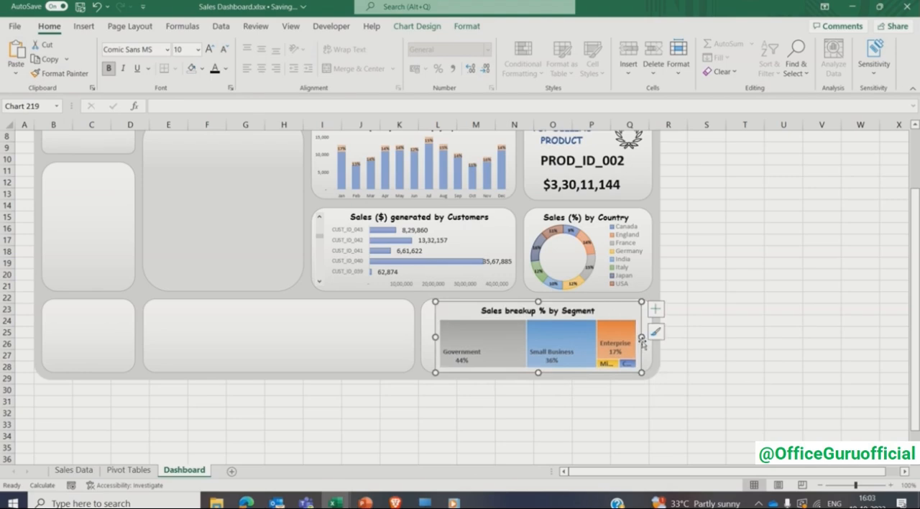
pyautogui.moveTo(642, 337); pyautogui.dragTo(655, 337)
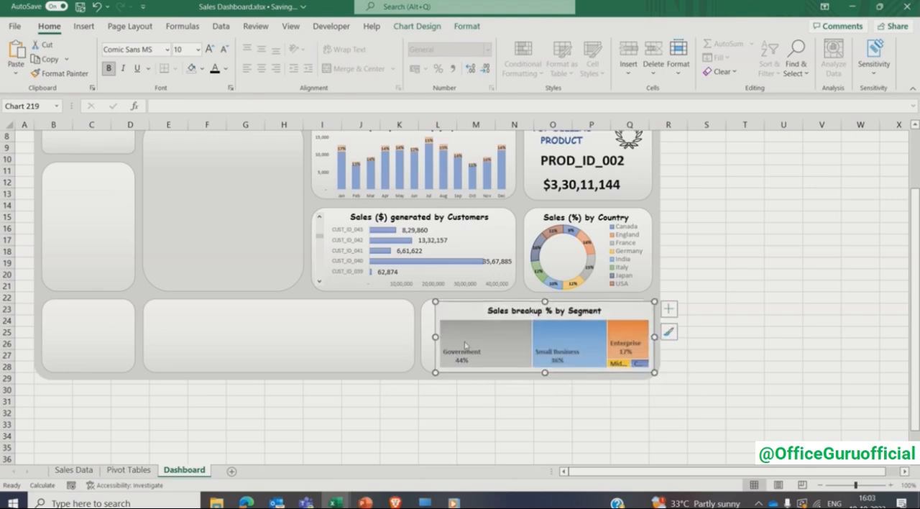
pyautogui.moveTo(433, 336); pyautogui.dragTo(420, 336)
# - Format the treemap's chart area with no fill and no border line
pyautogui.rightClick(450, 315)
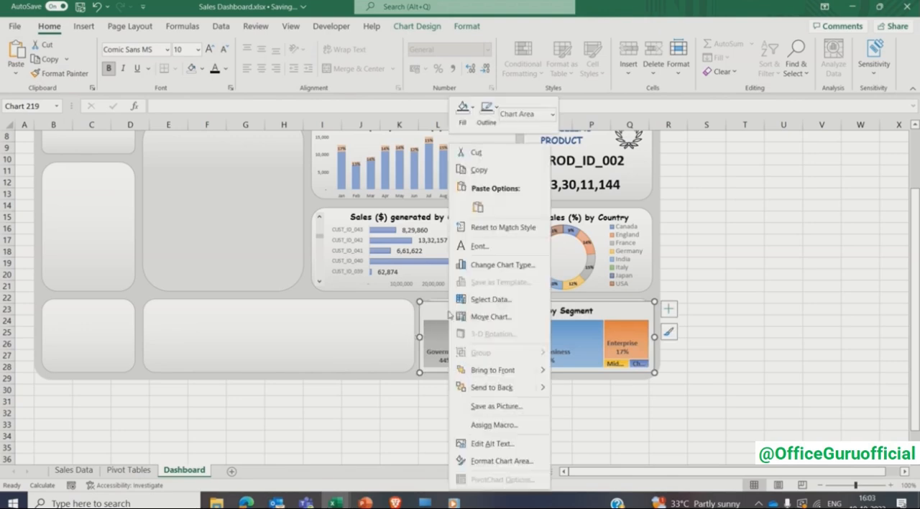
pyautogui.click(479, 461)
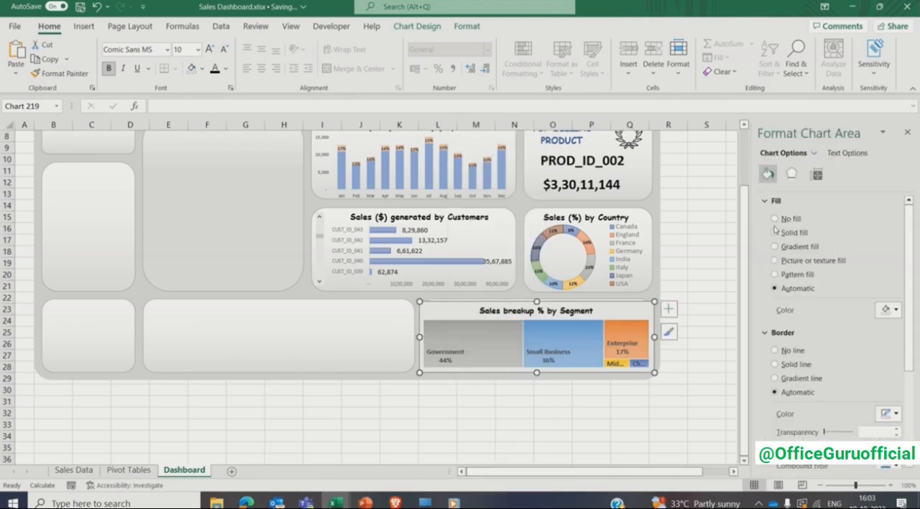
pyautogui.click(790, 329)
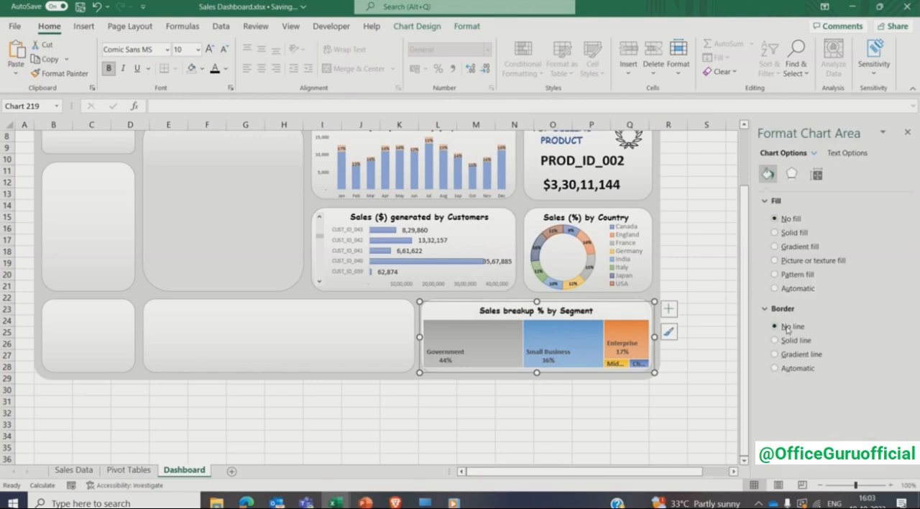
pyautogui.click(710, 308)
pyautogui.click(908, 132)
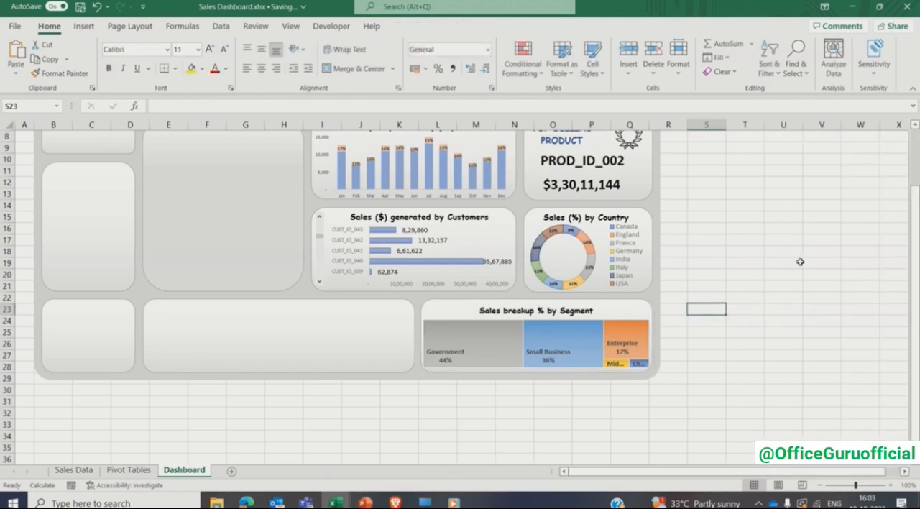
# - Shrink the treemap's plot area slightly so its tiles sit inside the rounded card's edges
pyautogui.click(488, 336)
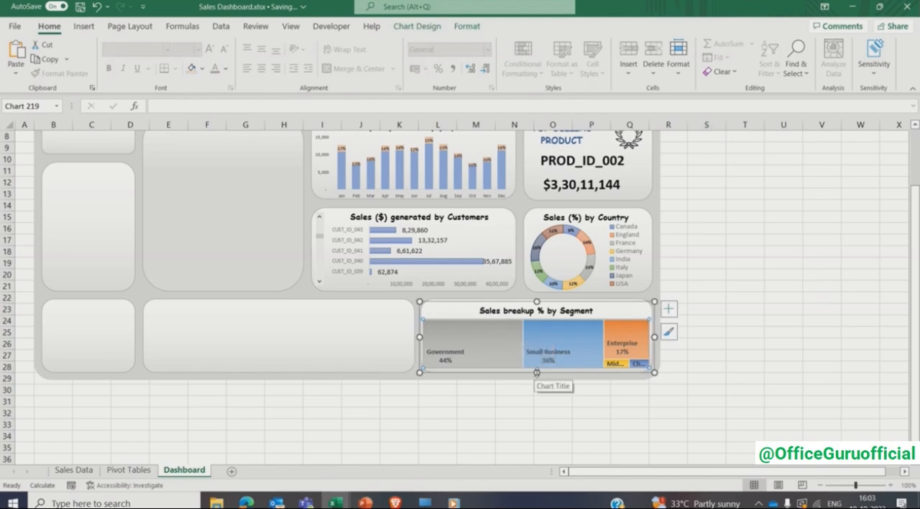
pyautogui.click(439, 389)
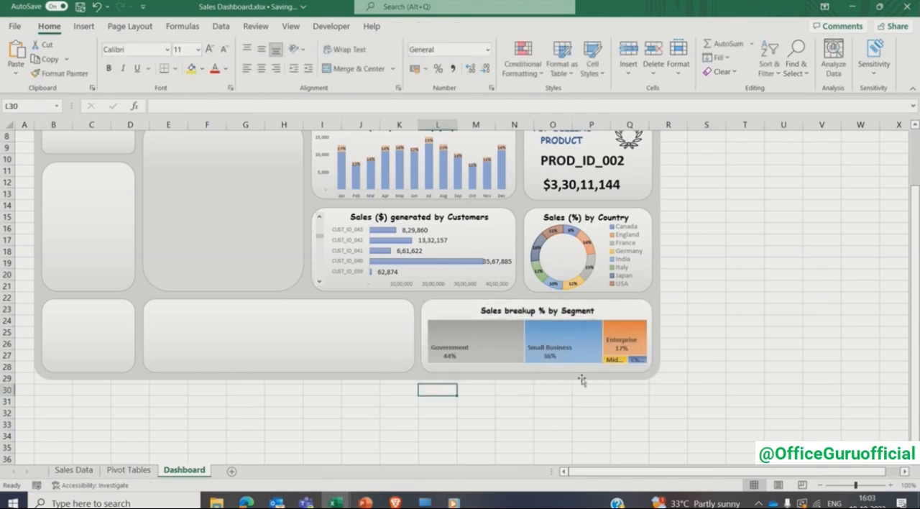
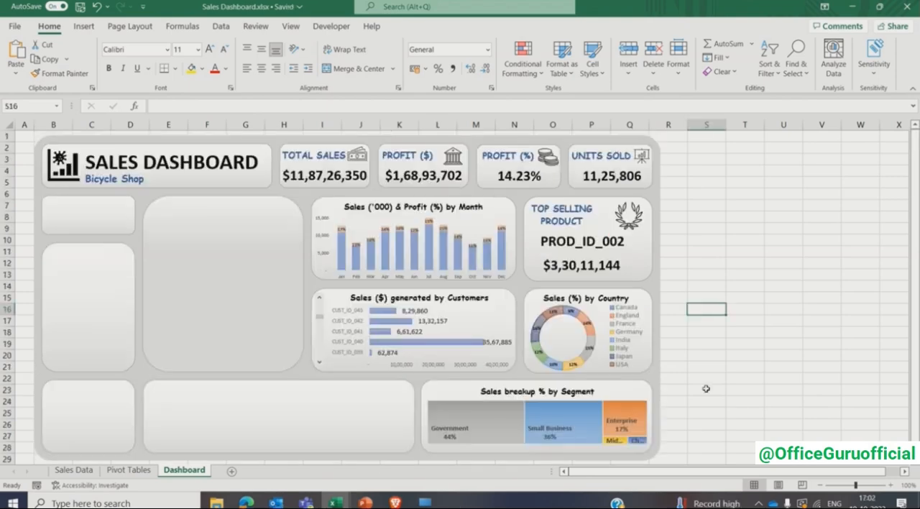
# - Insert a pivot table at cell AM3 of the Pivot Tables sheet, using the whole Sales Data table (Table3) as source
pyautogui.click(706, 388)
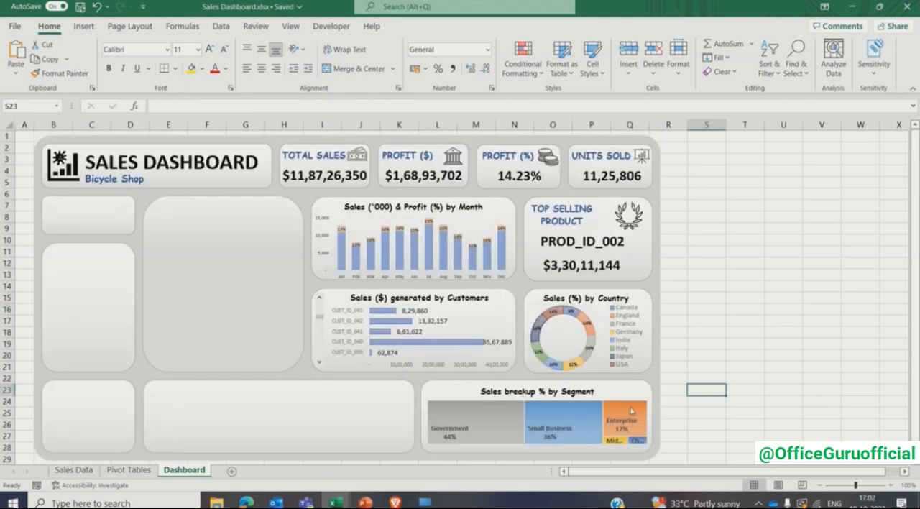
pyautogui.click(308, 421)
pyautogui.click(132, 471)
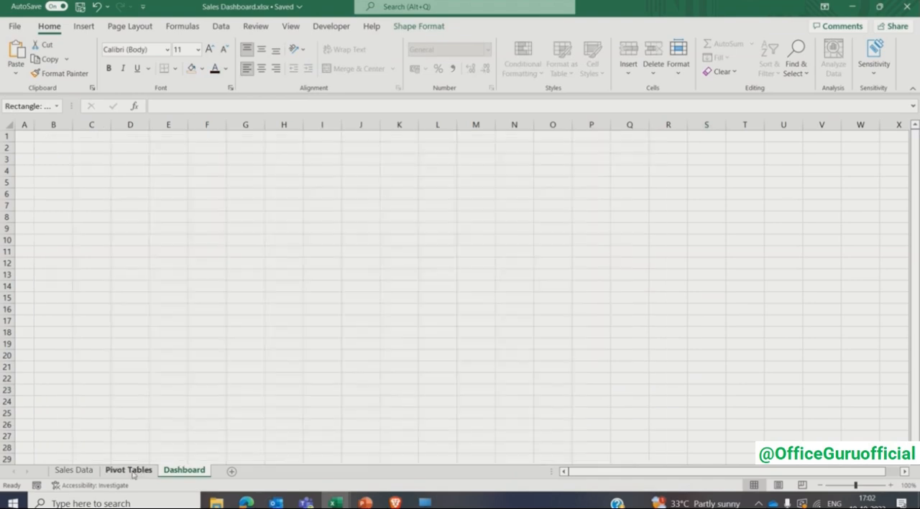
pyautogui.click(601, 159)
pyautogui.press('Right')
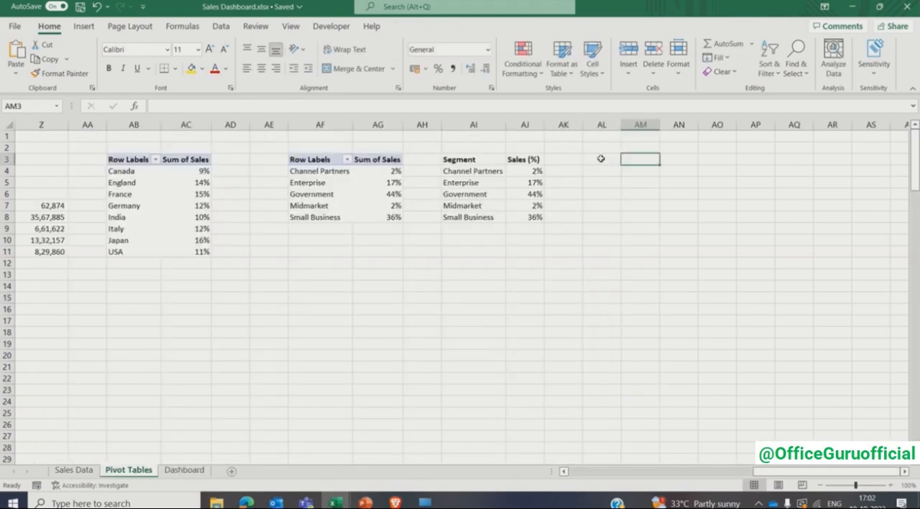
pyautogui.click(905, 472)
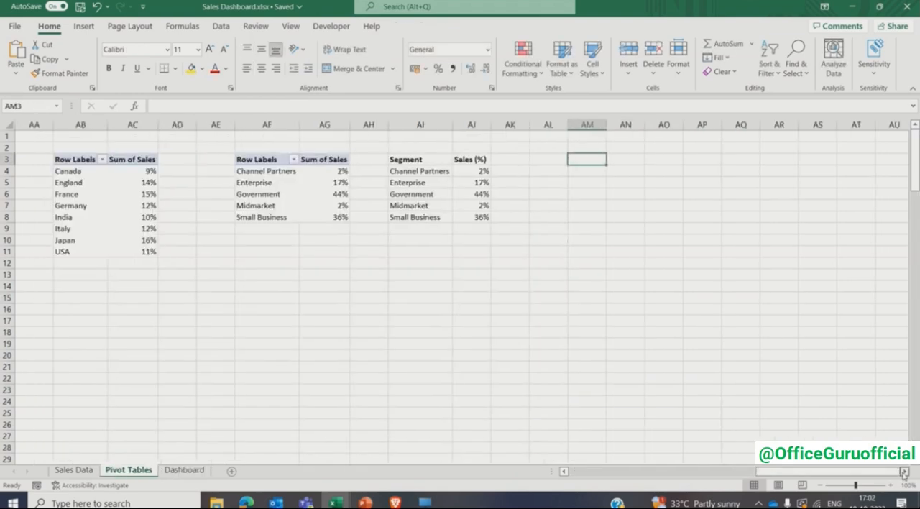
pyautogui.click(84, 26)
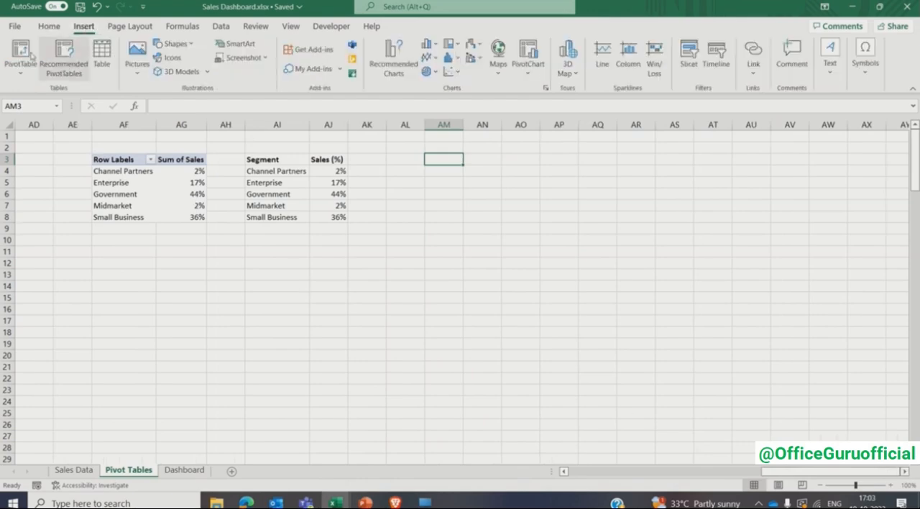
pyautogui.click(20, 54)
pyautogui.click(74, 470)
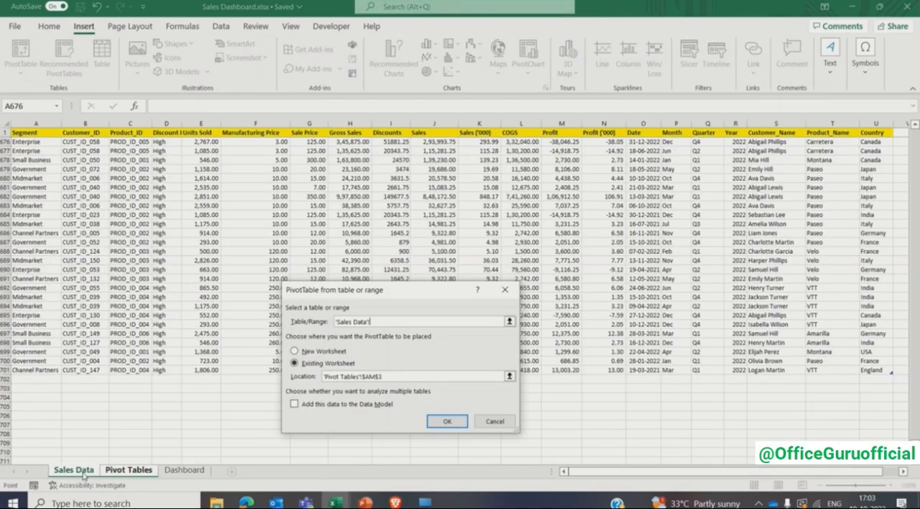
pyautogui.click(43, 132)
pyautogui.hotkey('ctrl', 'a')
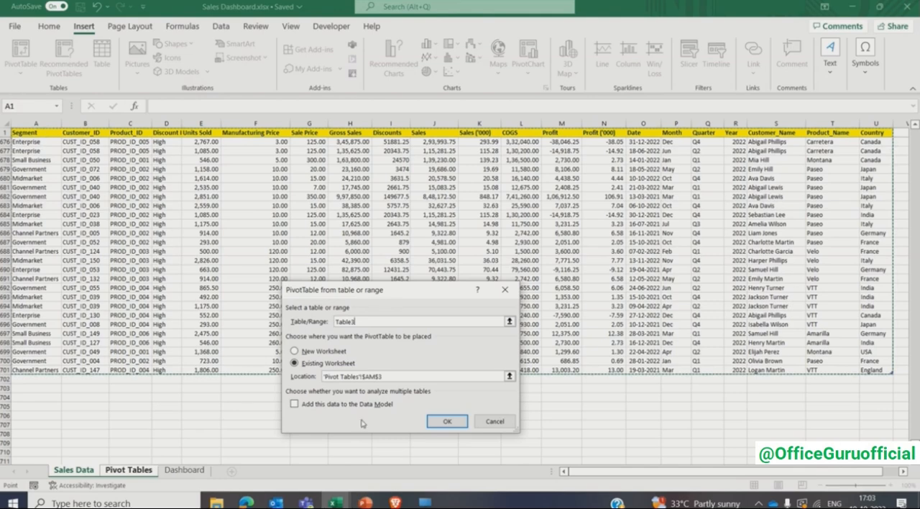
pyautogui.click(435, 421)
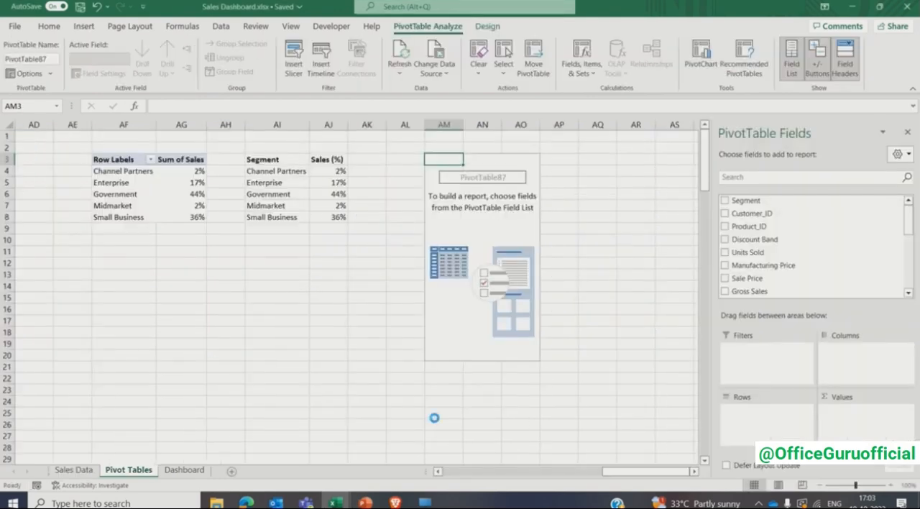
# - Sort the pivot field list A to Z, then build the pivot with Year and Month as rows and Profit as values
pyautogui.click(898, 154)
pyautogui.click(801, 353)
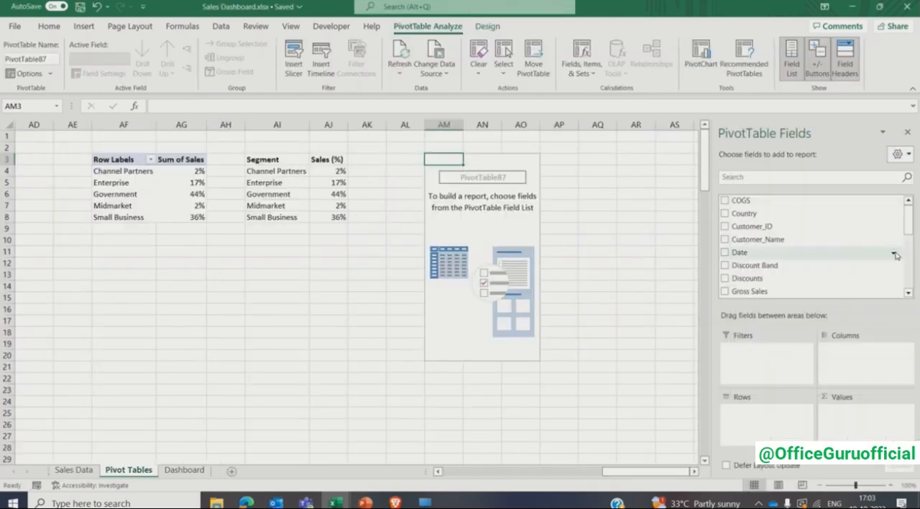
pyautogui.scroll(-5, 741, 284)
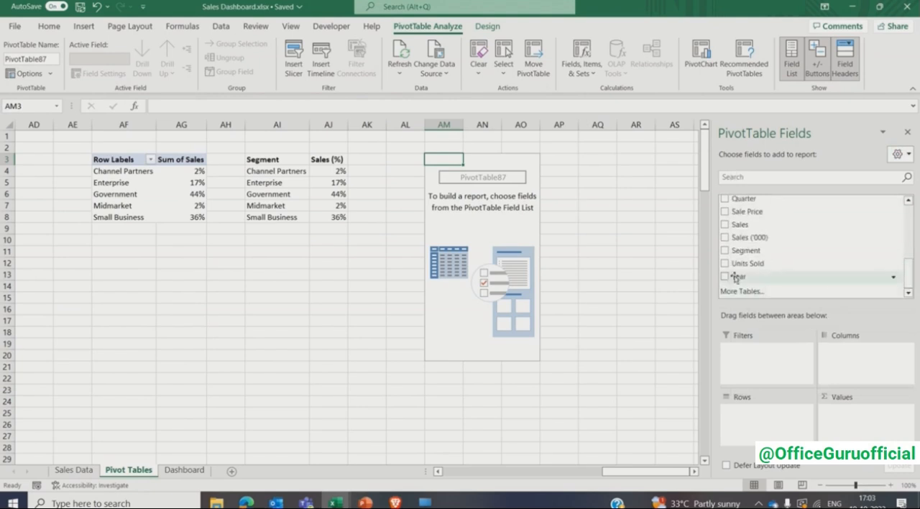
pyautogui.moveTo(740, 276); pyautogui.dragTo(752, 411)
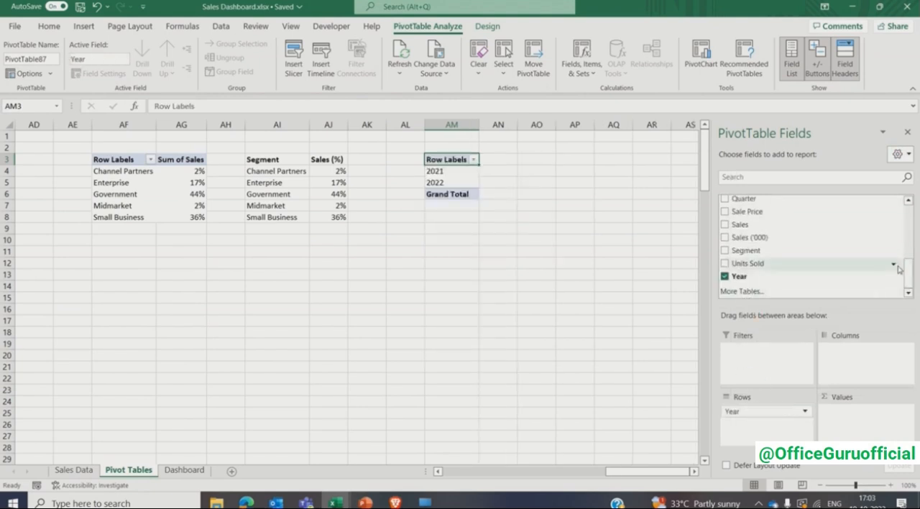
pyautogui.moveTo(909, 274); pyautogui.dragTo(911, 247)
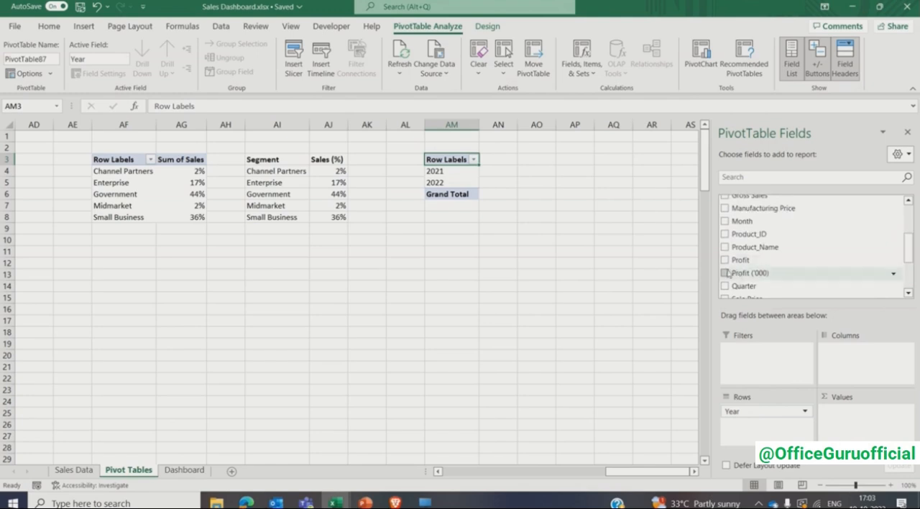
pyautogui.click(725, 260)
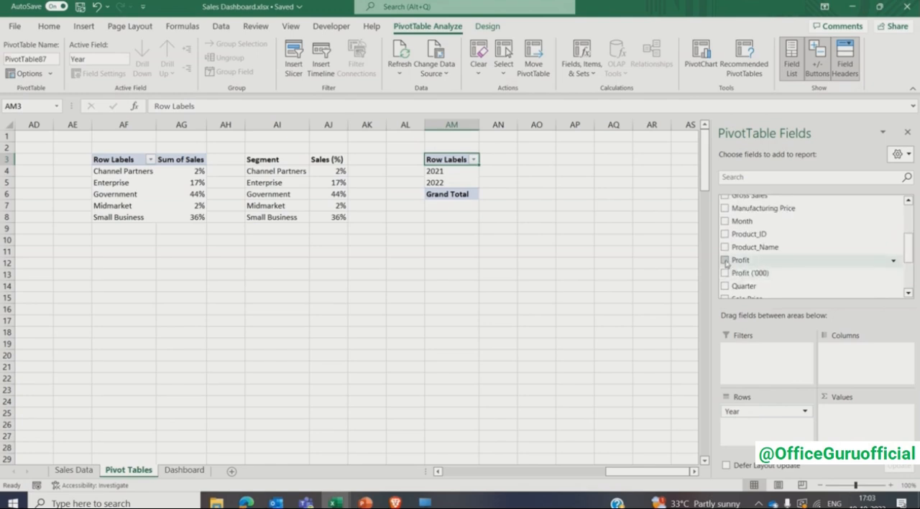
pyautogui.click(725, 222)
pyautogui.click(907, 133)
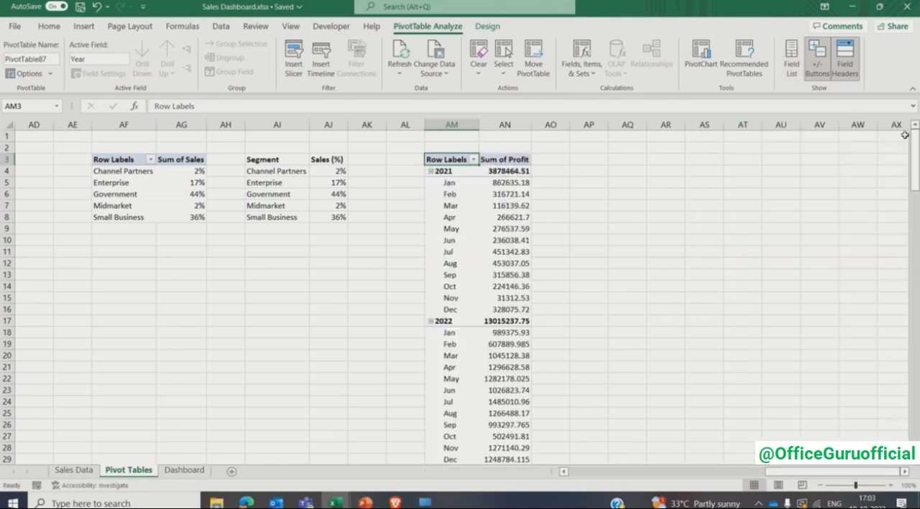
# - Remove the Grand Total row from the yearly and monthly profit pivot table
pyautogui.click(526, 194)
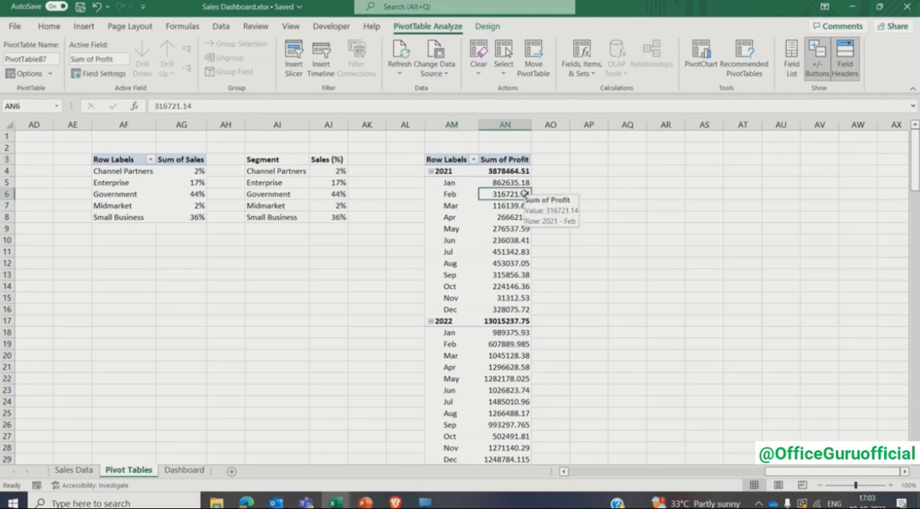
pyautogui.scroll(-1, 525, 194)
pyautogui.click(467, 460)
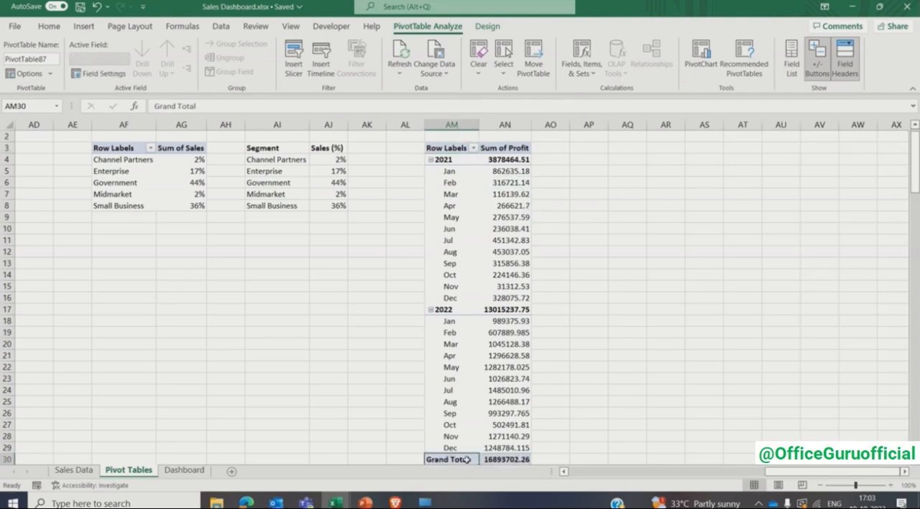
pyautogui.rightClick(467, 459)
pyautogui.click(607, 376)
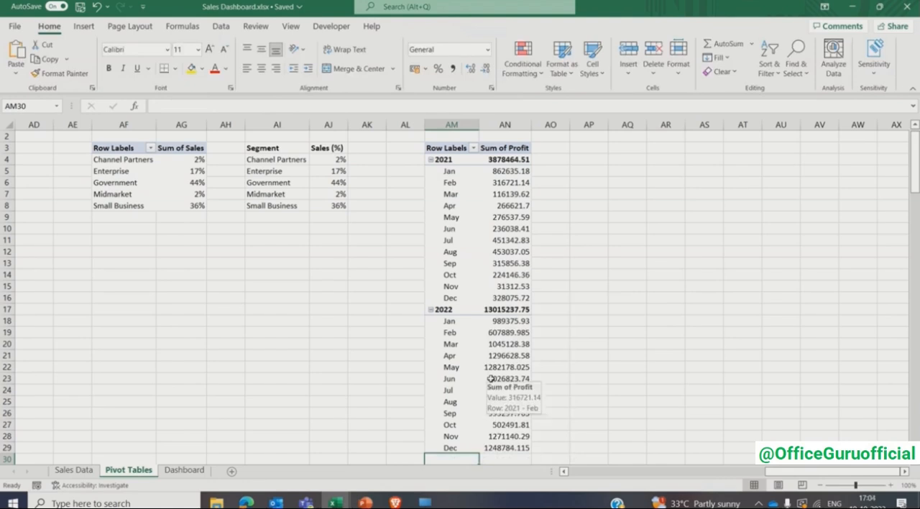
# - Format the Sum of Profit values from AN4 down with thousands separators and no decimal places
pyautogui.click(510, 159)
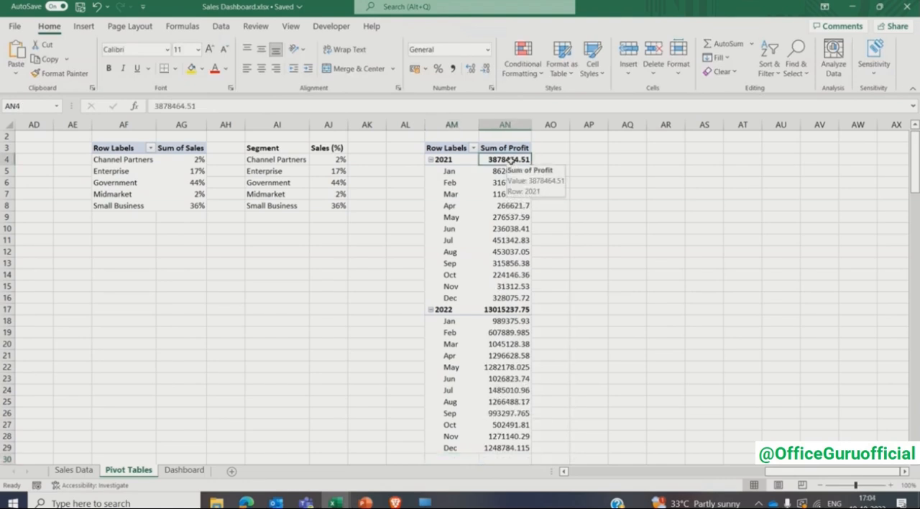
pyautogui.hotkey('ctrl', 'shift', 'Down')
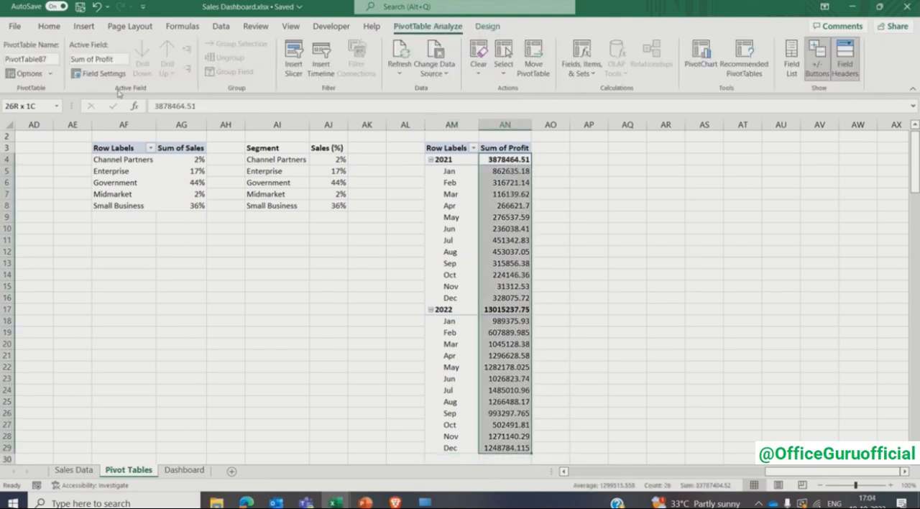
pyautogui.click(48, 27)
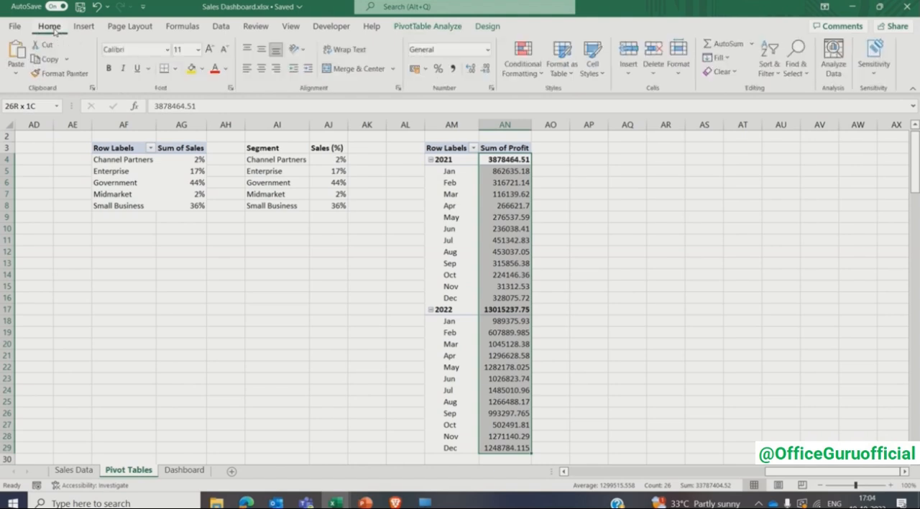
pyautogui.click(453, 68)
pyautogui.click(485, 68)
pyautogui.click(486, 68)
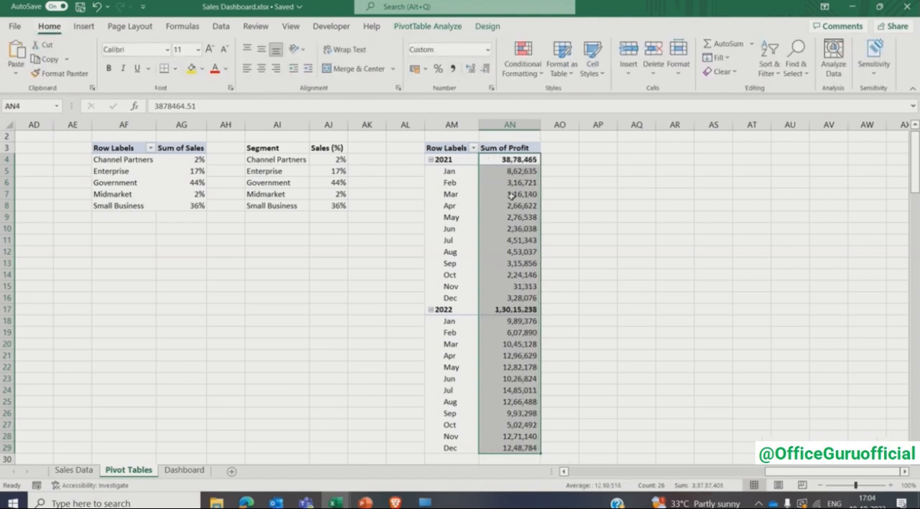
# - Insert a Stacked Line with Markers chart from the profit pivot table and place it beside the pivot's columns
pyautogui.click(464, 209)
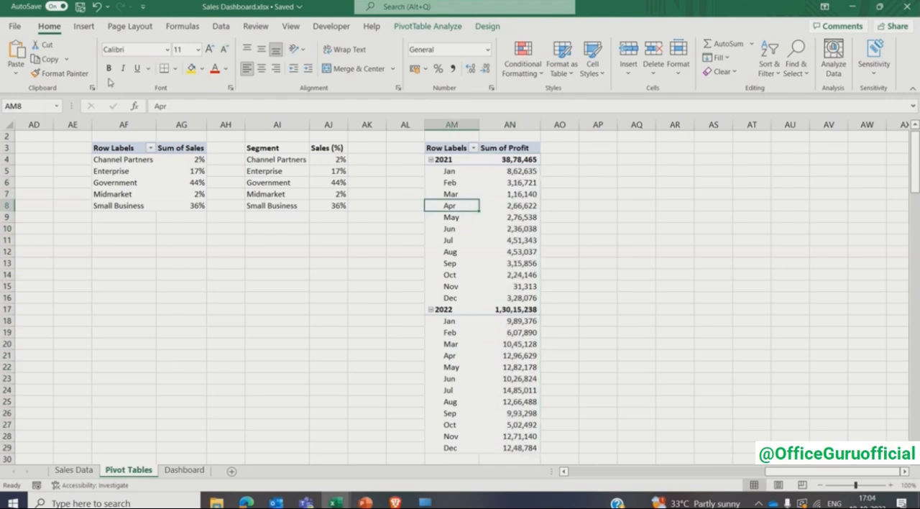
pyautogui.click(84, 29)
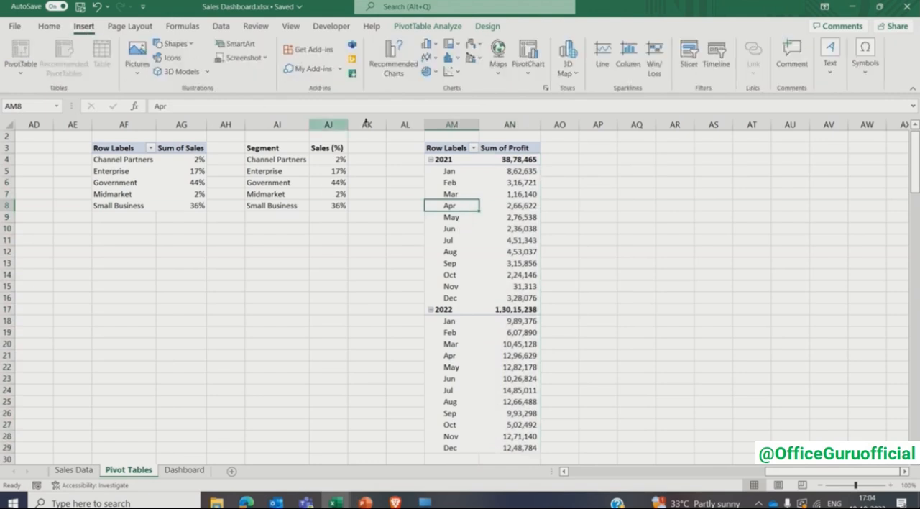
pyautogui.click(546, 88)
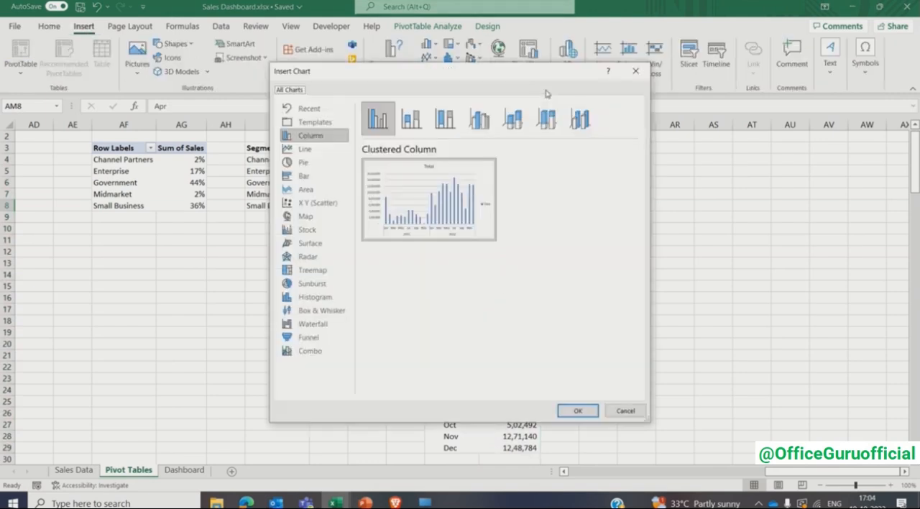
pyautogui.click(320, 150)
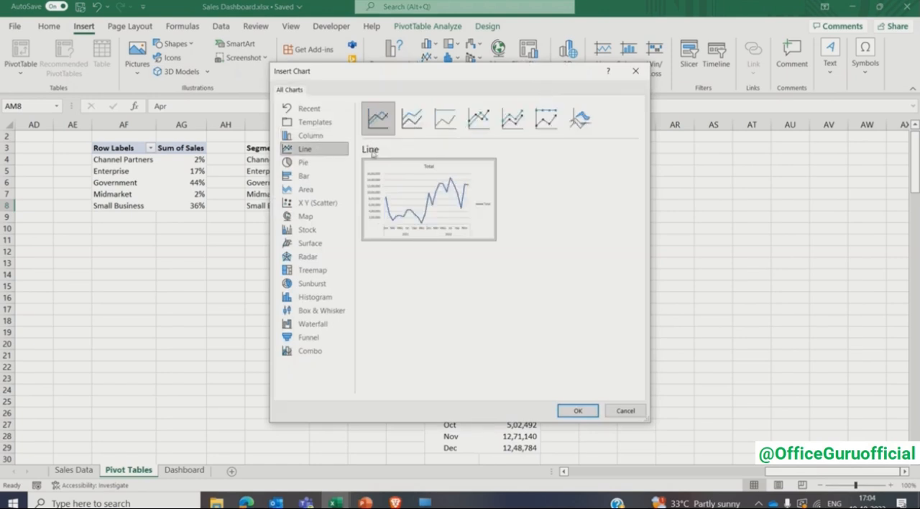
pyautogui.click(513, 135)
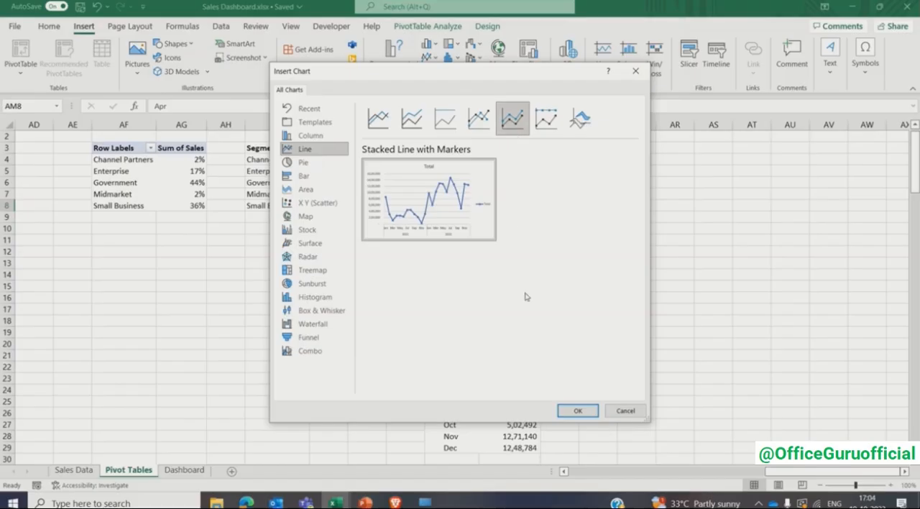
pyautogui.click(577, 411)
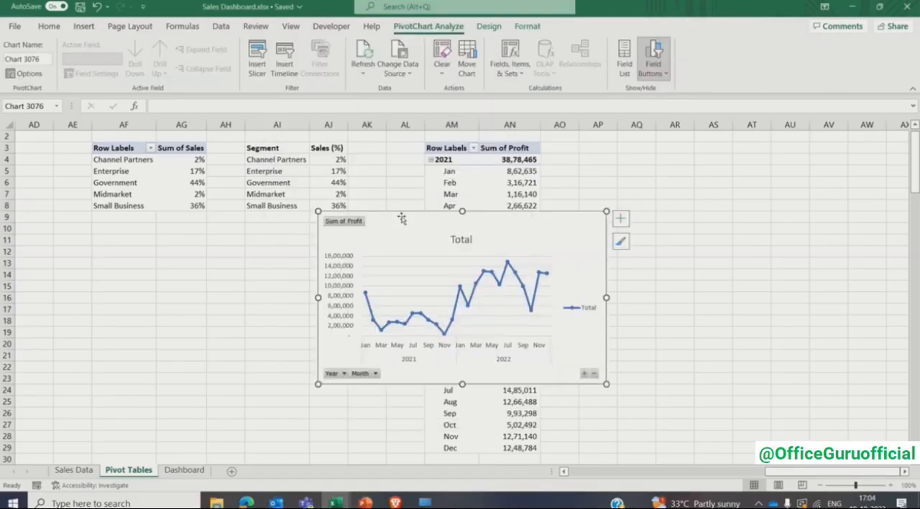
pyautogui.moveTo(402, 221); pyautogui.dragTo(663, 202)
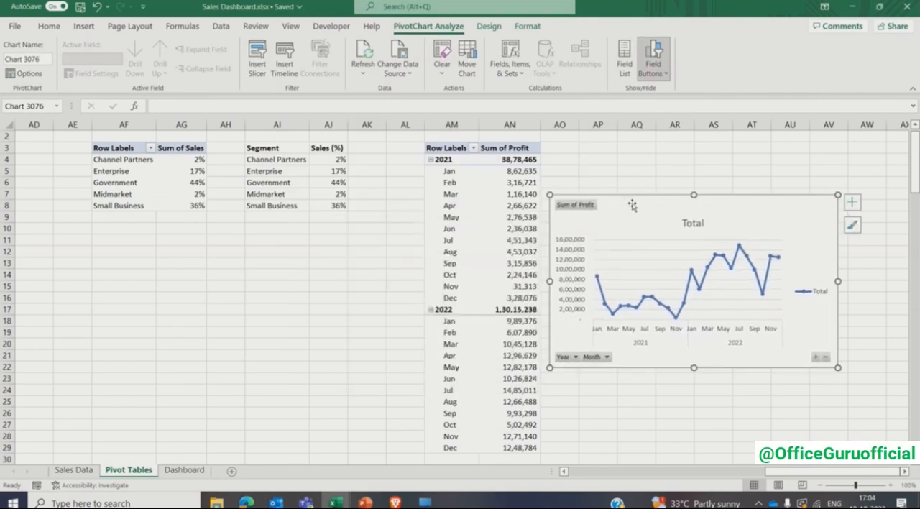
# - Apply chart Style 4 to the profit line chart
pyautogui.hscroll(4, 906, 474)
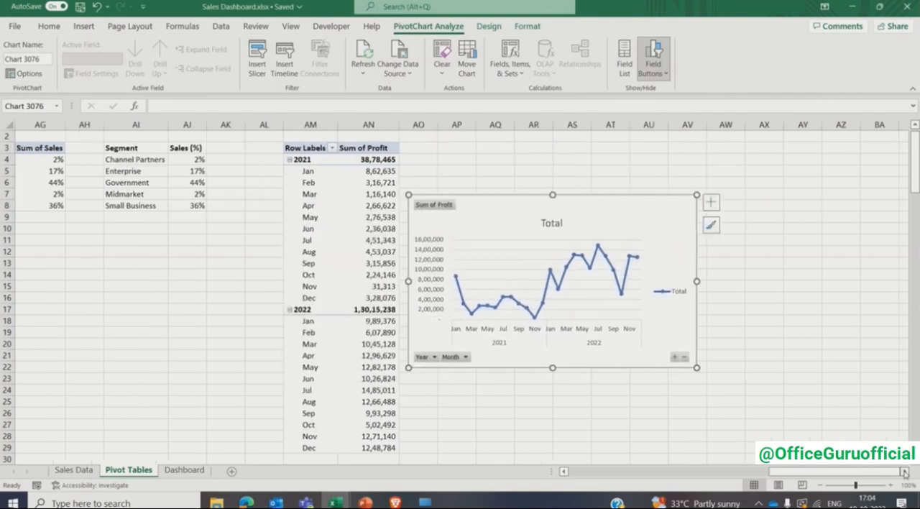
pyautogui.click(489, 26)
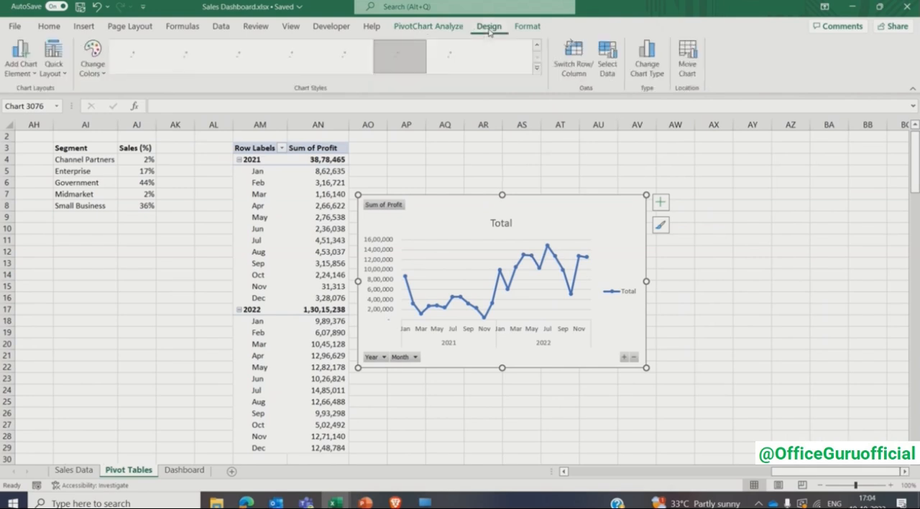
pyautogui.click(535, 70)
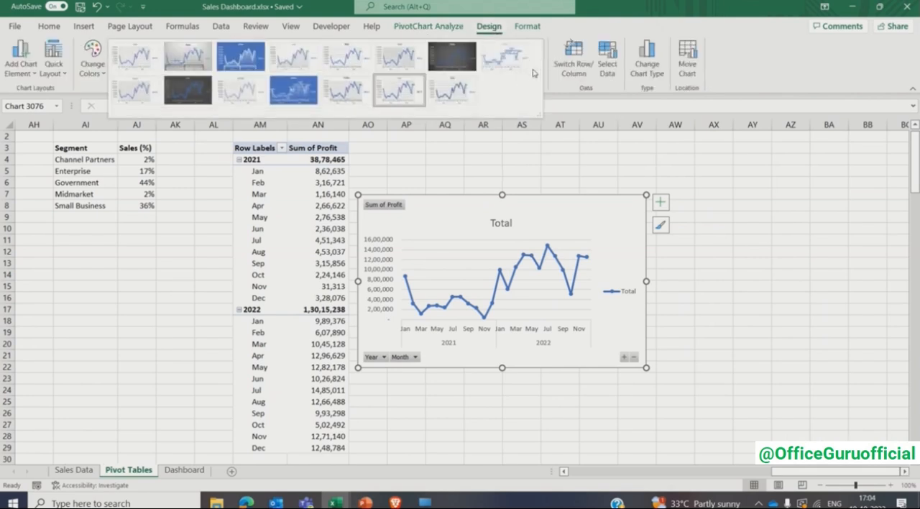
pyautogui.click(293, 56)
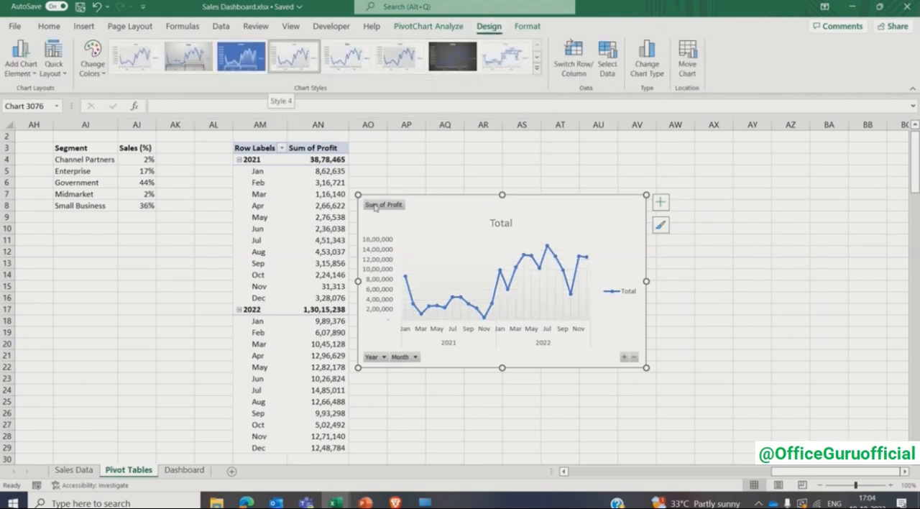
# - Hide all field buttons on the profit line chart and remove its legend
pyautogui.rightClick(411, 360)
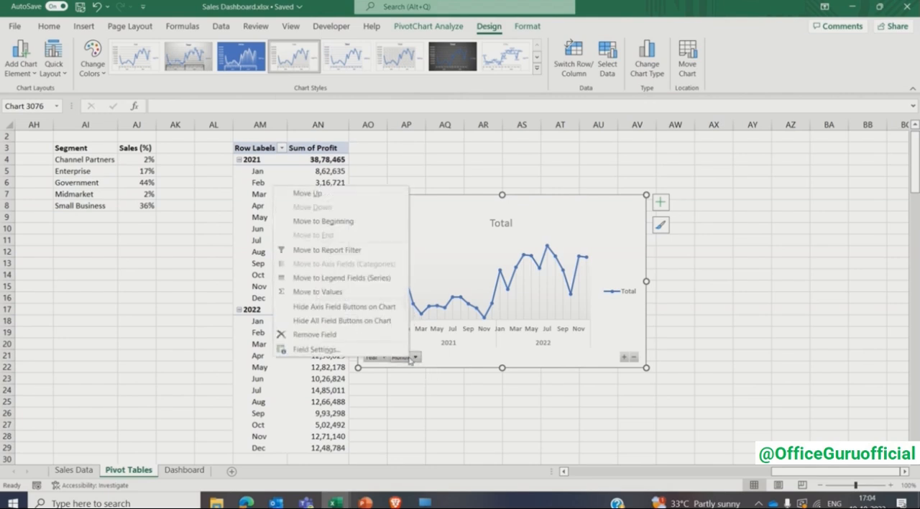
pyautogui.click(383, 321)
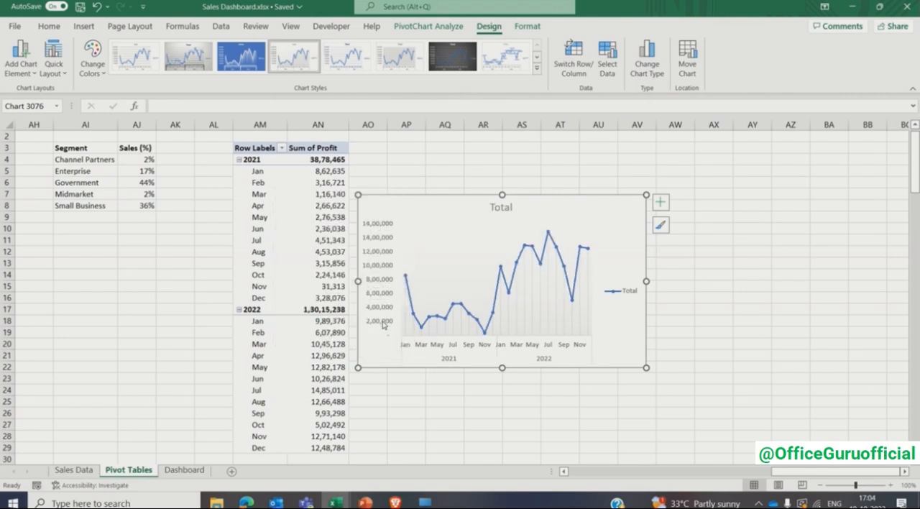
pyautogui.click(661, 202)
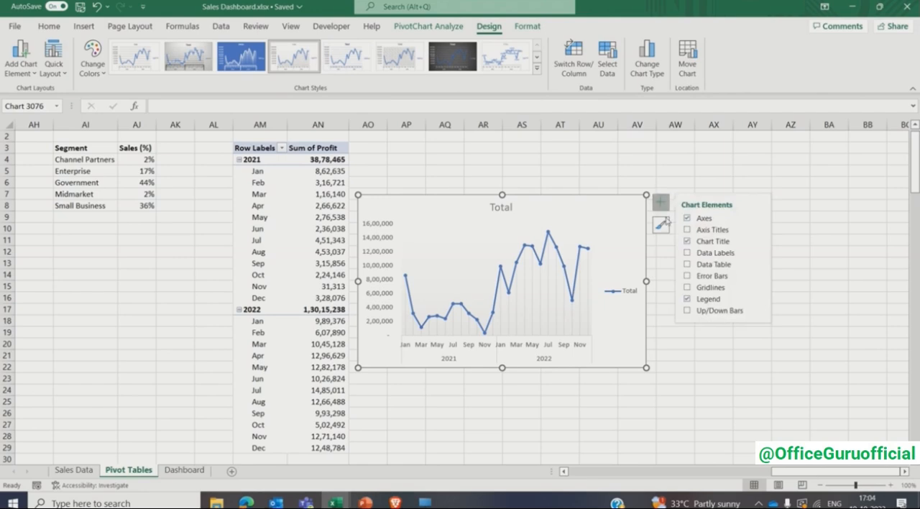
pyautogui.click(688, 299)
# - Change the profit line chart's title to "Profit ($) generated over Months"
pyautogui.click(501, 208)
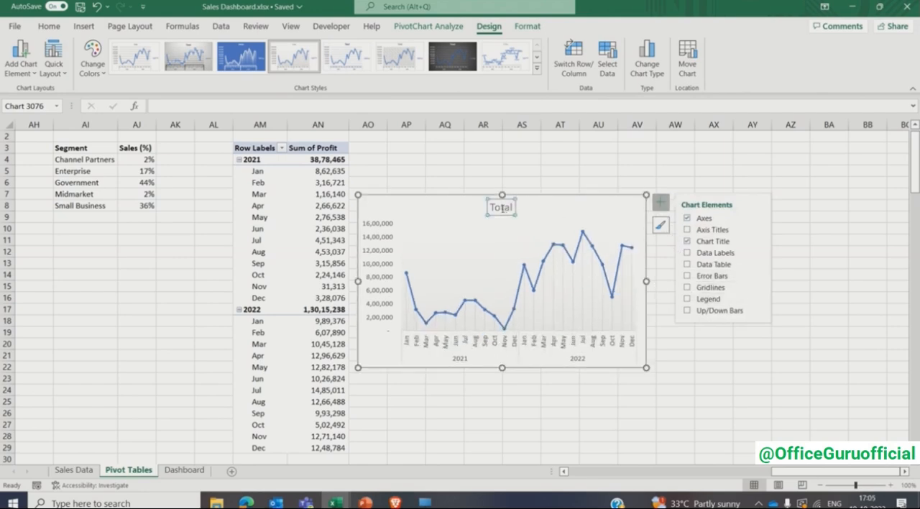
pyautogui.doubleClick(502, 207)
pyautogui.write('Profi')
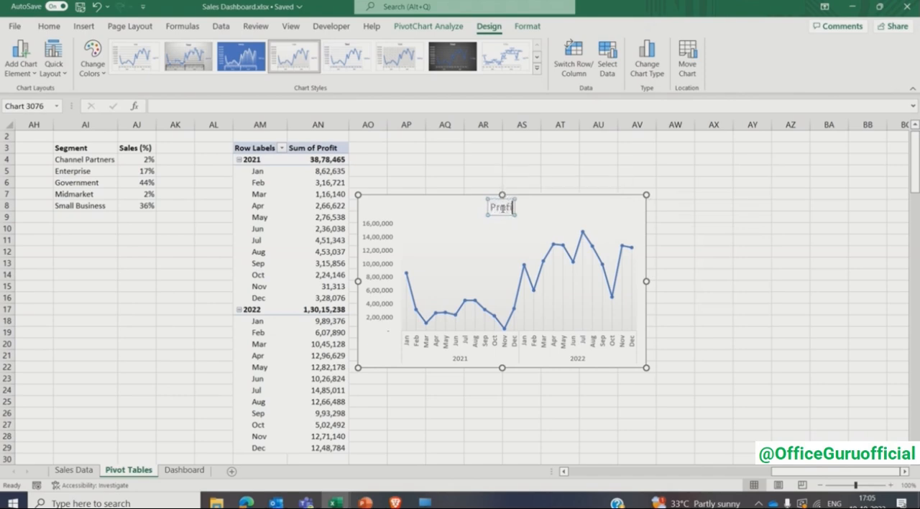
pyautogui.write('t ($) generated over Months')
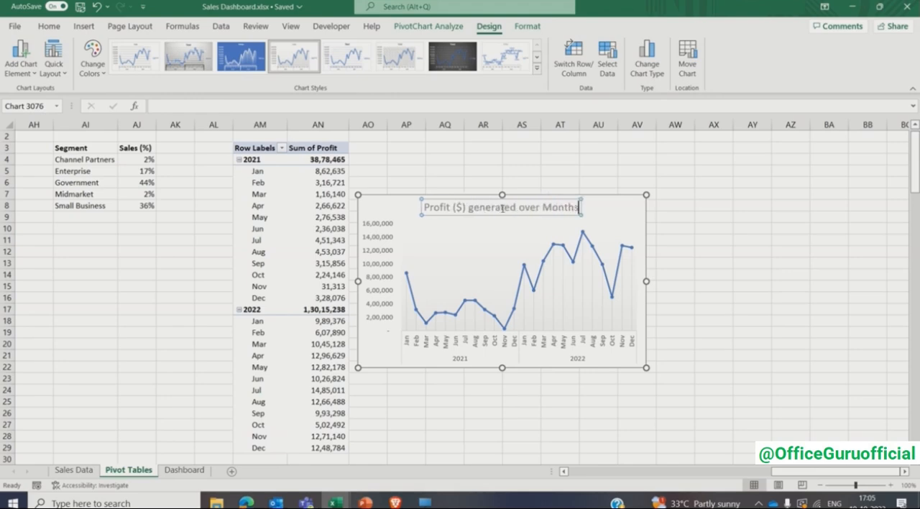
# - Format the profit chart's title in bold Comic Sans MS at font size 10
pyautogui.hotkey('ctrl', 'a')
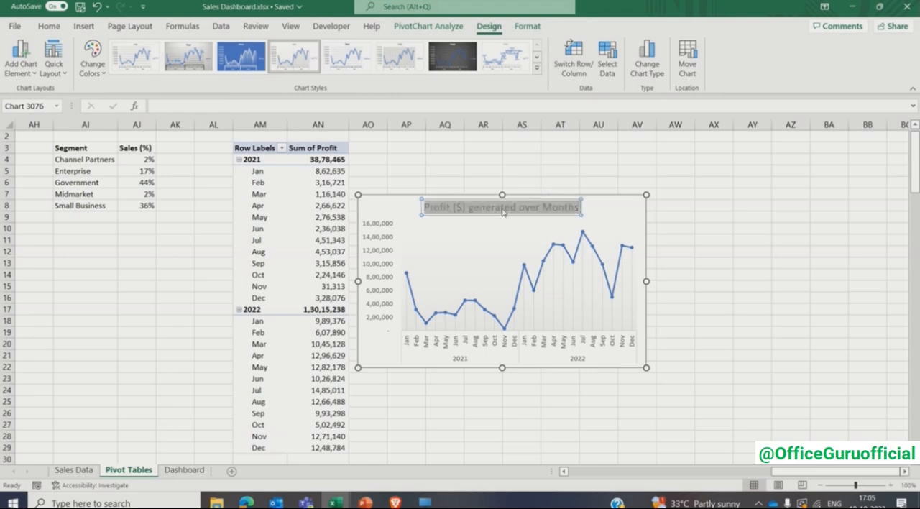
pyautogui.click(49, 26)
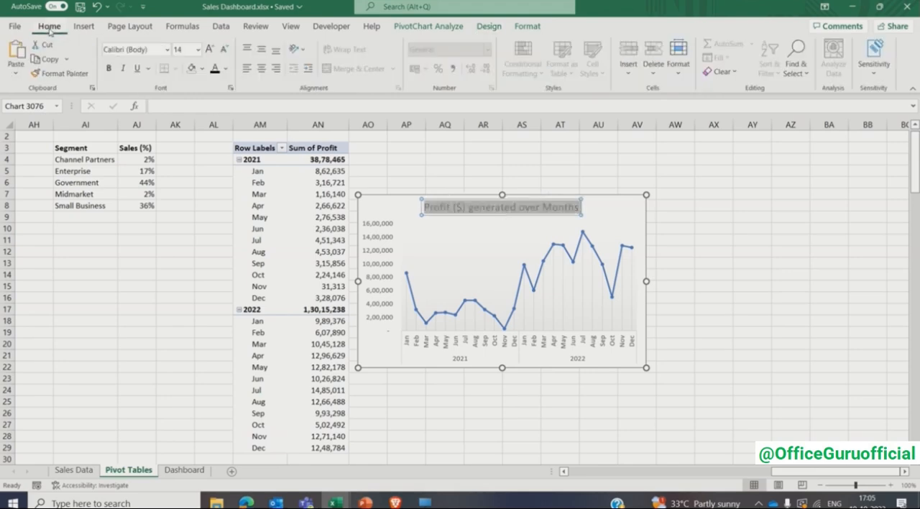
pyautogui.click(168, 49)
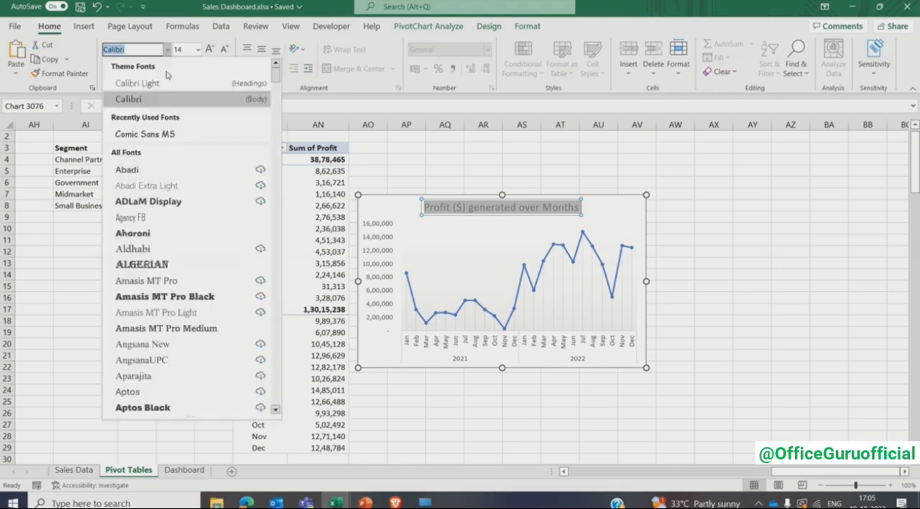
pyautogui.click(158, 134)
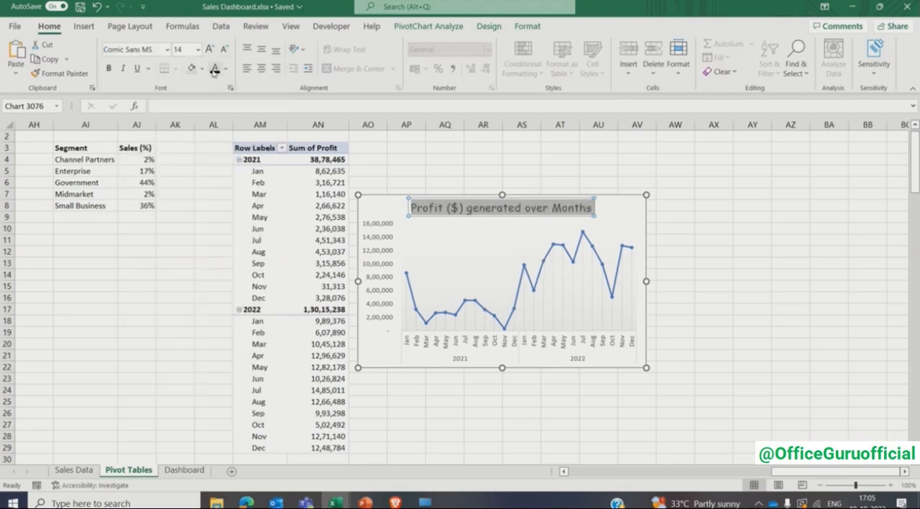
pyautogui.click(109, 68)
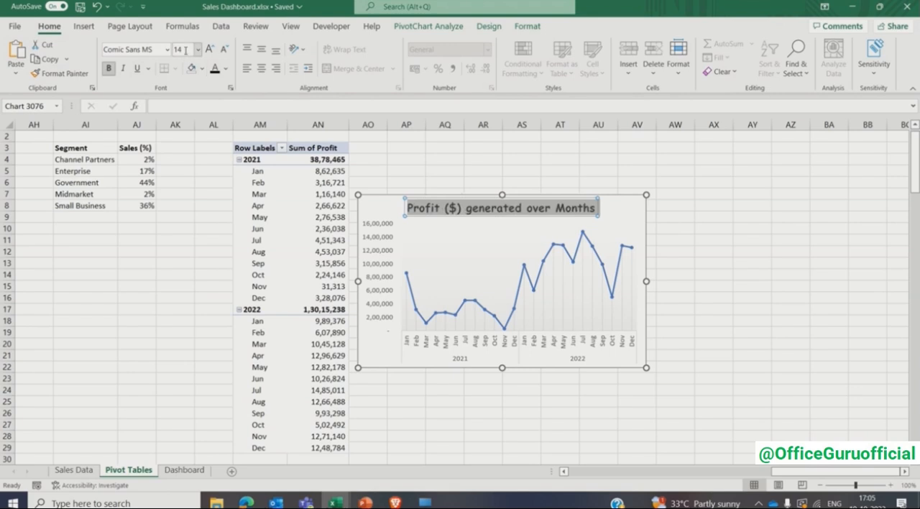
pyautogui.click(184, 50)
pyautogui.write('10')
pyautogui.press('Return')
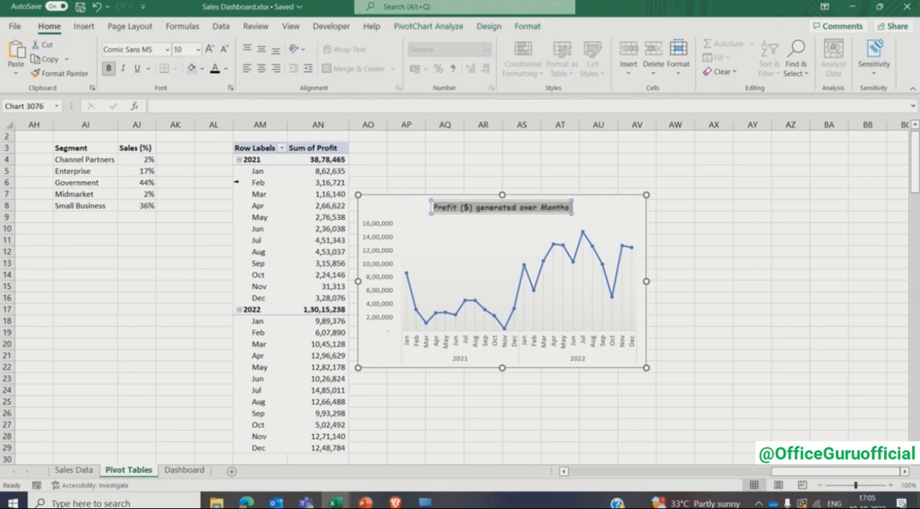
pyautogui.click(416, 181)
# - Set the font size of the profit chart's vertical and horizontal axis labels to 7
pyautogui.click(387, 240)
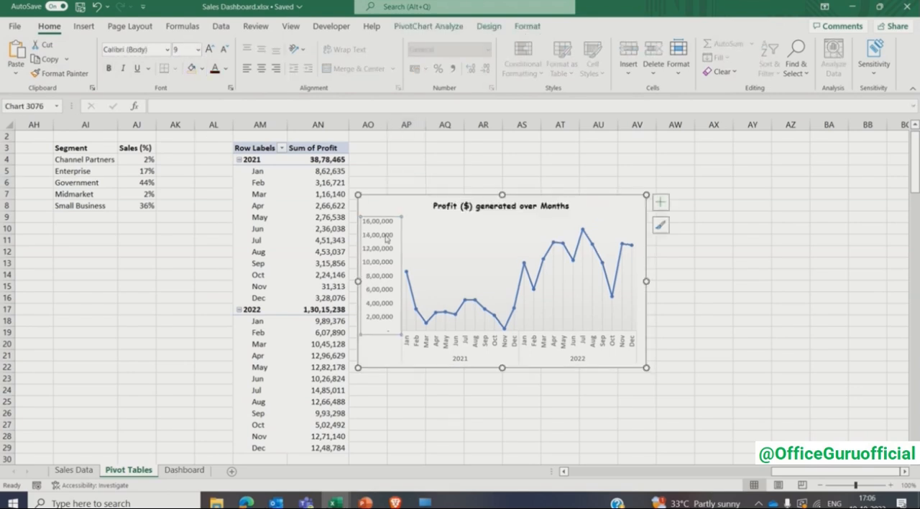
pyautogui.click(182, 49)
pyautogui.write('7')
pyautogui.press('Return')
pyautogui.click(415, 339)
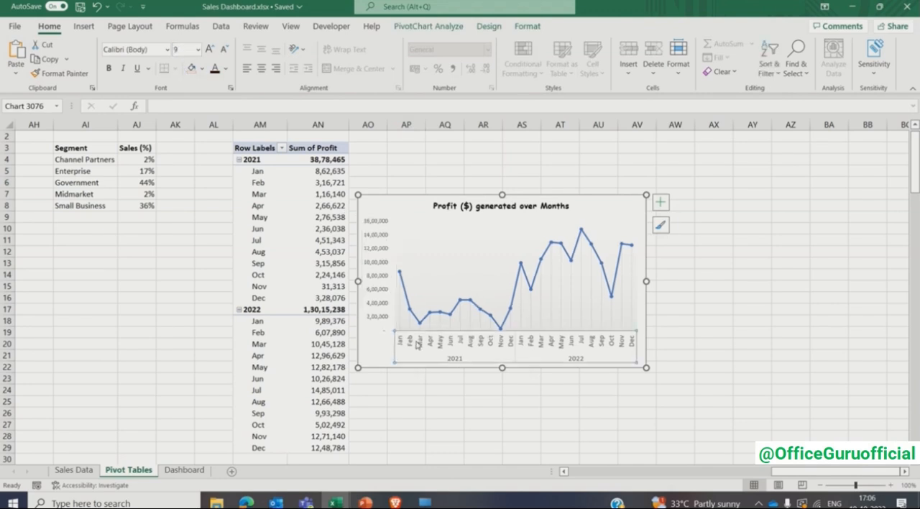
pyautogui.click(190, 50)
pyautogui.write('7')
pyautogui.press('Return')
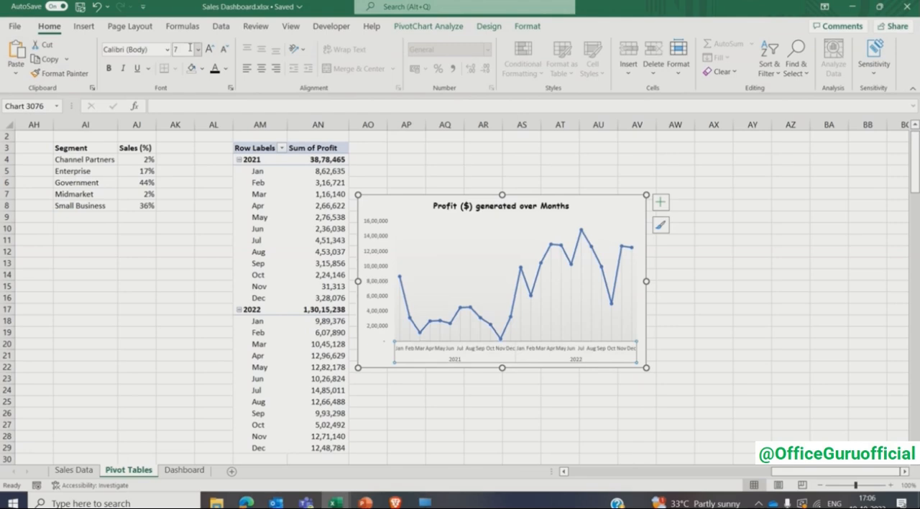
# - Move the profit line chart to the Dashboard sheet and shorten it to the height of the wide empty card in the lowest row
pyautogui.hotkey('ctrl', 'x')
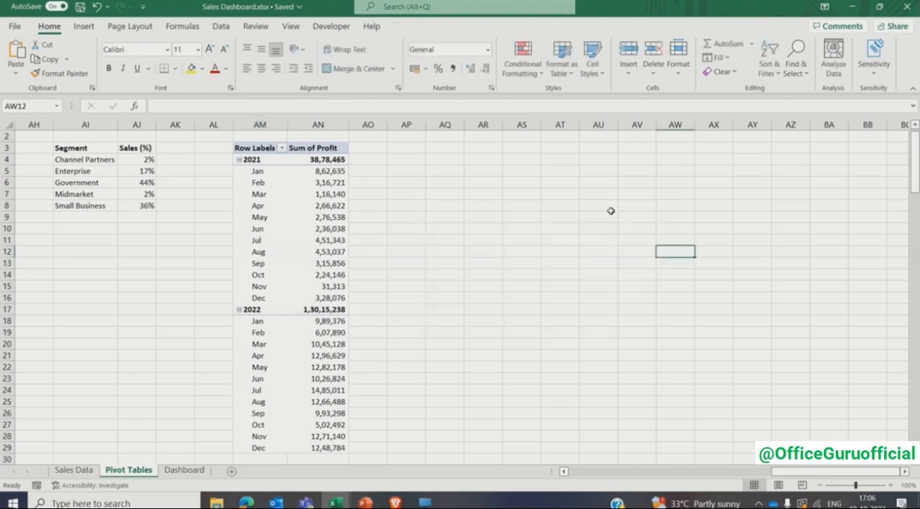
pyautogui.click(185, 470)
pyautogui.hotkey('ctrl', 'v')
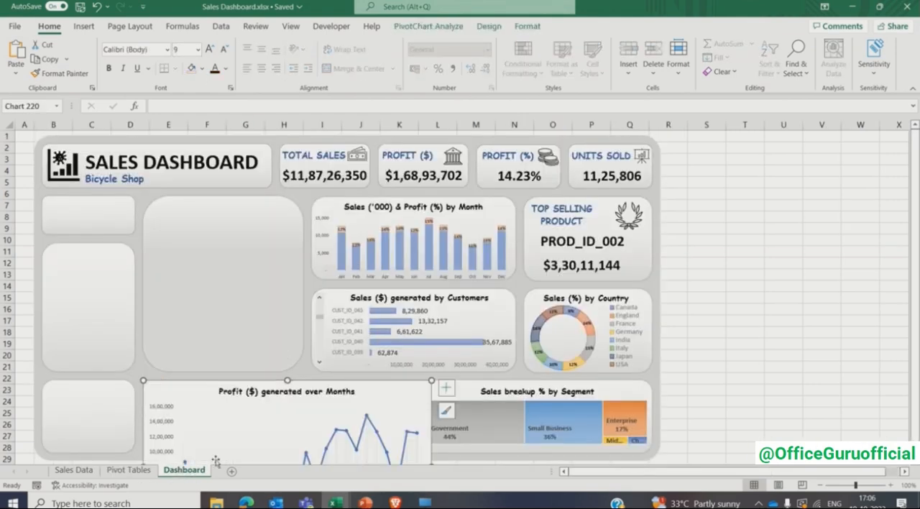
pyautogui.scroll(-3, 461, 296)
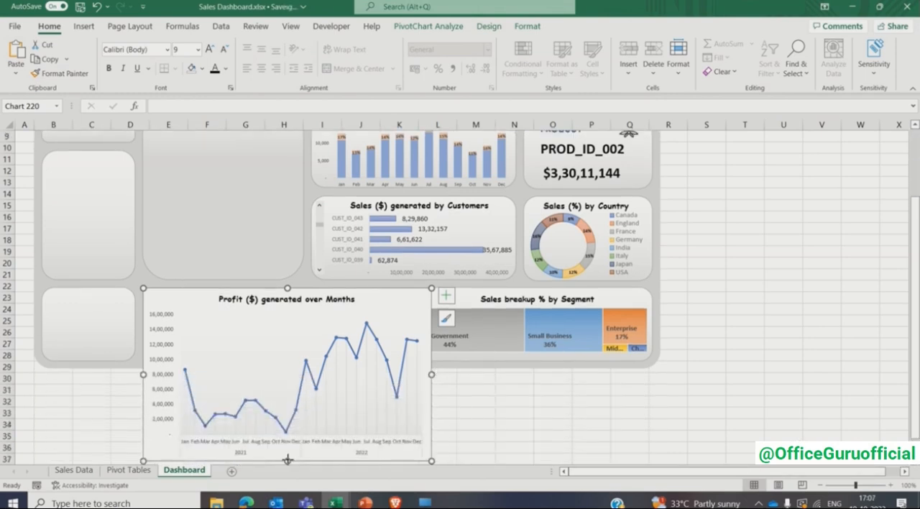
pyautogui.moveTo(287, 461); pyautogui.dragTo(287, 362)
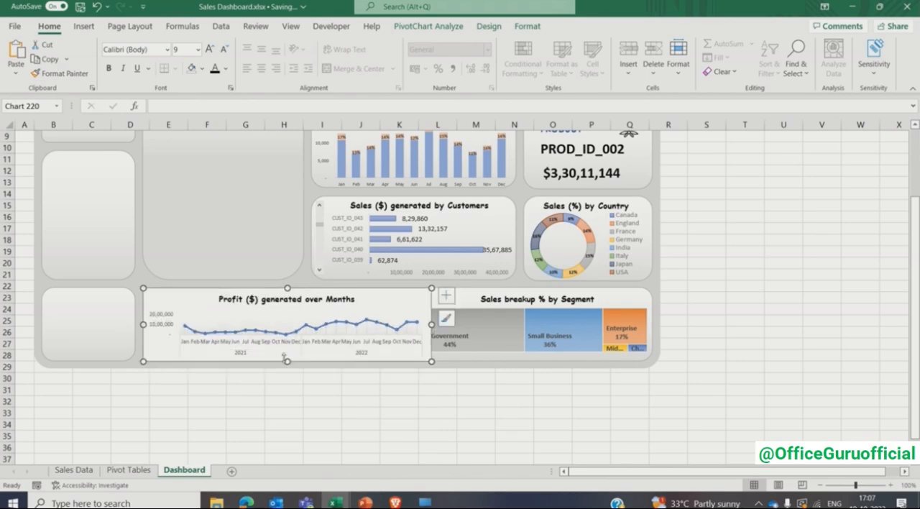
# - Format the profit chart's area with no fill and no border line
pyautogui.rightClick(184, 299)
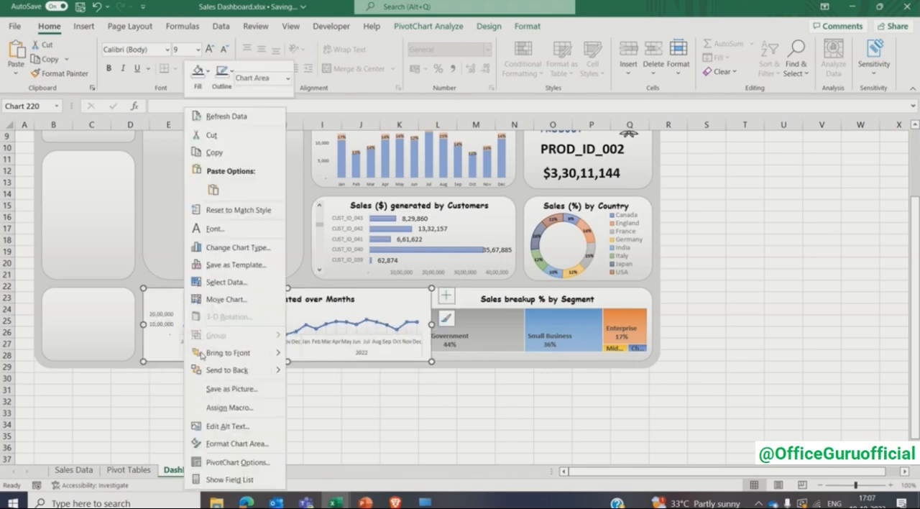
pyautogui.click(232, 444)
pyautogui.click(776, 218)
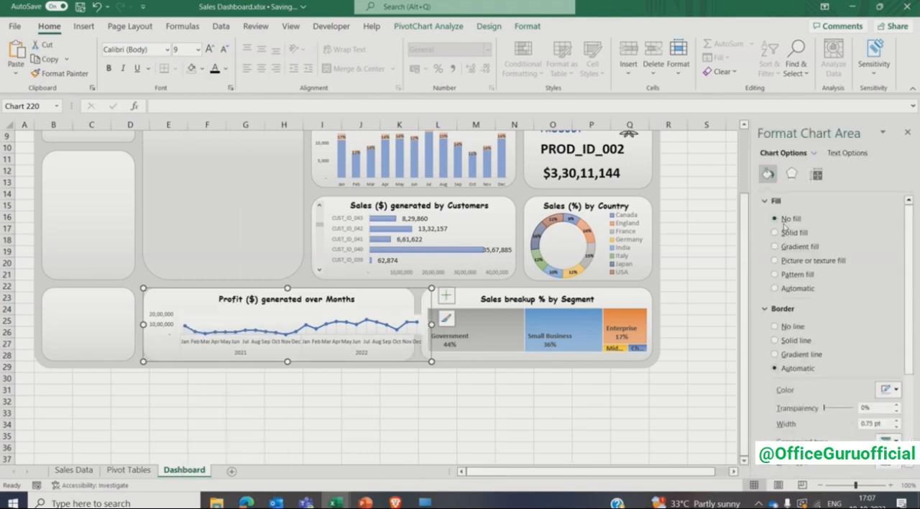
pyautogui.click(786, 330)
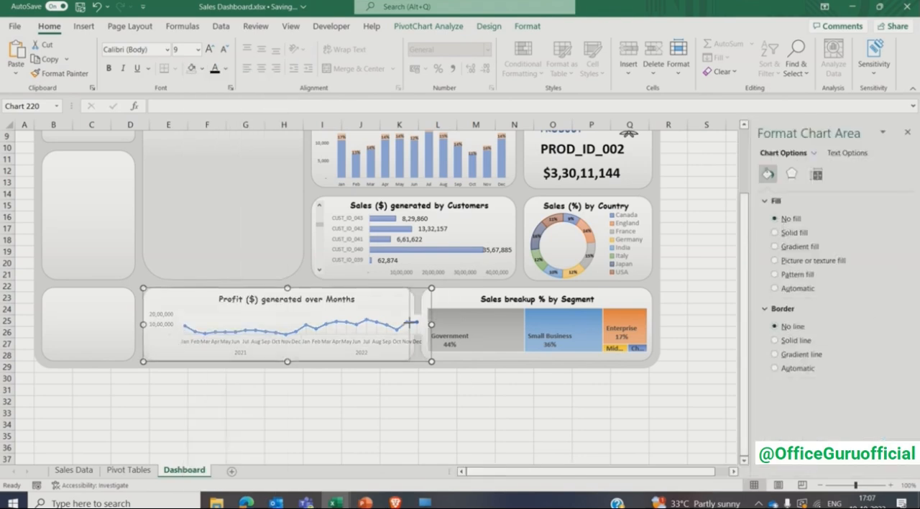
# - Fit the profit chart to the width and height of its card and extend its plot area up towards the title
pyautogui.moveTo(413, 323); pyautogui.dragTo(413, 324)
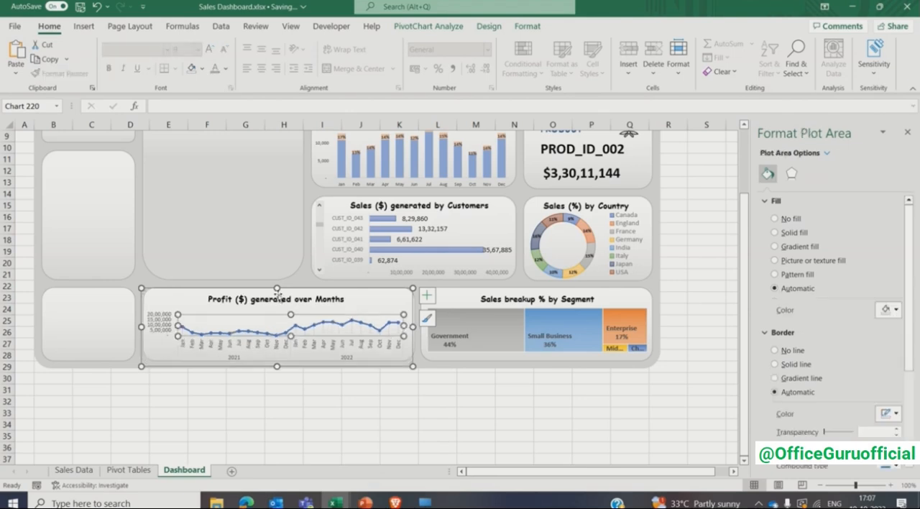
pyautogui.moveTo(277, 289); pyautogui.dragTo(278, 284)
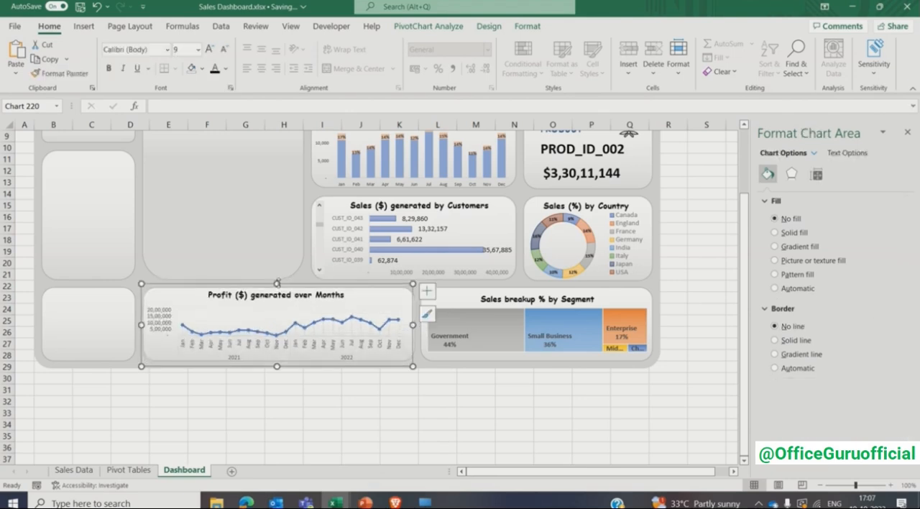
pyautogui.click(275, 336)
pyautogui.click(273, 319)
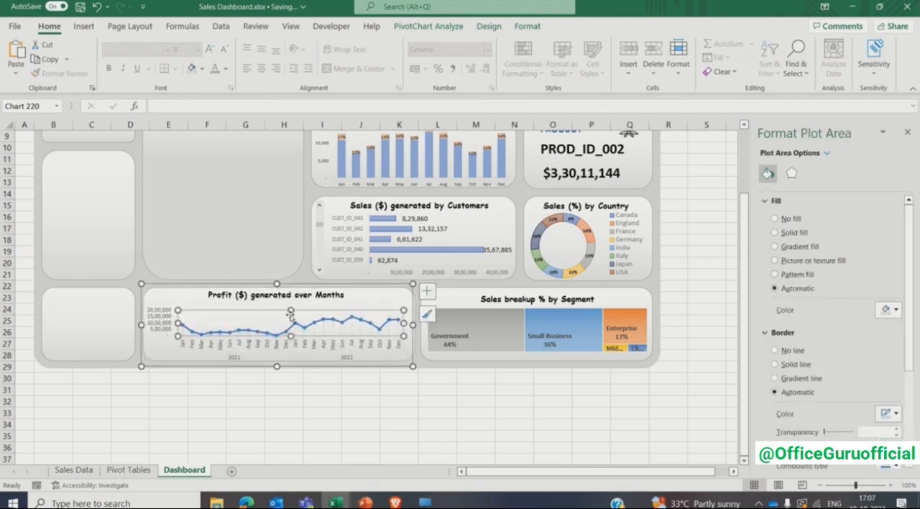
pyautogui.moveTo(289, 310); pyautogui.dragTo(291, 301)
pyautogui.click(254, 302)
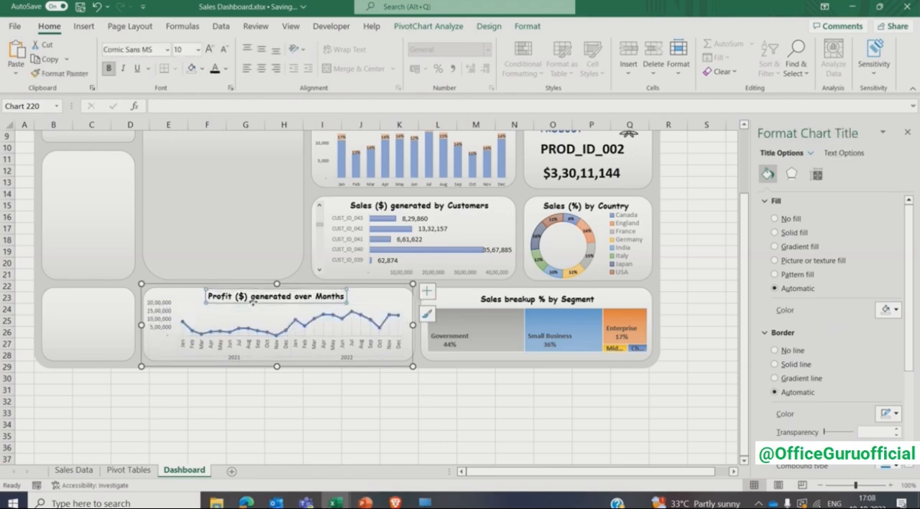
pyautogui.click(247, 379)
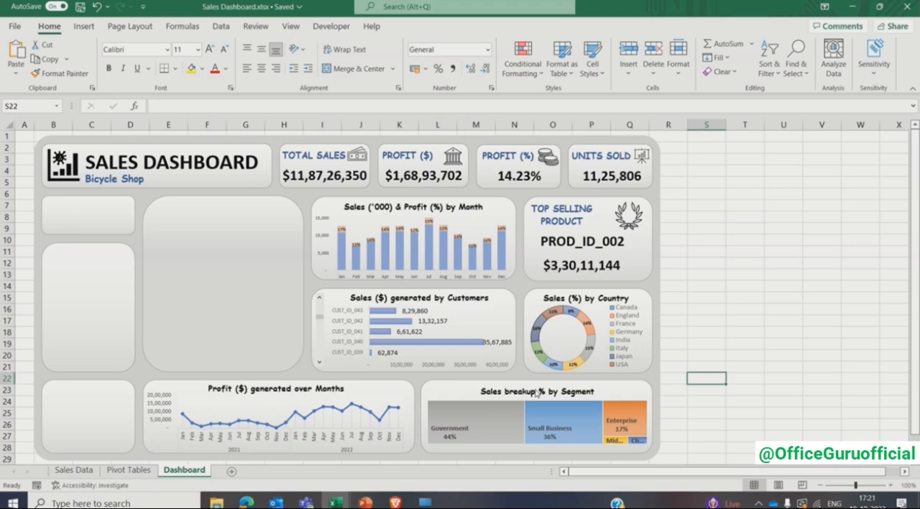
# - Insert a blank PivotTable at cell AQ3 of the Pivot Tables sheet, using Table3 on the Sales Data sheet as the source
pyautogui.click(94, 416)
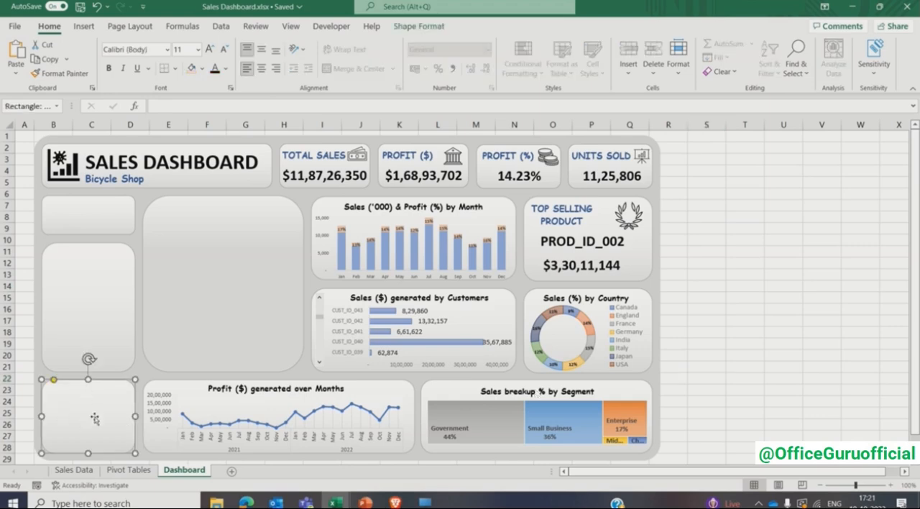
pyautogui.click(130, 470)
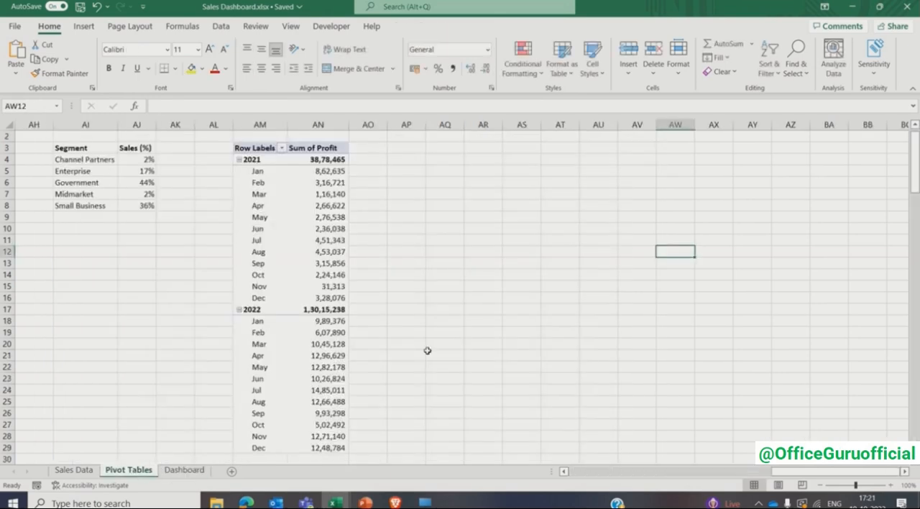
pyautogui.click(439, 149)
pyautogui.scroll(1, 438, 149)
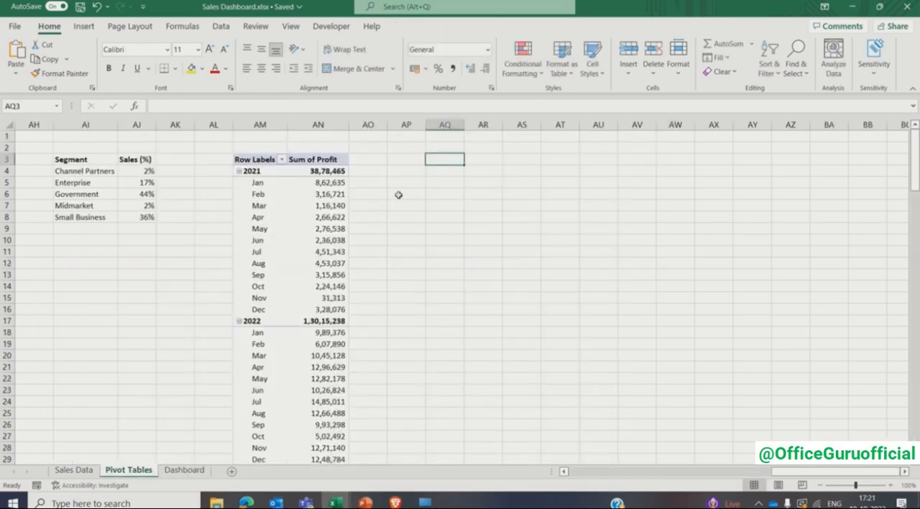
pyautogui.click(85, 26)
pyautogui.click(21, 49)
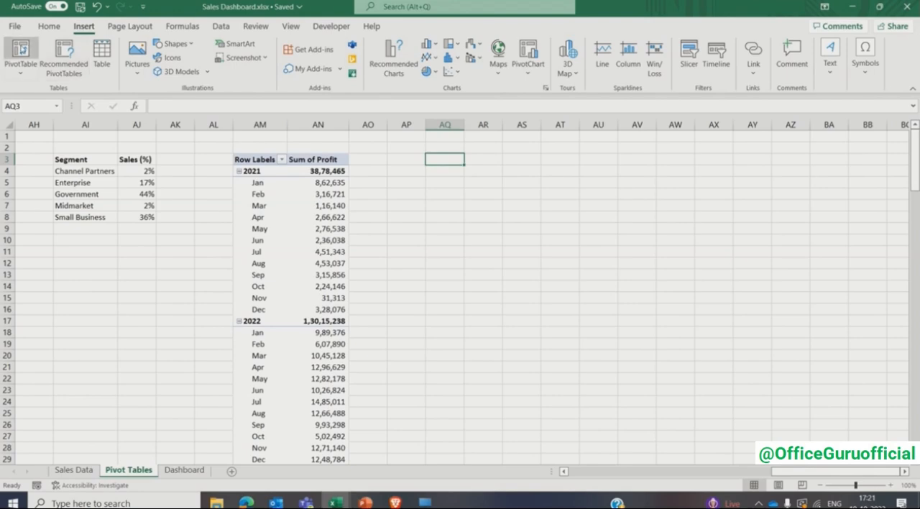
pyautogui.click(85, 471)
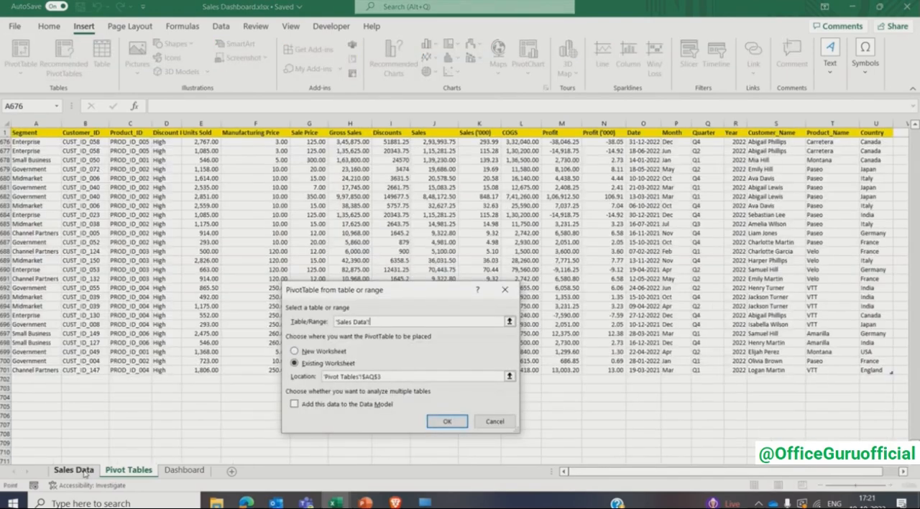
pyautogui.click(43, 133)
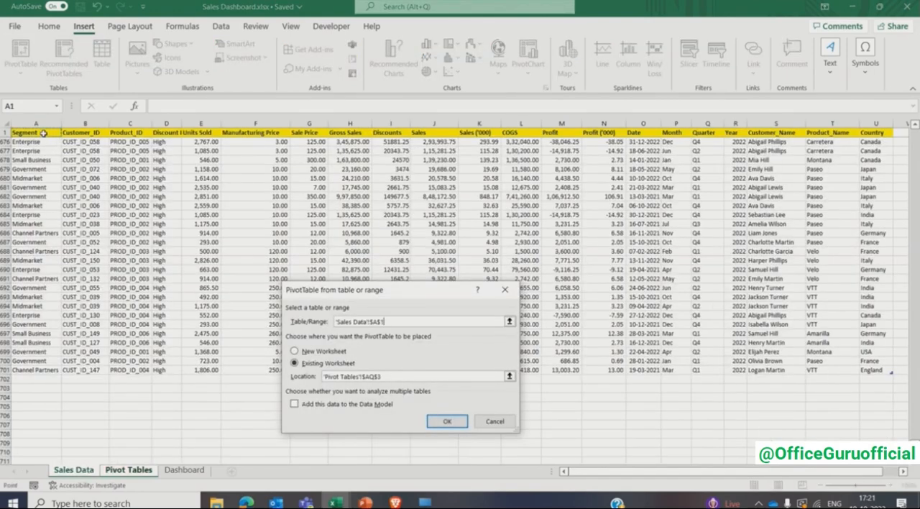
pyautogui.hotkey('ctrl', 'a')
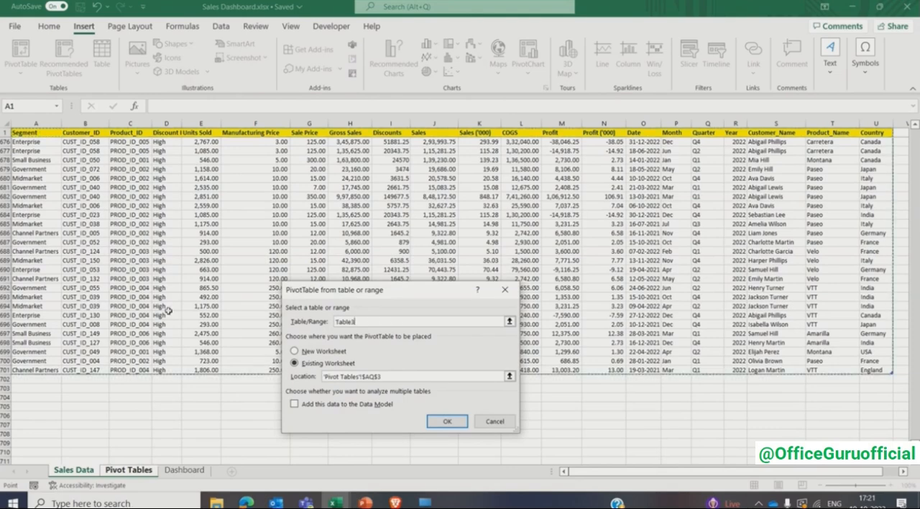
pyautogui.click(439, 421)
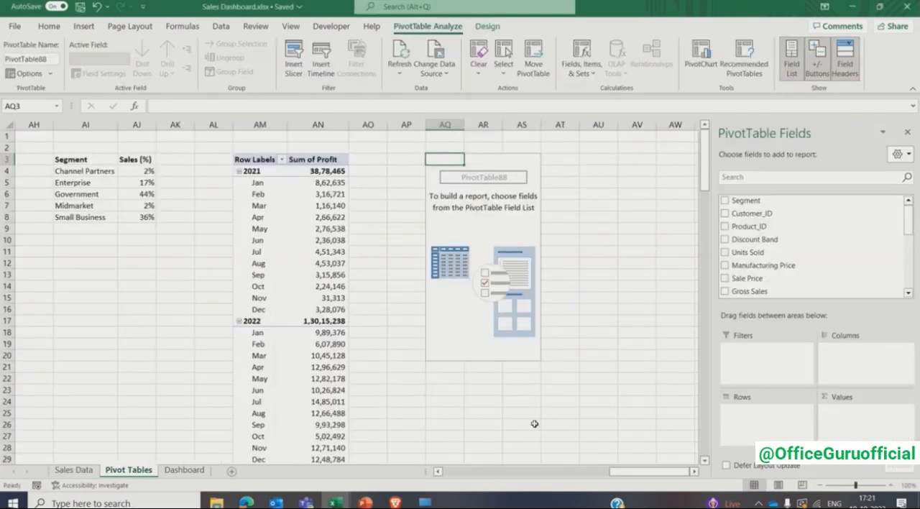
# - Sort the PivotTable field list A to Z and build the new PivotTable with Units Sold as values and Product_Name as rows
pyautogui.click(900, 154)
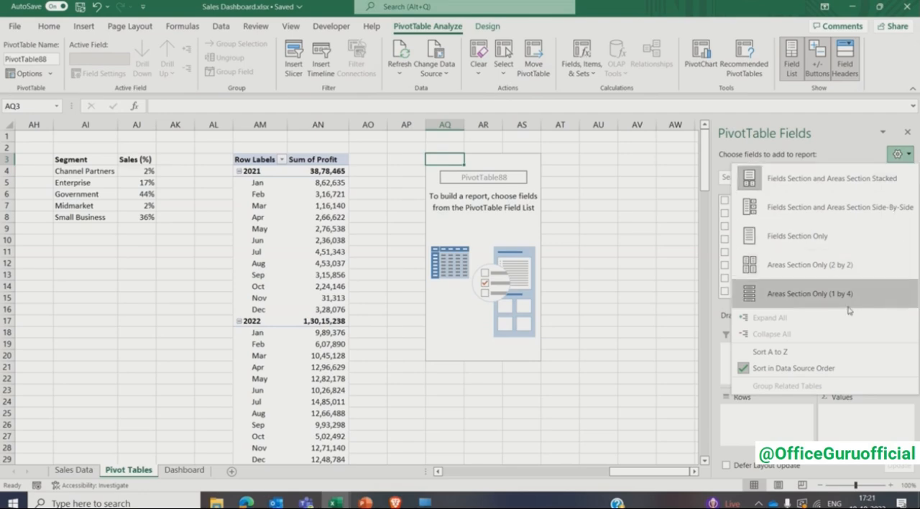
pyautogui.click(822, 354)
pyautogui.scroll(-5, 899, 270)
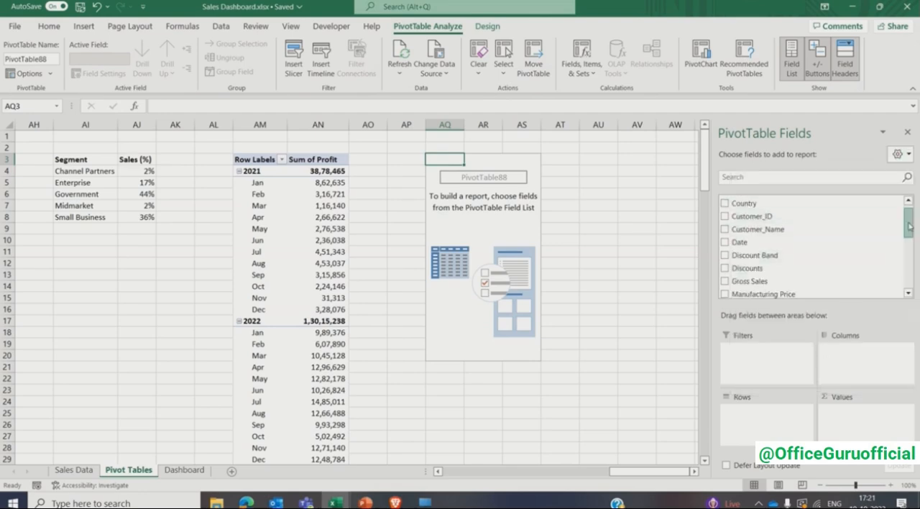
pyautogui.click(725, 263)
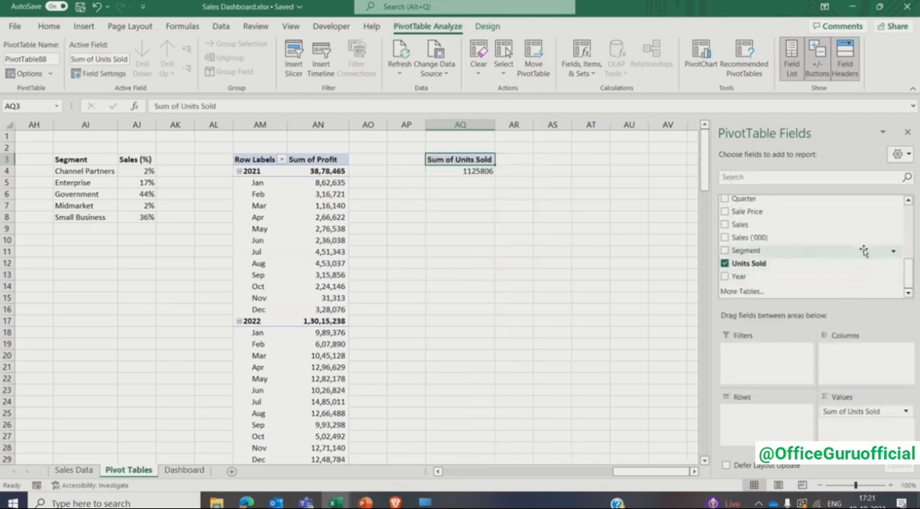
pyautogui.click(909, 202)
pyautogui.click(909, 201)
pyautogui.click(909, 202)
pyautogui.click(909, 201)
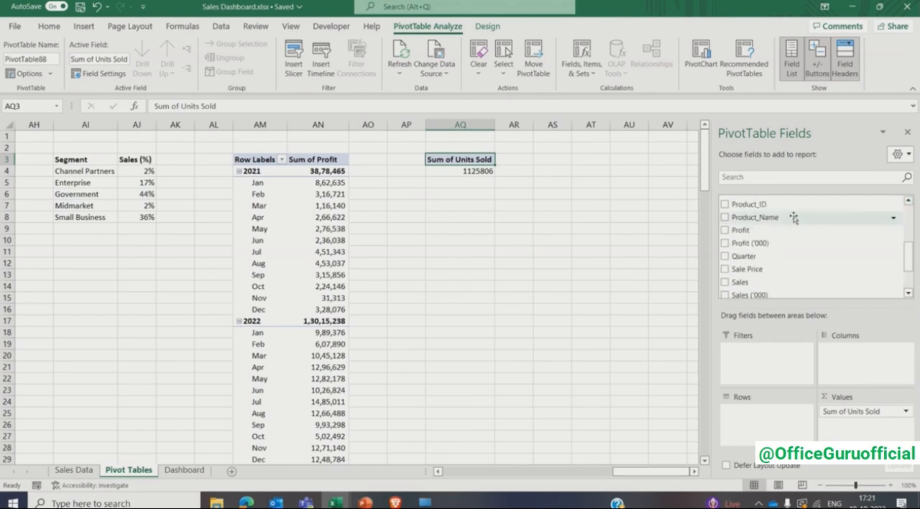
pyautogui.click(724, 217)
pyautogui.click(908, 132)
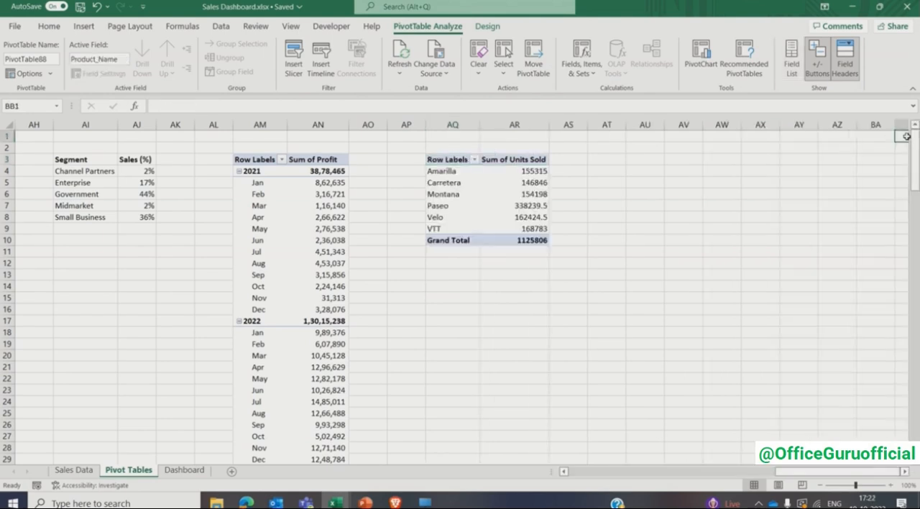
# - Remove the grand total row from the units sold PivotTable
pyautogui.click(645, 211)
pyautogui.rightClick(469, 240)
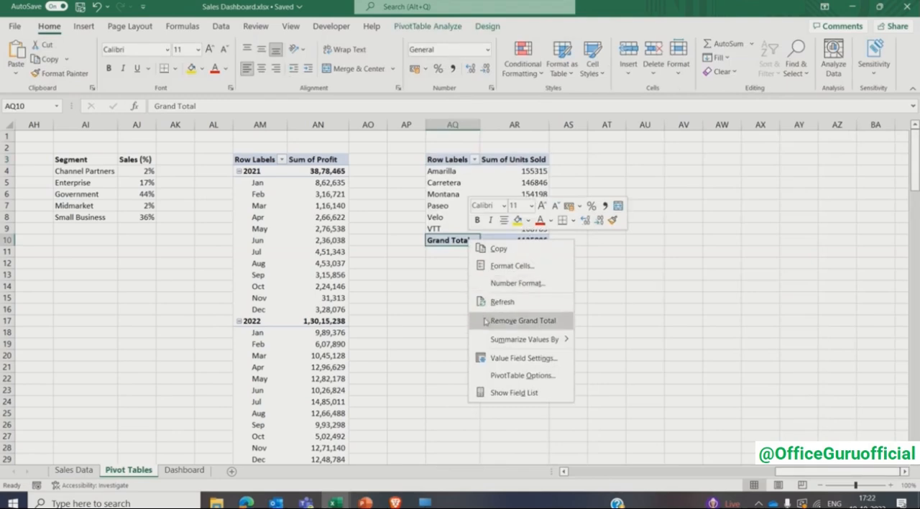
pyautogui.click(514, 321)
# - Show the Sum of Units Sold values as % of Grand Total and format them without decimal places
pyautogui.rightClick(539, 197)
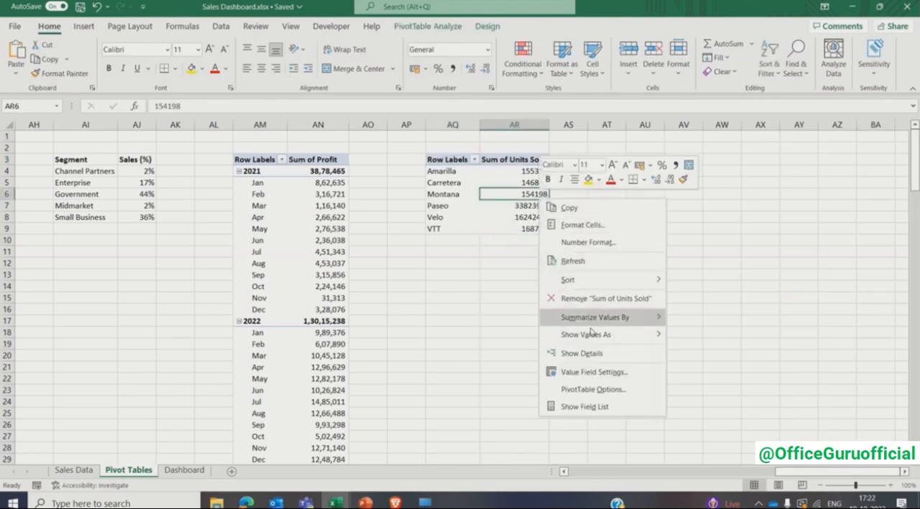
pyautogui.moveTo(604, 335)
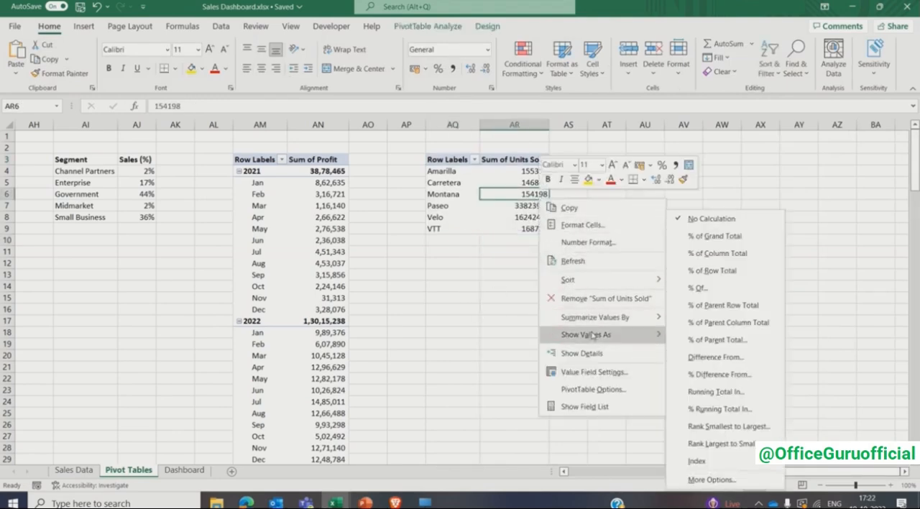
pyautogui.click(695, 237)
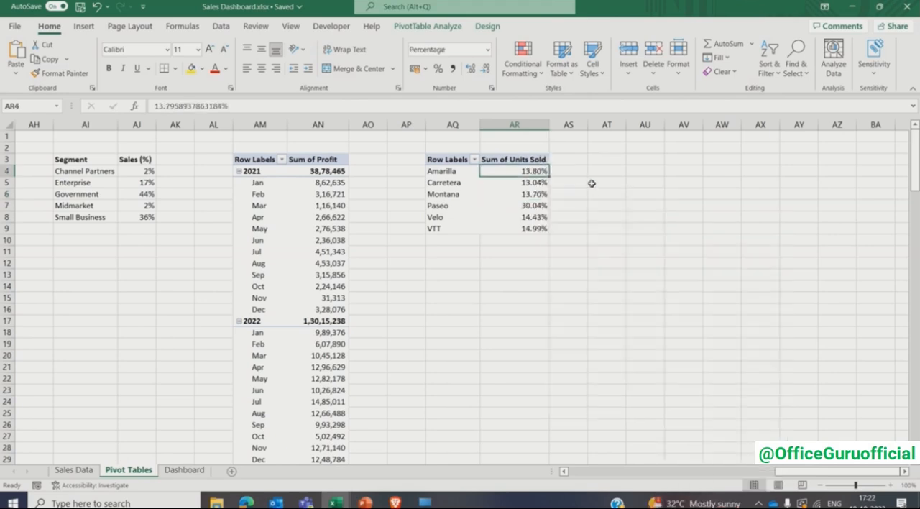
pyautogui.hotkey('ctrl', 'shift', 'Down')
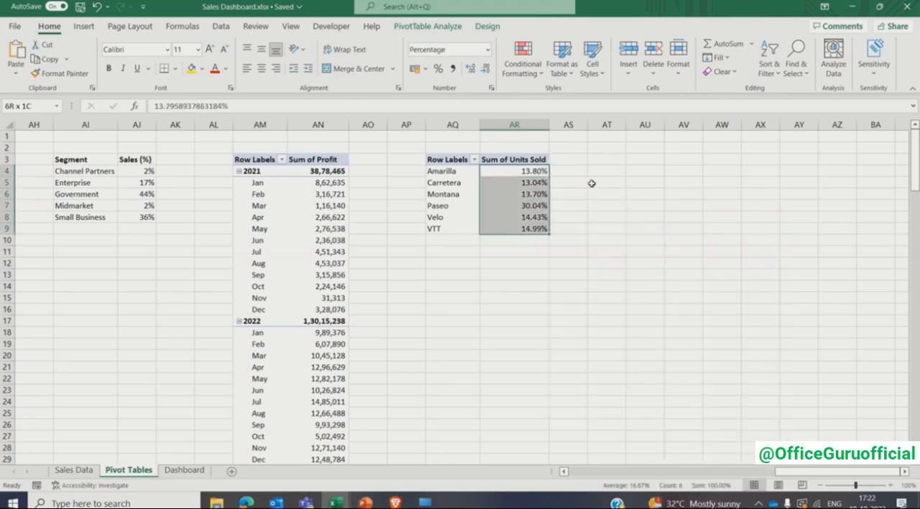
pyautogui.click(486, 68)
pyautogui.click(486, 69)
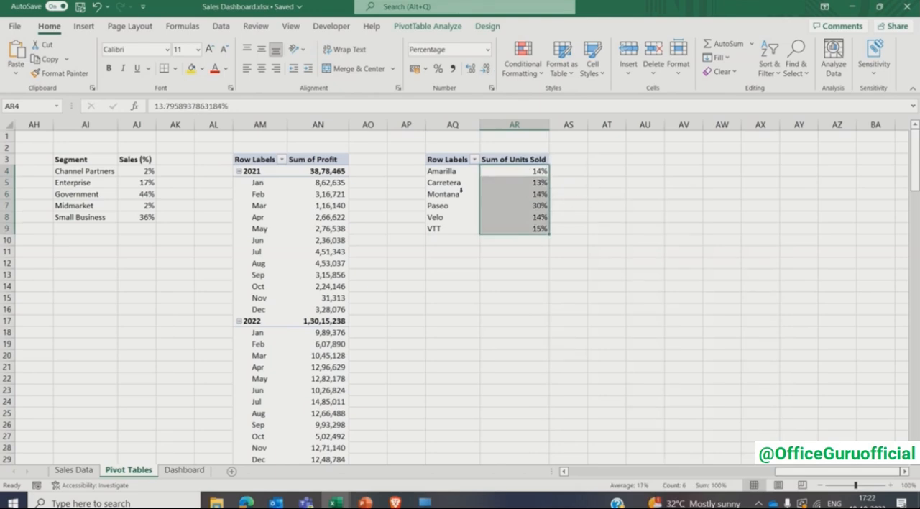
# - Insert a pie PivotChart from the units sold PivotTable and place it just below that table
pyautogui.click(461, 194)
pyautogui.click(84, 27)
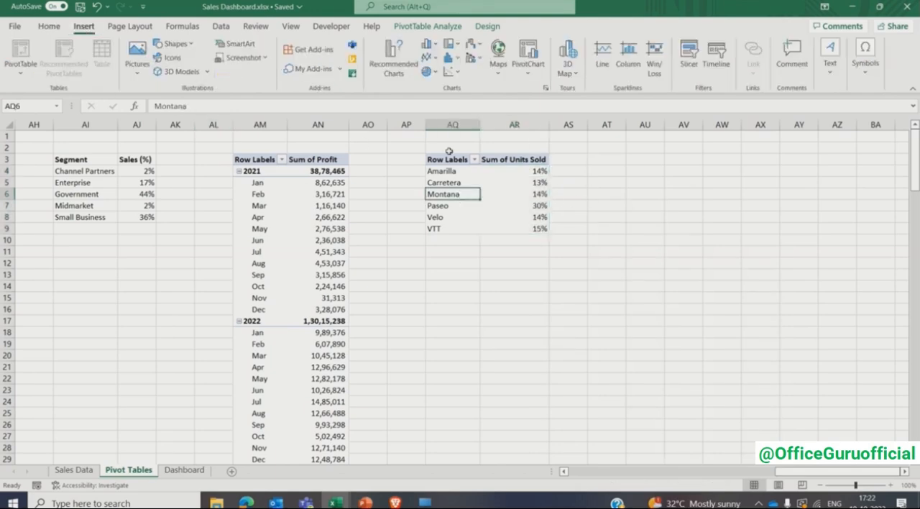
pyautogui.click(545, 88)
pyautogui.click(302, 163)
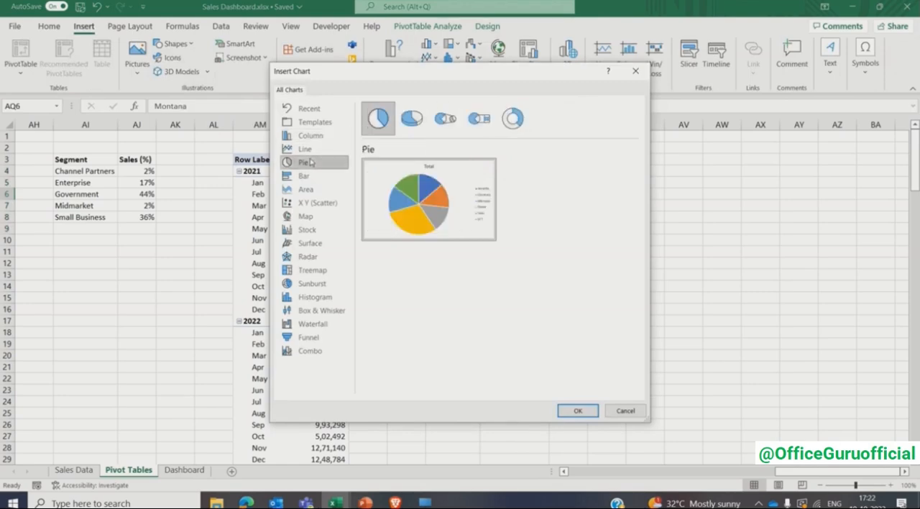
pyautogui.click(572, 410)
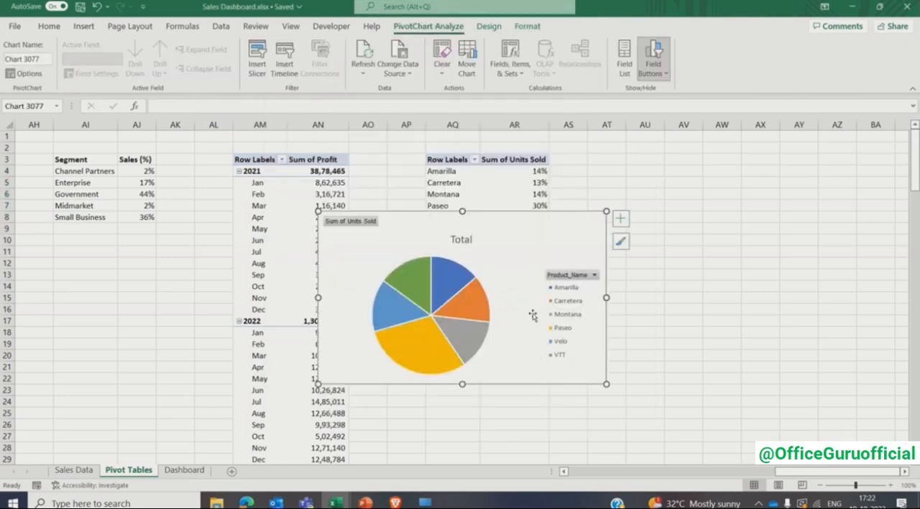
pyautogui.moveTo(518, 227); pyautogui.dragTo(579, 282)
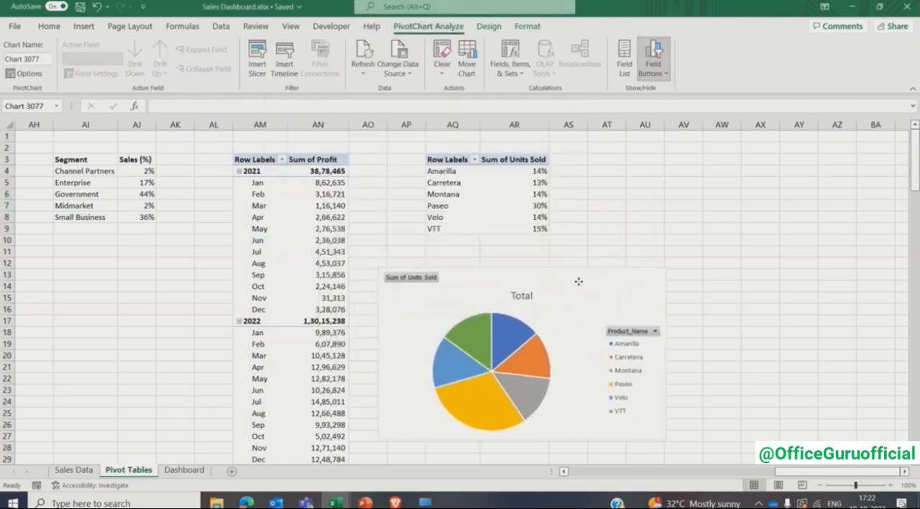
# - Apply the fourth preset chart style to the pie chart and hide all its field buttons
pyautogui.click(481, 27)
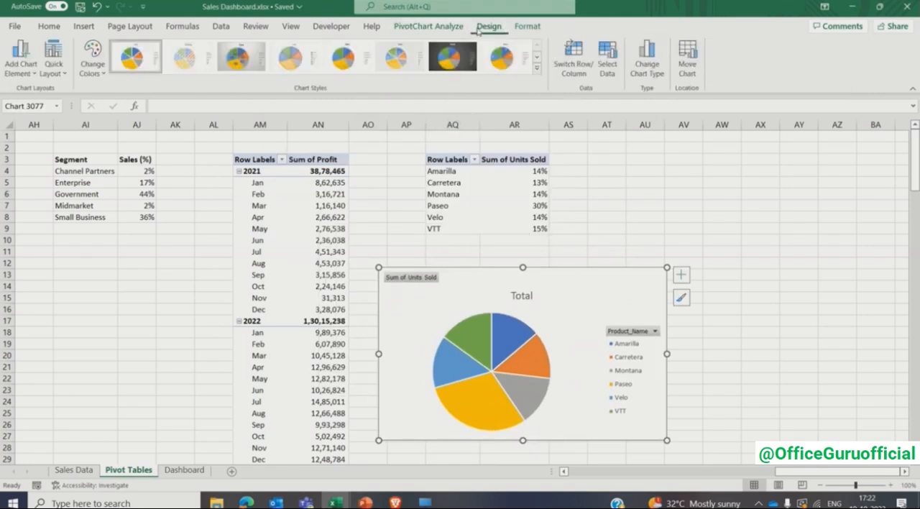
pyautogui.click(293, 58)
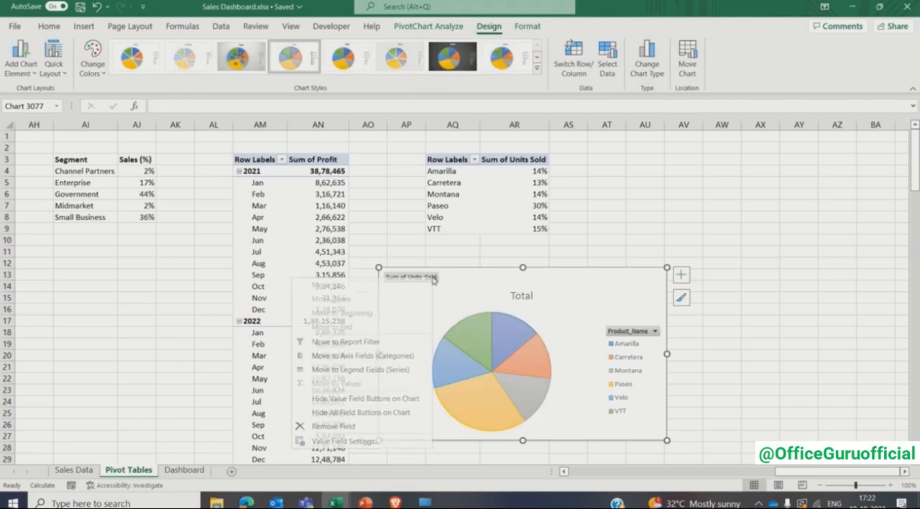
pyautogui.rightClick(434, 279)
pyautogui.click(386, 414)
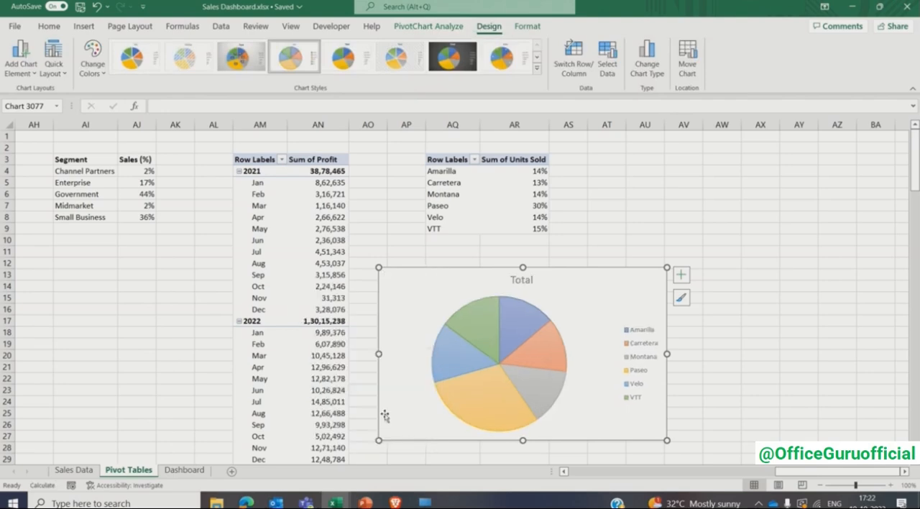
# - Replace the pie chart's title with "Units Sold Split %"
pyautogui.click(524, 280)
pyautogui.write('Un')
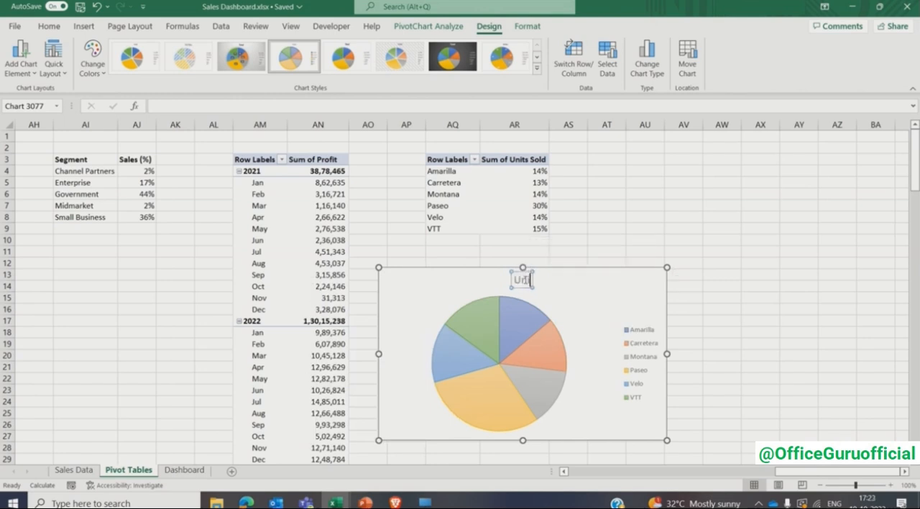
pyautogui.write('its Sold Sp')
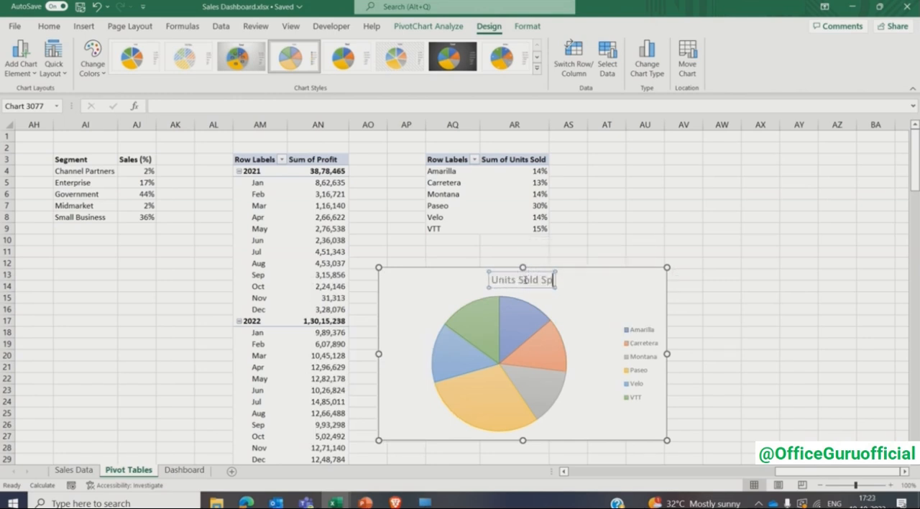
pyautogui.write('lit %')
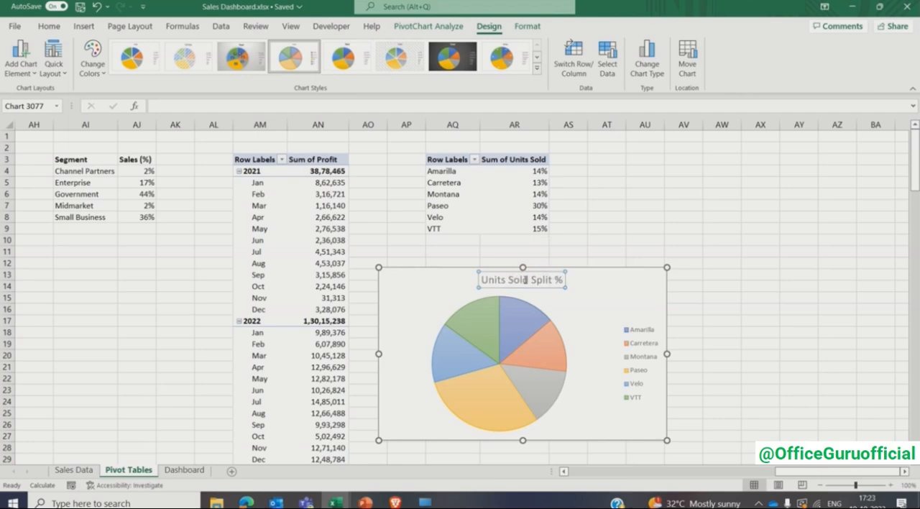
# - Format the pie chart's title as bold, size 9, in the Comic Sans MS font
pyautogui.hotkey('ctrl', 'a')
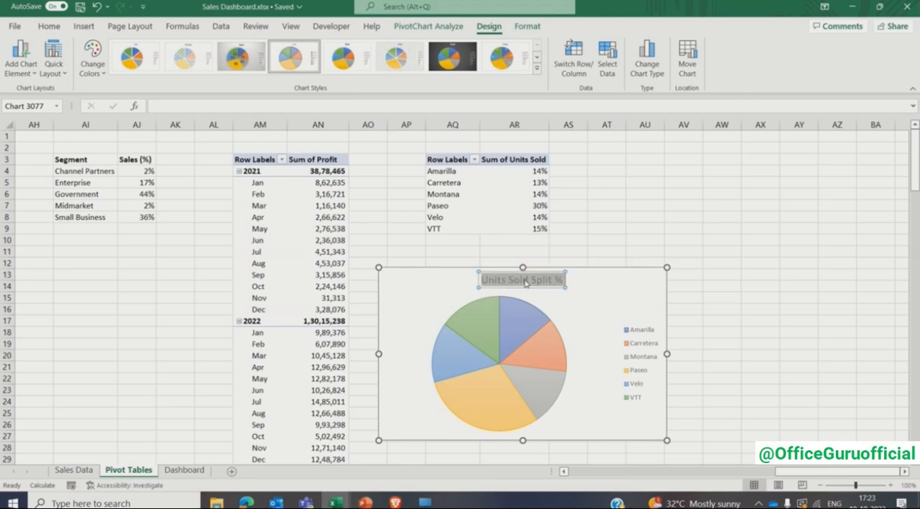
pyautogui.click(49, 26)
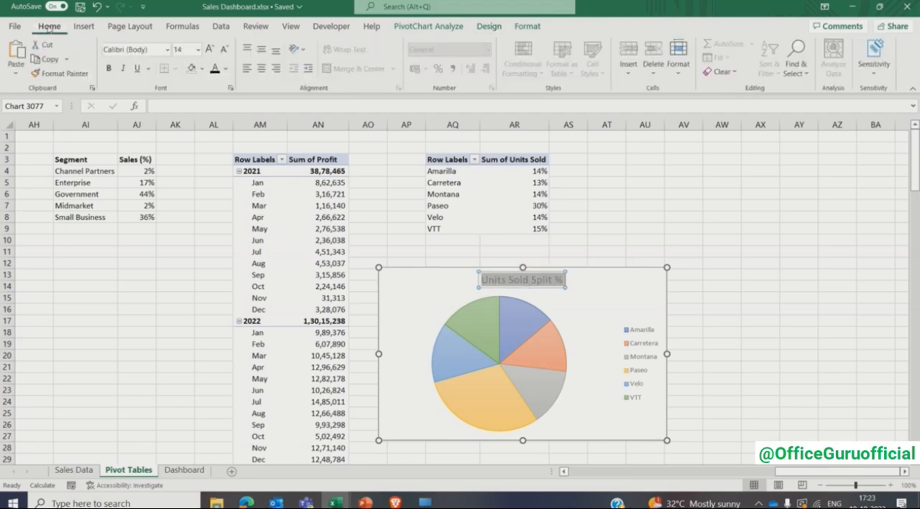
pyautogui.click(108, 68)
pyautogui.click(185, 49)
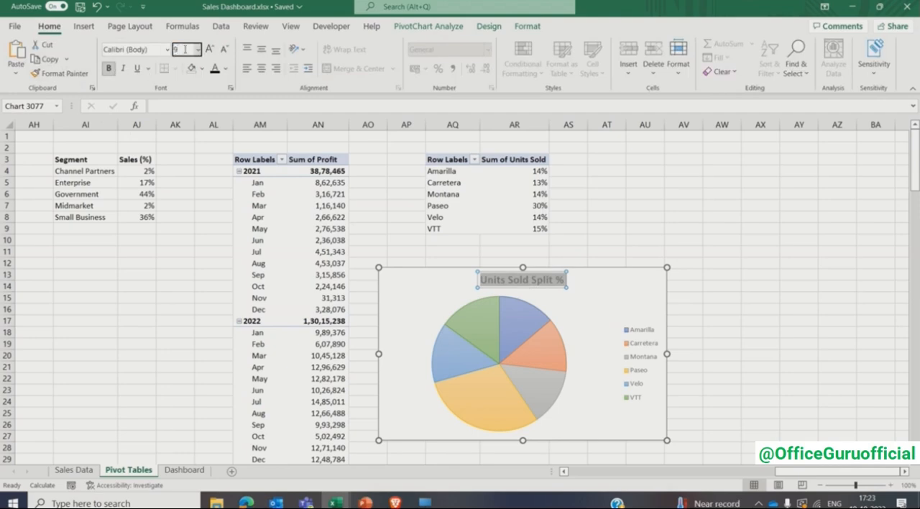
pyautogui.write('9')
pyautogui.press('Return')
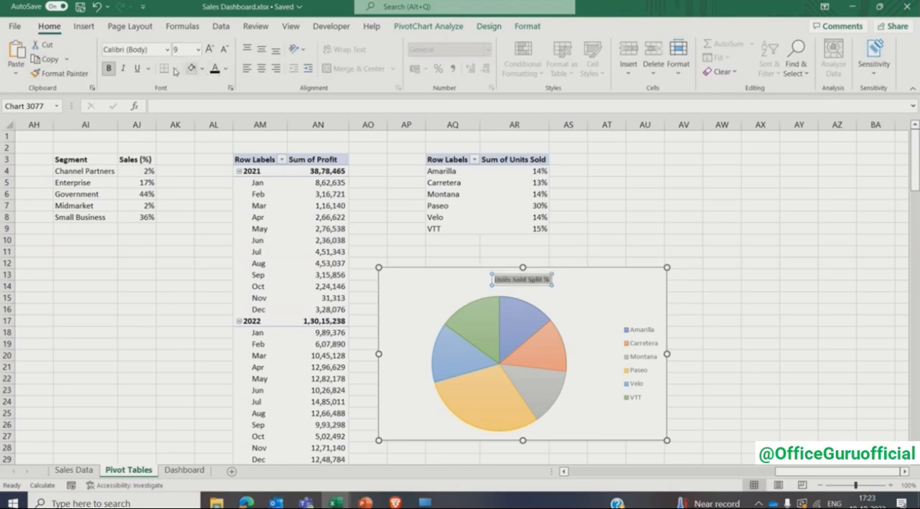
pyautogui.click(169, 50)
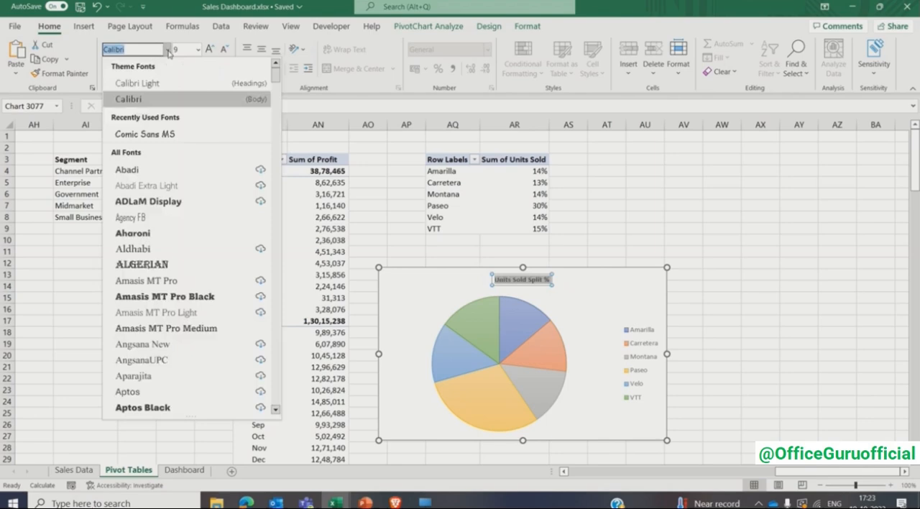
pyautogui.click(159, 131)
# - Set the pie chart's legend font size to 6 and add data labels to the slices
pyautogui.click(640, 337)
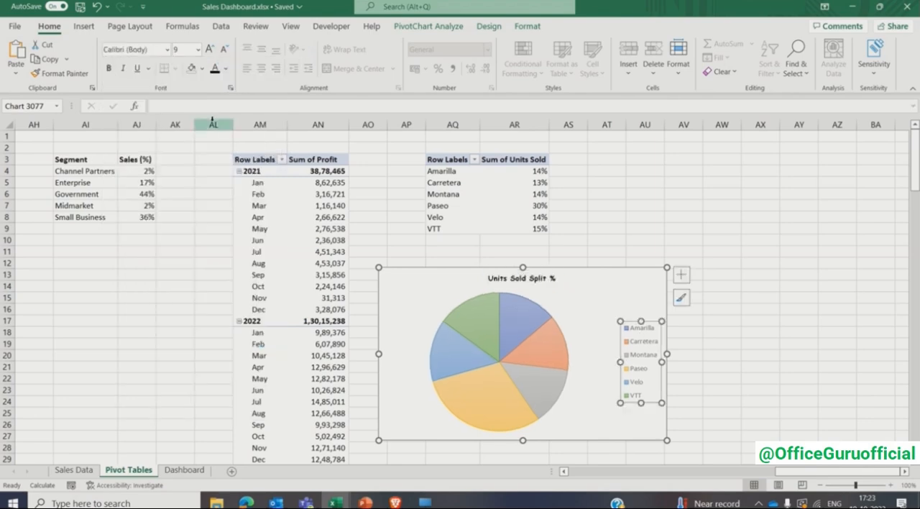
pyautogui.click(185, 49)
pyautogui.write('6')
pyautogui.press('Return')
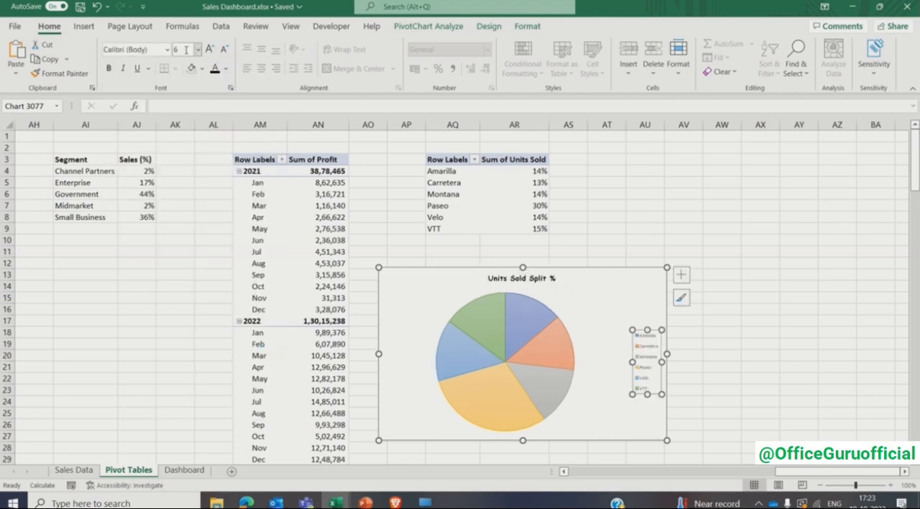
pyautogui.click(682, 276)
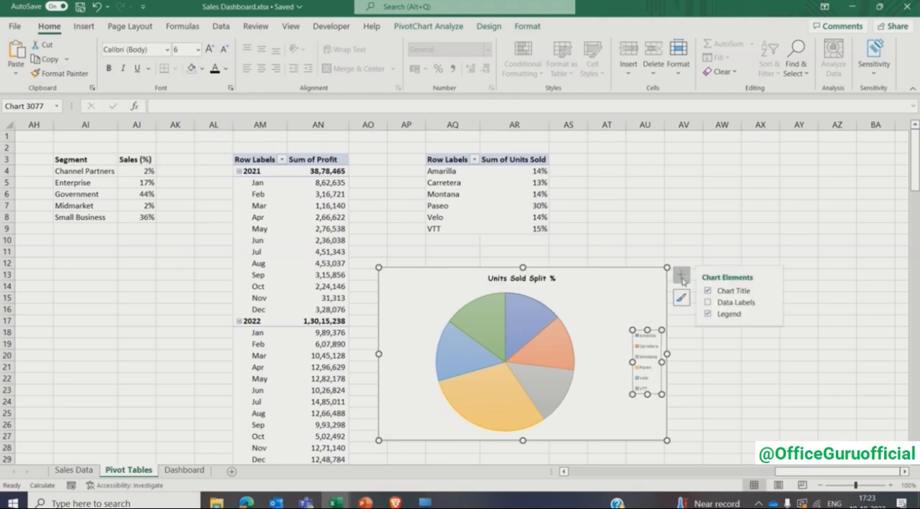
pyautogui.click(709, 303)
# - Cut the pie chart from the Pivot Tables sheet and paste it below the cards on the Dashboard sheet
pyautogui.click(578, 306)
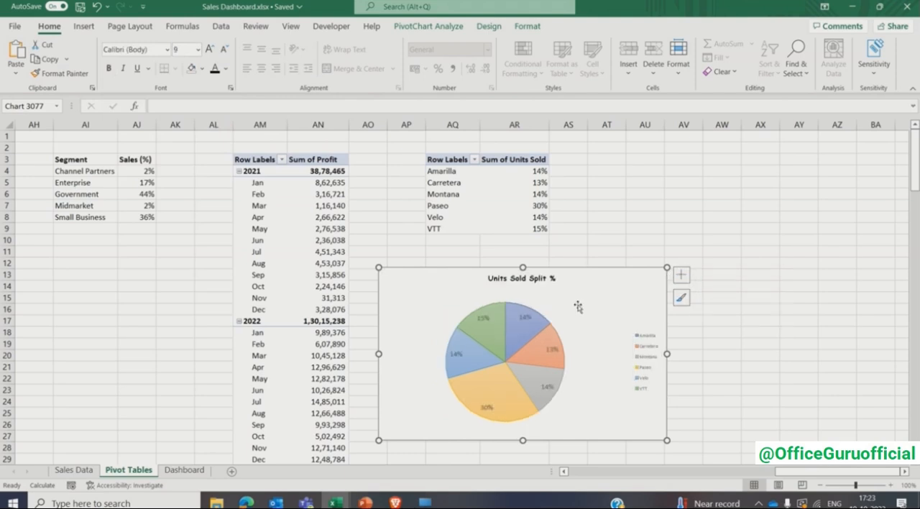
pyautogui.hotkey('ctrl', 'x')
pyautogui.click(185, 470)
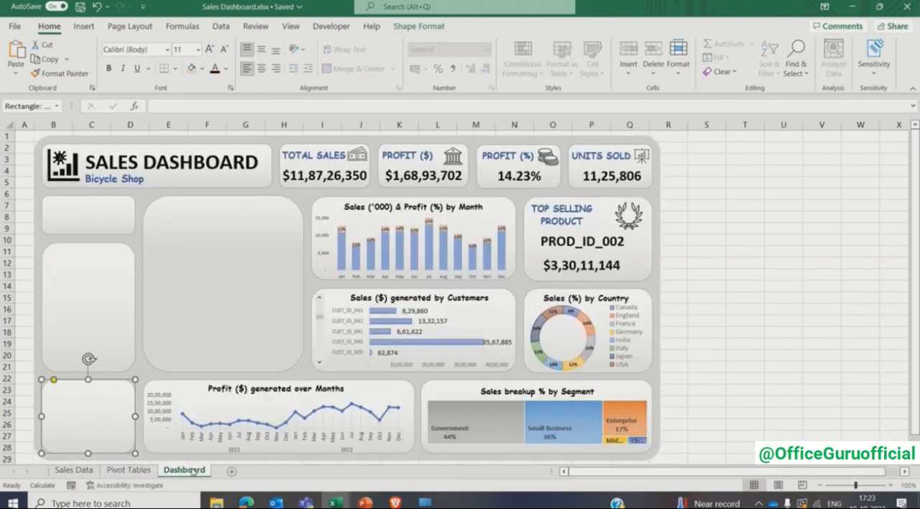
pyautogui.scroll(-3, 88, 359)
pyautogui.click(85, 388)
pyautogui.hotkey('ctrl', 'v')
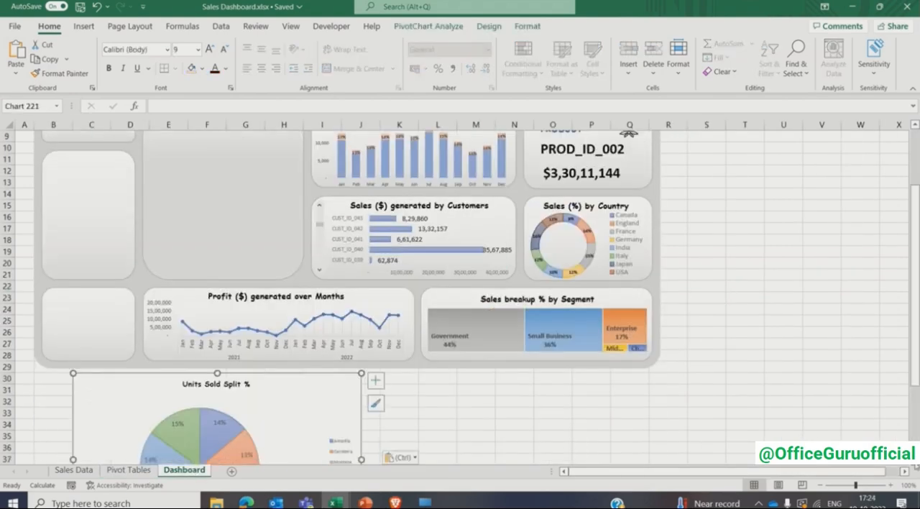
# - Shrink the pie chart to roughly card size and place it over the narrow empty card beside the profit chart
pyautogui.scroll(-3, 460, 297)
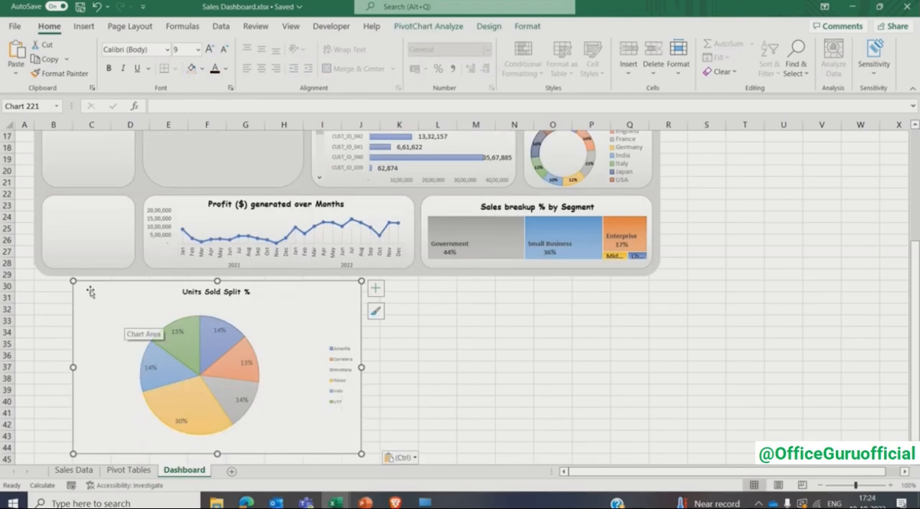
pyautogui.moveTo(73, 281); pyautogui.dragTo(136, 327)
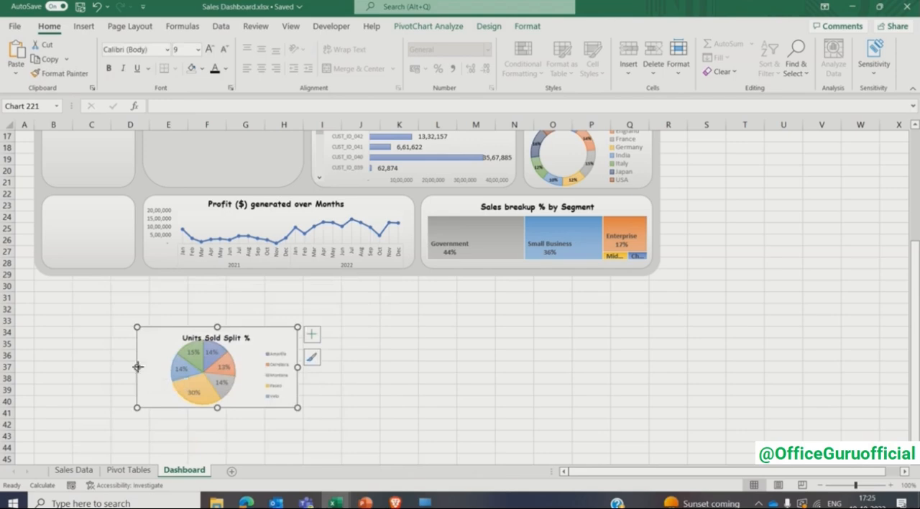
pyautogui.moveTo(137, 368); pyautogui.dragTo(154, 368)
pyautogui.moveTo(170, 337); pyautogui.dragTo(50, 206)
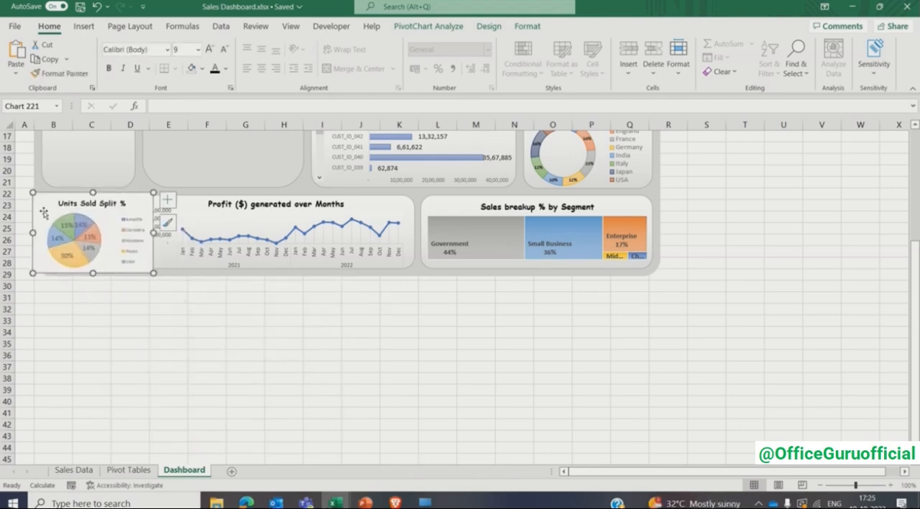
# - Remove the fill and the border from the units sold pie chart's chart area
pyautogui.rightClick(44, 214)
pyautogui.click(96, 444)
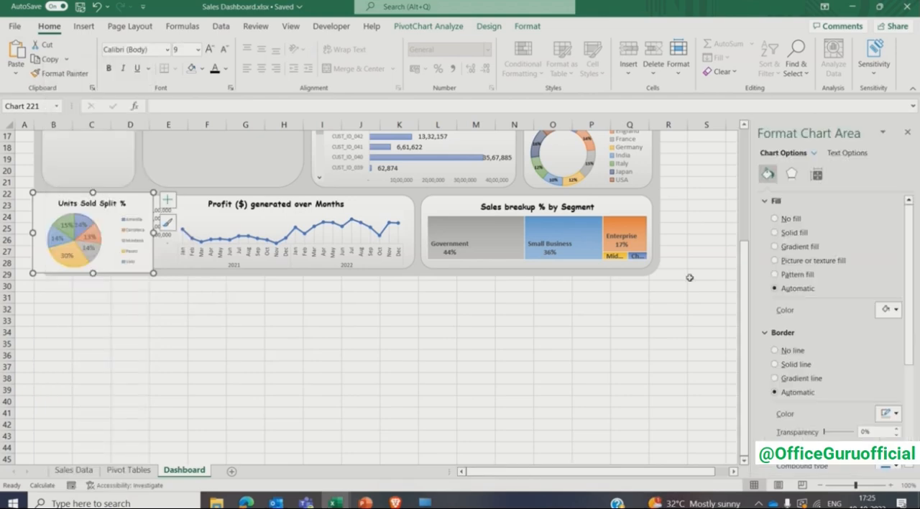
pyautogui.click(779, 223)
pyautogui.click(788, 327)
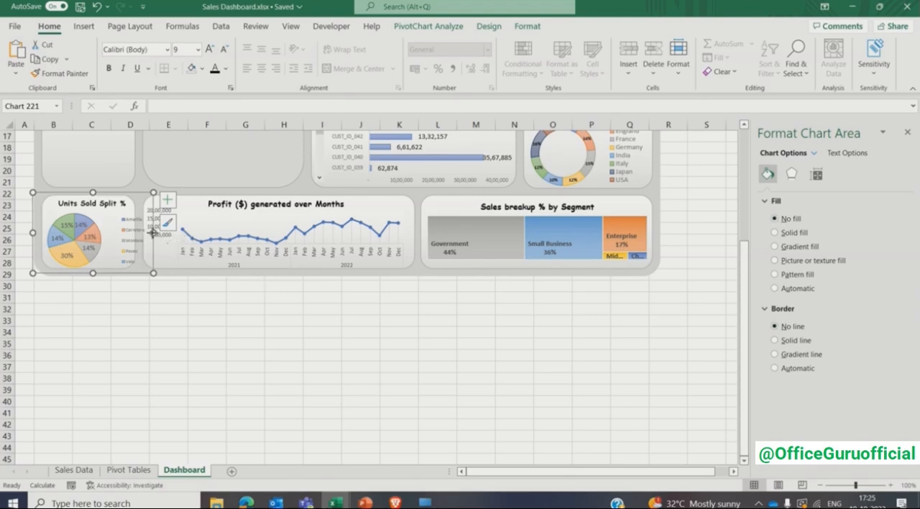
# - Narrow the units sold pie chart towards its card's width and adjust its legend and plot area to fit
pyautogui.moveTo(153, 232); pyautogui.dragTo(140, 233)
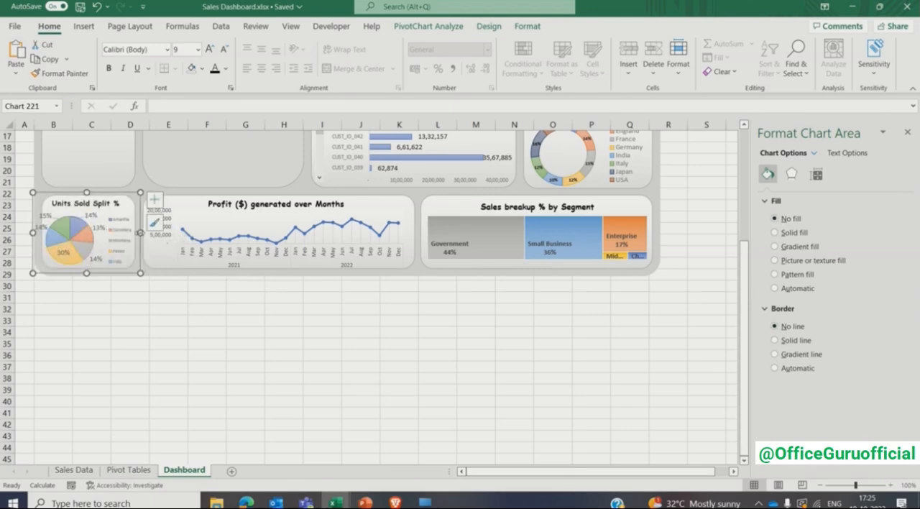
pyautogui.click(118, 241)
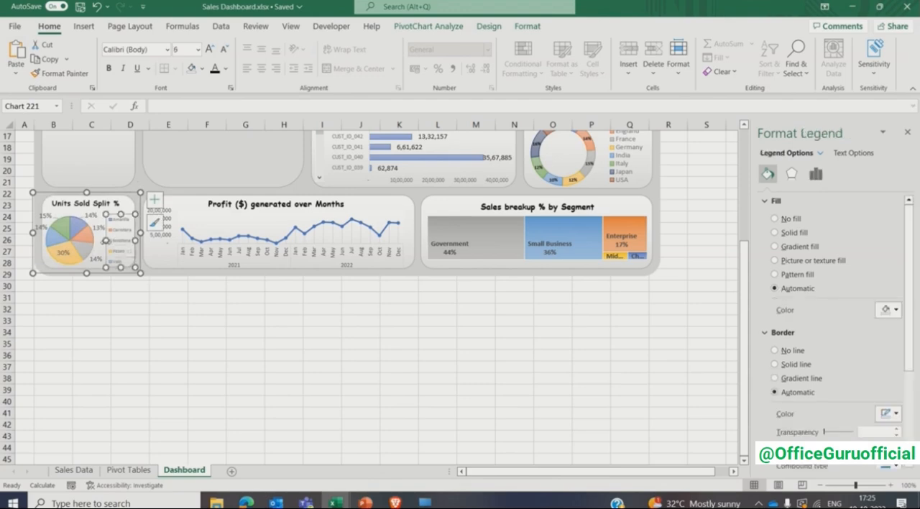
pyautogui.moveTo(105, 241); pyautogui.dragTo(120, 207)
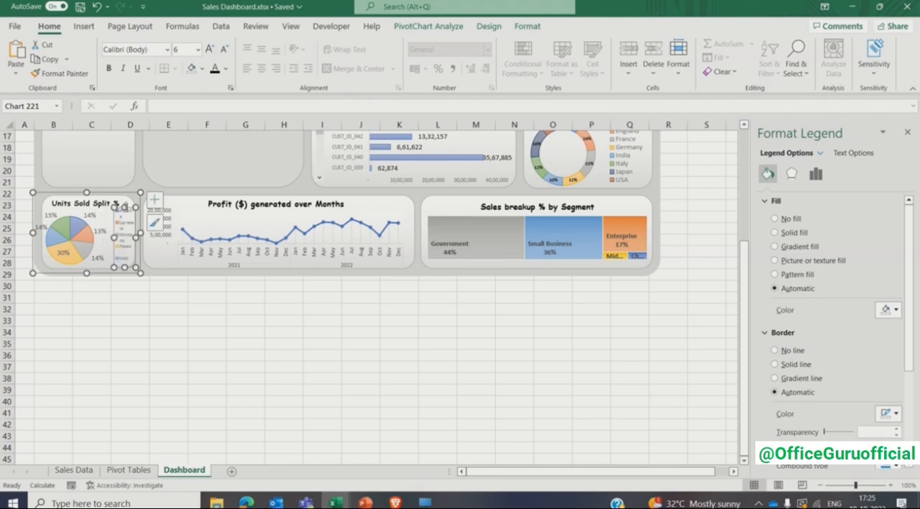
pyautogui.moveTo(123, 266); pyautogui.dragTo(105, 263)
pyautogui.click(89, 261)
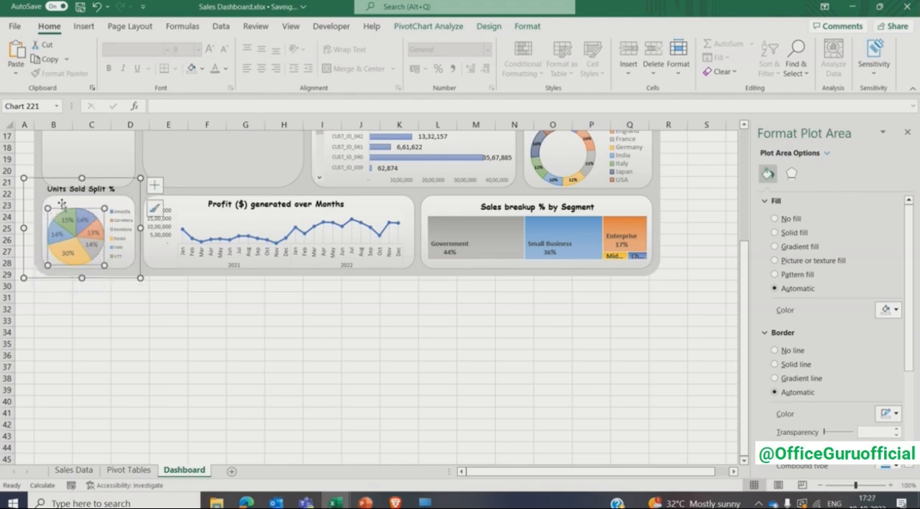
# - Lower the pie chart's upper edge to the card and reposition and enlarge its plot area beside the legend
pyautogui.moveTo(81, 177); pyautogui.dragTo(82, 194)
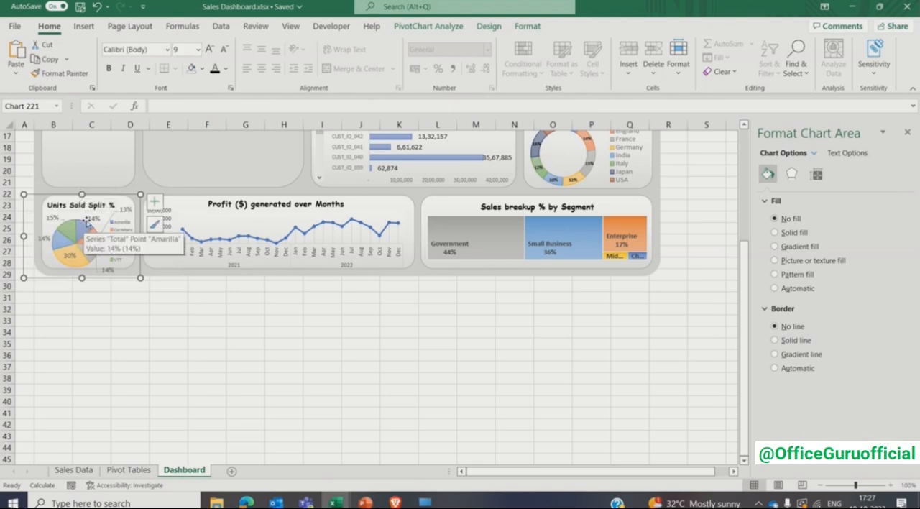
pyautogui.moveTo(81, 194); pyautogui.dragTo(81, 190)
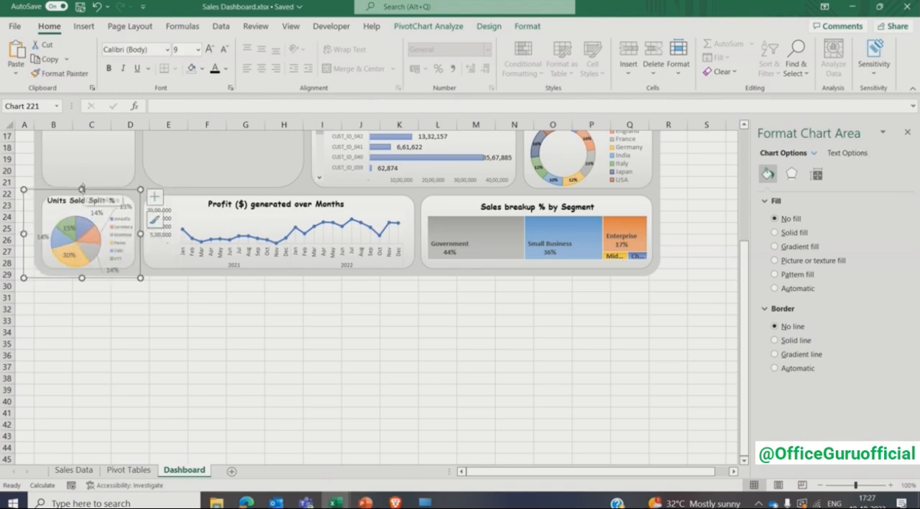
pyautogui.click(64, 231)
pyautogui.click(48, 227)
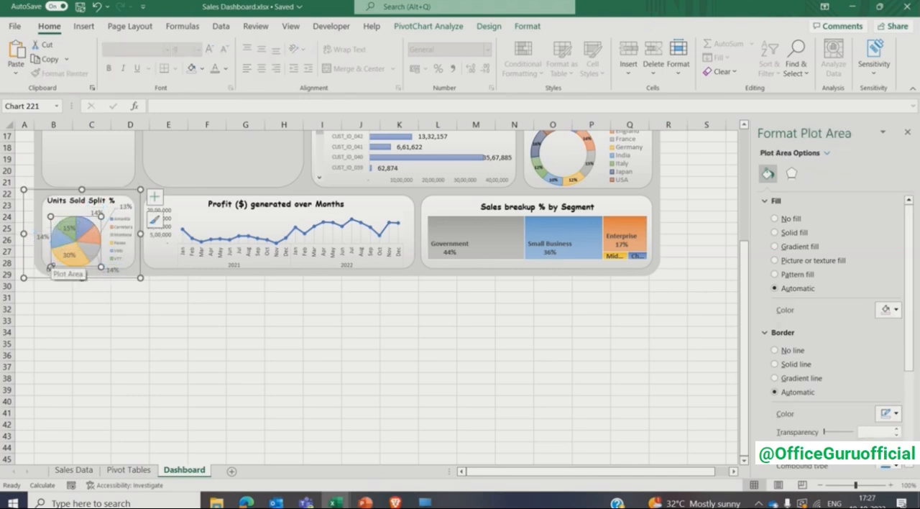
pyautogui.moveTo(49, 267); pyautogui.dragTo(44, 269)
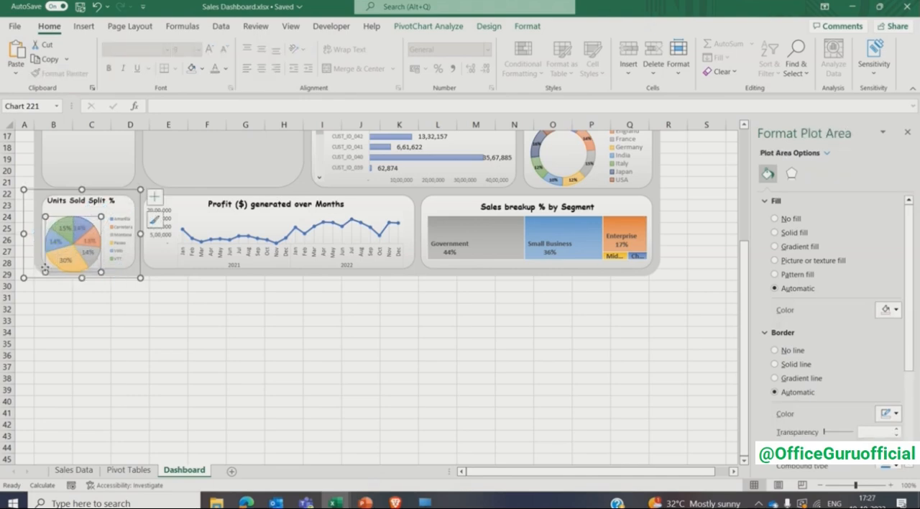
pyautogui.moveTo(54, 218); pyautogui.dragTo(55, 213)
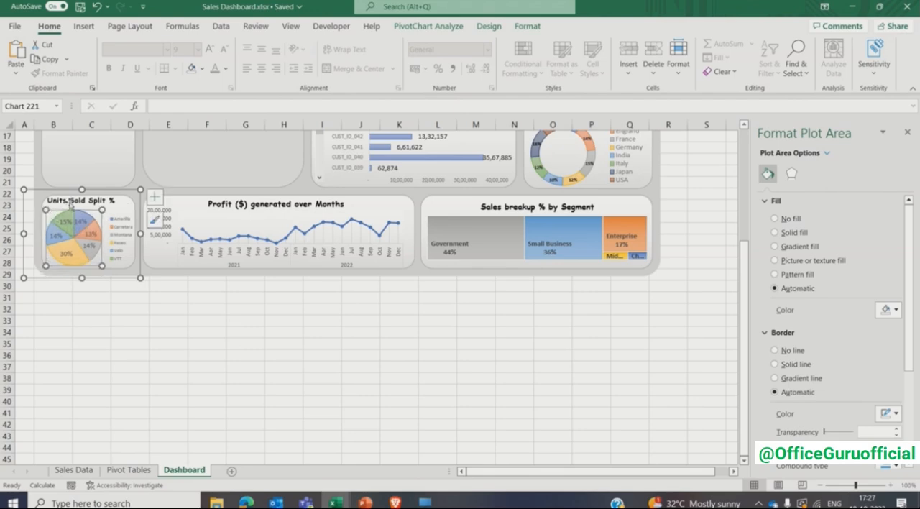
# - Reposition the Units Sold Split % title so it is centred in the card above the pie, and close the formatting pane
pyautogui.click(72, 202)
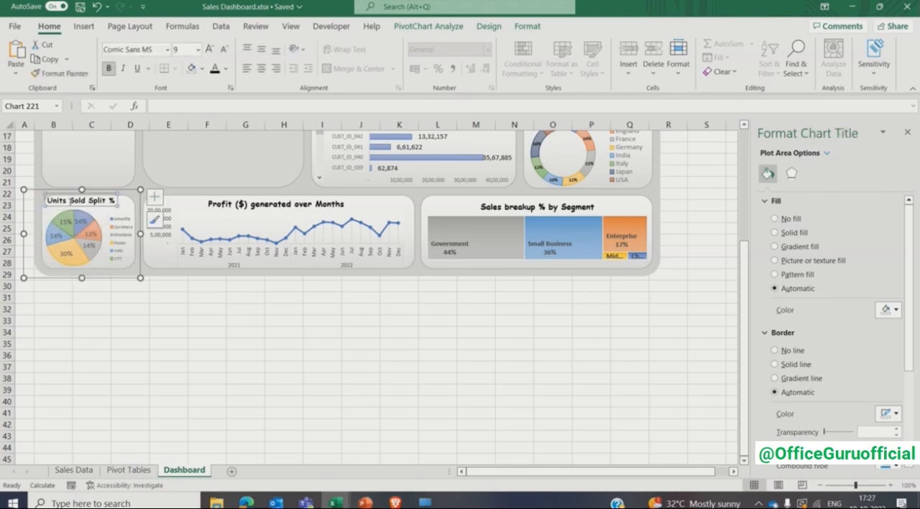
pyautogui.click(108, 298)
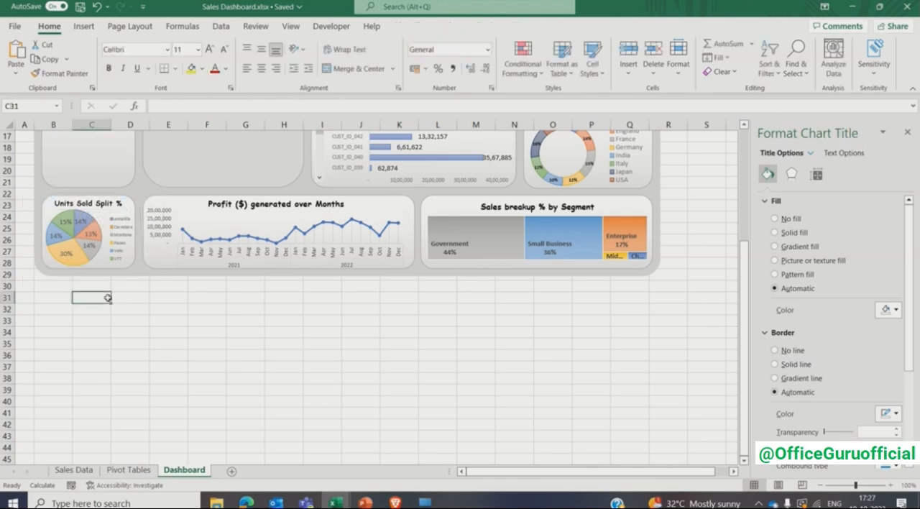
pyautogui.click(907, 132)
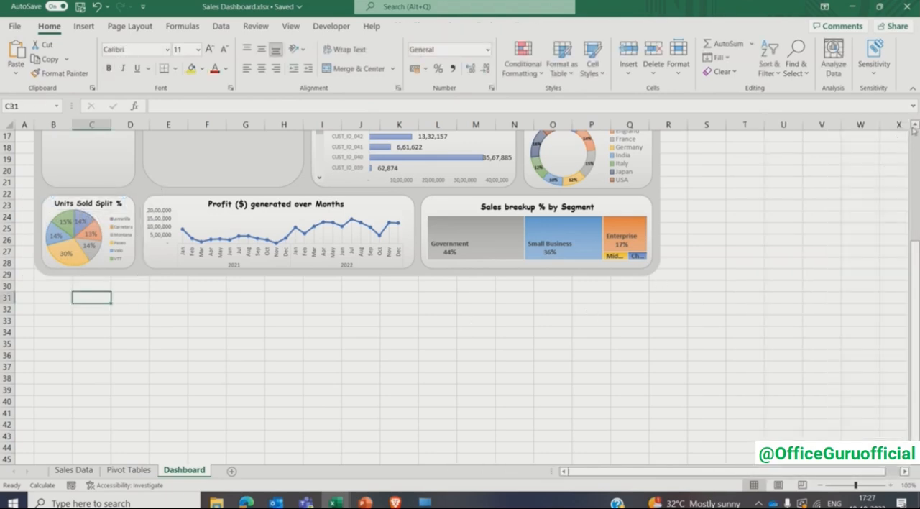
pyautogui.scroll(5, 915, 129)
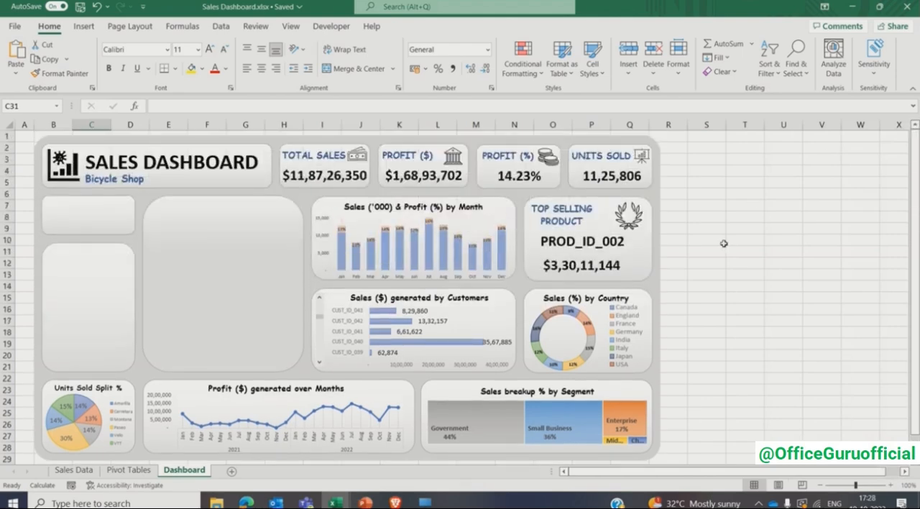
# - Insert Month and Year slicers for the units sold pivot table on the Pivot Tables sheet
pyautogui.click(724, 244)
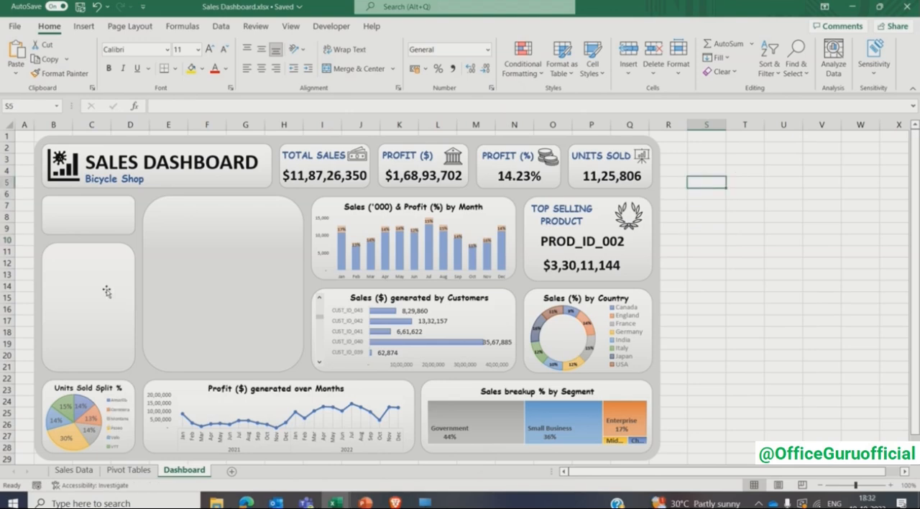
pyautogui.click(107, 290)
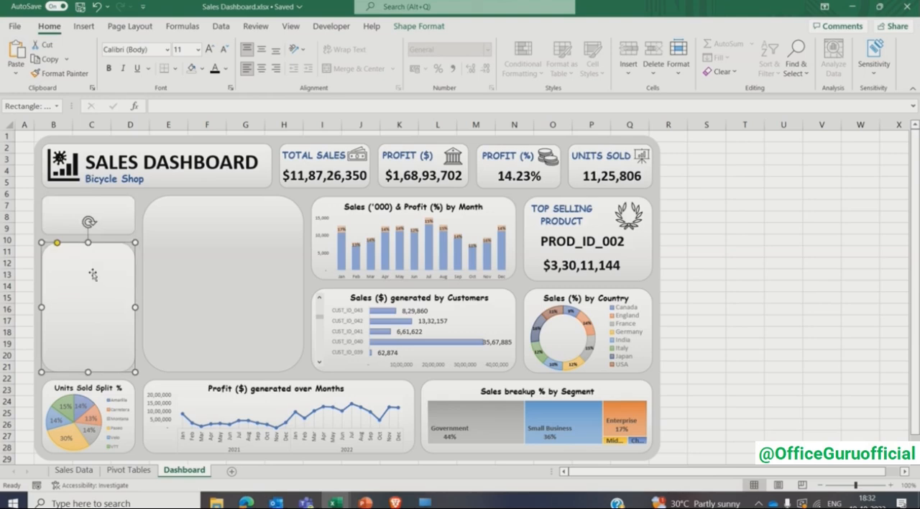
pyautogui.click(120, 470)
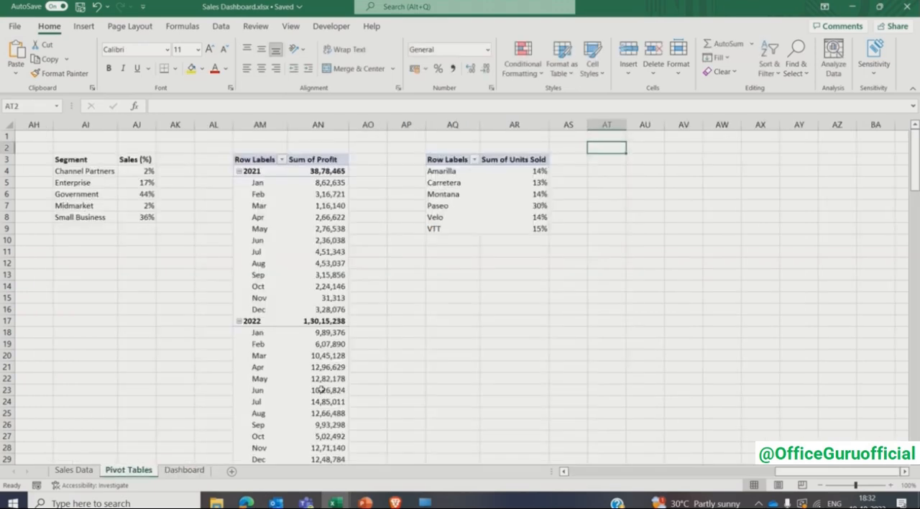
pyautogui.click(448, 197)
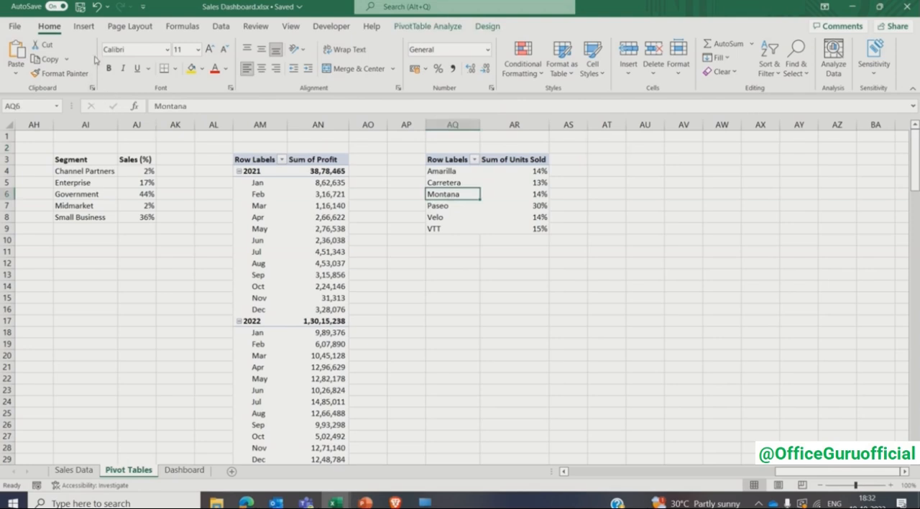
pyautogui.click(84, 27)
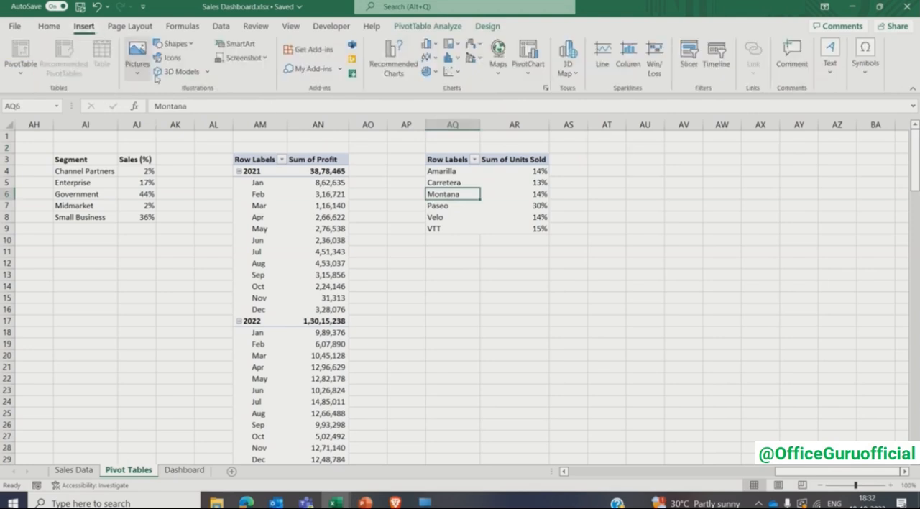
pyautogui.click(689, 61)
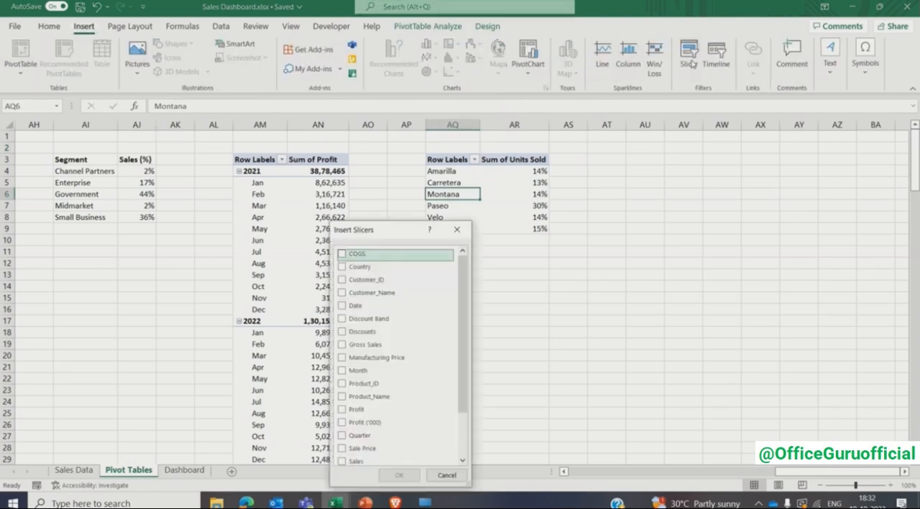
pyautogui.click(343, 370)
pyautogui.moveTo(464, 379); pyautogui.dragTo(464, 419)
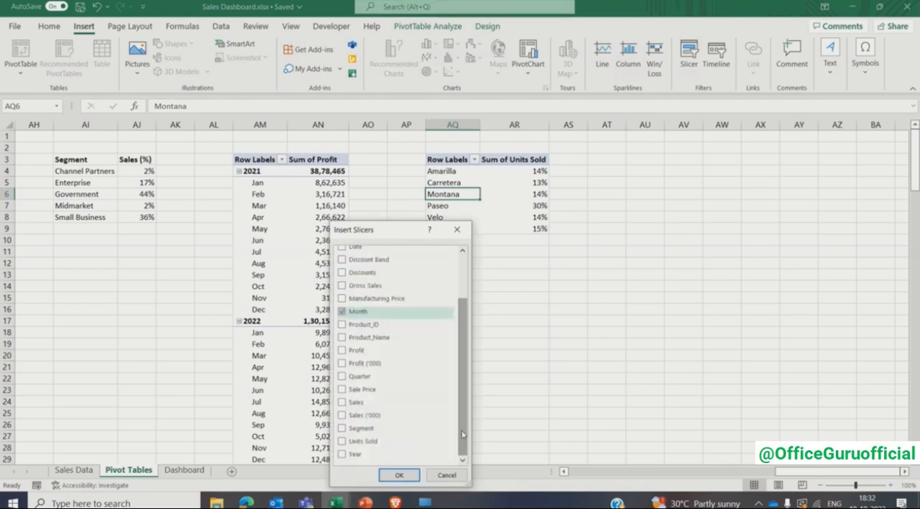
pyautogui.click(343, 455)
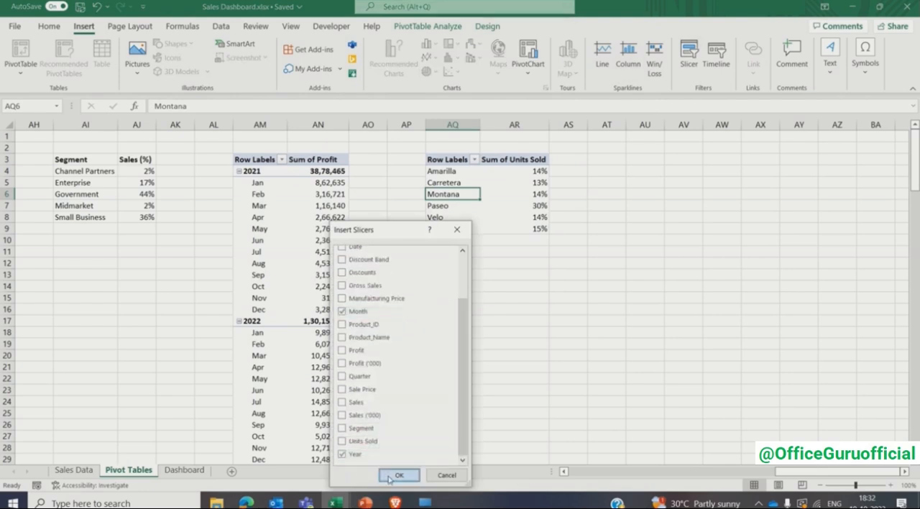
pyautogui.click(392, 476)
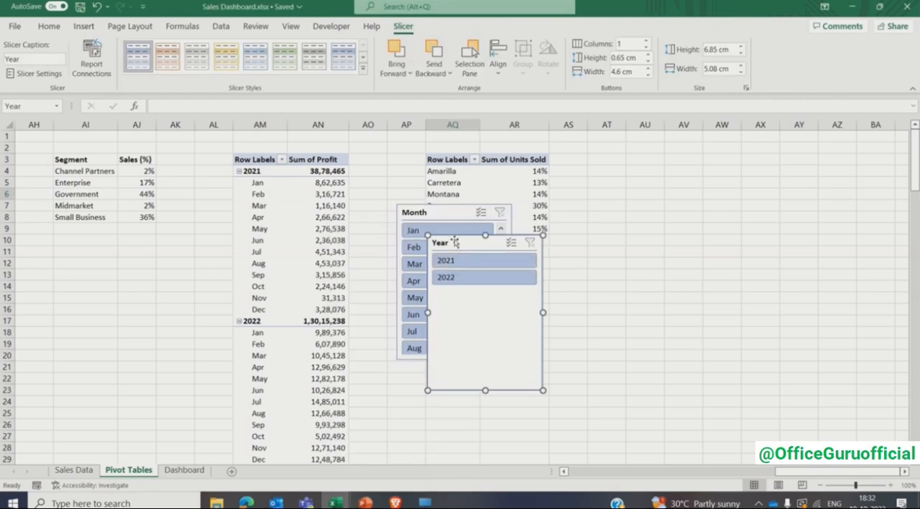
# - Separate the Year and Month slicers into the empty cells beside and below the units sold pivot table and give each two columns
pyautogui.moveTo(456, 244); pyautogui.dragTo(675, 266)
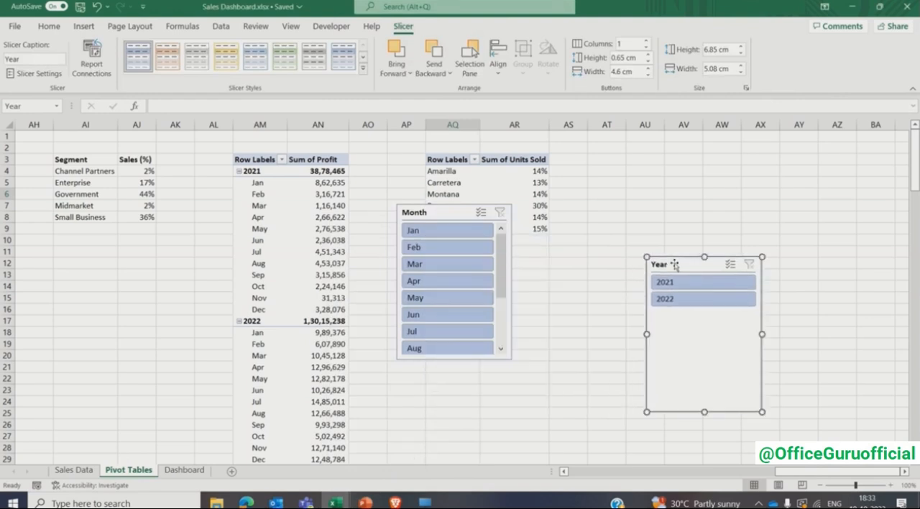
pyautogui.click(646, 42)
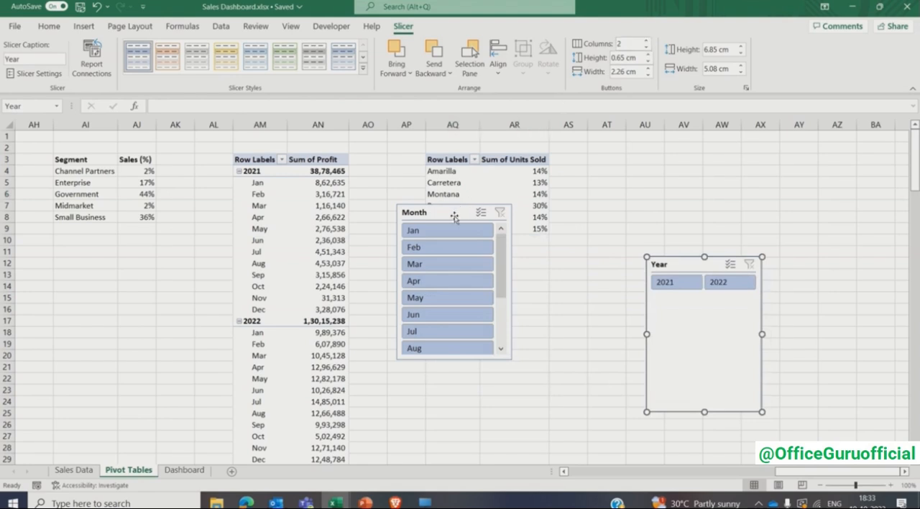
pyautogui.moveTo(456, 226); pyautogui.dragTo(486, 287)
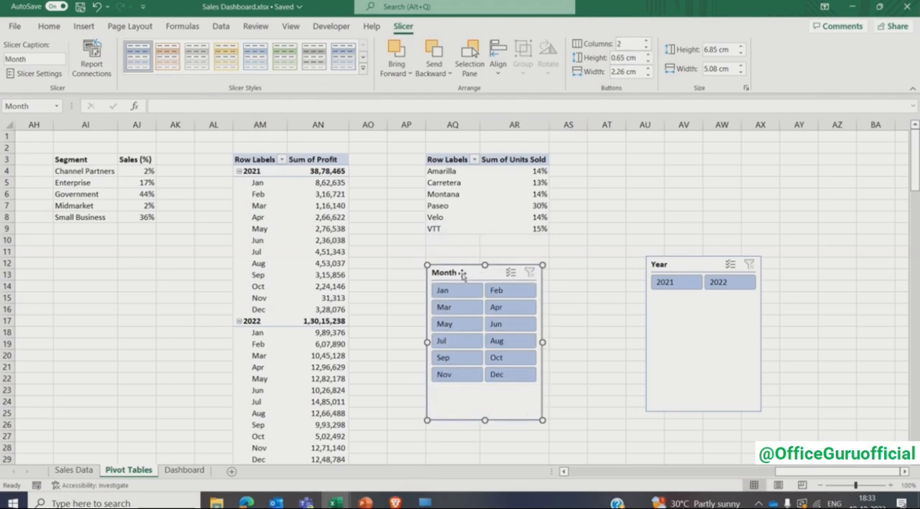
# - Duplicate the first light slicer style and name the copy Dashboard
pyautogui.rightClick(136, 64)
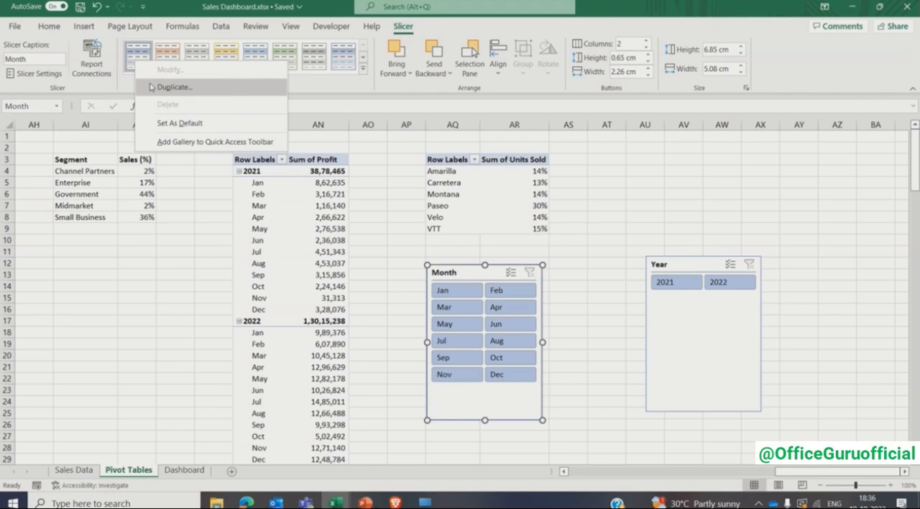
pyautogui.click(151, 87)
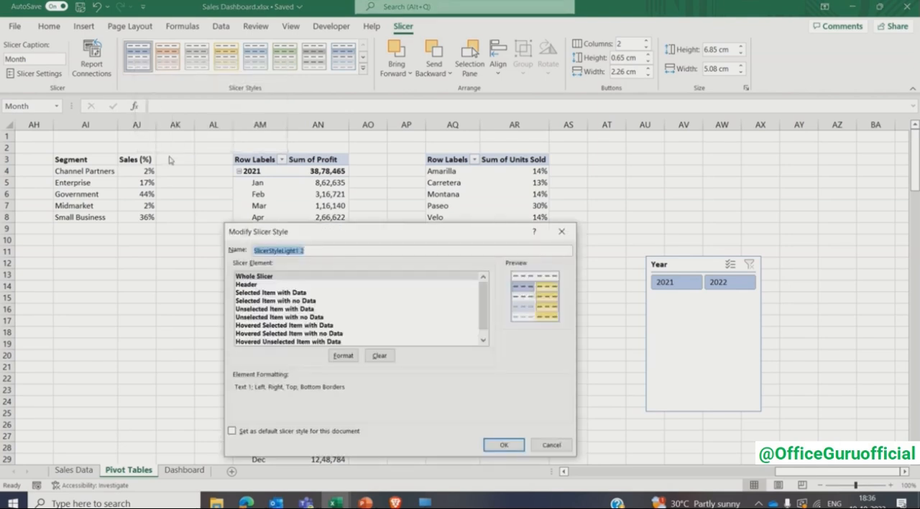
pyautogui.write('Dashboard')
# - Format the Dashboard style's whole slicer element with bold Comic Sans MS at size 10 and no border
pyautogui.click(293, 279)
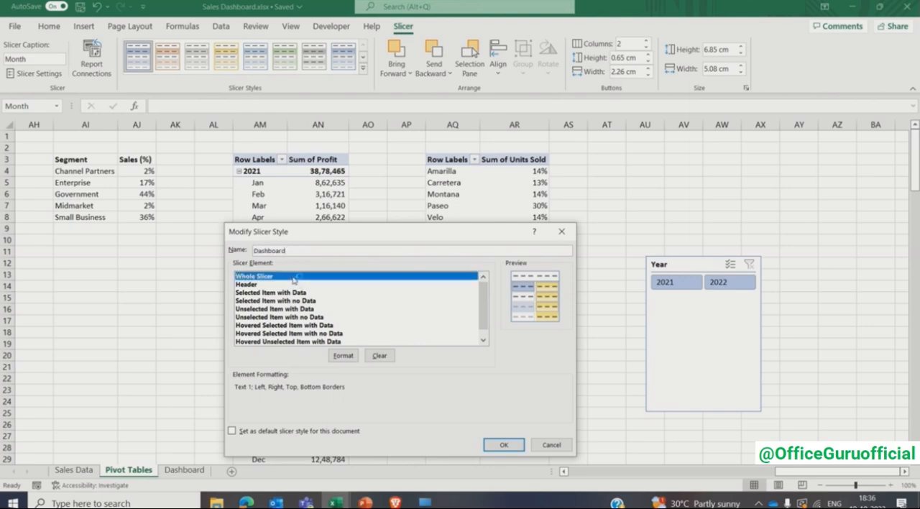
pyautogui.click(334, 357)
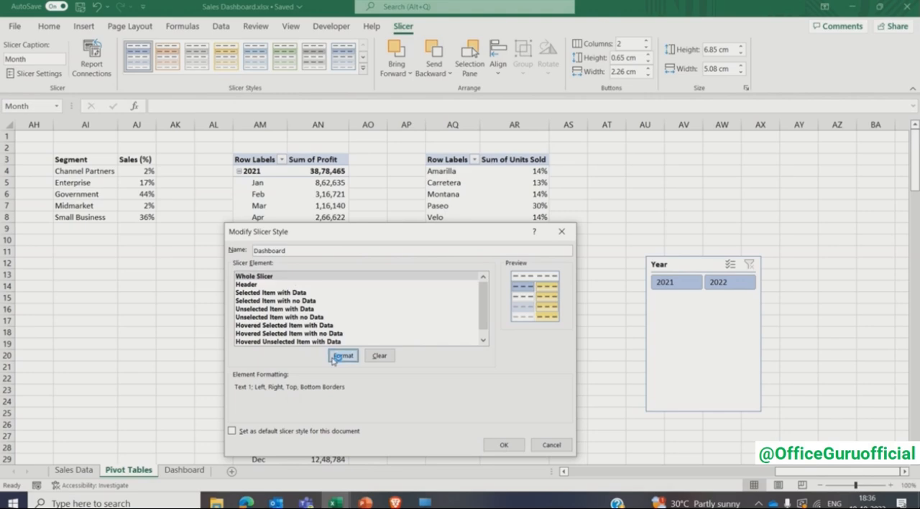
pyautogui.click(334, 357)
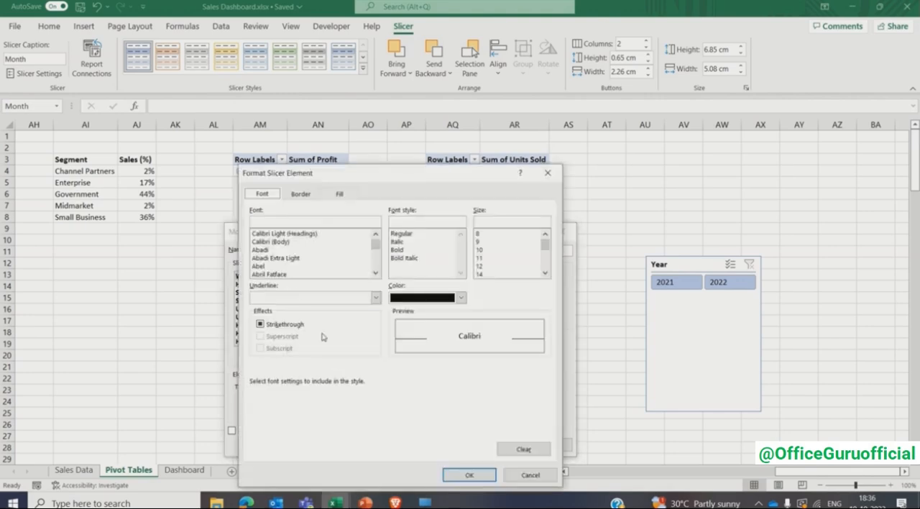
pyautogui.write('Comic Sans MS')
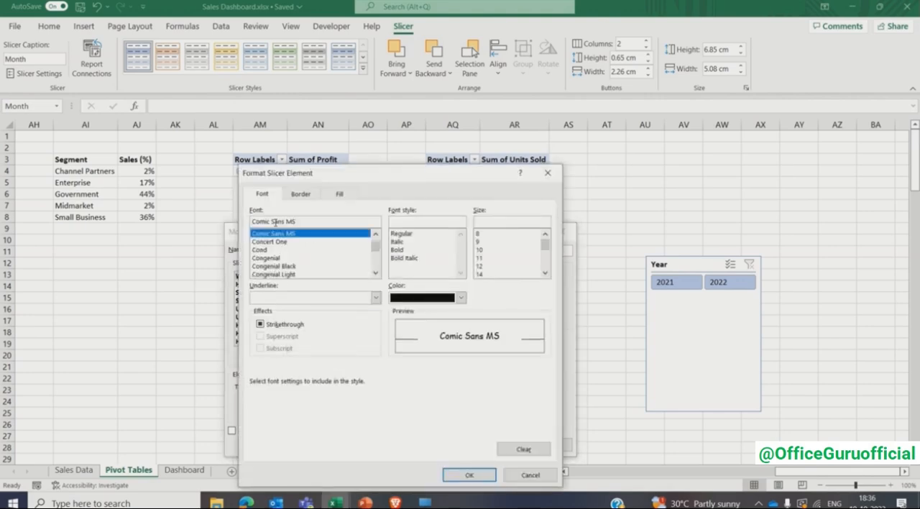
pyautogui.click(398, 250)
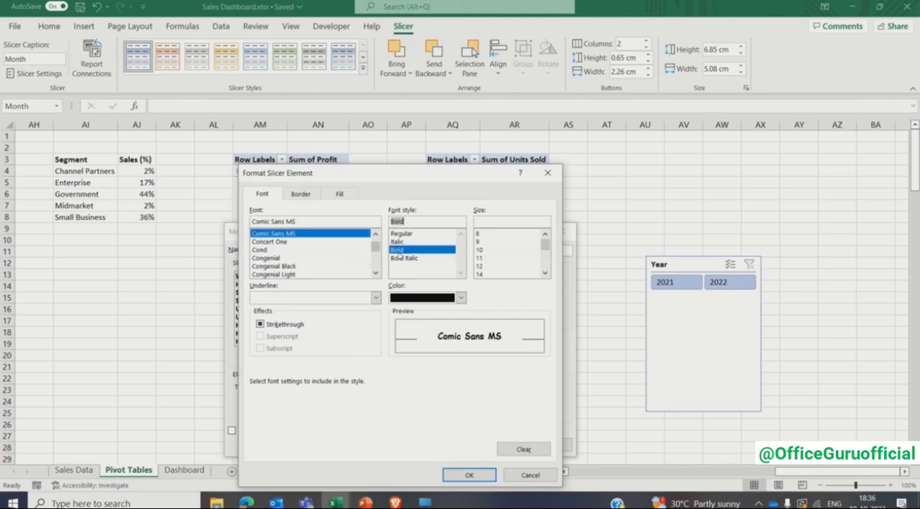
pyautogui.click(479, 251)
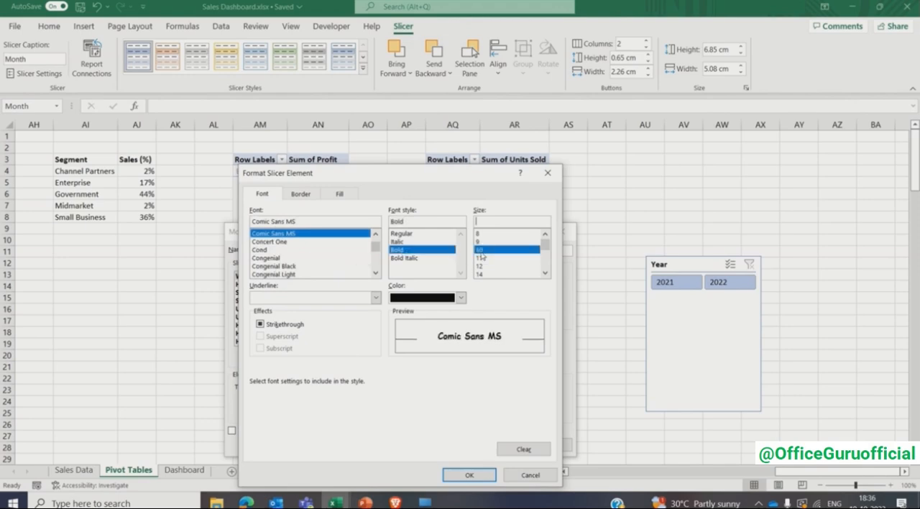
pyautogui.click(301, 196)
pyautogui.click(385, 230)
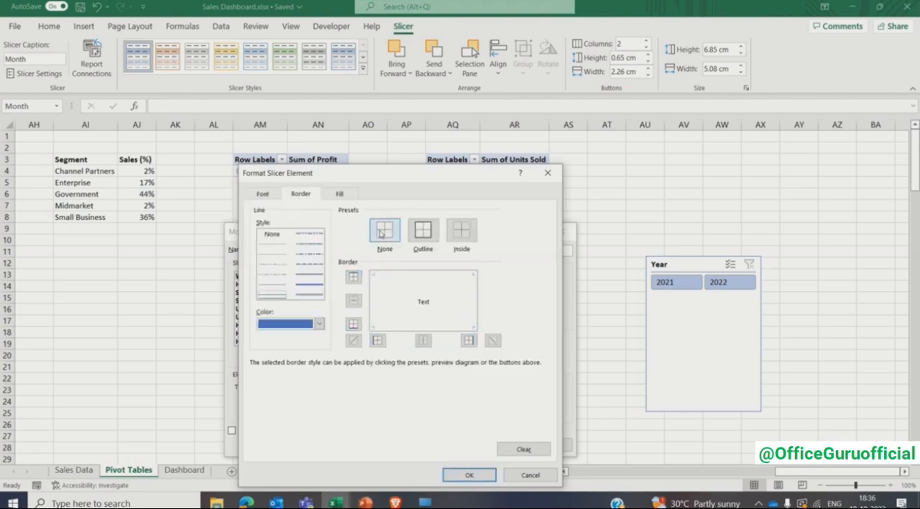
pyautogui.click(471, 475)
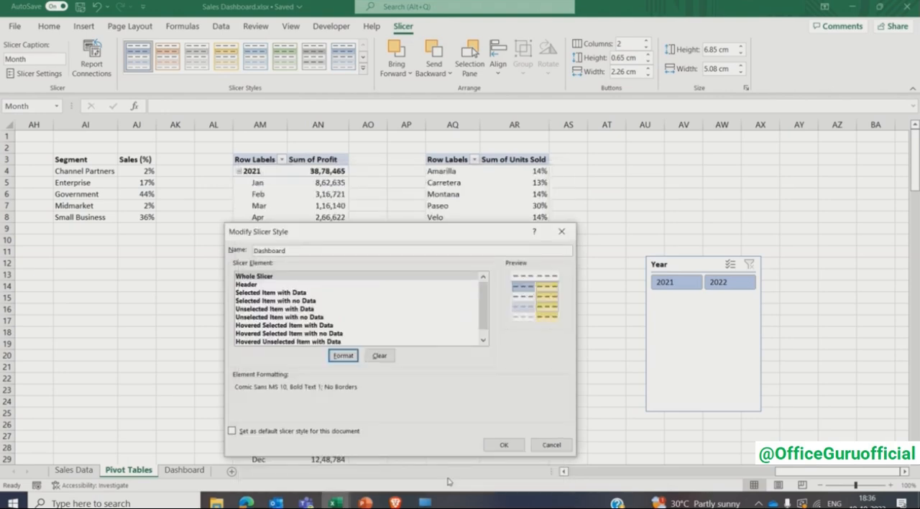
# - Format the Dashboard style's header element with bold Comic Sans MS at size 9 and no border, and save the style
pyautogui.click(255, 286)
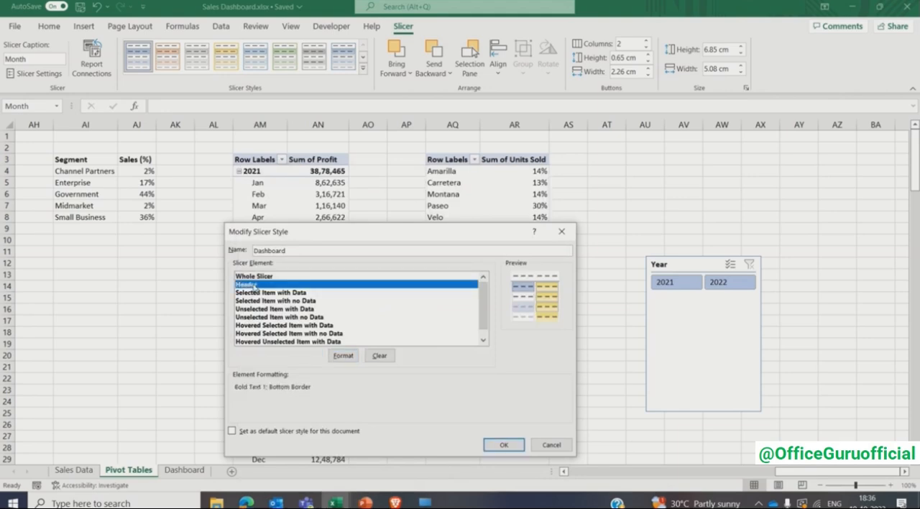
pyautogui.click(344, 356)
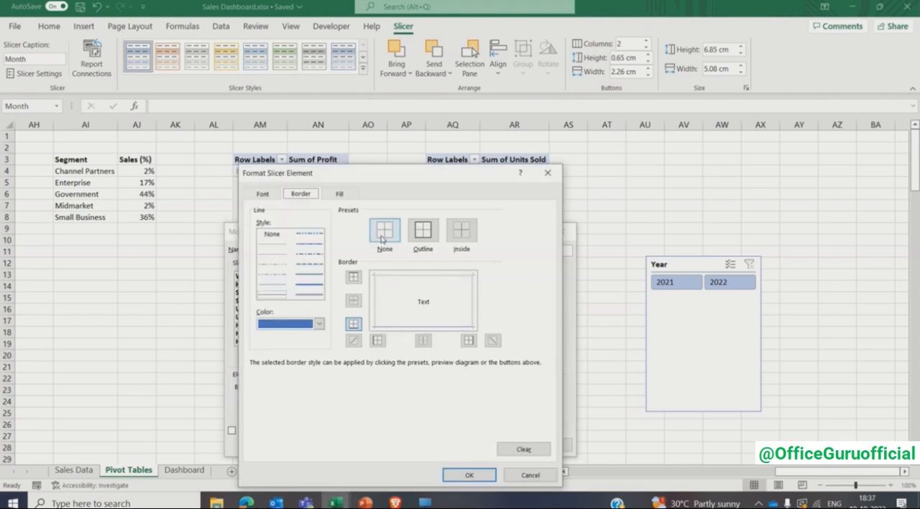
pyautogui.click(381, 239)
pyautogui.click(262, 195)
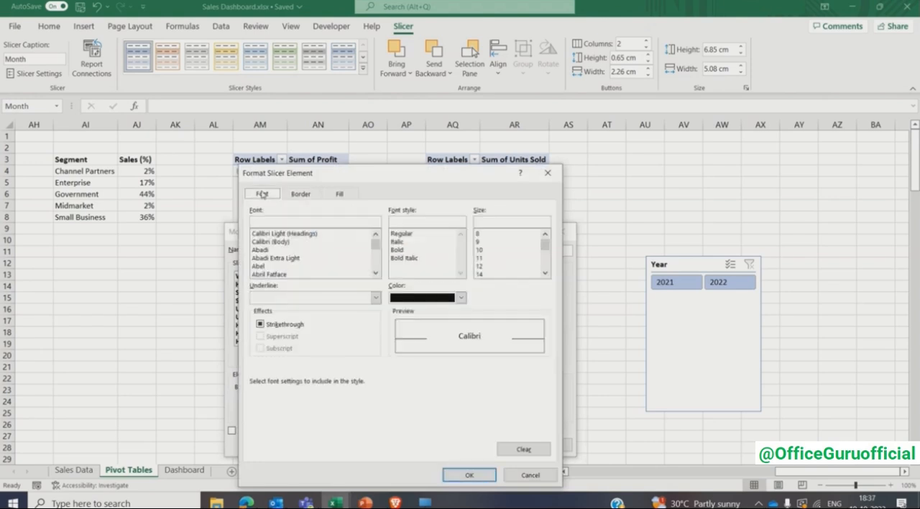
pyautogui.click(268, 219)
pyautogui.write('Comic Sans MS')
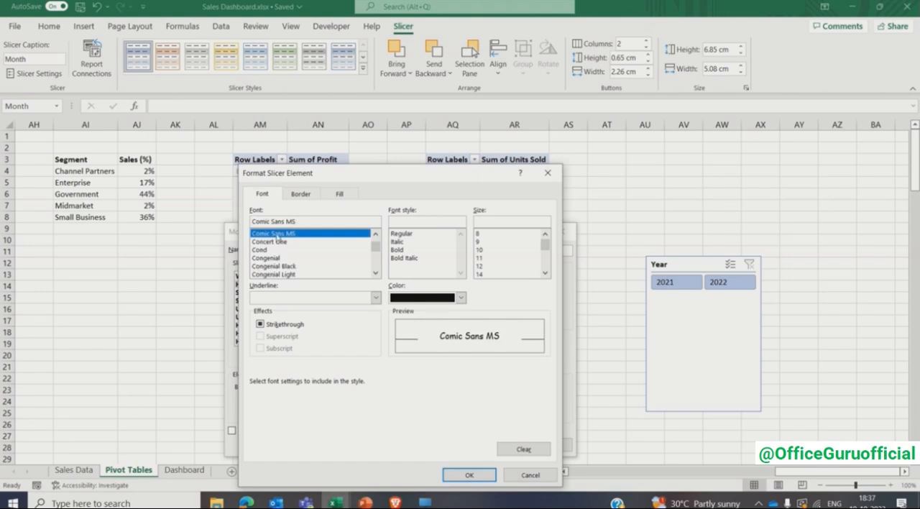
pyautogui.click(401, 251)
pyautogui.click(478, 243)
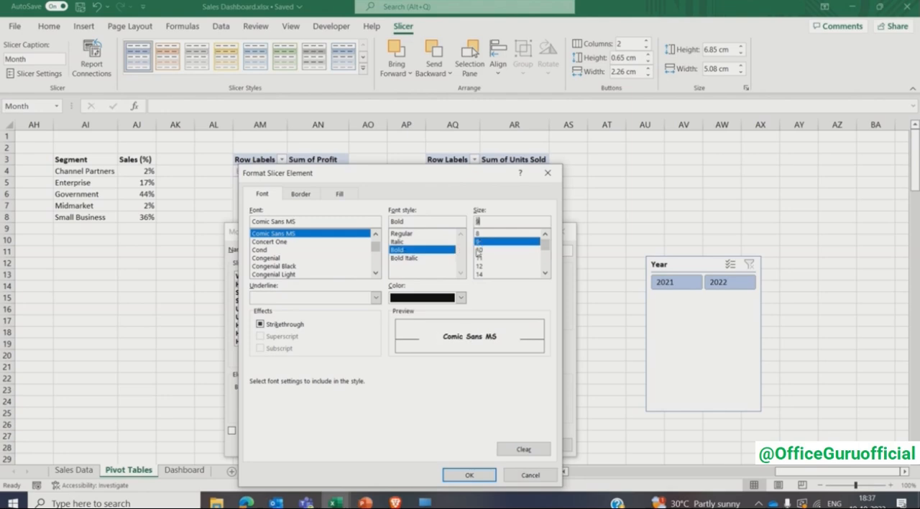
pyautogui.click(451, 478)
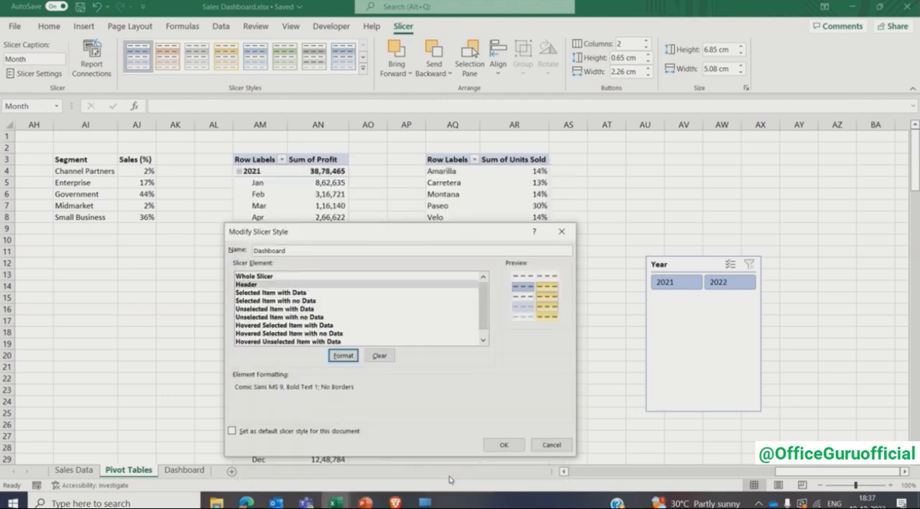
pyautogui.click(503, 446)
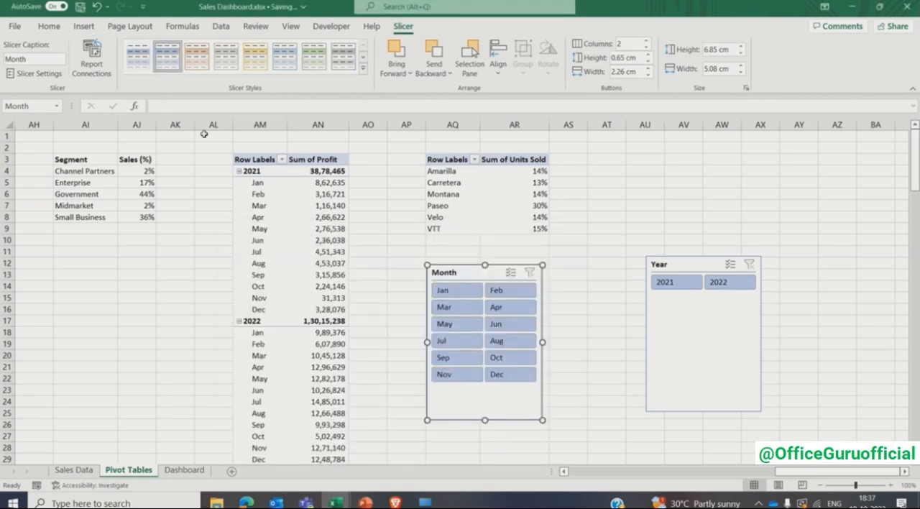
# - Apply the custom Dashboard style to the Month slicer and the Year slicer
pyautogui.click(142, 57)
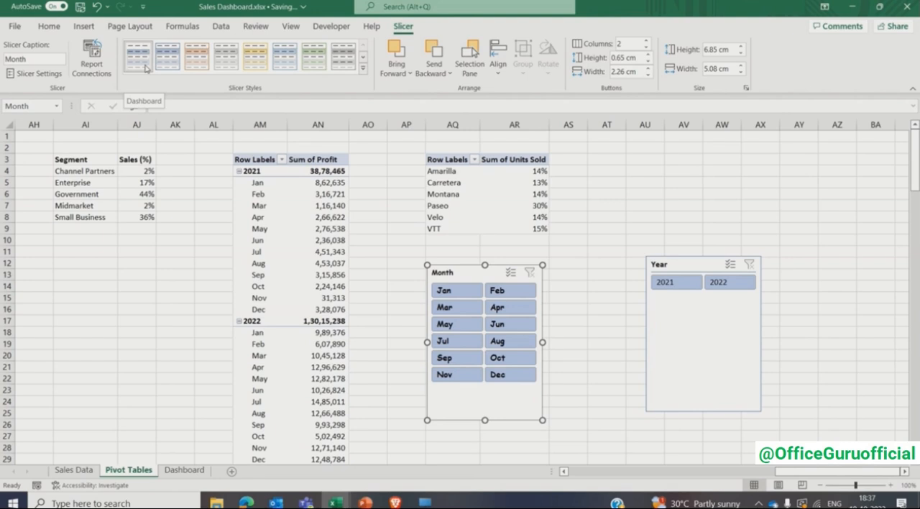
pyautogui.click(660, 325)
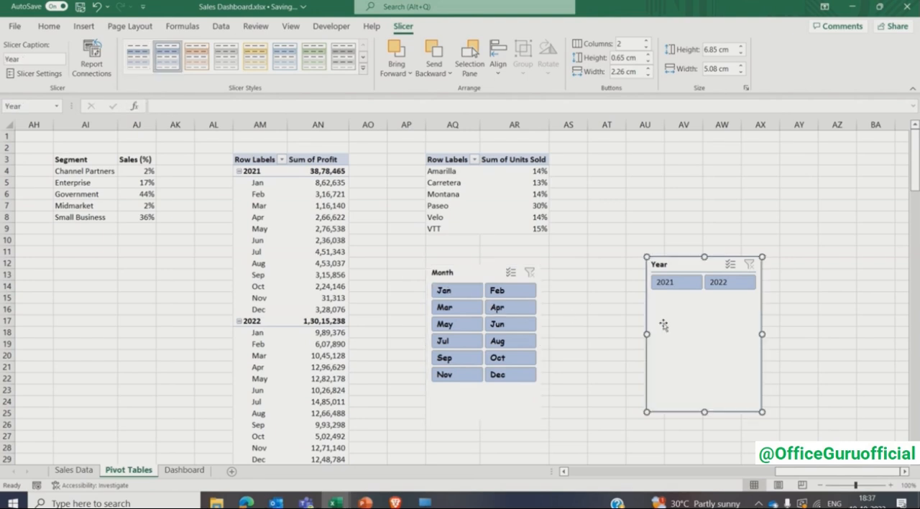
pyautogui.click(132, 59)
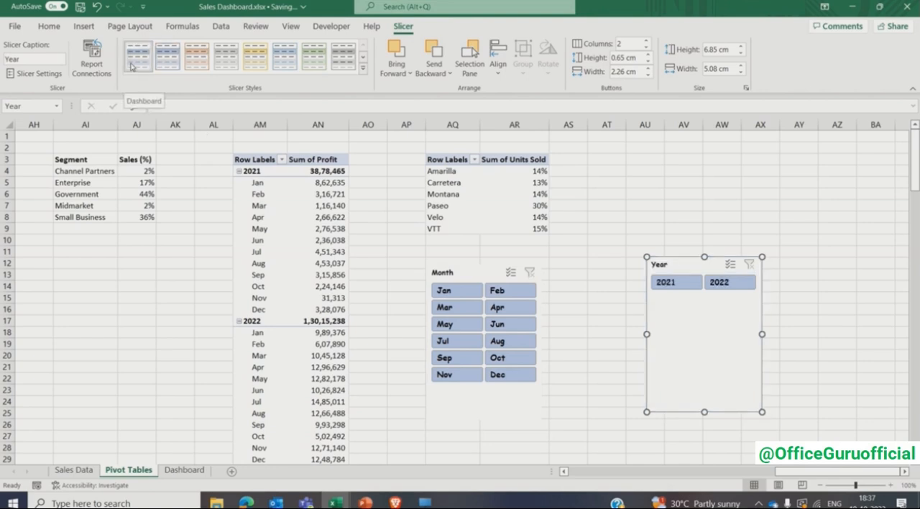
# - Cut the Month and Year slicers from the Pivot Tables sheet and paste them into the empty cells beside the cards on the Dashboard sheet
pyautogui.click(468, 278)
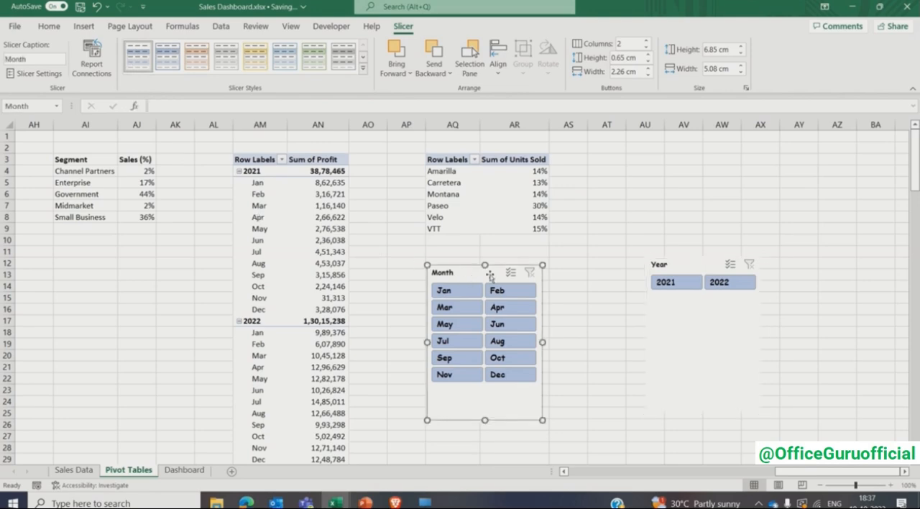
pyautogui.keyDown('ctrl'); pyautogui.click(683, 331); pyautogui.keyUp('ctrl')
pyautogui.hotkey('ctrl', 'x')
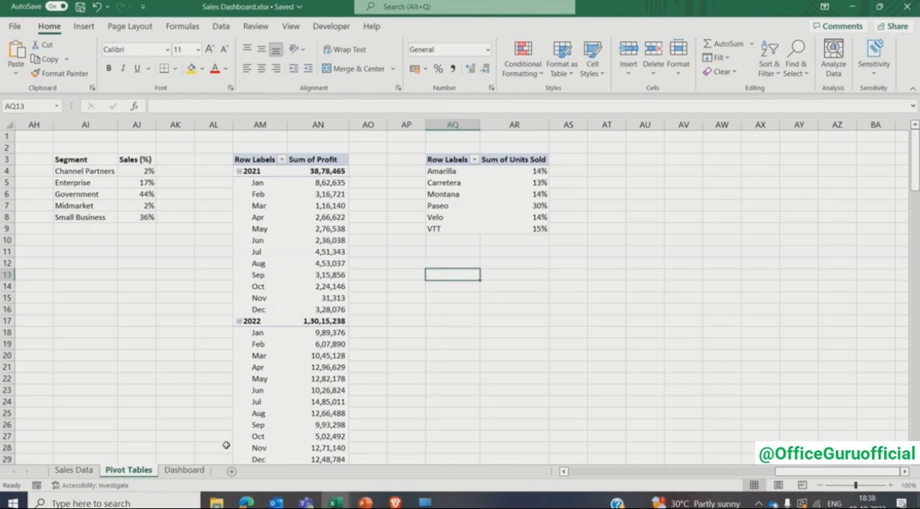
pyautogui.click(185, 471)
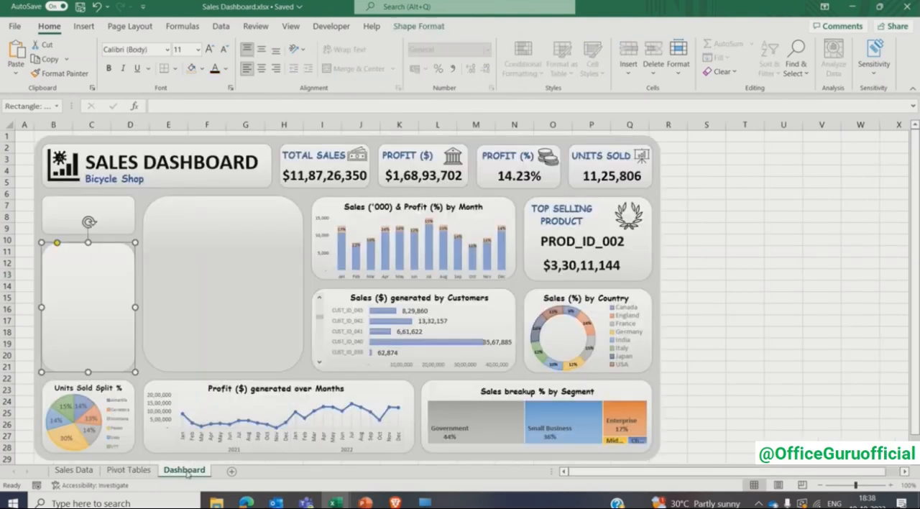
pyautogui.click(726, 207)
pyautogui.hotkey('ctrl', 'v')
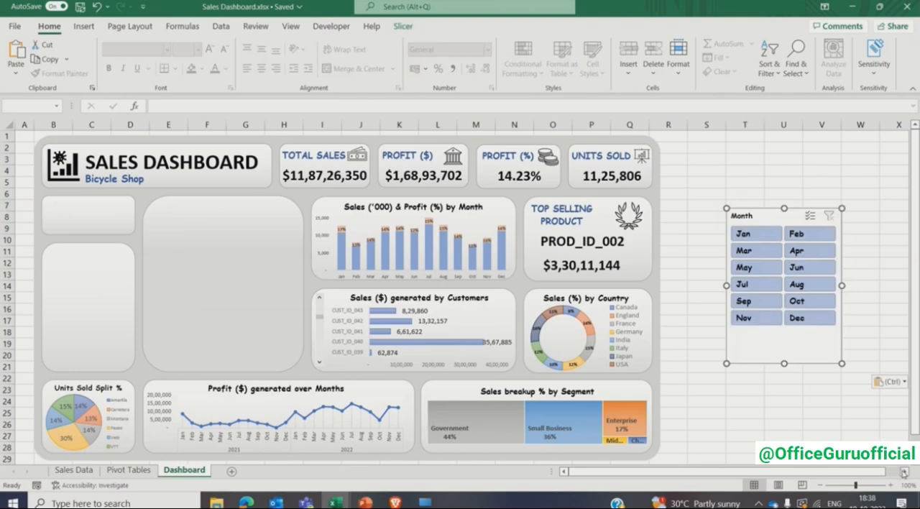
pyautogui.click(905, 472)
pyautogui.click(872, 206)
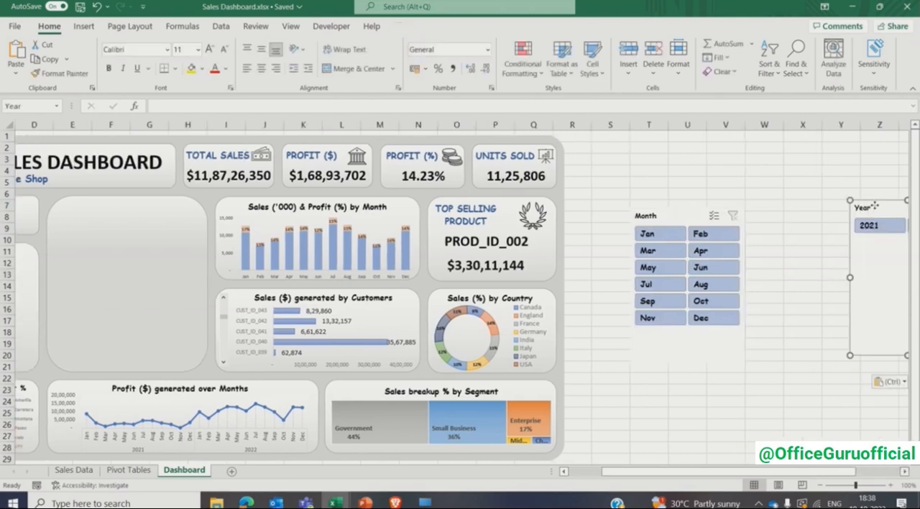
pyautogui.moveTo(875, 205); pyautogui.dragTo(796, 210)
# - Move the Month slicer into the tall empty card above Units Sold Split % and resize it so all twelve months fit
pyautogui.click(581, 472)
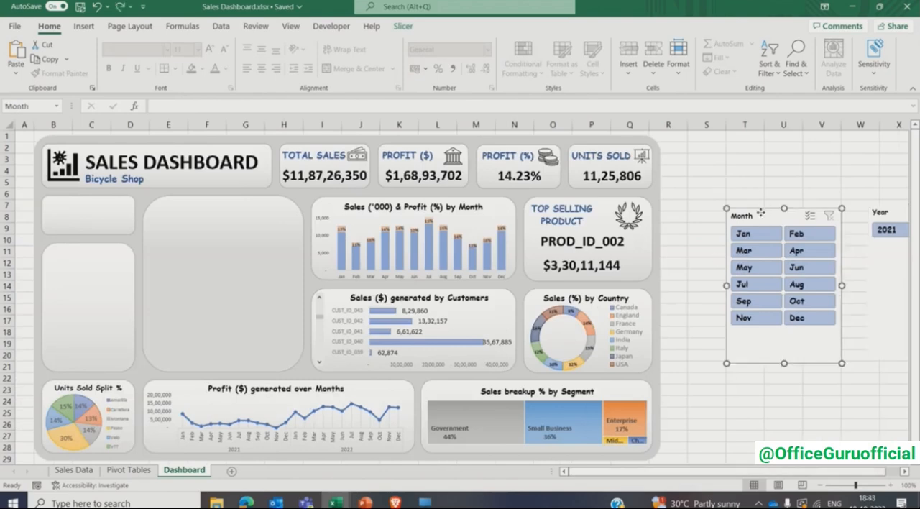
pyautogui.moveTo(760, 215); pyautogui.dragTo(92, 246)
pyautogui.moveTo(92, 389); pyautogui.dragTo(92, 366)
pyautogui.moveTo(139, 306); pyautogui.dragTo(133, 306)
pyautogui.moveTo(34, 306); pyautogui.dragTo(47, 307)
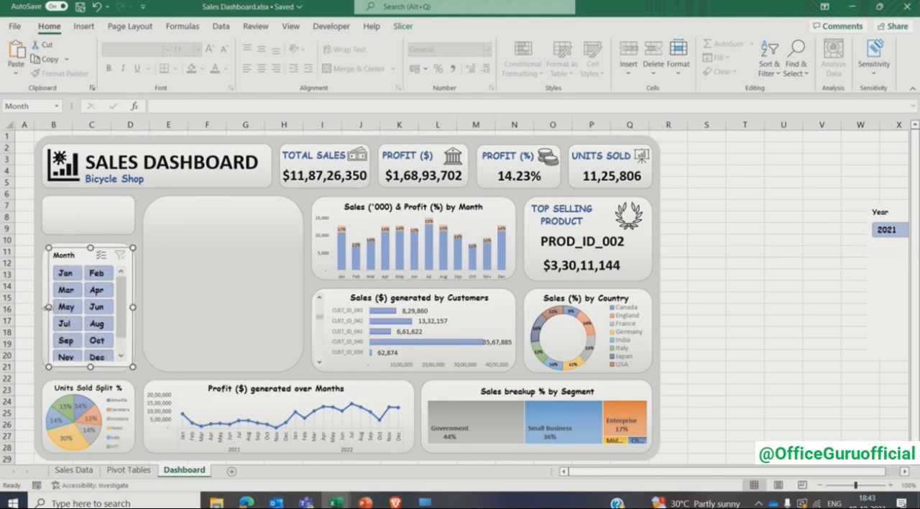
pyautogui.moveTo(90, 368); pyautogui.dragTo(90, 370)
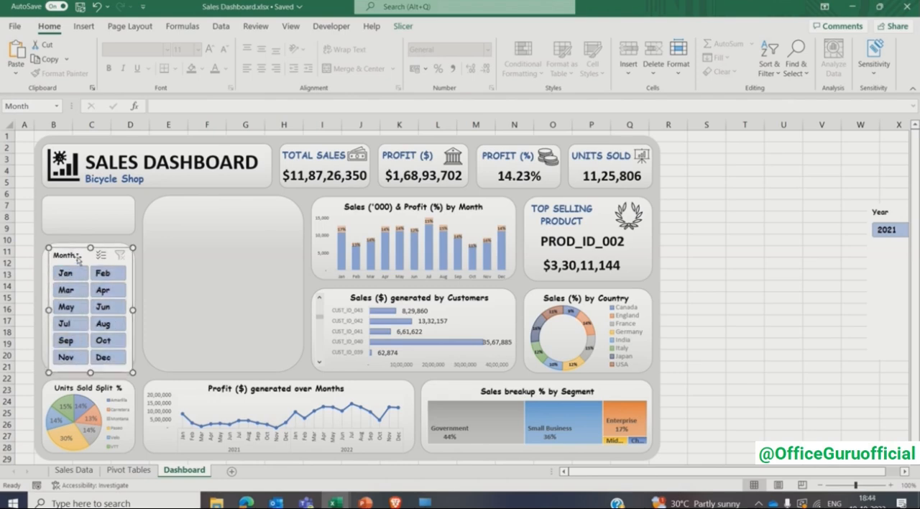
pyautogui.click(23, 241)
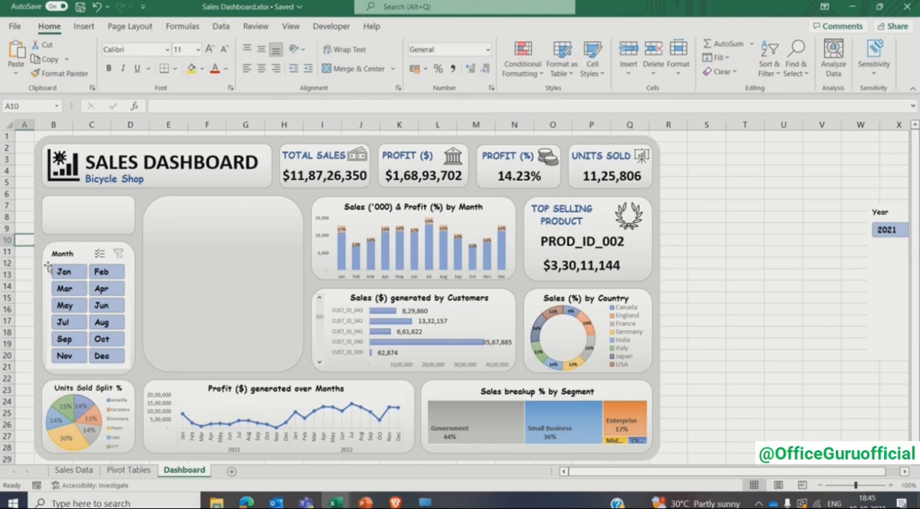
# - Move the Year slicer into the small empty card above the Month slicer and shrink it to fit inside
pyautogui.click(891, 269)
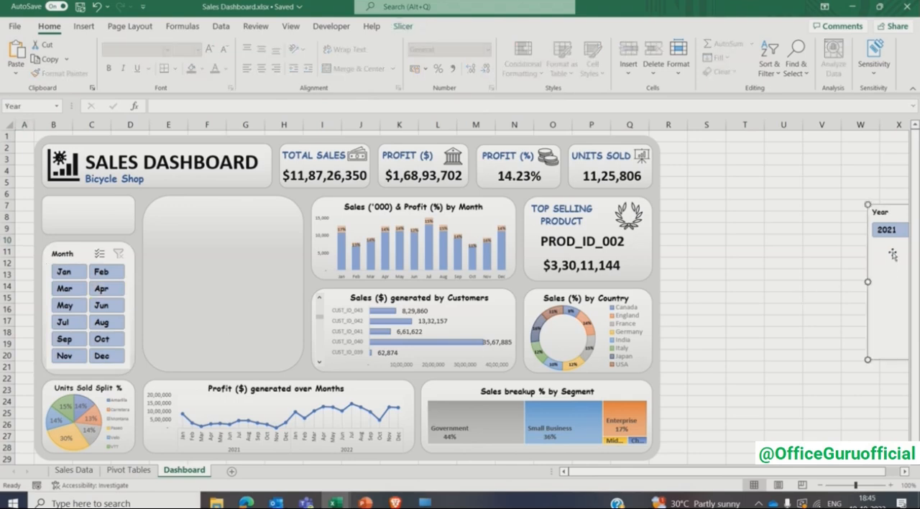
pyautogui.moveTo(892, 254); pyautogui.dragTo(63, 226)
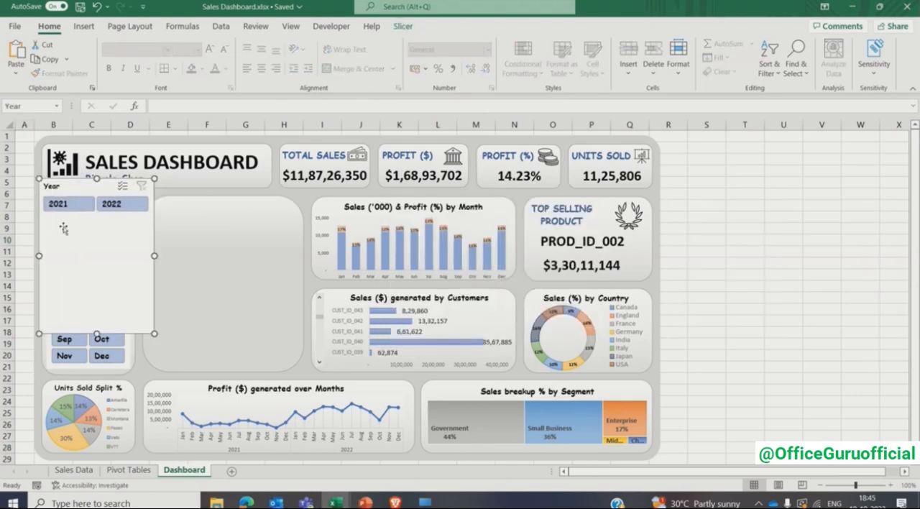
pyautogui.moveTo(96, 178); pyautogui.dragTo(98, 200)
pyautogui.moveTo(97, 334); pyautogui.dragTo(101, 243)
pyautogui.moveTo(85, 202); pyautogui.dragTo(85, 200)
pyautogui.moveTo(97, 240); pyautogui.dragTo(98, 234)
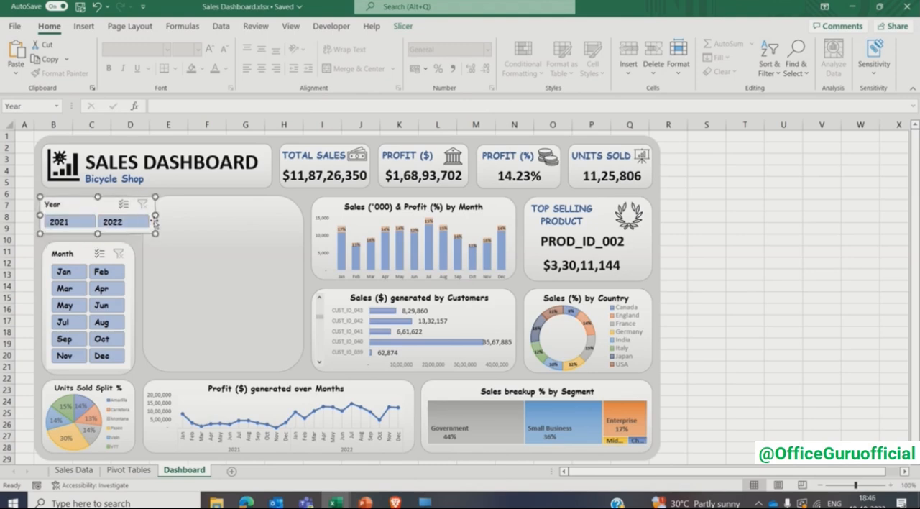
pyautogui.moveTo(142, 214); pyautogui.dragTo(129, 214)
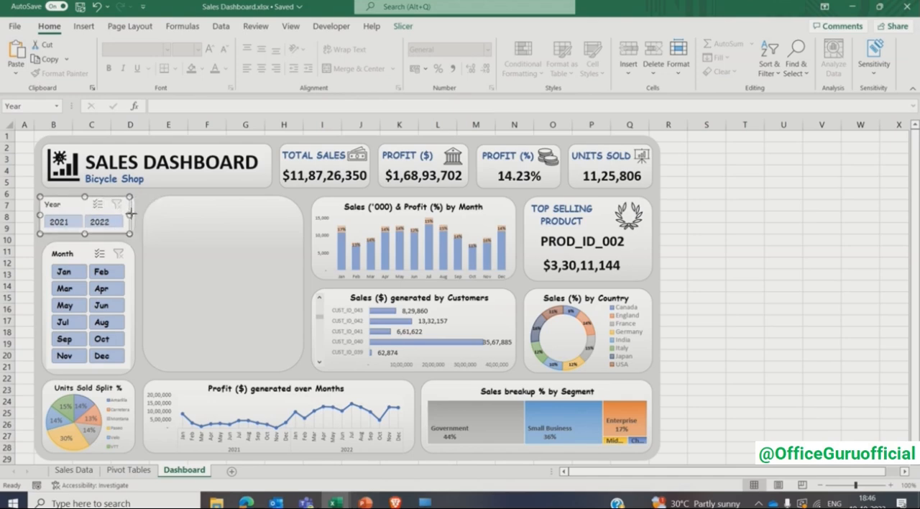
pyautogui.moveTo(131, 213); pyautogui.dragTo(132, 214)
pyautogui.moveTo(41, 215); pyautogui.dragTo(48, 215)
pyautogui.click(24, 204)
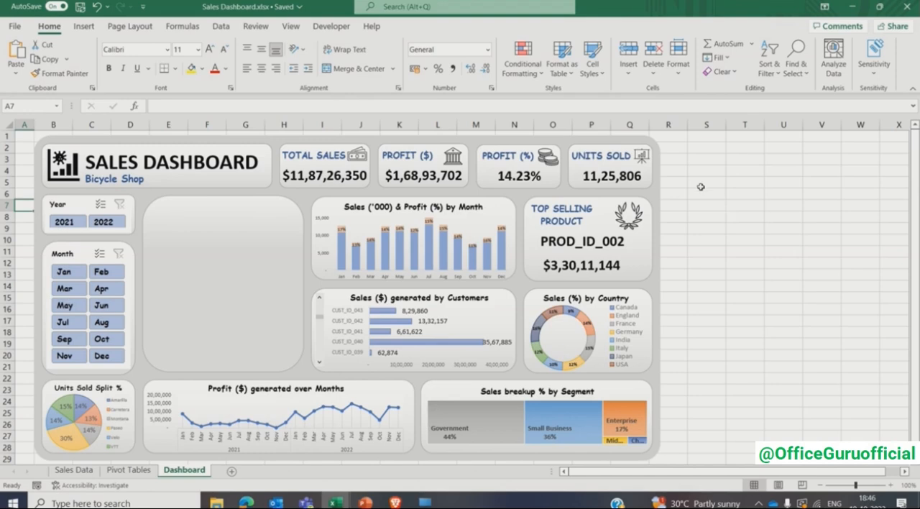
pyautogui.click(687, 242)
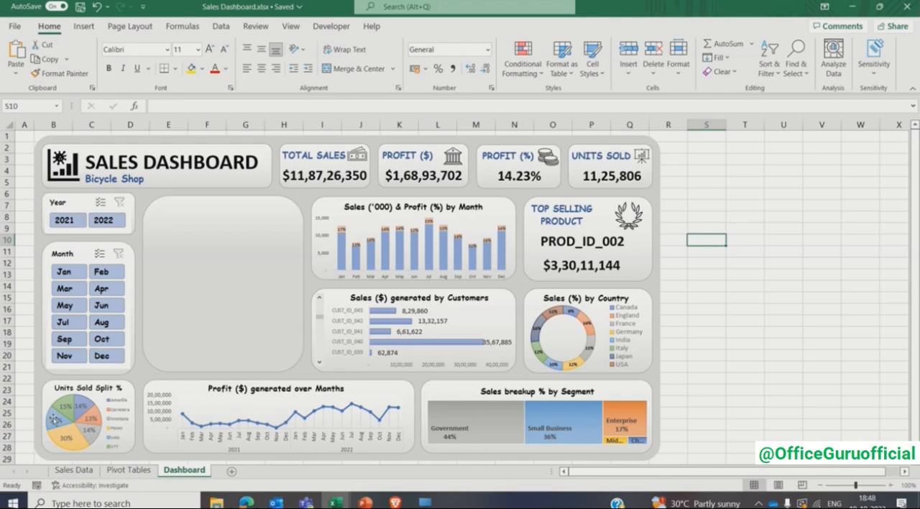
# - Test the Year slicer by switching between 2021 and 2022 and check how the dashboard charts respond
pyautogui.click(74, 225)
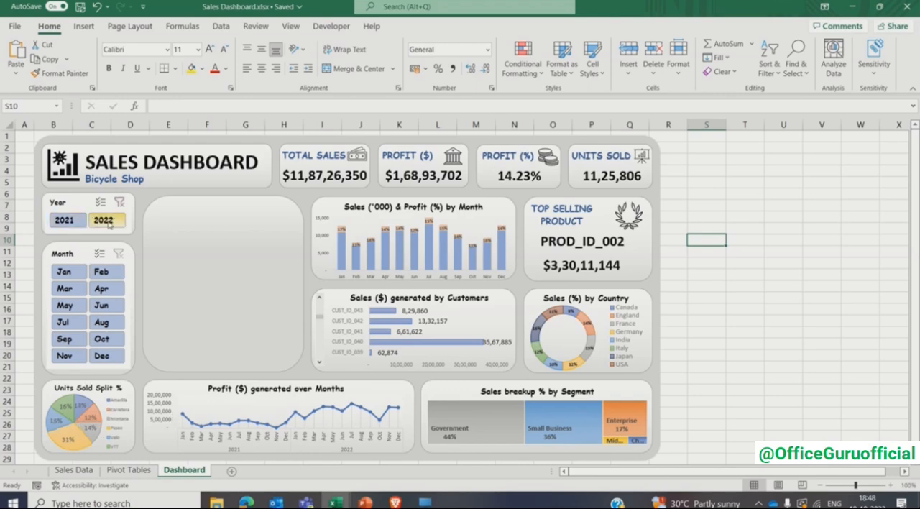
pyautogui.click(102, 224)
pyautogui.click(78, 224)
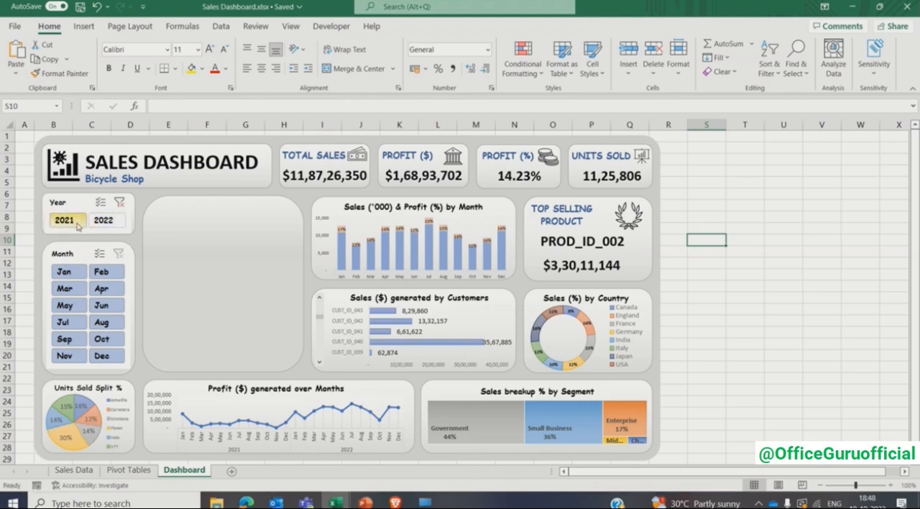
# - Clear the Year slicer's filter and tick PivotTable1, PivotTable18, PivotTable23 and PivotTable3 in its report connections
pyautogui.click(120, 206)
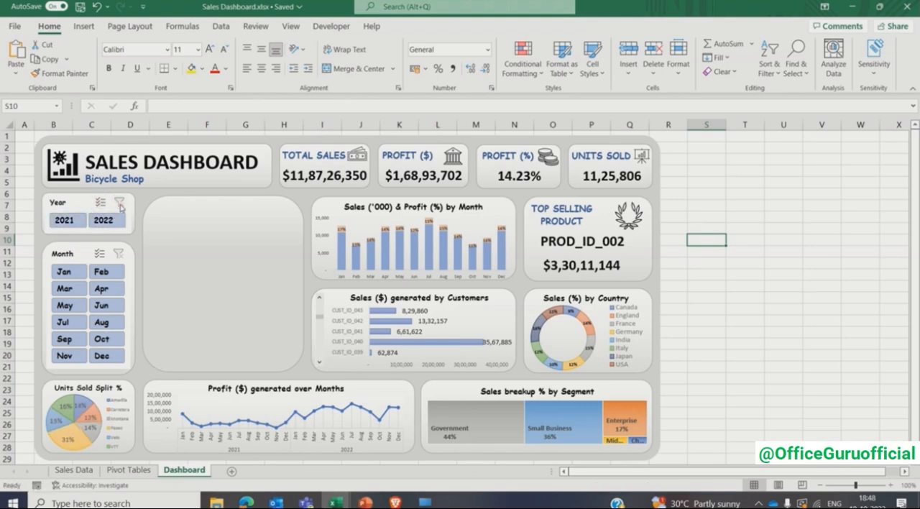
pyautogui.click(75, 205)
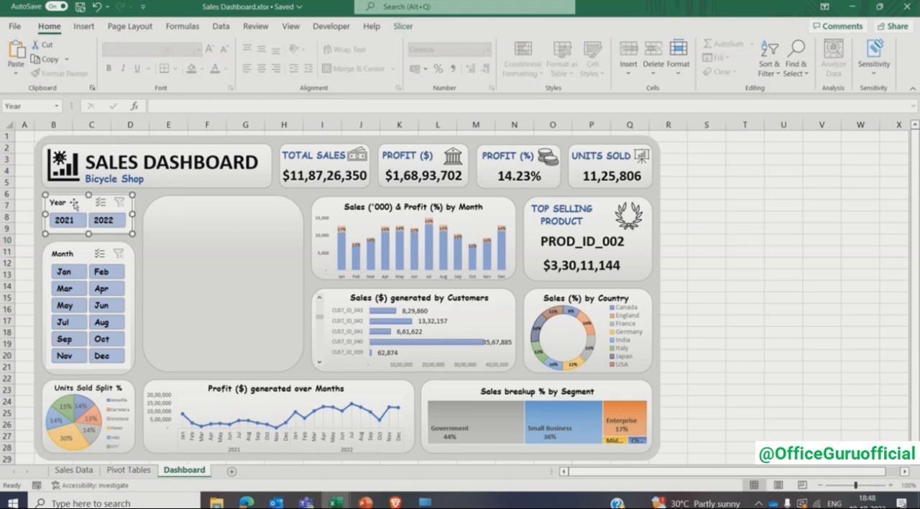
pyautogui.click(403, 25)
pyautogui.click(92, 68)
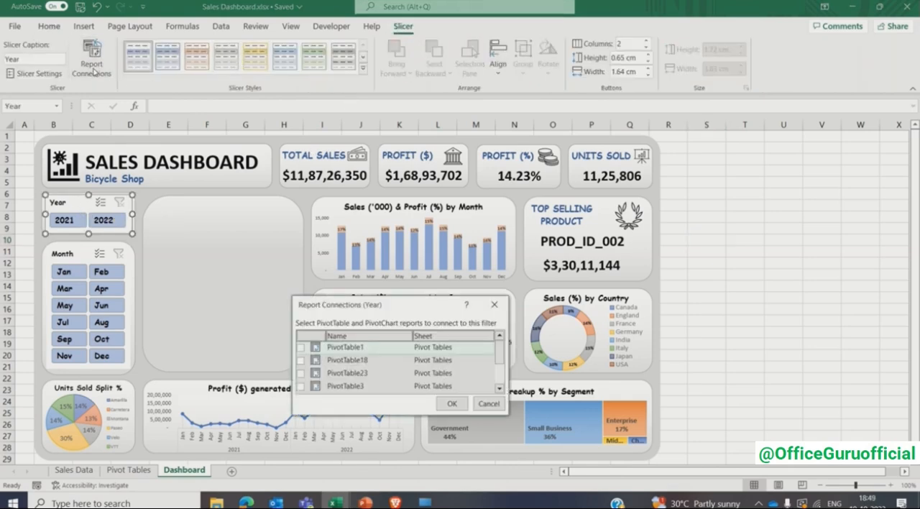
pyautogui.click(301, 347)
pyautogui.click(301, 360)
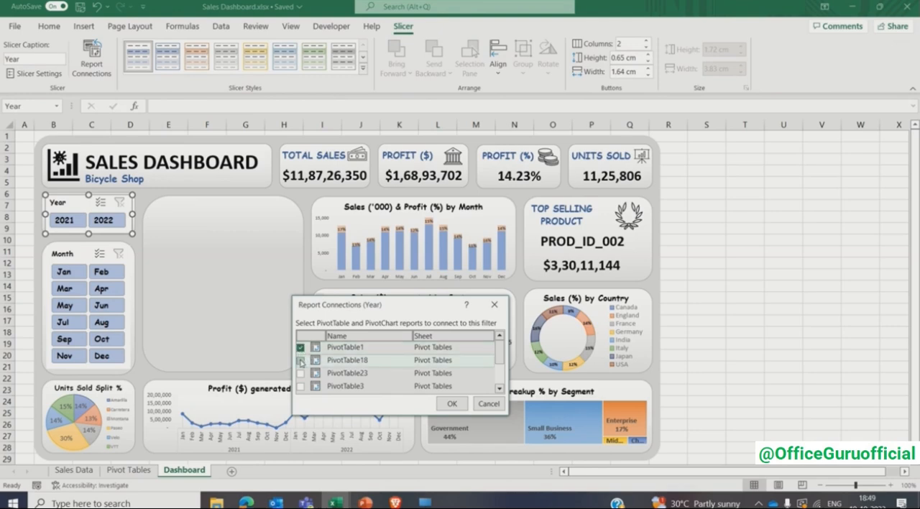
pyautogui.click(301, 374)
pyautogui.click(301, 387)
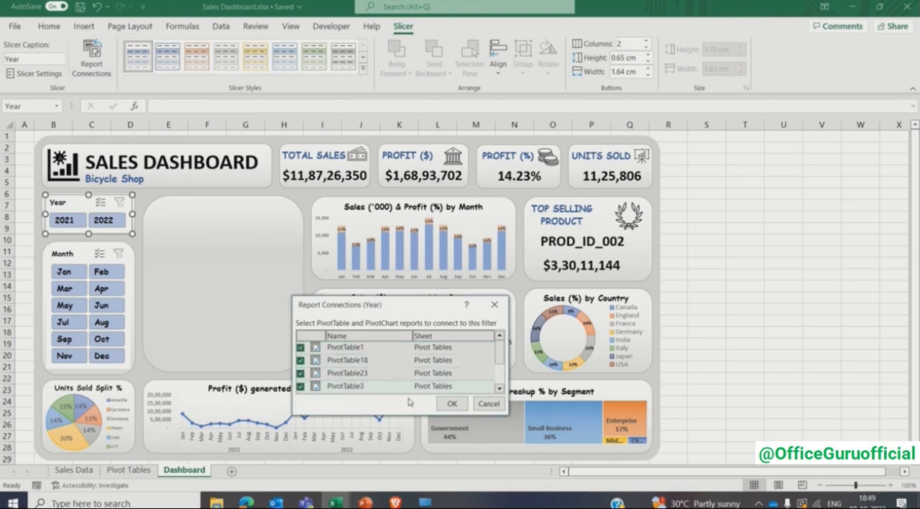
# - Add PivotTable5, PivotTable84 and PivotTable87 to the Year slicer's report connections and apply them
pyautogui.click(499, 389)
pyautogui.click(500, 389)
pyautogui.click(500, 389)
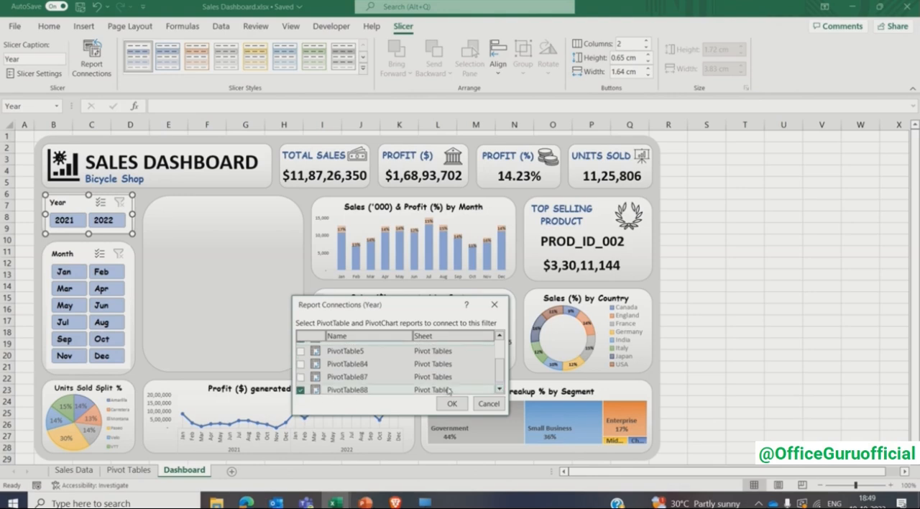
pyautogui.click(301, 351)
pyautogui.click(301, 364)
pyautogui.click(301, 376)
pyautogui.moveTo(500, 378)
pyautogui.mouseDown()
pyautogui.moveTo(499, 355)
pyautogui.moveTo(501, 382)
pyautogui.mouseUp()
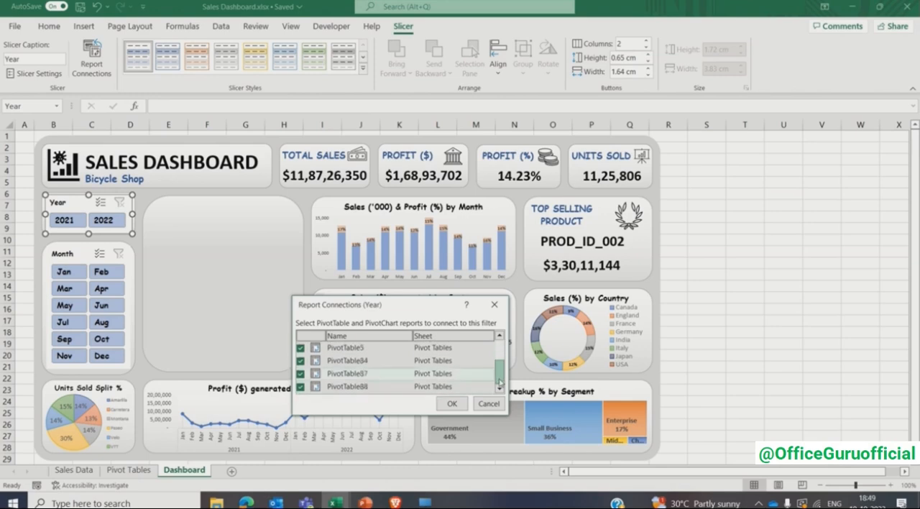
pyautogui.click(450, 403)
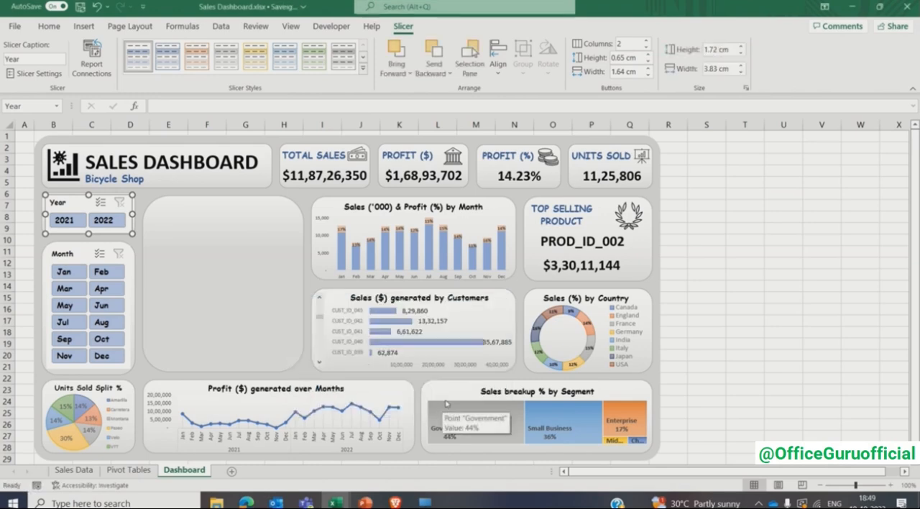
# - Test the Year slicer by switching between 2021 and 2022 to check all cards and charts, and clear its filter
pyautogui.click(62, 221)
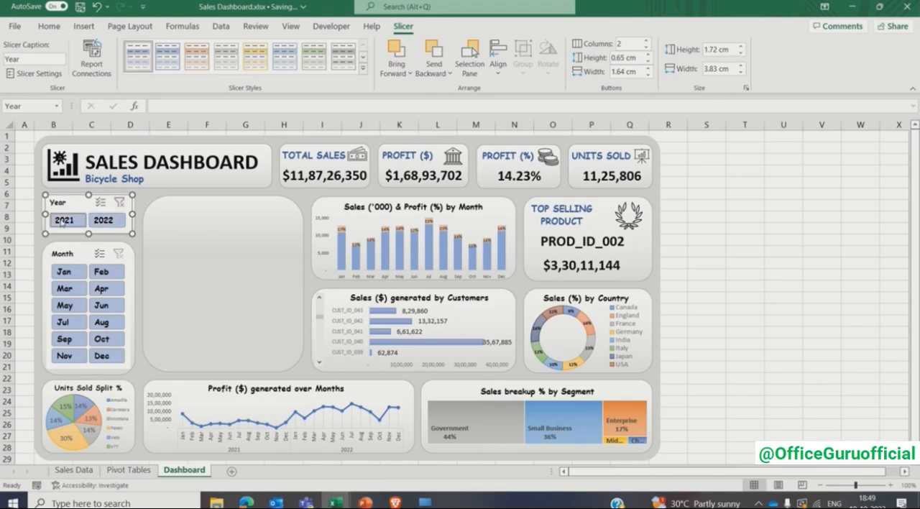
pyautogui.click(106, 226)
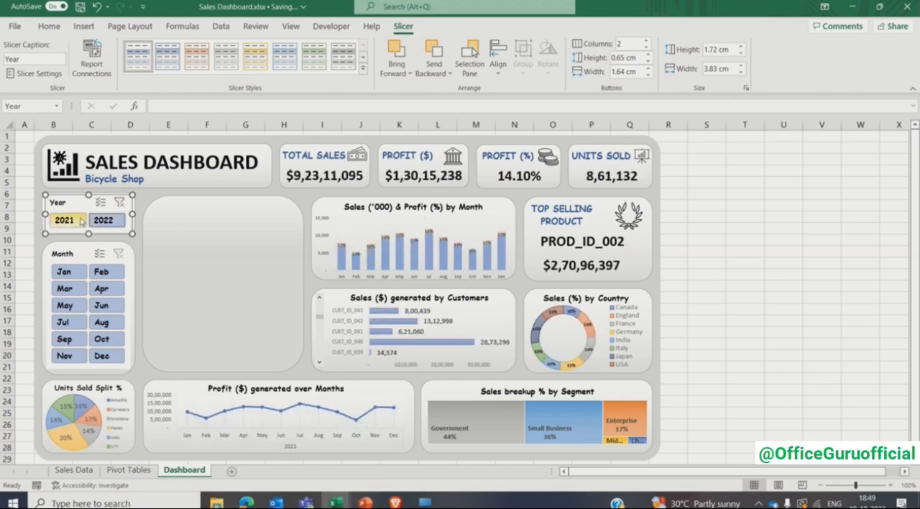
pyautogui.click(80, 221)
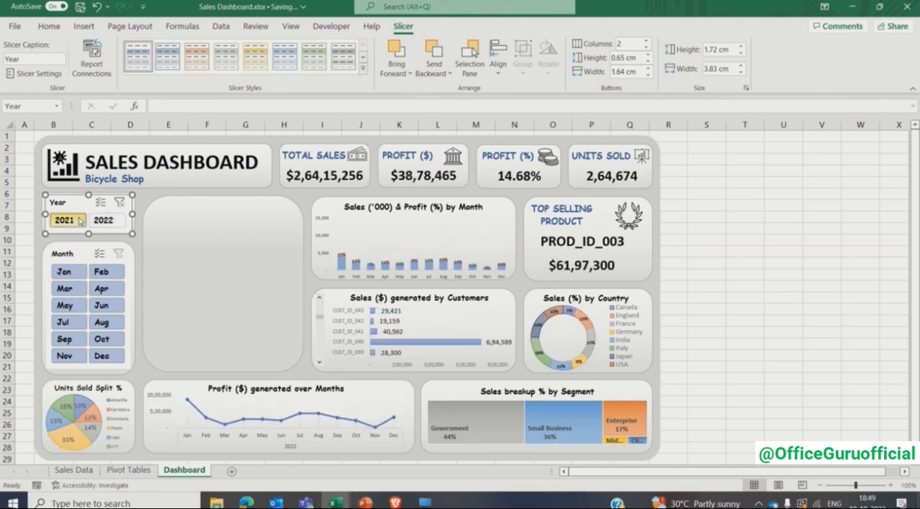
pyautogui.click(106, 225)
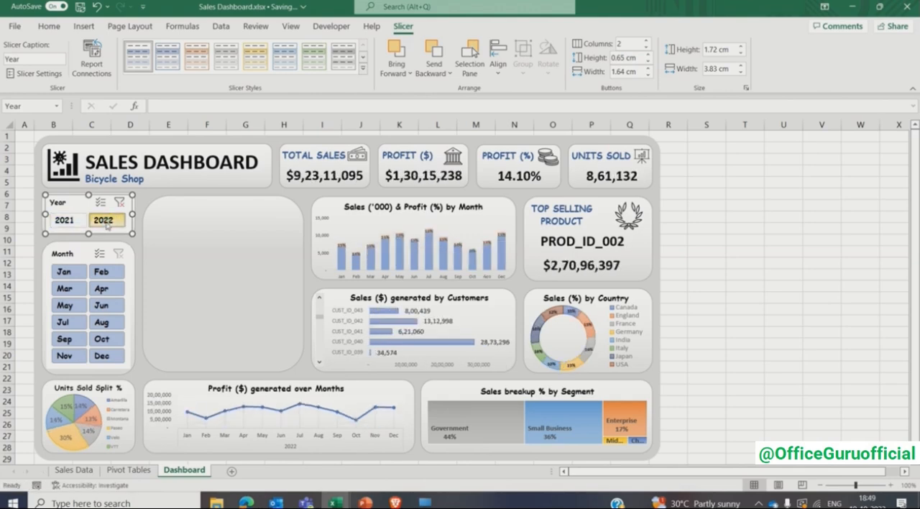
pyautogui.click(119, 204)
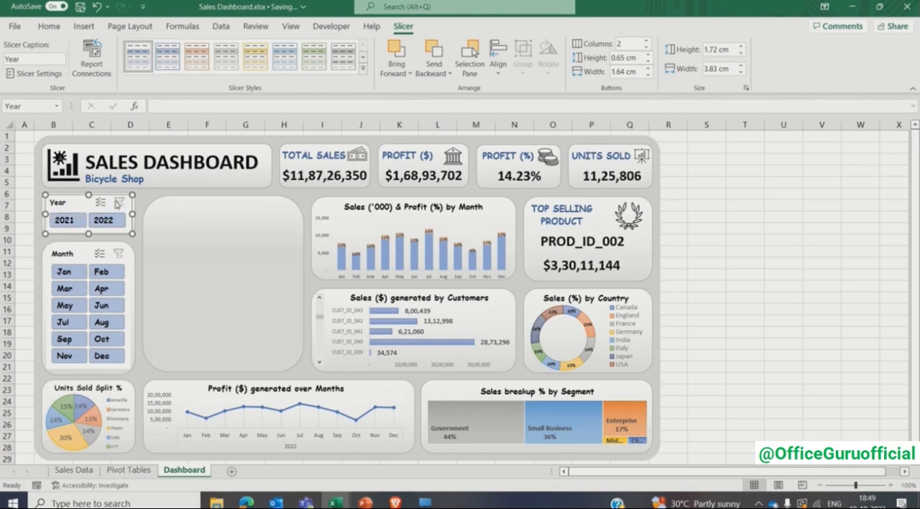
# - Connect the Month slicer to PivotTable1, PivotTable18, PivotTable23, PivotTable3, PivotTable5, PivotTable84 and PivotTable87 as well
pyautogui.click(76, 253)
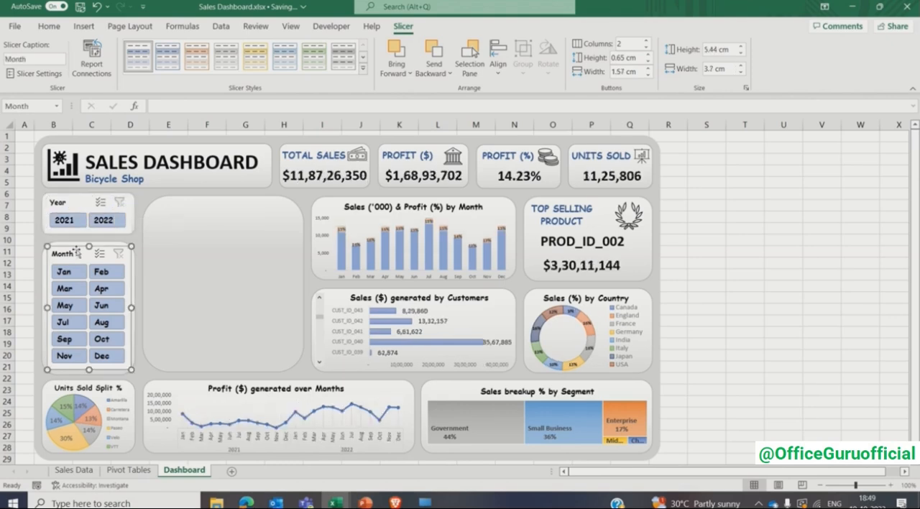
pyautogui.click(96, 63)
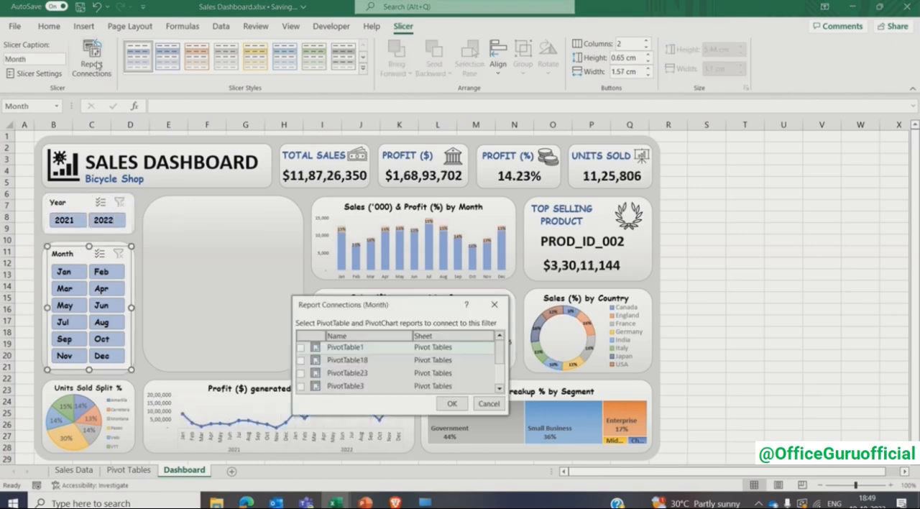
pyautogui.click(301, 348)
pyautogui.click(301, 360)
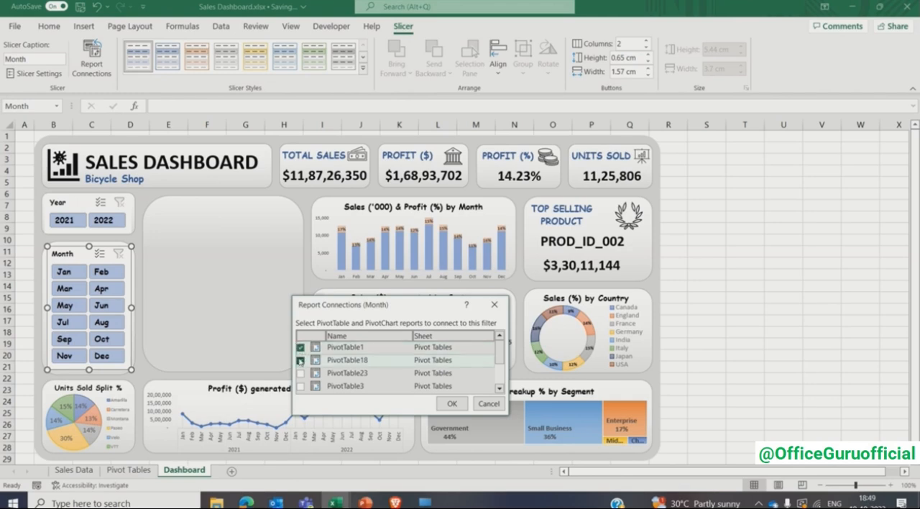
pyautogui.click(301, 373)
pyautogui.click(300, 386)
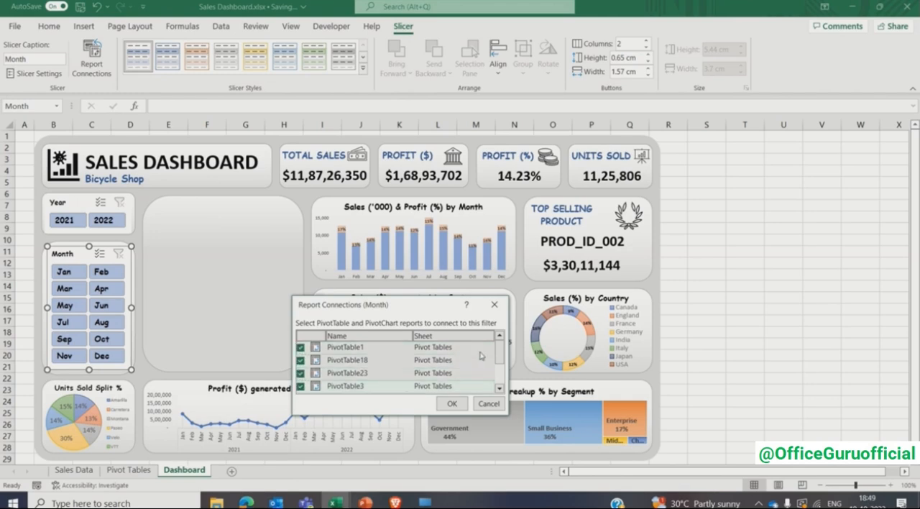
pyautogui.moveTo(500, 352)
pyautogui.mouseDown()
pyautogui.moveTo(501, 380)
pyautogui.moveTo(501, 369)
pyautogui.mouseUp()
pyautogui.click(301, 356)
pyautogui.click(301, 368)
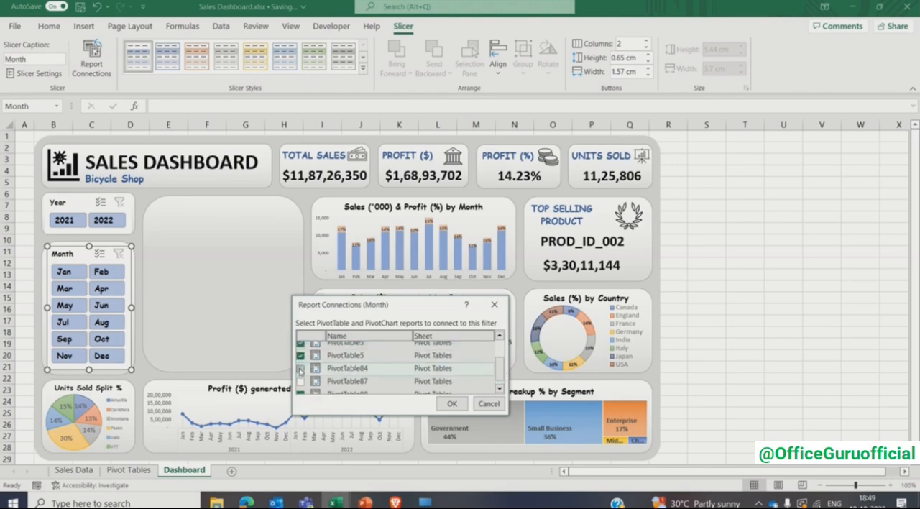
pyautogui.click(300, 381)
pyautogui.click(449, 405)
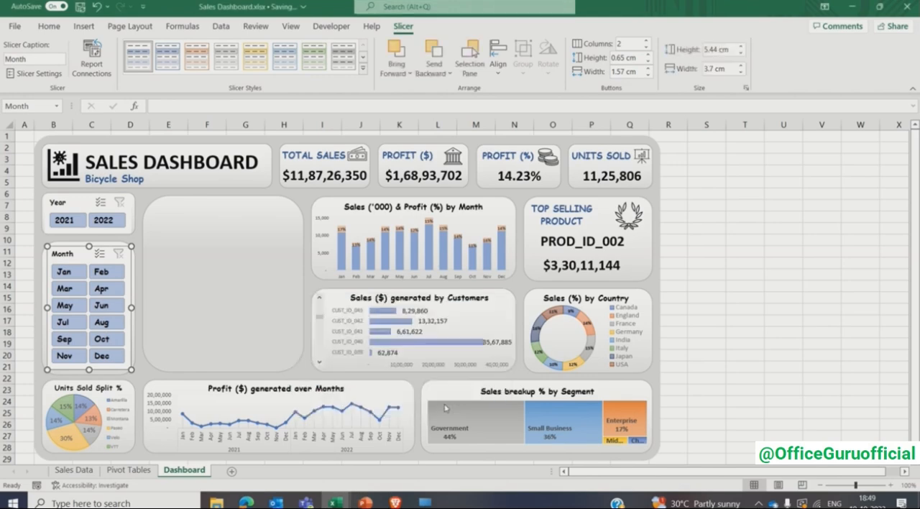
# - Test the Month slicer on several single months, including Jan, Apr and Aug, and clear its filter
pyautogui.click(79, 278)
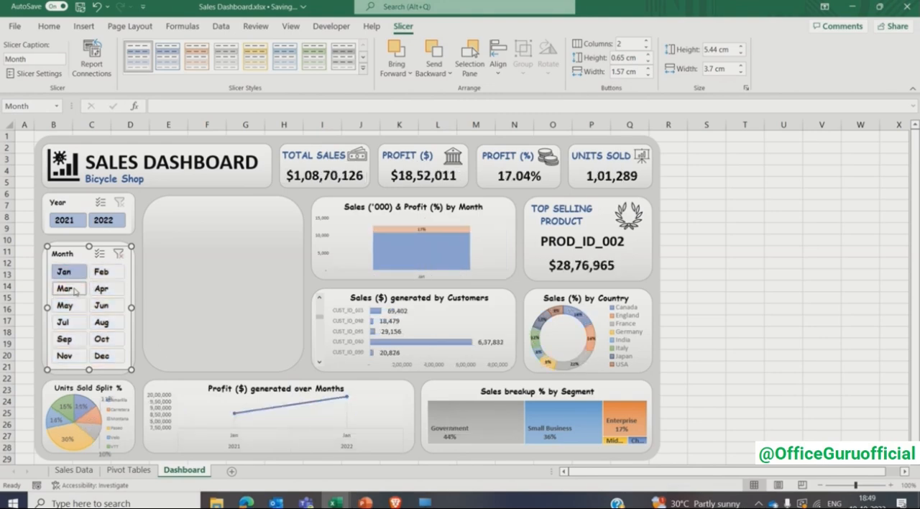
pyautogui.click(75, 290)
pyautogui.click(108, 273)
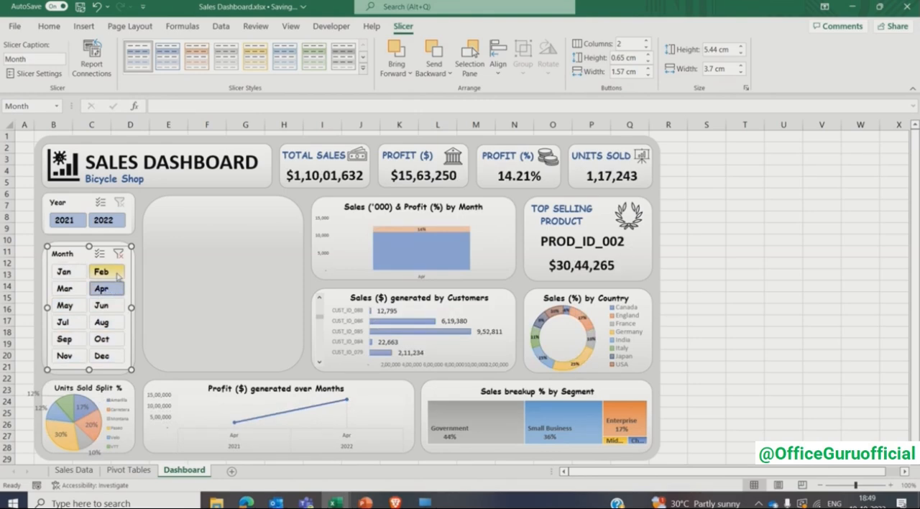
pyautogui.click(109, 307)
pyautogui.click(112, 324)
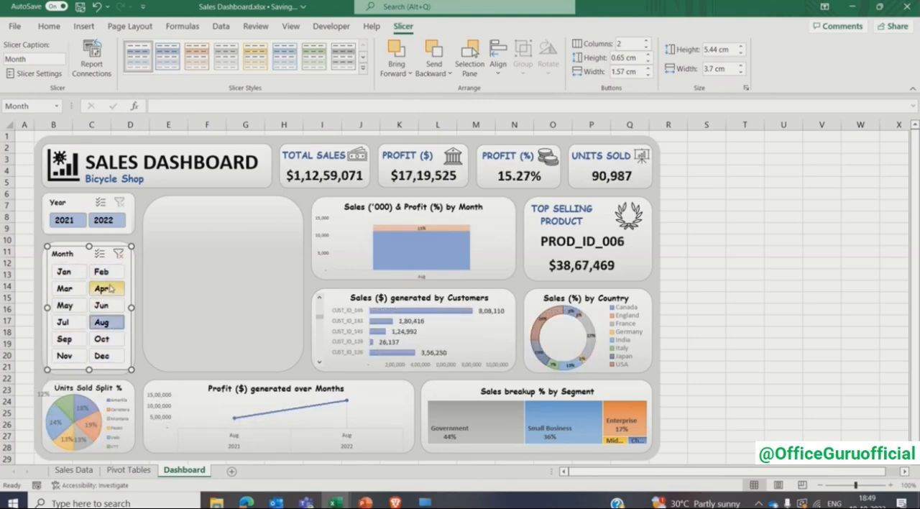
pyautogui.click(120, 254)
pyautogui.click(716, 244)
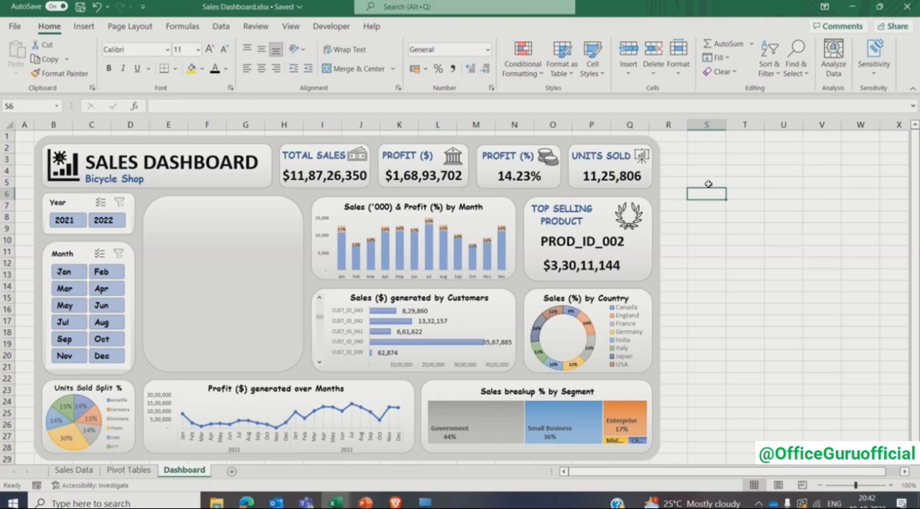
# - Add a new worksheet after the Dashboard sheet and name it Sunburst
pyautogui.click(239, 268)
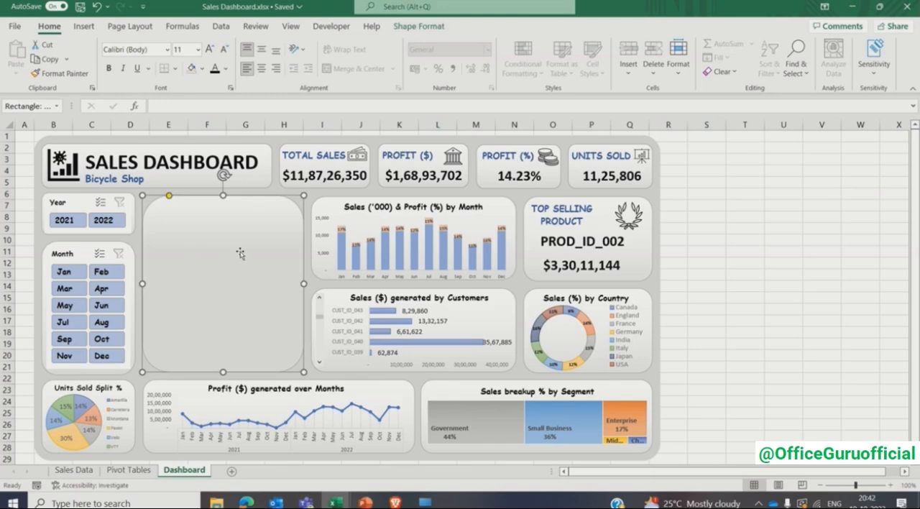
pyautogui.click(233, 475)
pyautogui.doubleClick(230, 471)
pyautogui.write('Sum')
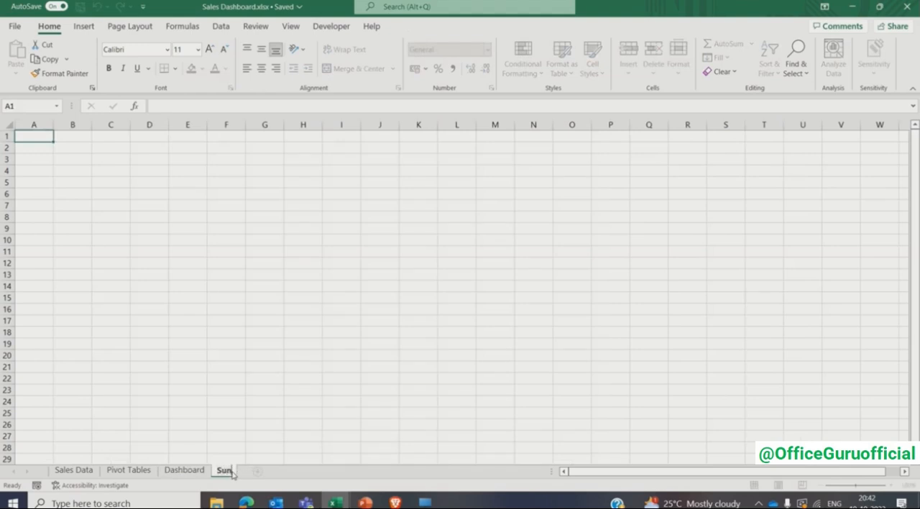
pyautogui.write('burst')
pyautogui.press('Return')
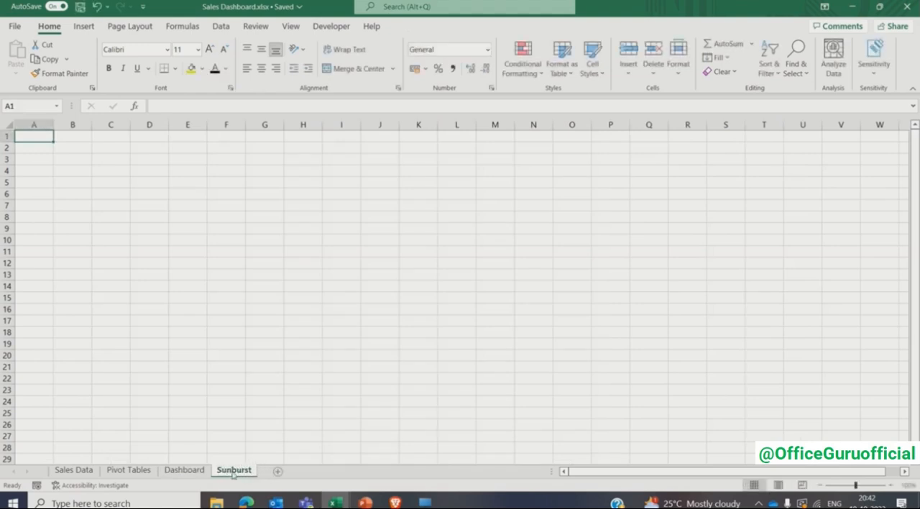
# - Insert a PivotTable at cell B2 of the Sunburst sheet, using the whole Sales Data table as its source
pyautogui.click(73, 146)
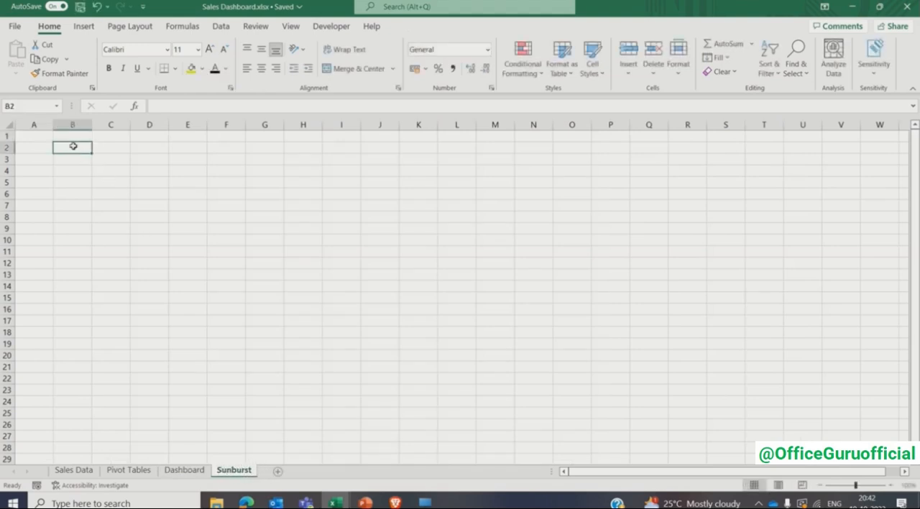
pyautogui.click(84, 28)
pyautogui.click(23, 49)
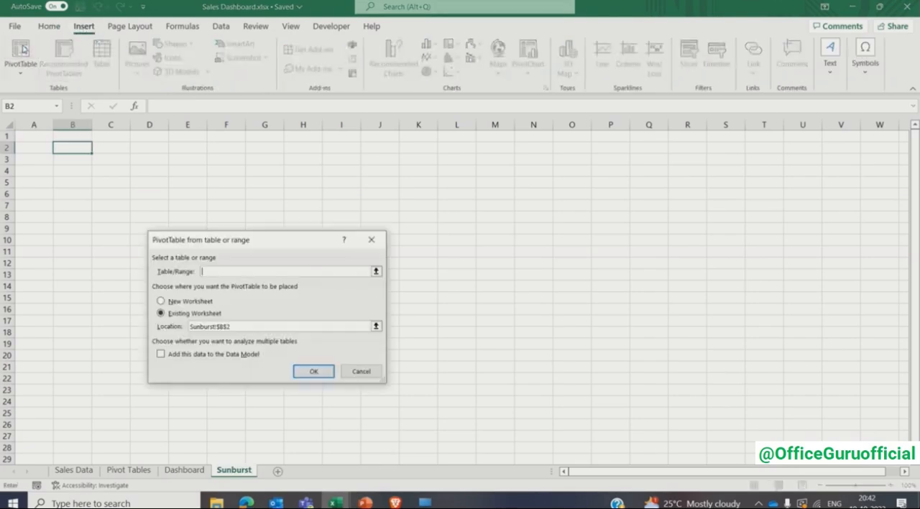
pyautogui.click(66, 470)
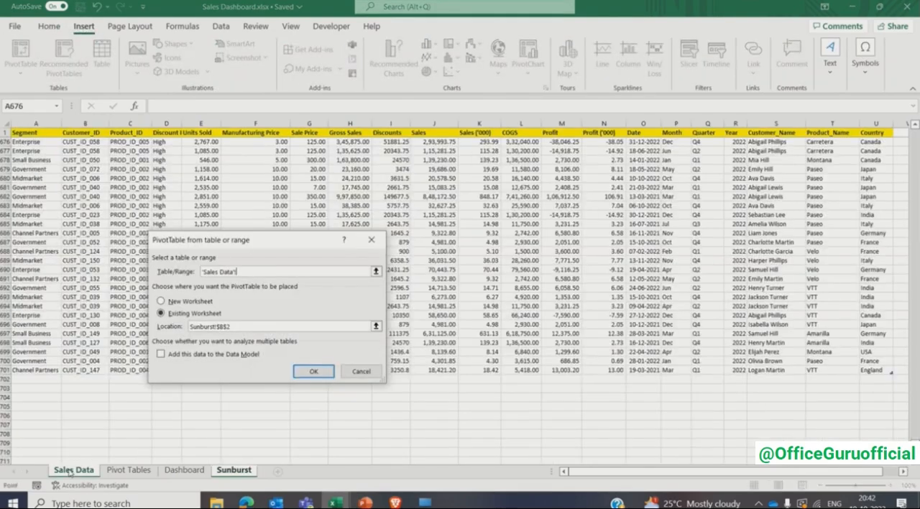
pyautogui.click(46, 132)
pyautogui.hotkey('ctrl', 'a')
pyautogui.scroll(-2, 84, 245)
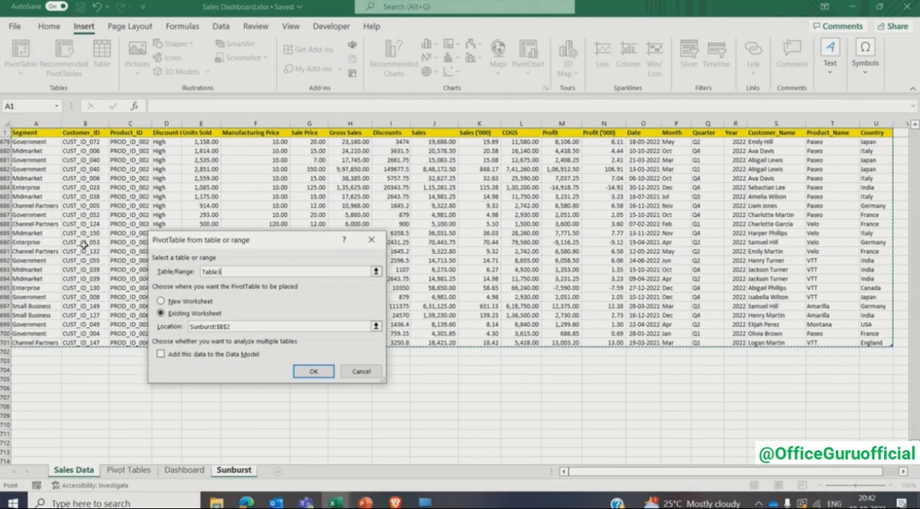
pyautogui.click(314, 372)
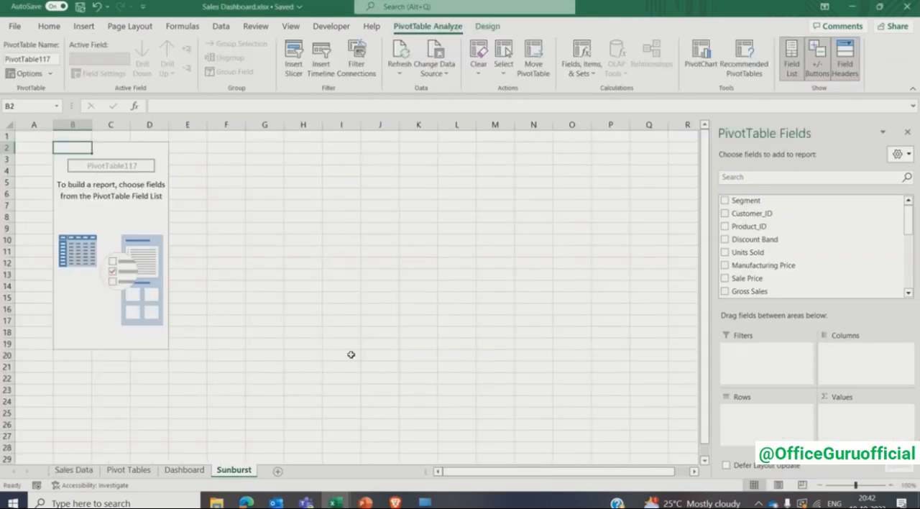
# - Sort the PivotTable field list A to Z and add Year to the rows and Sales to the values
pyautogui.click(908, 155)
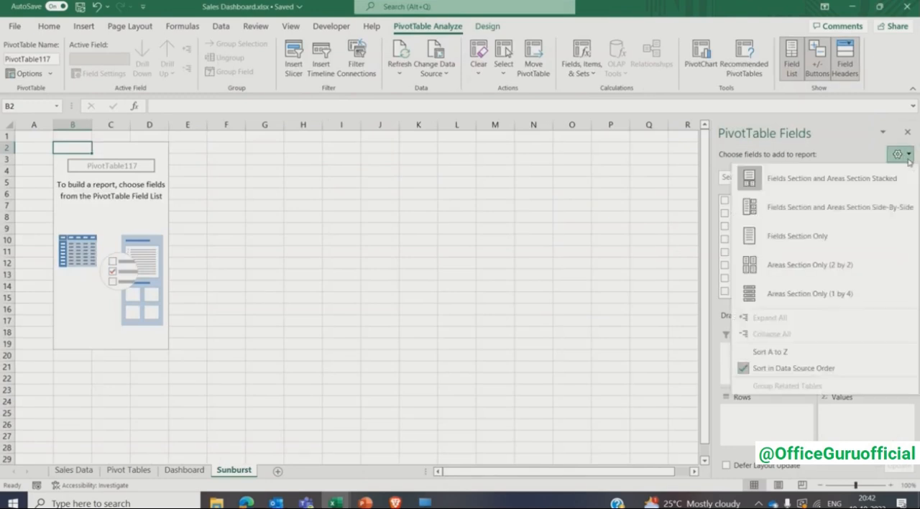
pyautogui.click(805, 352)
pyautogui.moveTo(909, 231); pyautogui.dragTo(910, 286)
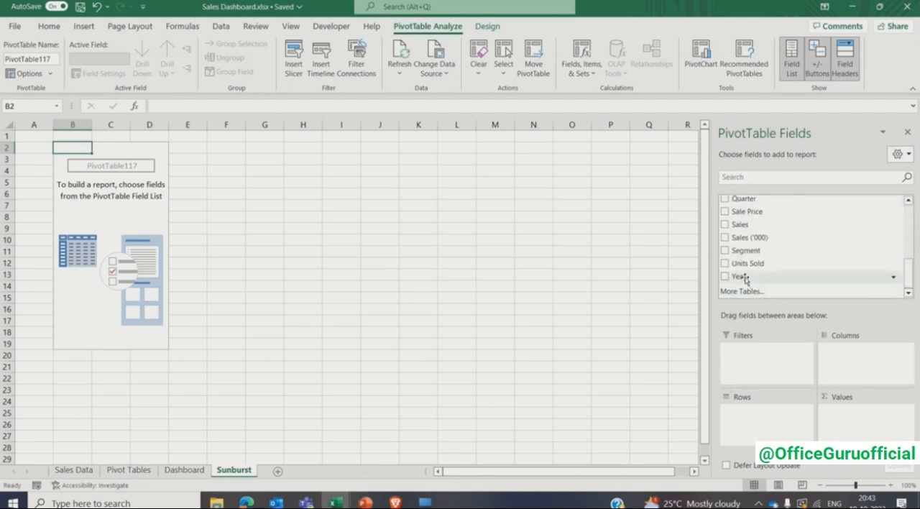
pyautogui.moveTo(744, 279); pyautogui.dragTo(754, 413)
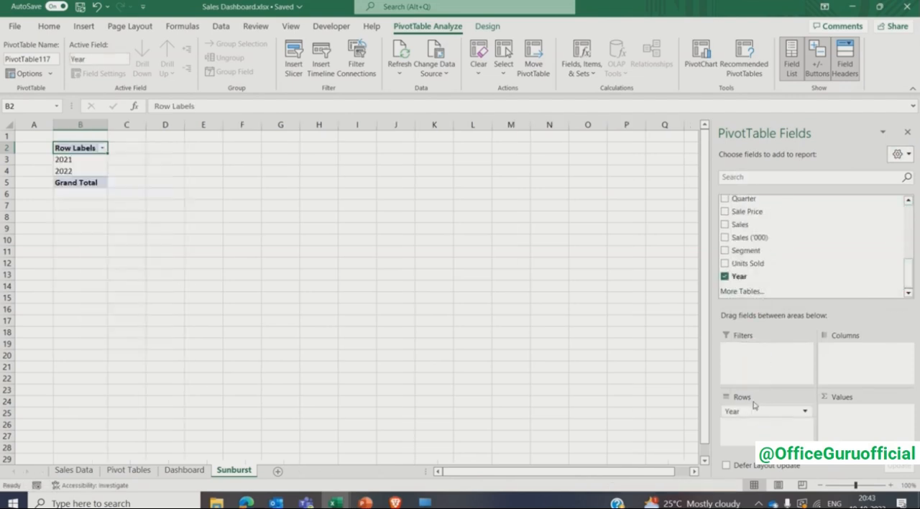
pyautogui.click(725, 225)
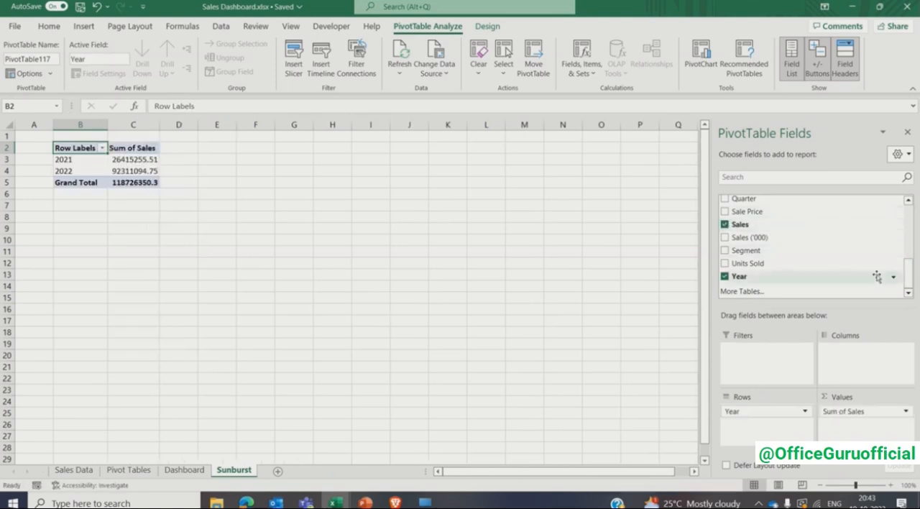
# - Add Product_Name above Year in the PivotTable rows, close the field list and remove the grand total
pyautogui.moveTo(906, 286); pyautogui.dragTo(909, 257)
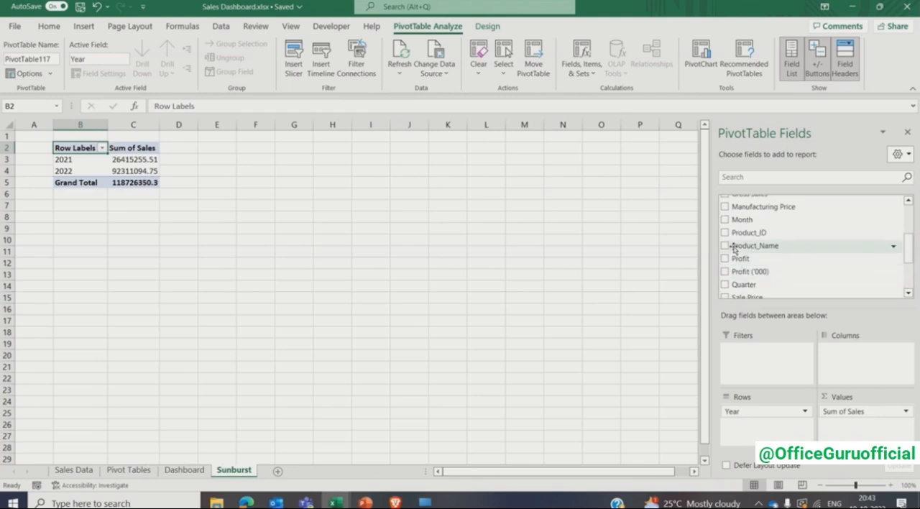
pyautogui.moveTo(734, 248); pyautogui.dragTo(750, 407)
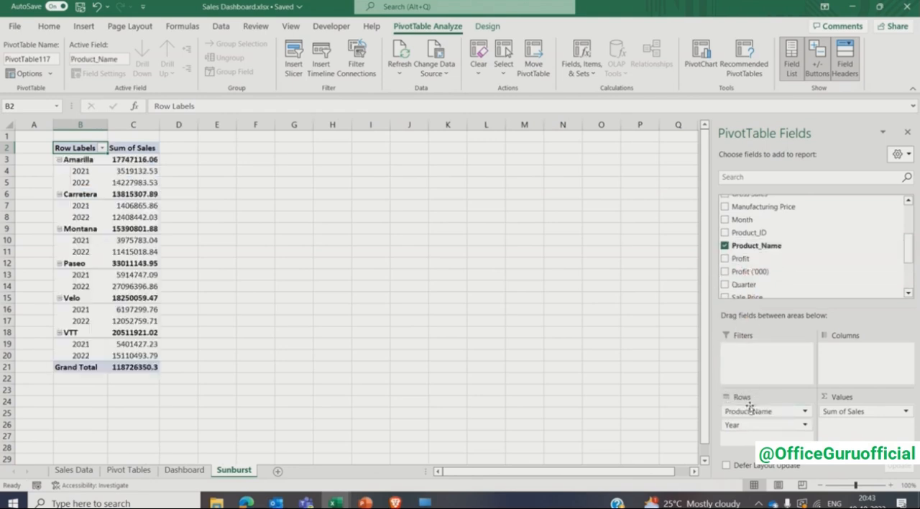
pyautogui.click(909, 131)
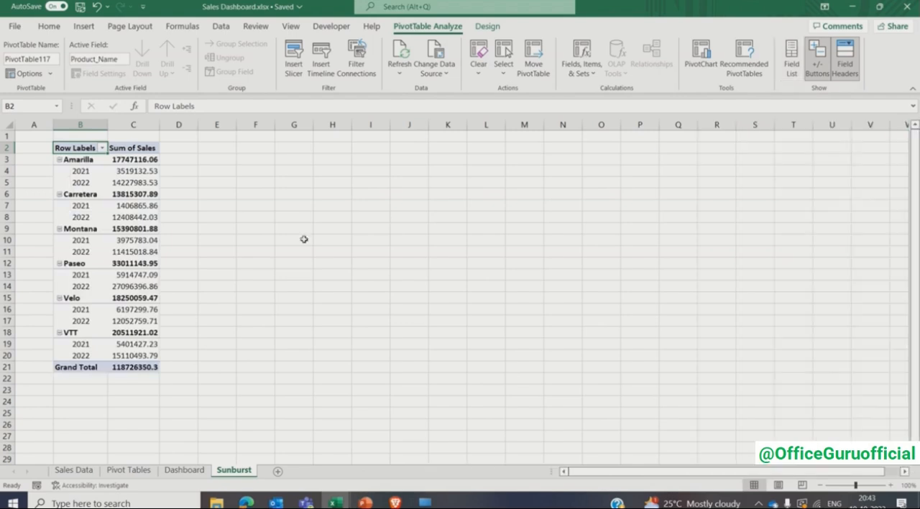
pyautogui.rightClick(90, 365)
pyautogui.click(137, 284)
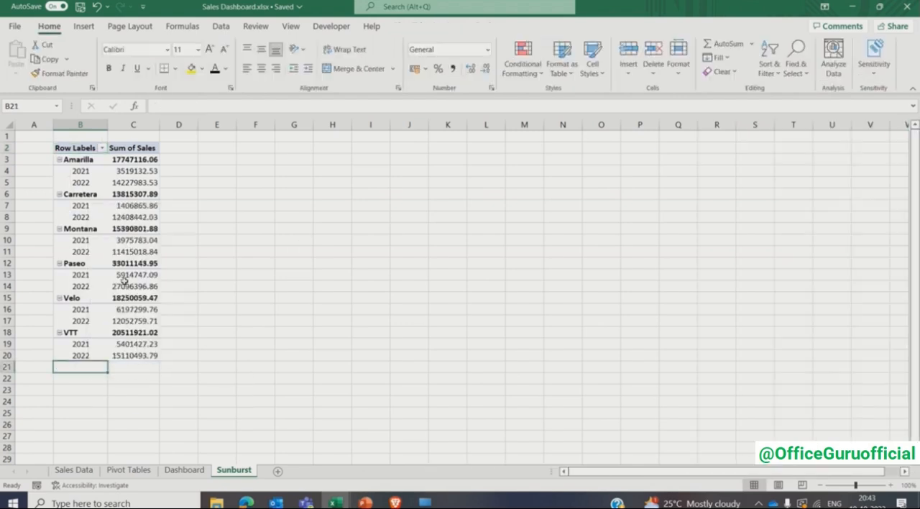
# - Switch the PivotTable to the classic layout and remove the Product_Name subtotals
pyautogui.rightClick(88, 217)
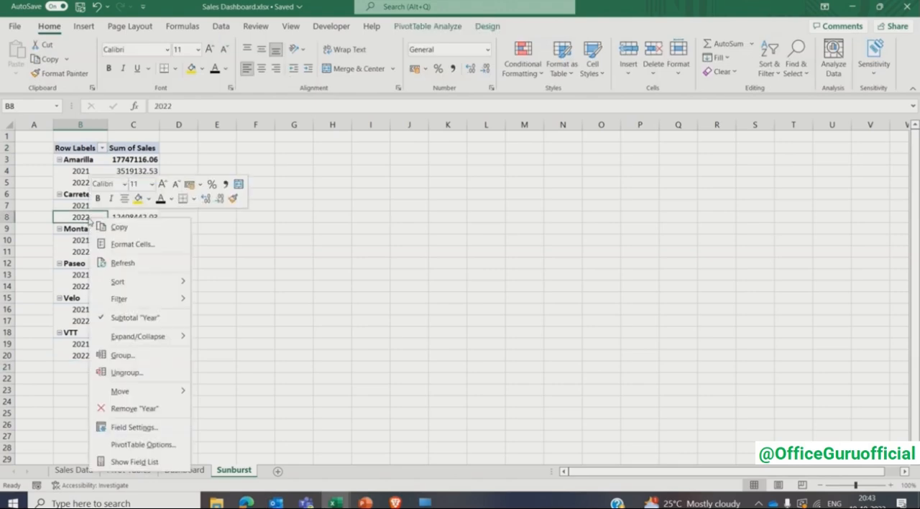
pyautogui.click(138, 445)
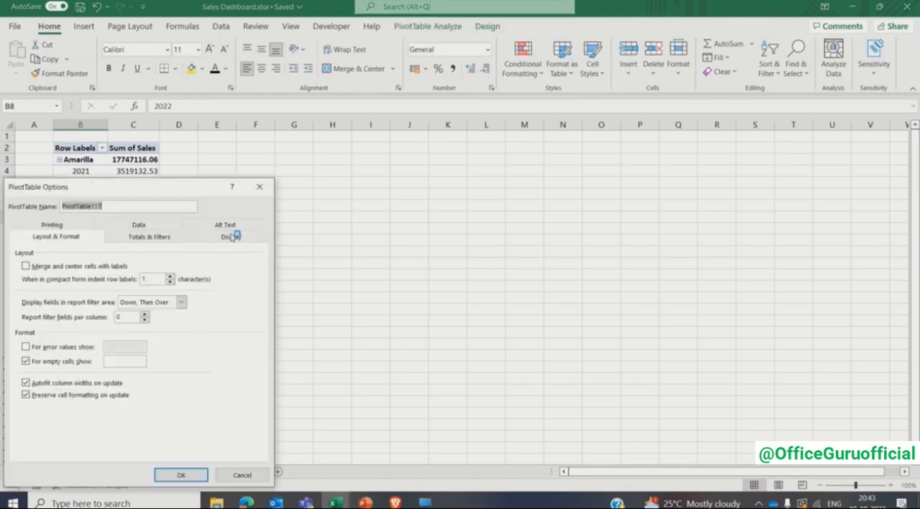
pyautogui.click(234, 237)
pyautogui.click(26, 331)
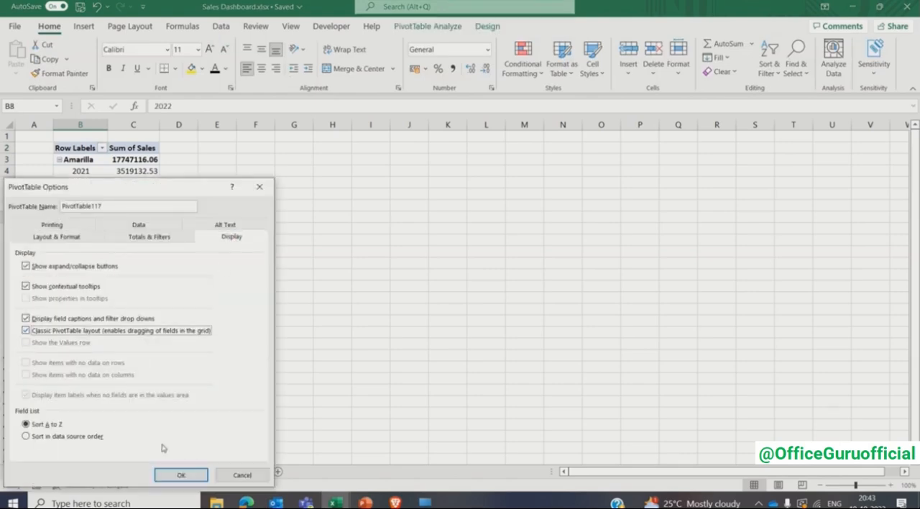
pyautogui.click(179, 474)
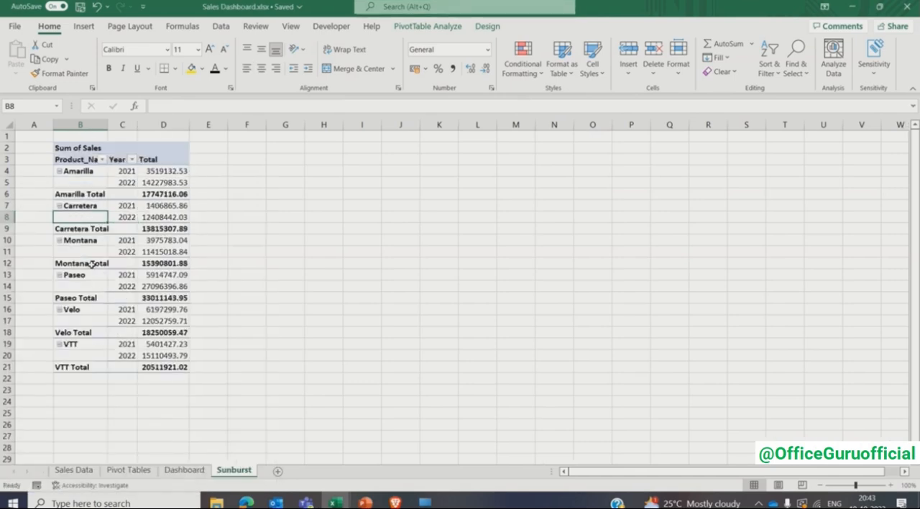
pyautogui.rightClick(92, 267)
pyautogui.click(119, 112)
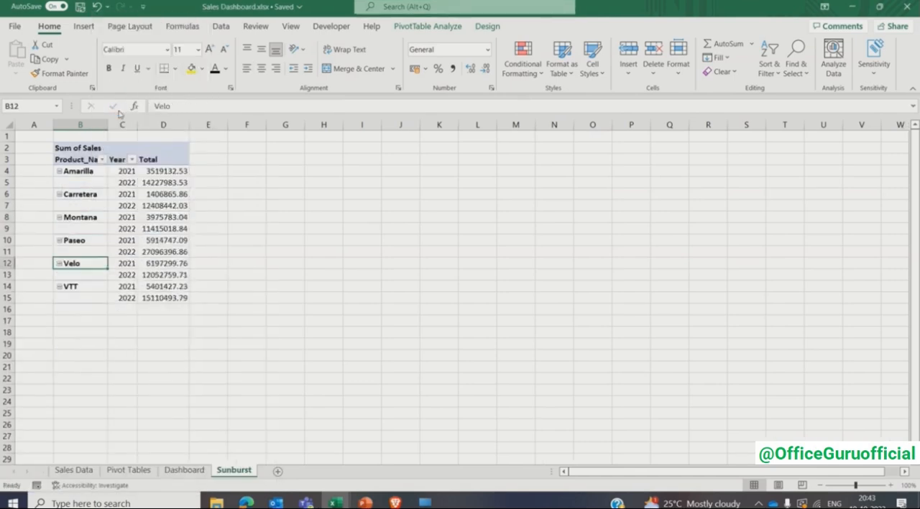
# - Format the PivotTable's sales values in D4:D15 with thousands separators and no decimals
pyautogui.click(147, 171)
pyautogui.hotkey('ctrl', 'shift', 'Down')
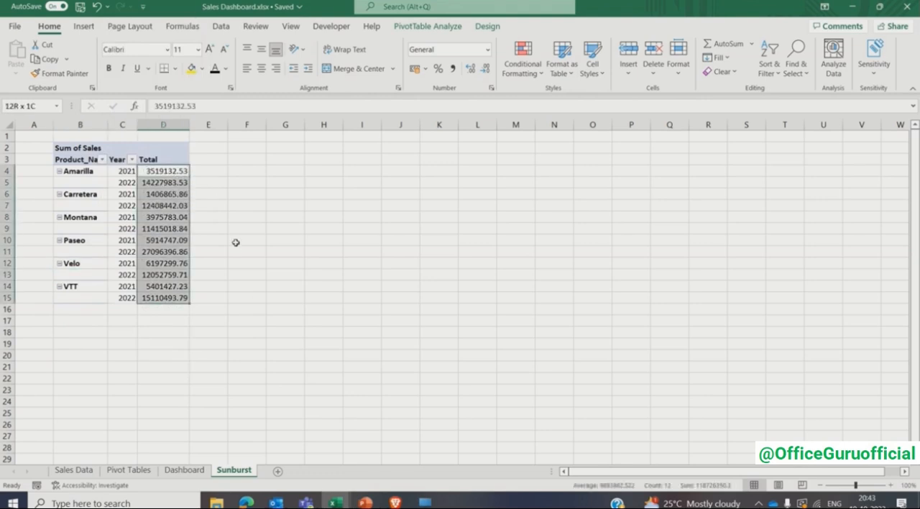
pyautogui.click(453, 69)
pyautogui.click(486, 69)
pyautogui.click(485, 69)
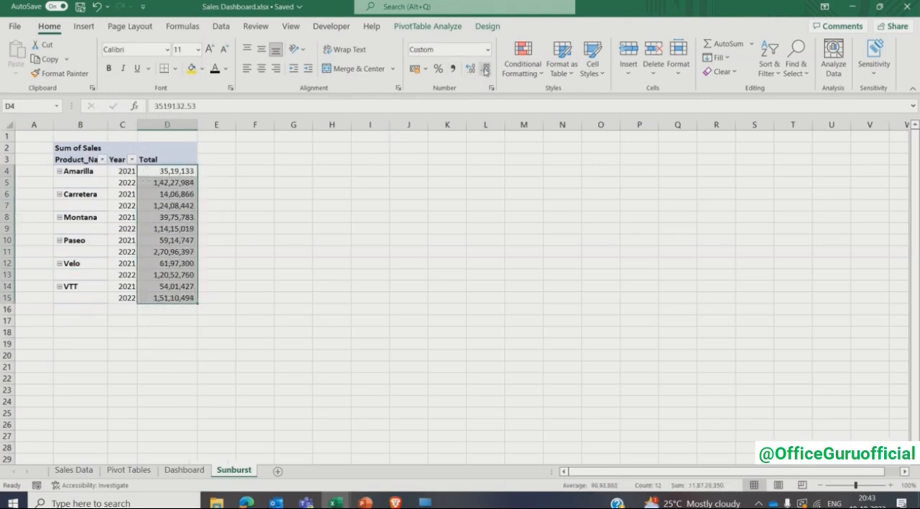
# - Turn on Repeat item labels for the PivotTable's Product_Name field
pyautogui.rightClick(84, 182)
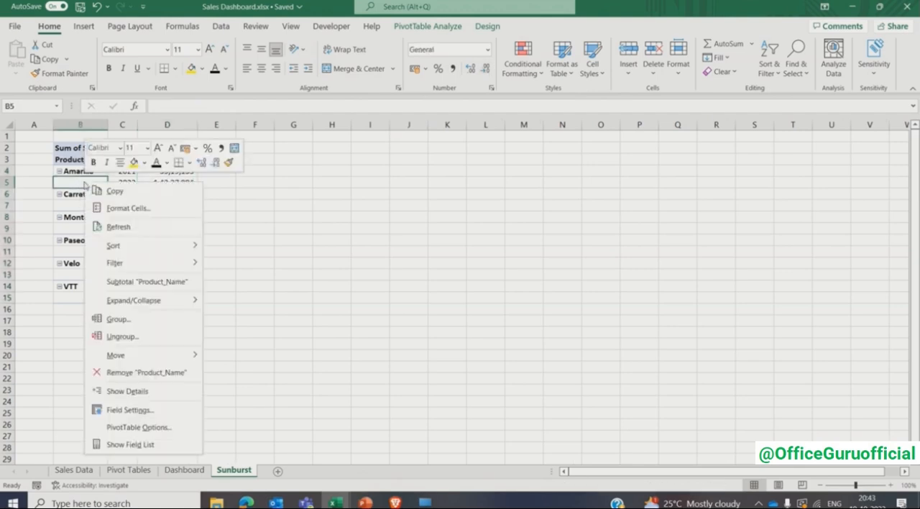
pyautogui.click(130, 409)
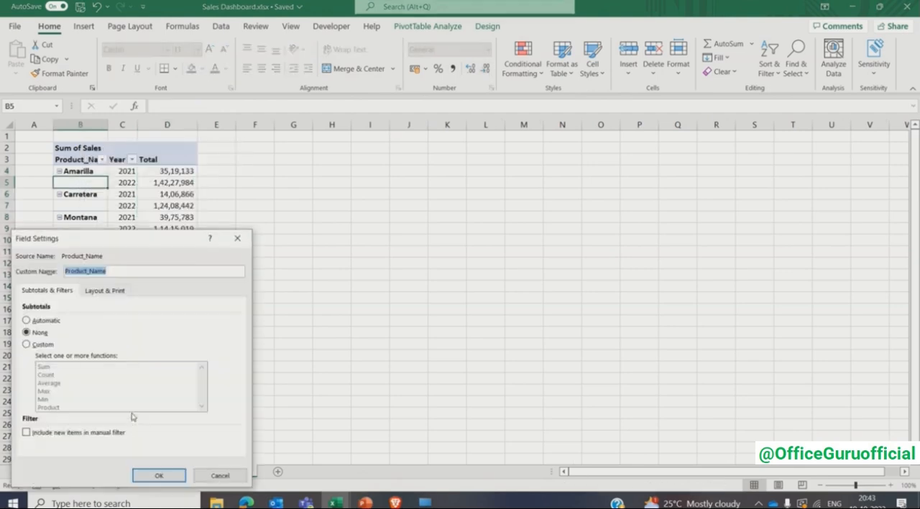
pyautogui.click(108, 297)
pyautogui.click(26, 374)
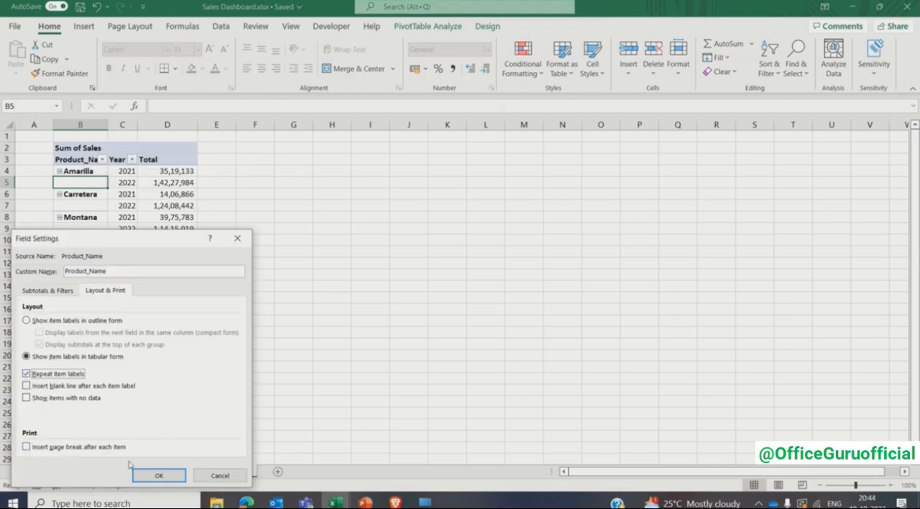
pyautogui.click(159, 475)
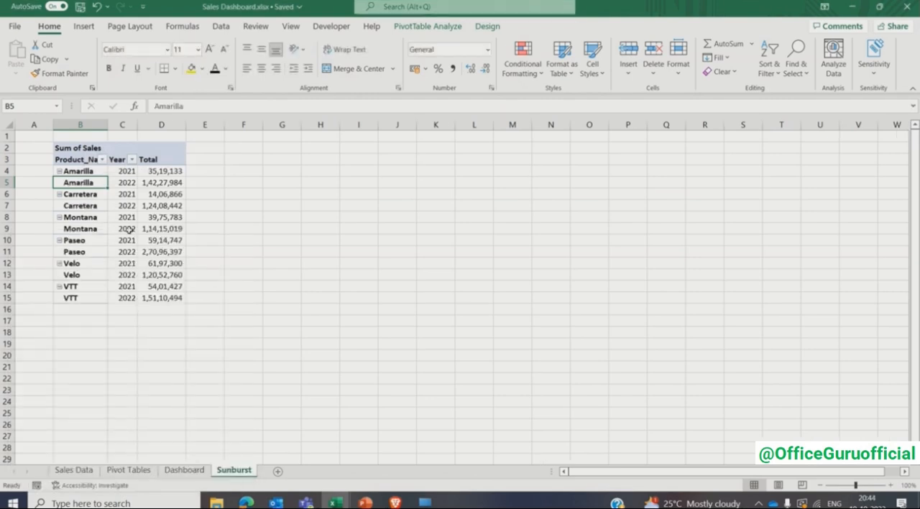
# - Try to insert a Sunburst chart directly from the PivotTable data
pyautogui.click(128, 229)
pyautogui.click(84, 26)
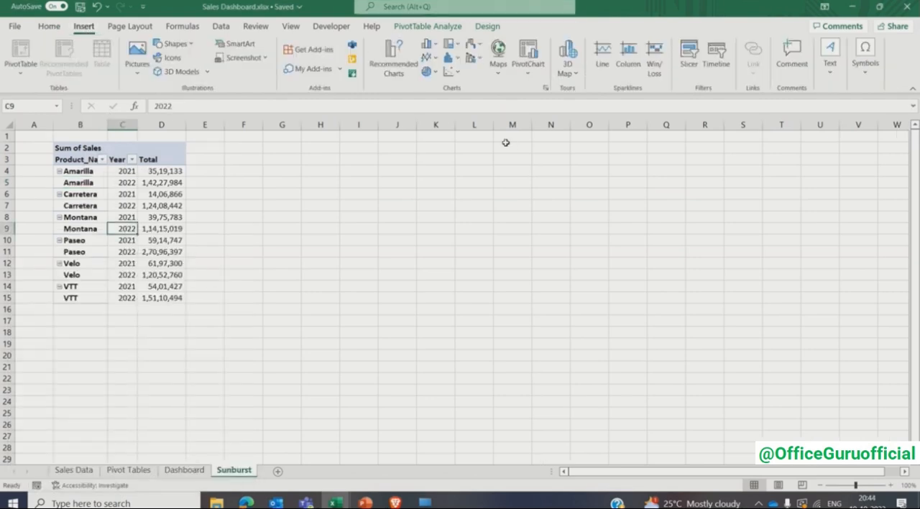
pyautogui.click(546, 88)
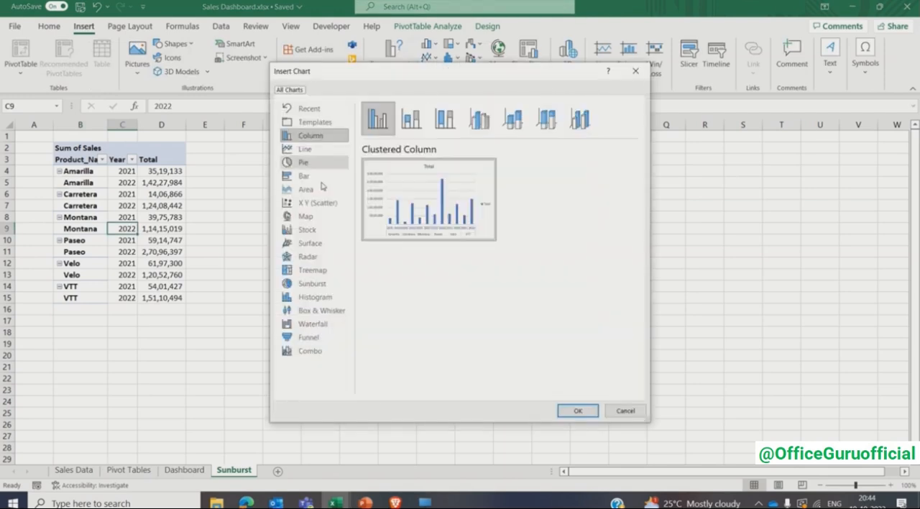
pyautogui.click(304, 287)
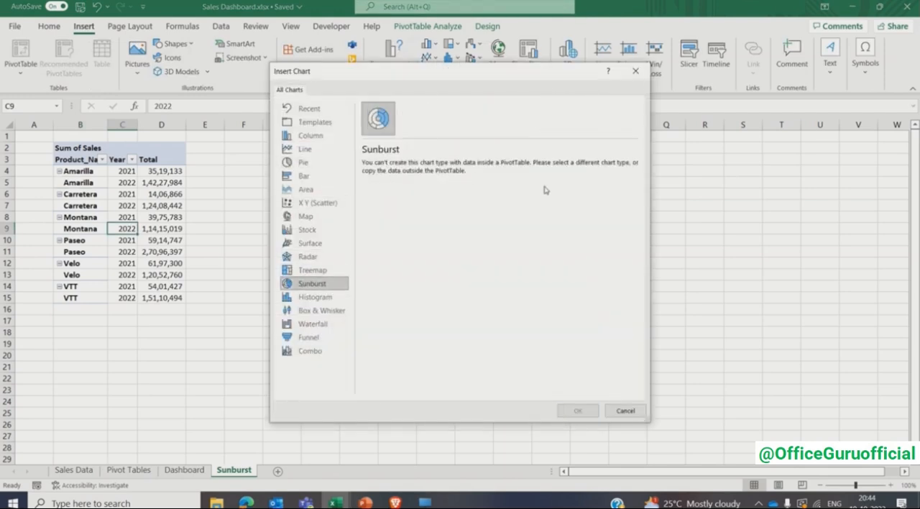
pyautogui.click(613, 414)
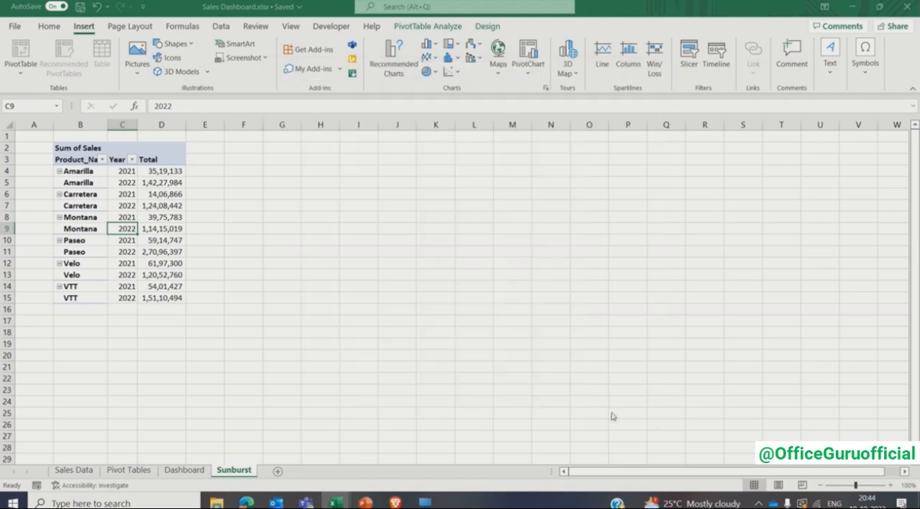
# - Copy the PivotTable range B3:D15 to cell G3 and autofit columns G and I to their contents
pyautogui.click(86, 161)
pyautogui.hotkey('ctrl', 'shift', 'Right')
pyautogui.hotkey('ctrl', 'shift', 'Down')
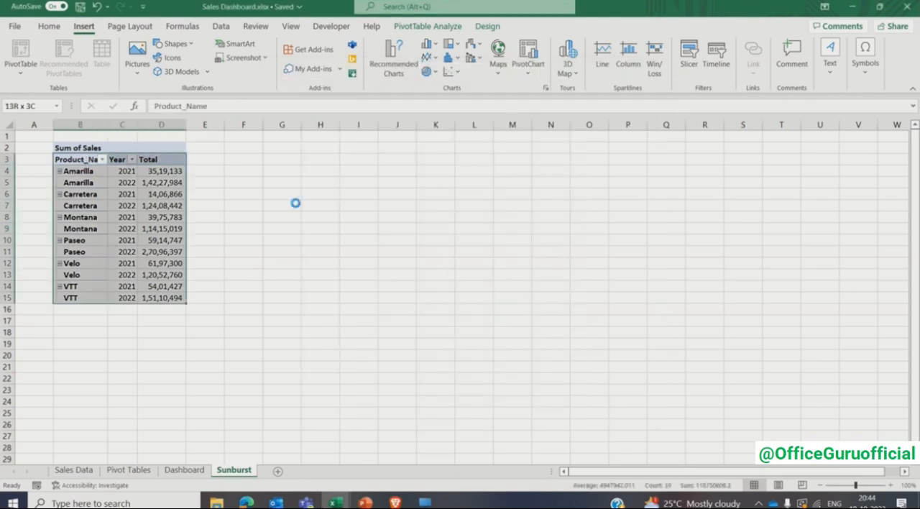
pyautogui.hotkey('ctrl', 'c')
pyautogui.press('Right')
pyautogui.press('Right')
pyautogui.press('Right')
pyautogui.press('Right')
pyautogui.press('Right')
pyautogui.hotkey('ctrl', 'v')
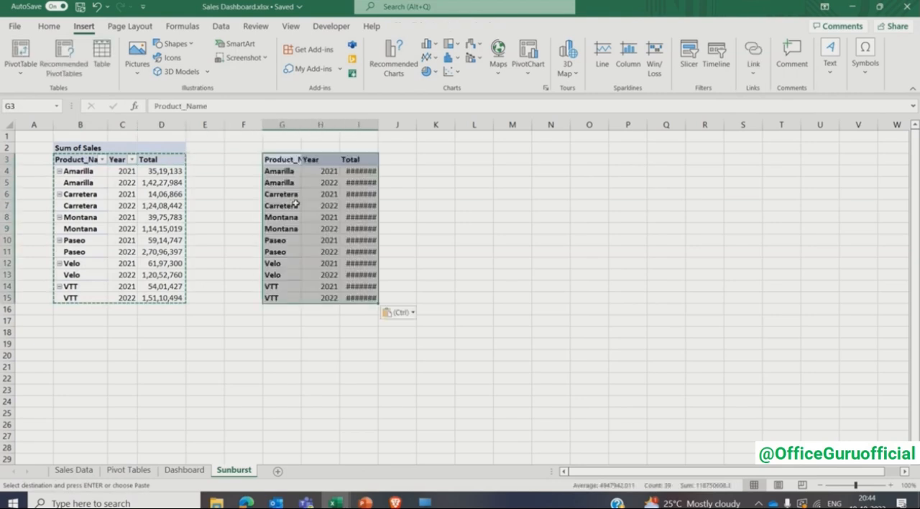
pyautogui.doubleClick(305, 122)
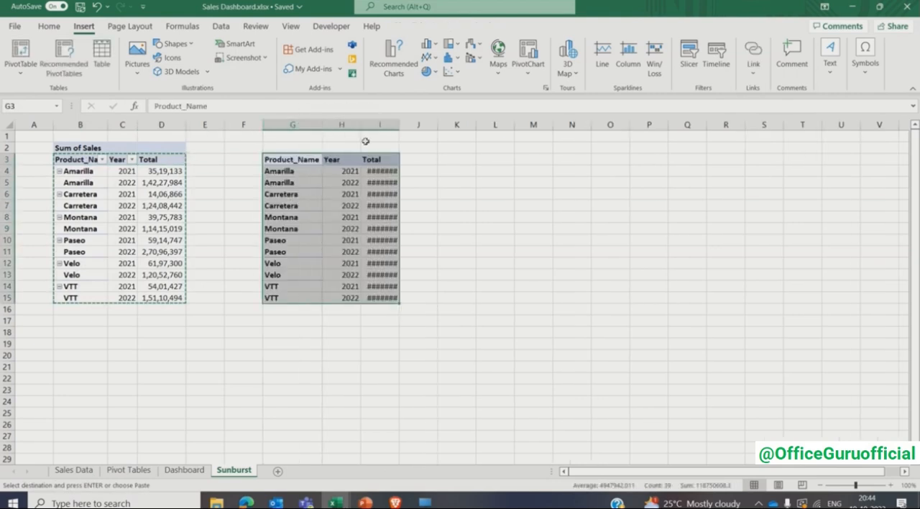
pyautogui.doubleClick(399, 124)
# - Rename the Total header in cell I3 of the copied data to Sales
pyautogui.click(386, 159)
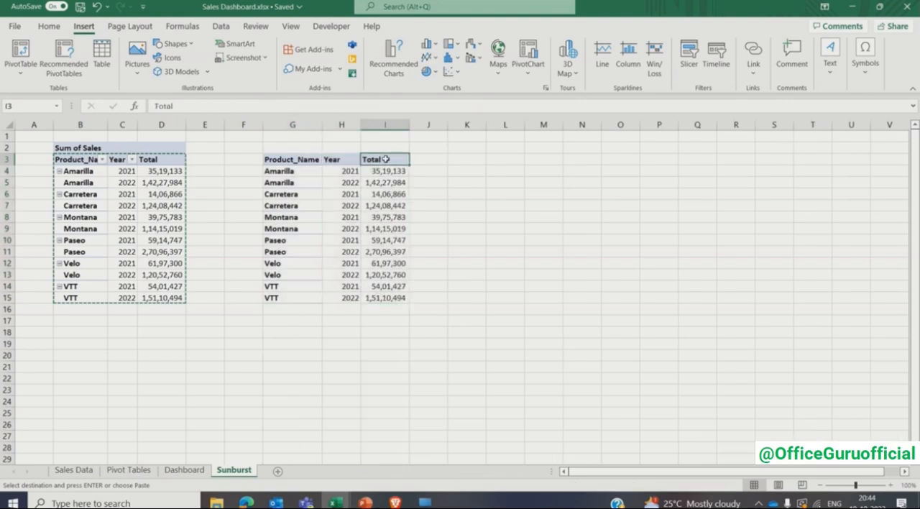
pyautogui.write('Sales')
pyautogui.press('Return')
# - Convert the copied range G3:I15 into an Excel table with headers
pyautogui.press('Up')
pyautogui.press('Left')
pyautogui.press('Left')
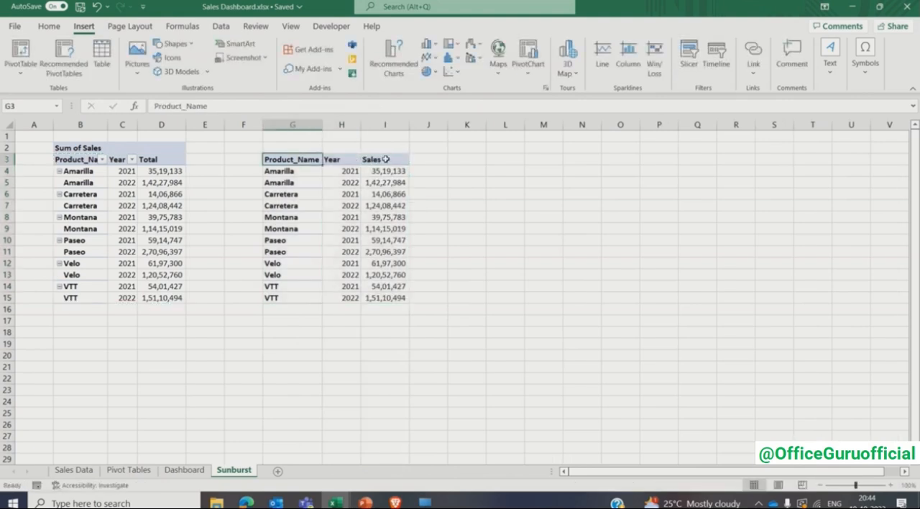
pyautogui.hotkey('ctrl', 'shift', 'Right')
pyautogui.hotkey('ctrl', 'shift', 'Down')
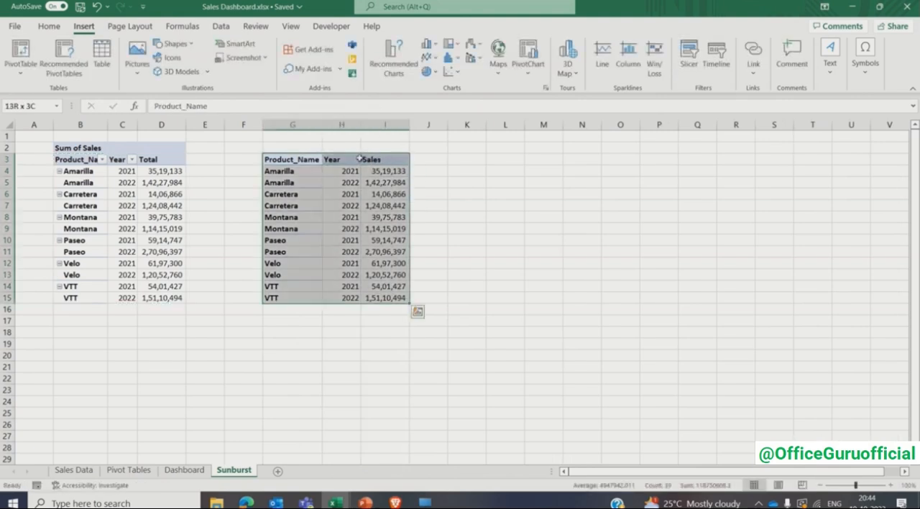
pyautogui.click(101, 54)
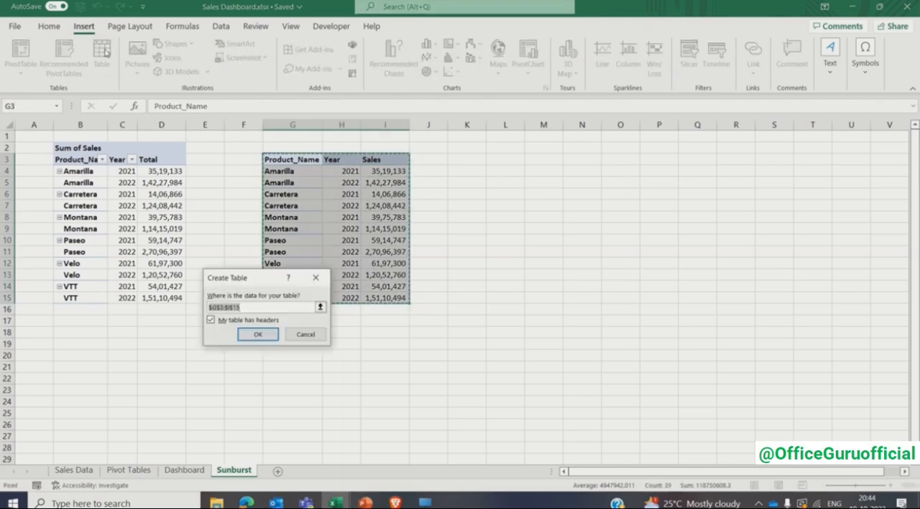
pyautogui.click(258, 335)
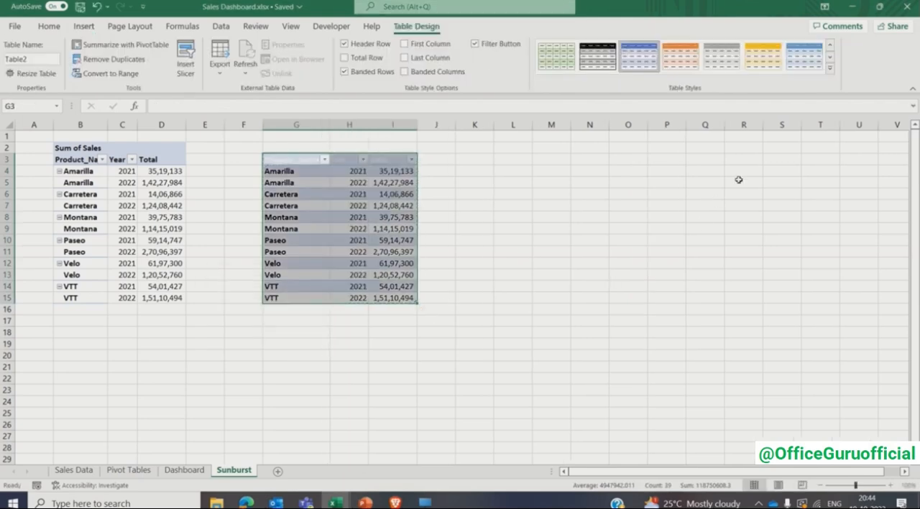
# - Apply a grey Light table style to the new table and set its header text in G3:I3 to black
pyautogui.click(830, 68)
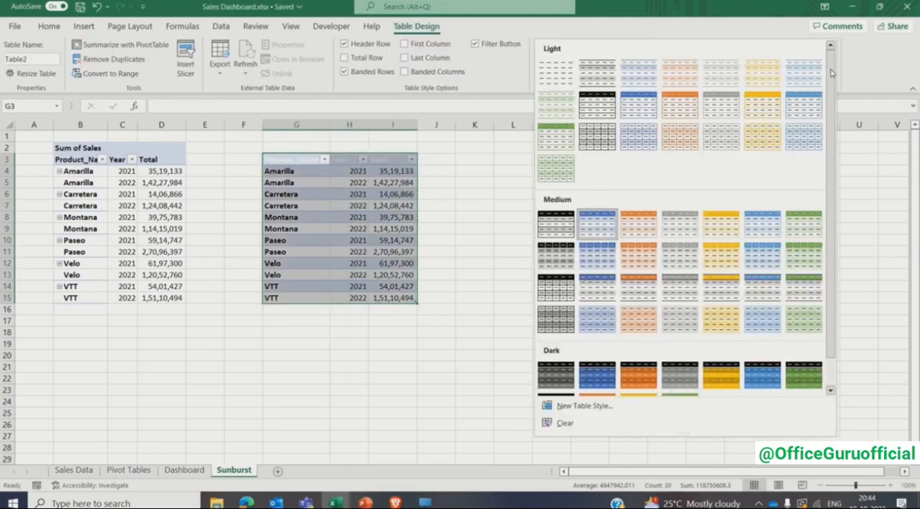
pyautogui.click(726, 103)
pyautogui.click(400, 160)
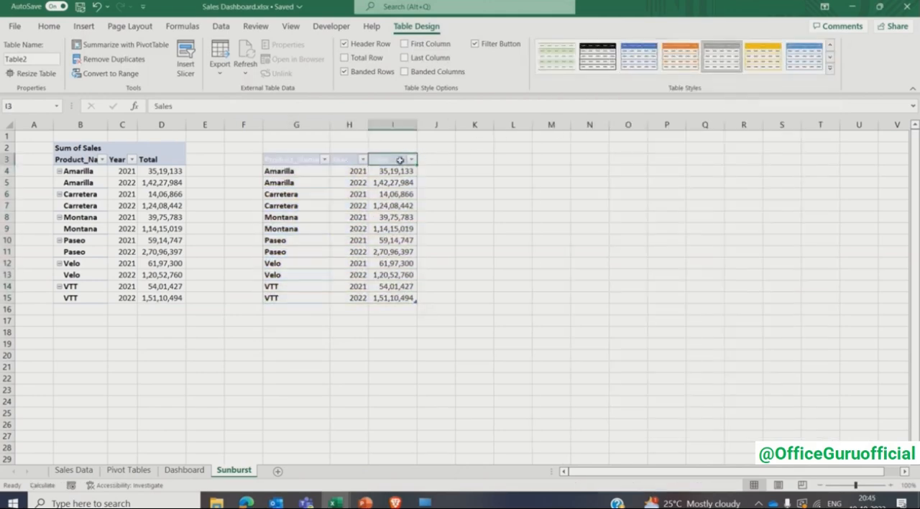
pyautogui.hotkey('ctrl', 'shift', 'Left')
pyautogui.click(49, 26)
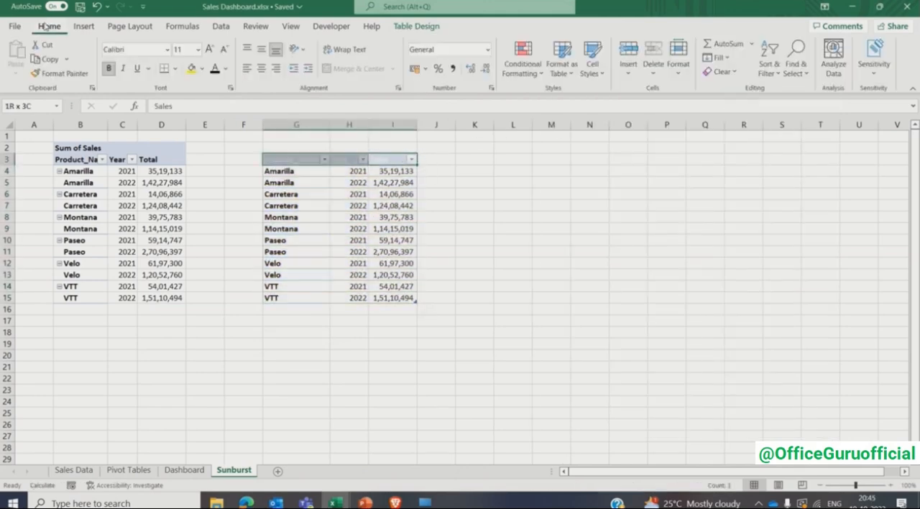
pyautogui.click(214, 72)
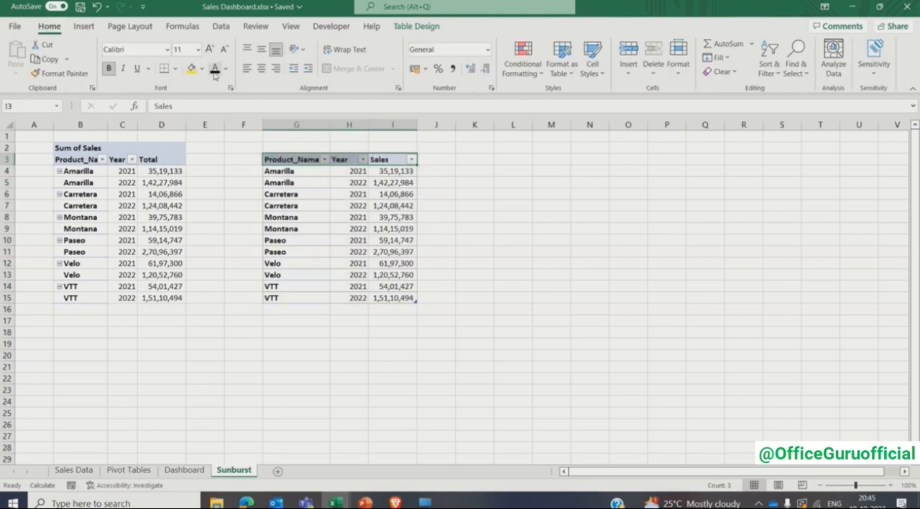
pyautogui.click(349, 217)
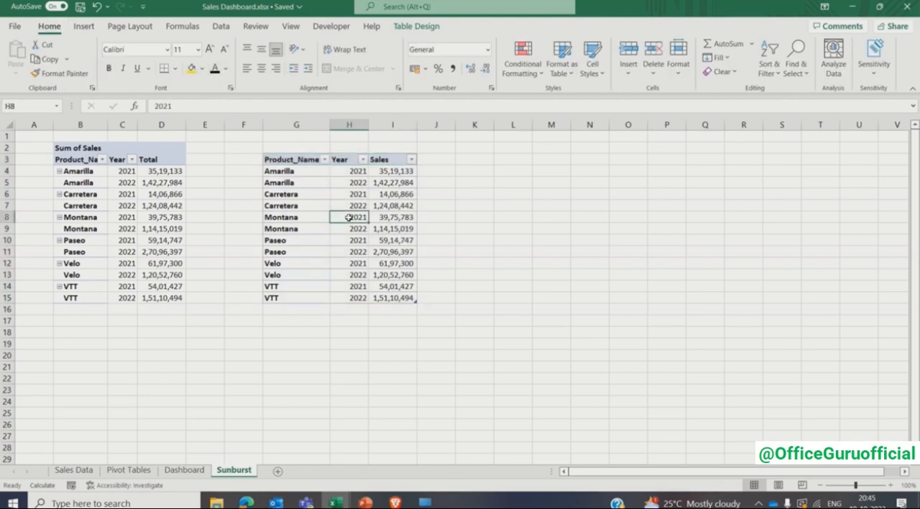
# - Change the first two year labels in the table, H4 and H5, to Yr 2021 and Yr 2022
pyautogui.click(348, 172)
pyautogui.press('F2')
pyautogui.press('Home')
pyautogui.write('Yr')
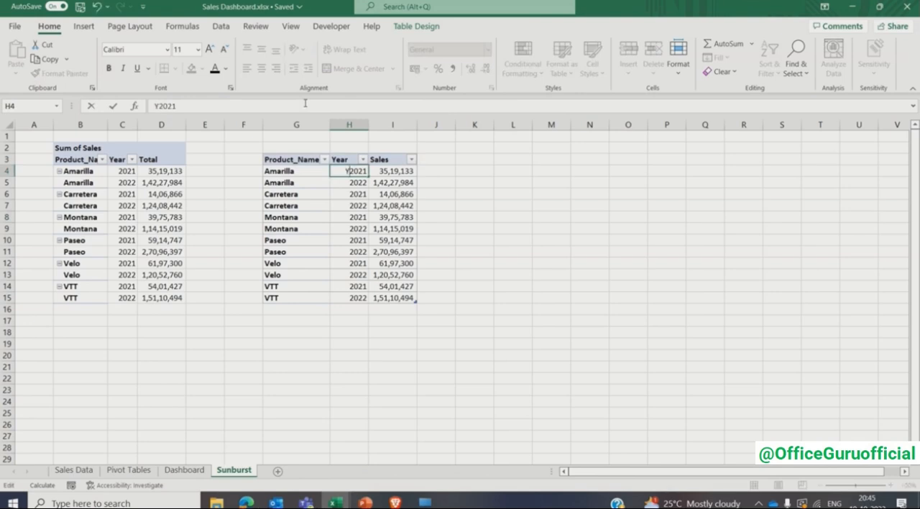
pyautogui.press('Return')
pyautogui.press('F2')
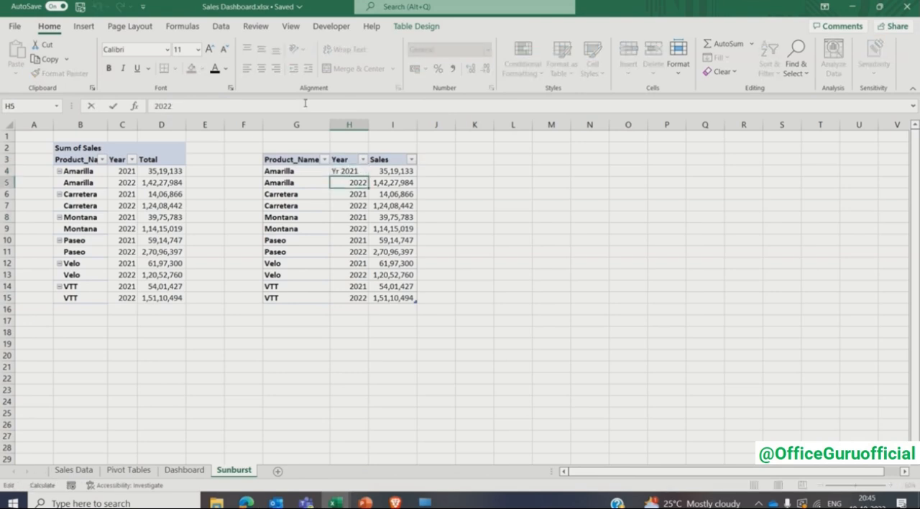
pyautogui.press('Home')
pyautogui.write('Yr')
pyautogui.press('Return')
pyautogui.press('Up')
pyautogui.press('Up')
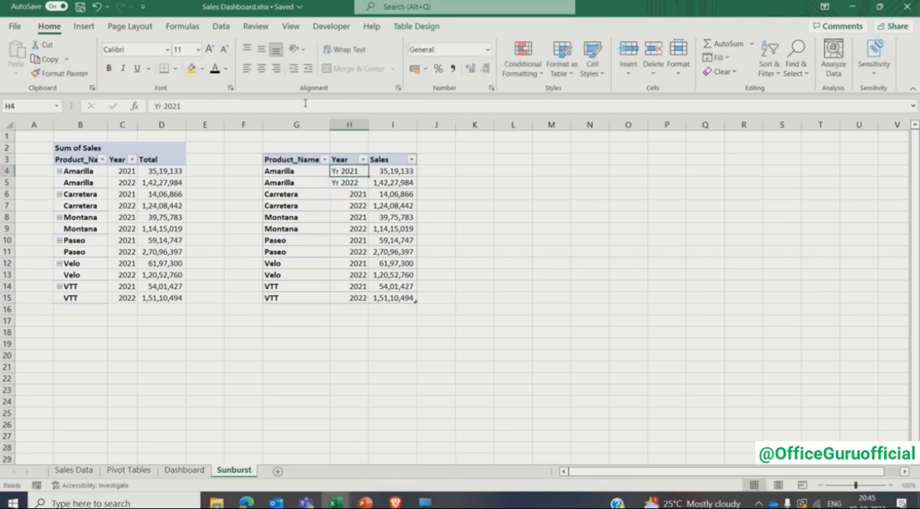
# - Copy the Yr 2021 and Yr 2022 labels from H4:H5 into the rest of the Year column, H6:H15
pyautogui.hotkey('shift', 'Down')
pyautogui.hotkey('ctrl', 'c')
pyautogui.press('Down')
pyautogui.press('Down')
pyautogui.hotkey('ctrl', 'shift', 'Down')
pyautogui.hotkey('ctrl', 'v')
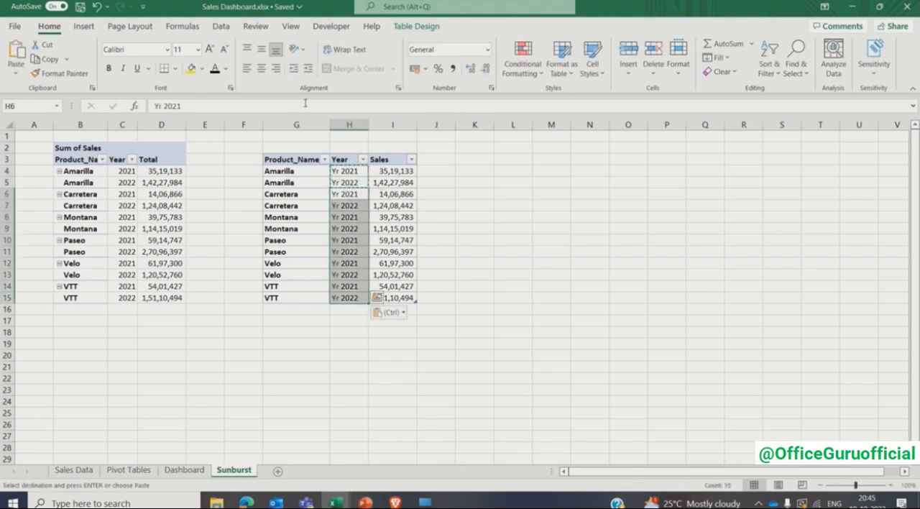
pyautogui.click(341, 191)
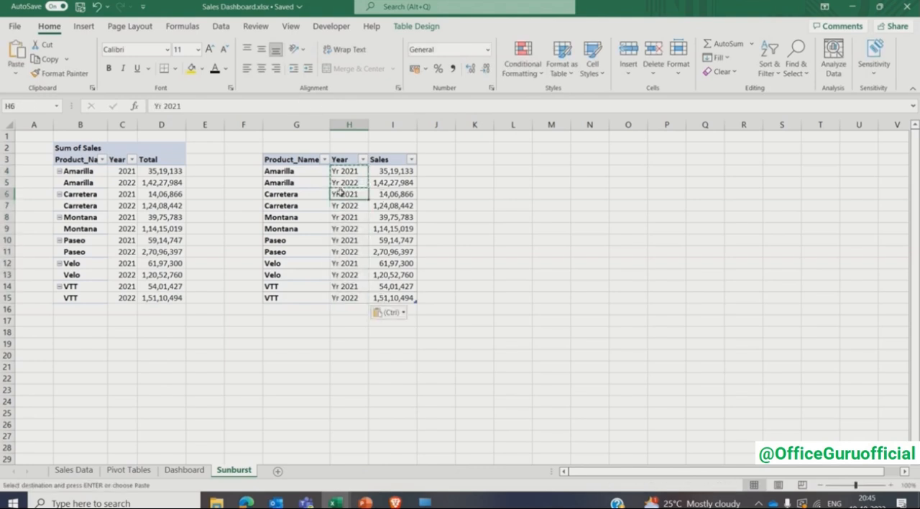
pyautogui.click(307, 216)
pyautogui.press('Escape')
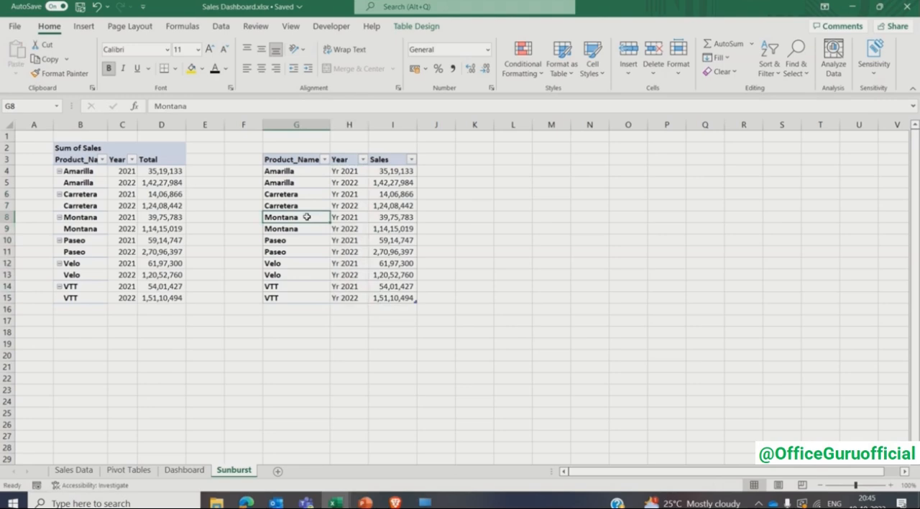
# - Insert a Sunburst chart based on the product, year and sales table
pyautogui.click(89, 26)
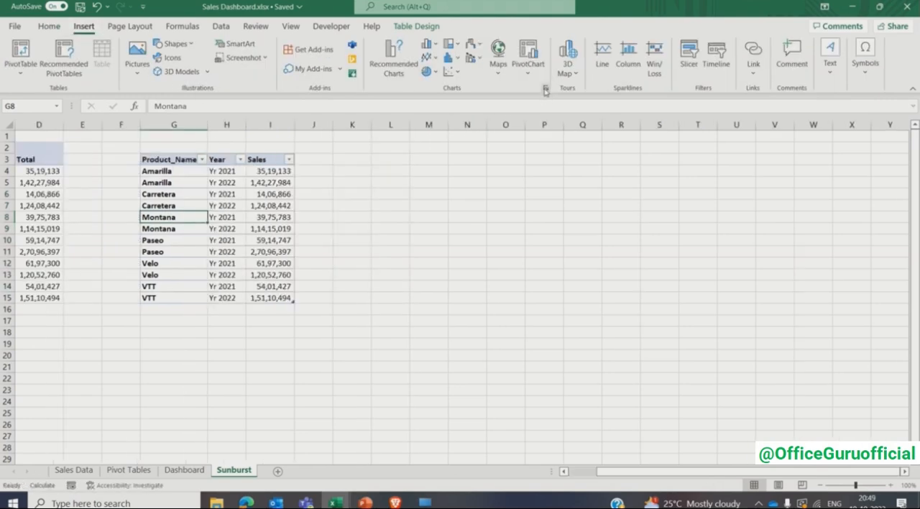
pyautogui.click(546, 89)
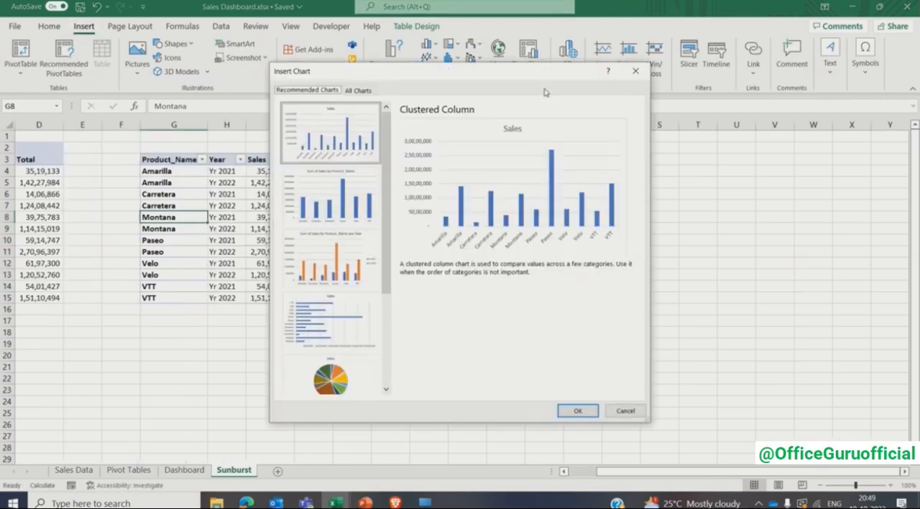
pyautogui.click(359, 91)
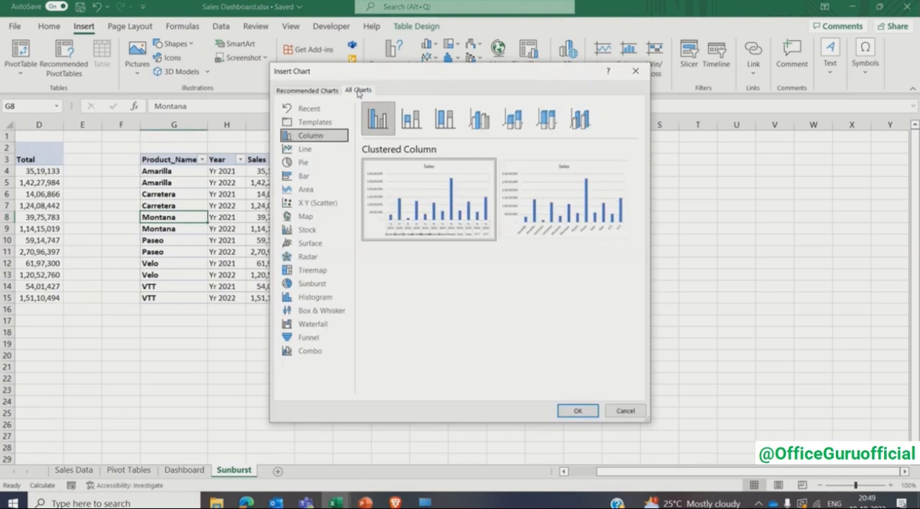
pyautogui.click(312, 283)
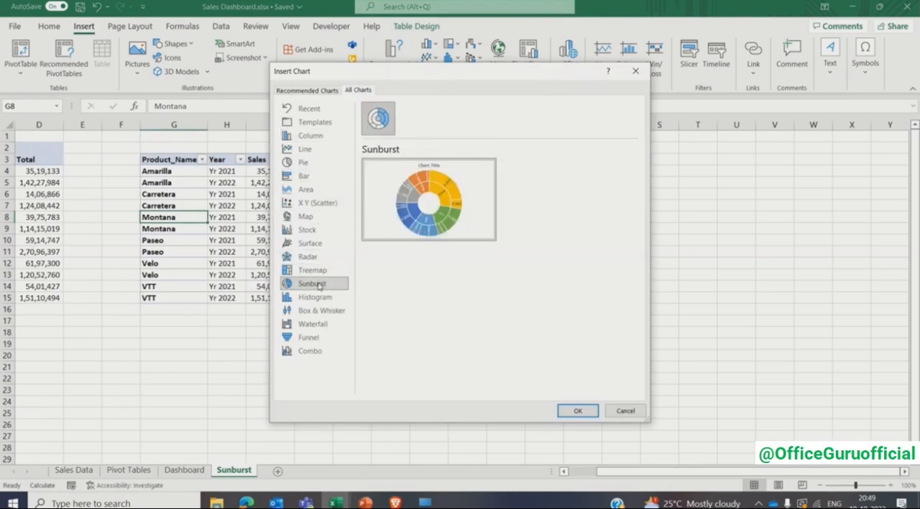
pyautogui.click(578, 411)
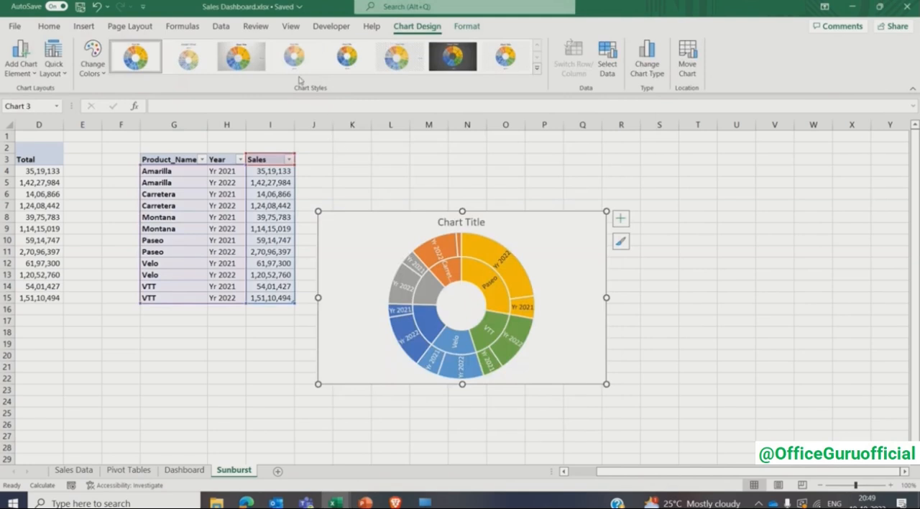
# - Apply the fourth chart style to the Sunburst chart and remove its chart title and legend
pyautogui.click(295, 57)
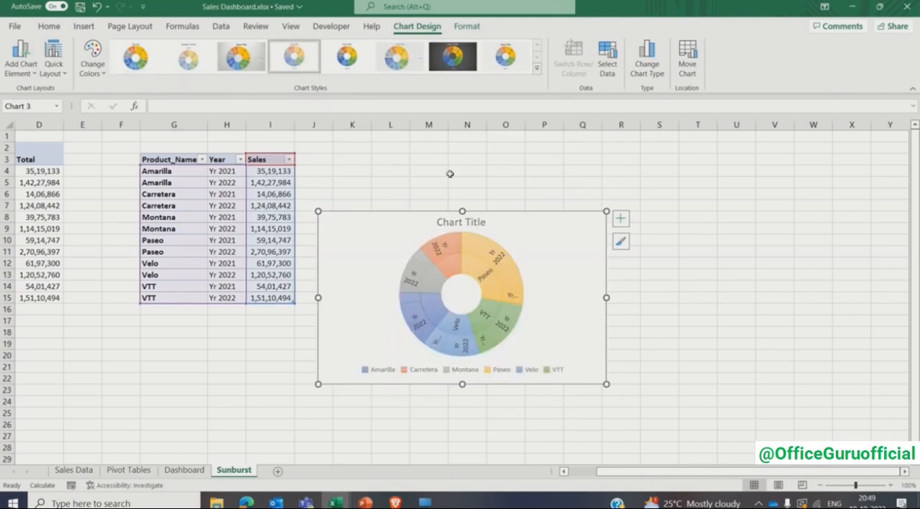
pyautogui.click(620, 220)
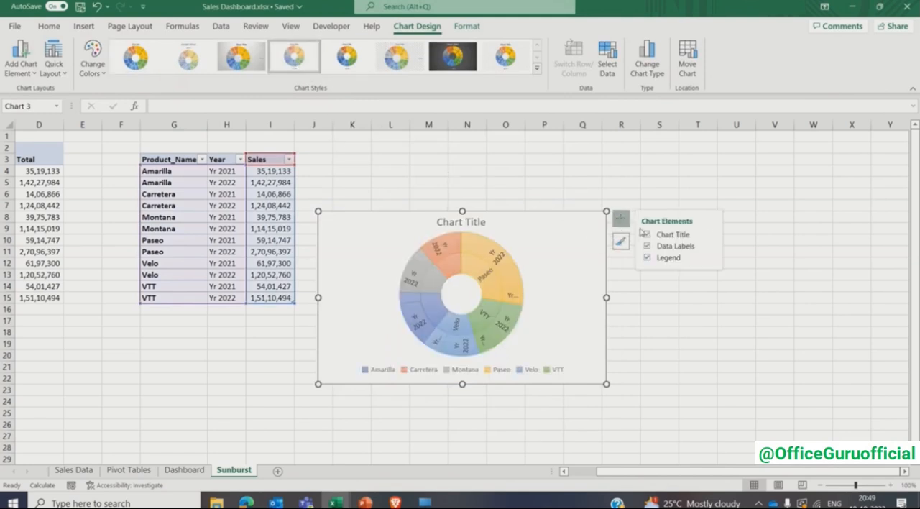
pyautogui.click(647, 235)
pyautogui.click(647, 258)
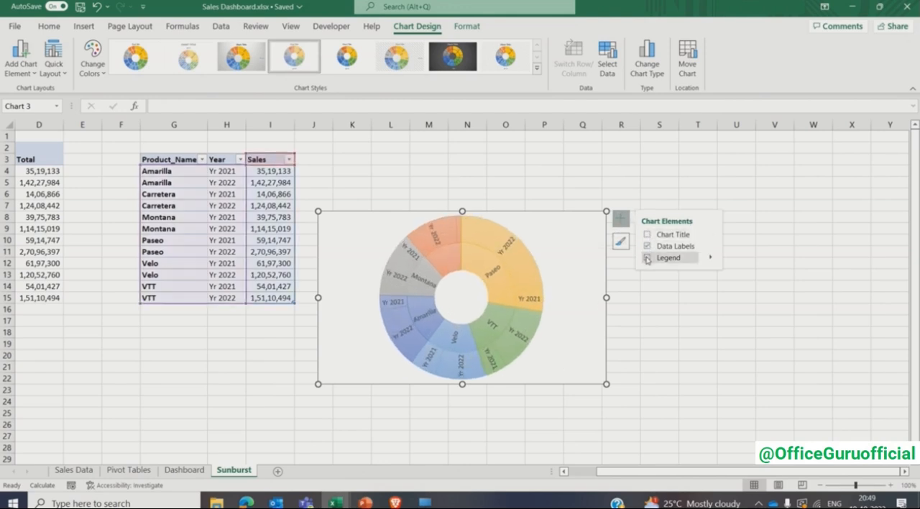
# - Add values to the Sunburst data labels beside the category names, with New Line as the separator
pyautogui.click(712, 249)
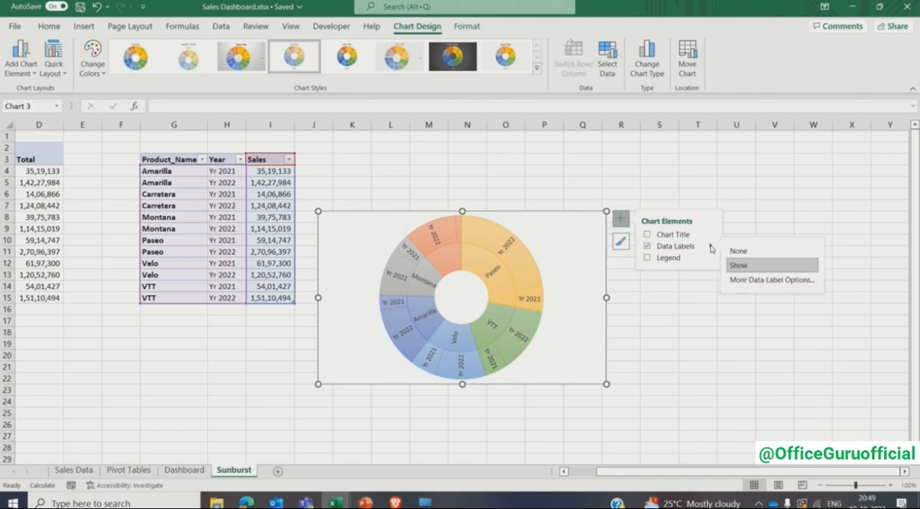
pyautogui.click(734, 279)
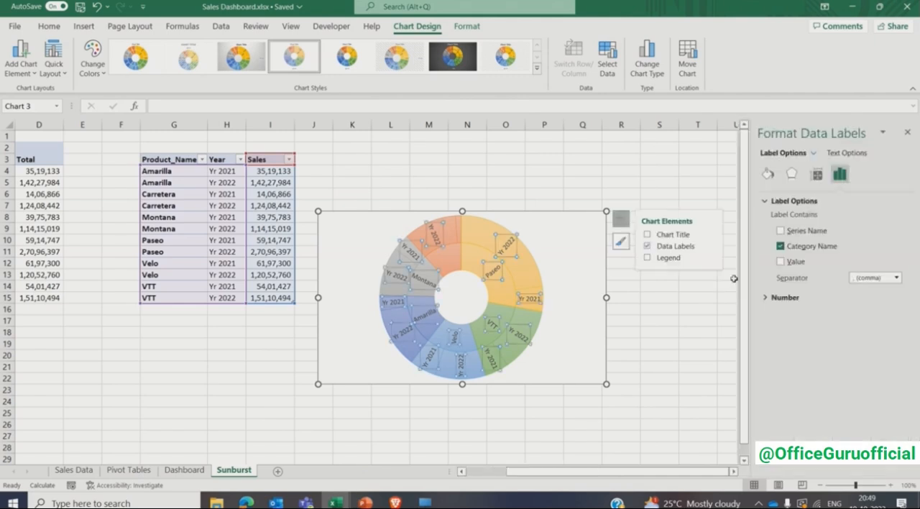
pyautogui.click(782, 262)
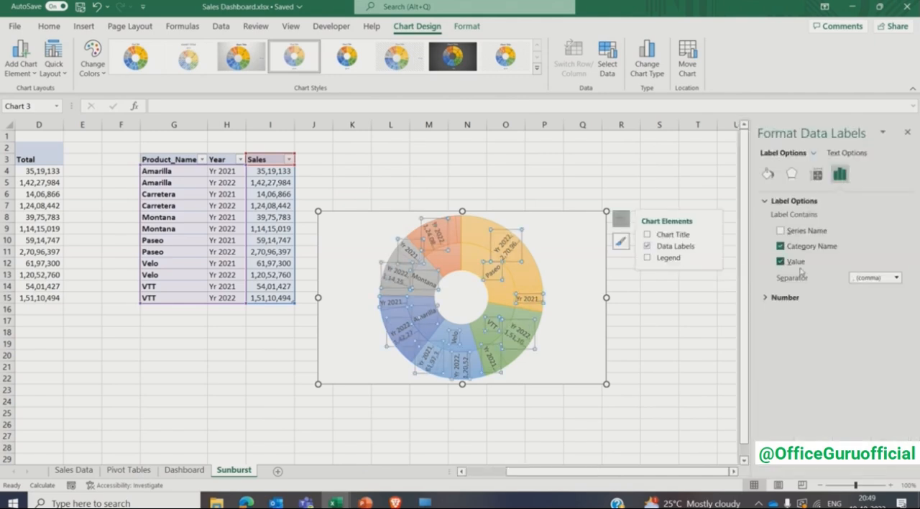
pyautogui.click(892, 281)
pyautogui.click(881, 323)
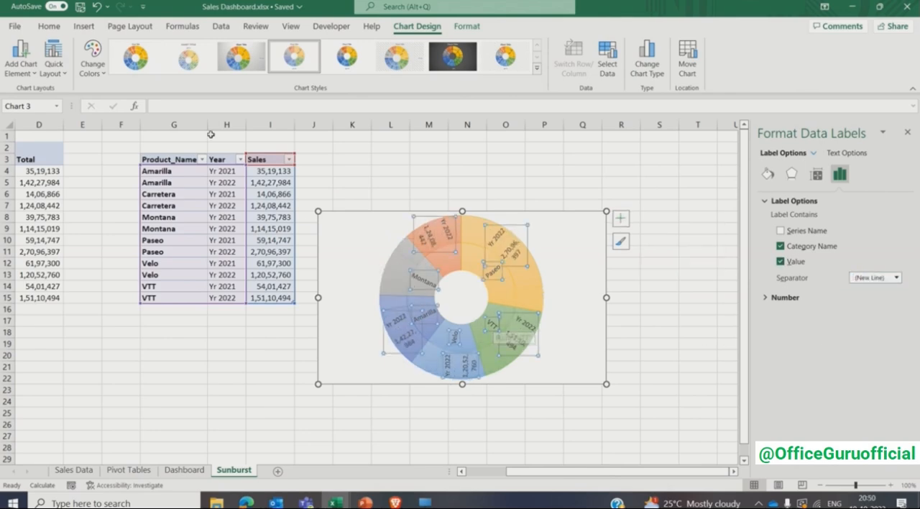
# - Make the Sunburst chart's data labels bold and reduce their font size so more labels fit
pyautogui.click(50, 26)
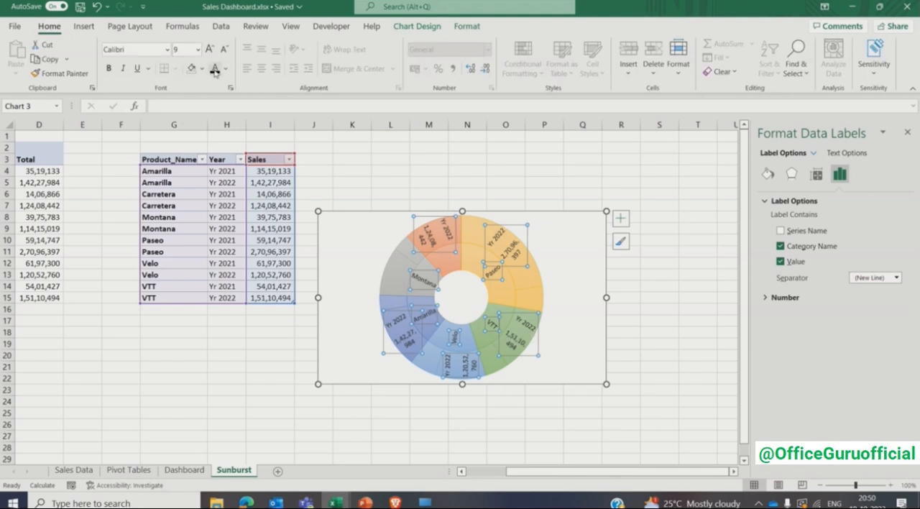
pyautogui.click(109, 68)
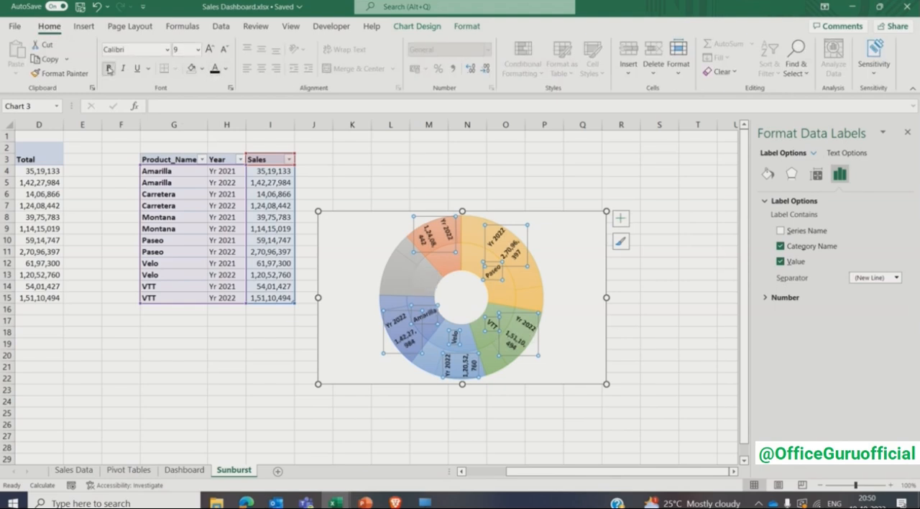
pyautogui.click(181, 50)
pyautogui.press('Return')
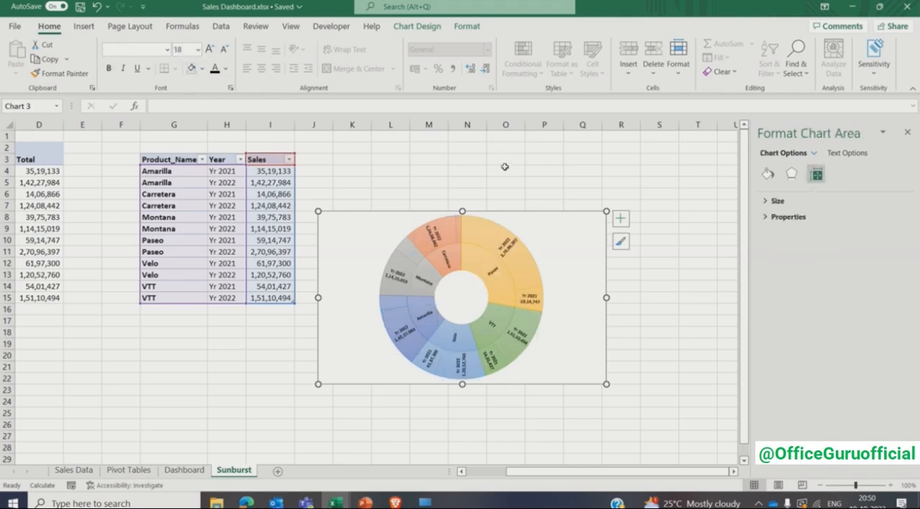
# - Move the Sunburst chart from the Sunburst sheet to the empty card on the Dashboard sheet
pyautogui.hotkey('ctrl', 'x')
pyautogui.click(184, 469)
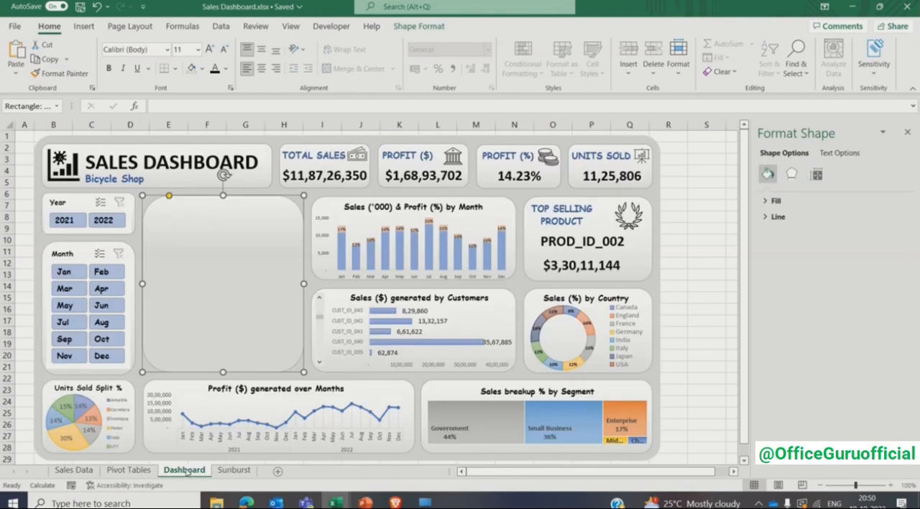
pyautogui.hotkey('ctrl', 'v')
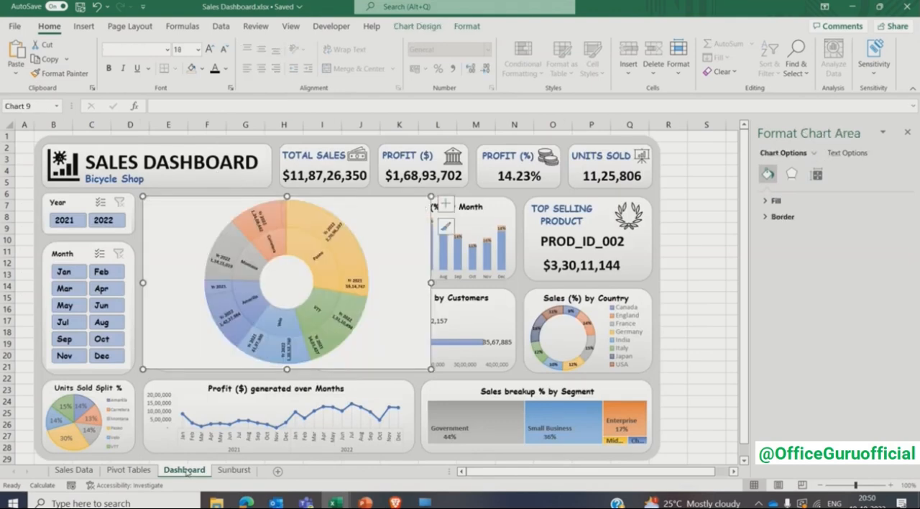
# - Set the Sunburst chart area to no fill and its border to no line
pyautogui.click(774, 201)
pyautogui.click(776, 219)
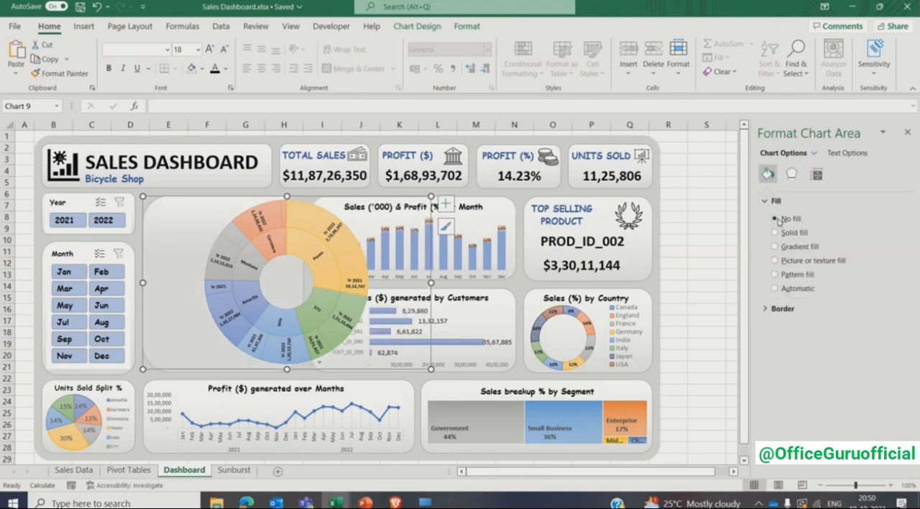
pyautogui.click(767, 308)
pyautogui.click(775, 327)
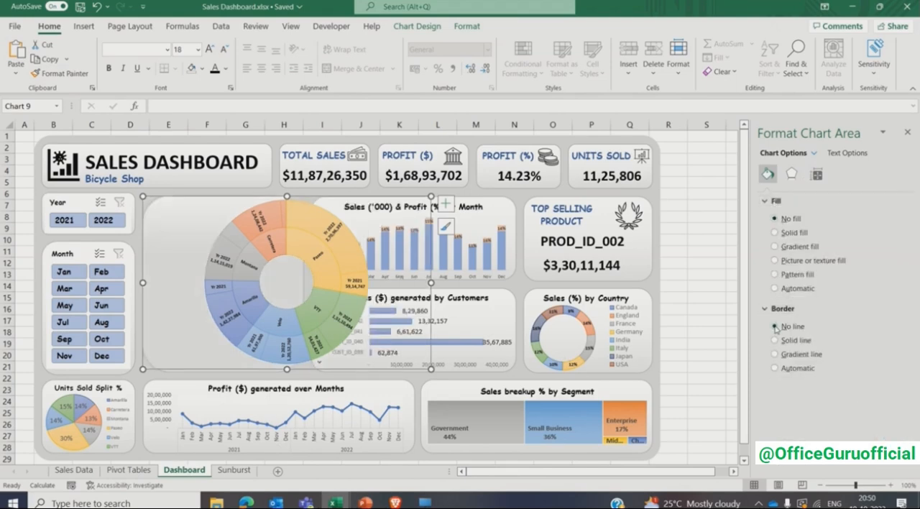
# - Narrow the Sunburst chart to the card's width and shorten it to end slightly above the card's lower edge
pyautogui.moveTo(431, 283); pyautogui.dragTo(305, 283)
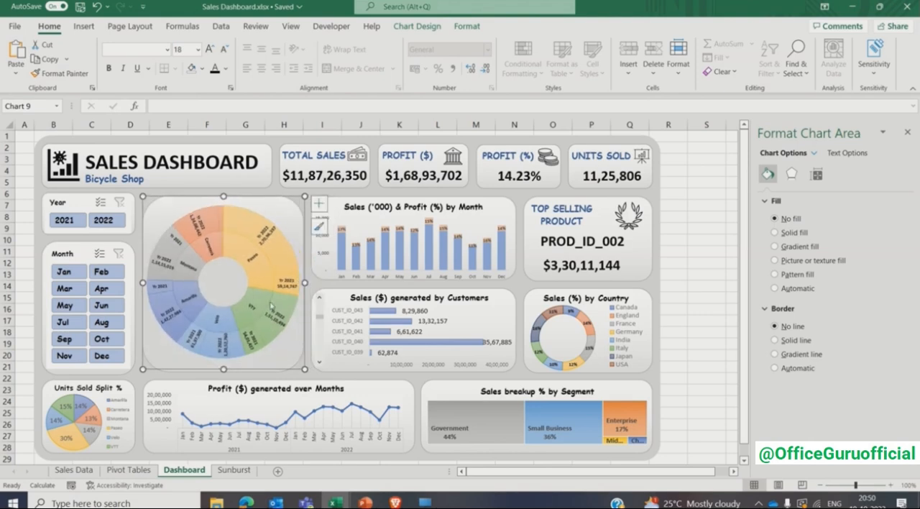
pyautogui.moveTo(223, 367); pyautogui.dragTo(224, 355)
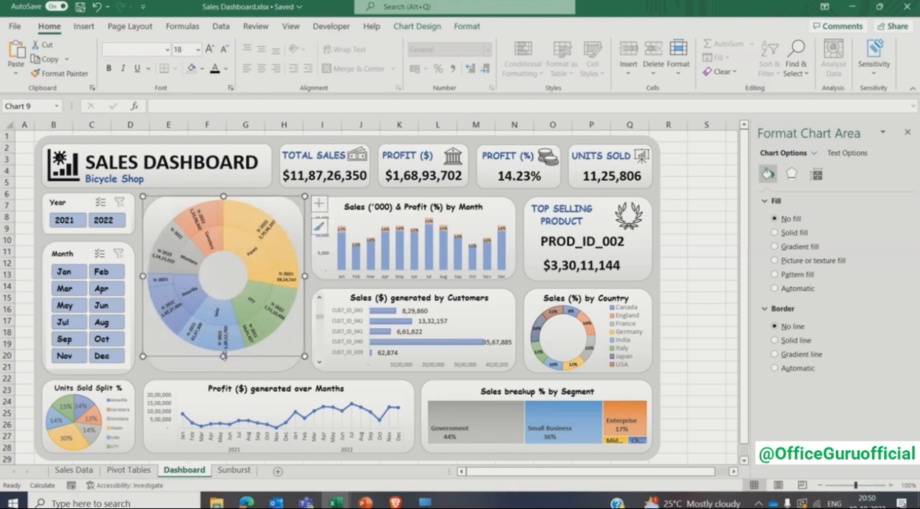
pyautogui.click(702, 303)
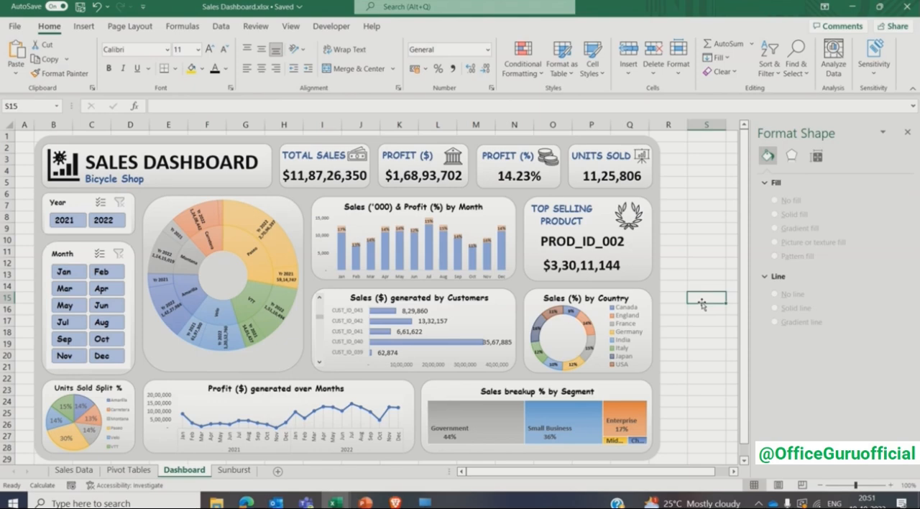
# - Insert a Year slicer for the product-by-year sales table on the Sunburst sheet
pyautogui.click(235, 470)
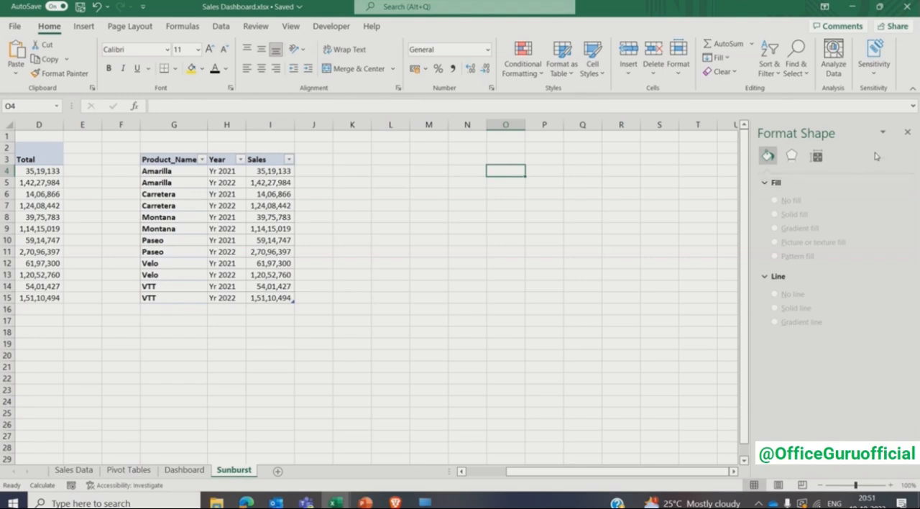
pyautogui.click(907, 132)
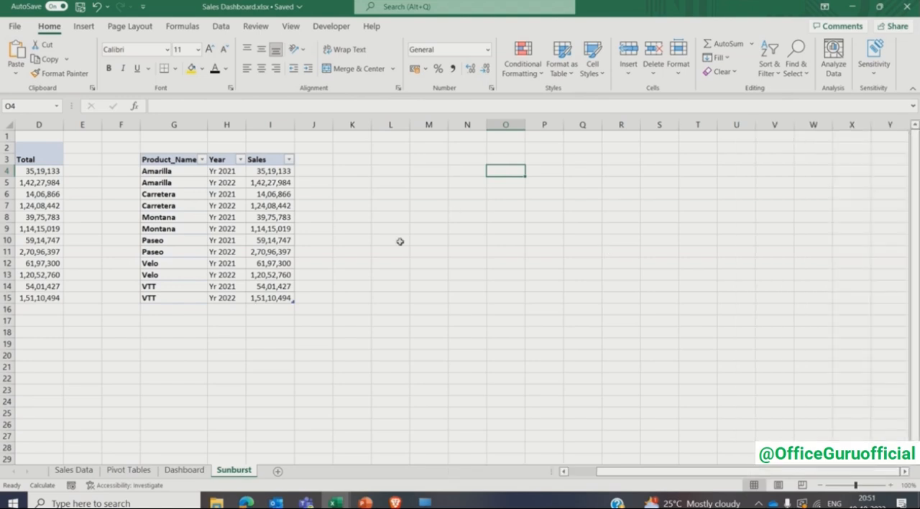
pyautogui.click(287, 229)
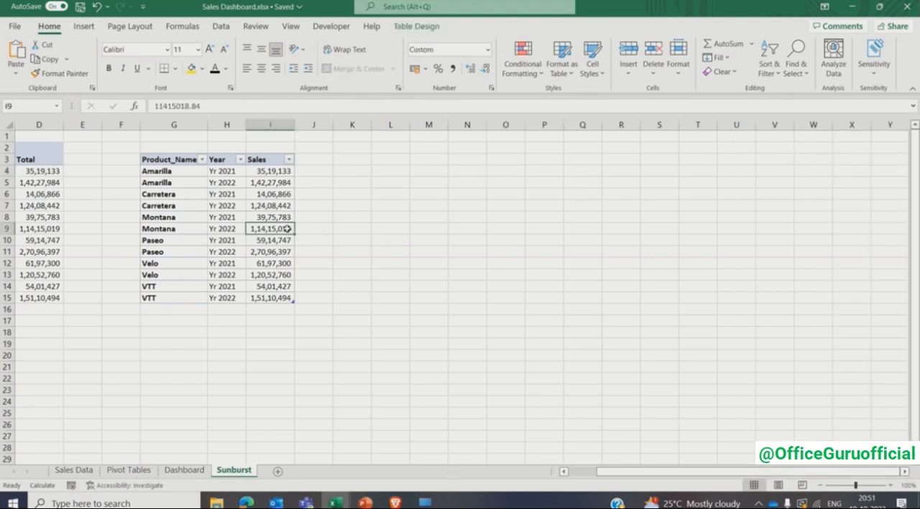
pyautogui.click(84, 25)
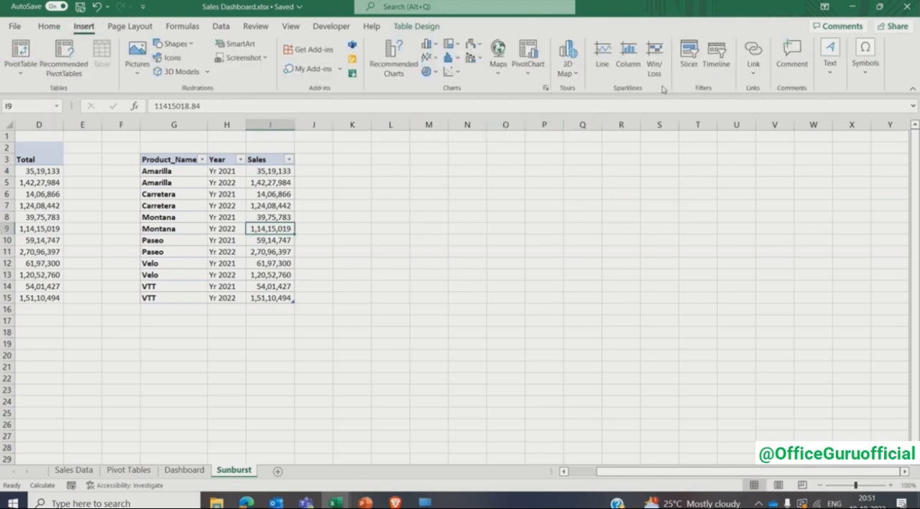
pyautogui.click(688, 65)
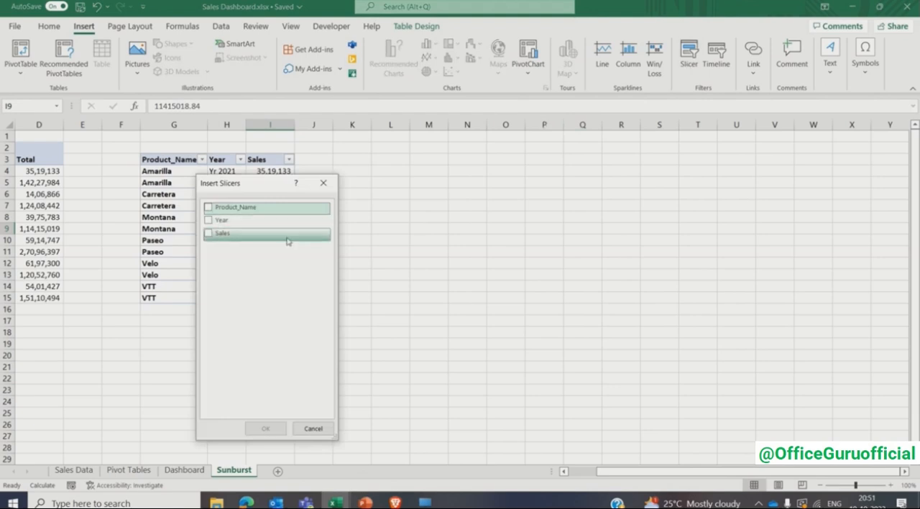
pyautogui.click(207, 223)
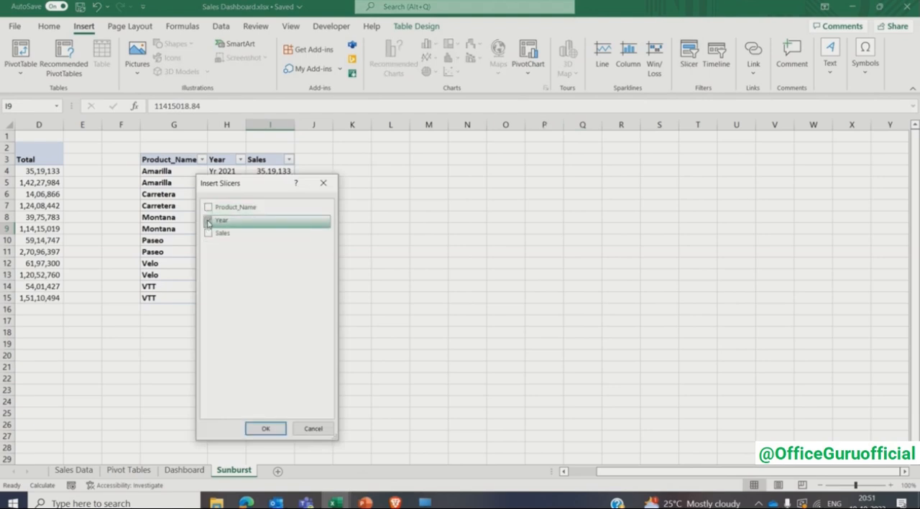
pyautogui.click(265, 428)
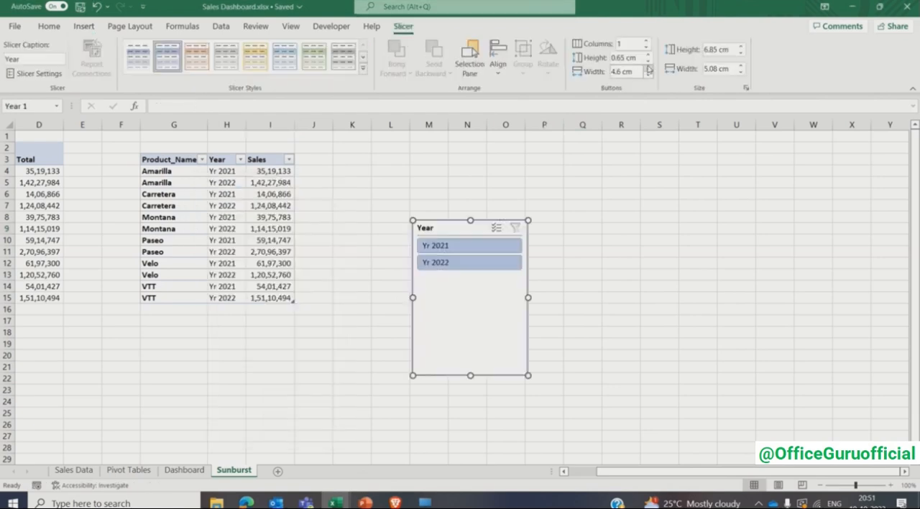
# - Arrange the Year slicer in 2 columns without its header and shorten it to about 1.2 cm high
pyautogui.click(646, 41)
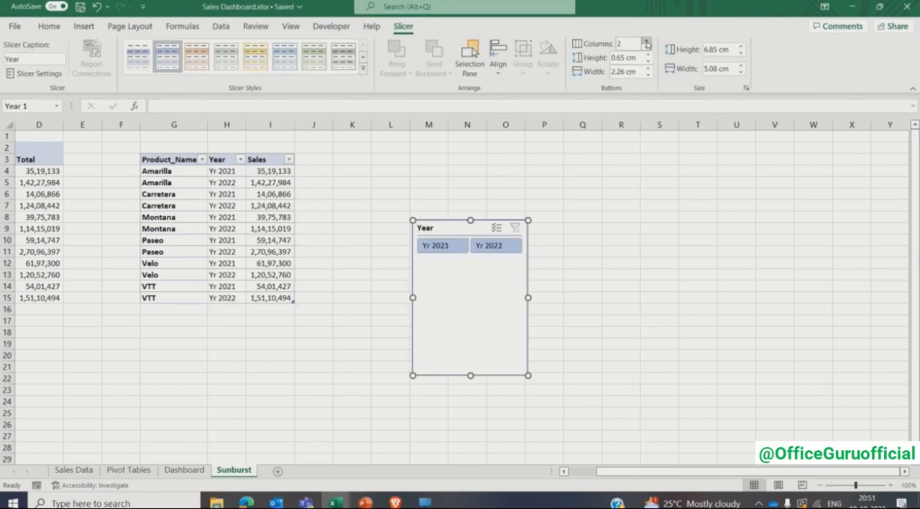
pyautogui.rightClick(498, 262)
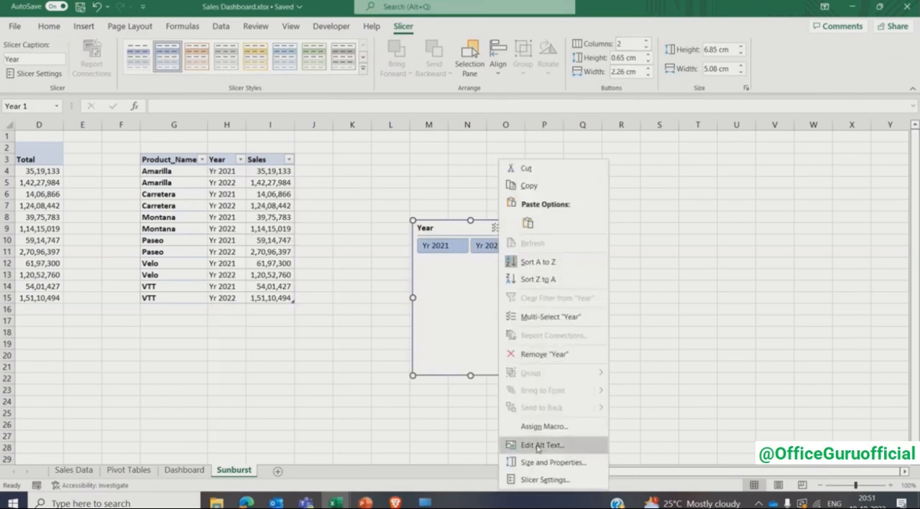
pyautogui.click(543, 480)
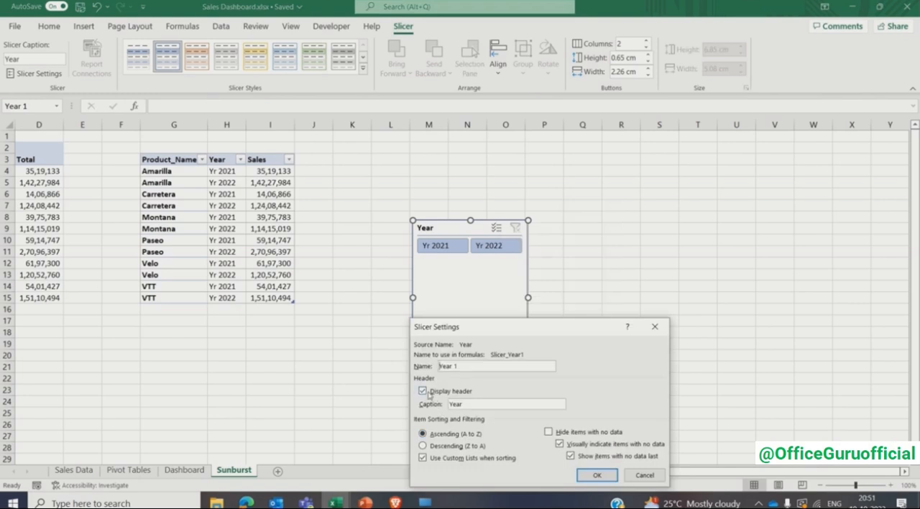
pyautogui.click(422, 390)
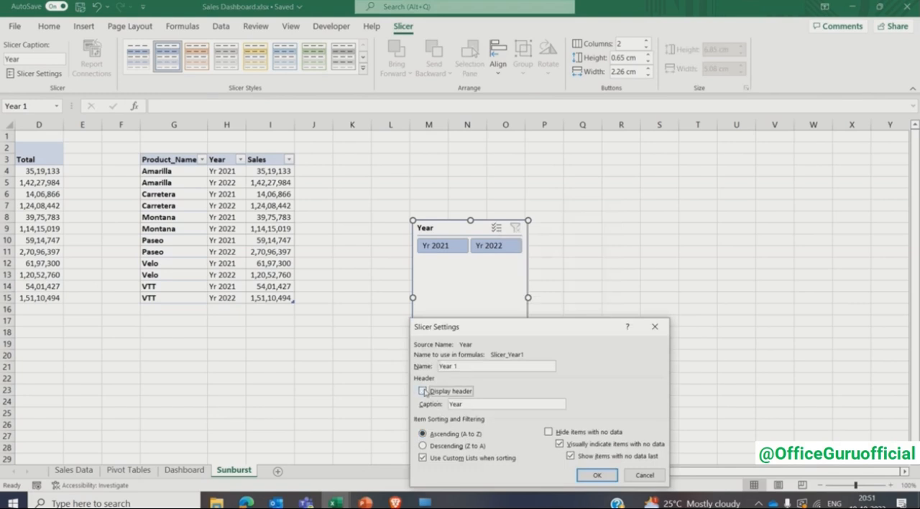
pyautogui.click(596, 476)
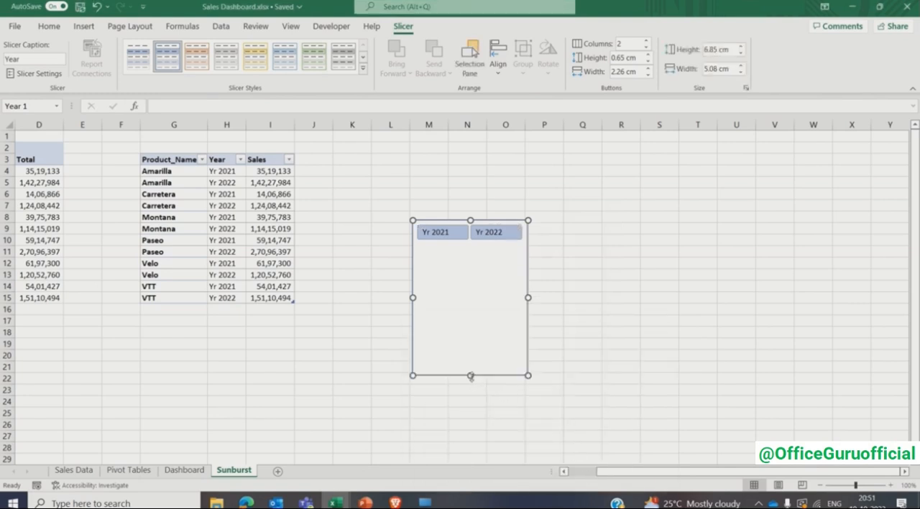
pyautogui.moveTo(471, 376); pyautogui.dragTo(470, 249)
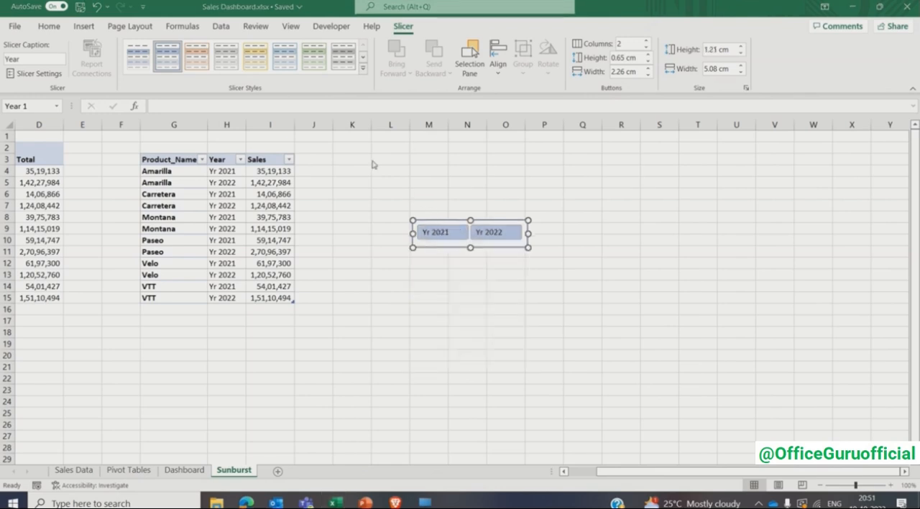
# - Apply White, Slicer Style Light 3 to the Year slicer and duplicate that style under the name Sunburst
pyautogui.click(225, 63)
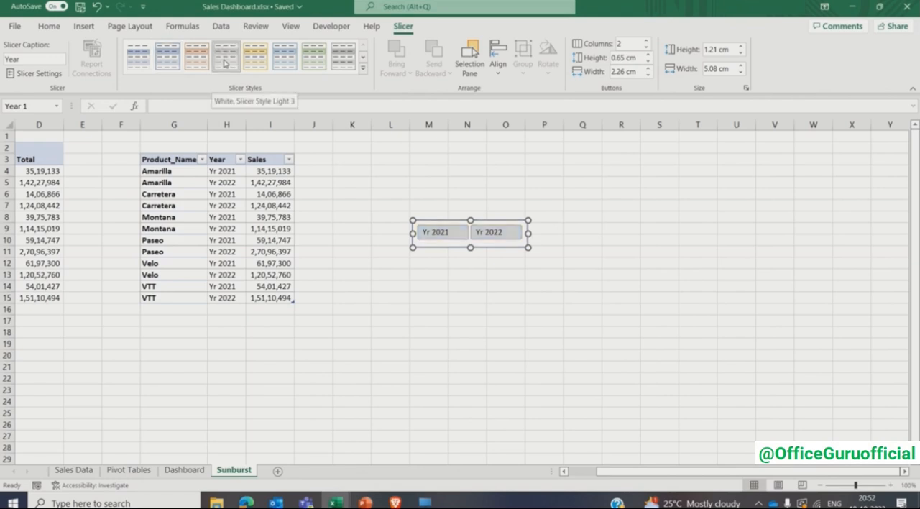
pyautogui.rightClick(225, 63)
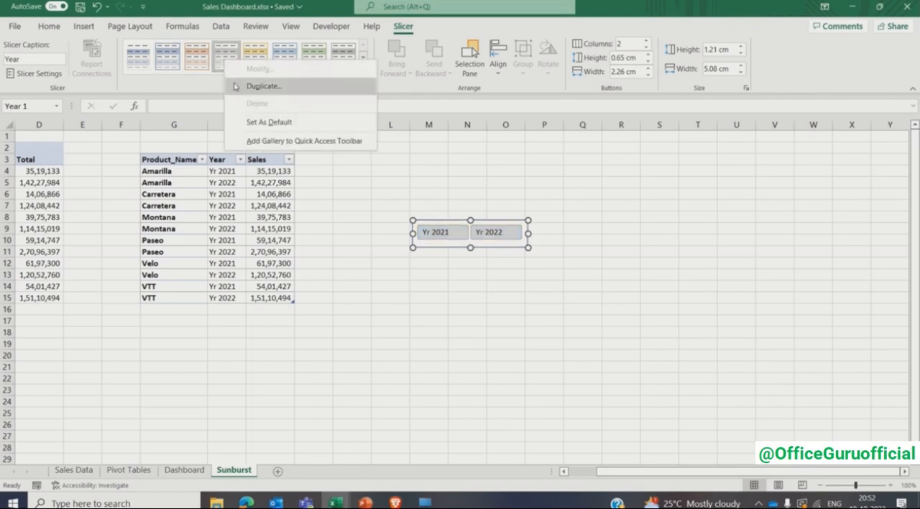
pyautogui.click(236, 87)
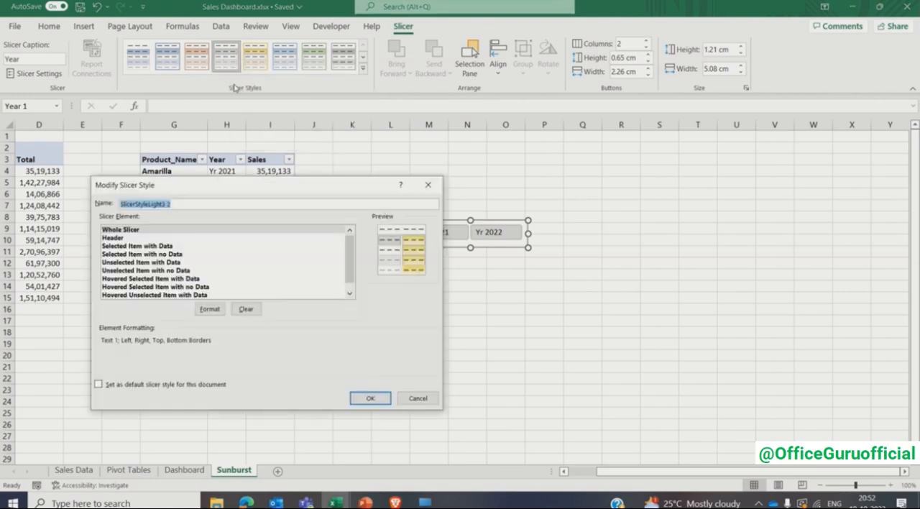
pyautogui.write('st')
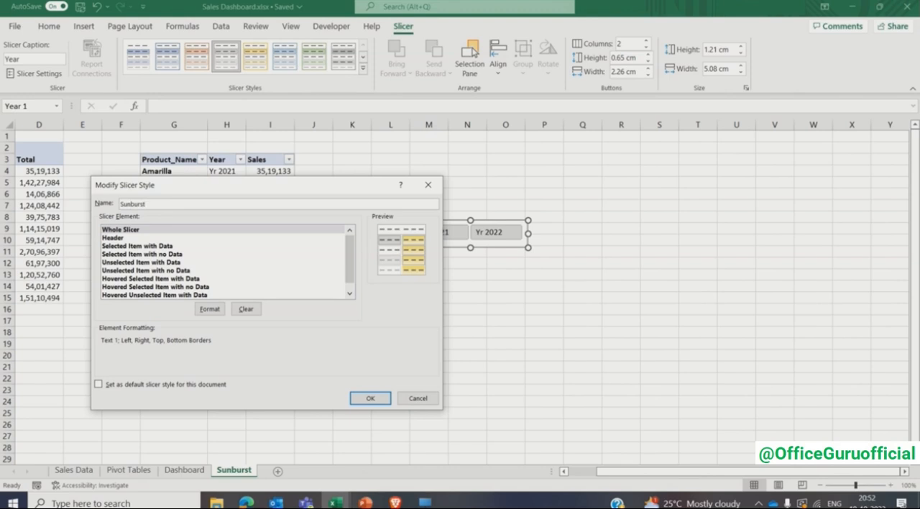
# - Set the Whole Slicer element of the Sunburst style to bold Comic Sans MS
pyautogui.click(175, 230)
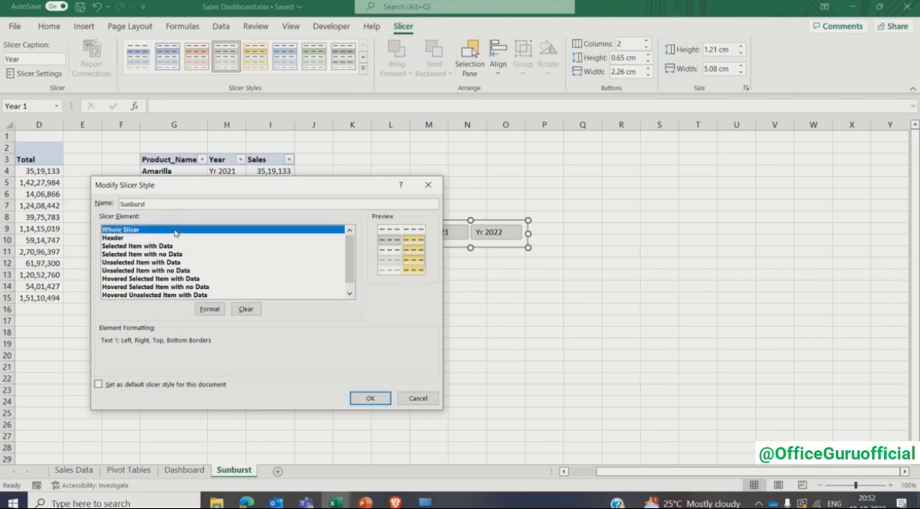
pyautogui.click(209, 309)
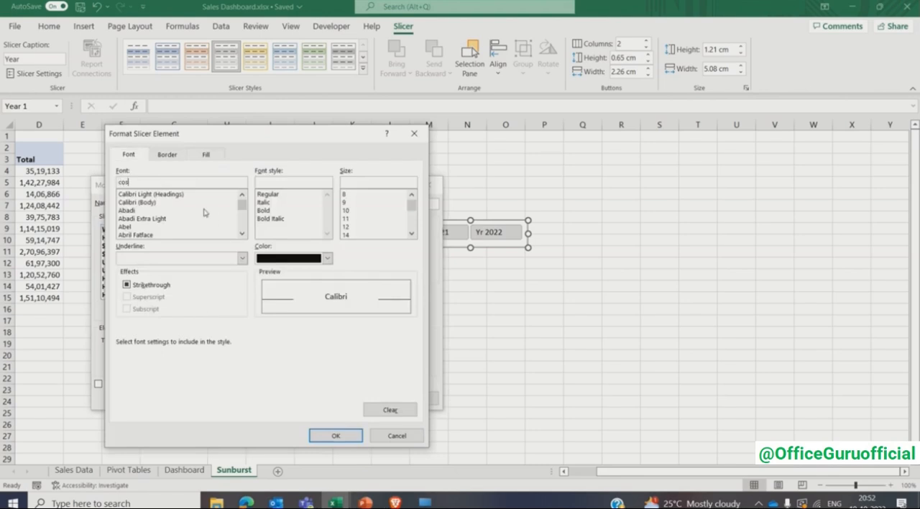
pyautogui.moveTo(241, 206); pyautogui.dragTo(243, 205)
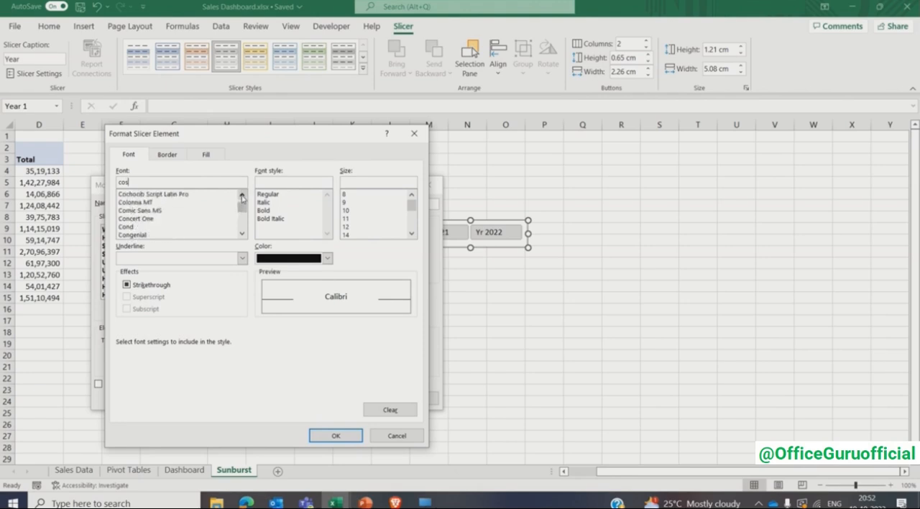
pyautogui.click(189, 211)
pyautogui.click(264, 210)
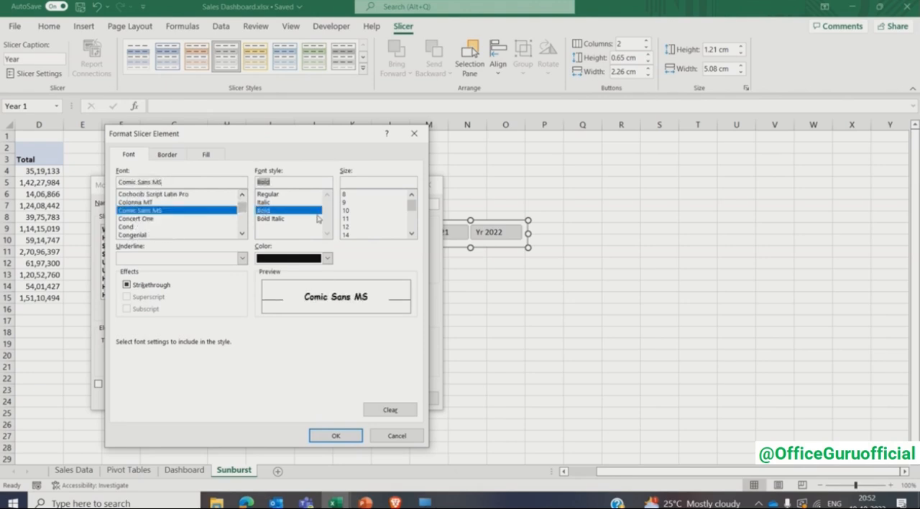
# - Give the Whole Slicer element no borders and a light gray fill, and apply the saved Sunburst style to the Year slicer
pyautogui.click(166, 157)
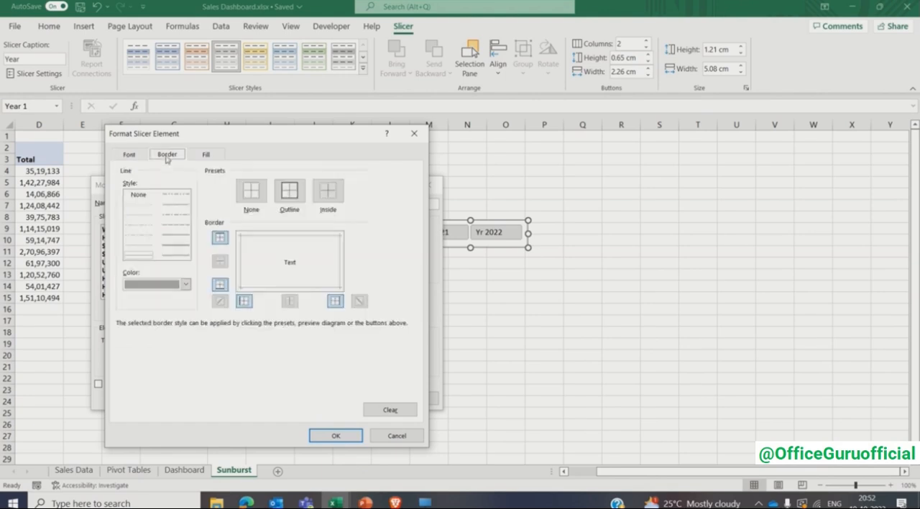
pyautogui.click(208, 155)
pyautogui.click(149, 197)
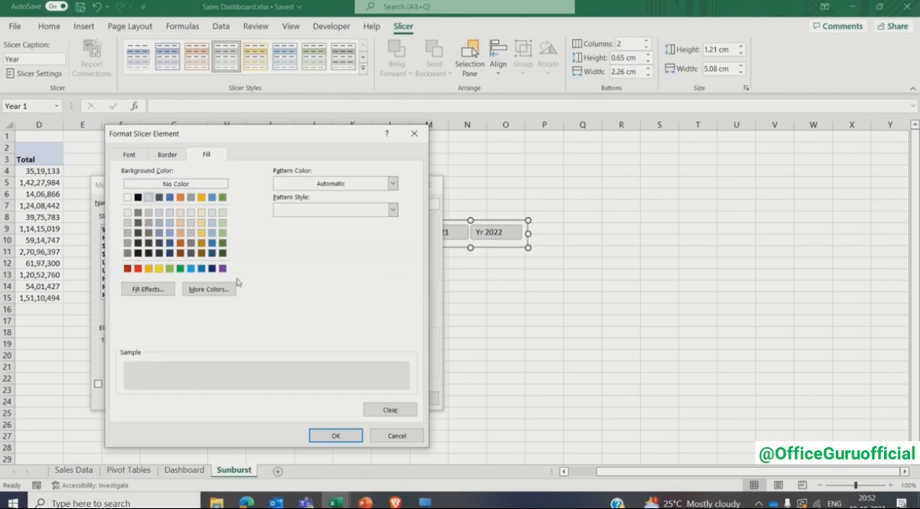
pyautogui.click(335, 435)
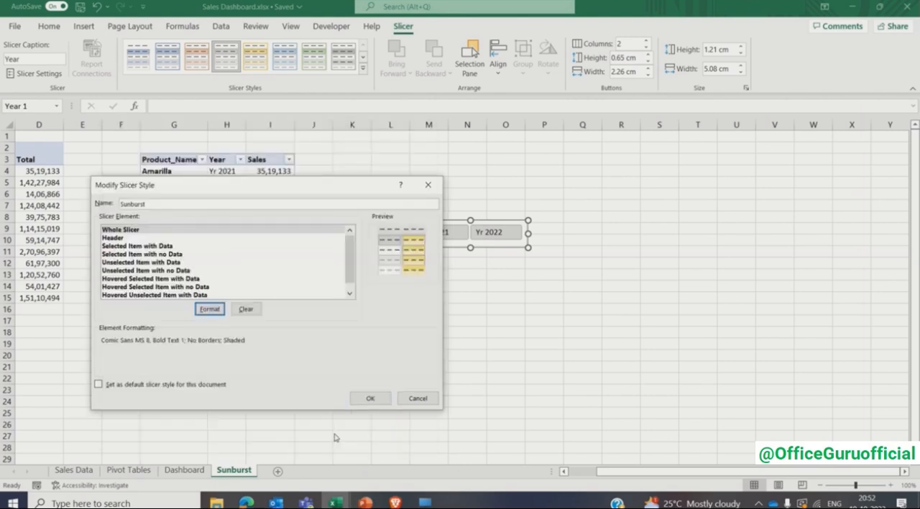
pyautogui.click(363, 399)
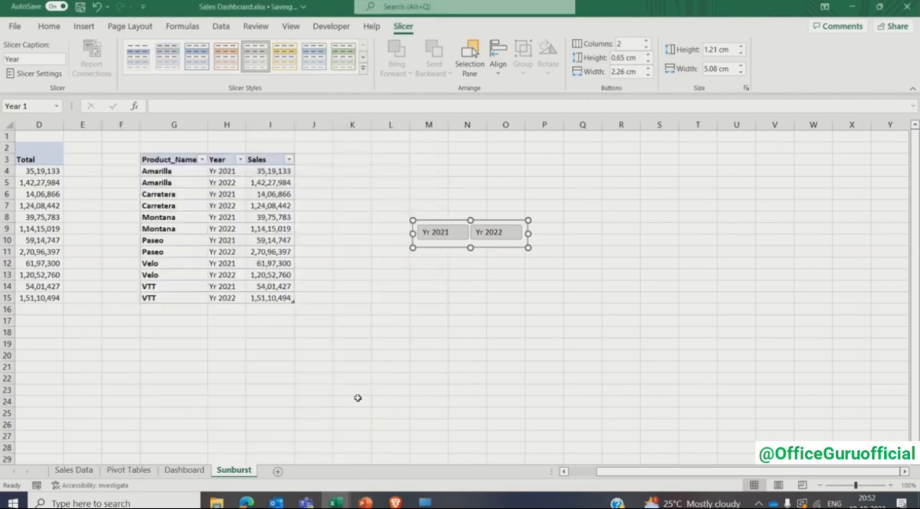
pyautogui.click(169, 61)
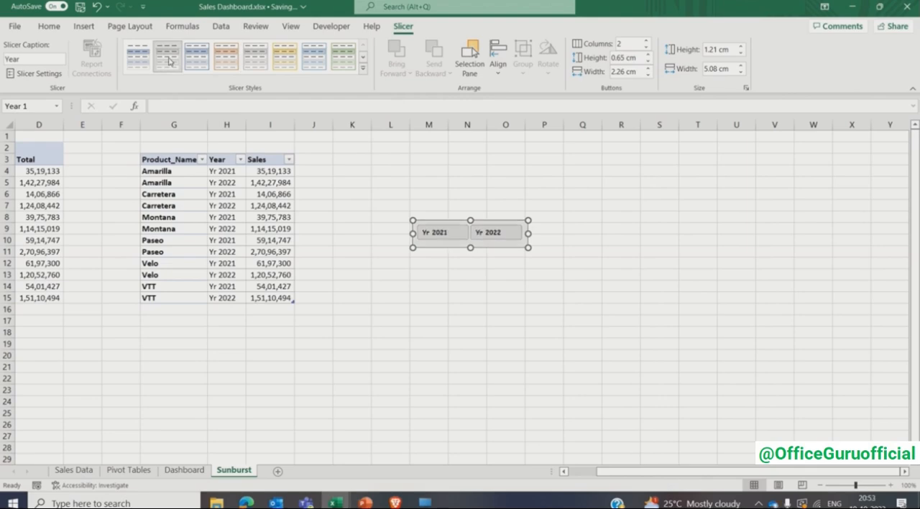
# - Move the styled Year slicer from the Sunburst sheet to the Dashboard sheet, placing it just below the Sunburst chart
pyautogui.press('Delete')
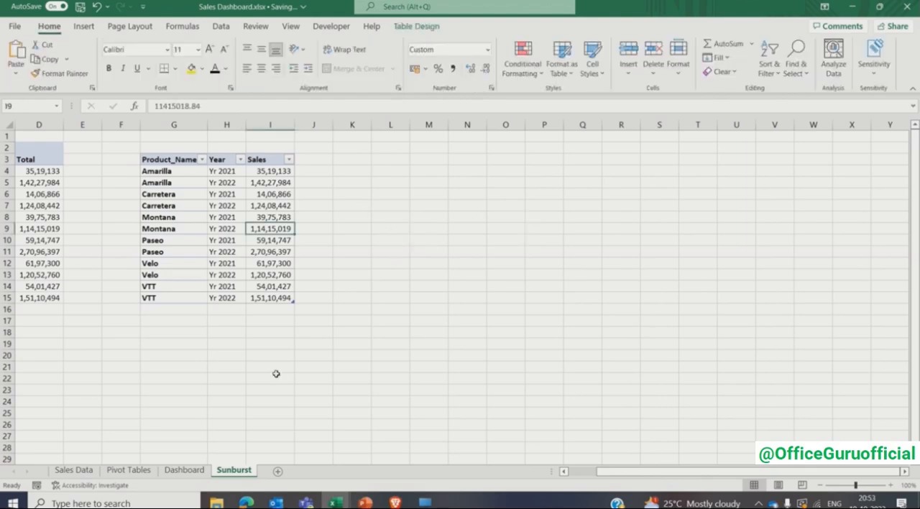
pyautogui.click(184, 470)
pyautogui.hotkey('ctrl', 'v')
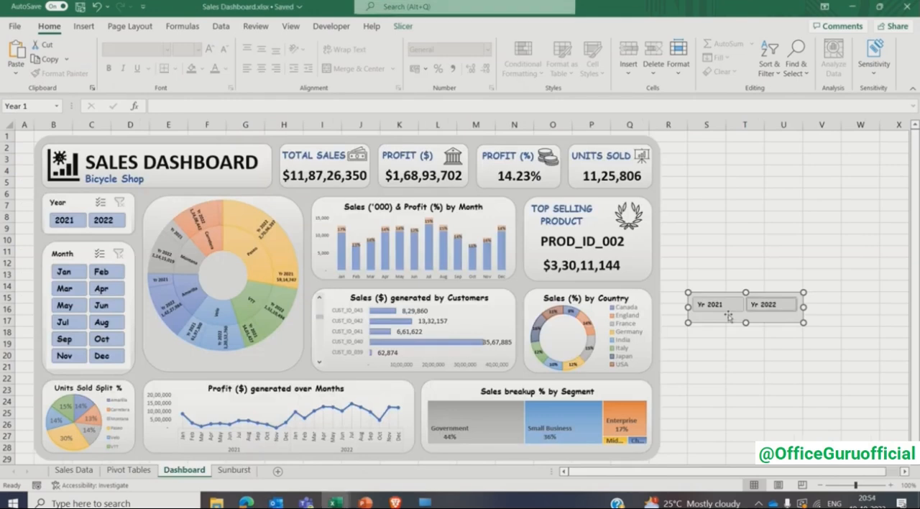
pyautogui.moveTo(712, 314); pyautogui.dragTo(225, 376)
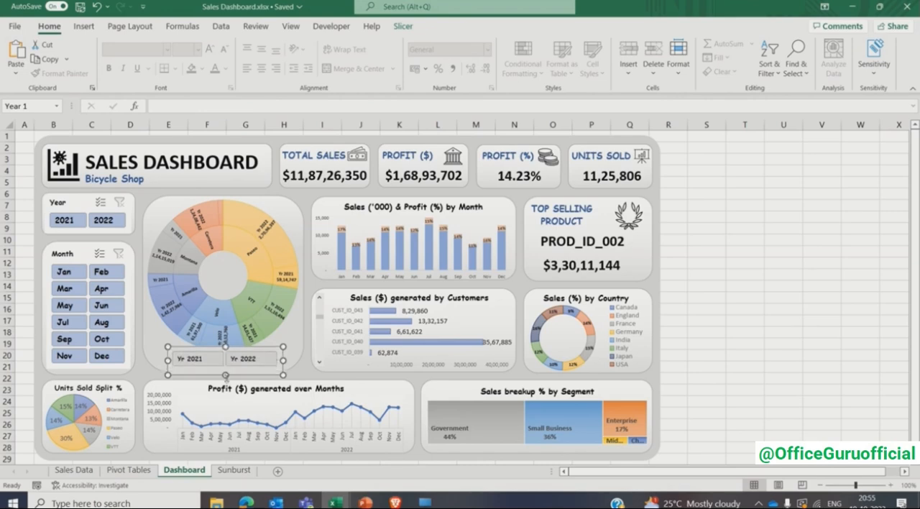
# - Shorten the Sunburst chart slightly and nudge the Yr 2021/Yr 2022 slicer up so both fit inside the card
pyautogui.click(282, 332)
pyautogui.moveTo(224, 355); pyautogui.dragTo(226, 349)
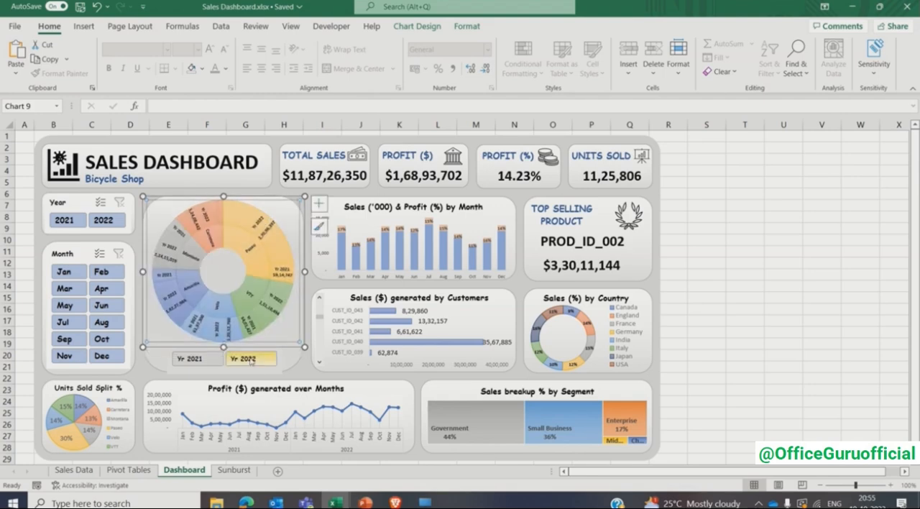
pyautogui.click(271, 370)
pyautogui.press('Up')
pyautogui.press('Up')
pyautogui.press('Up')
pyautogui.press('Up')
pyautogui.press('Up')
pyautogui.press('Up')
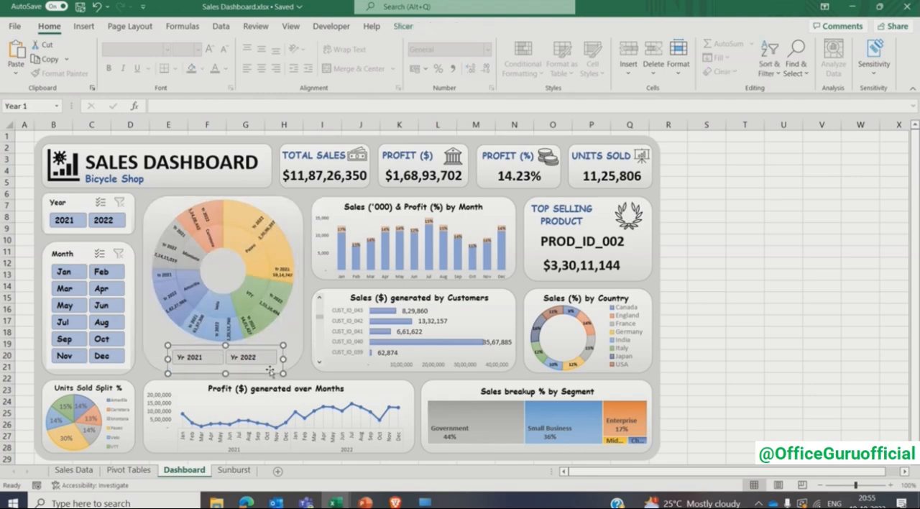
pyautogui.click(708, 343)
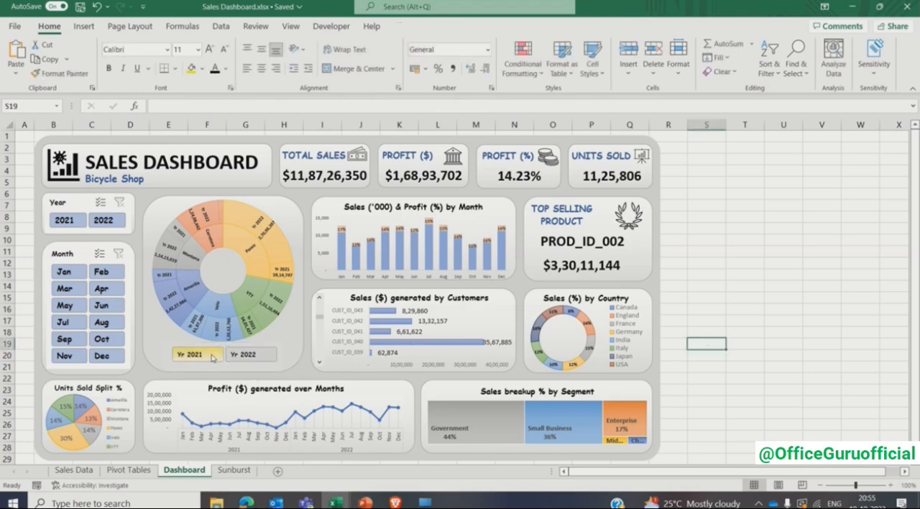
# - Test the Sunburst chart's slicer by toggling Yr 2022 off and on while keeping Yr 2021 selected
pyautogui.click(246, 356)
pyautogui.click(247, 358)
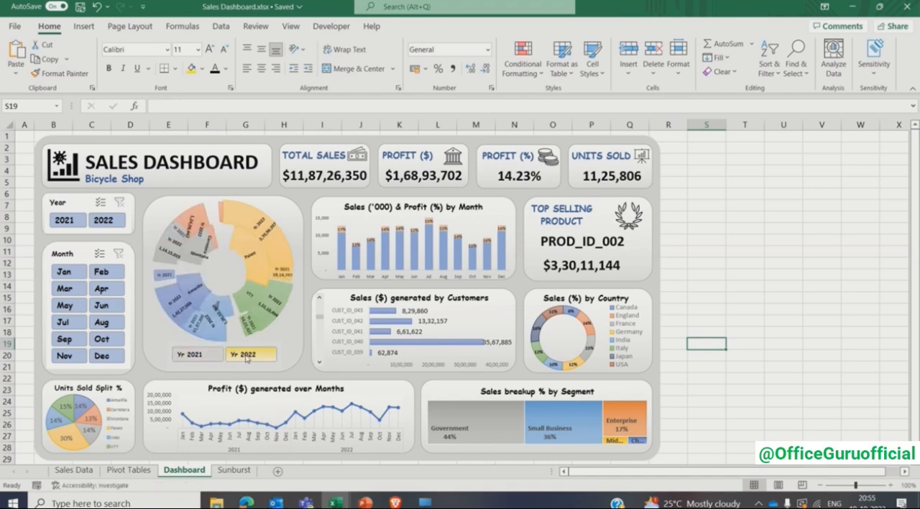
pyautogui.click(256, 357)
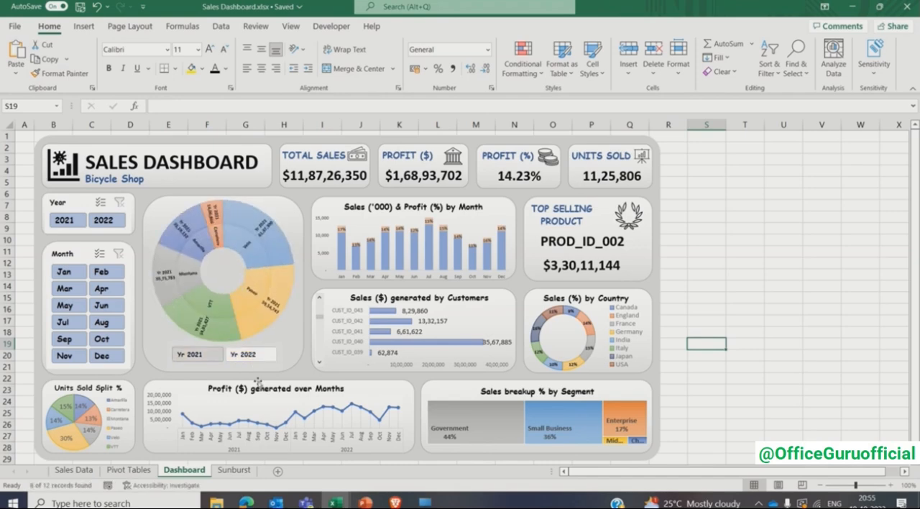
pyautogui.click(216, 358)
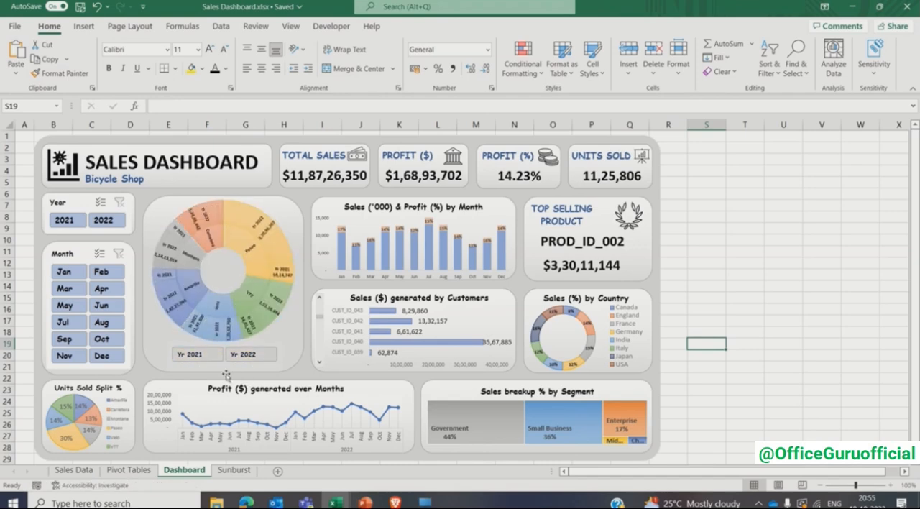
pyautogui.click(265, 359)
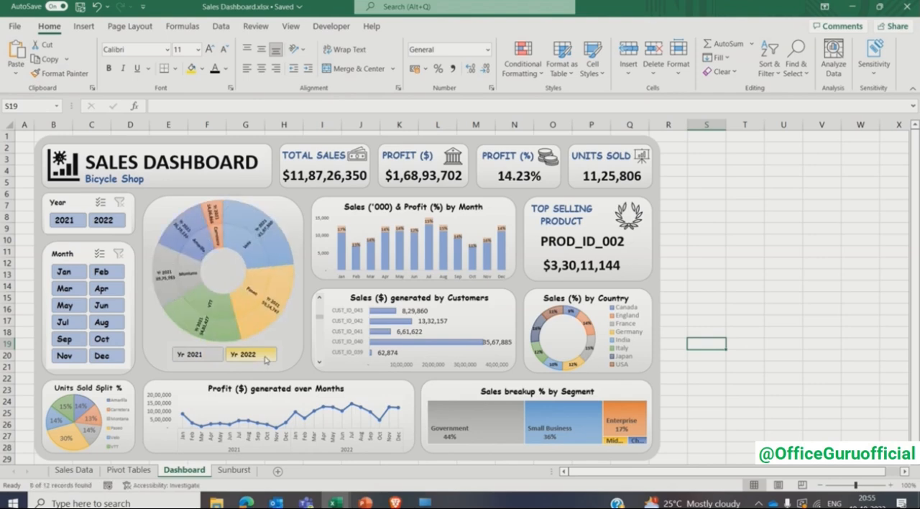
# - Add Yr 2022 back to the Sunburst chart's slicer selection and narrow that slicer from both sides, keeping it centered under the chart
pyautogui.click(267, 357)
pyautogui.click(696, 264)
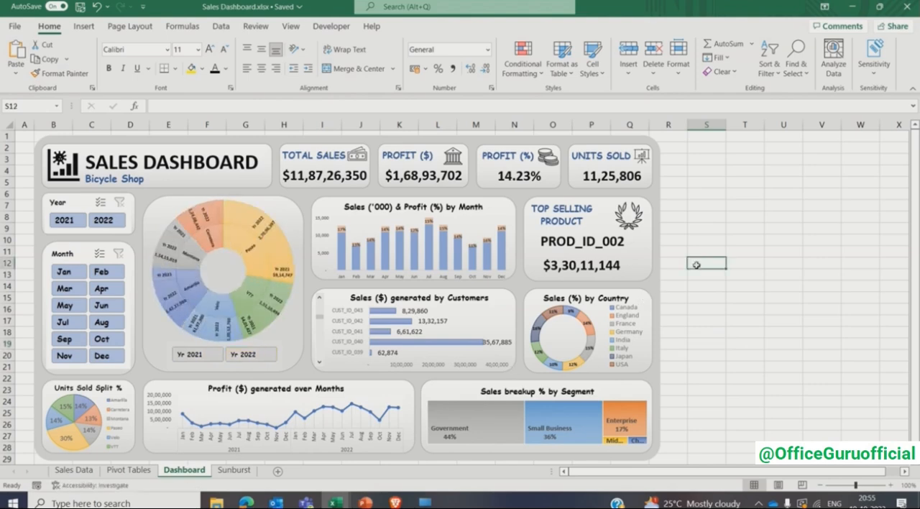
pyautogui.click(283, 355)
pyautogui.moveTo(283, 355); pyautogui.dragTo(271, 355)
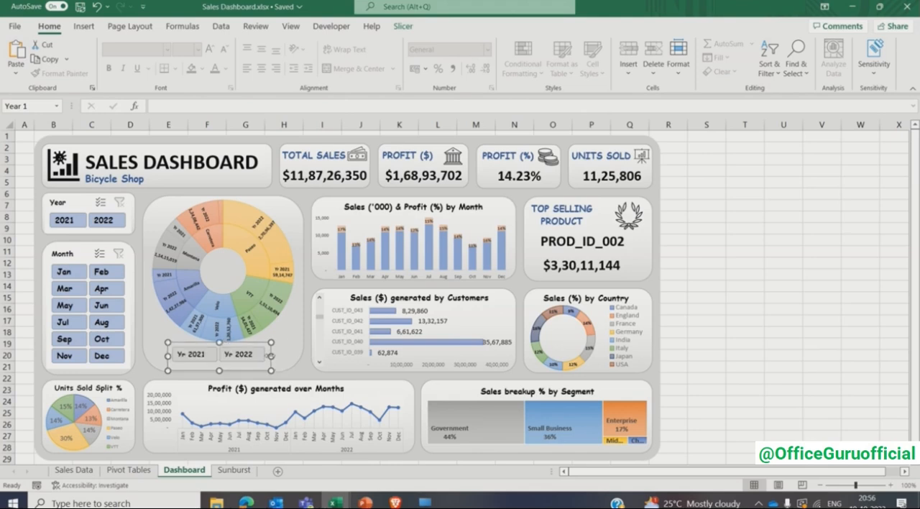
pyautogui.moveTo(168, 355); pyautogui.dragTo(179, 356)
pyautogui.click(701, 298)
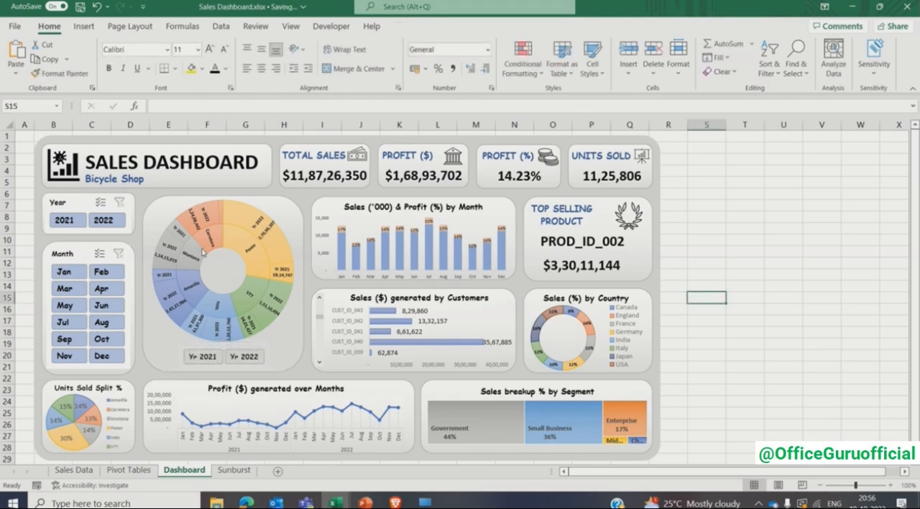
# - Test the main dashboard slicers by switching the year between 2021 and 2022, ending on 2021, and filtering by Jan and Feb
pyautogui.click(64, 220)
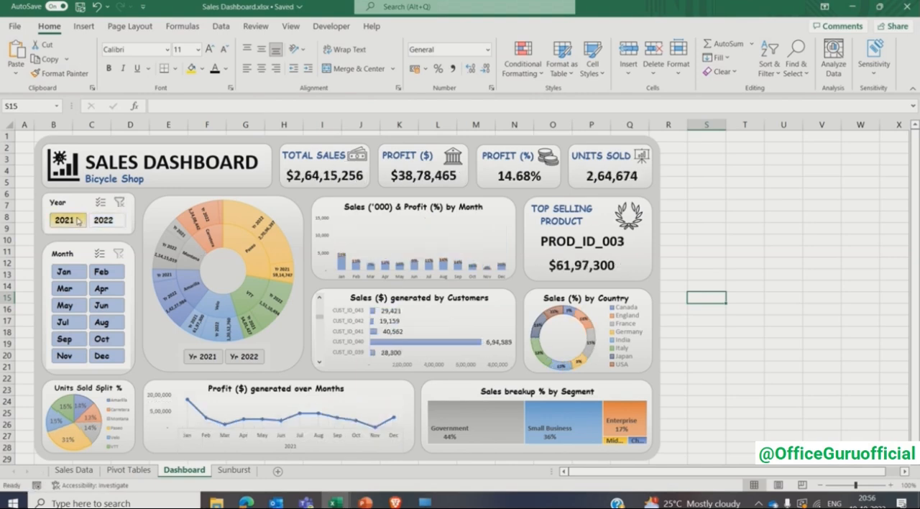
pyautogui.click(104, 220)
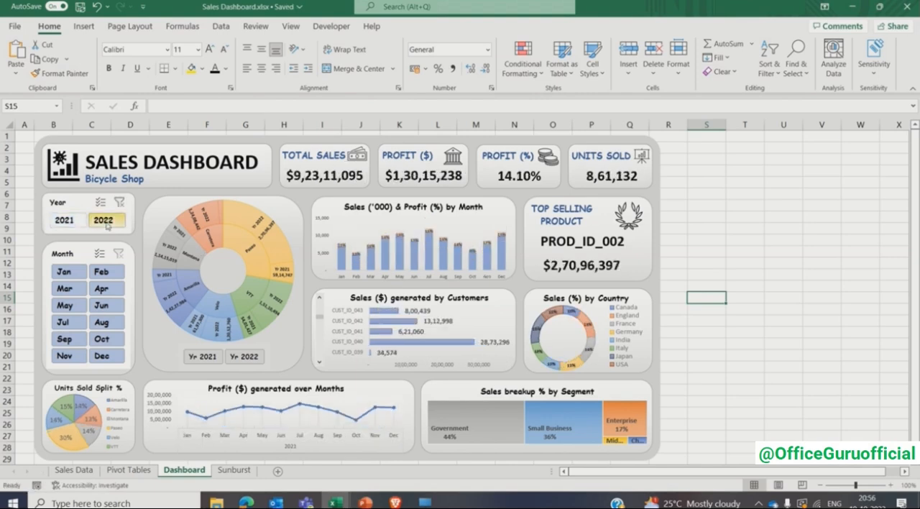
pyautogui.click(65, 220)
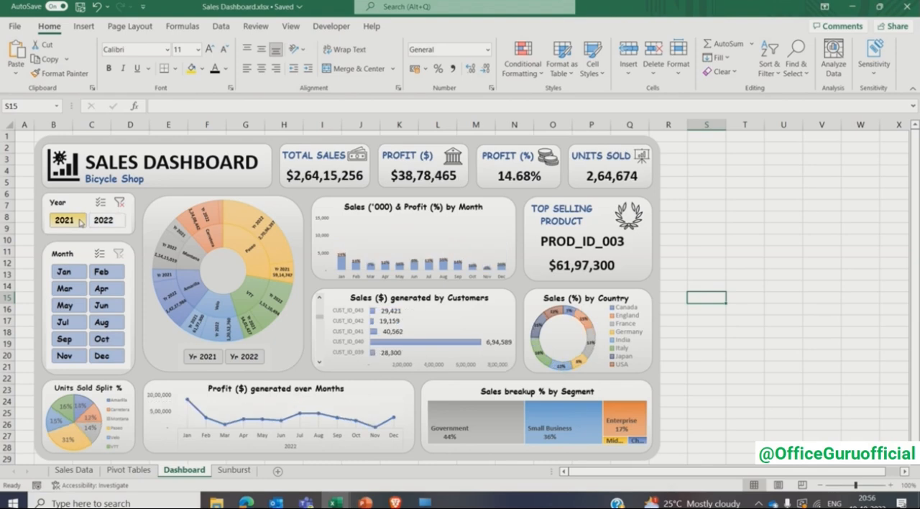
pyautogui.click(75, 273)
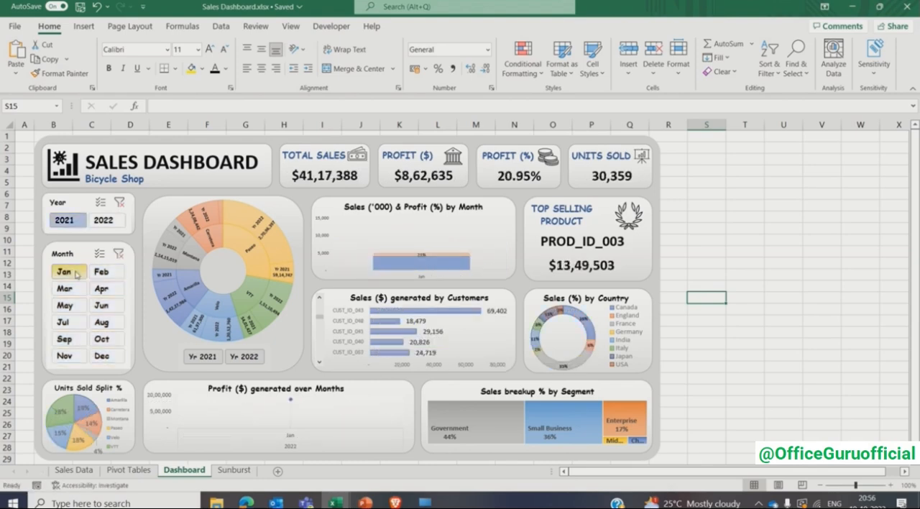
pyautogui.click(101, 272)
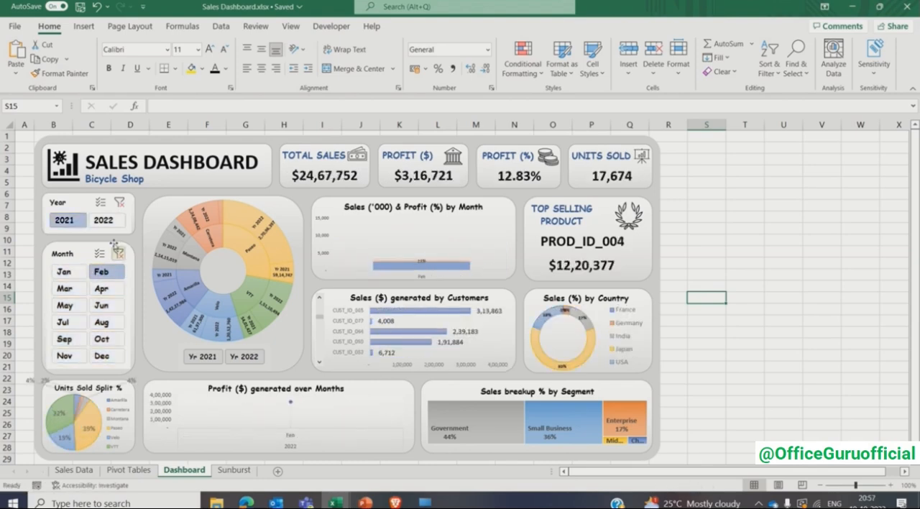